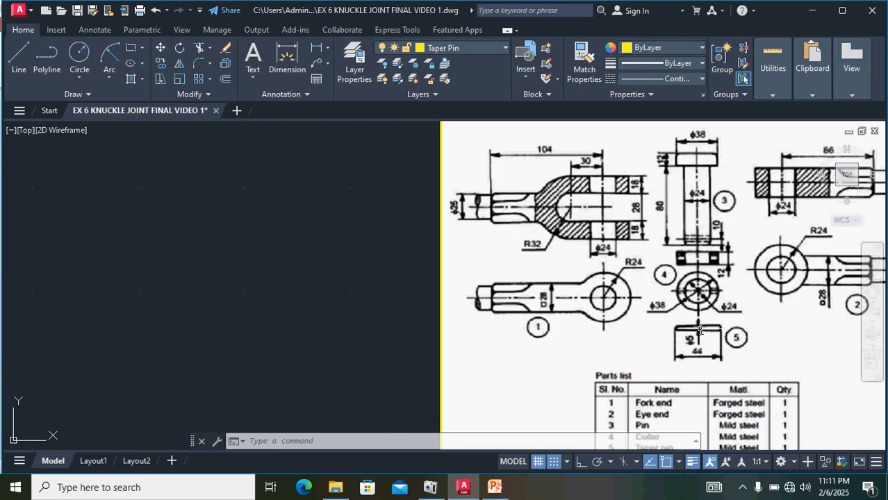
Step: Examine the knuckle joint reference drawing and its parts list
middle_drag(728, 415, 731, 379)
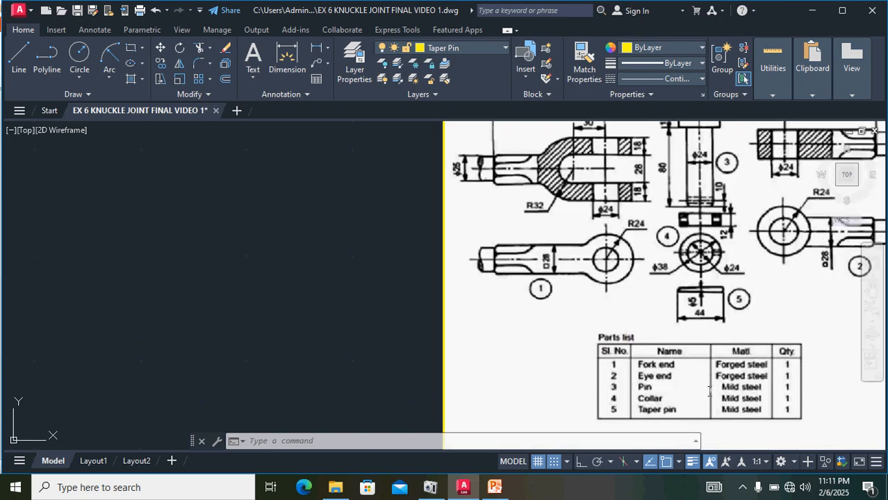
scroll(708, 391, down, 2)
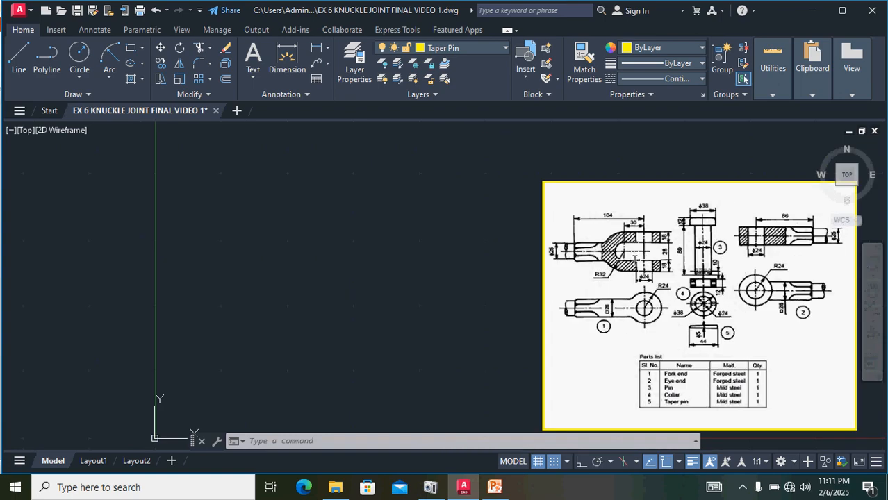
scroll(633, 258, up, 4)
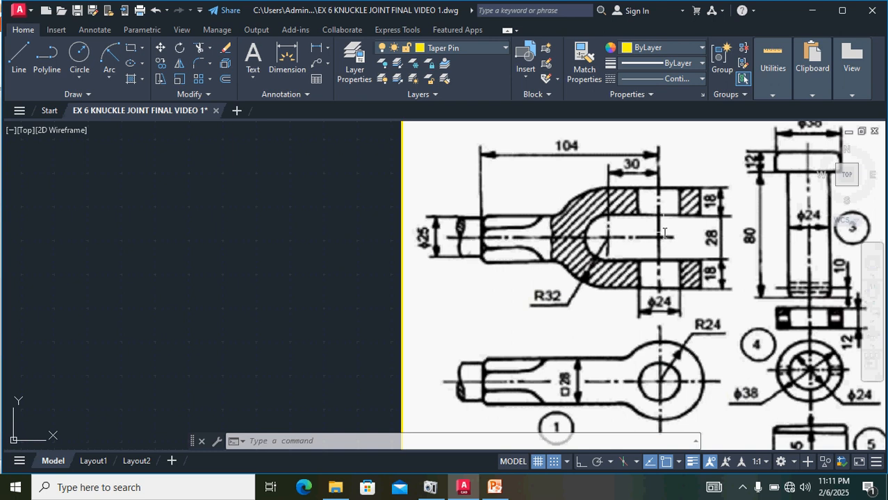
scroll(665, 232, down, 2)
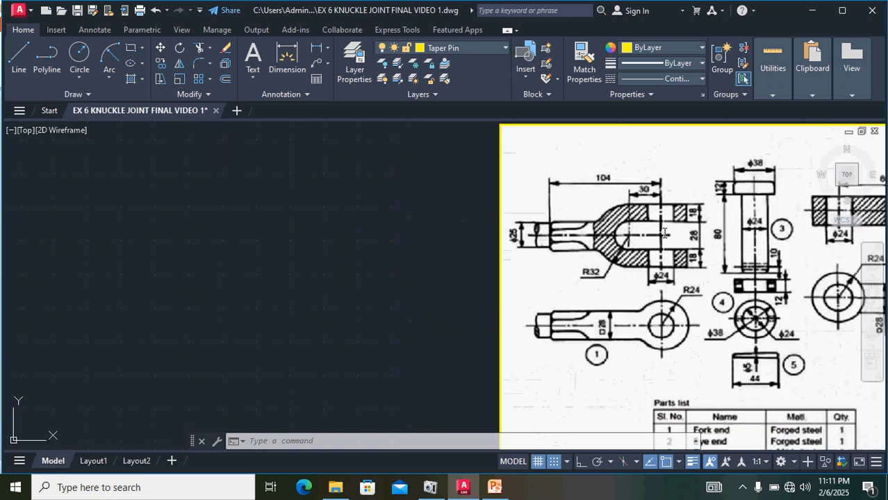
click(452, 48)
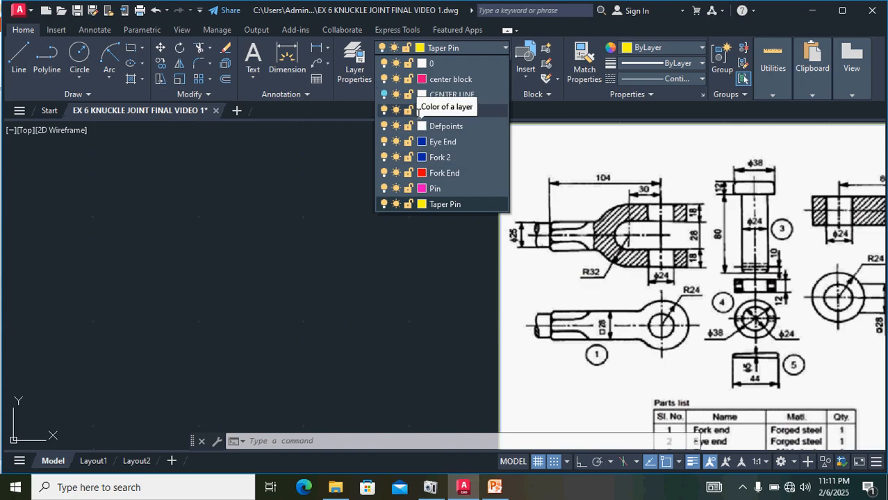
click(384, 95)
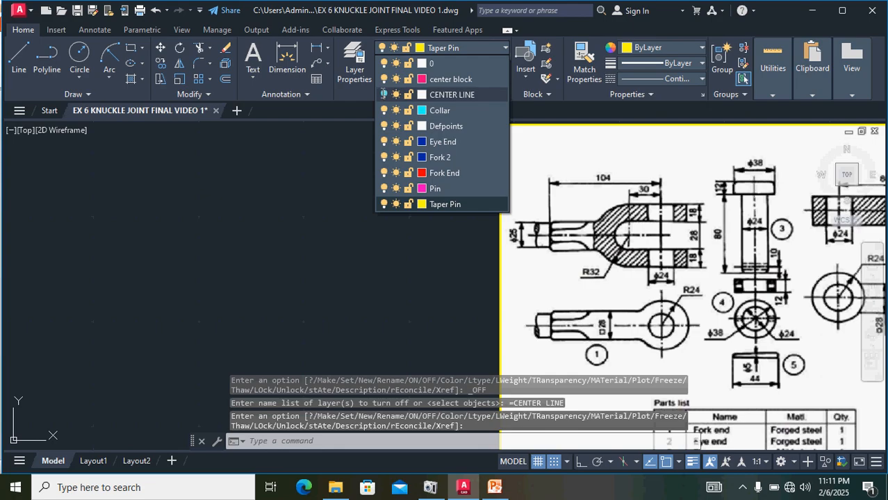
click(384, 95)
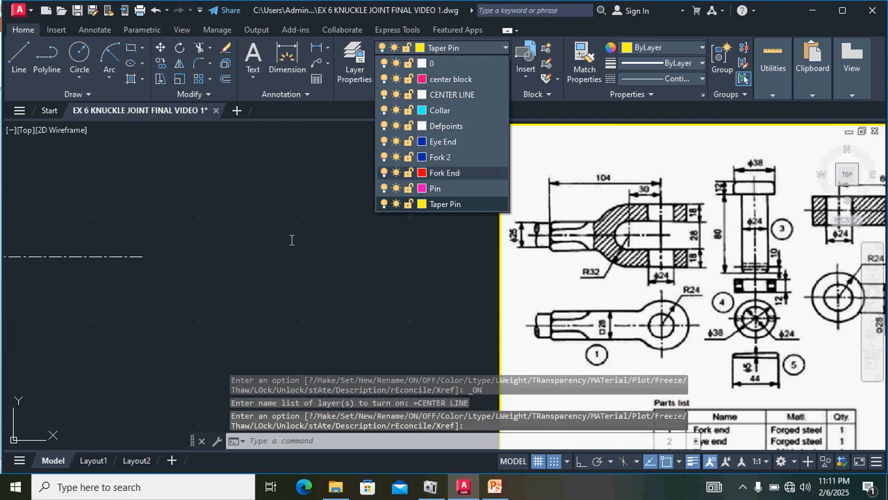
Step: Delete the existing center lines from the drawing area
scroll(308, 281, down, 4)
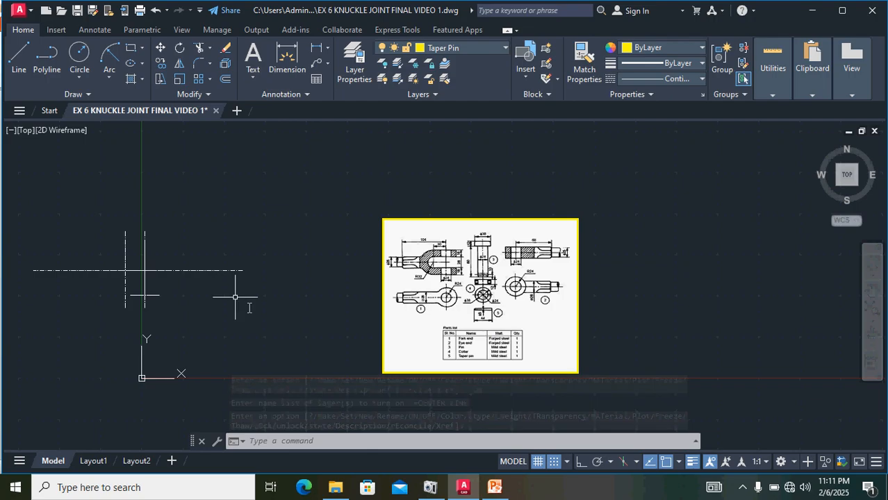
mouse_move(249, 306)
mouse_down()
mouse_move(204, 245)
mouse_move(31, 274)
mouse_move(41, 278)
mouse_up()
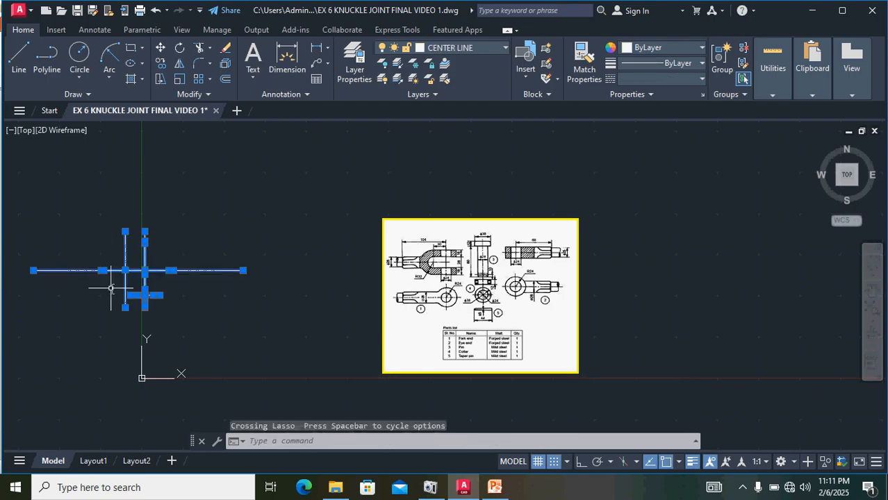
key(Delete)
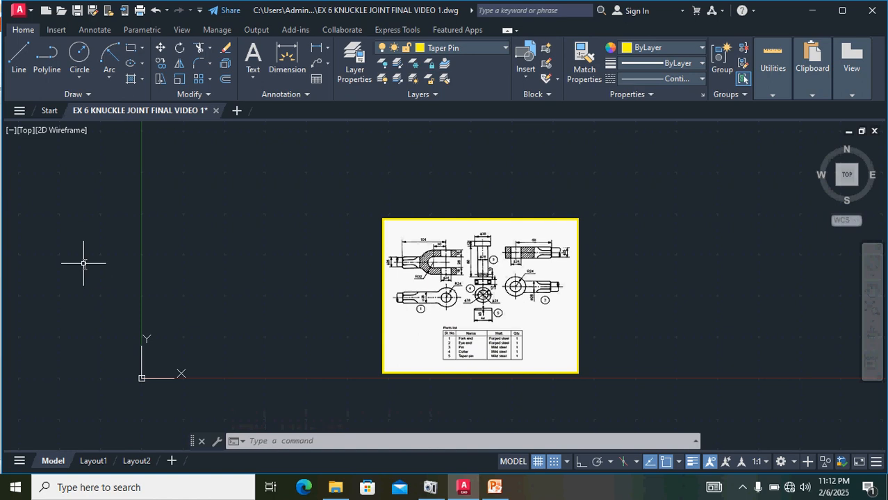
Step: Zoom to show everything, then make CENTER LINE the current layer with the CENTER linetype
key(Return)
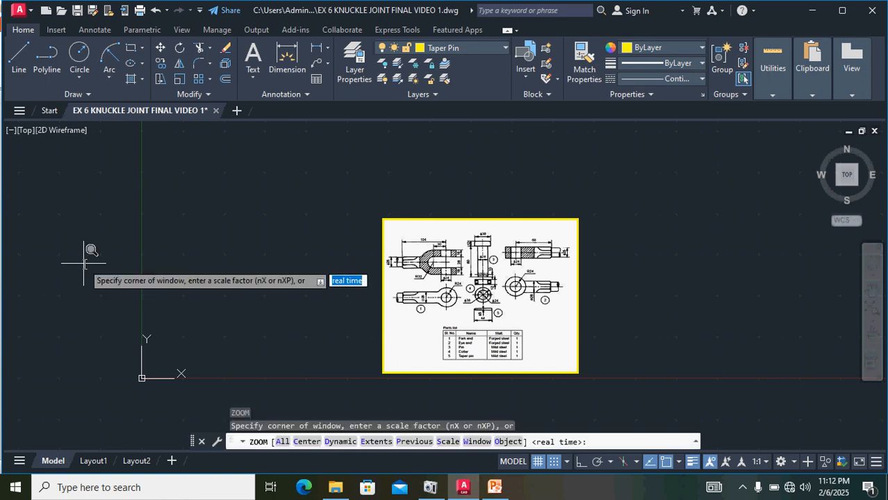
text(A)
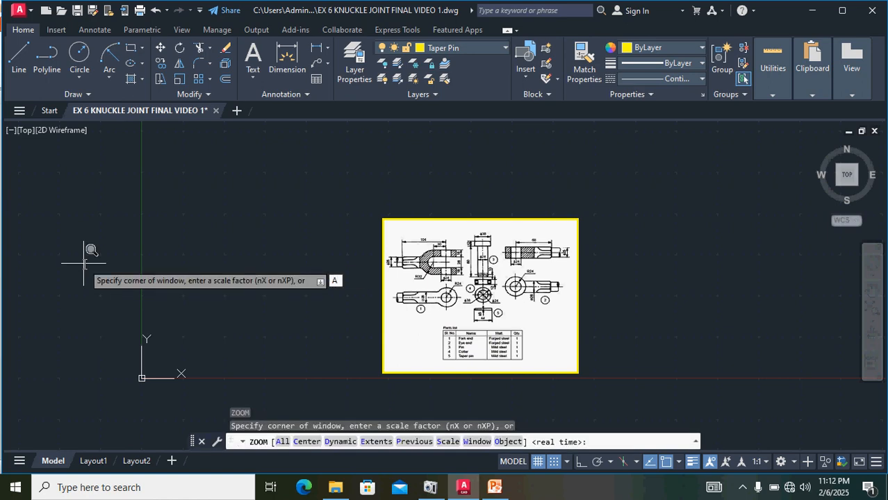
key(Return)
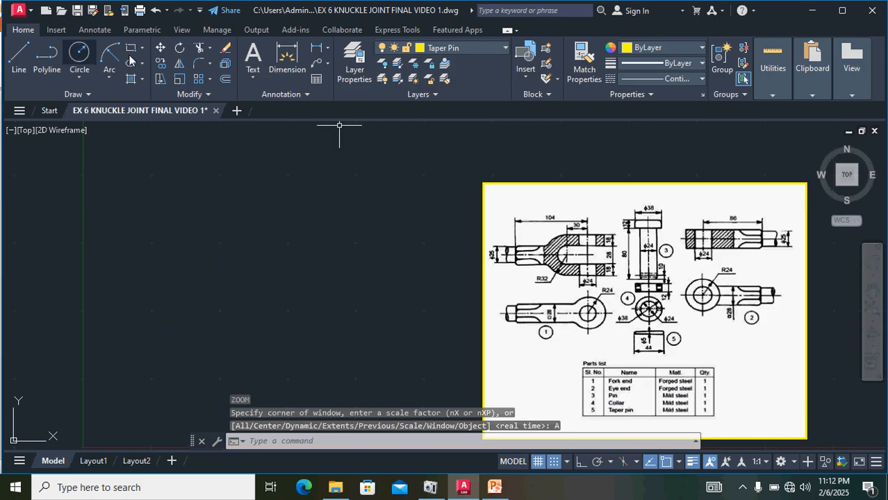
click(506, 47)
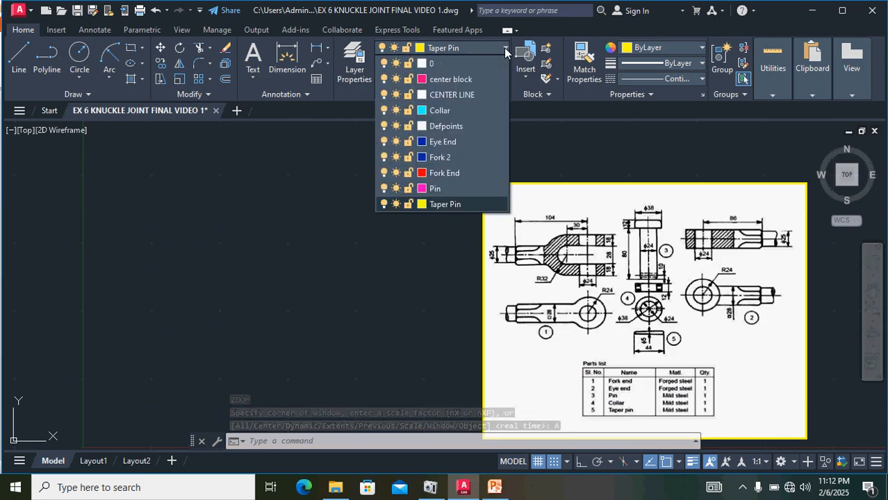
click(458, 97)
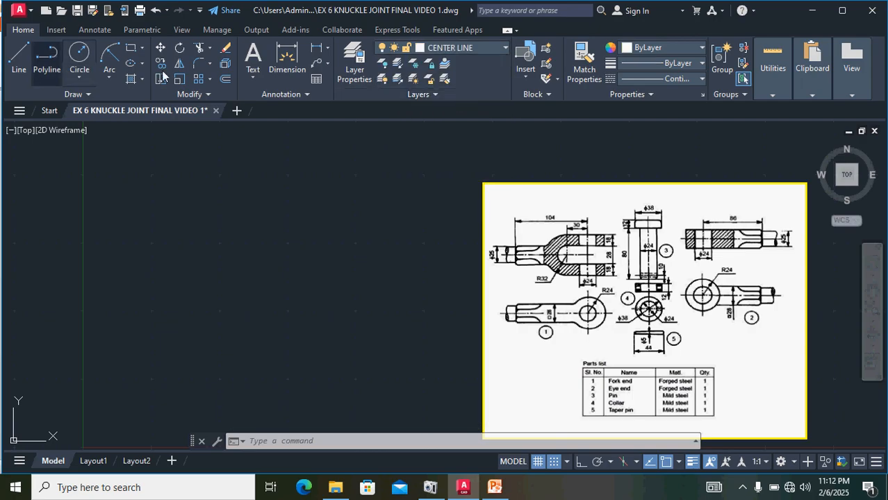
click(657, 79)
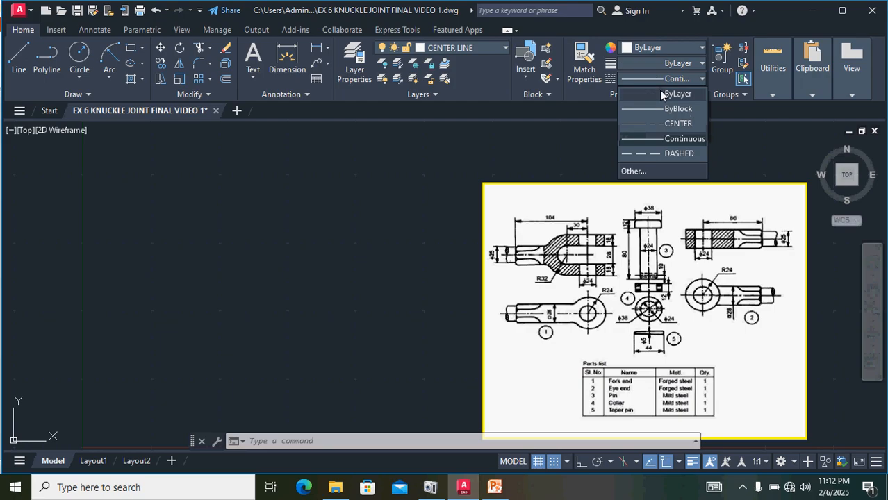
click(659, 120)
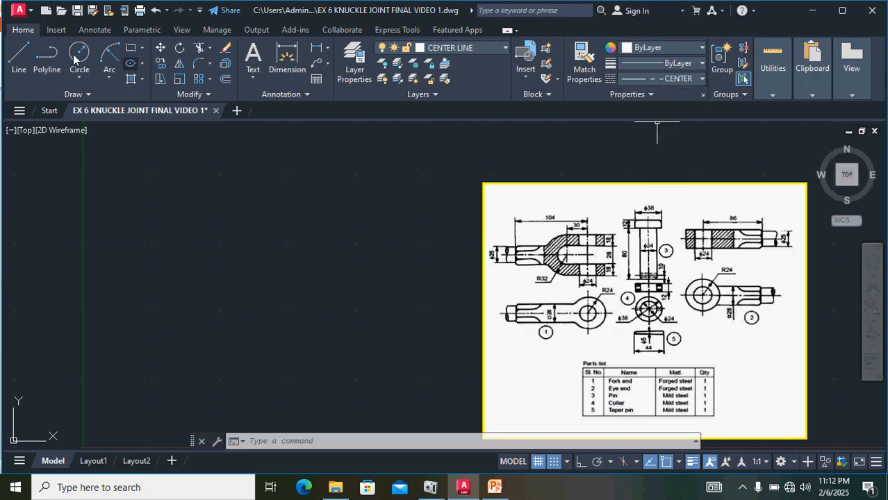
Step: Draw a horizontal center line about 175 units long with Ortho turned on
click(20, 63)
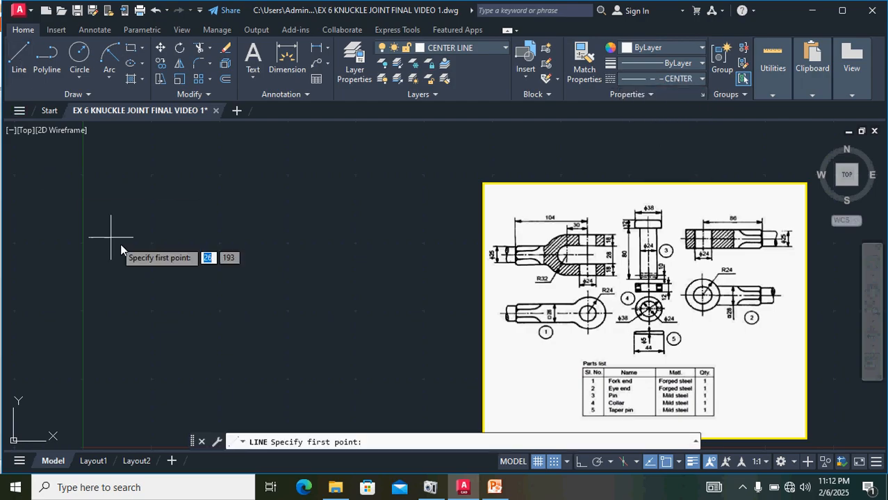
click(144, 282)
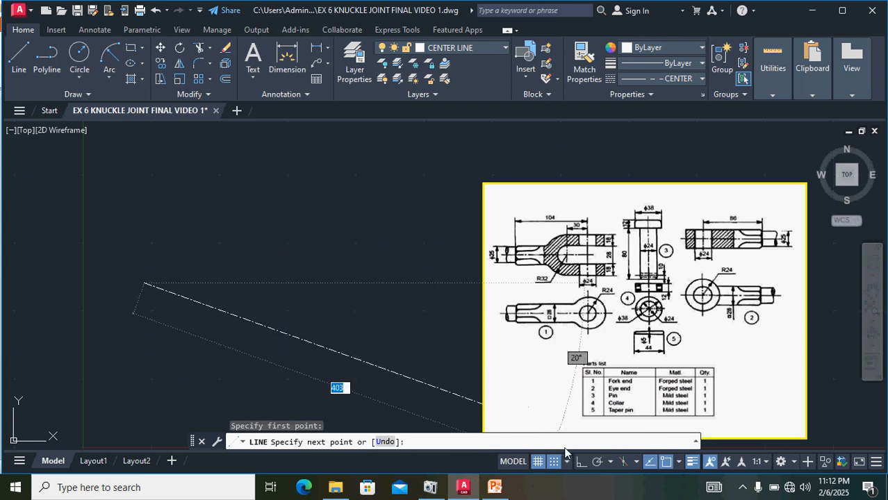
click(580, 464)
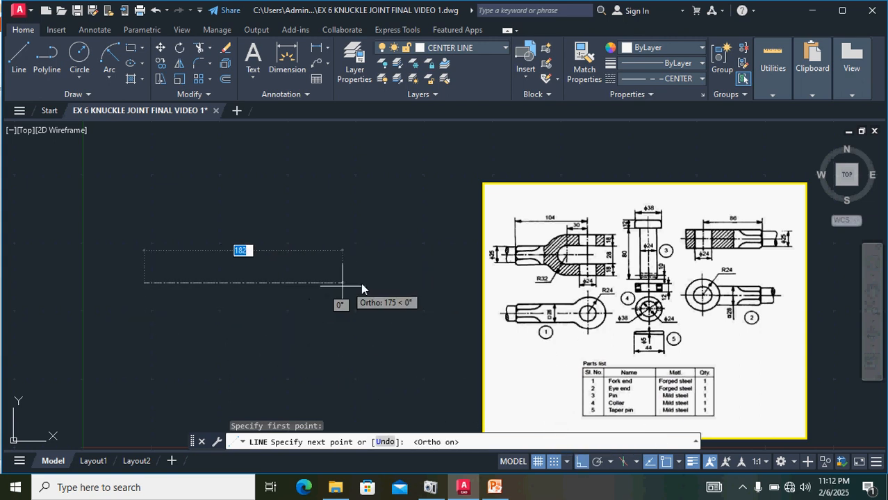
click(390, 281)
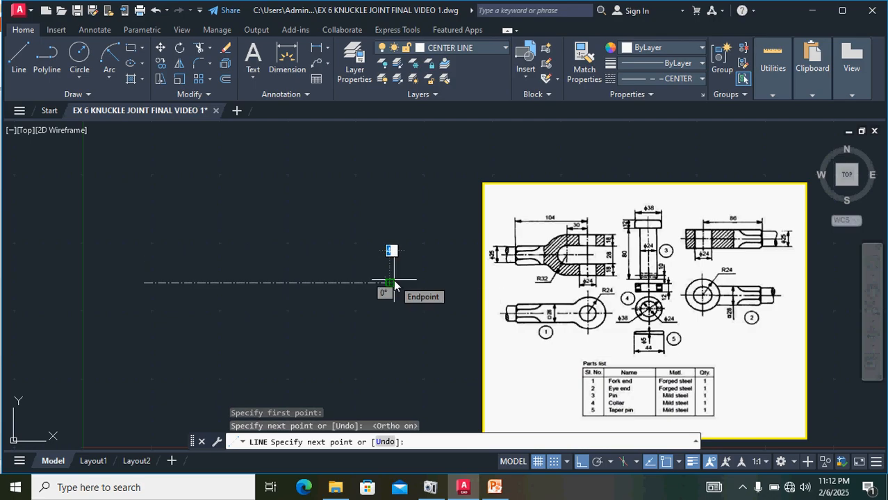
key(Return)
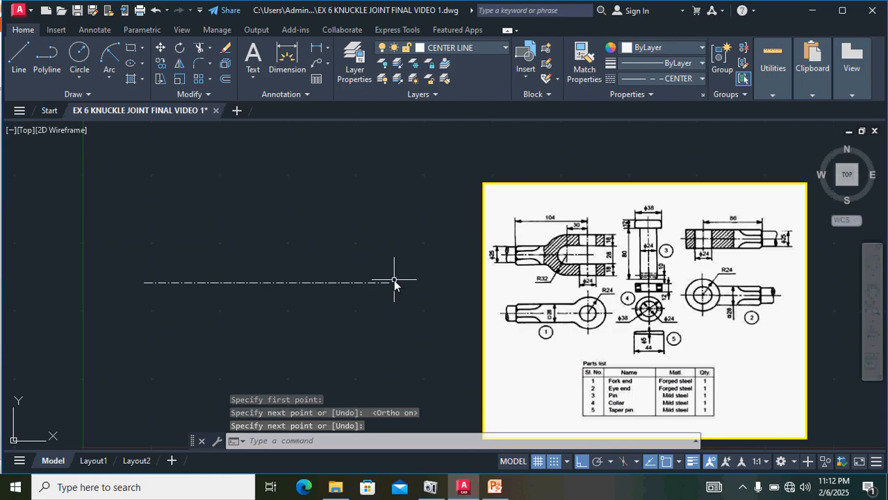
Step: Draw a vertical center line crossing the horizontal one near its right end
click(25, 58)
click(344, 224)
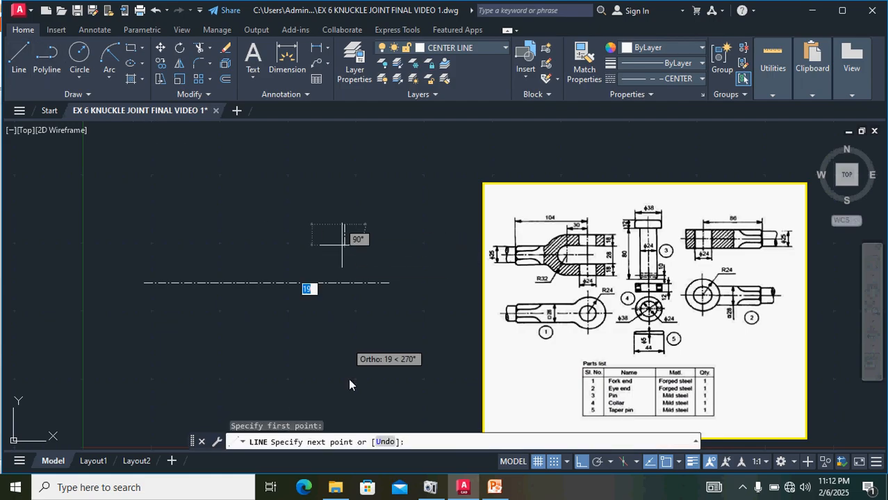
click(345, 365)
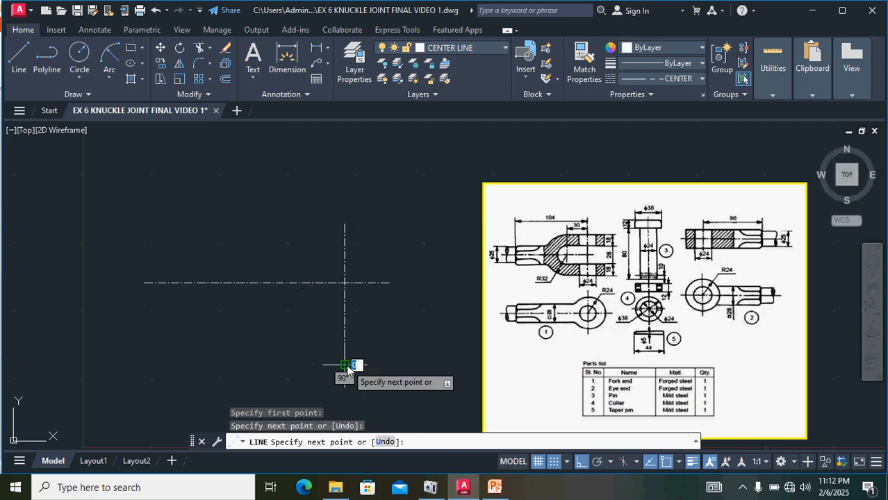
key(Return)
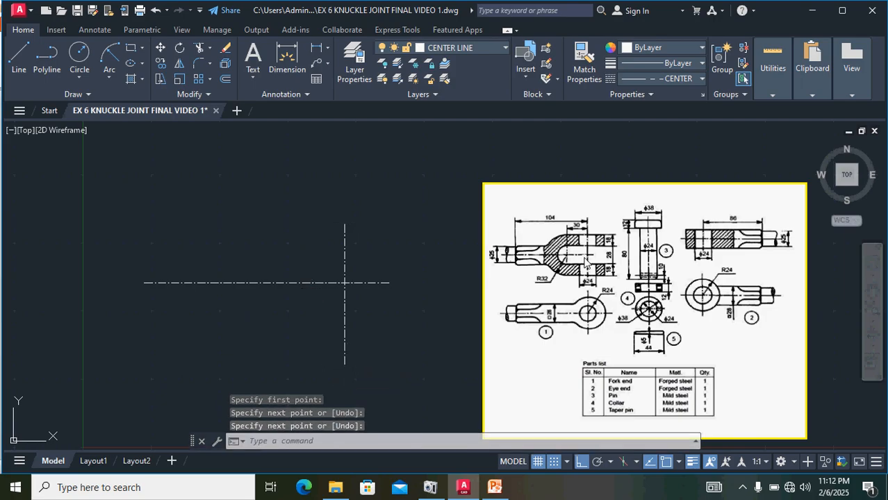
Step: Offset the vertical center line 30 units to the left
scroll(587, 254, up, 2)
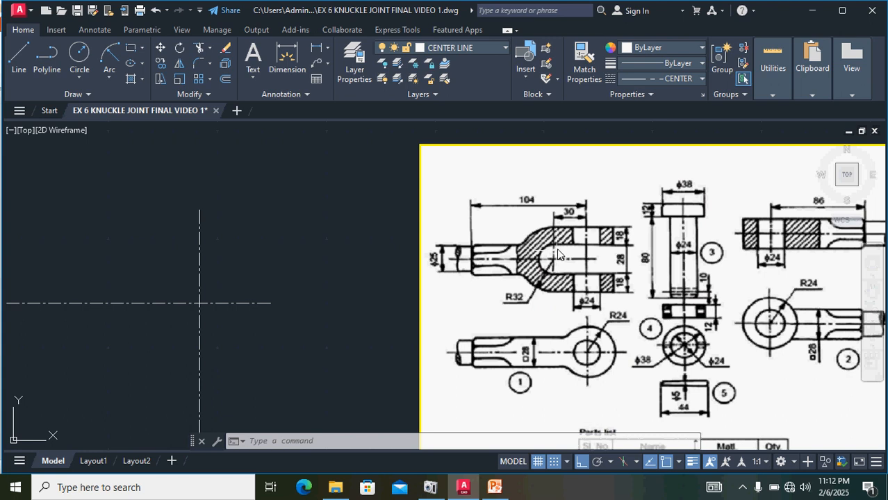
click(200, 265)
click(224, 82)
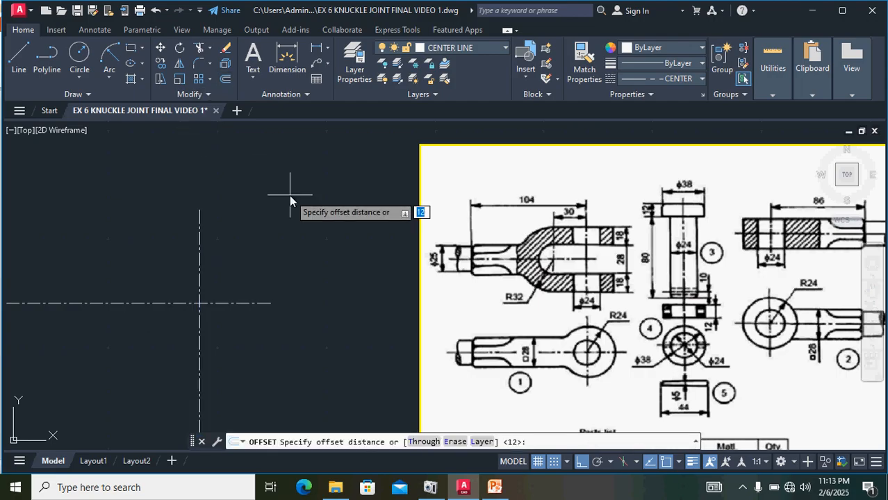
text(30)
key(Return)
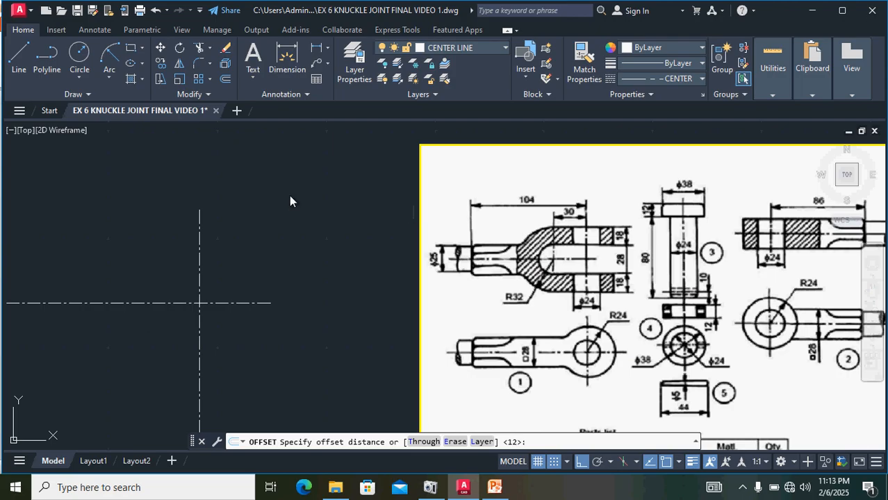
click(113, 221)
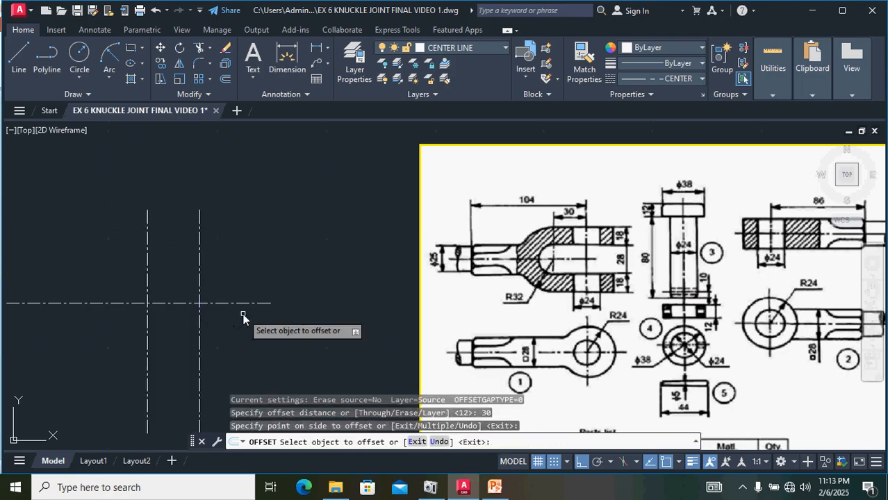
key(Return)
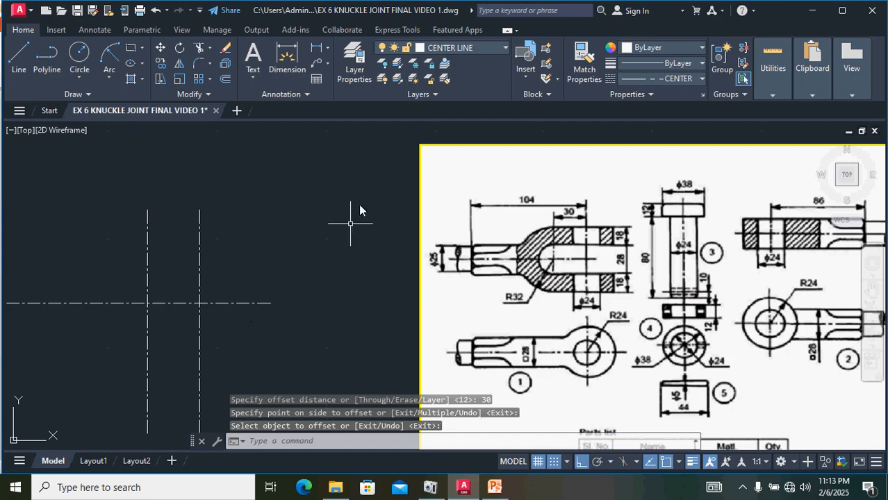
Step: Make Fork End the current layer with the Continuous linetype
click(482, 49)
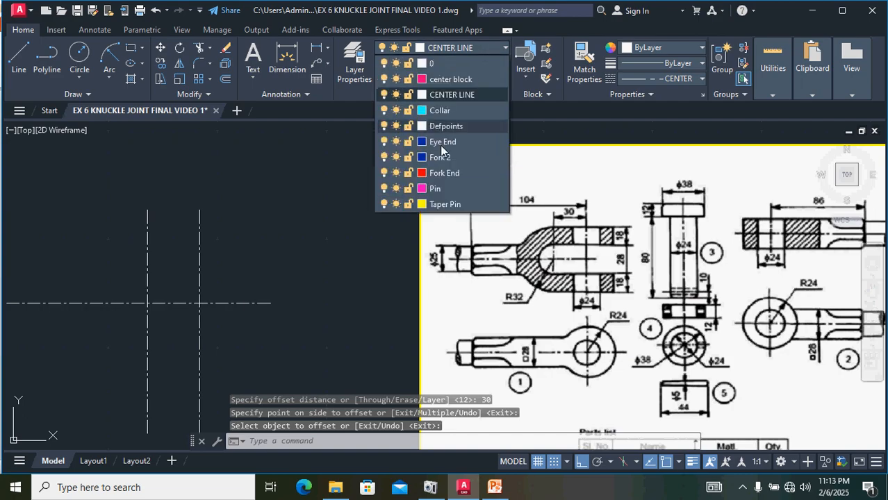
click(439, 174)
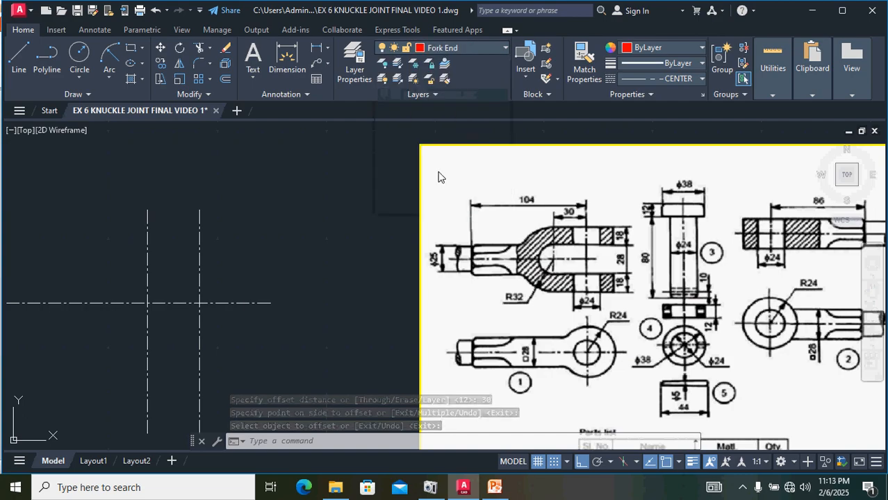
click(677, 79)
click(678, 138)
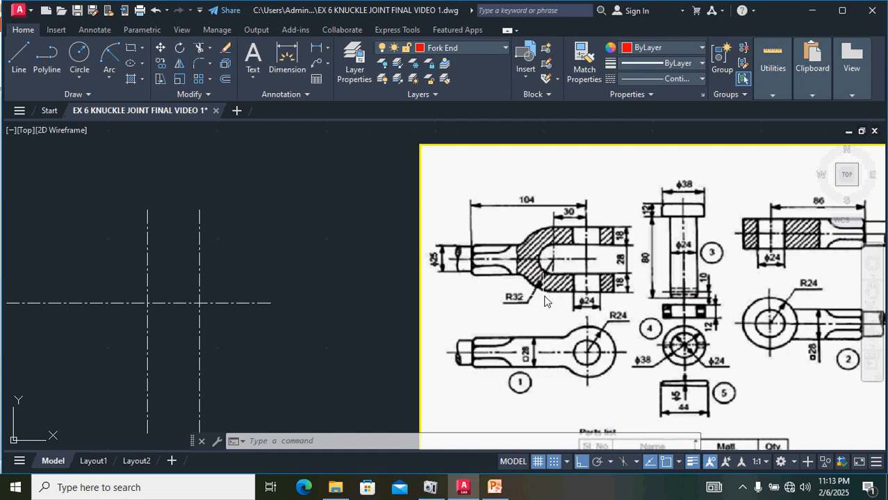
Step: Draw a 28 diameter circle centred at the intersection of the horizontal and left vertical center lines
click(80, 79)
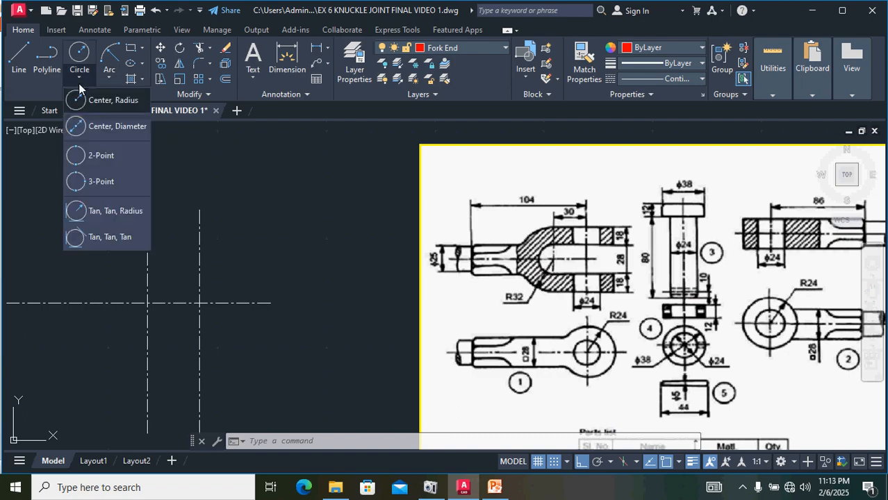
click(111, 128)
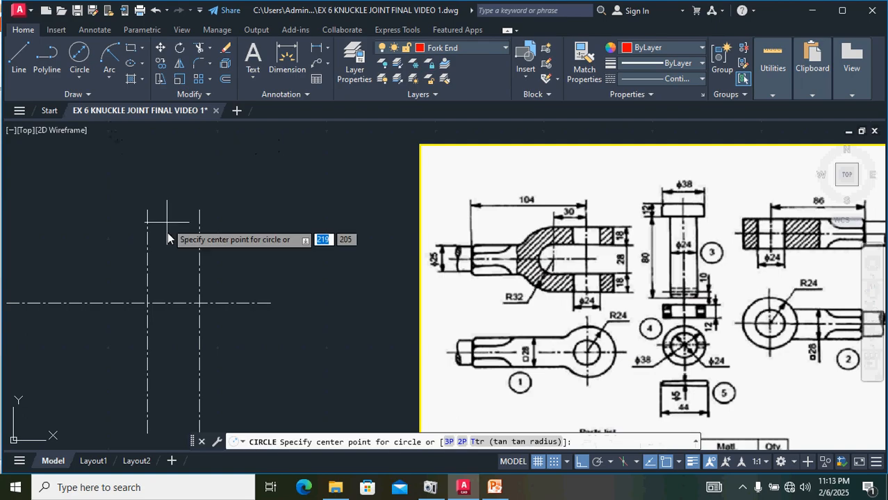
click(145, 303)
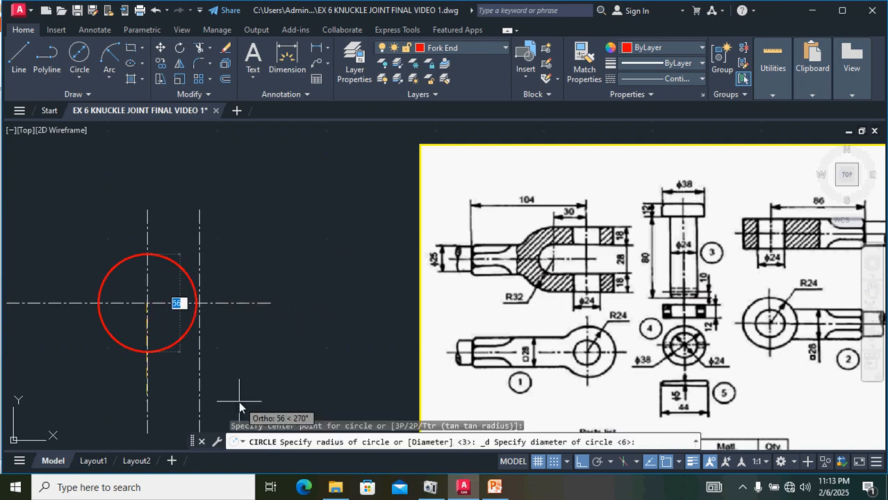
text(D)
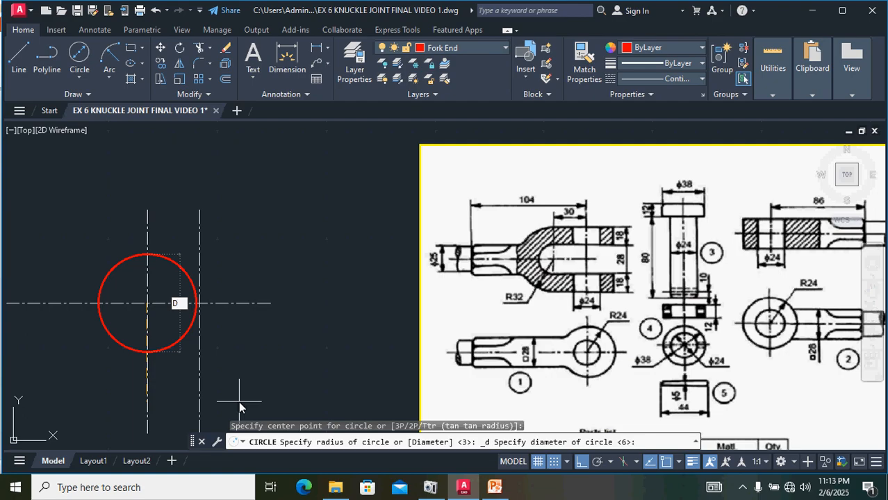
key(Return)
text(28)
key(Return)
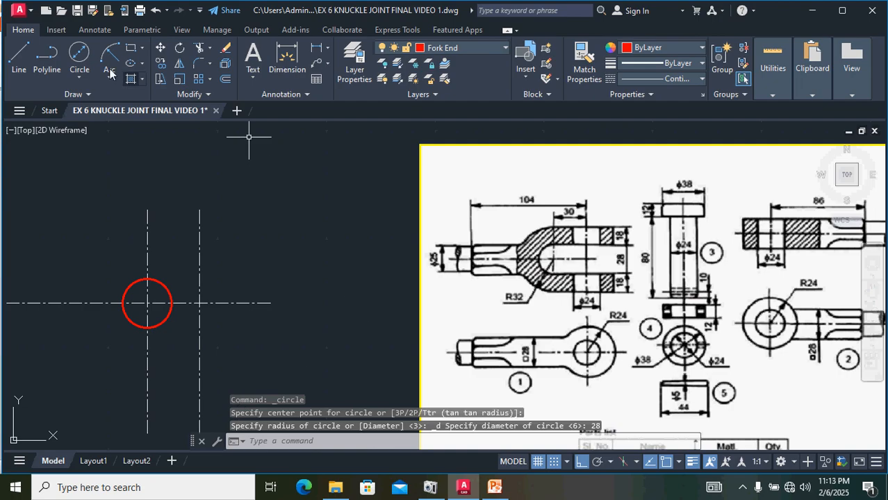
Step: Draw a concentric circle of radius 32 at the same center point
click(80, 79)
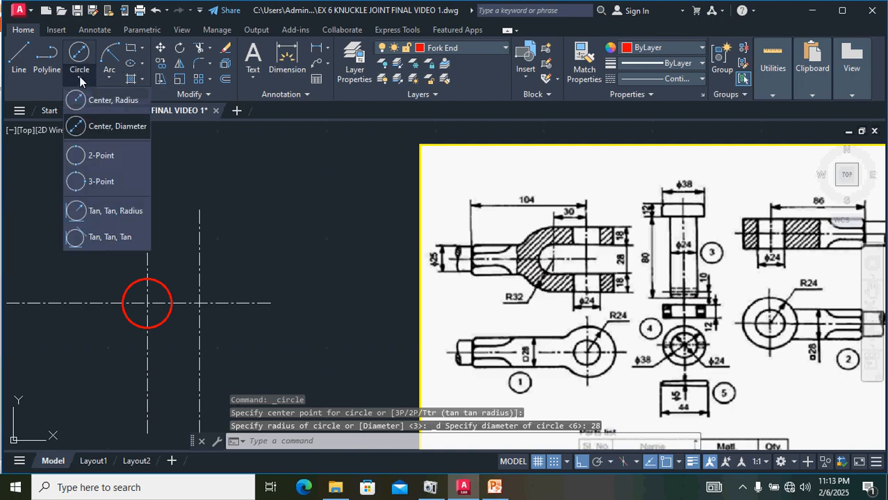
click(104, 104)
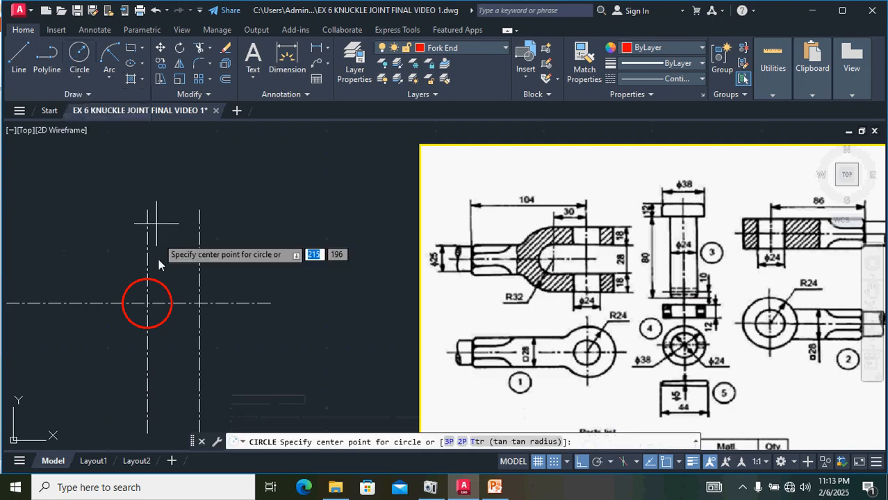
click(148, 303)
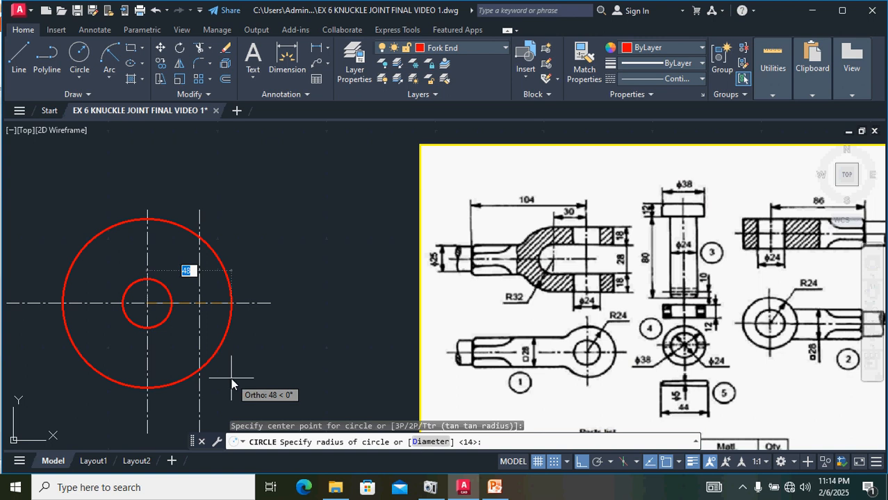
text(32)
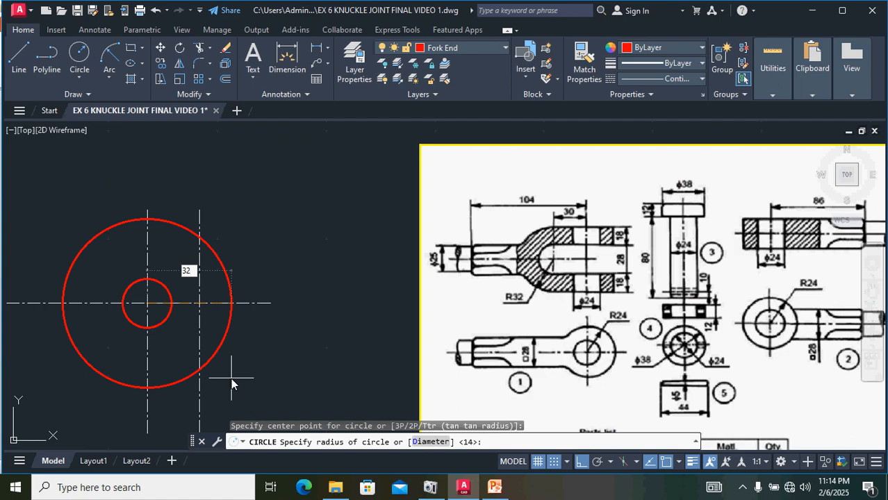
key(Return)
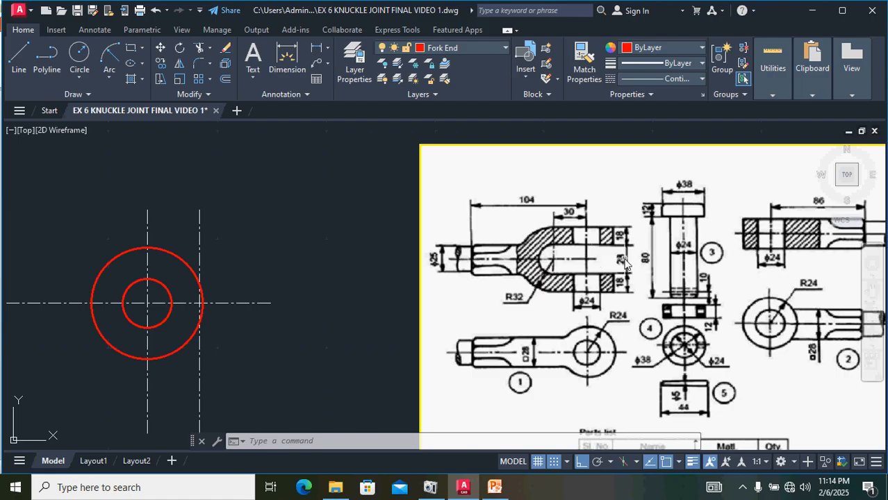
Step: Offset the right vertical center line 24 units further to the right
click(199, 243)
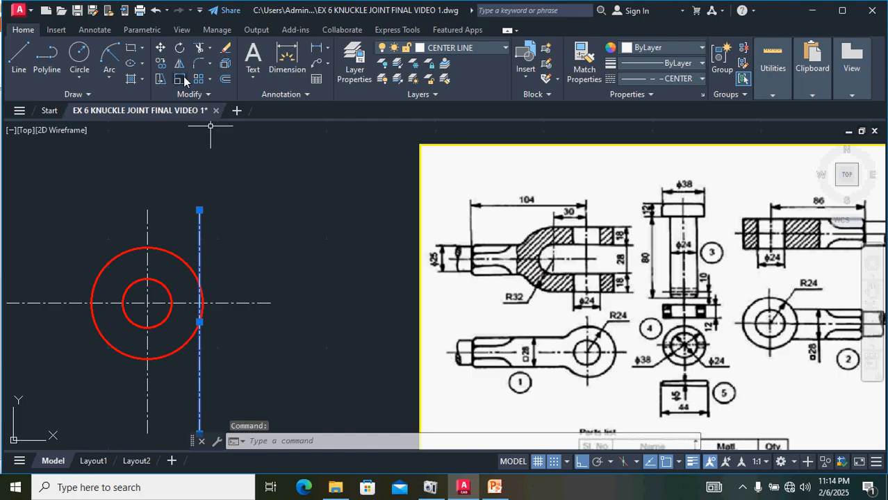
click(224, 80)
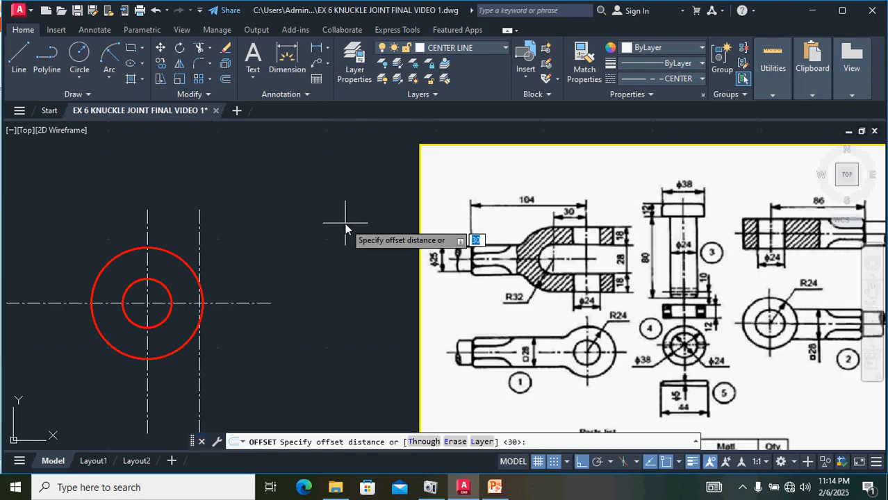
text(24)
key(Return)
click(314, 252)
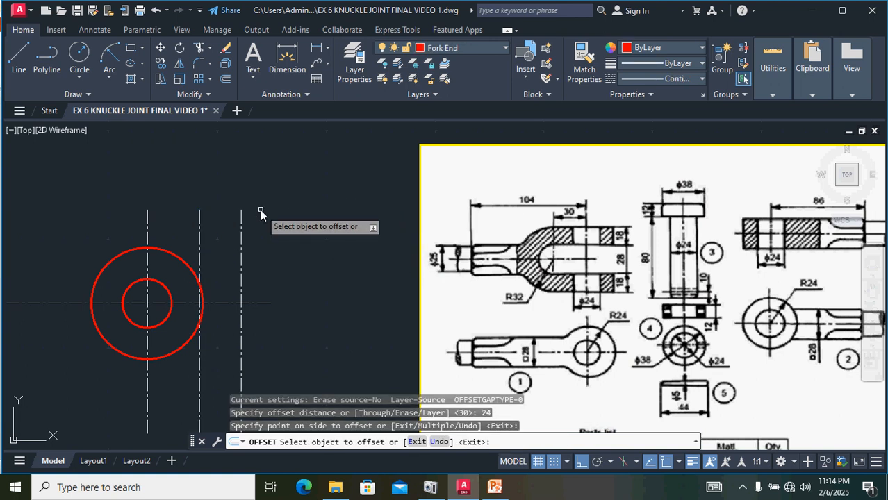
key(Escape)
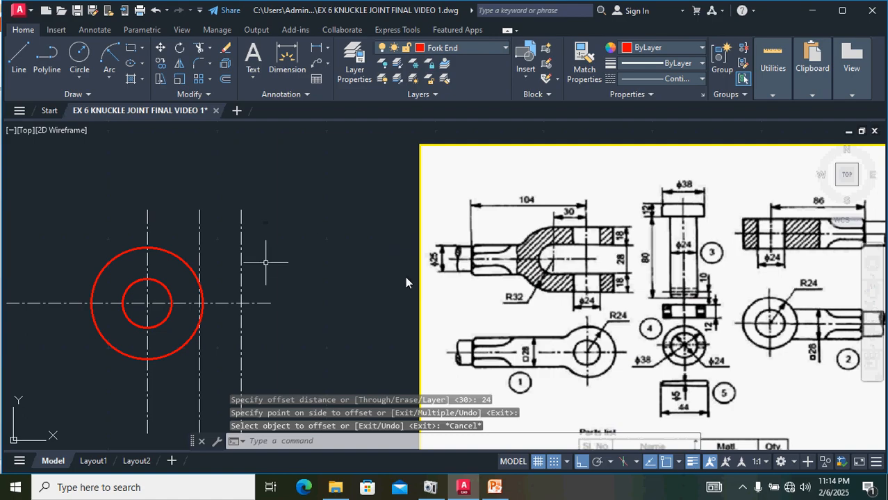
Step: Draw the upper fork arm outline: a line from the inner circle's top to the new center line, up 18, then back left to the vertical center line
click(18, 53)
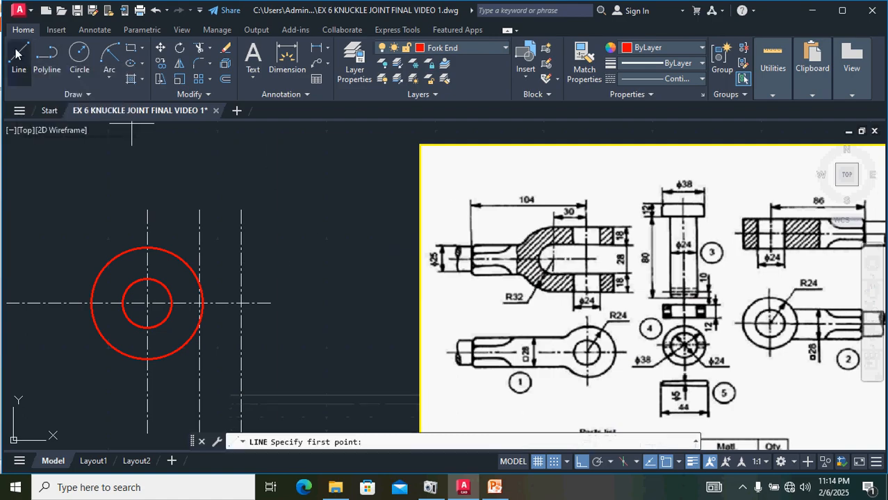
click(147, 279)
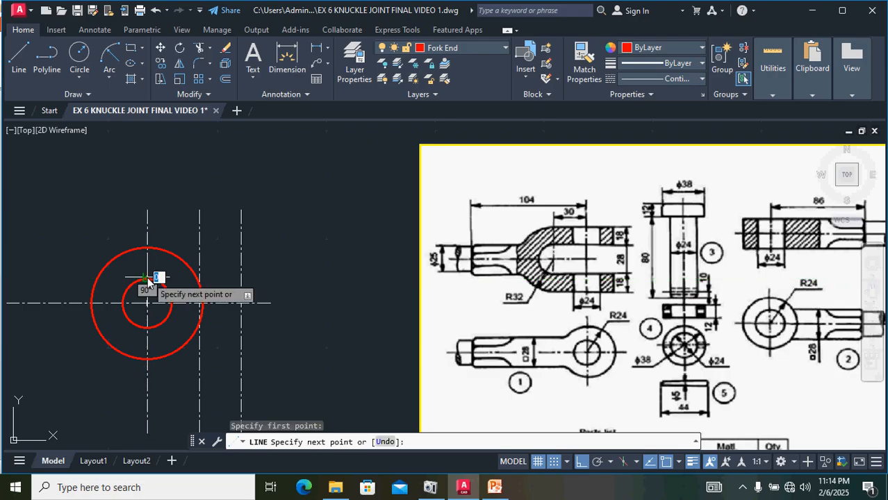
click(241, 278)
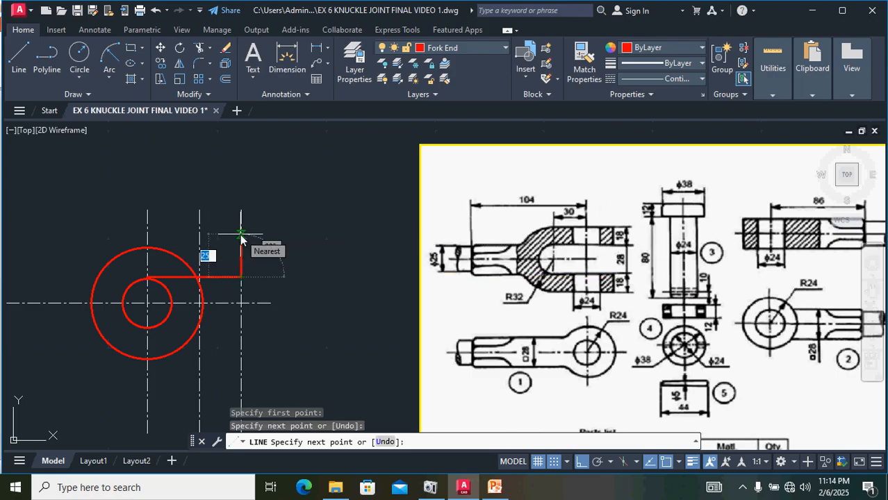
text(1)
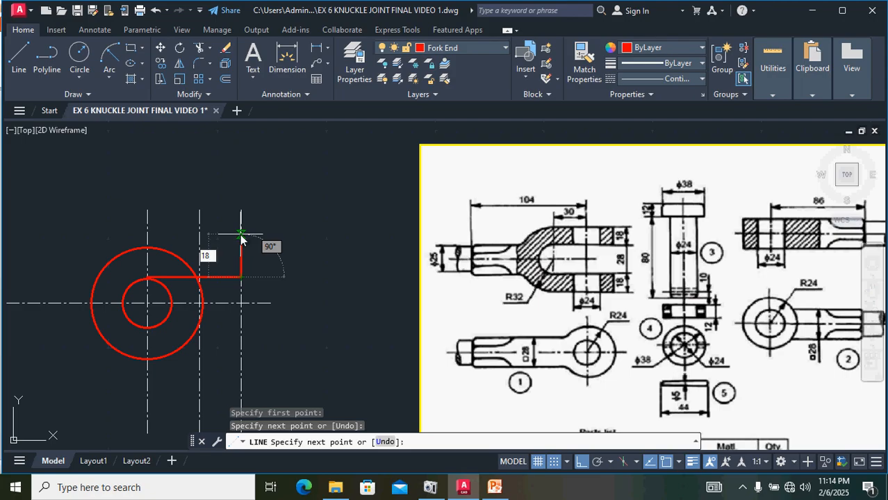
text(8)
key(Return)
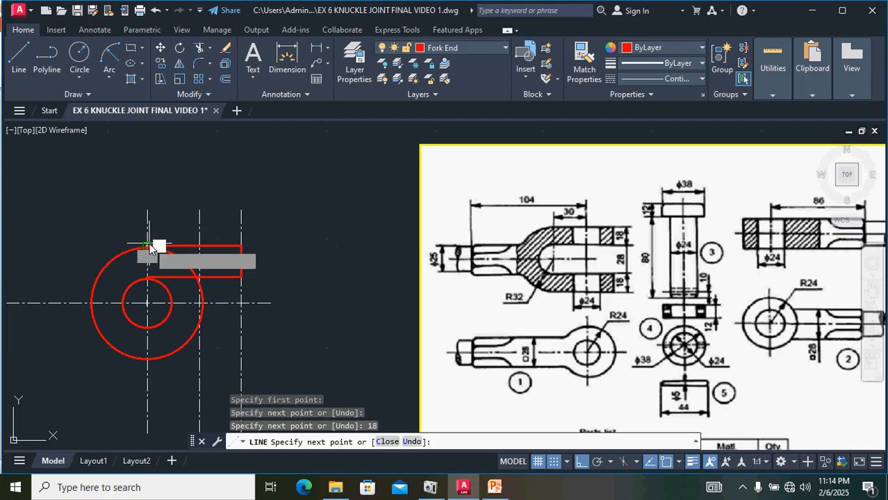
click(149, 248)
key(Return)
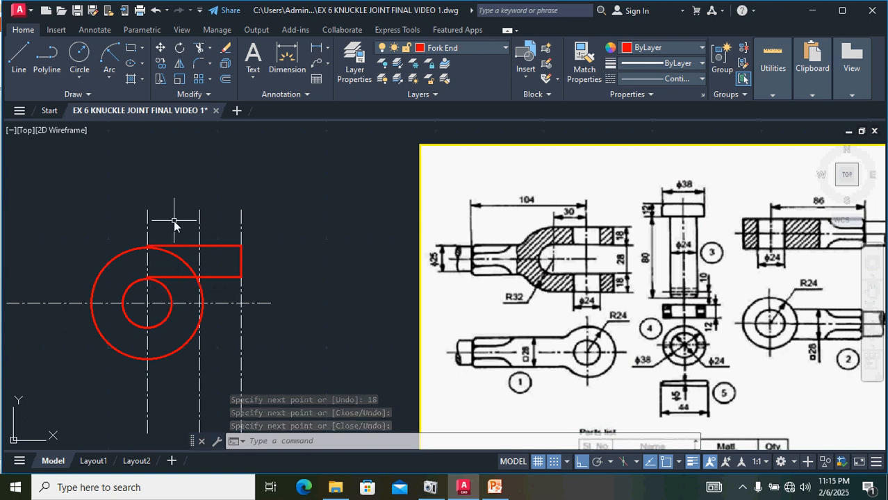
Step: Draw the lower fork arm outline: a line from the inner circle's bottom to the new center line, down 18, then back left
text(l)
key(Return)
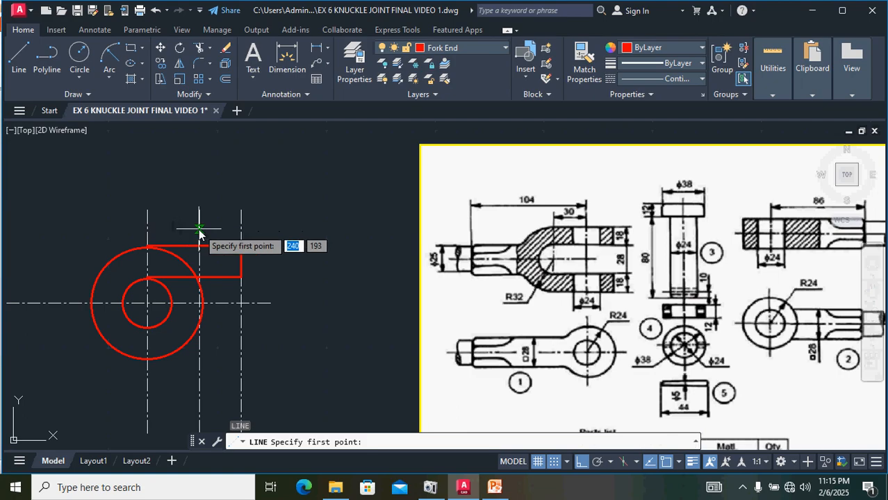
click(148, 328)
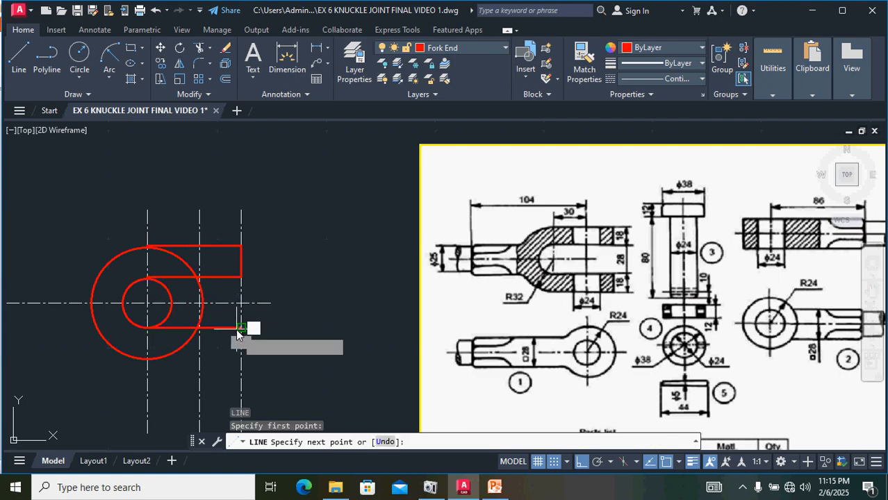
click(241, 328)
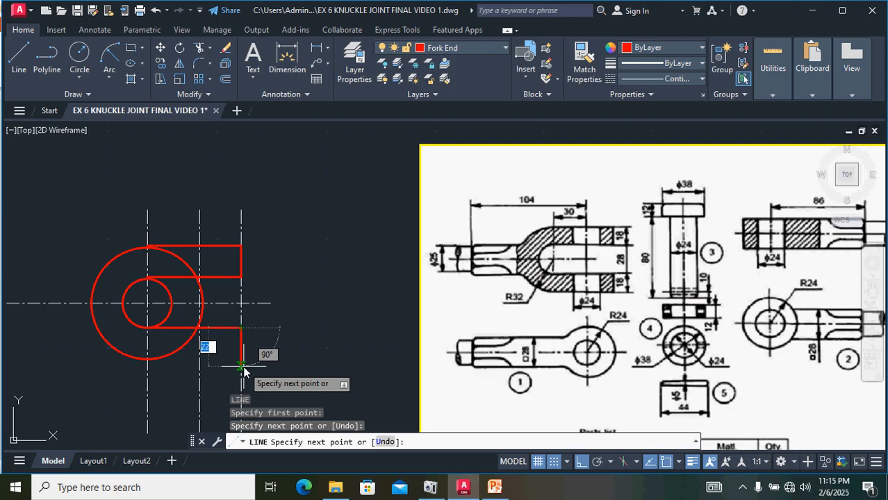
text(1)
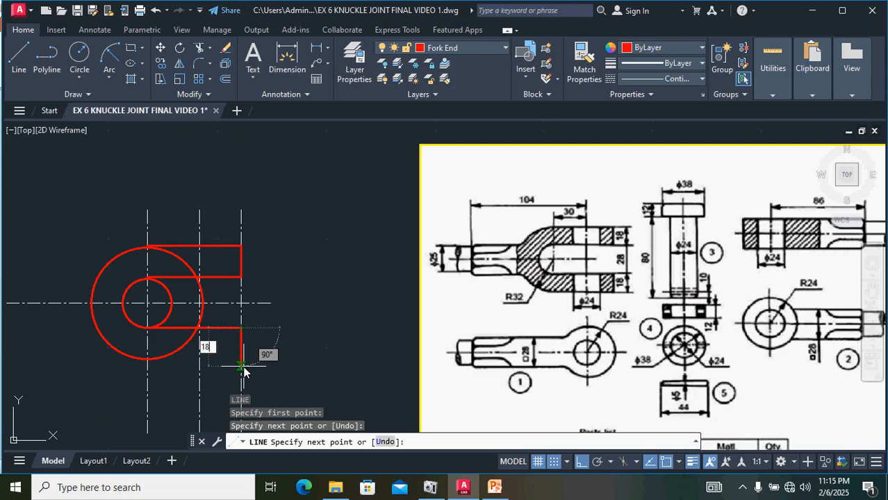
text(8)
key(Return)
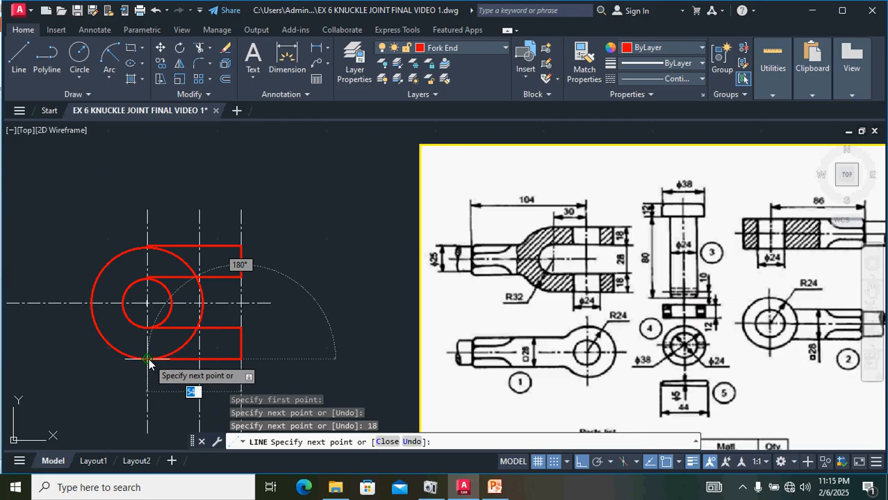
click(149, 359)
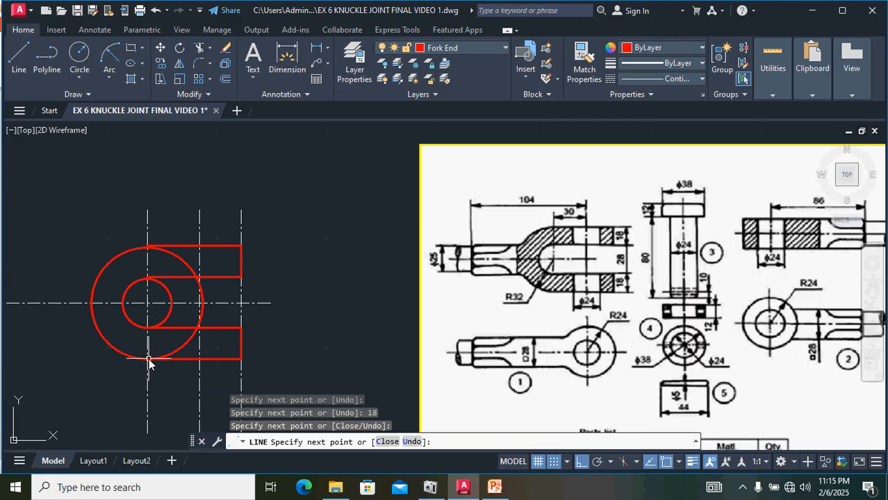
key(Return)
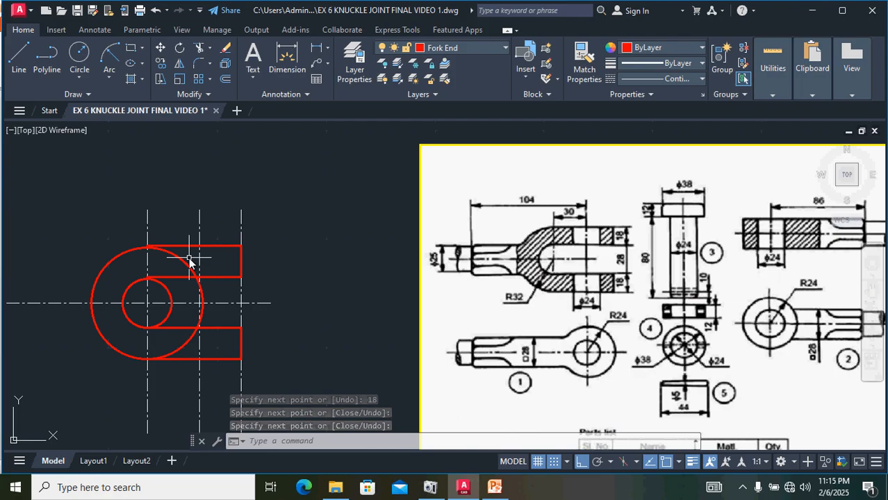
key(Escape)
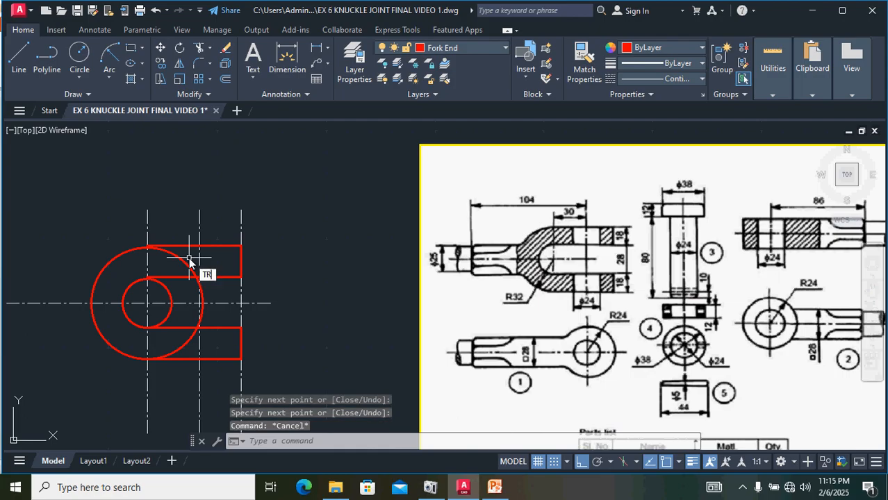
Step: Trim the right portions of the inner and outer circles between the fork arm lines
text(TR)
key(Return)
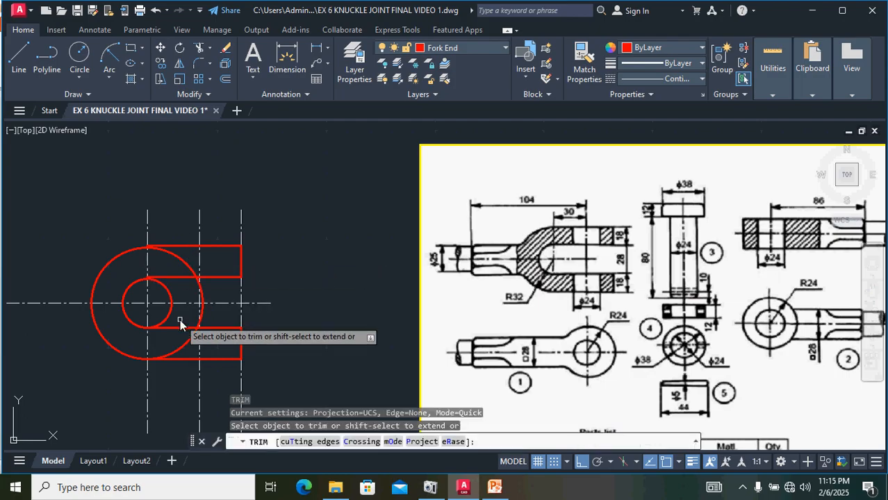
scroll(181, 323, up, 4)
scroll(195, 271, down, 2)
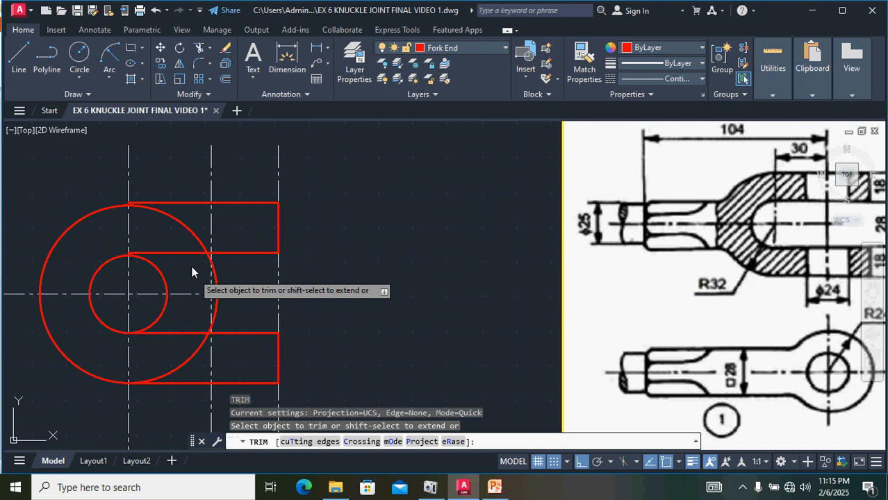
click(157, 272)
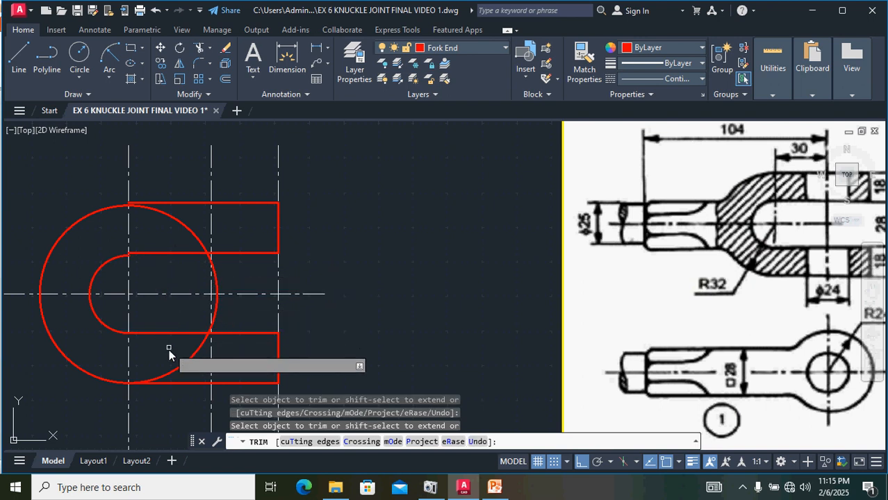
click(168, 372)
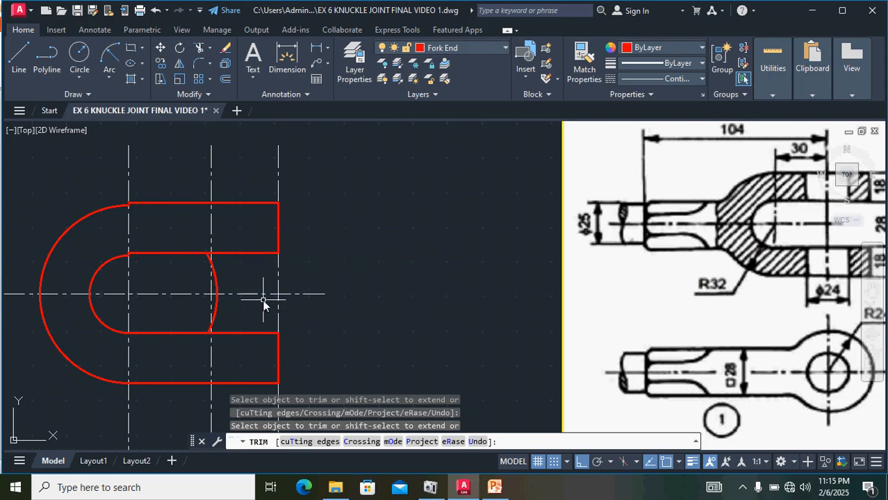
key(Escape)
Step: Delete the leftover arc segment of the outer circle inside the slot
click(216, 287)
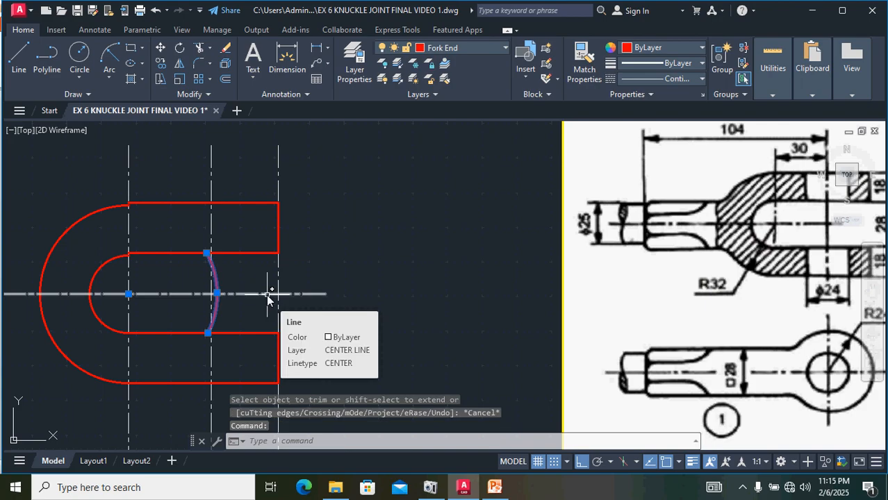
key(Delete)
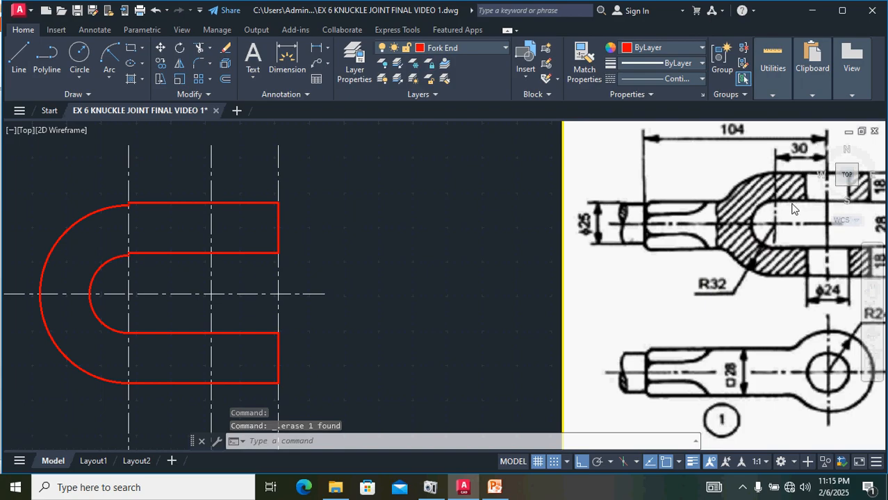
scroll(788, 204, down, 2)
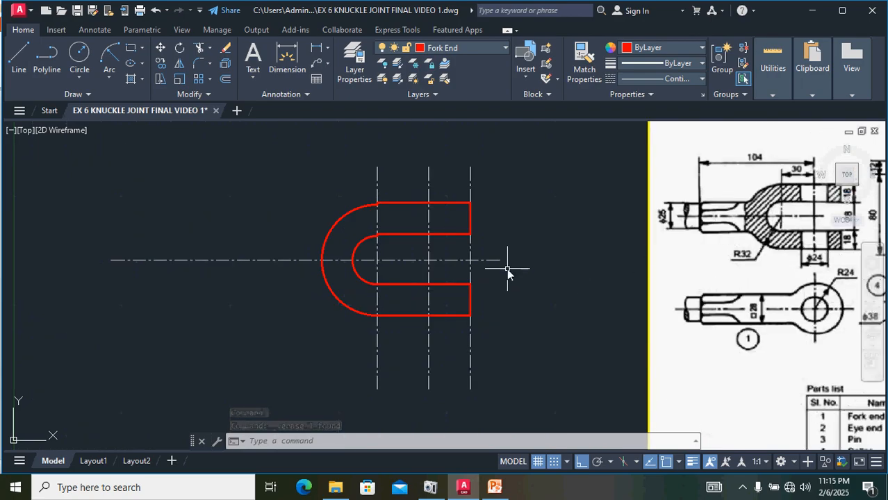
Step: Move the upper fork arm lines down so the arm's inner corner meets the inner arc's endpoint
middle_drag(507, 268, 448, 278)
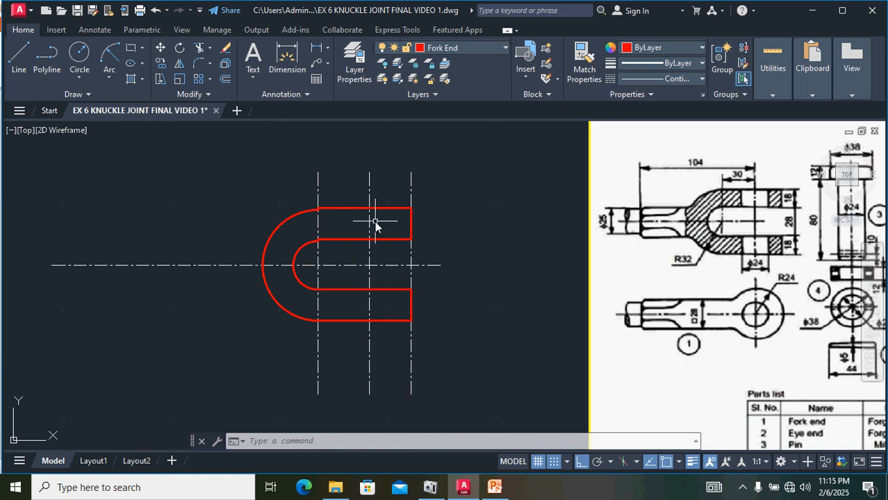
scroll(332, 212, up, 4)
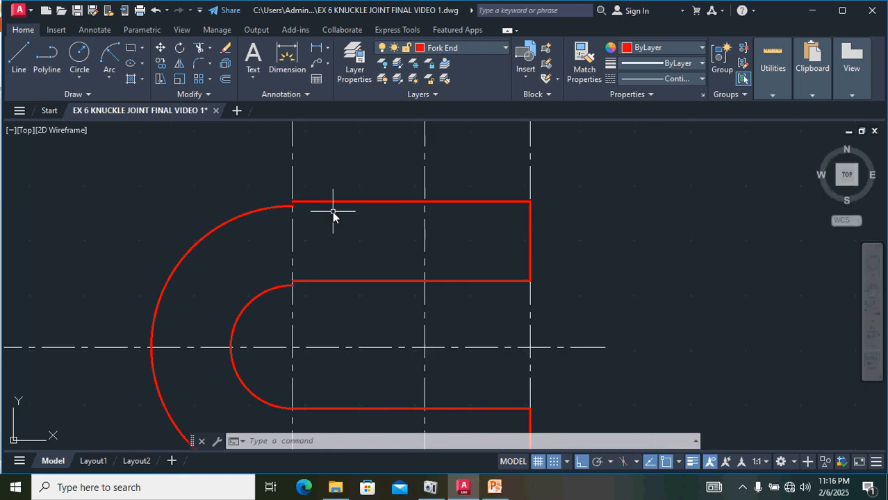
scroll(332, 212, down, 2)
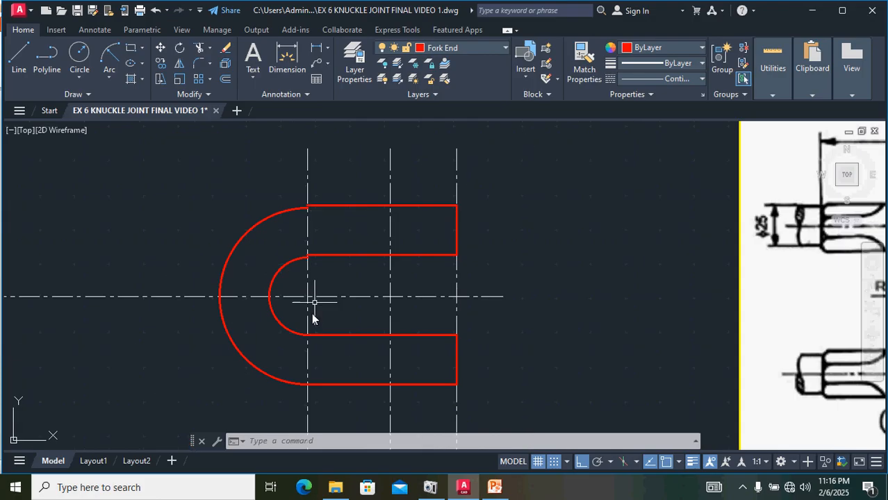
scroll(314, 259, up, 2)
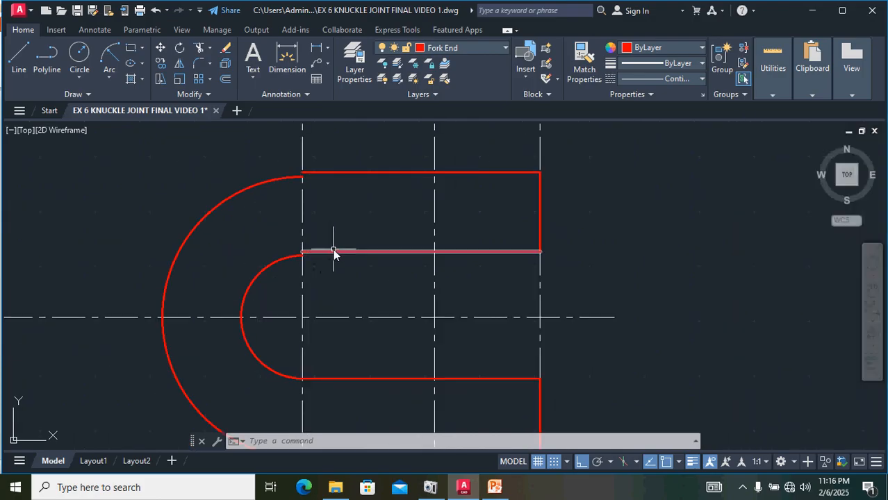
scroll(330, 251, up, 2)
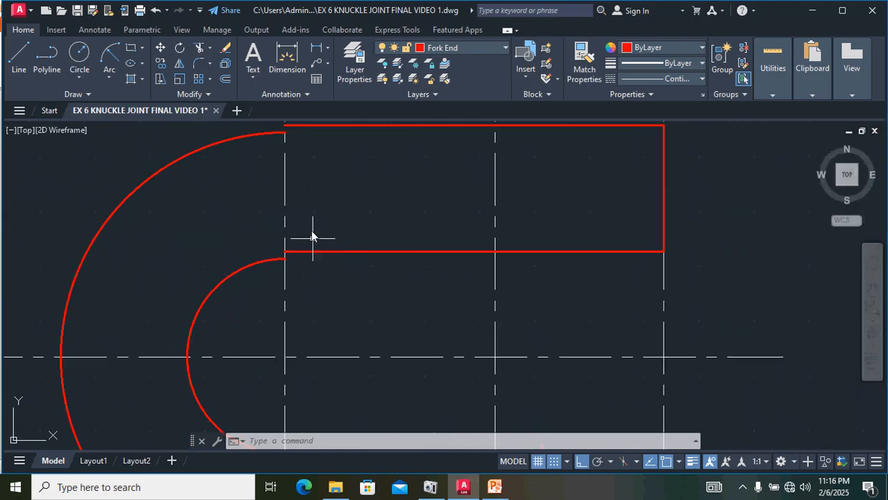
click(308, 127)
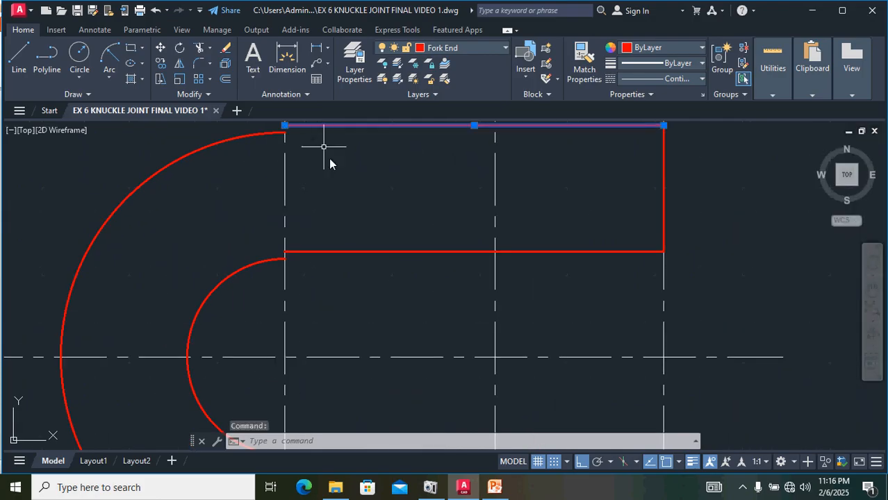
click(354, 251)
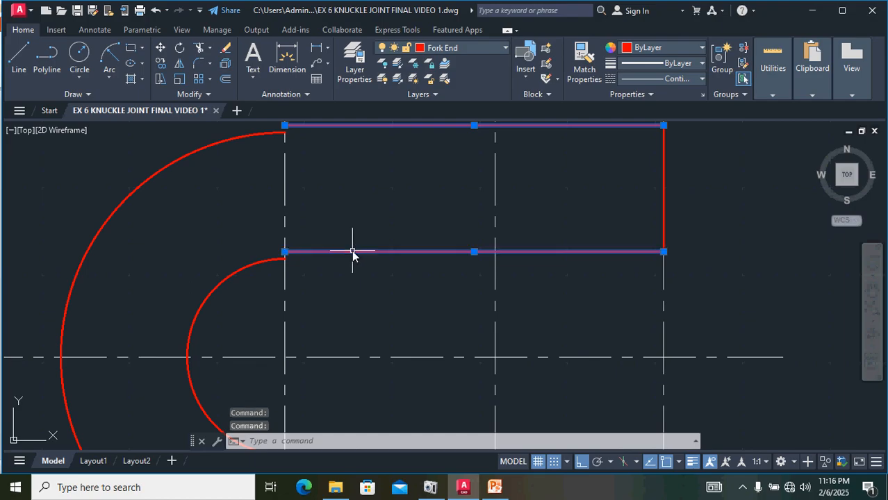
click(664, 177)
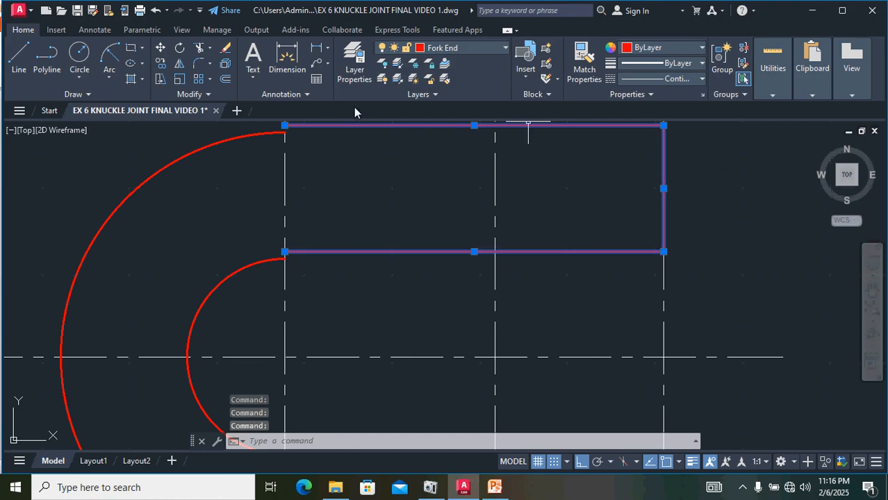
text(m)
key(Return)
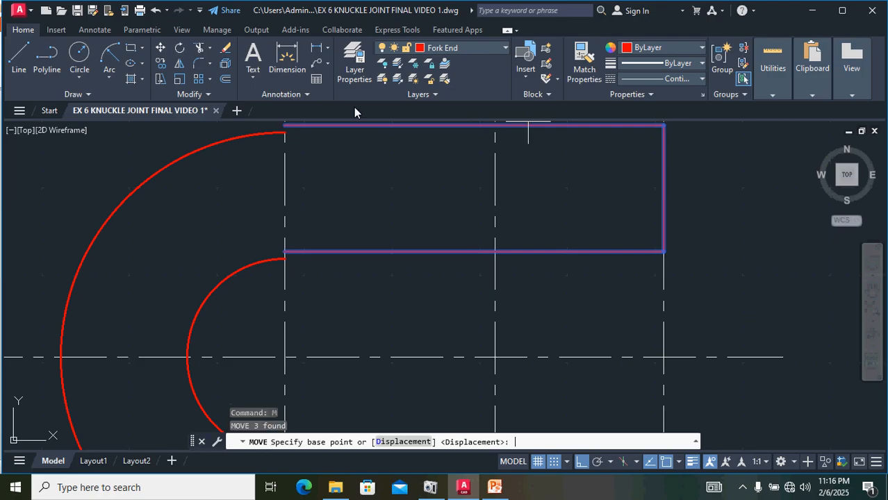
click(284, 253)
click(285, 259)
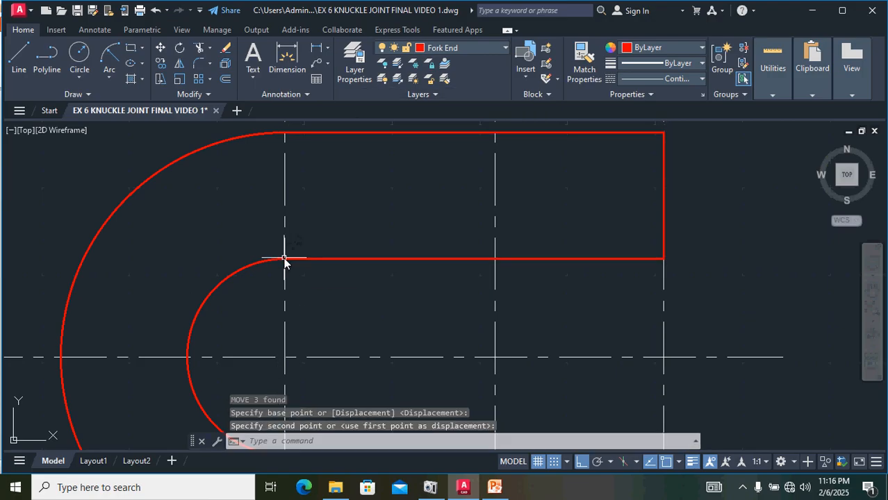
Step: Draw a vertical line across the upper fork arm along the middle vertical center line
scroll(524, 182, down, 2)
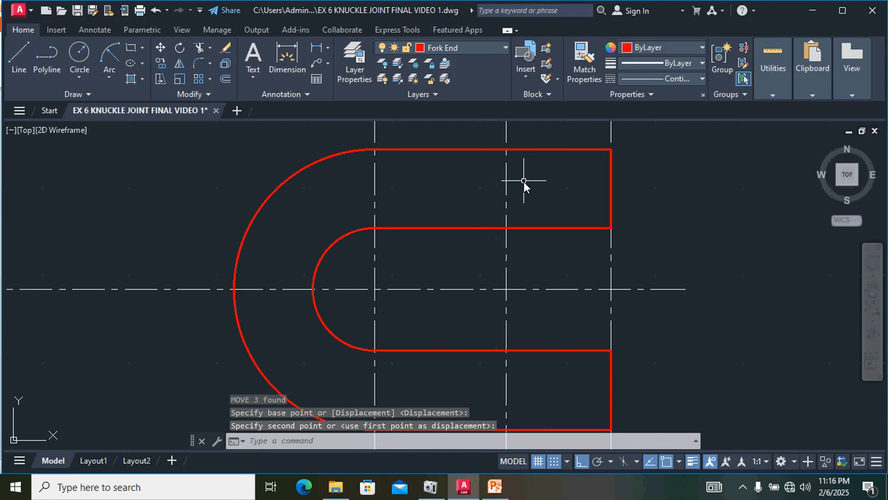
scroll(524, 182, down, 4)
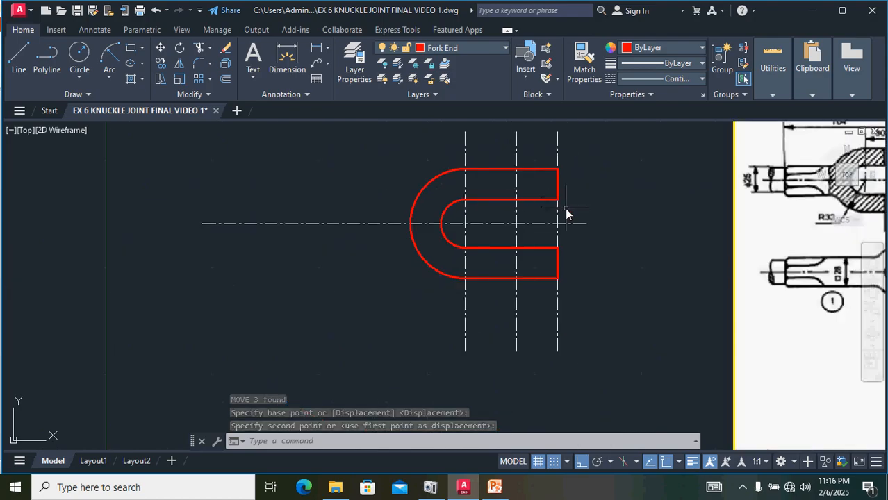
scroll(637, 285, down, 2)
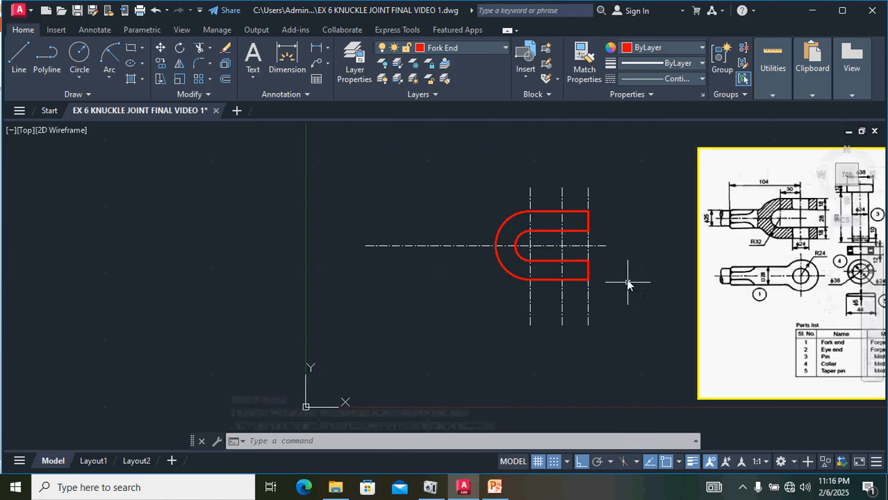
mouse_move(628, 282)
middle_down()
mouse_move(549, 281)
mouse_move(512, 301)
middle_up()
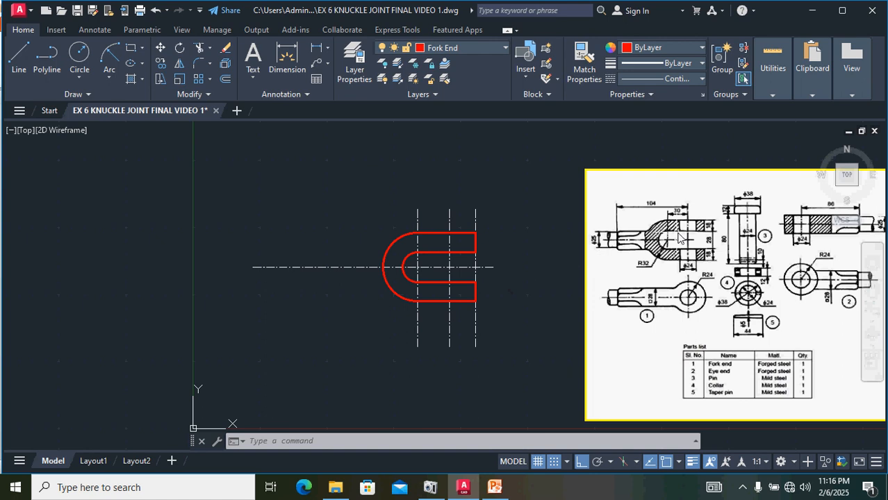
scroll(680, 239, up, 2)
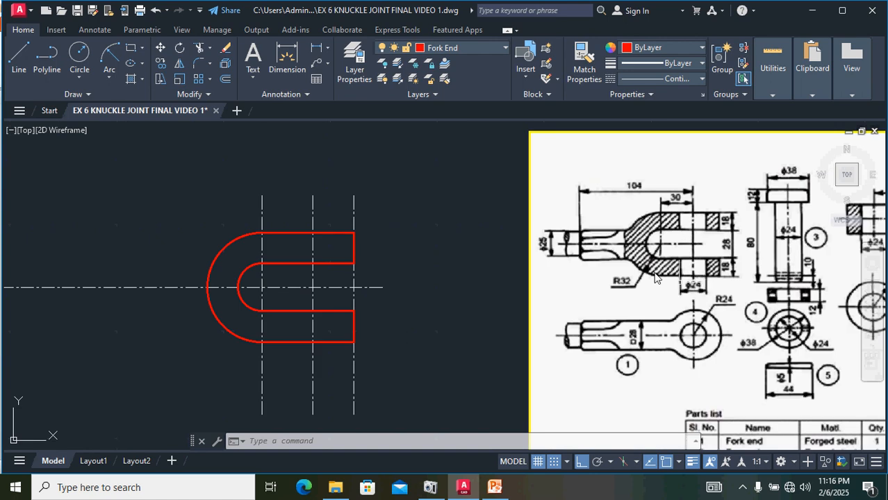
scroll(308, 244, up, 2)
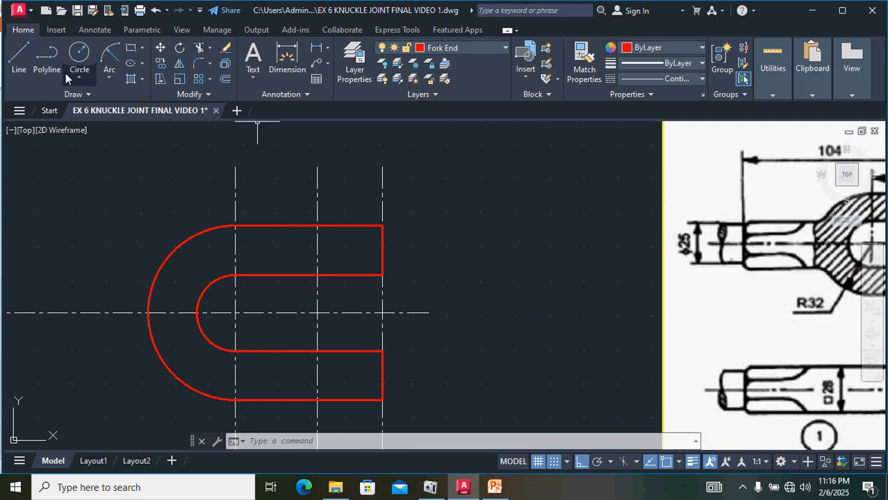
click(18, 55)
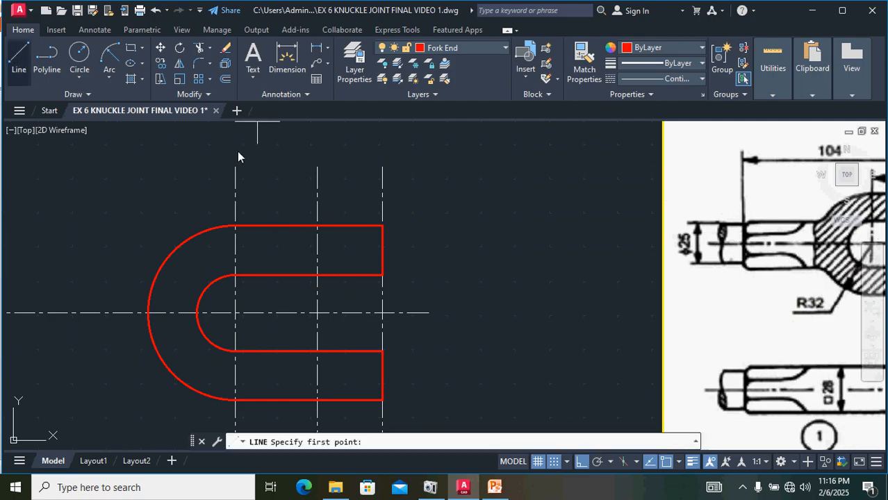
click(317, 226)
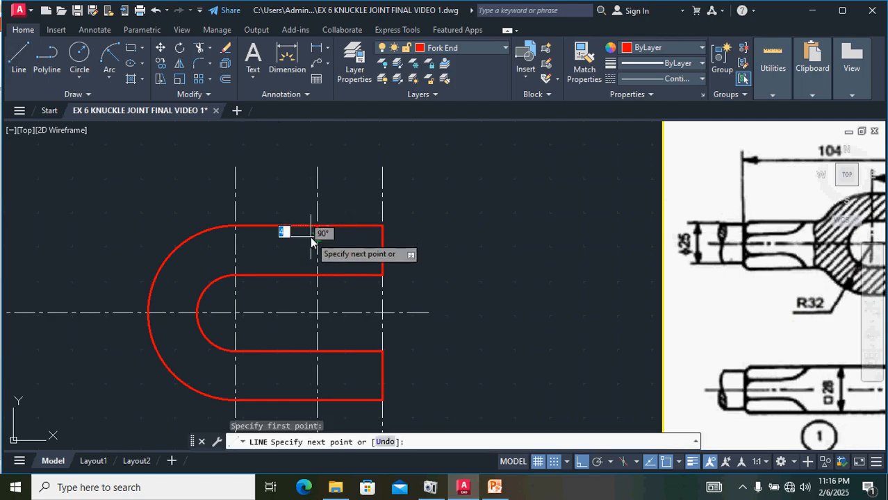
click(318, 276)
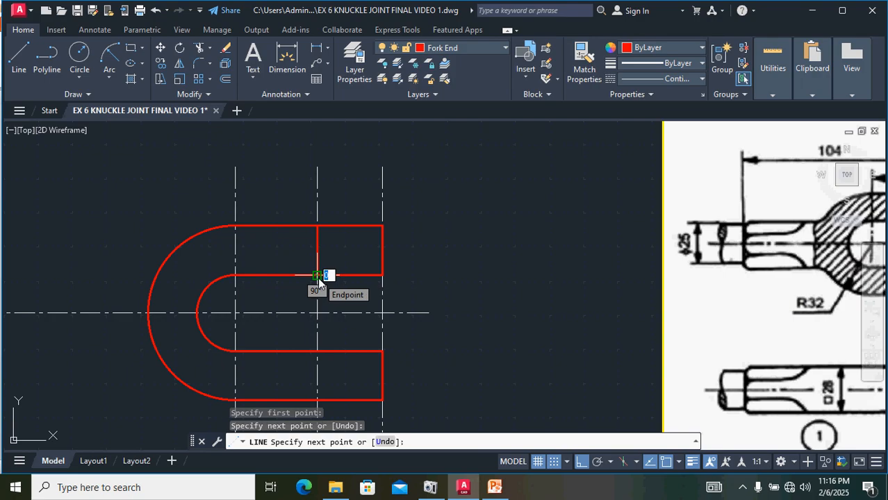
key(Return)
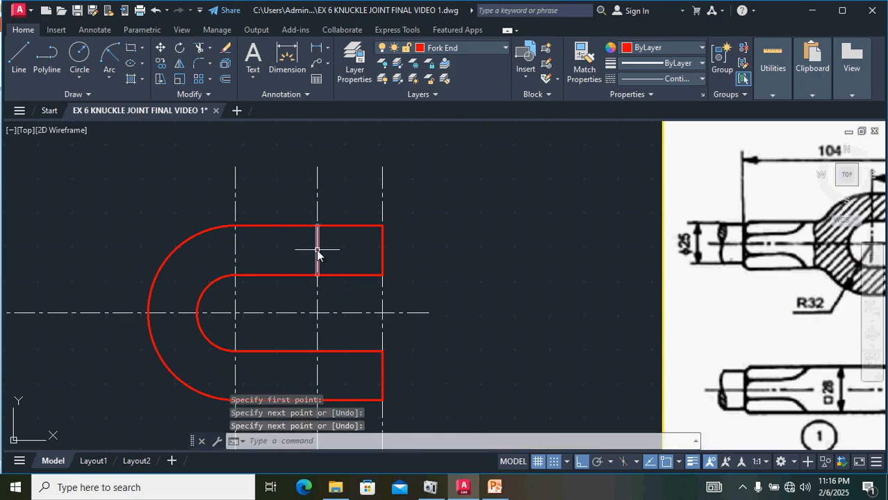
click(318, 251)
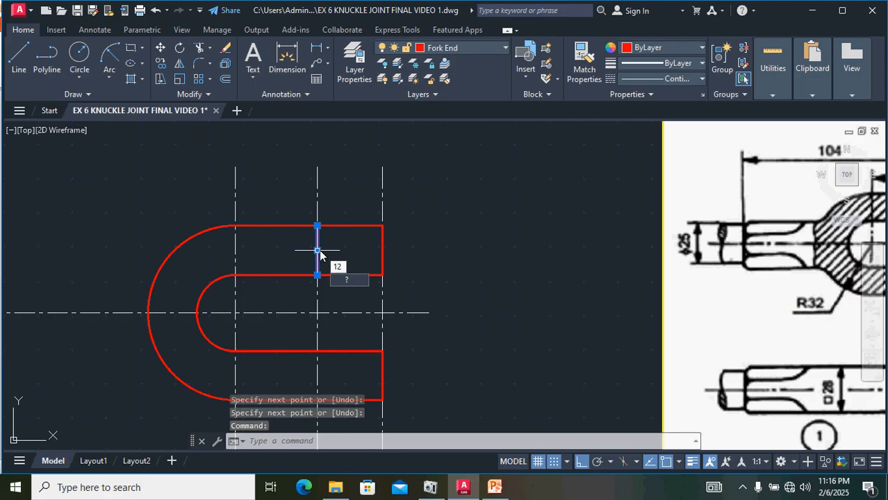
key(Escape)
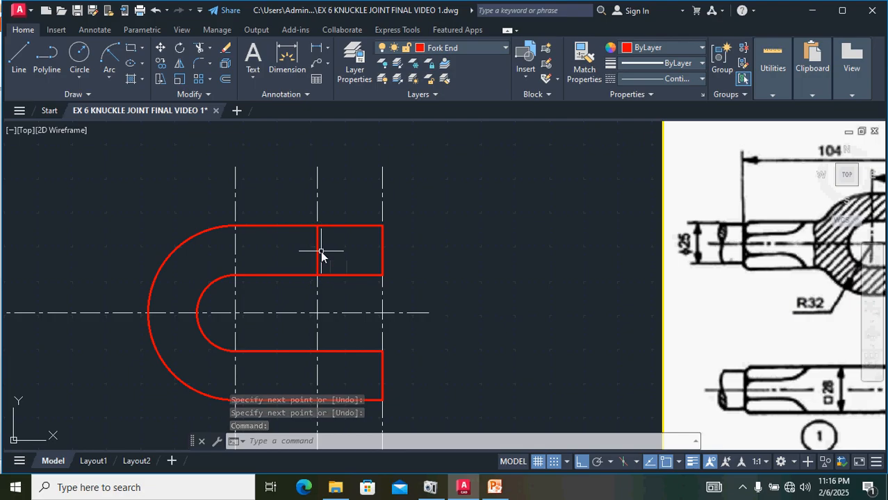
click(321, 252)
click(769, 439)
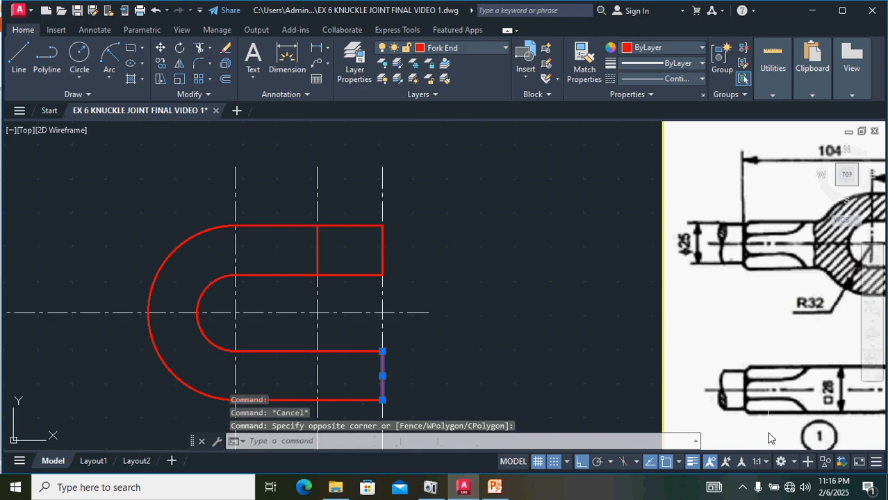
key(Escape)
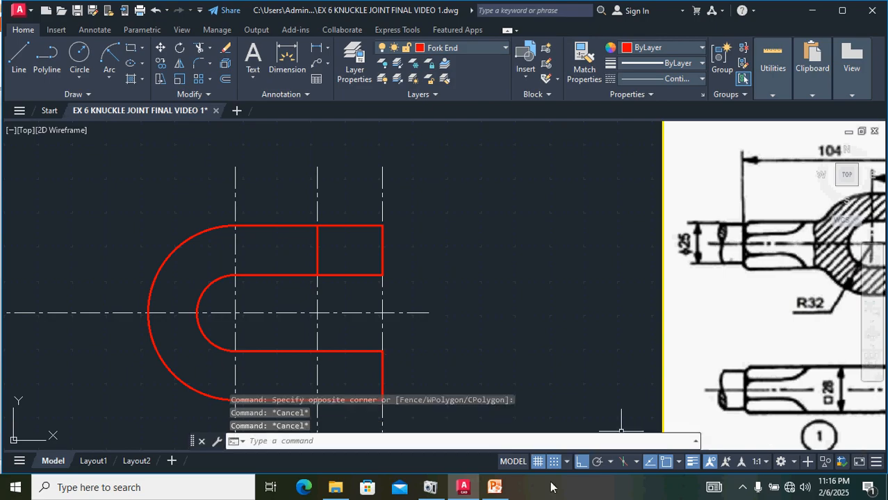
Step: Offset the new vertical line 12 to each side, then delete the original middle line
click(317, 247)
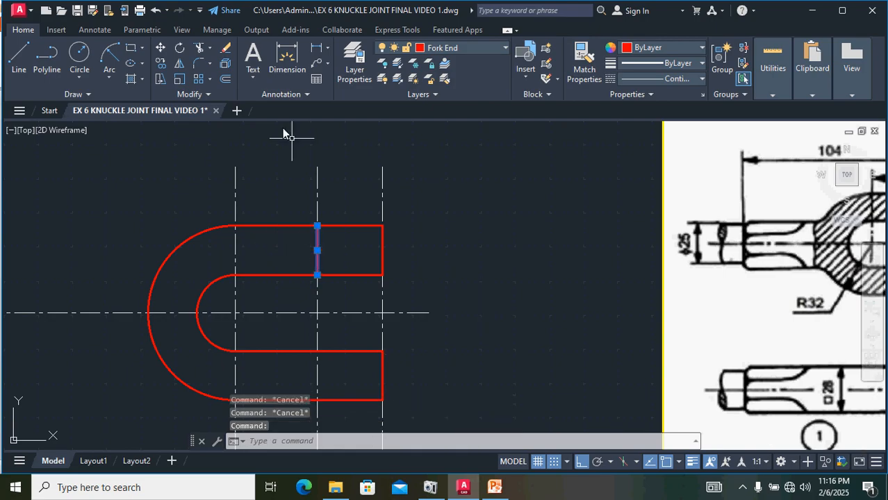
key(Escape)
text(o)
key(Return)
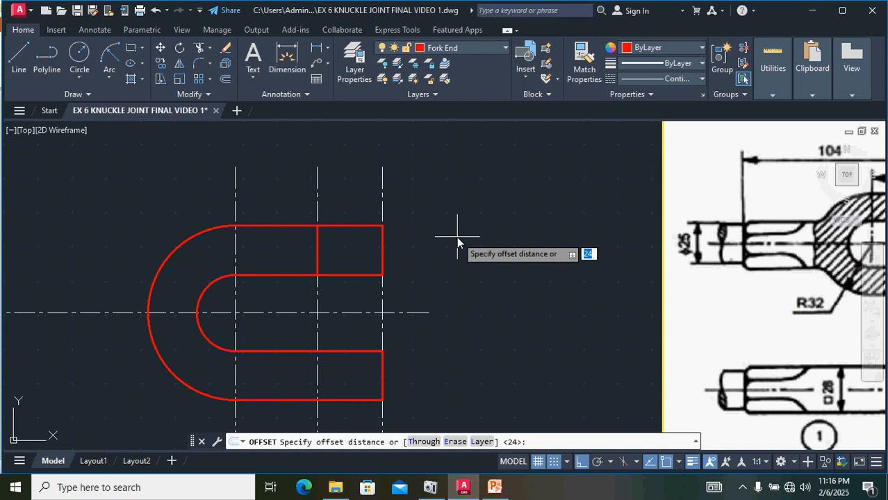
text(12)
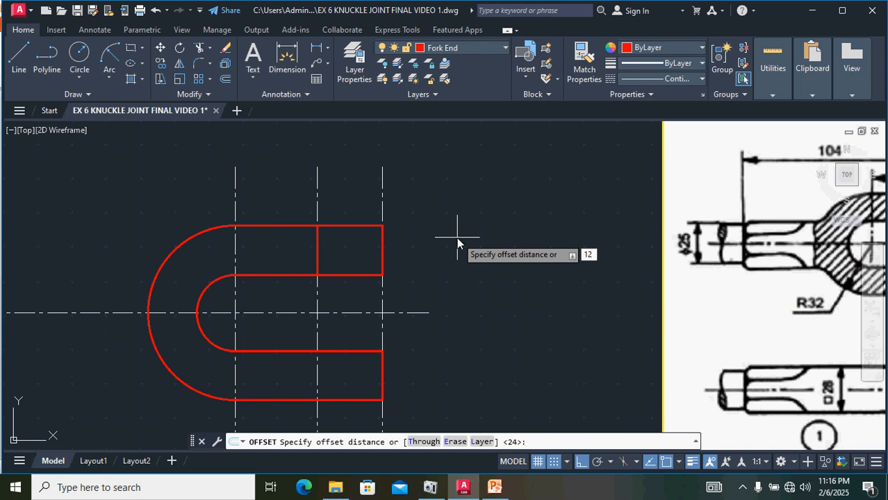
key(Return)
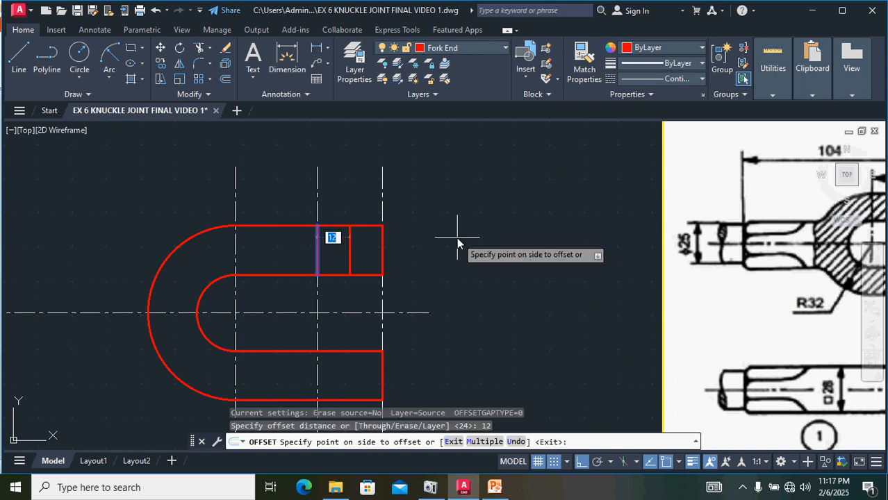
click(495, 237)
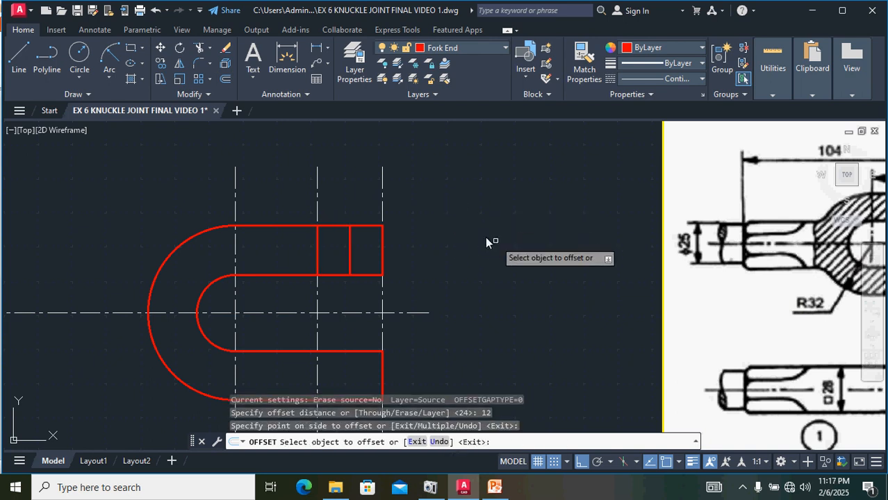
click(317, 246)
click(300, 245)
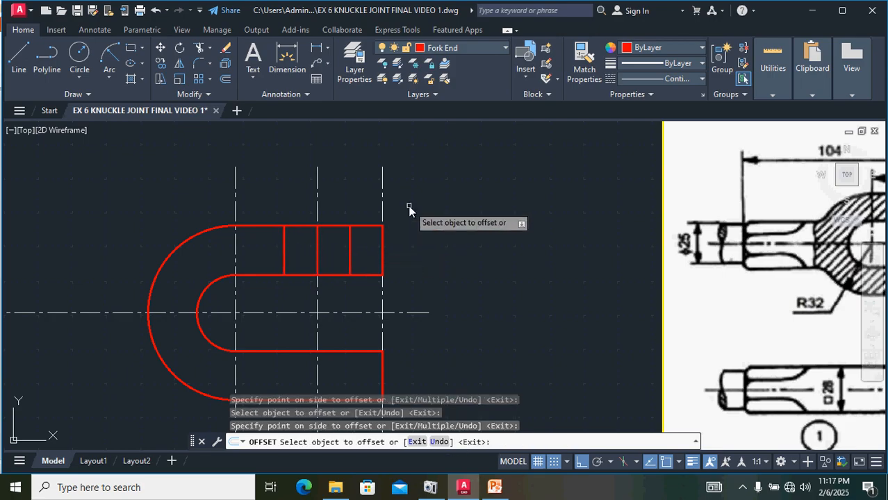
key(Escape)
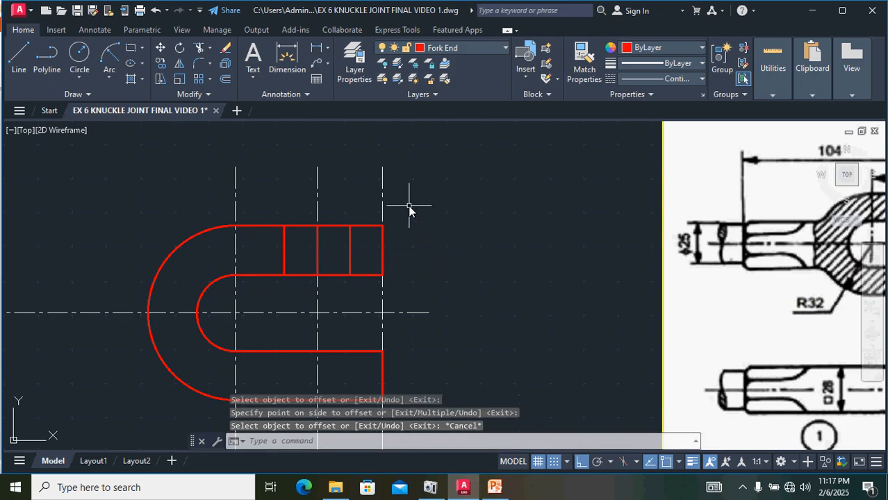
click(318, 250)
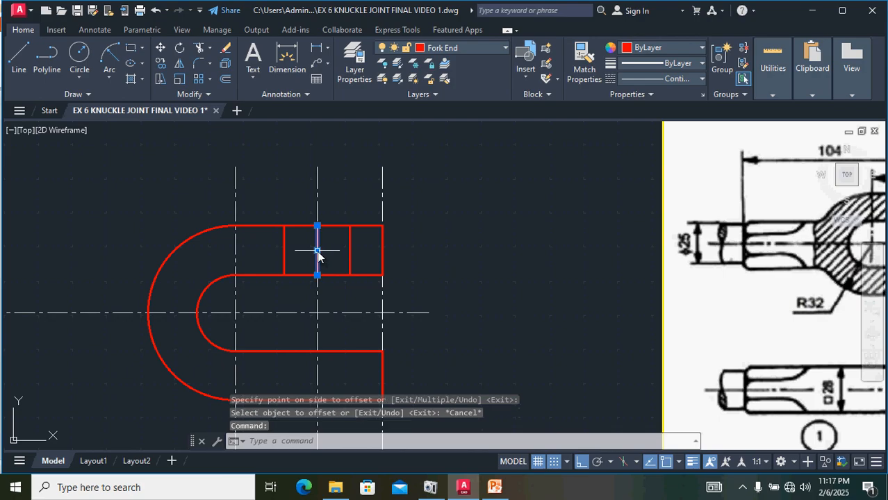
key(Delete)
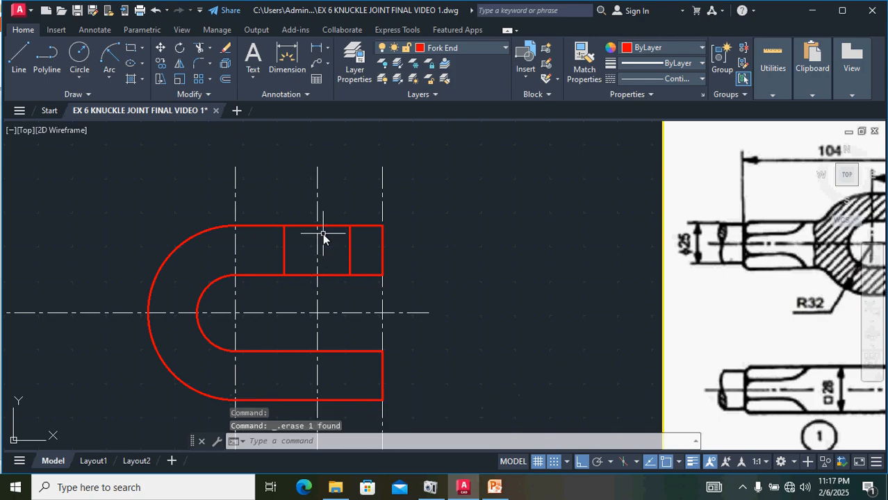
Step: Mirror the two vertical lines of the upper fork arm about the horizontal center line onto the lower arm
click(285, 255)
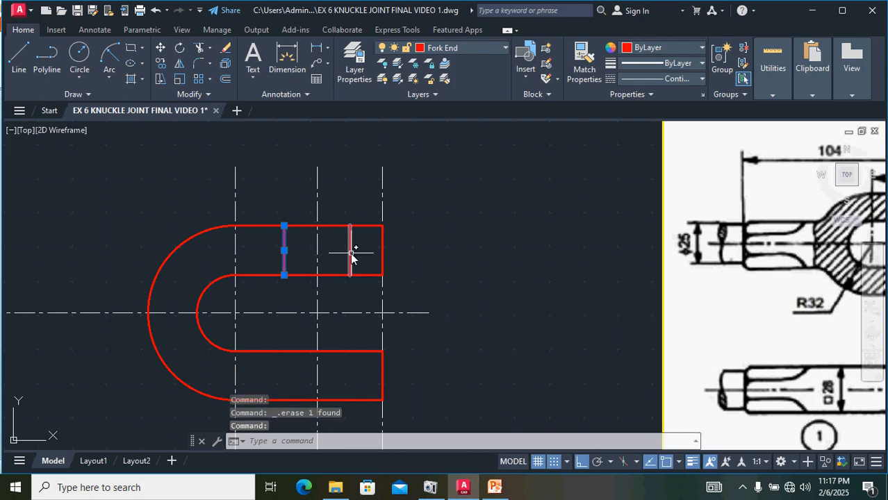
click(350, 252)
click(178, 64)
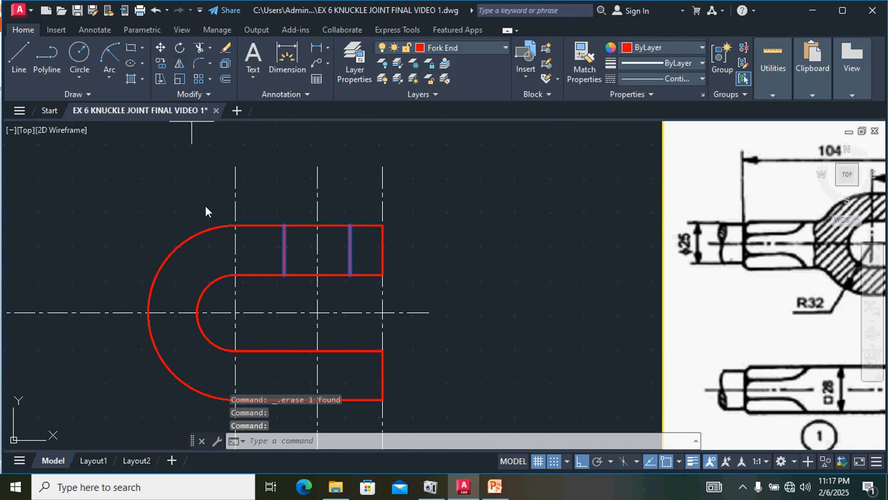
click(197, 314)
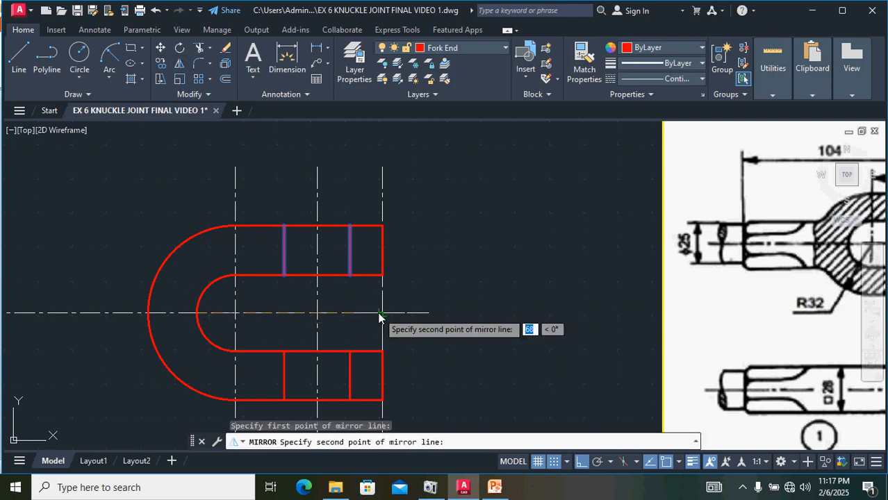
click(379, 318)
key(Return)
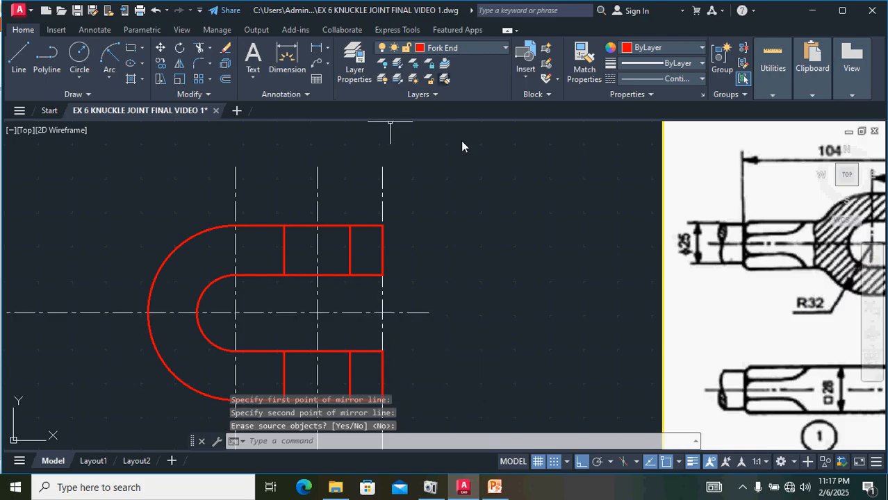
Step: Offset the middle vertical center line 104 to the left
scroll(526, 248, down, 2)
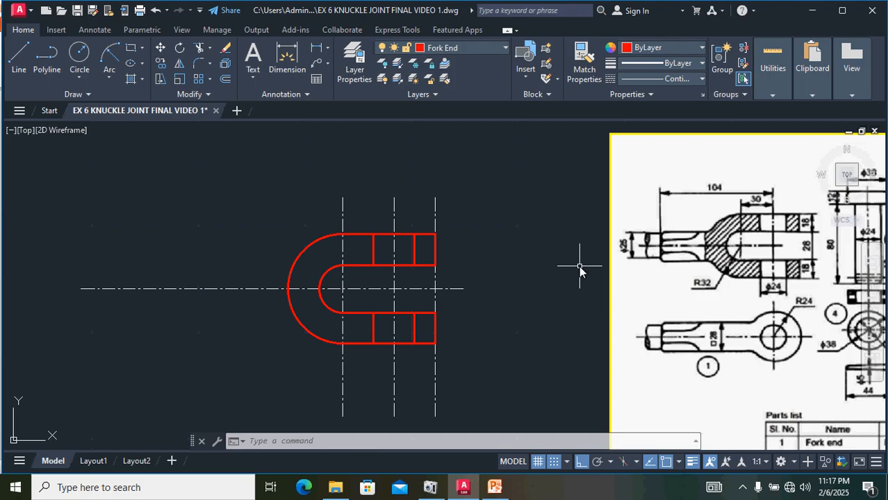
click(394, 278)
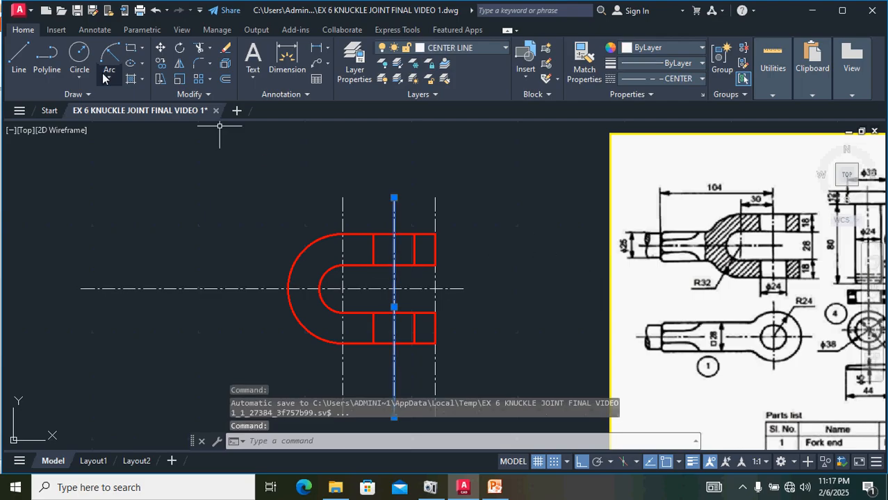
click(226, 79)
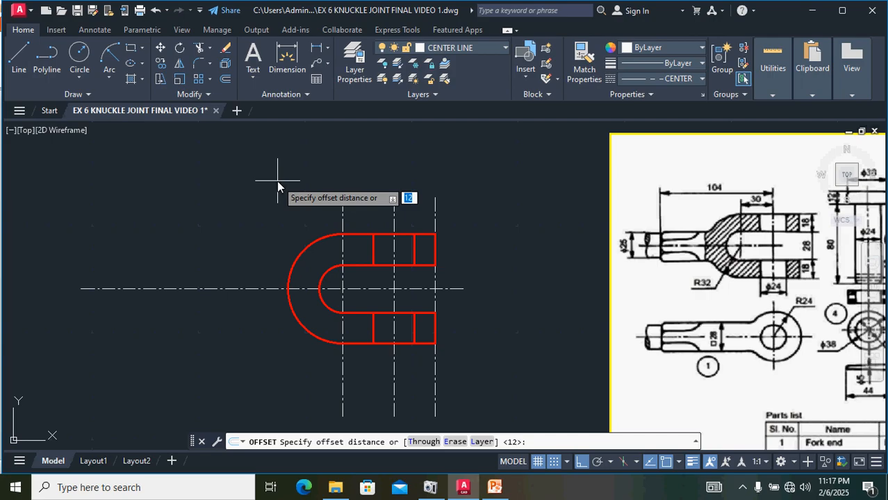
text(104)
key(Return)
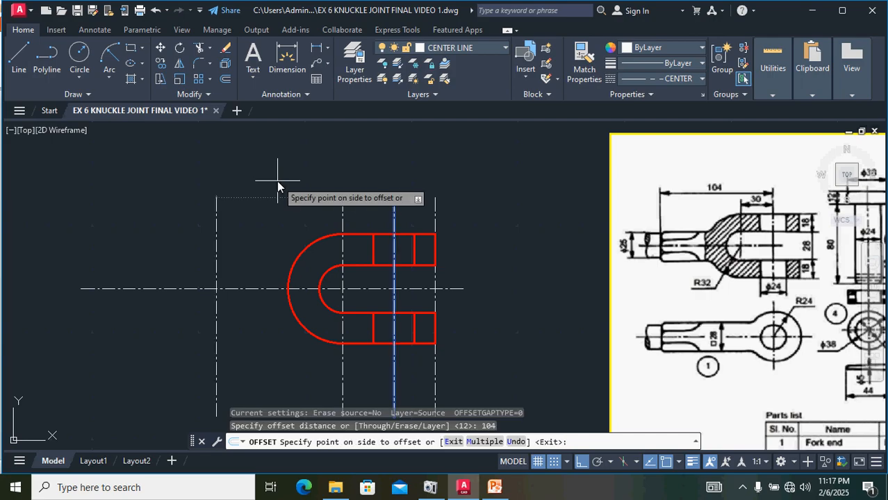
click(231, 184)
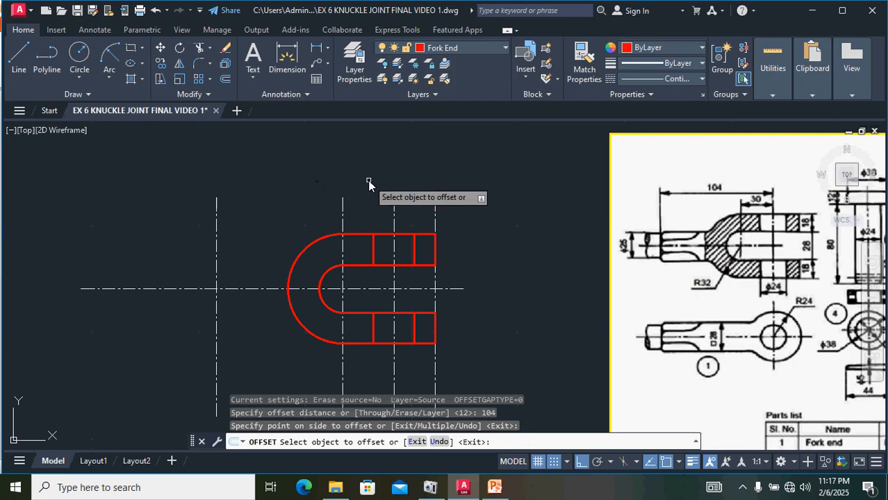
key(Escape)
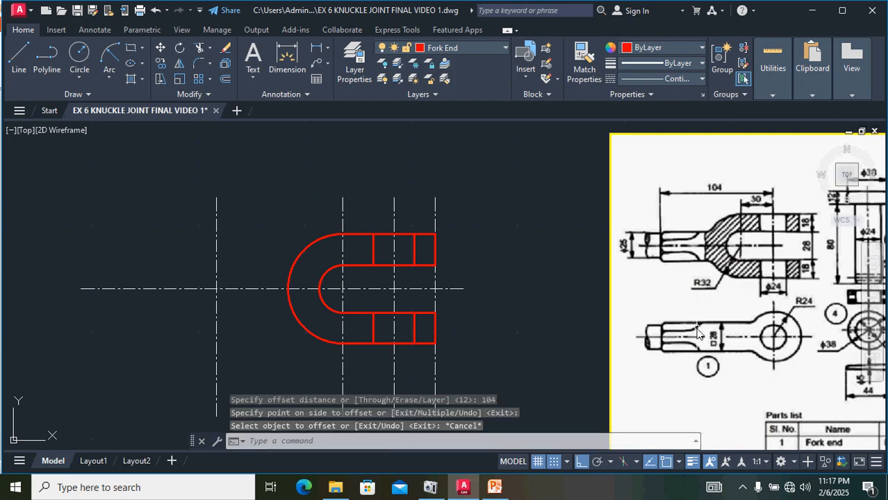
Step: Draw the rod outline: a line 14 up from the new center line's intersection, then a horizontal line across the outer arc
scroll(714, 342, up, 2)
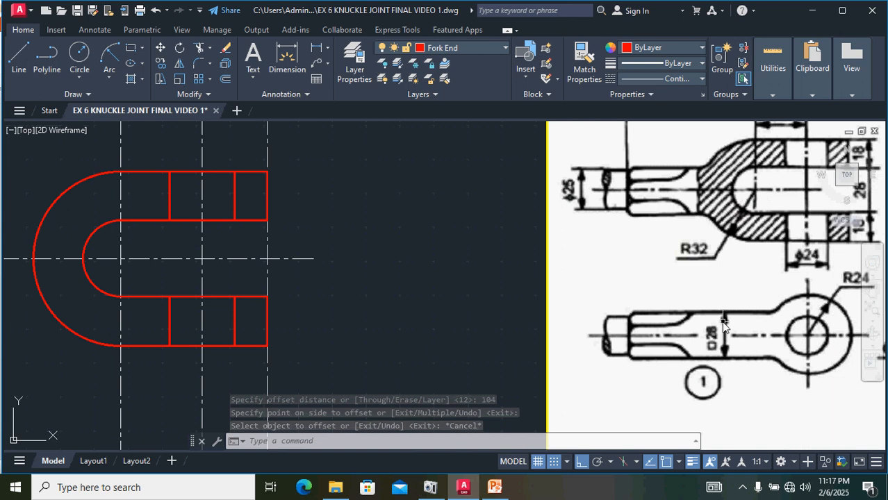
scroll(510, 317, down, 2)
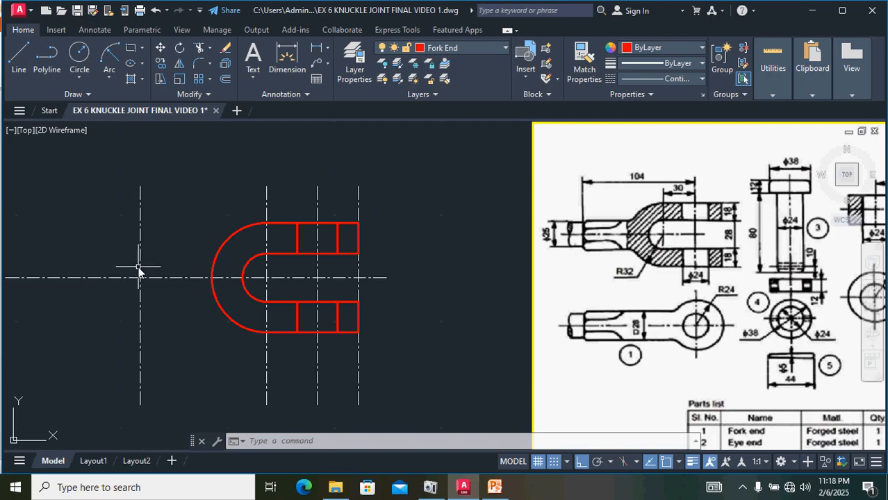
click(18, 56)
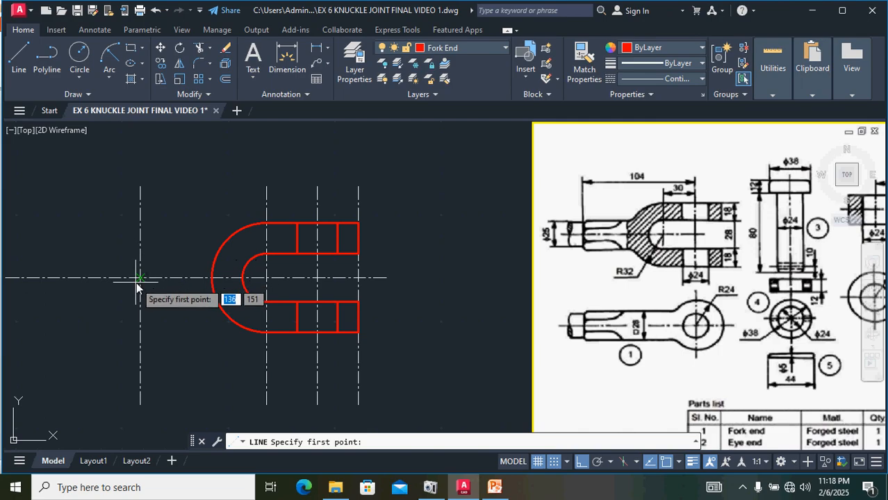
scroll(139, 283, up, 4)
click(142, 269)
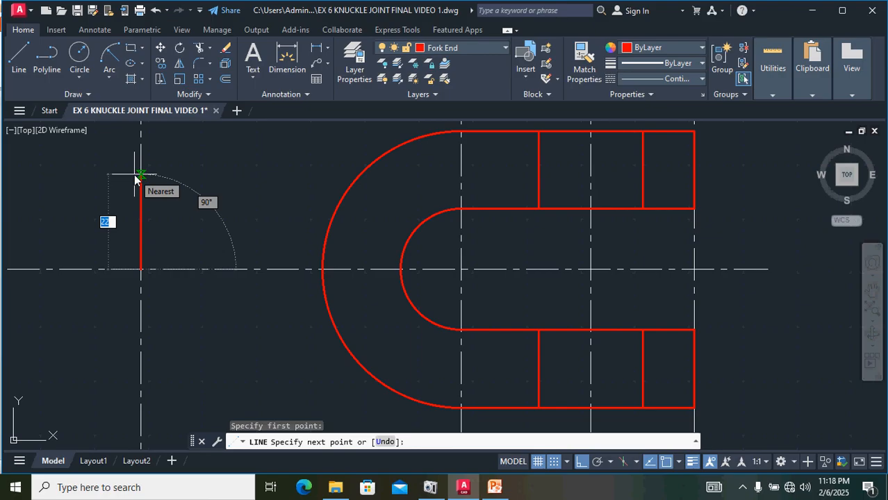
text(14)
key(Return)
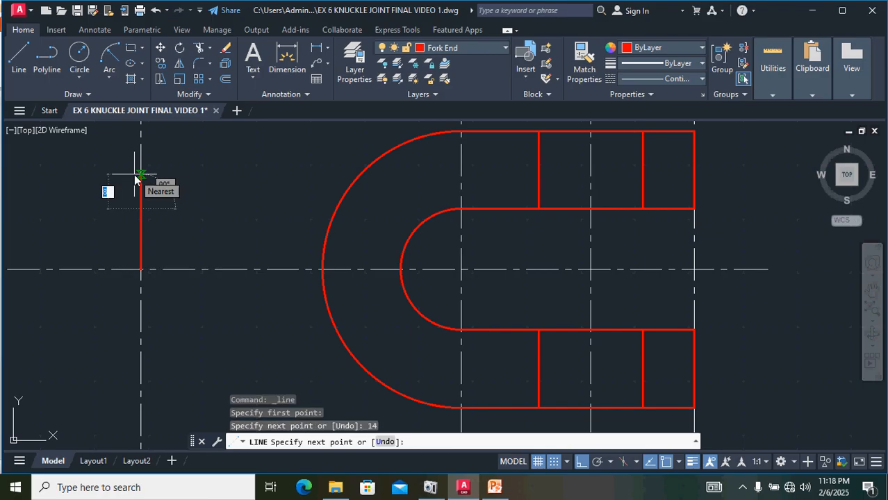
click(355, 207)
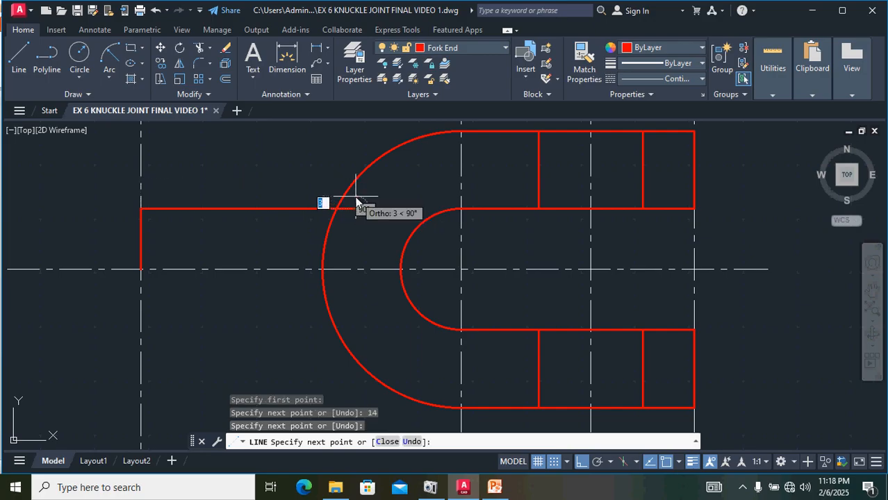
key(Return)
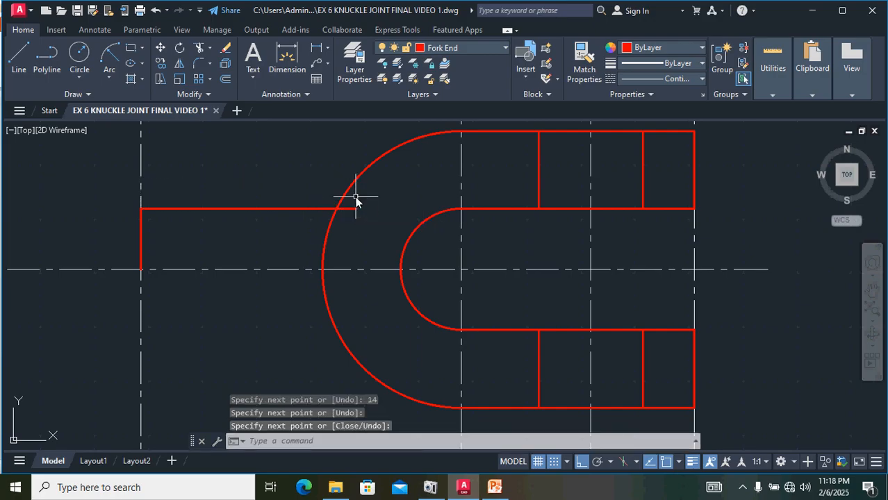
Step: Mirror the two new rod lines about the horizontal center line
click(142, 230)
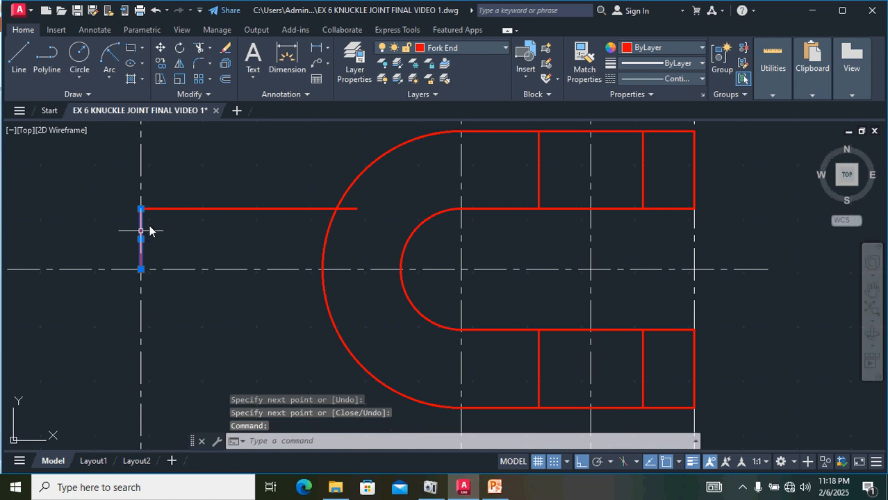
click(183, 208)
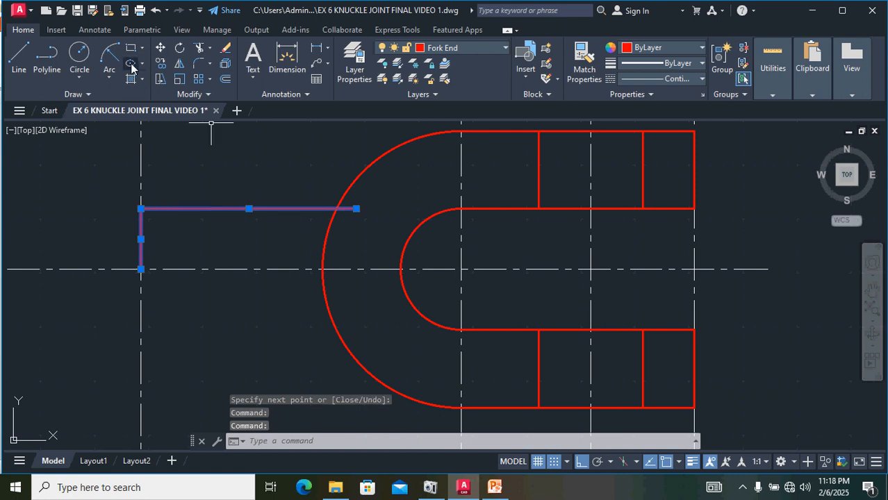
click(179, 64)
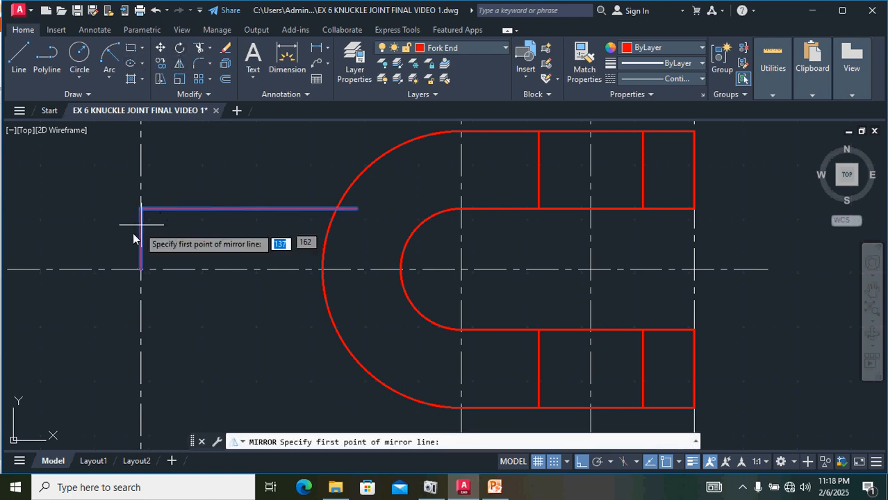
click(141, 271)
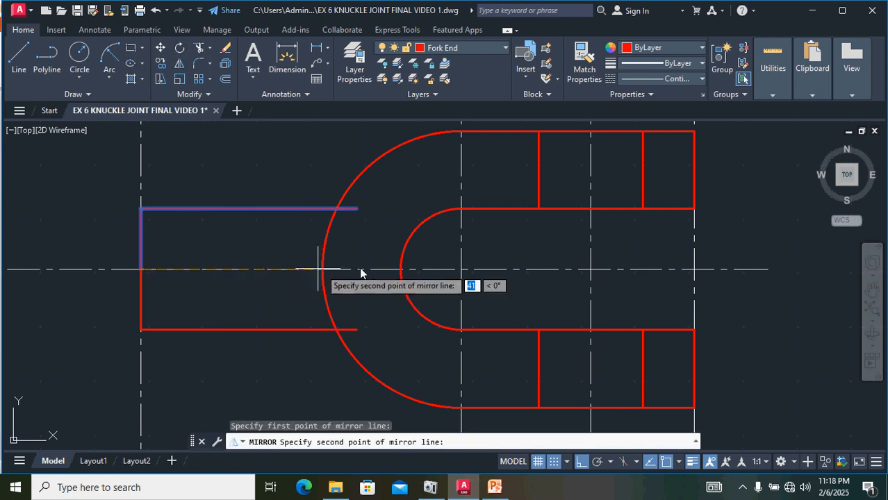
click(401, 270)
key(Return)
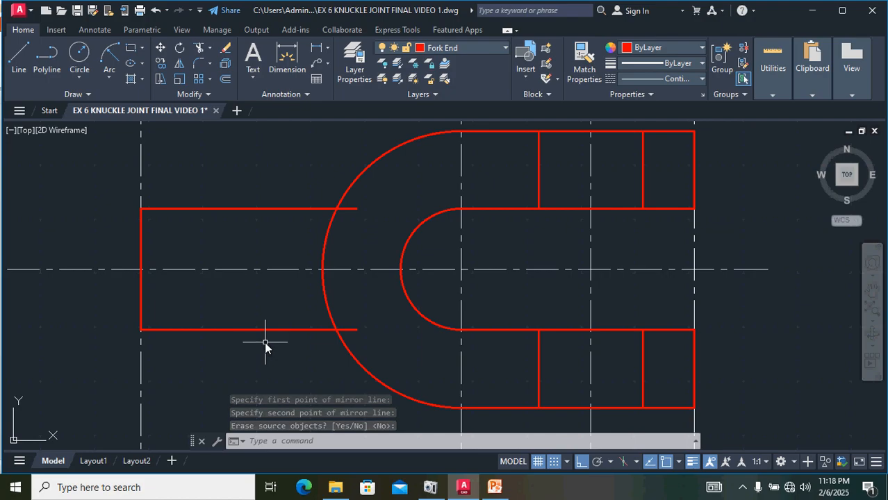
key(Escape)
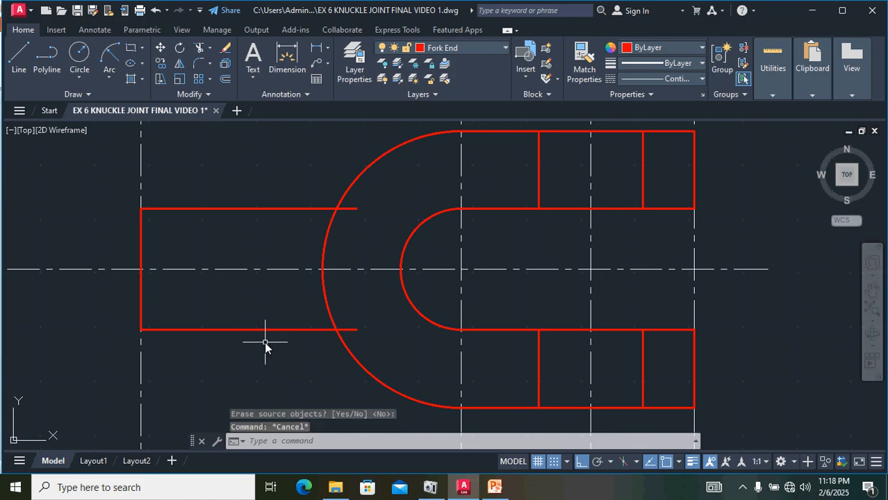
Step: Trim the ends of both rod lines that extend inside the outer arc
text(tr)
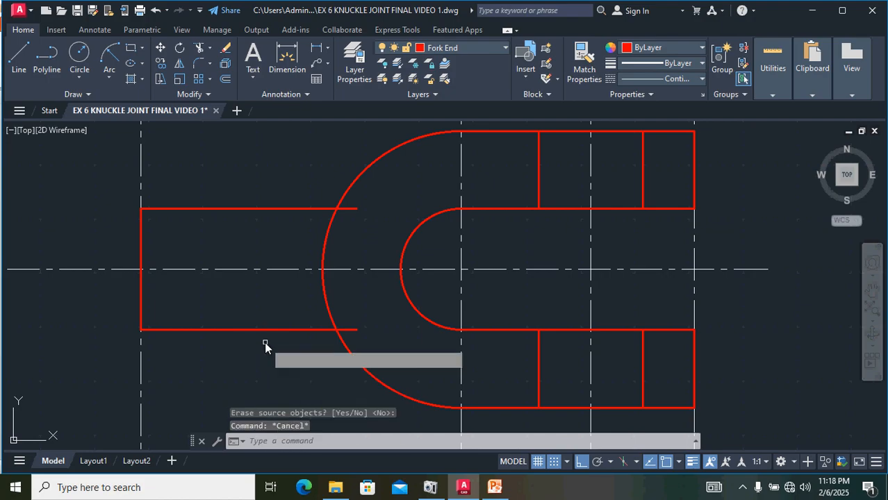
key(Return)
click(351, 331)
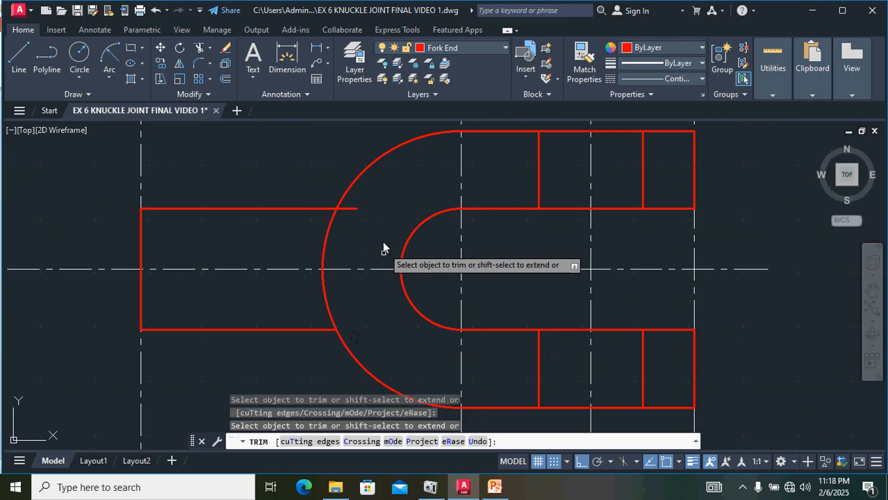
click(349, 209)
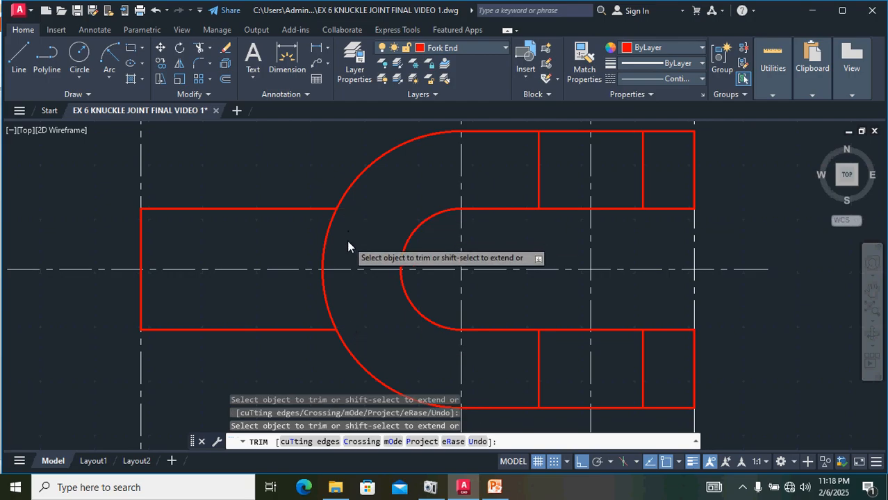
scroll(347, 240, down, 3)
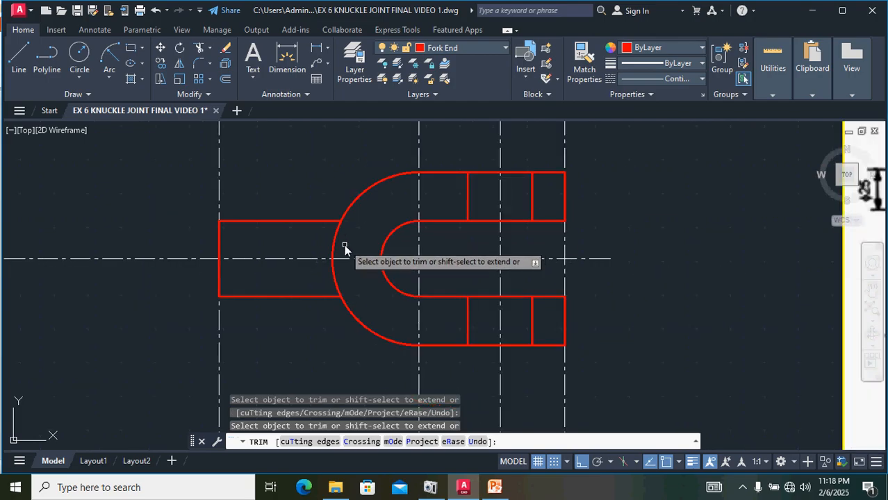
key(Escape)
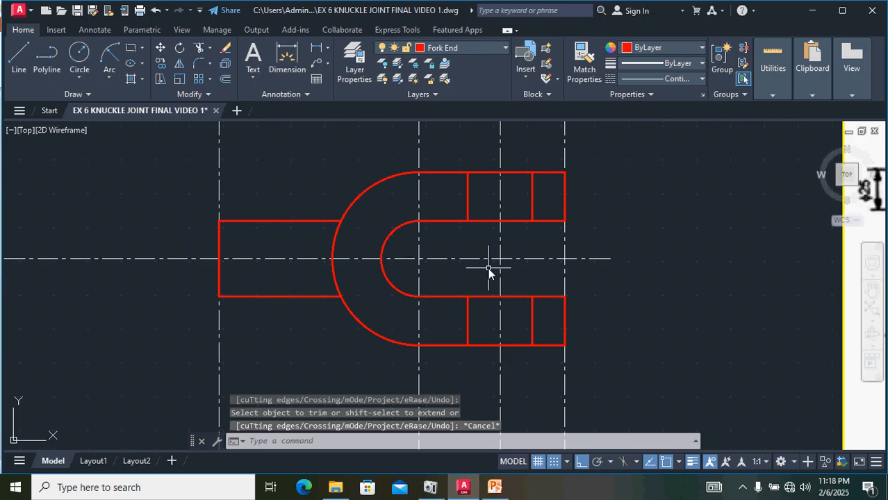
Step: Examine the fork end's rod and R32 transition in the reference drawing beside the model
scroll(488, 268, down, 2)
middle_drag(770, 246, 655, 253)
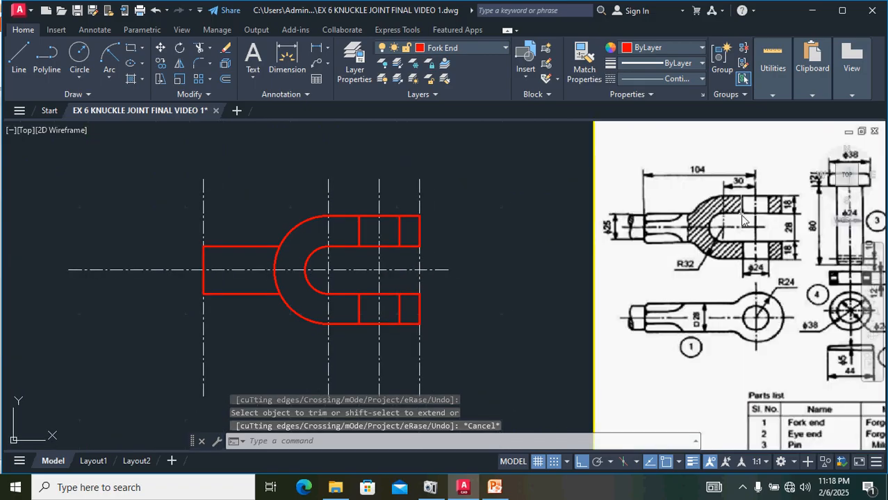
scroll(647, 227, up, 4)
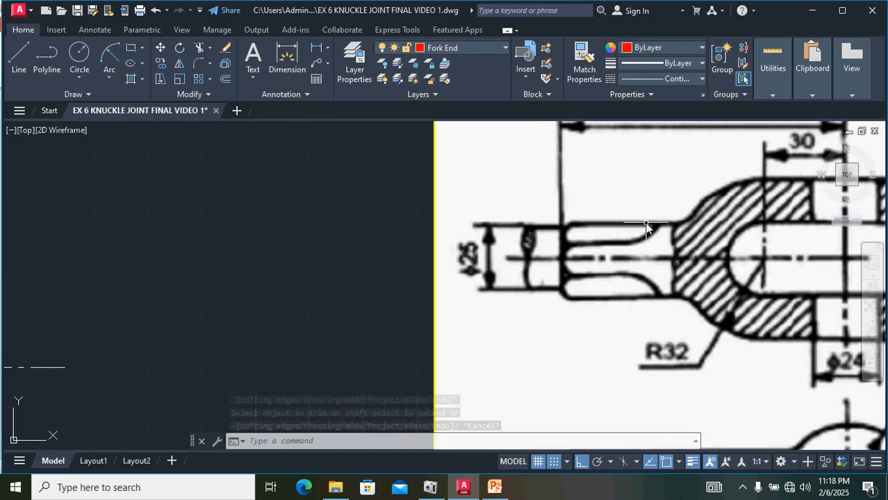
scroll(676, 240, down, 2)
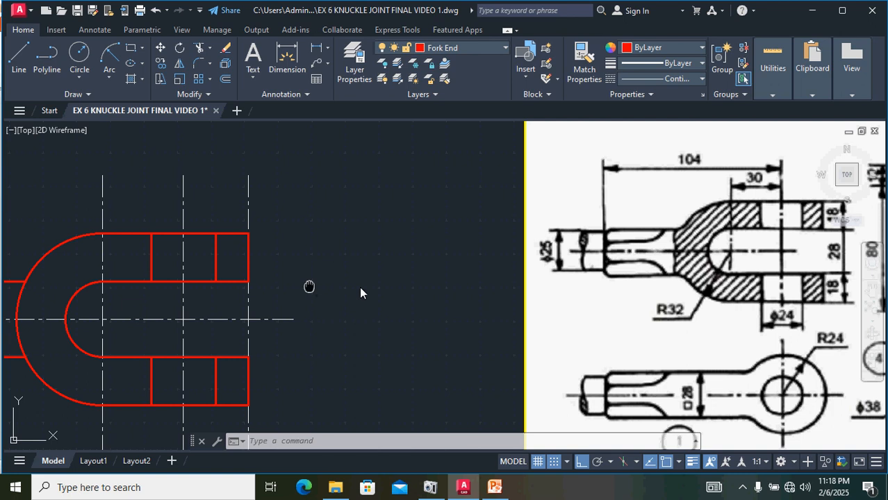
middle_drag(310, 286, 539, 263)
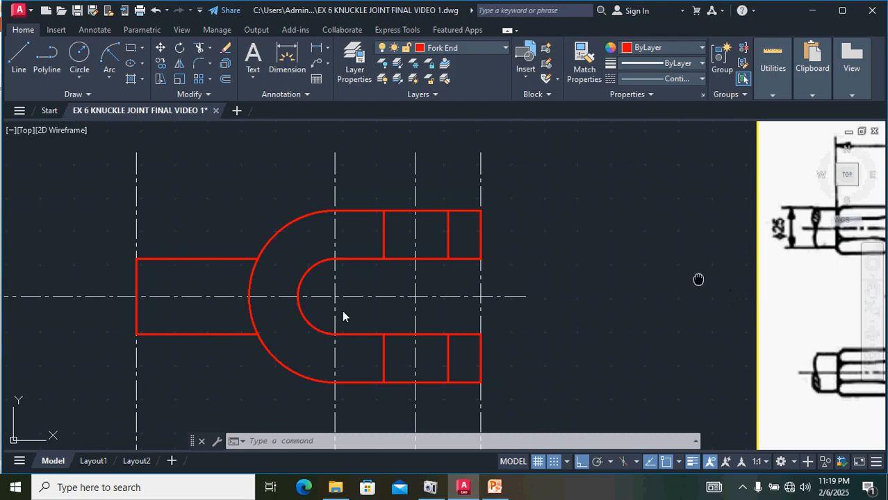
middle_drag(729, 266, 343, 311)
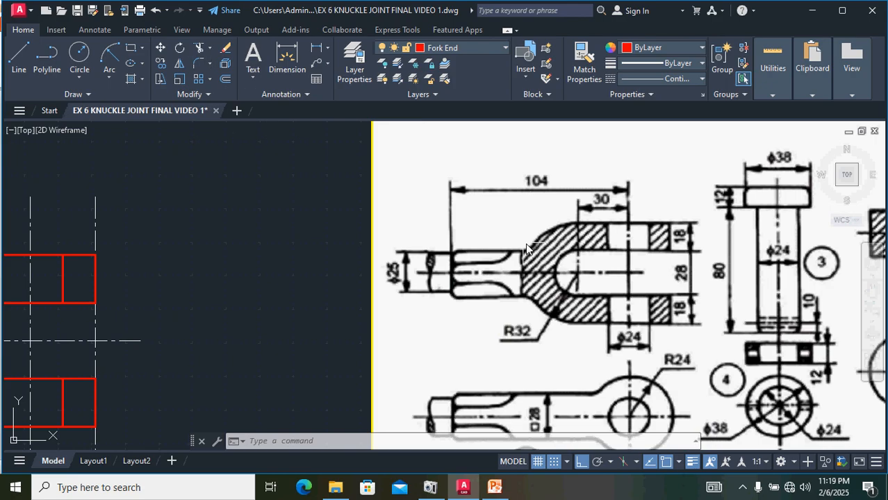
middle_drag(143, 301, 494, 249)
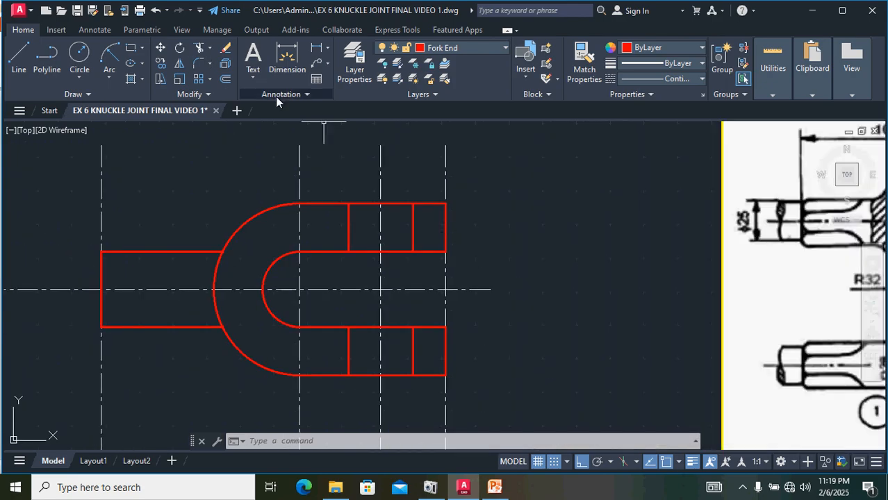
click(231, 240)
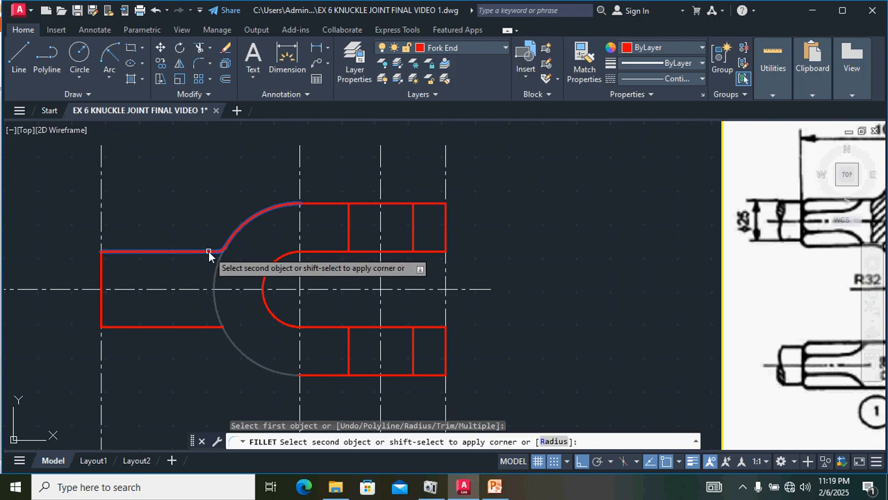
click(209, 253)
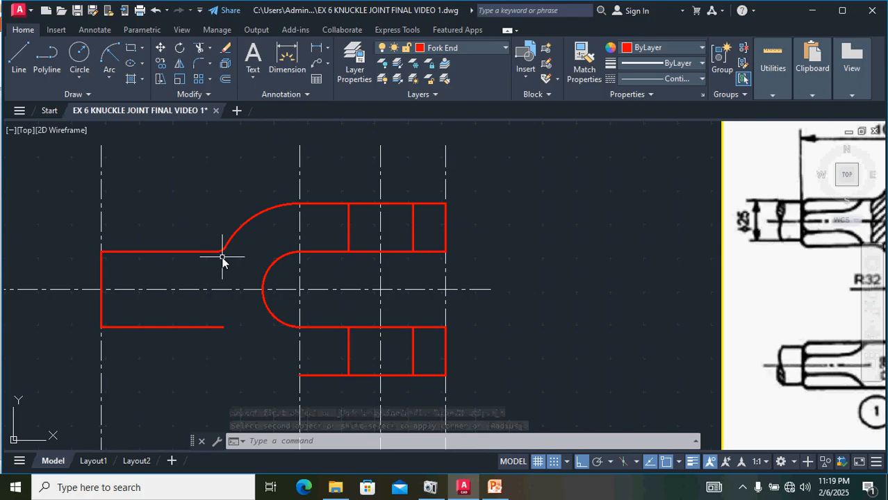
key(ctrl+z)
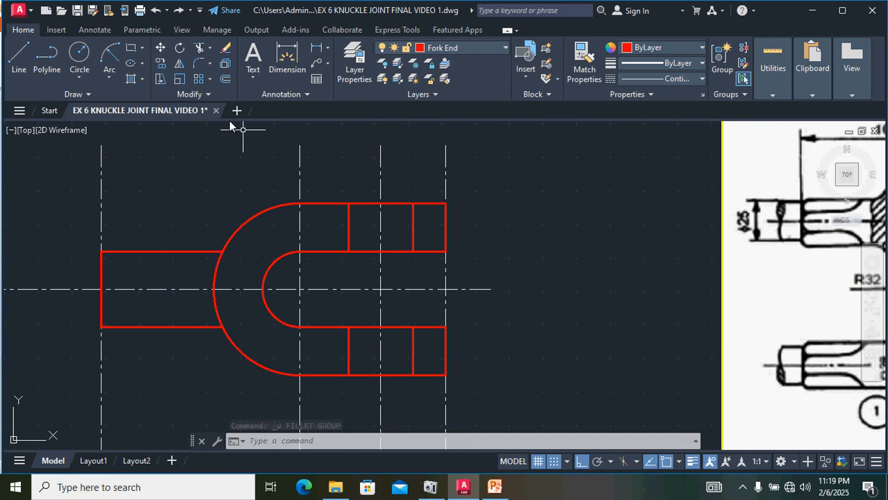
Step: Fillet the outer arc and the upper rod line with a radius of 8
click(197, 64)
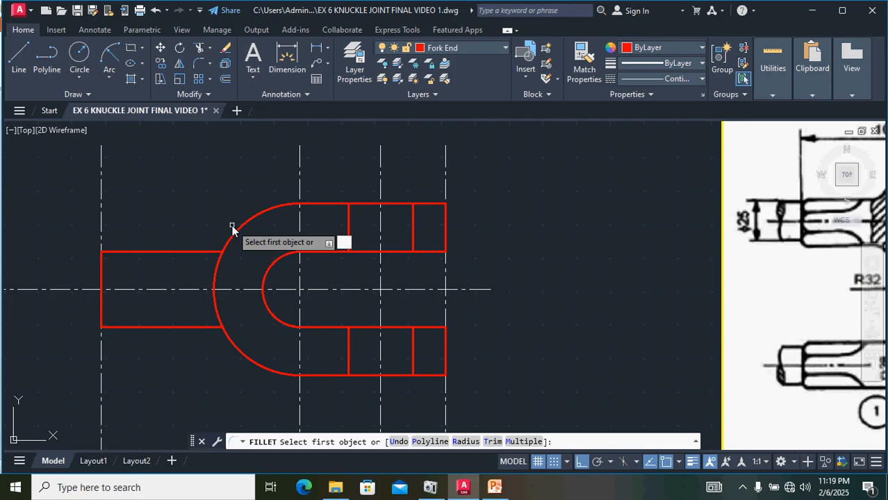
key(Return)
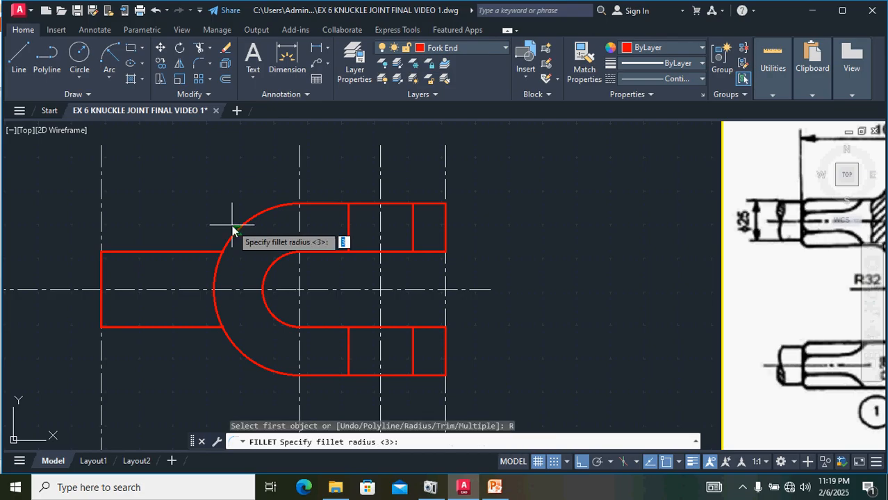
text(8)
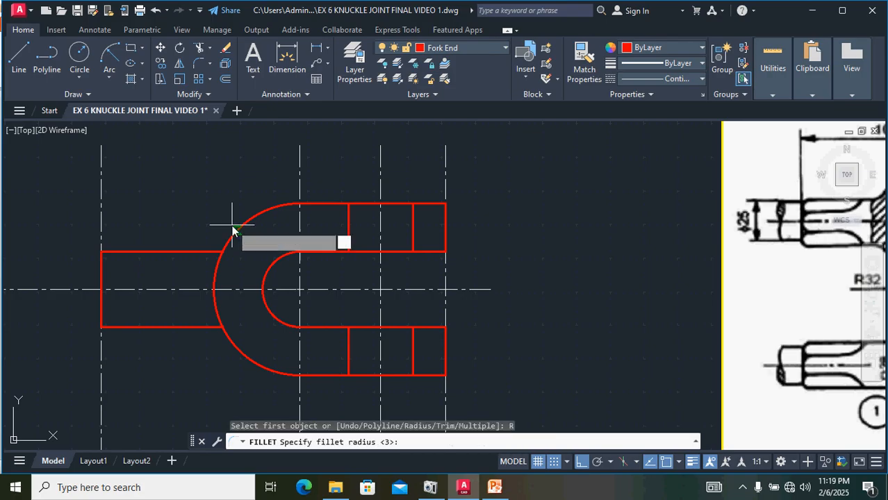
key(Return)
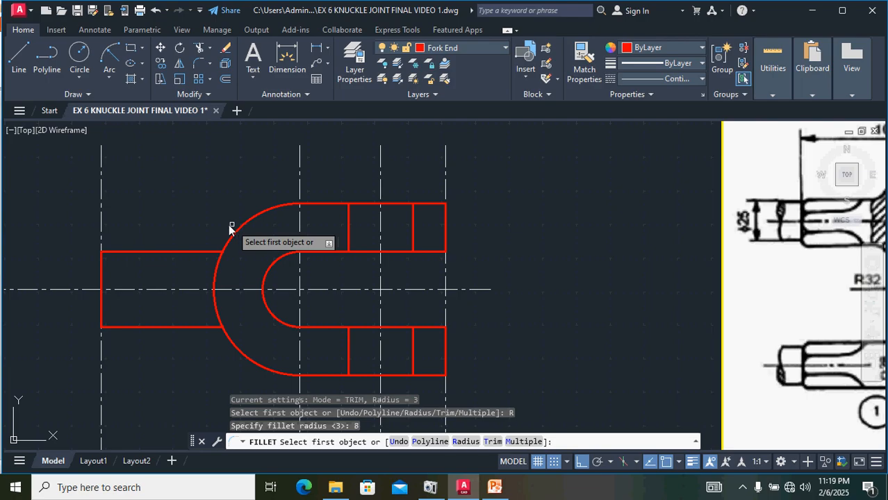
click(229, 239)
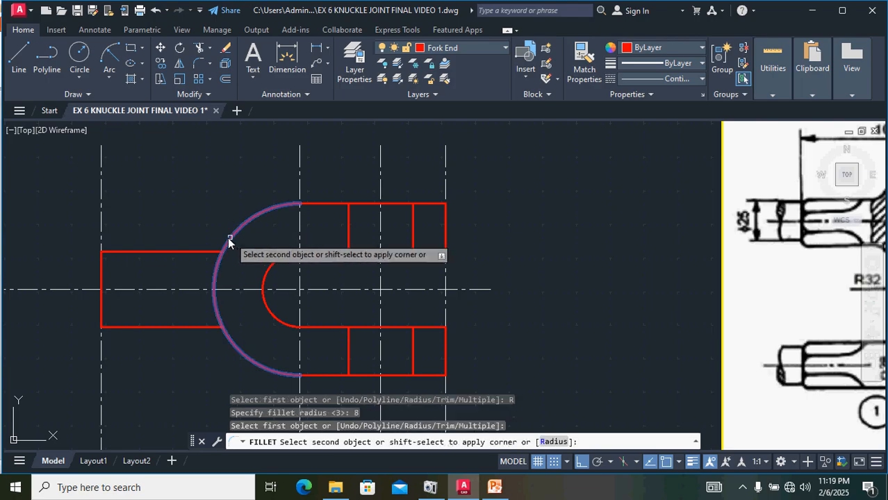
click(204, 253)
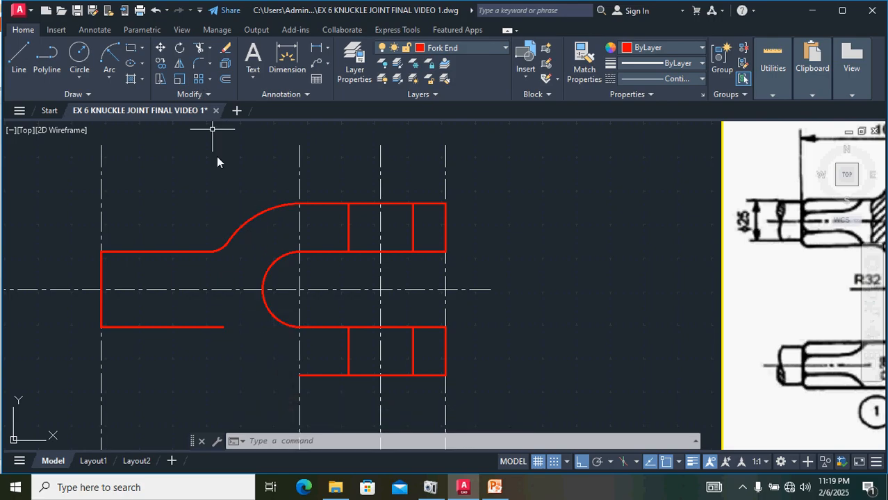
Step: Mirror the new fillet and the remaining upper outer arc about the horizontal center line, keeping the originals
click(217, 252)
click(239, 229)
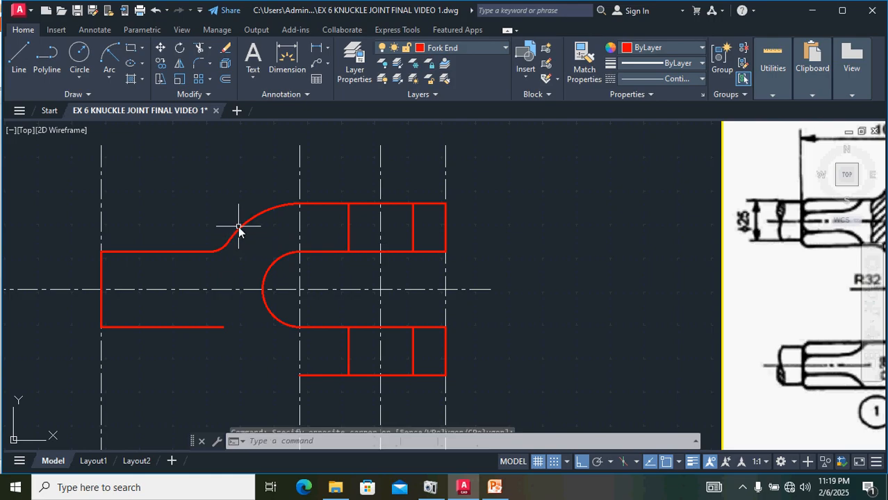
click(220, 246)
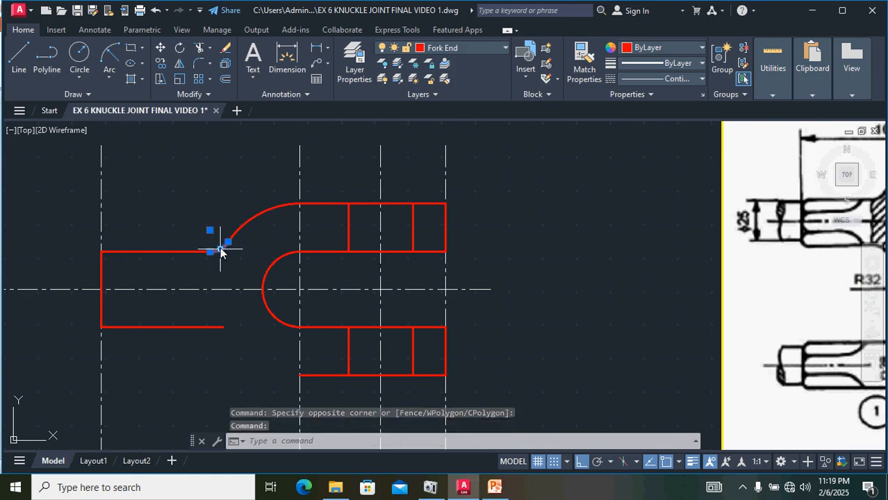
click(258, 208)
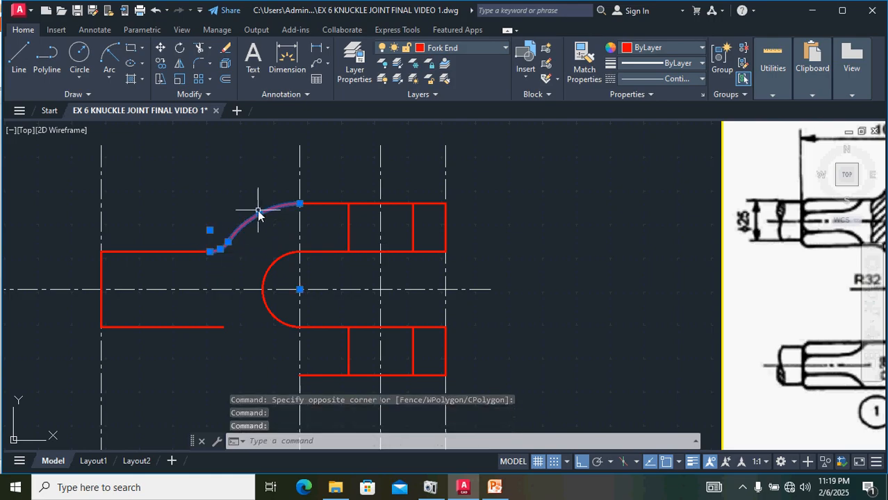
click(180, 65)
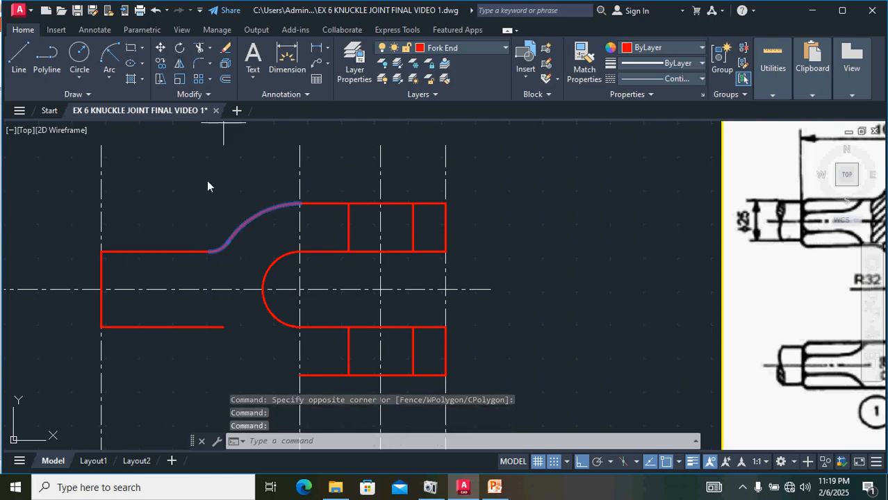
click(102, 291)
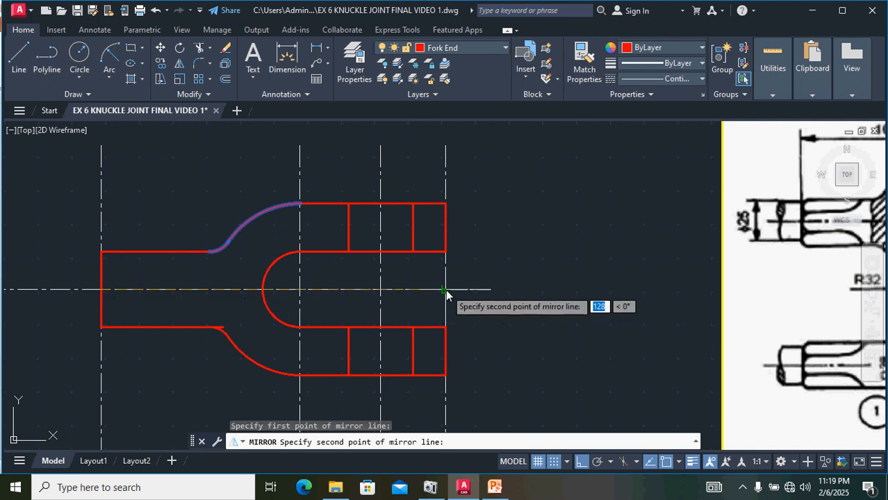
click(446, 291)
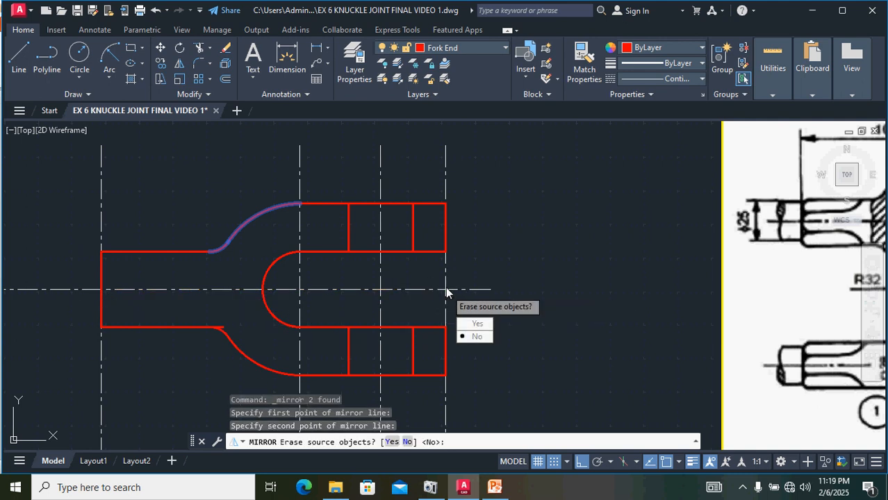
key(Return)
Step: Trim the rod line overhangs that extend past the fillets
scroll(225, 348, up, 4)
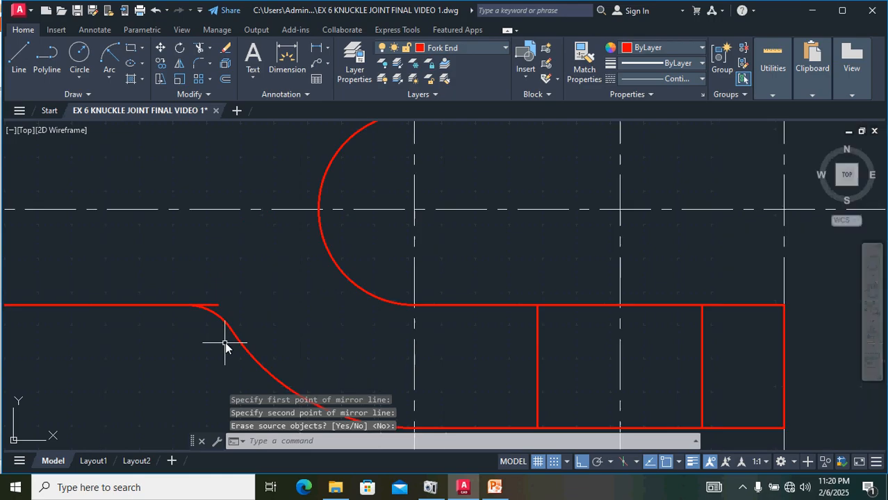
scroll(226, 346, up, 5)
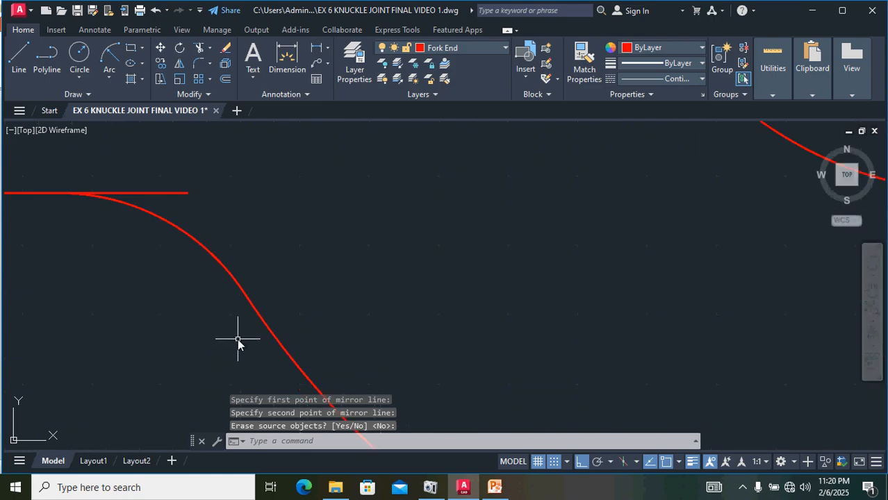
text(TR)
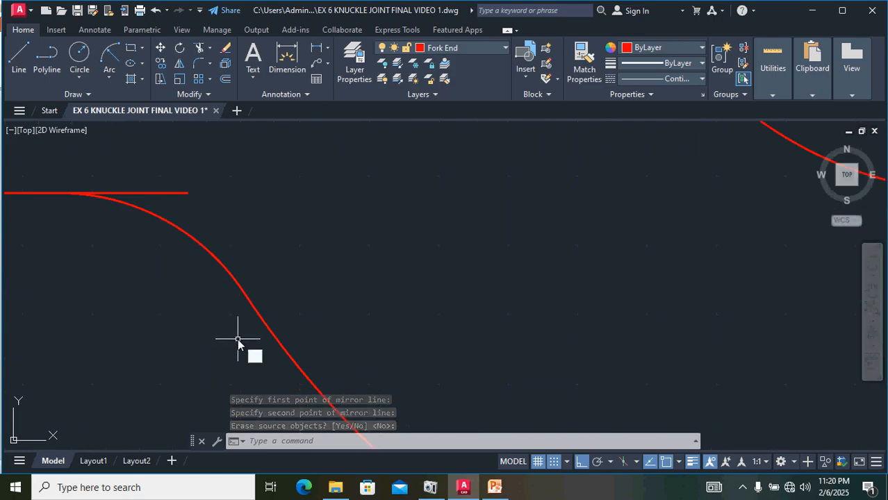
key(Return)
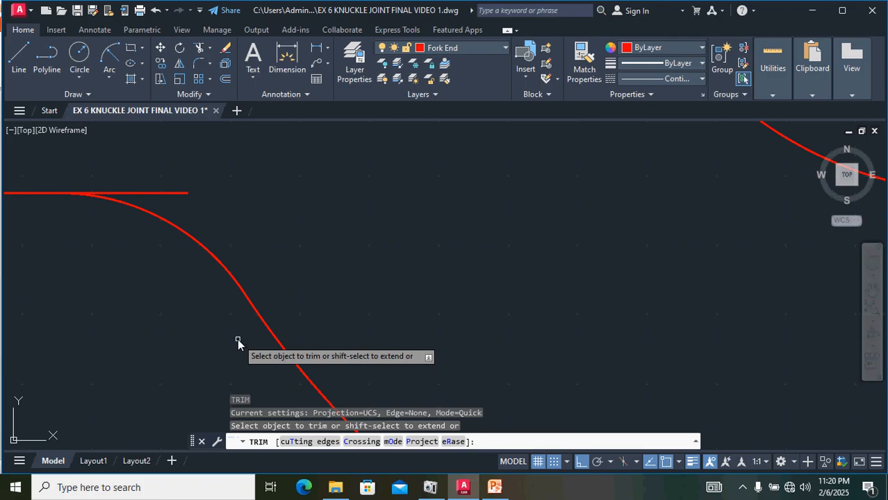
click(176, 195)
scroll(191, 208, down, 5)
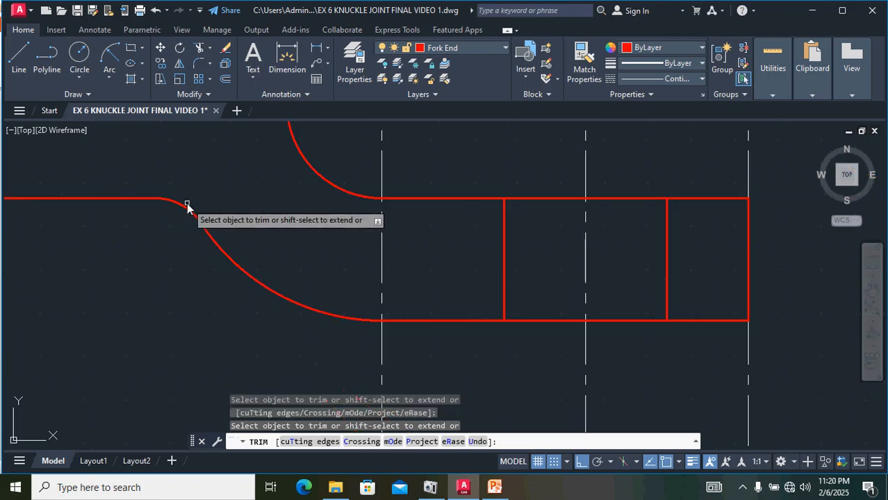
middle_drag(215, 236, 212, 241)
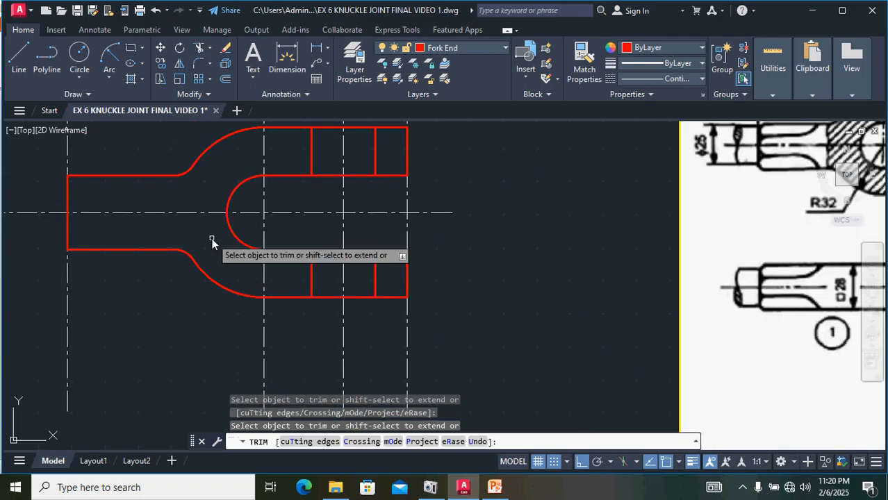
scroll(461, 176, down, 2)
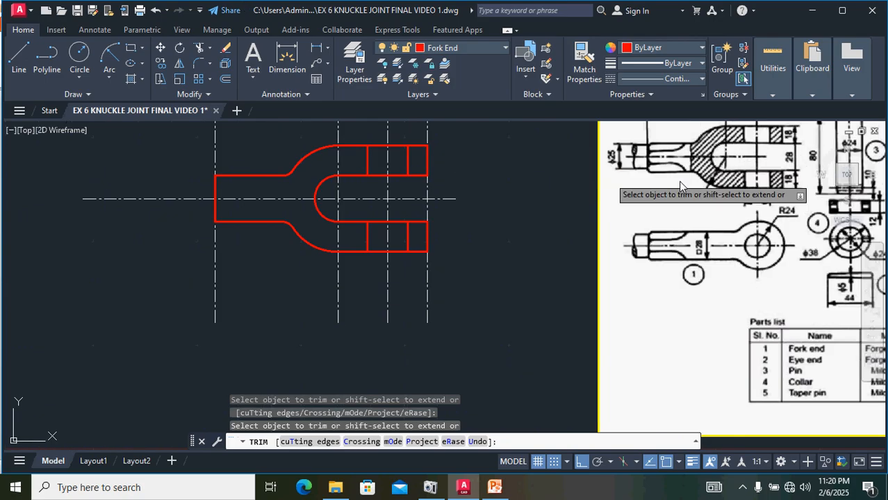
scroll(703, 179, up, 2)
scroll(642, 200, up, 1)
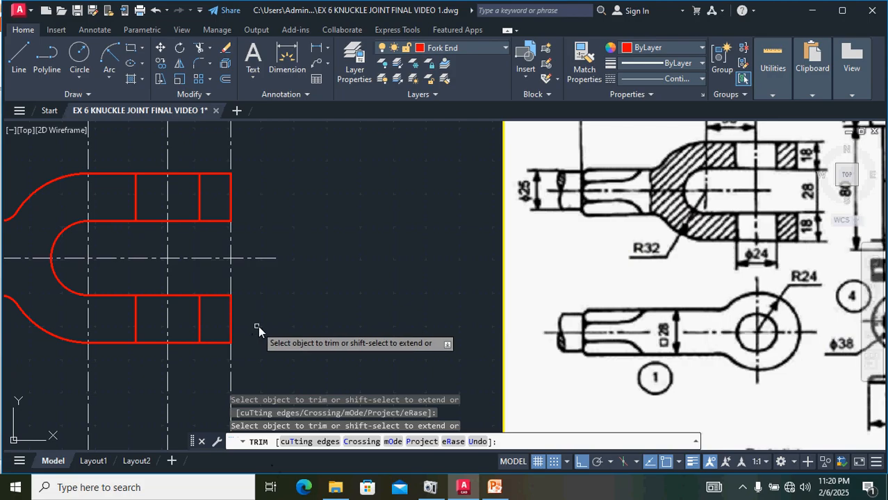
middle_drag(258, 326, 515, 308)
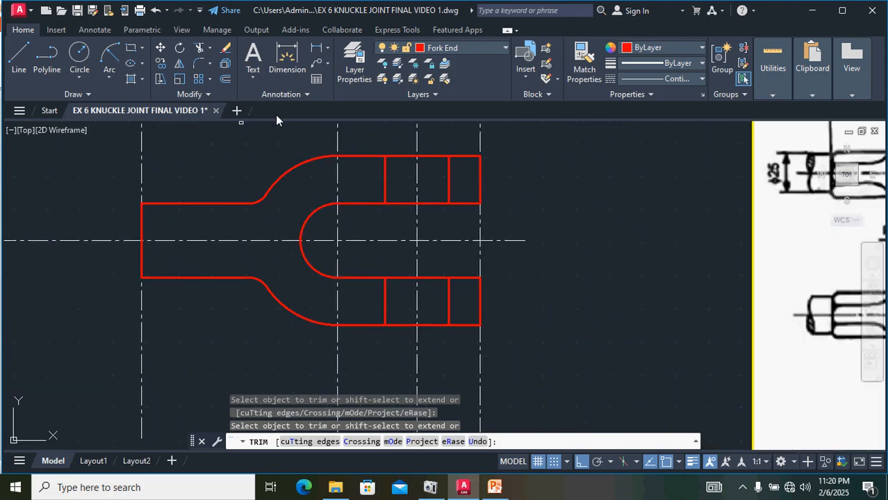
key(Escape)
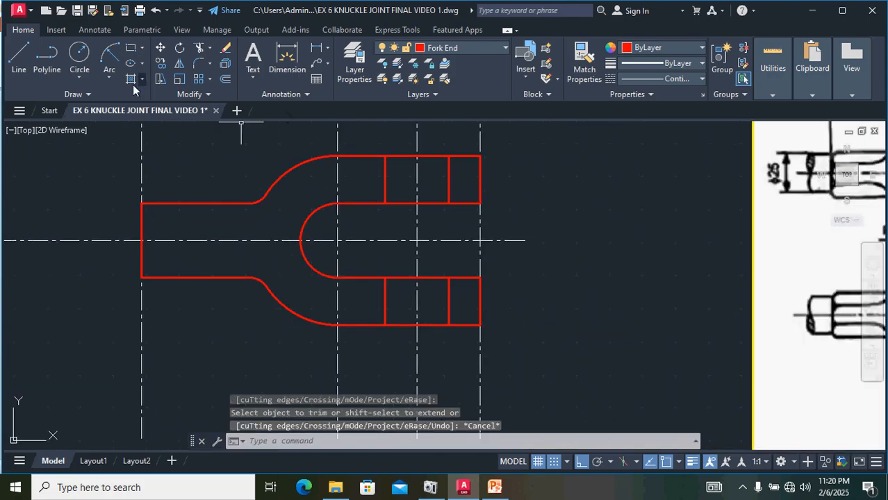
click(87, 94)
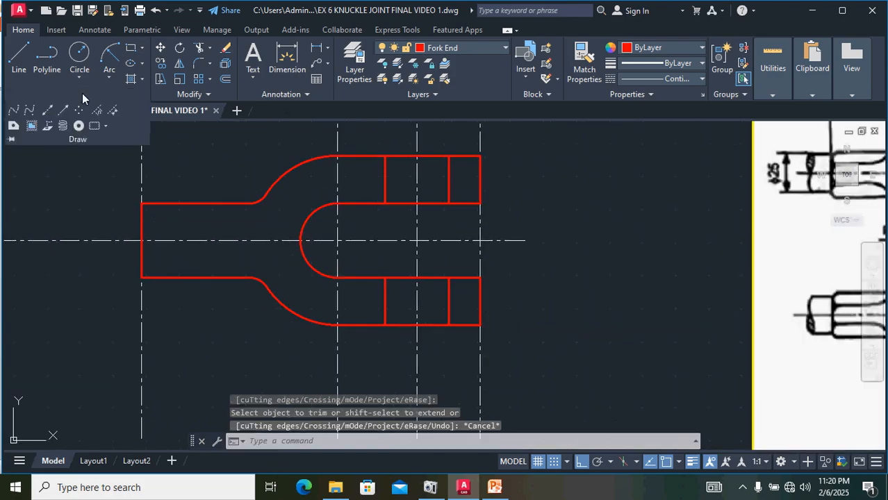
click(13, 111)
scroll(247, 212, up, 2)
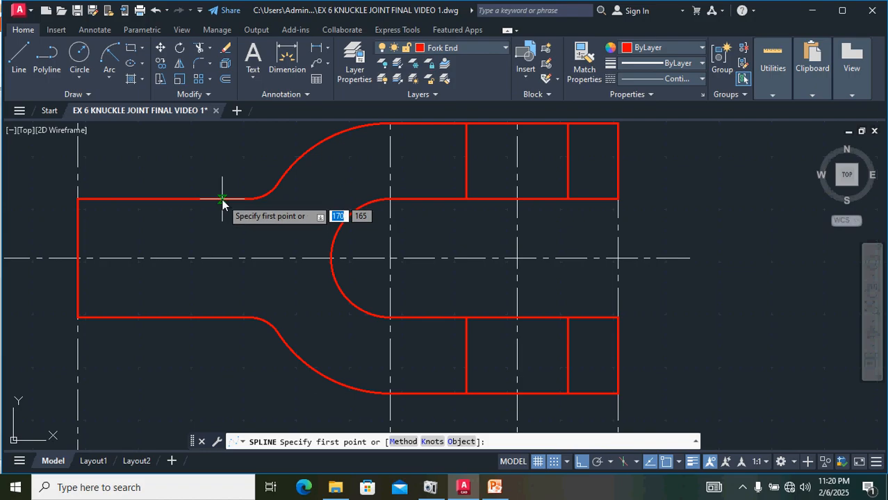
click(222, 200)
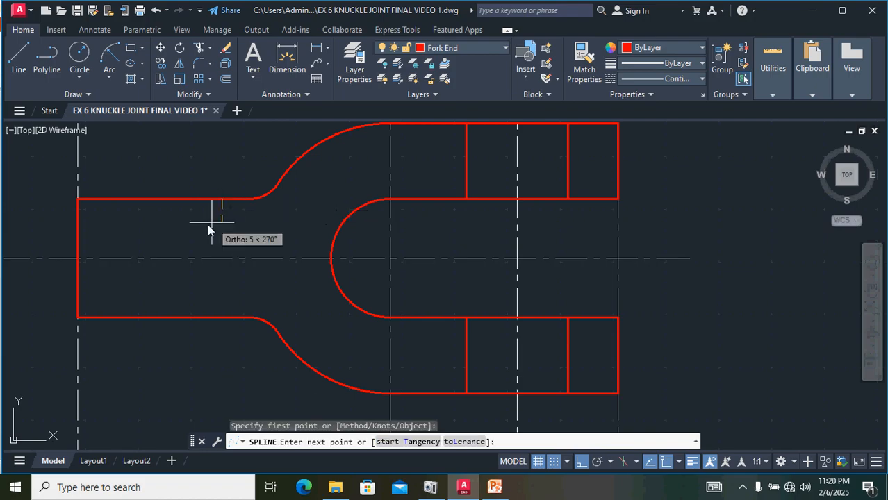
click(580, 465)
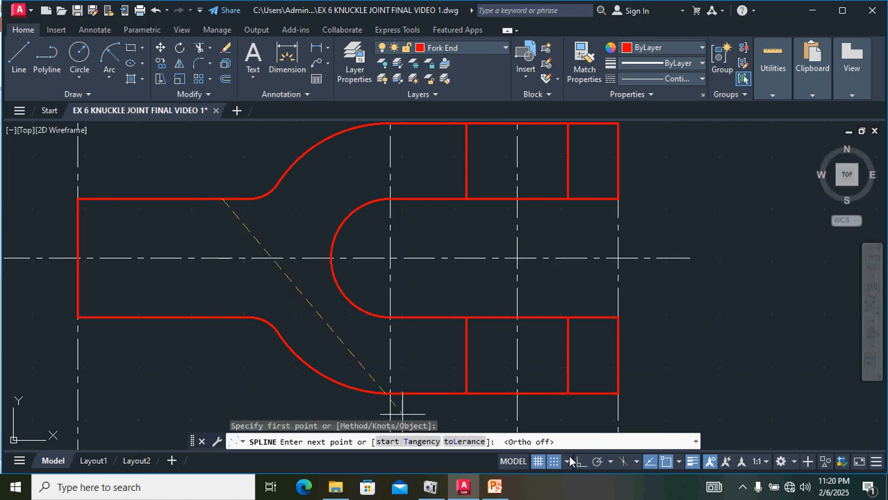
click(201, 232)
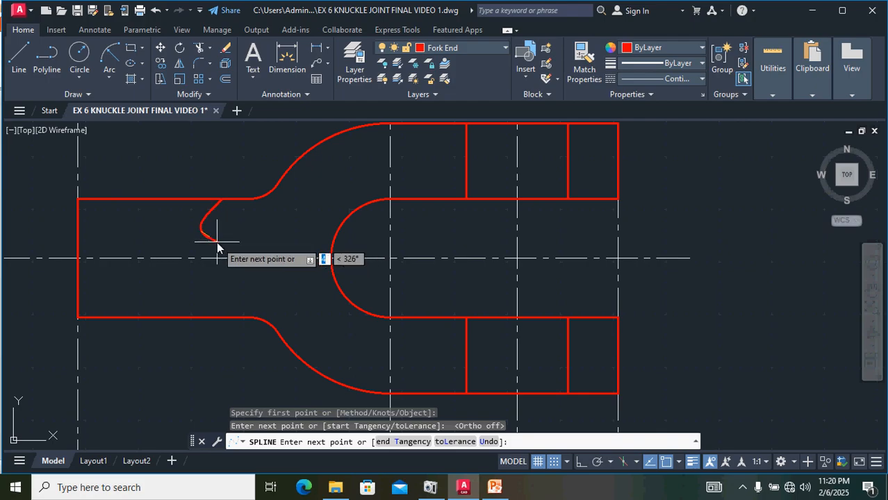
click(217, 243)
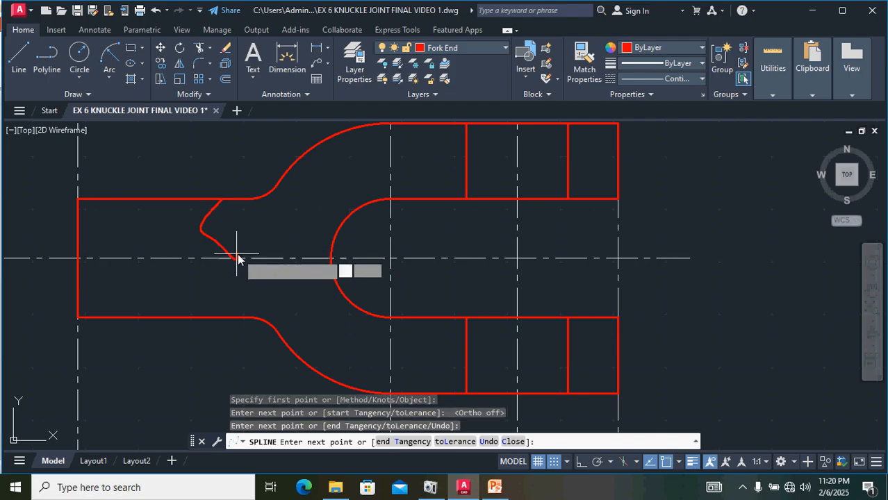
click(237, 256)
click(216, 277)
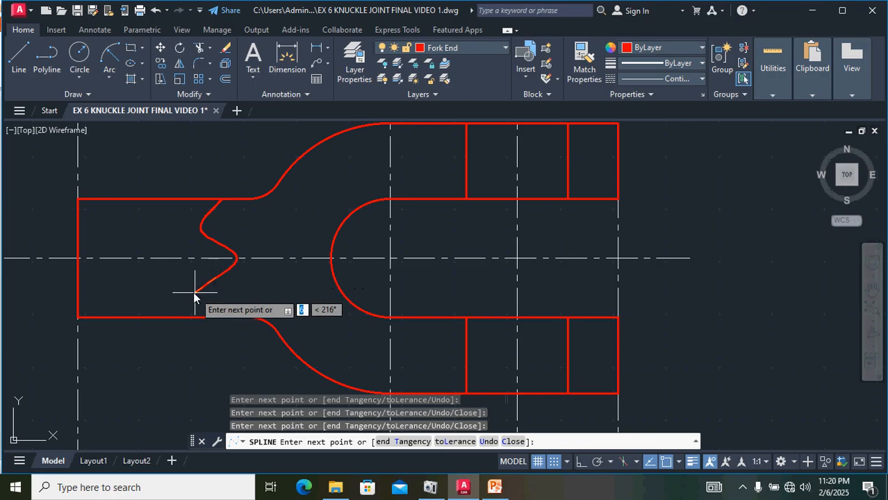
click(192, 285)
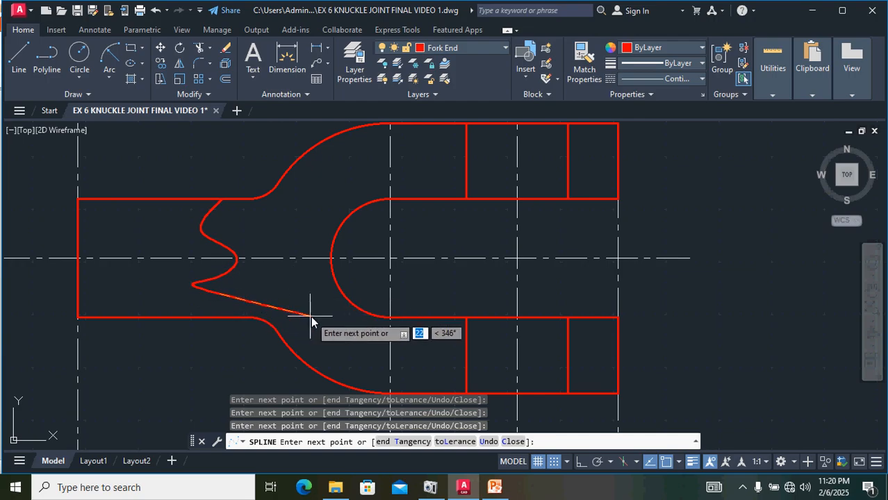
key(ctrl+z)
key(ctrl+z)
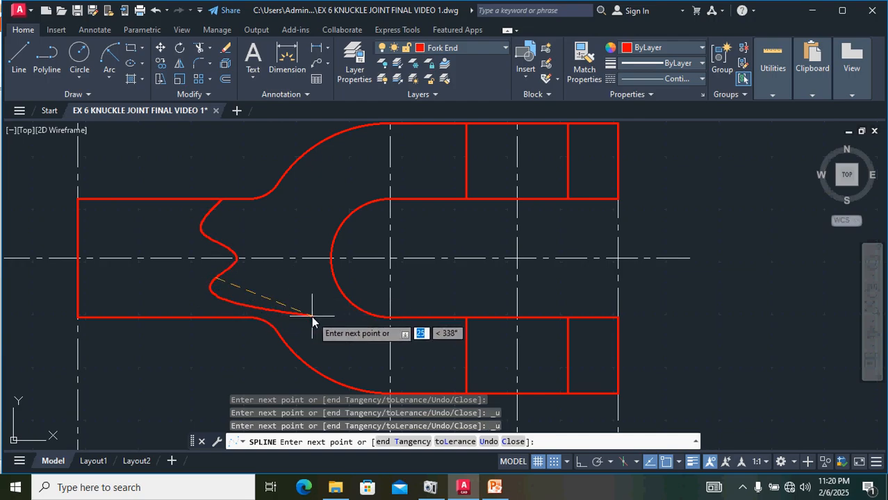
key(Escape)
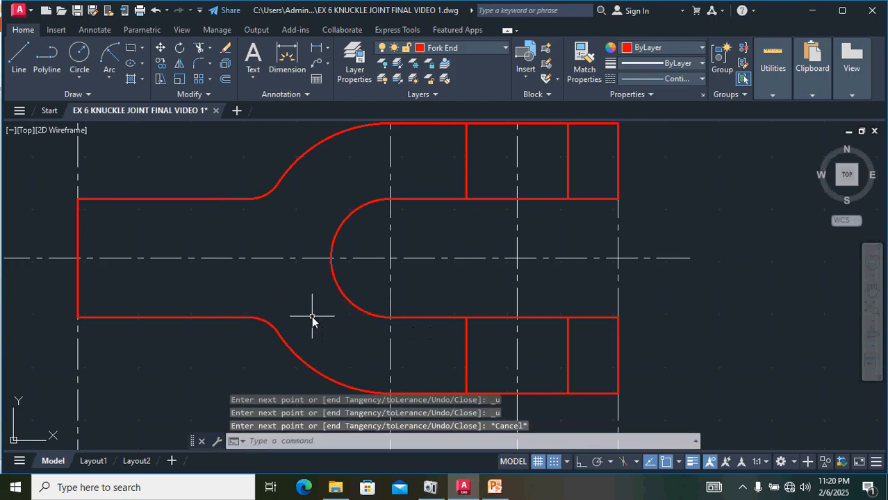
Step: Draw a wavy control-vertex spline break line across the rod from its upper edge to its lower edge
click(74, 95)
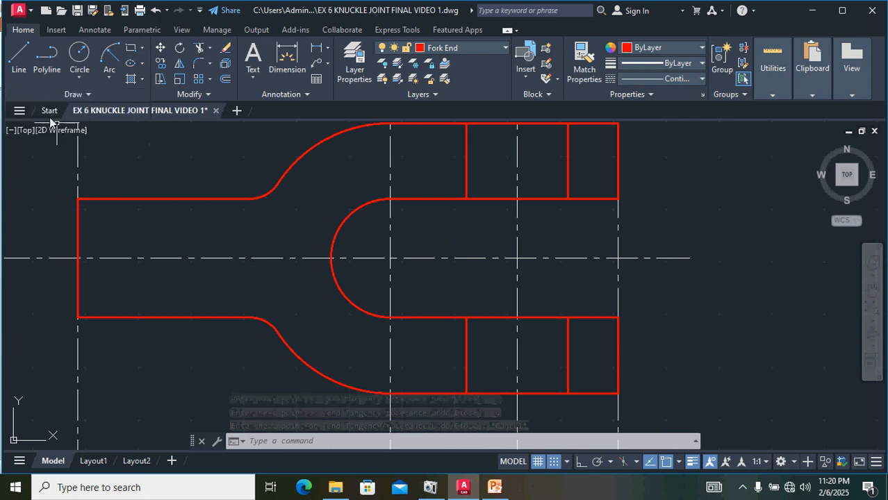
click(77, 95)
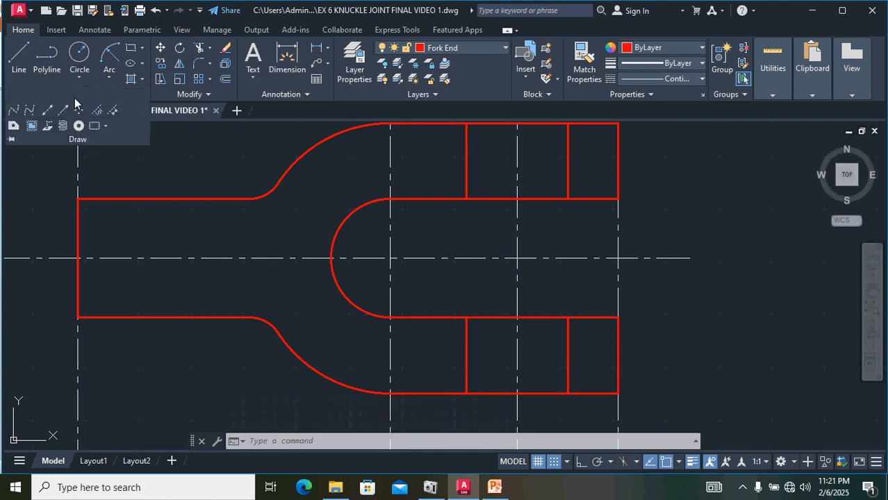
click(31, 109)
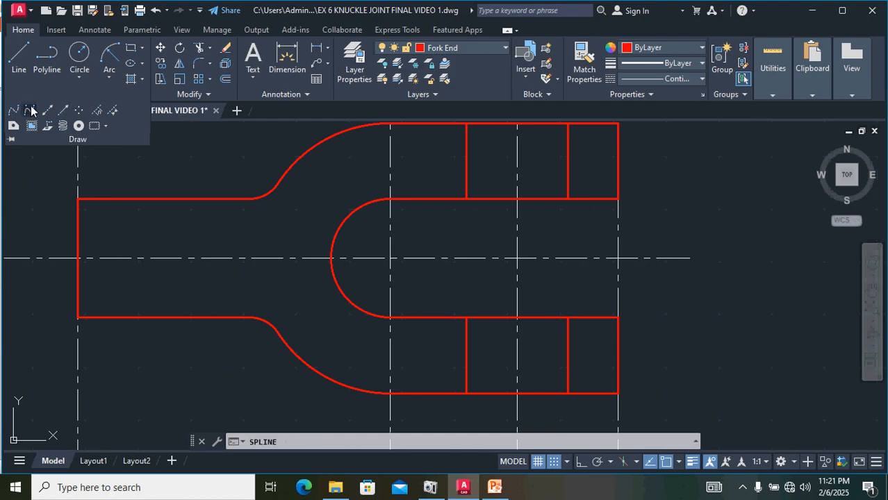
click(218, 198)
click(202, 213)
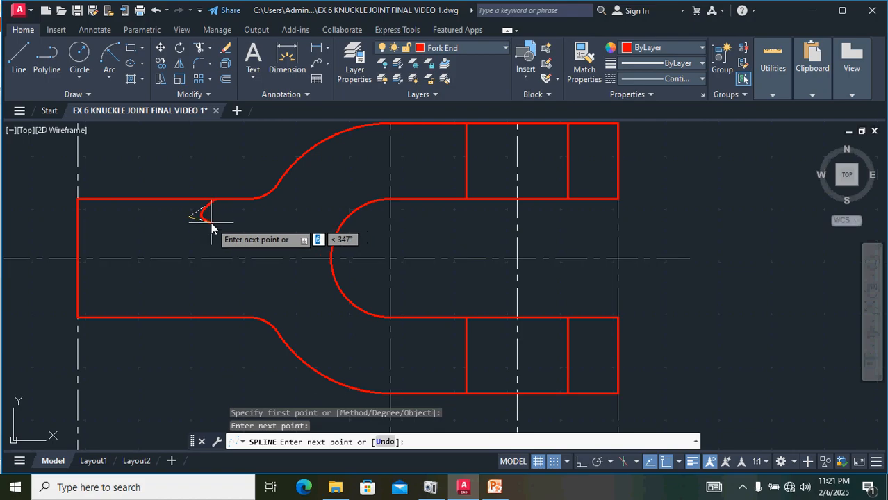
click(211, 222)
click(232, 234)
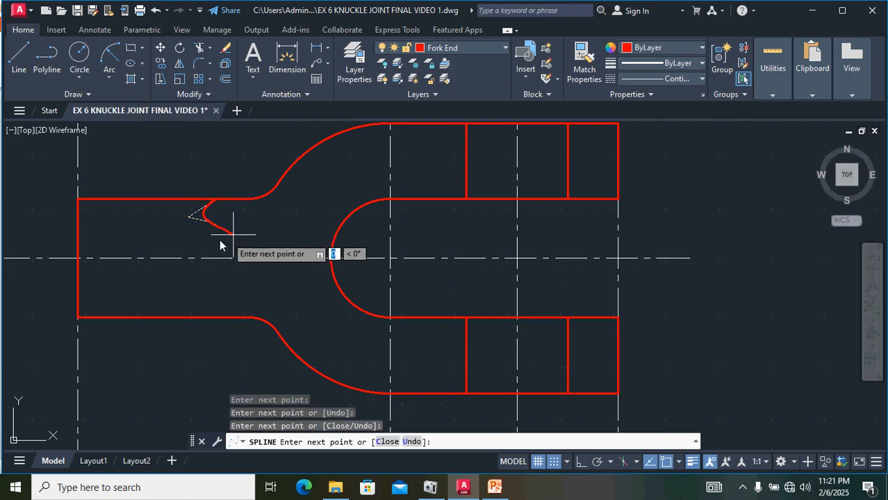
click(210, 253)
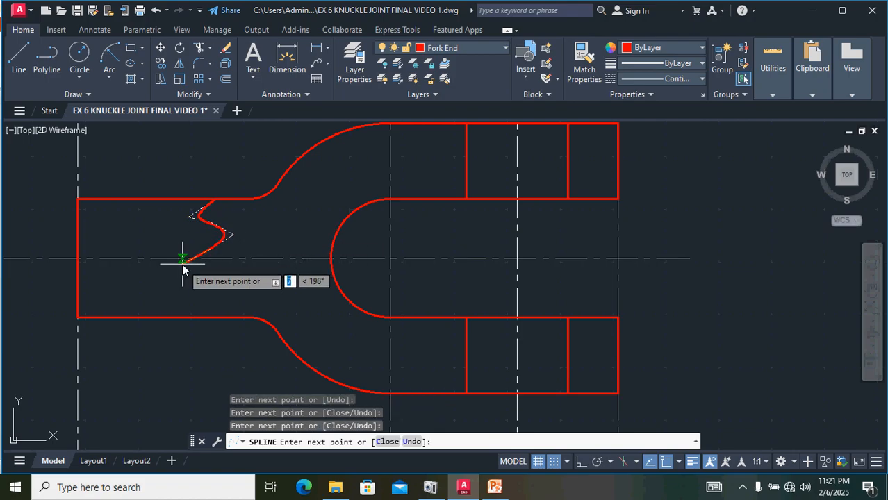
click(184, 259)
click(205, 276)
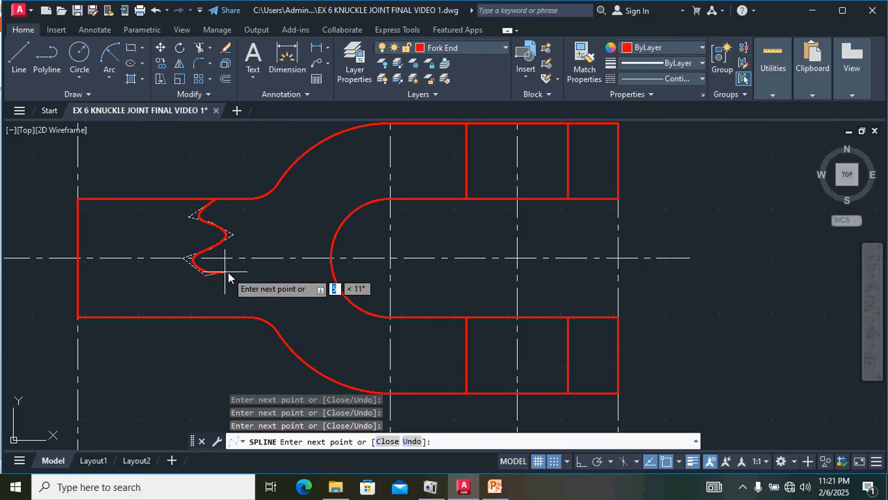
click(232, 282)
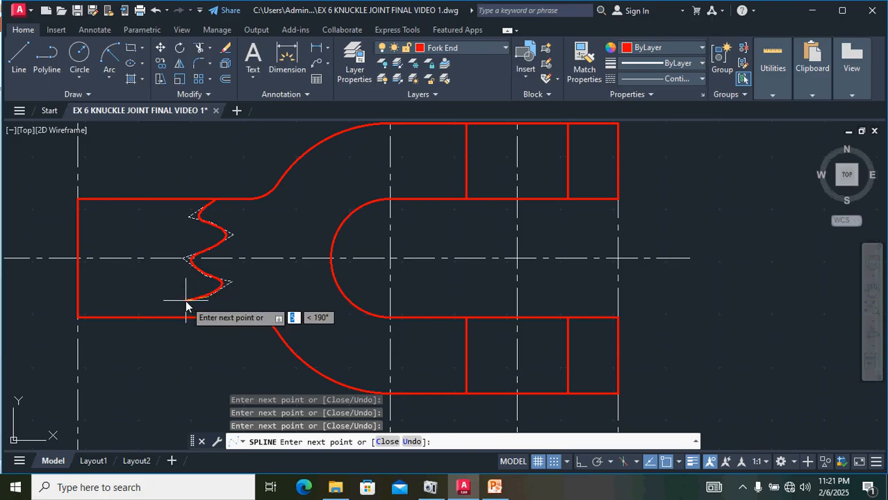
click(187, 304)
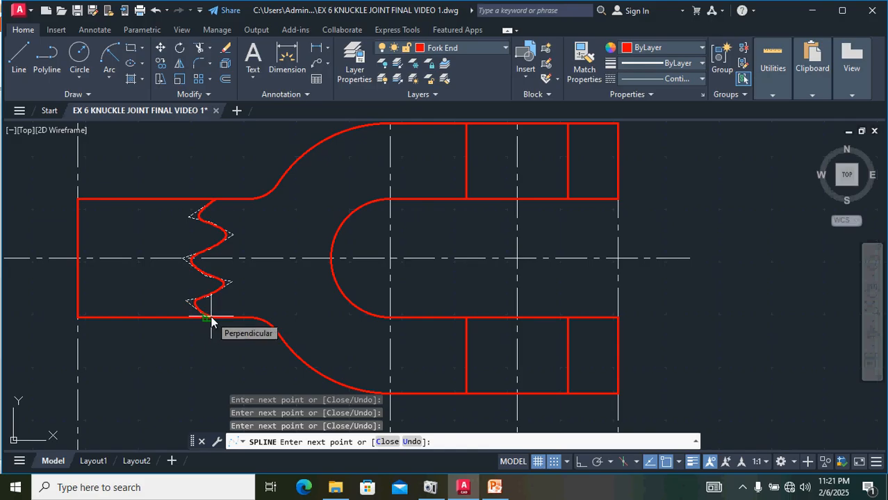
click(211, 319)
key(Return)
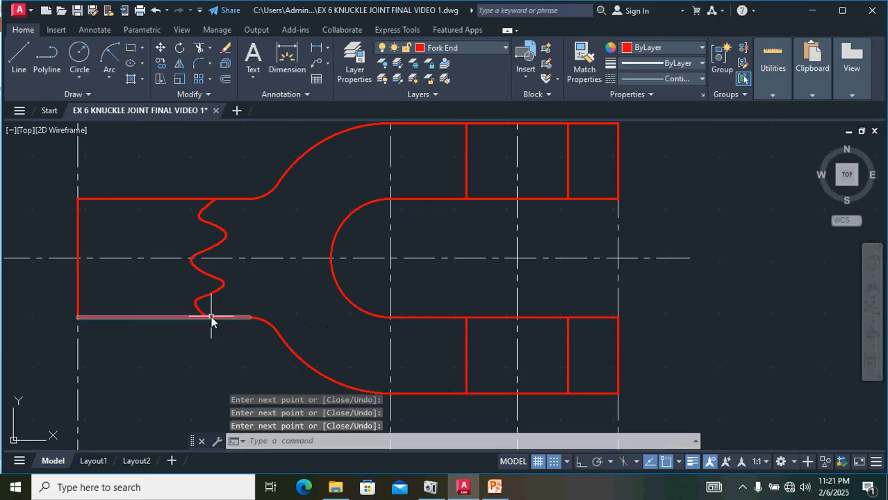
Step: Reshape the break-line spline by pulling its lower bulge vertex inward with a grip
click(220, 237)
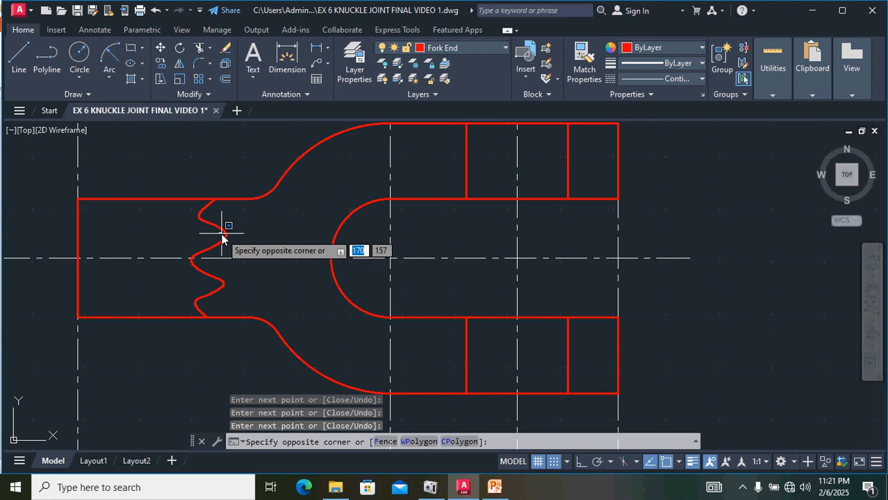
click(223, 236)
click(233, 235)
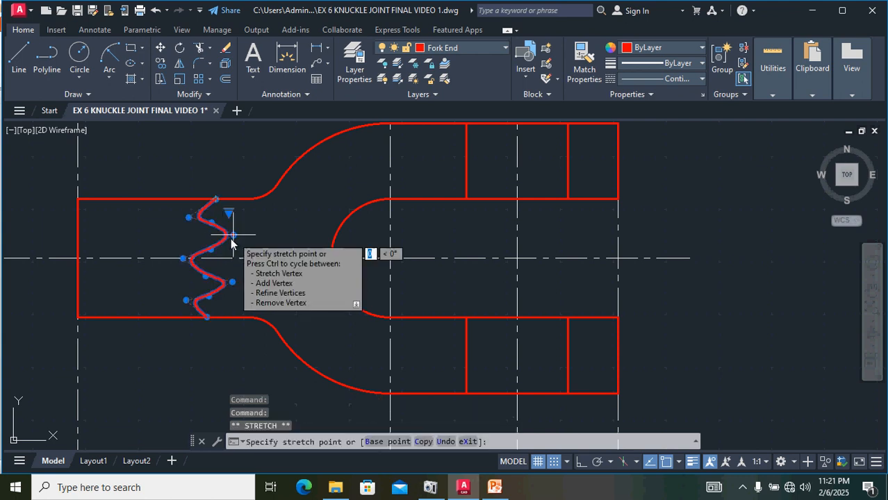
click(232, 282)
click(217, 278)
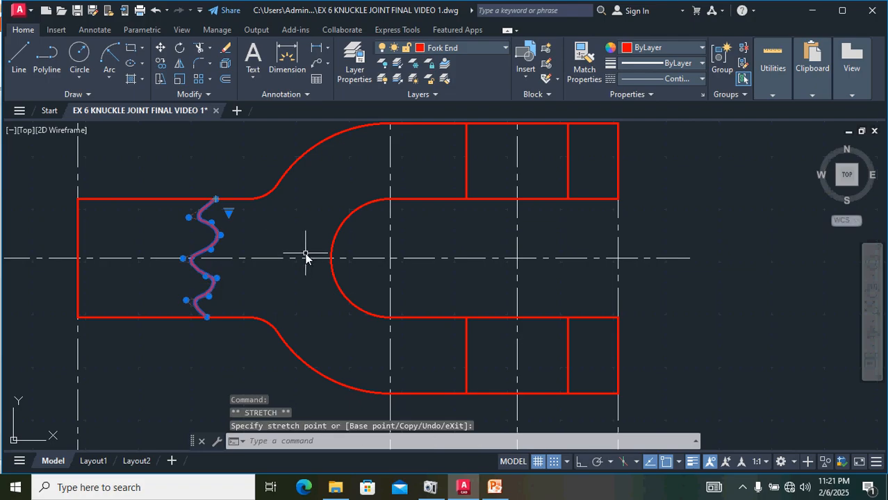
key(Escape)
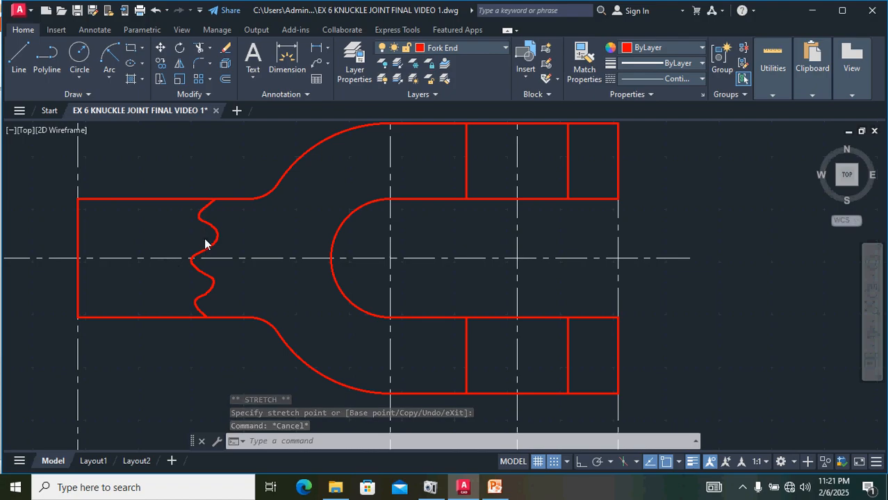
Step: Move the break-line spline slightly to the right so its ends sit on the rod's edges
scroll(206, 240, down, 2)
scroll(206, 240, up, 2)
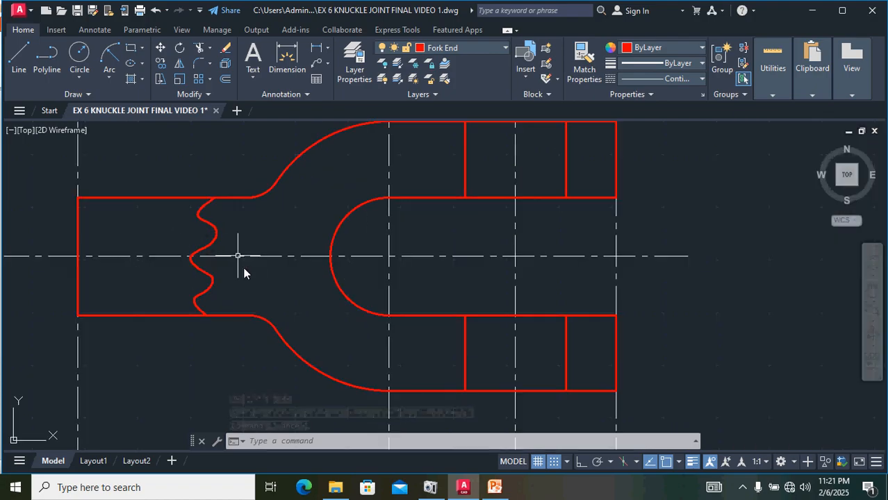
scroll(538, 373, down, 2)
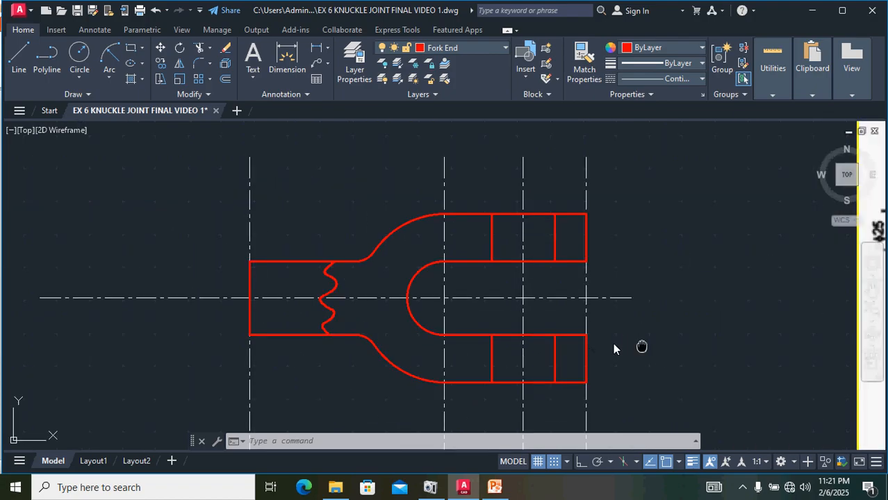
middle_drag(641, 346, 339, 346)
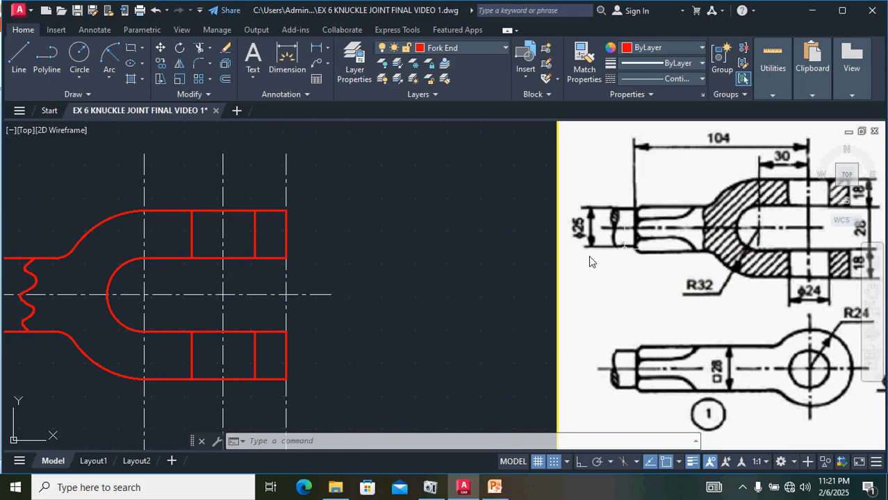
mouse_move(93, 295)
middle_down()
mouse_move(182, 306)
mouse_move(255, 300)
middle_up()
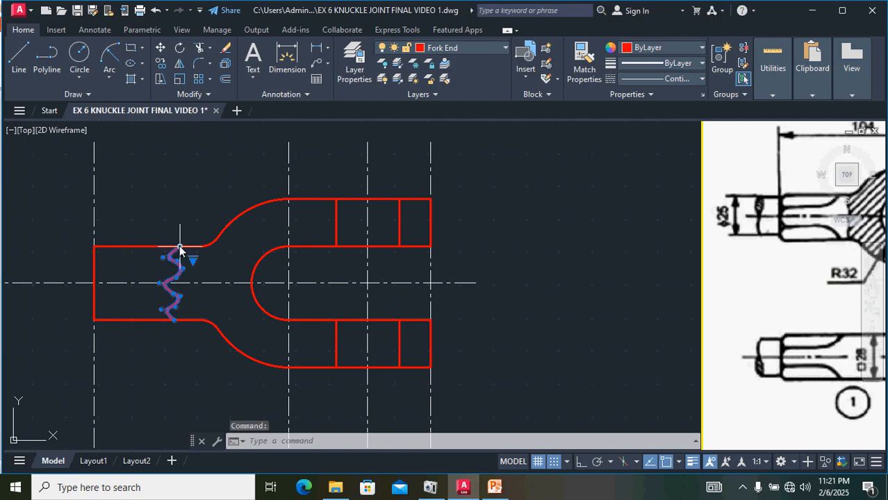
text(m)
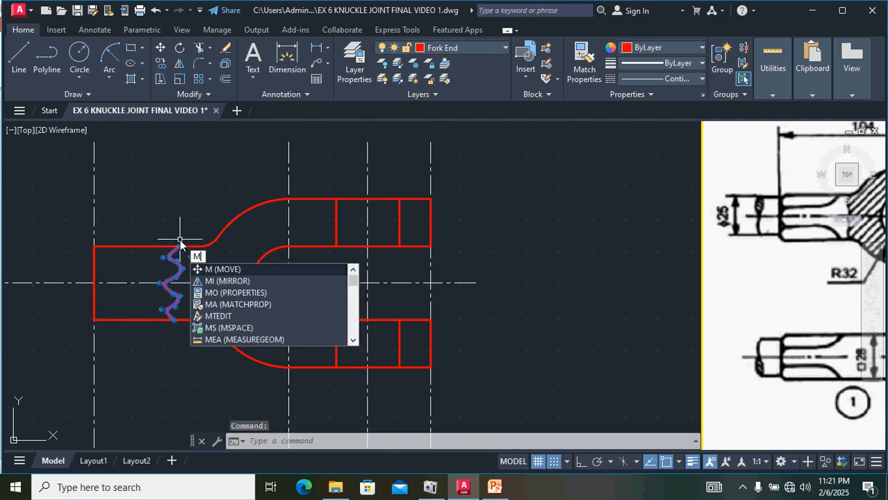
key(Return)
click(177, 246)
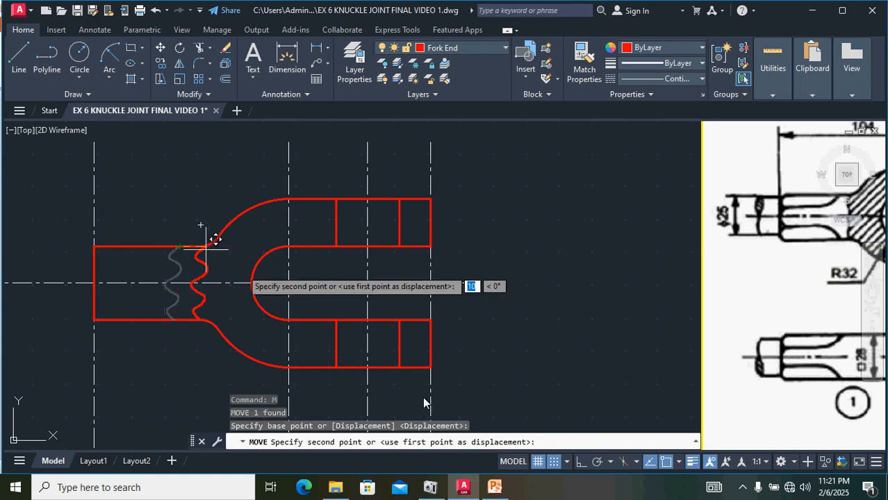
click(580, 463)
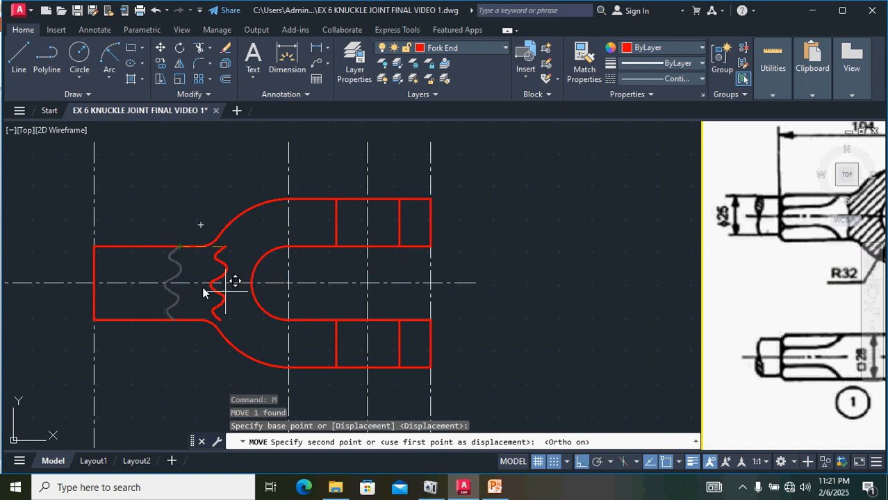
click(194, 248)
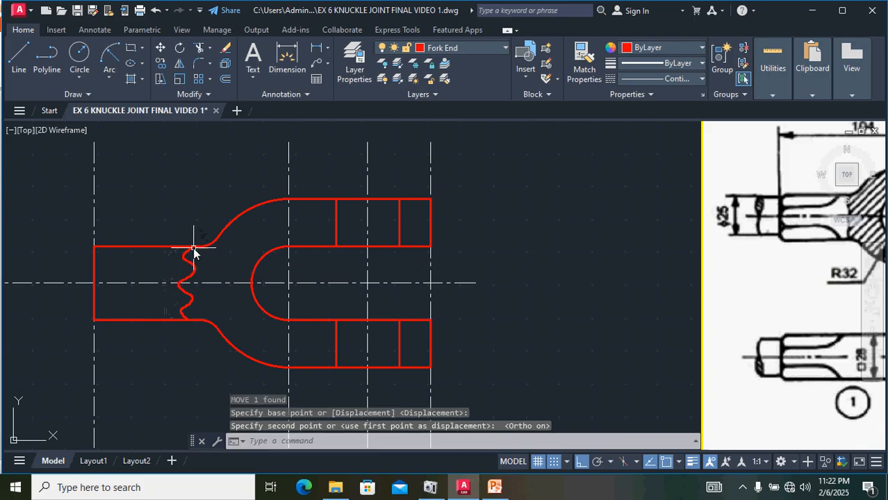
scroll(187, 322, up, 5)
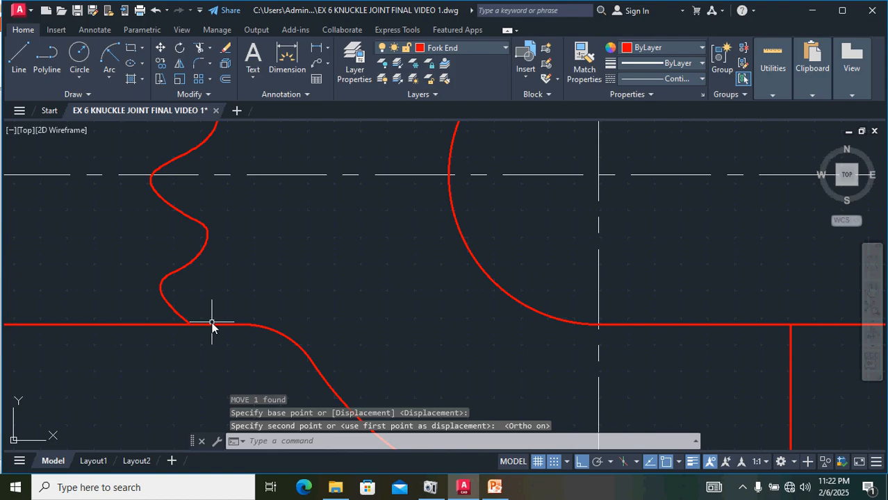
scroll(211, 327, down, 5)
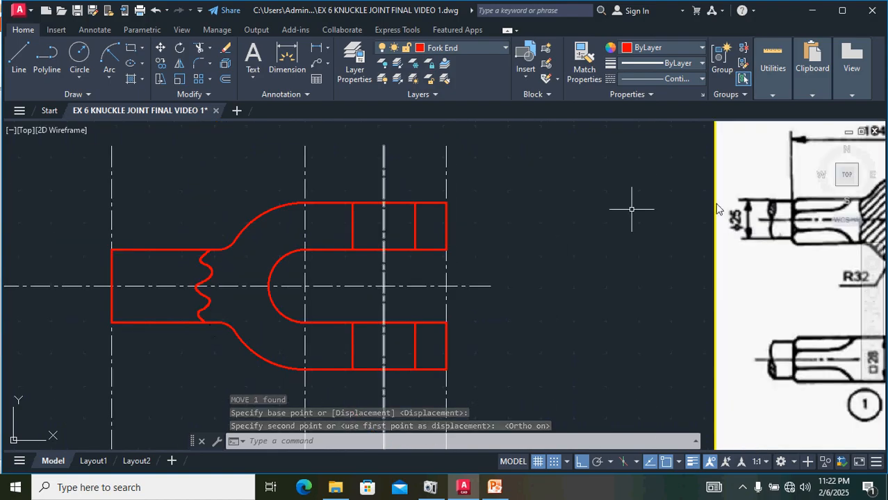
key(Escape)
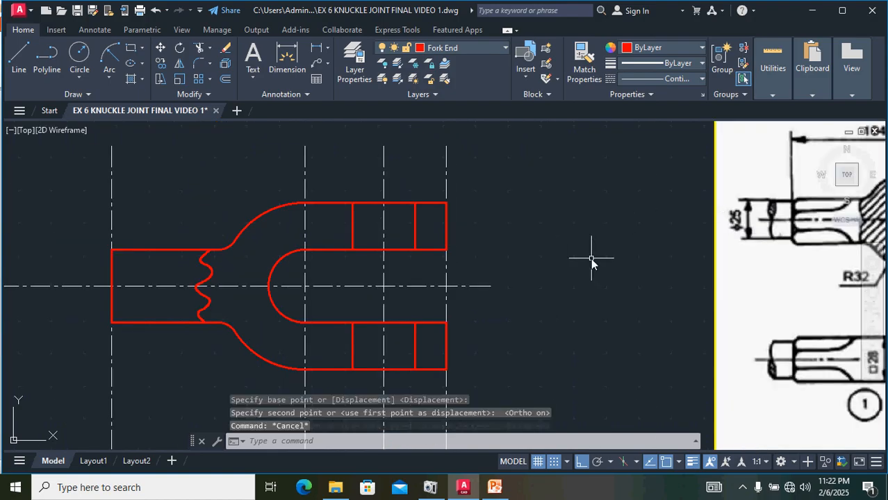
Step: Offset the rod's upper and lower edges 8 mm inward toward the centre line
click(160, 250)
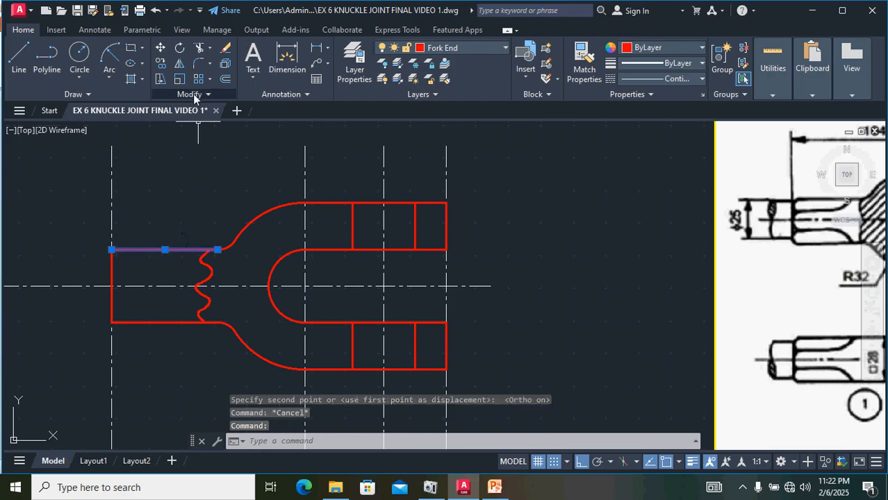
click(225, 81)
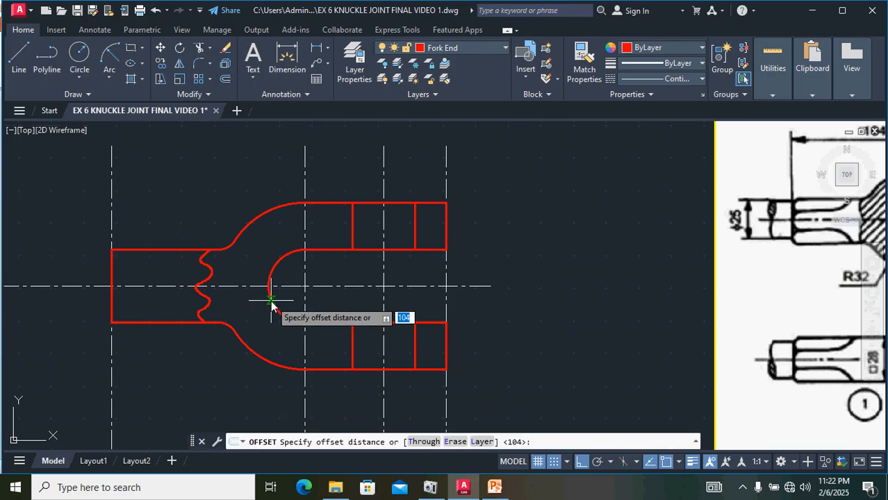
text(8)
key(Return)
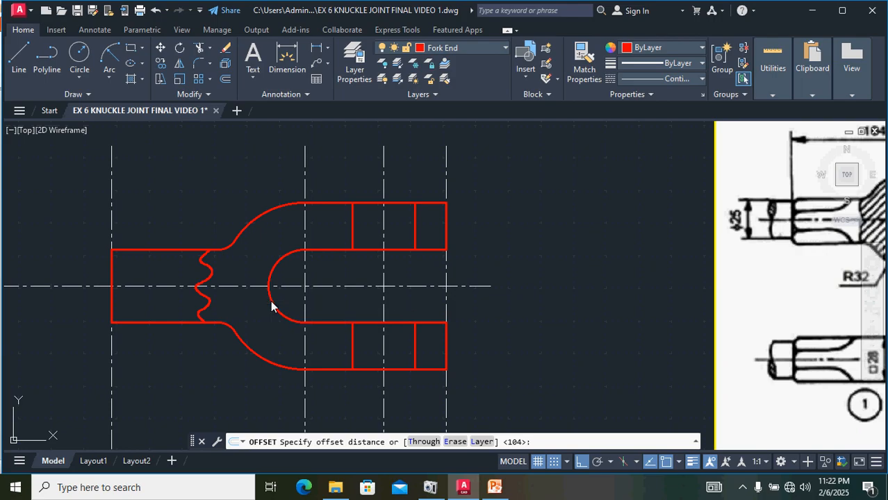
click(258, 293)
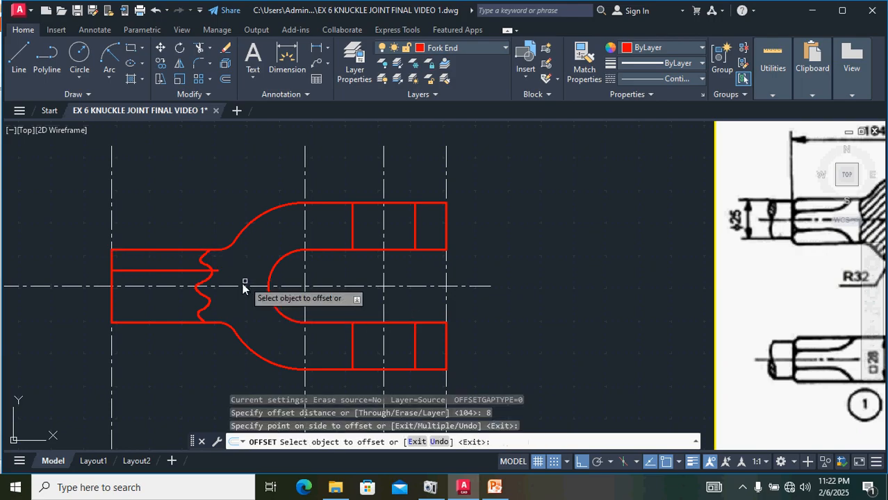
click(166, 322)
click(174, 295)
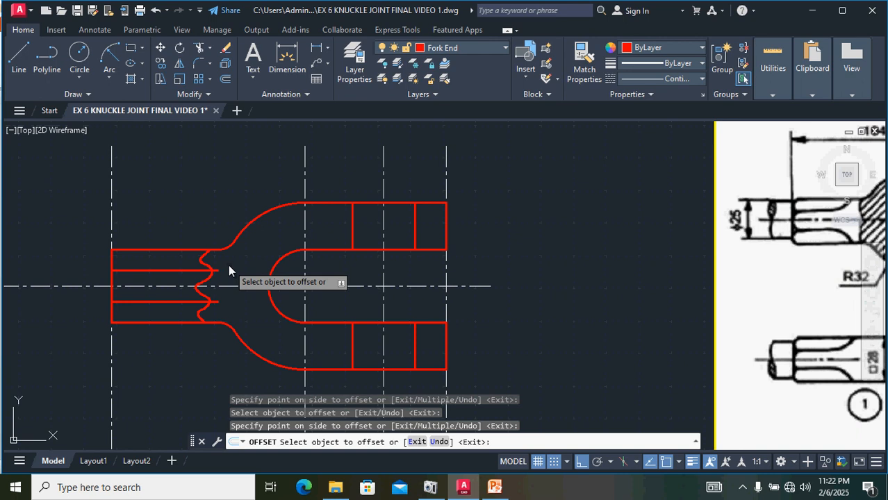
key(Escape)
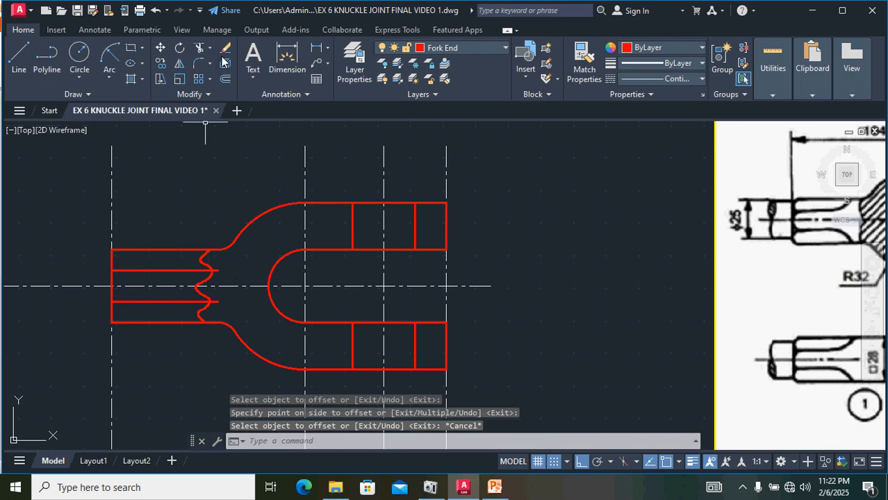
Step: Draw short vertical lines joining each offset line to the rod's edge near the break line
click(19, 57)
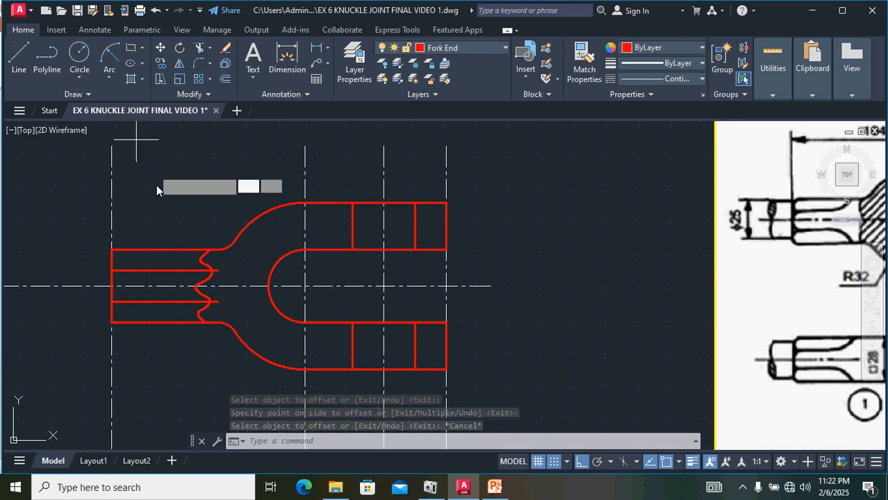
click(186, 254)
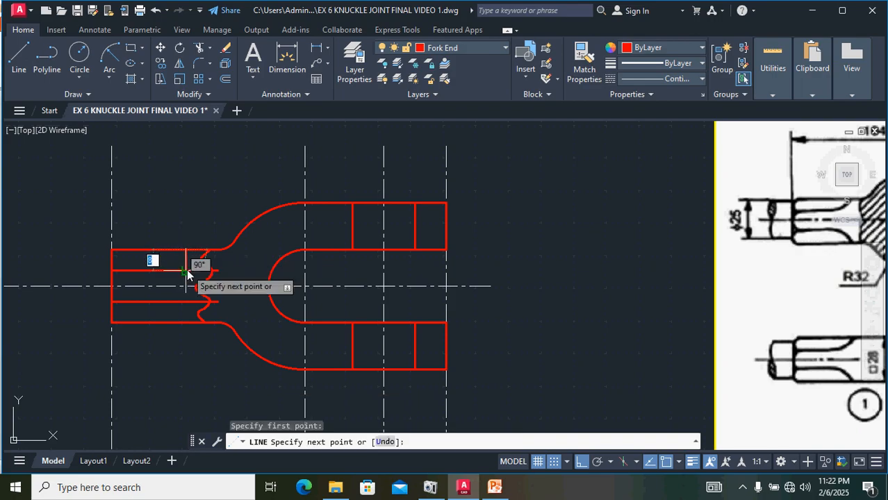
click(186, 271)
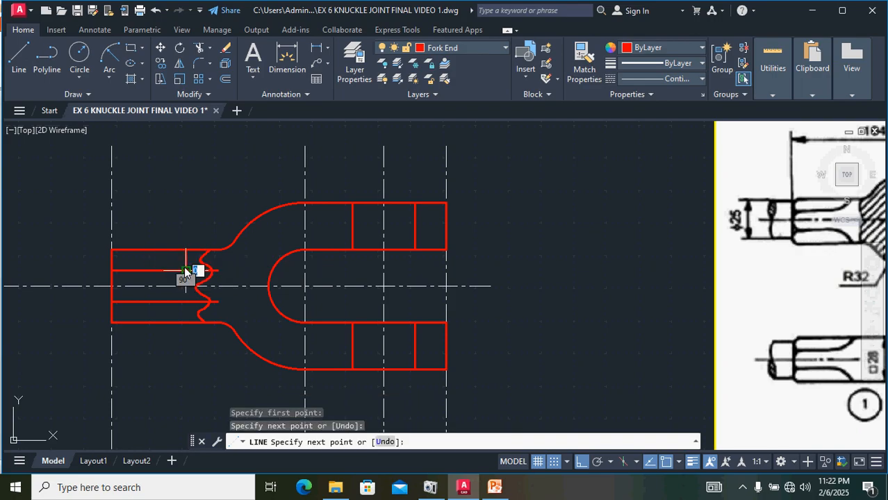
key(Return)
key(Return)
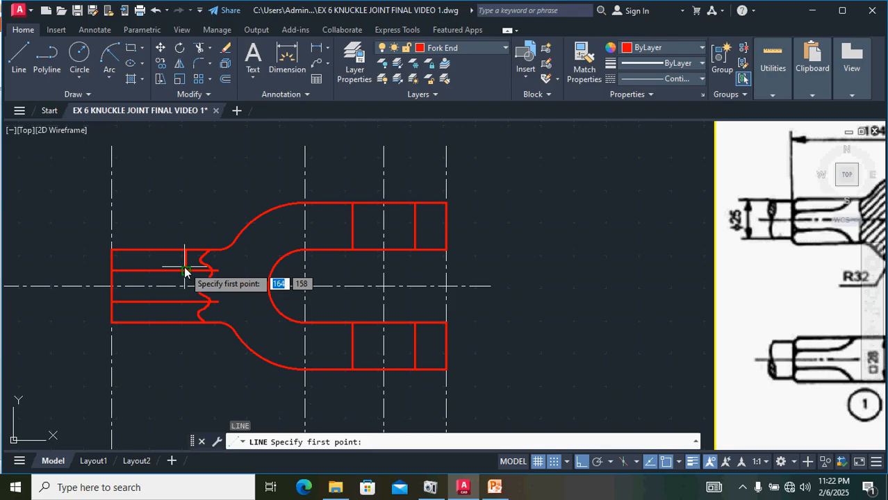
click(186, 306)
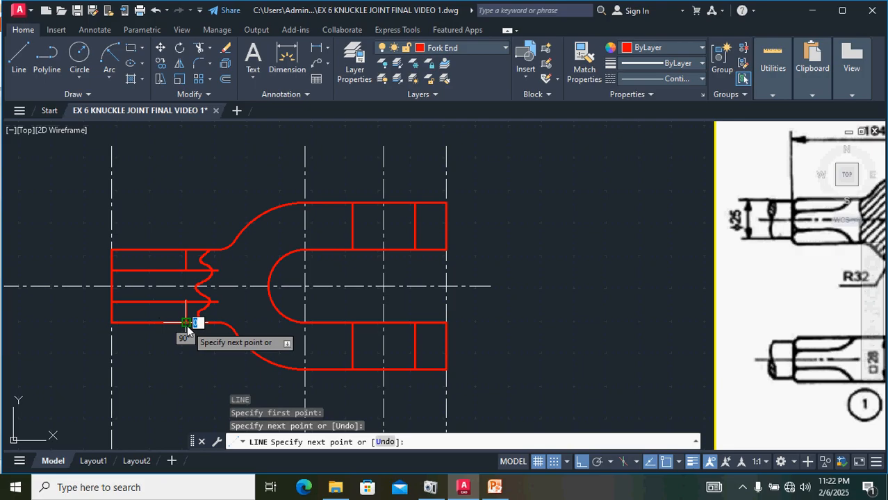
key(Return)
Step: Fillet the corners between the short vertical lines and the offset lines with an 8 mm radius
scroll(195, 304, up, 4)
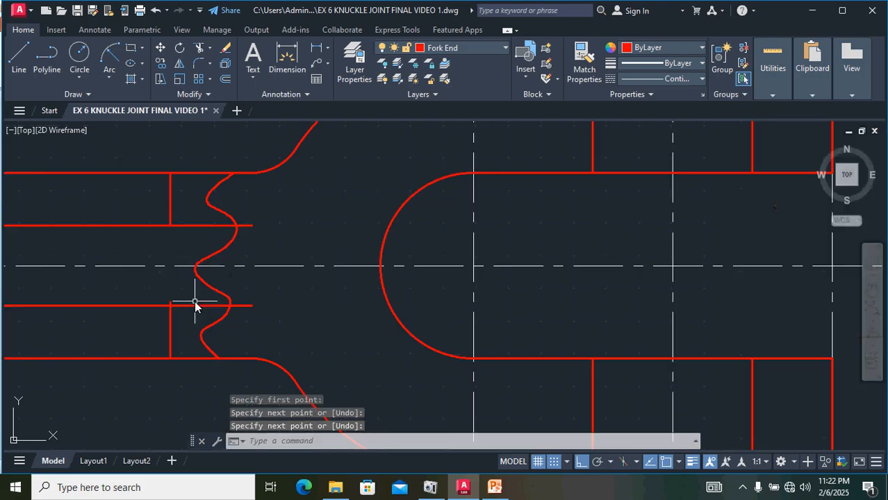
scroll(196, 303, down, 3)
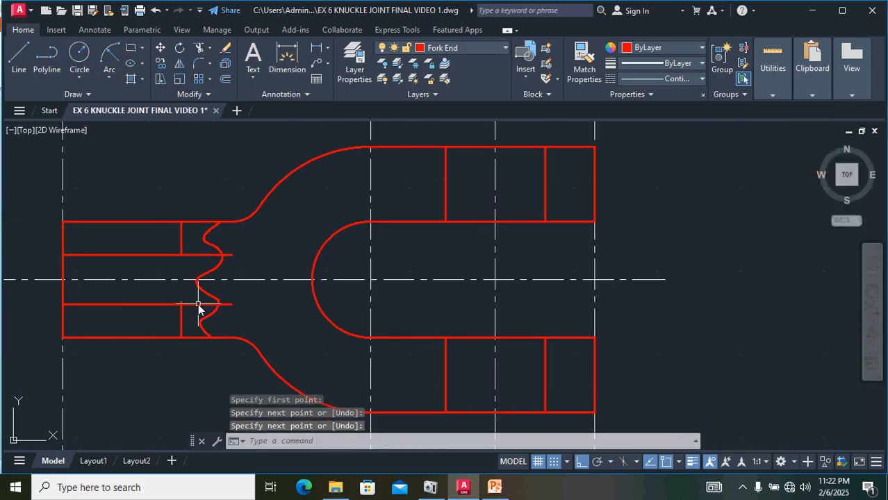
click(200, 64)
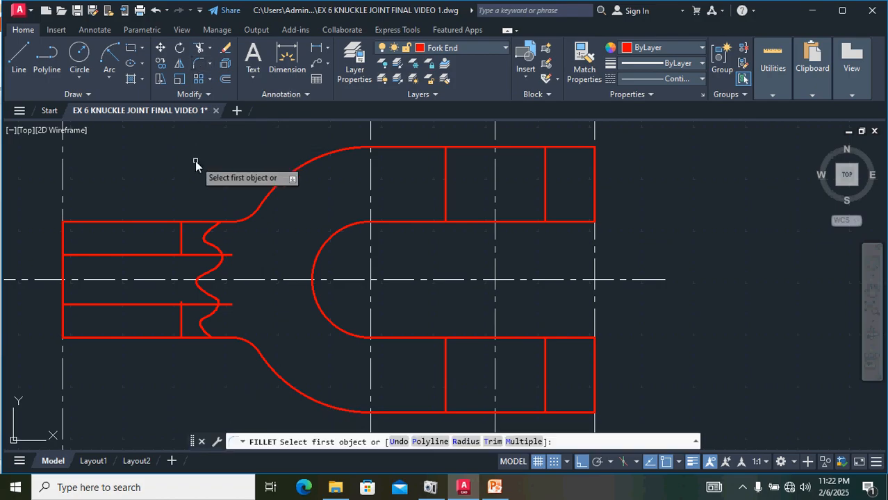
text(R)
key(Return)
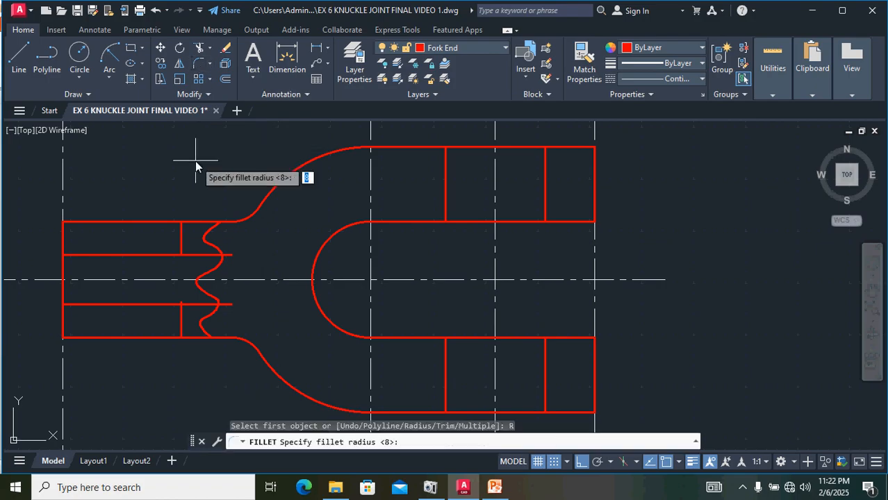
text(8)
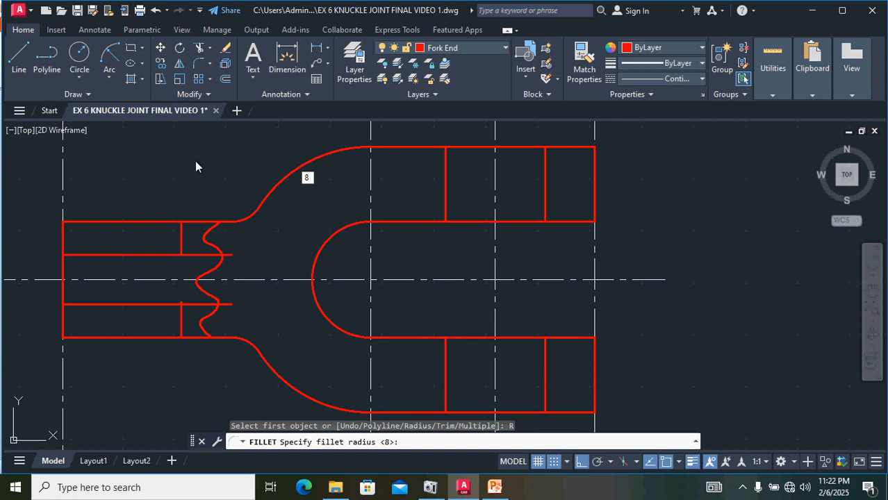
key(Return)
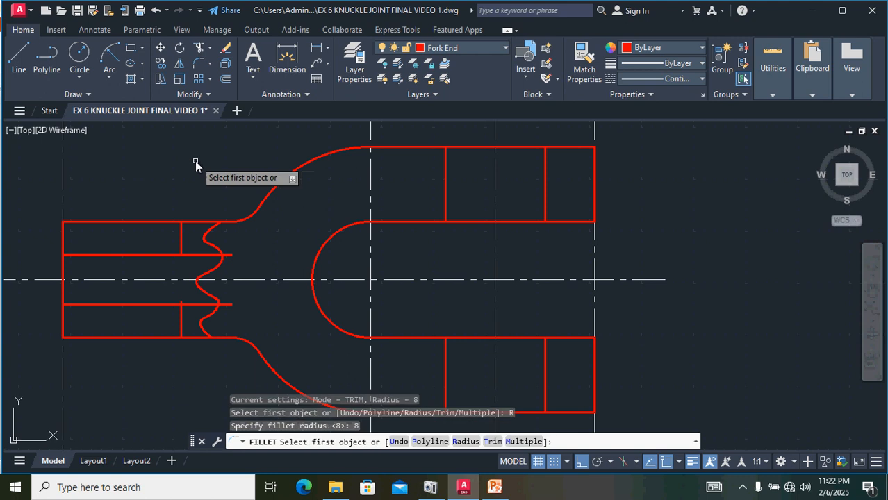
click(181, 243)
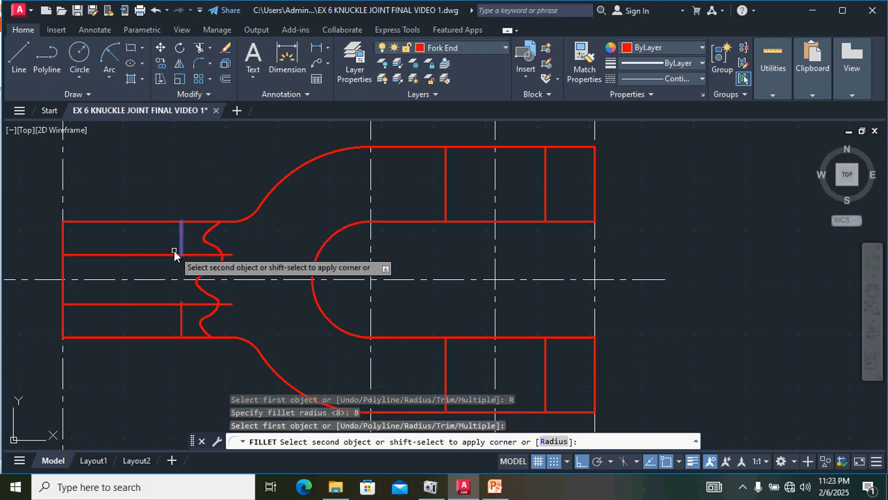
click(144, 256)
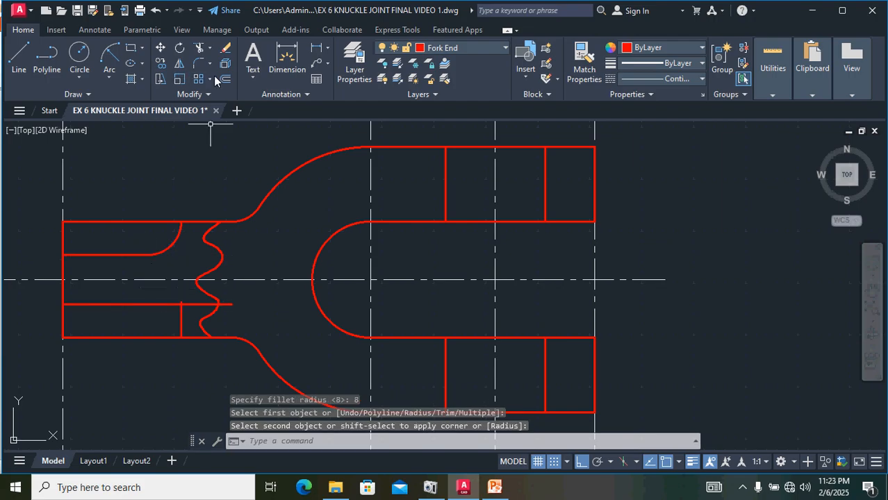
key(Return)
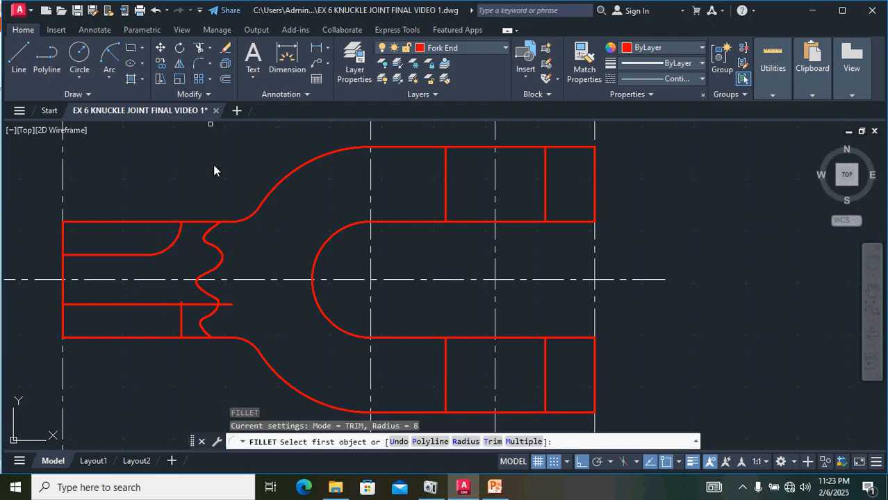
click(179, 305)
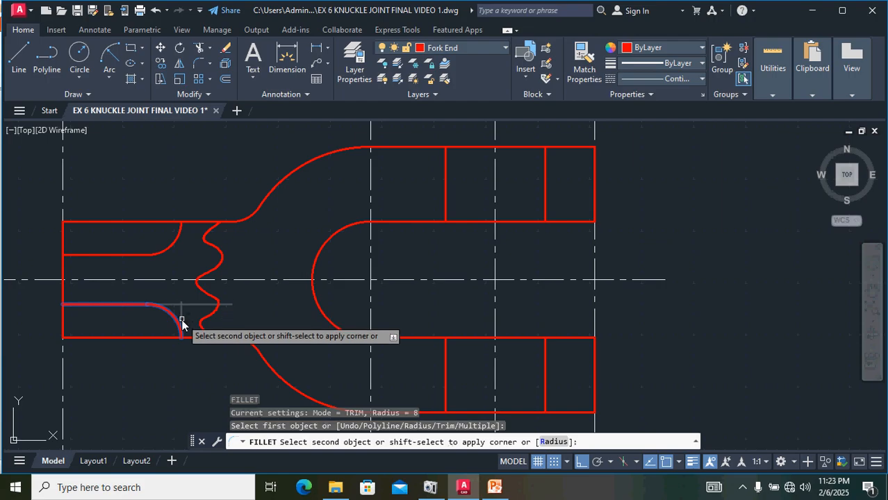
click(181, 322)
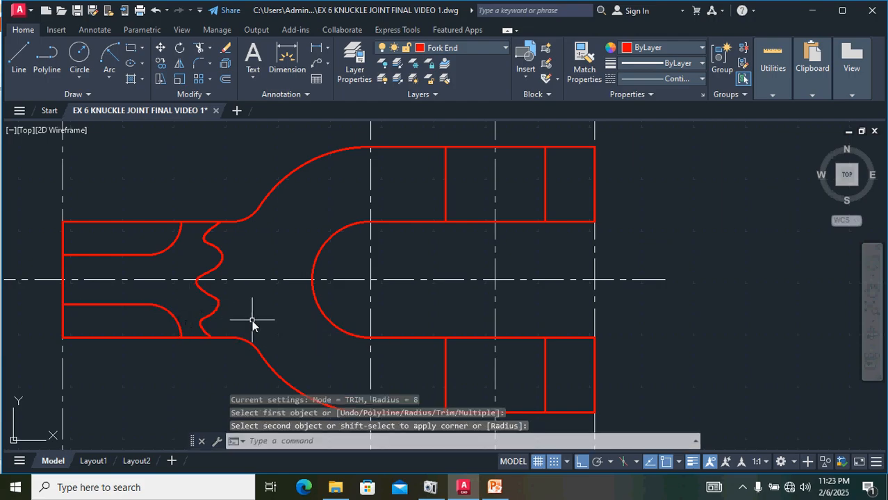
Step: Draw a Tan, Tan, Tan circle touching the rod's upper edge, its left end and the upper offset line
scroll(254, 321, down, 2)
scroll(258, 321, down, 2)
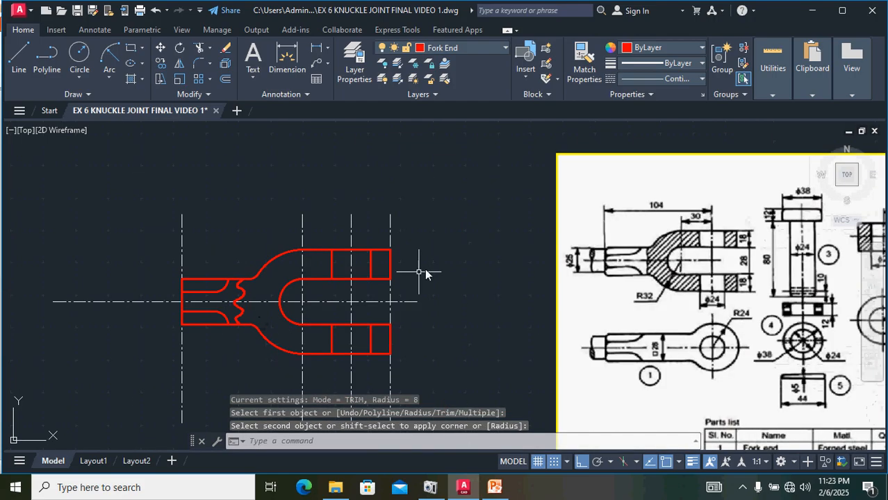
scroll(612, 253, up, 4)
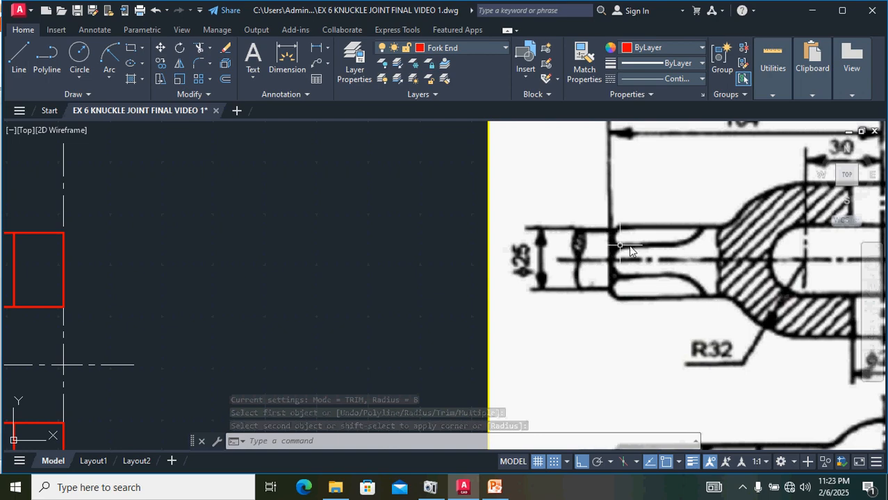
scroll(569, 247, down, 4)
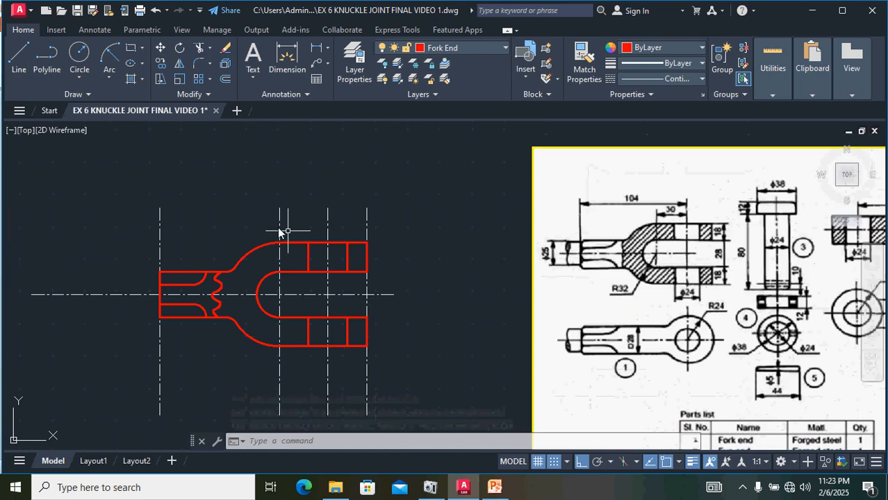
click(81, 72)
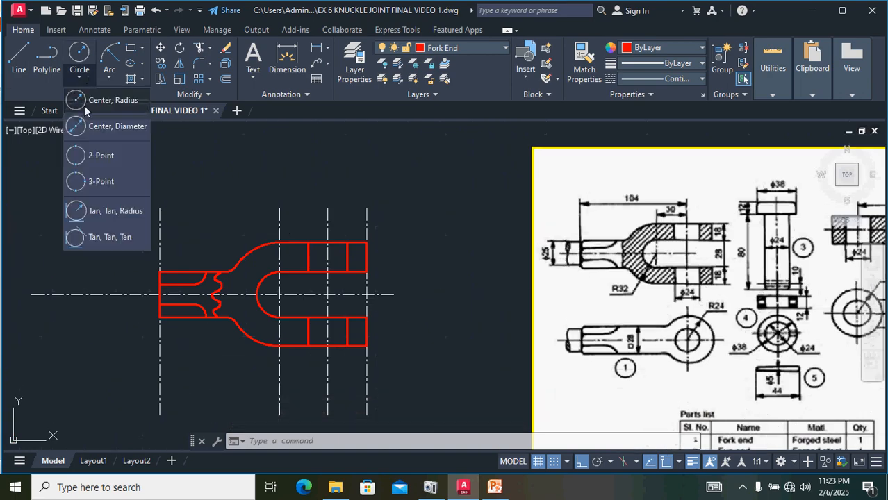
click(96, 238)
scroll(181, 271, up, 4)
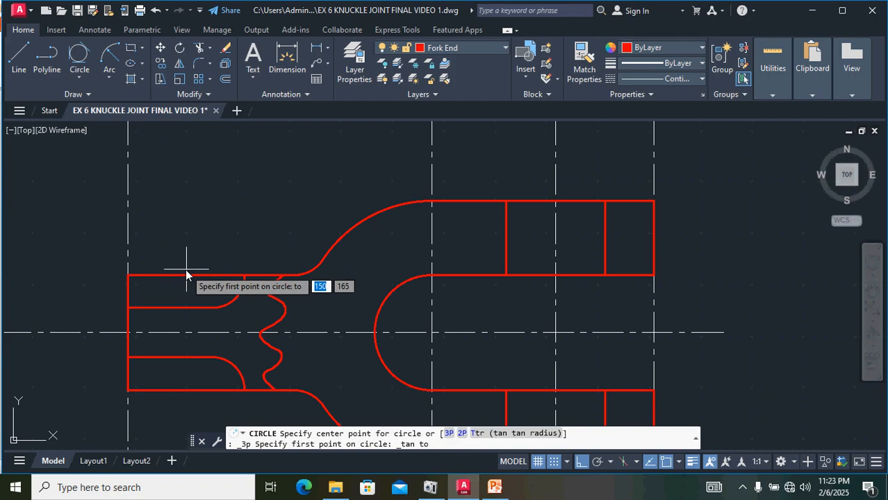
click(174, 276)
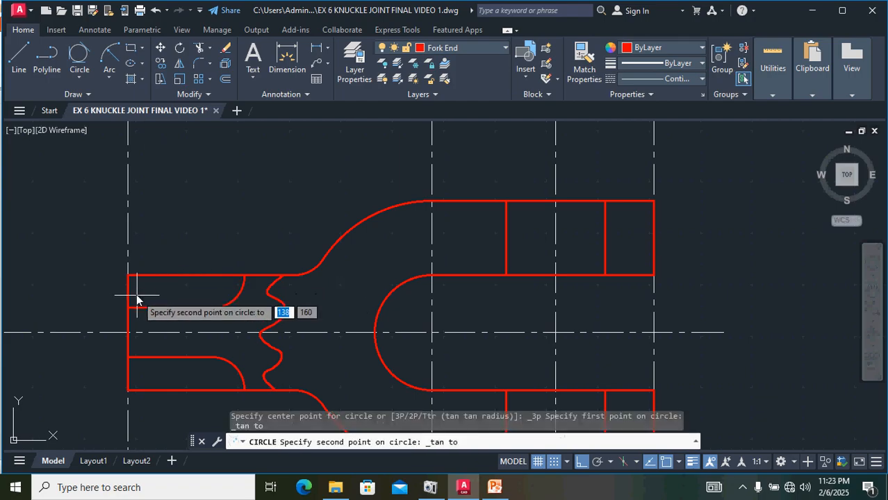
click(128, 290)
click(164, 306)
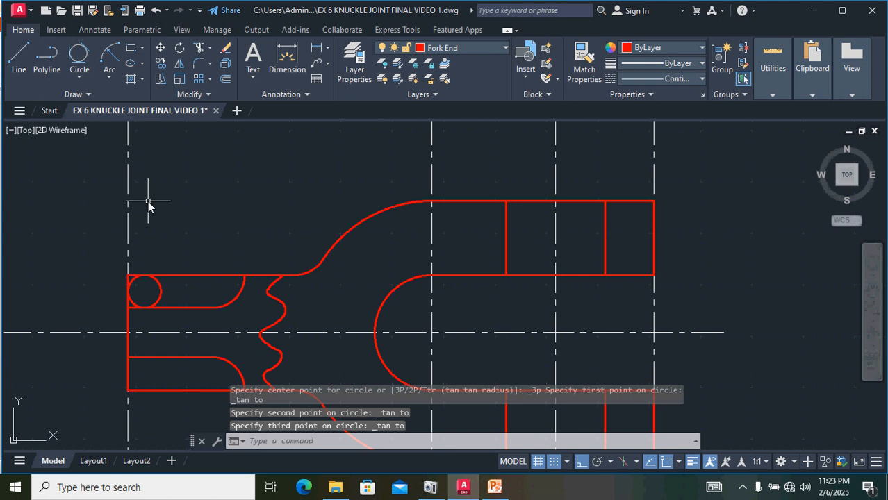
Step: Draw a Tan, Tan, Tan circle touching the upper offset line, the rod's left end and the lower offset line
key(Return)
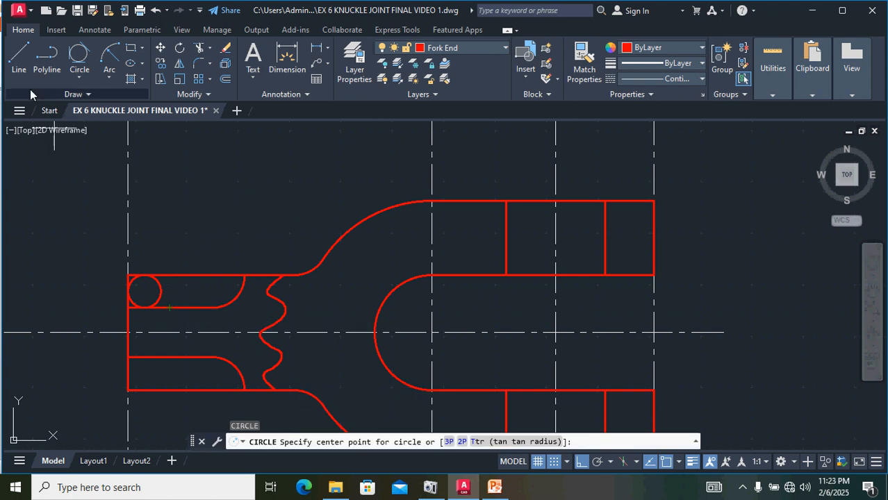
click(78, 59)
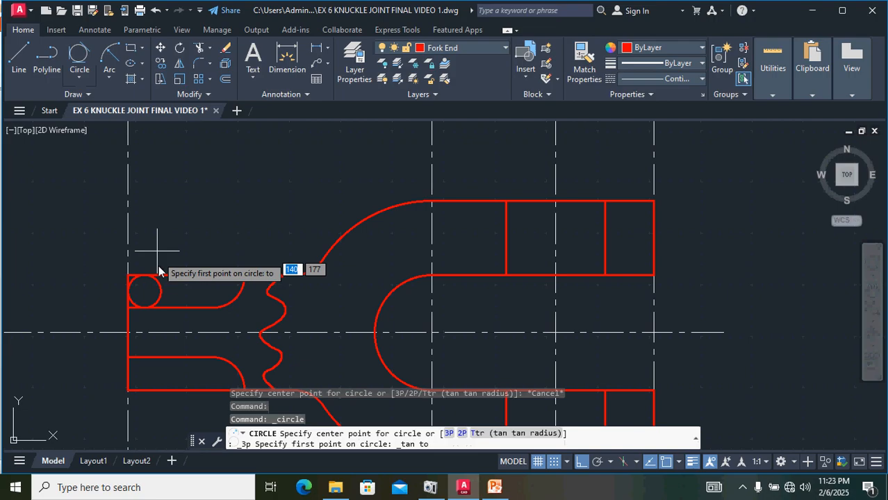
click(174, 312)
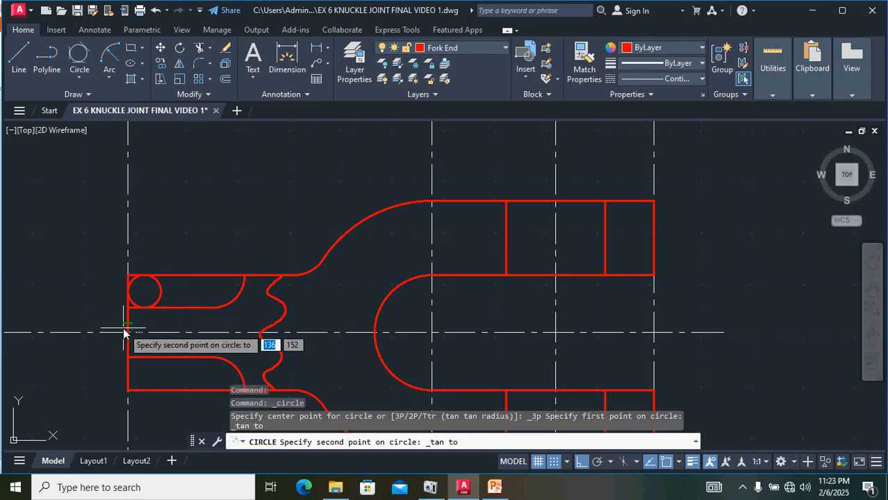
click(132, 331)
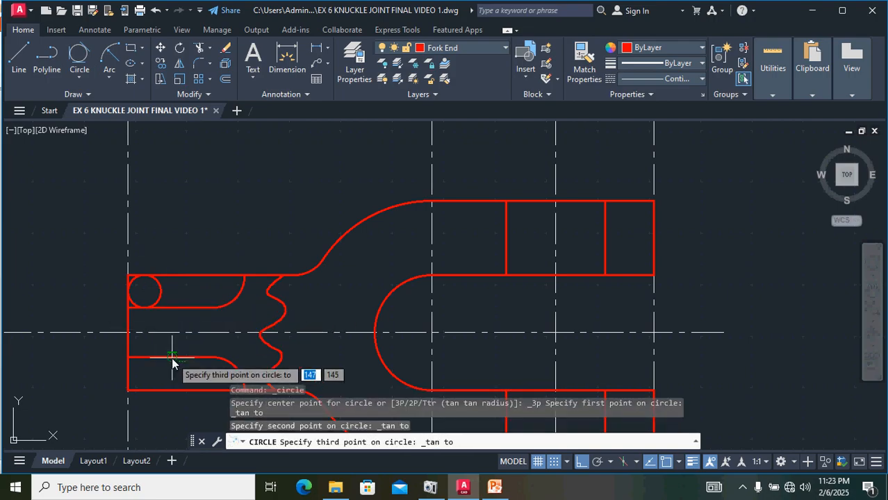
click(173, 360)
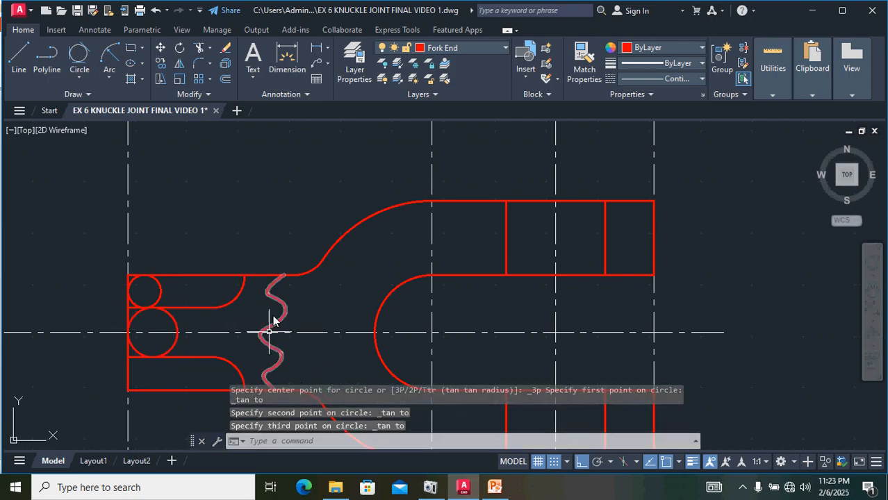
Step: Draw a Tan, Tan, Tan circle touching the lower offset line, the rod's left end and the rod's lower edge
click(77, 61)
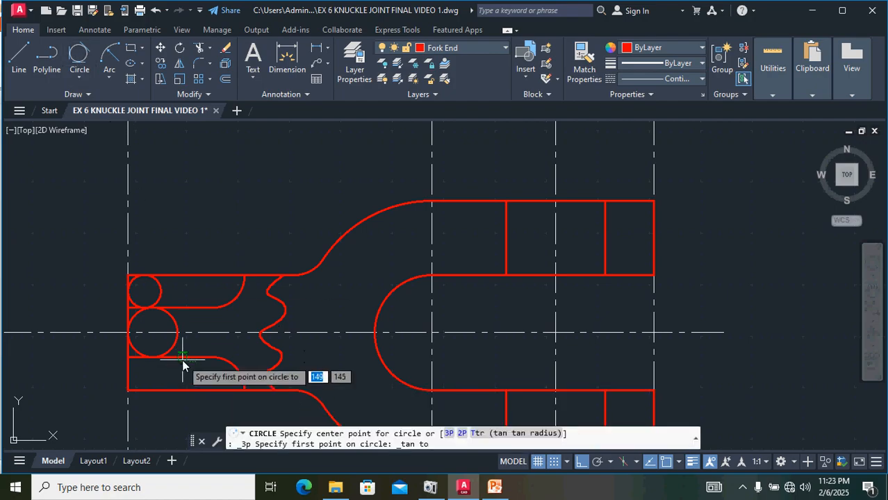
click(183, 363)
click(131, 370)
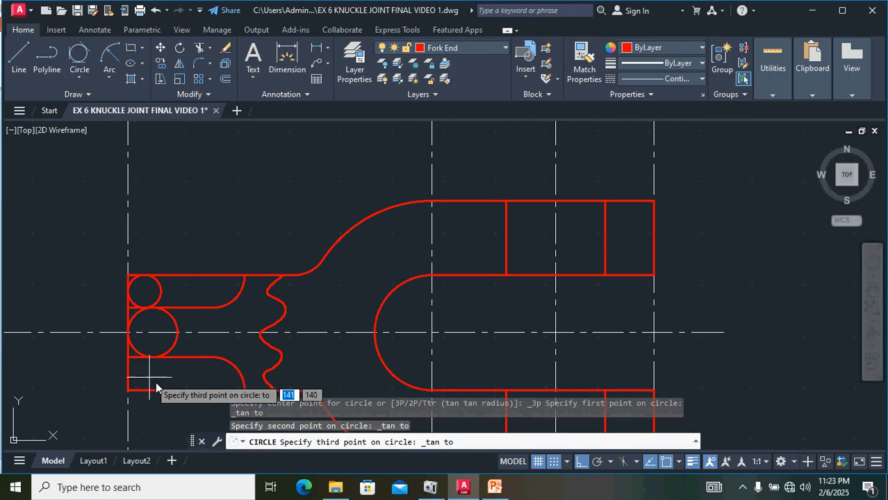
click(168, 391)
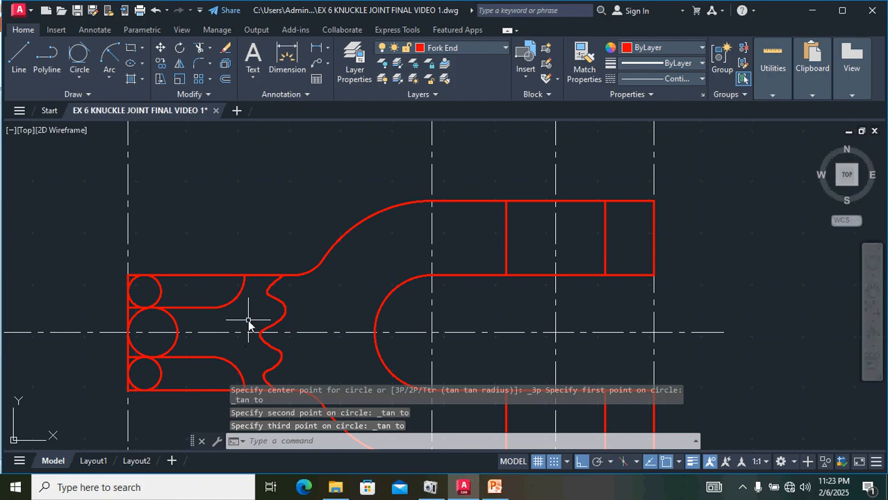
key(Escape)
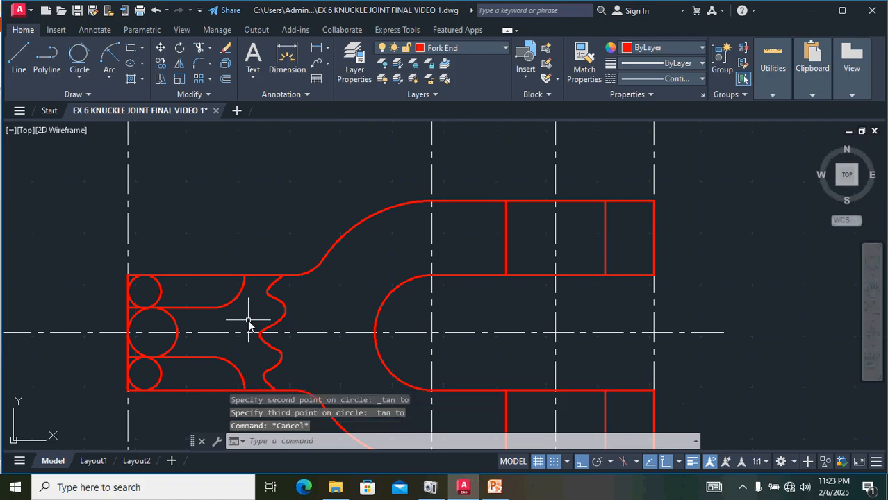
Step: Trim the three tangent circles and the rod's left end segments between them to form the rounded inner ends
text(TR)
key(Return)
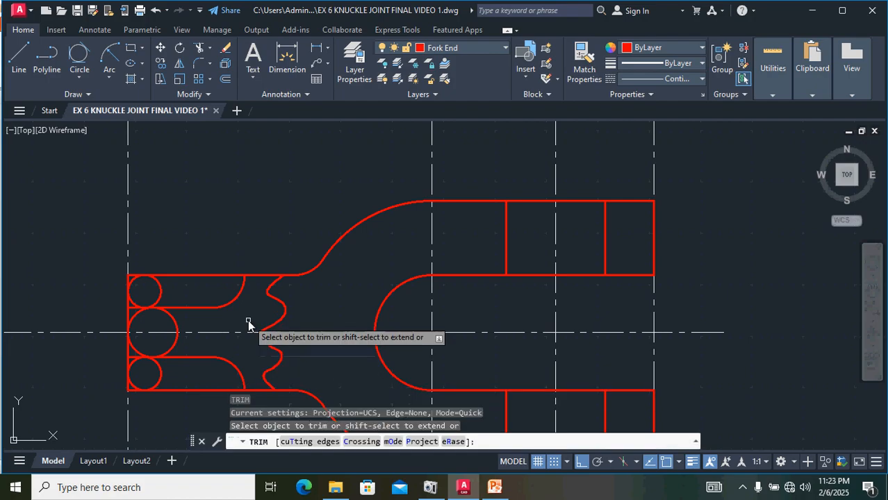
click(134, 285)
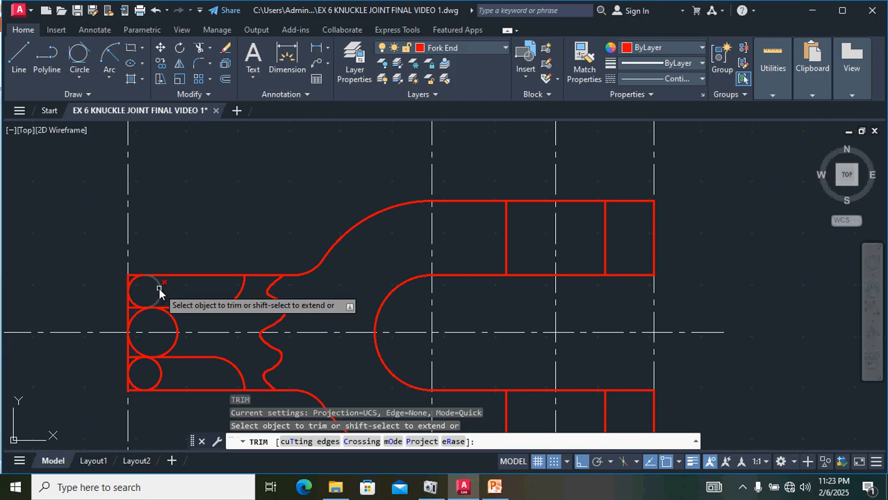
click(172, 318)
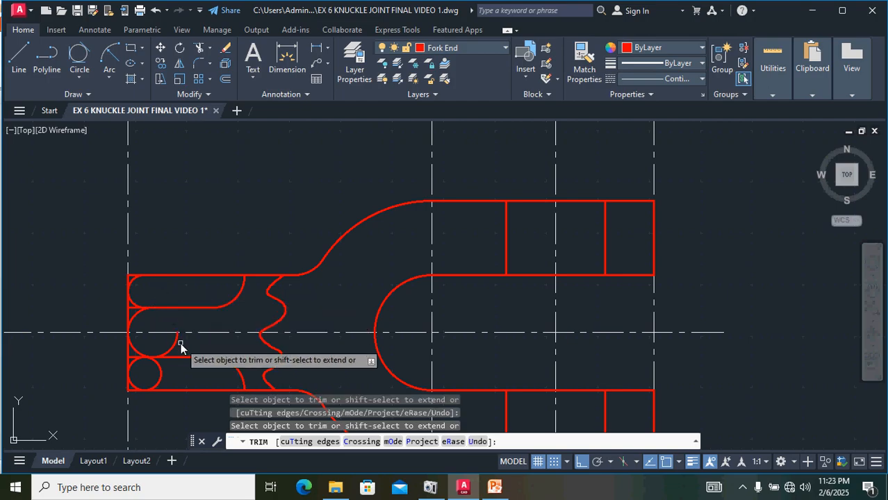
click(174, 344)
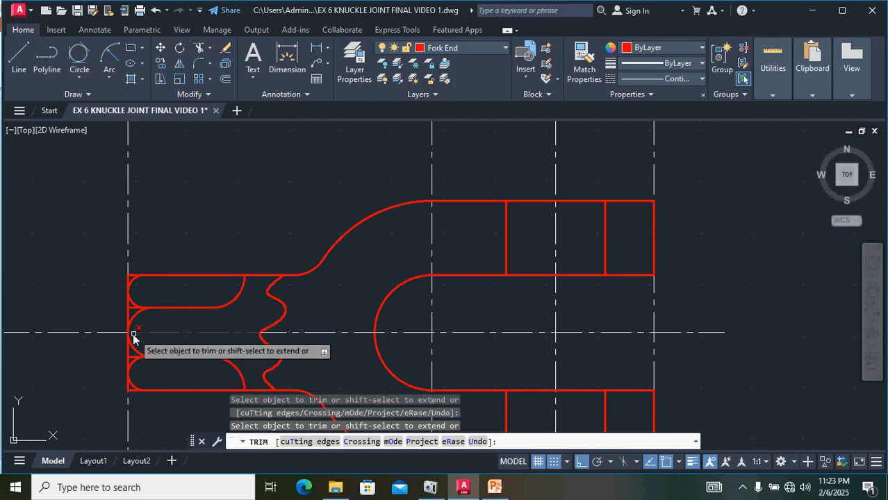
scroll(154, 335, up, 5)
scroll(133, 182, down, 4)
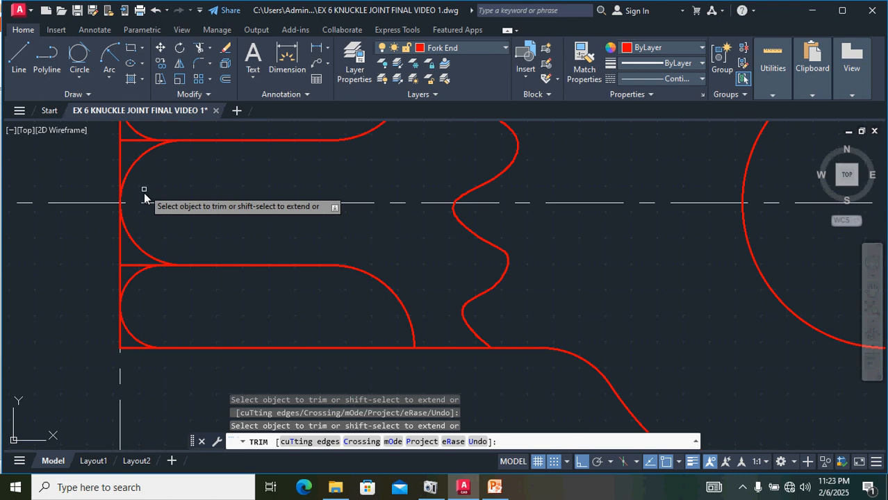
click(133, 140)
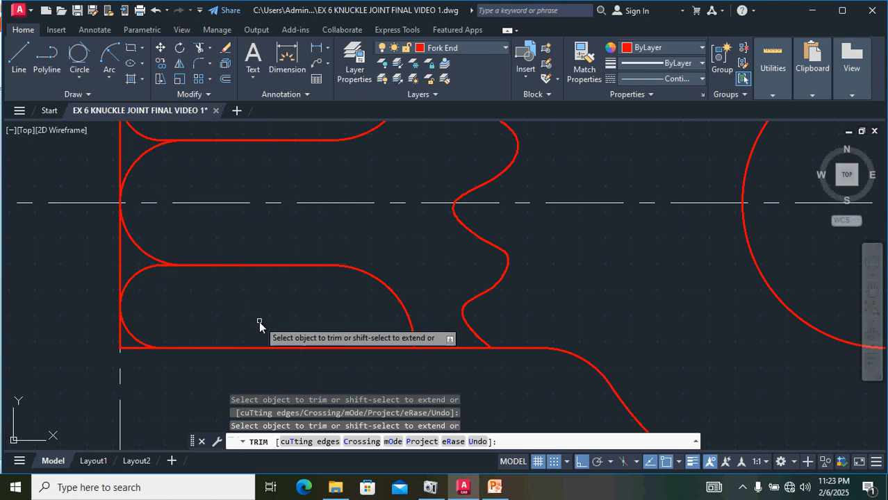
scroll(259, 321, down, 2)
scroll(270, 335, down, 2)
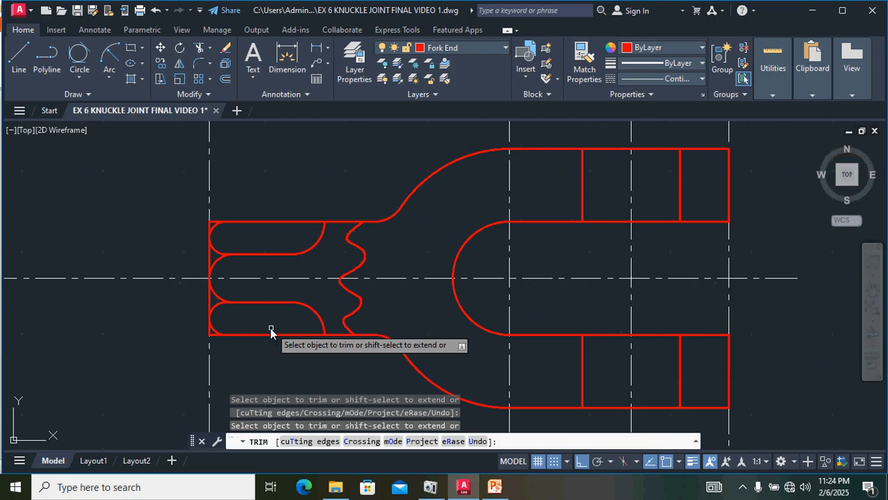
scroll(307, 308, down, 2)
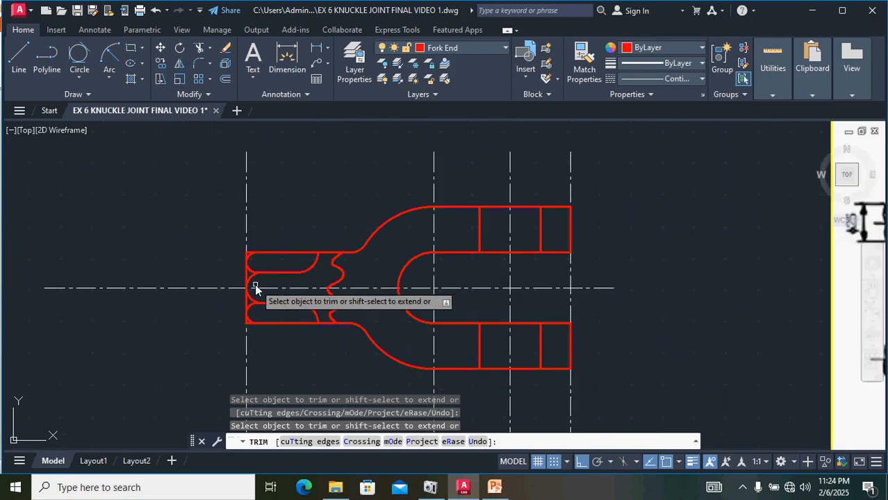
key(Escape)
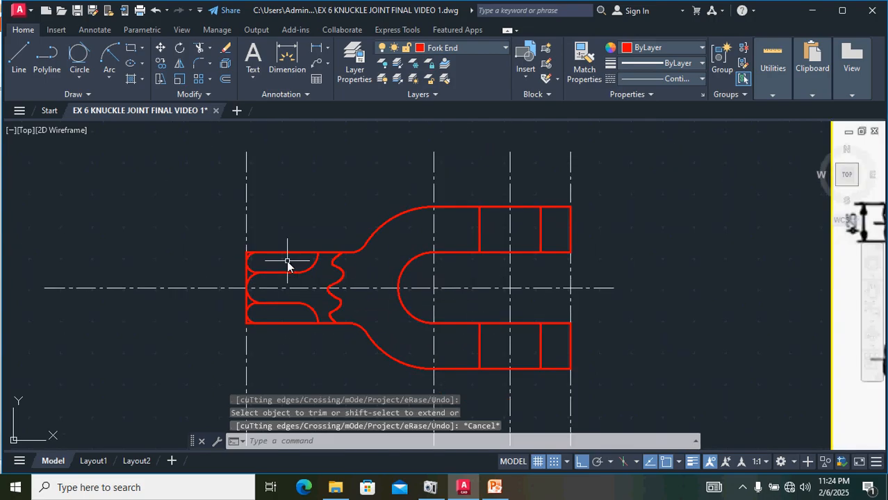
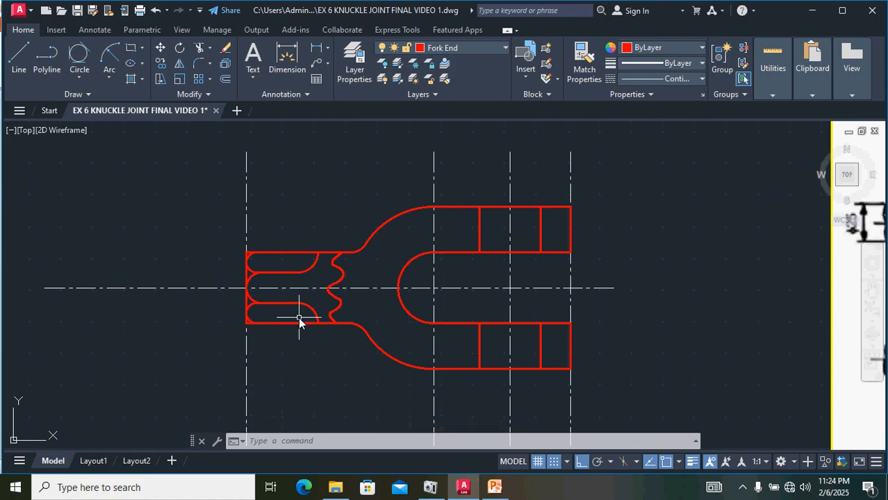
Step: Draw a horizontal line along the centre line extending left from the fork's left end to form the rod's axis
middle_drag(594, 353, 386, 390)
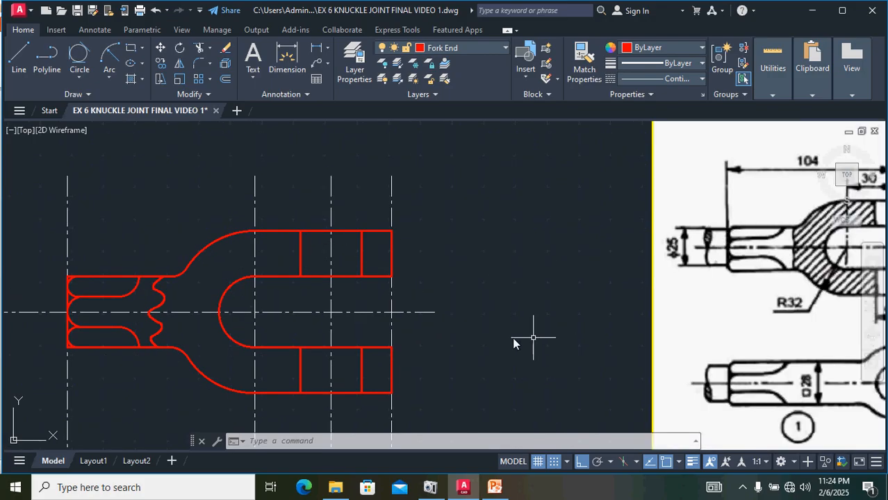
middle_drag(469, 348, 726, 342)
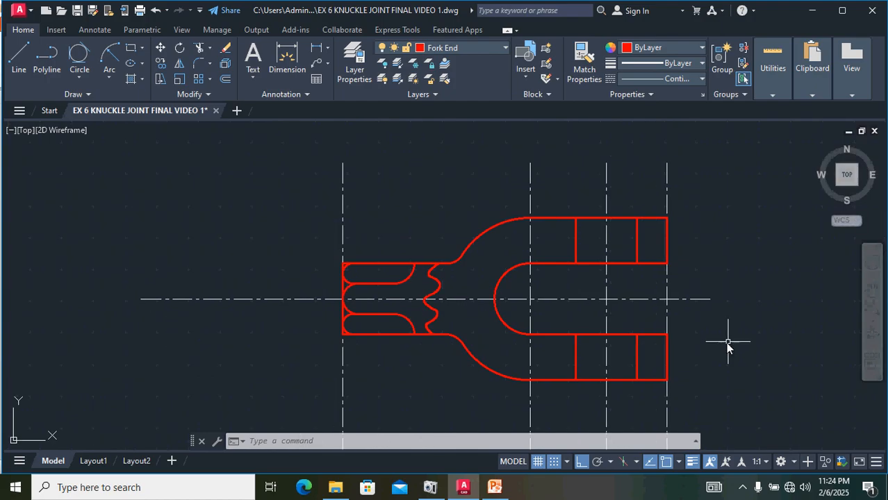
click(21, 58)
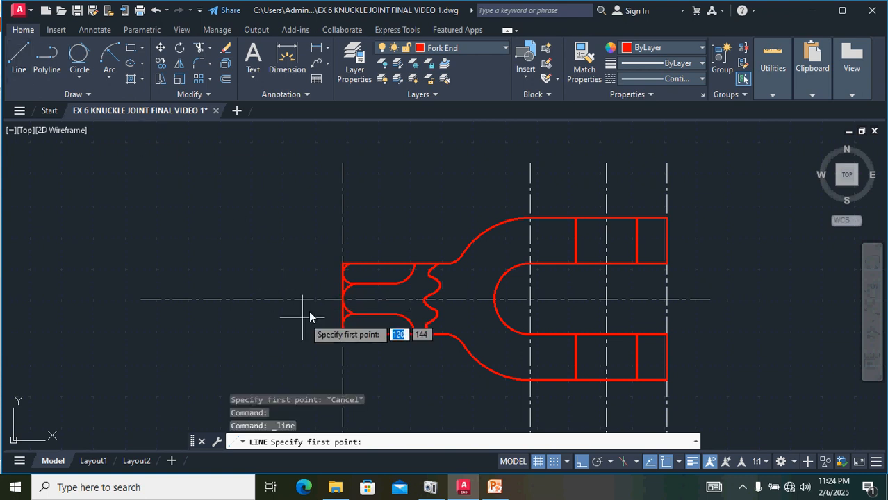
click(343, 300)
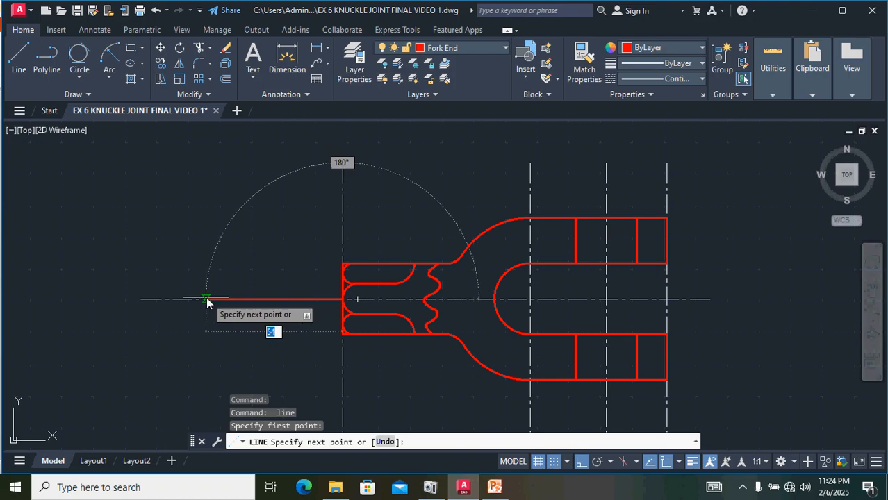
click(207, 301)
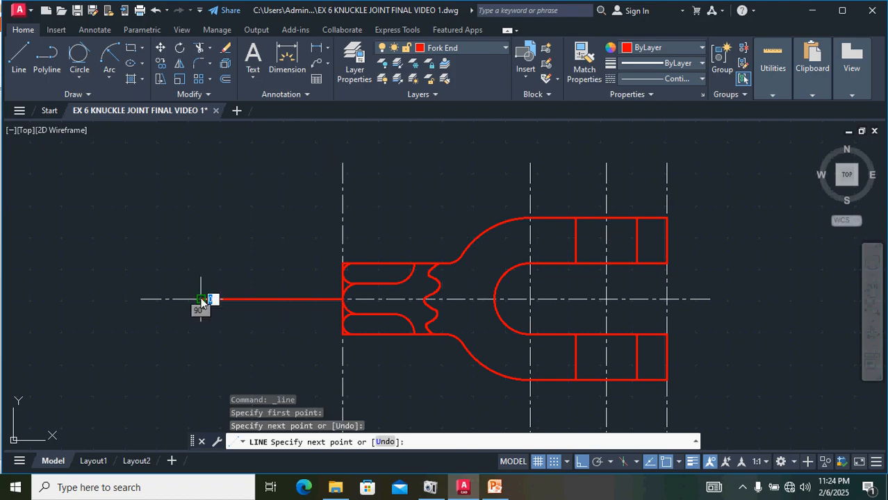
key(Return)
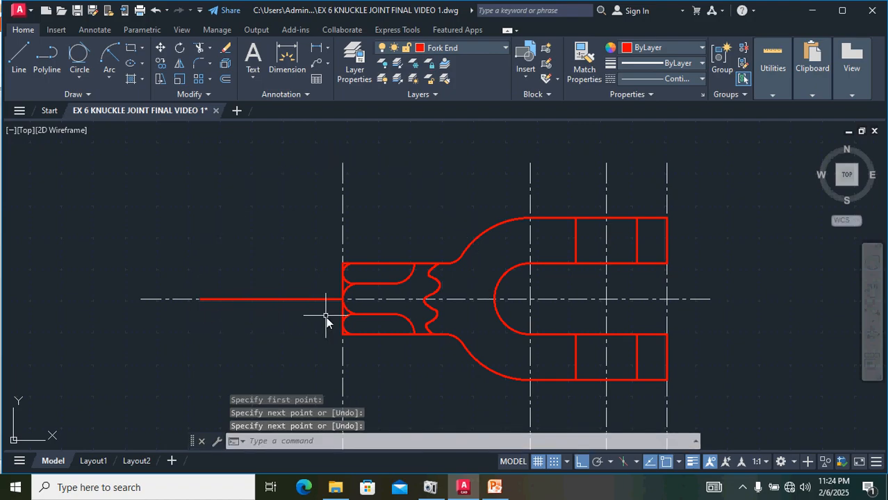
Step: Offset the new rod axis line 12.5 above and below to form the rod's upper and lower edges
scroll(322, 328, down, 2)
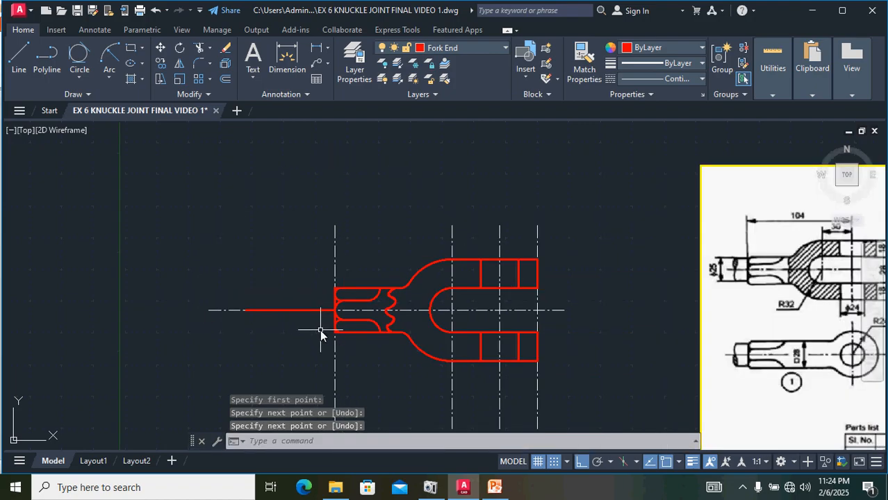
click(274, 311)
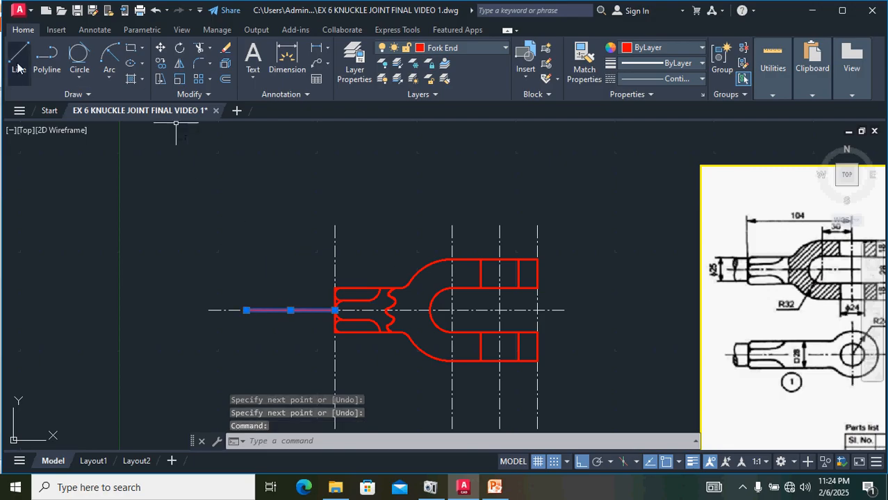
click(225, 79)
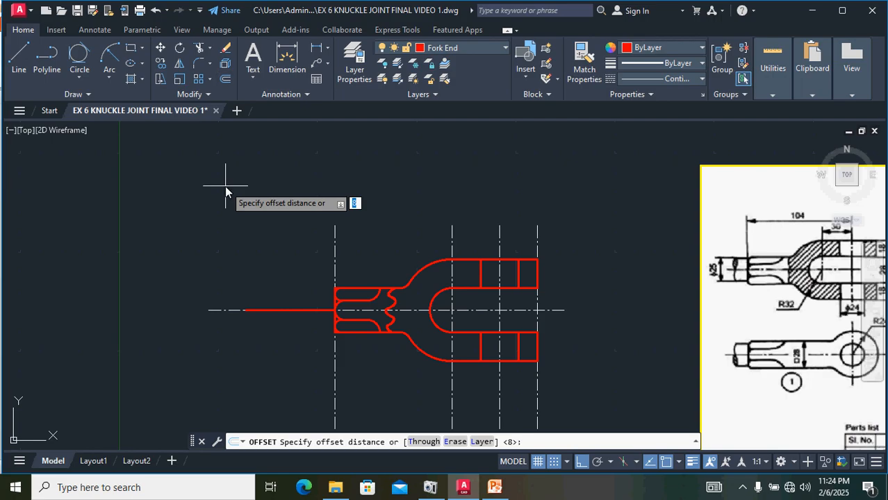
text(12.5)
key(Return)
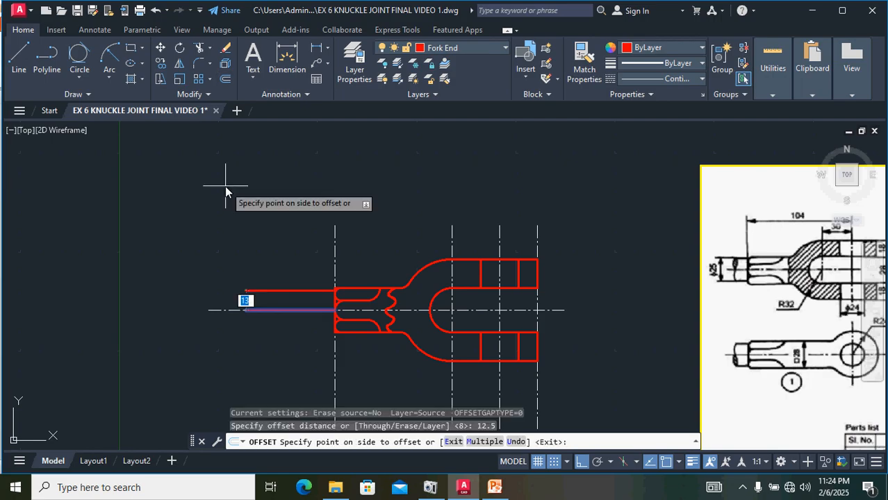
click(228, 202)
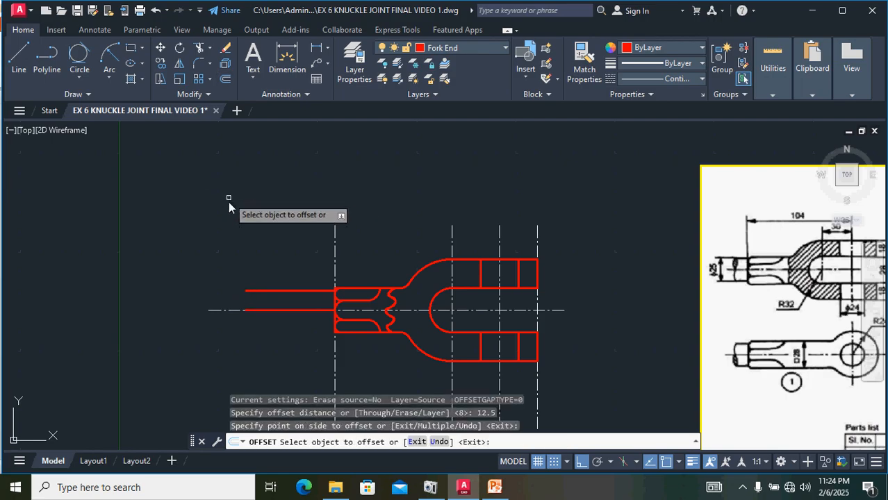
click(261, 311)
click(225, 320)
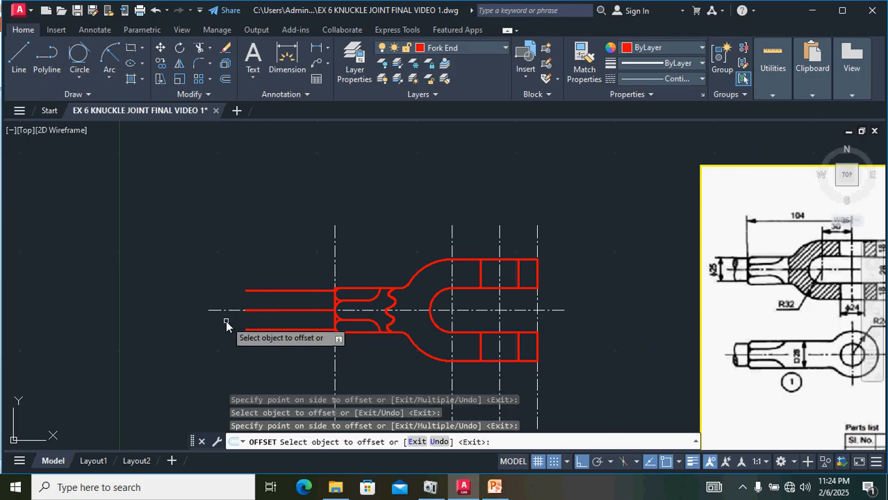
key(Escape)
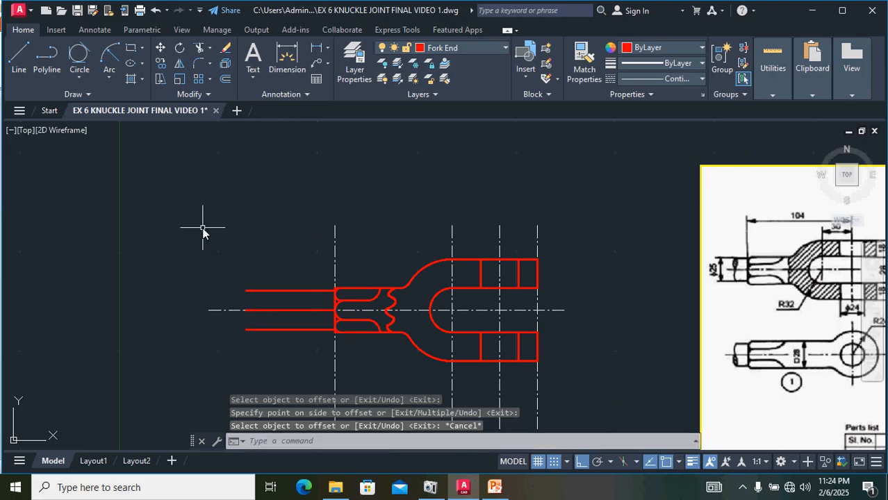
Step: Draw a vertical line joining the left ends of the rod's upper and lower edges
text(L)
key(Return)
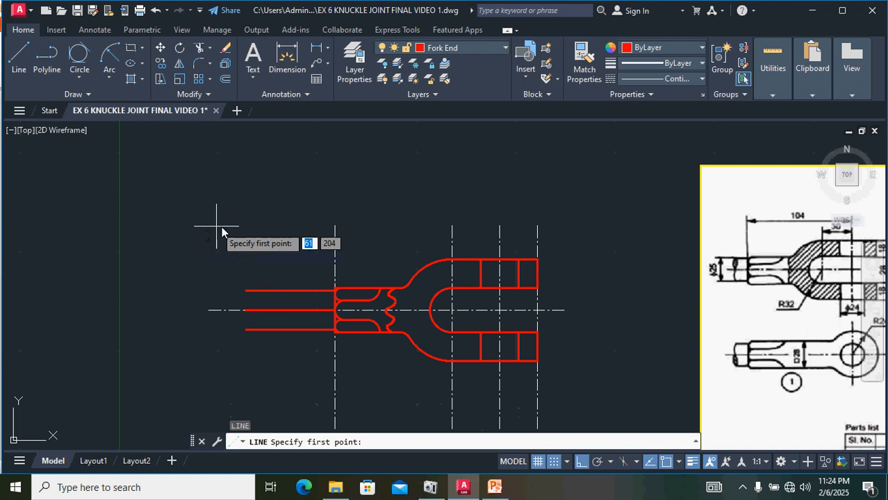
click(246, 330)
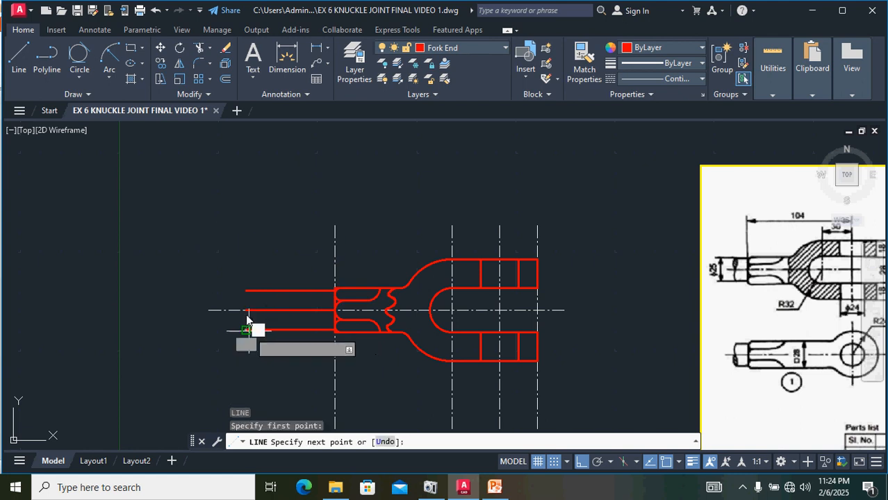
click(248, 293)
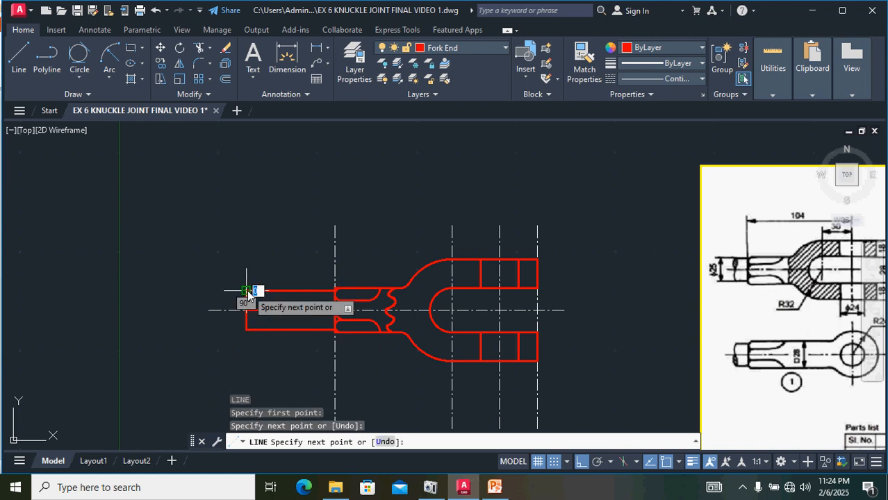
key(Return)
Step: Draw a Start, End, Radius arc of radius 12.5 from the rod's upper left corner to the centre line, bulging outward
scroll(248, 315, up, 4)
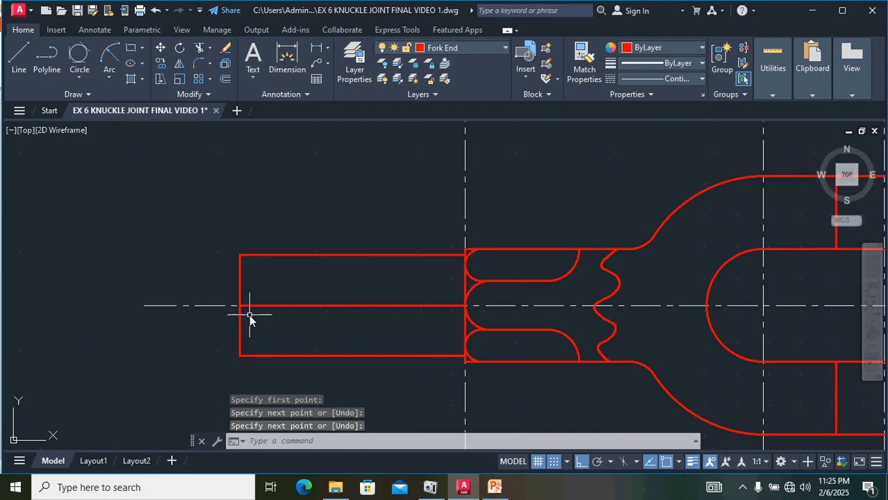
scroll(249, 315, down, 6)
scroll(557, 295, up, 3)
scroll(556, 295, up, 2)
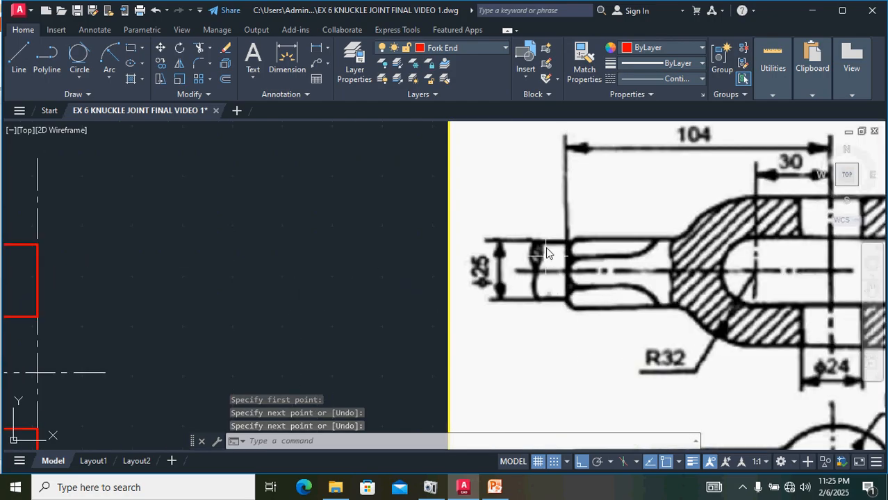
scroll(532, 297, down, 4)
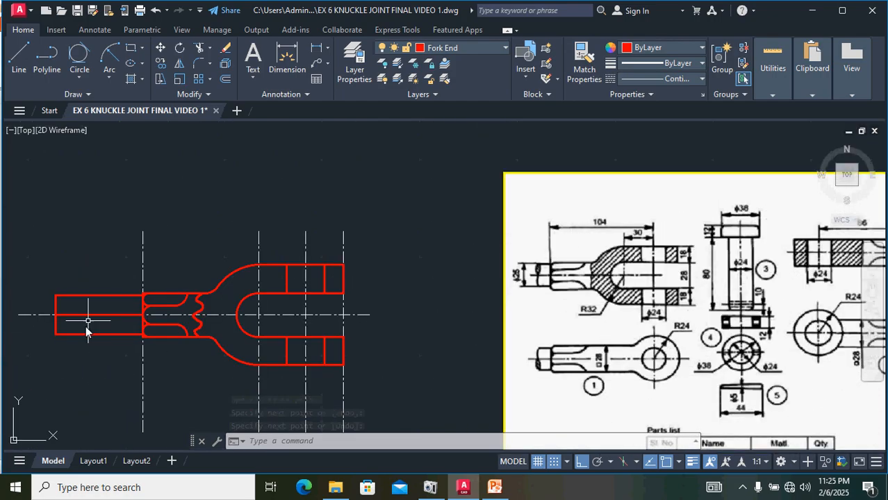
middle_drag(63, 317, 154, 320)
scroll(154, 320, up, 2)
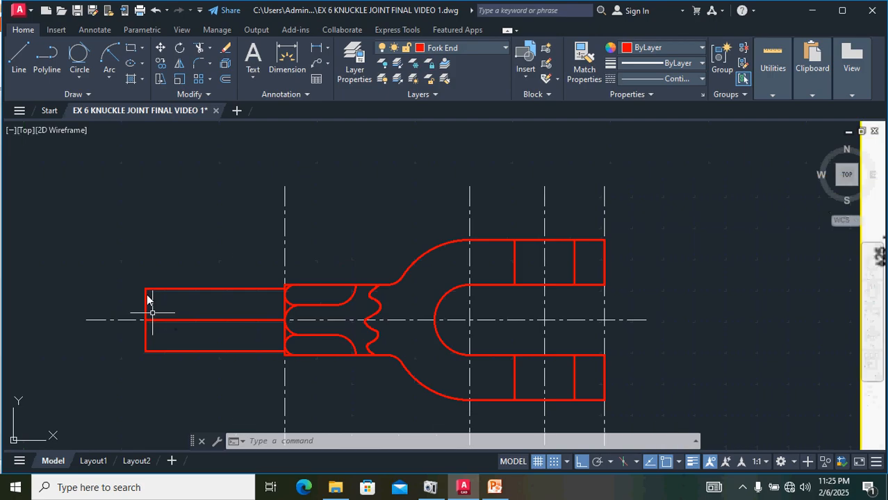
click(111, 78)
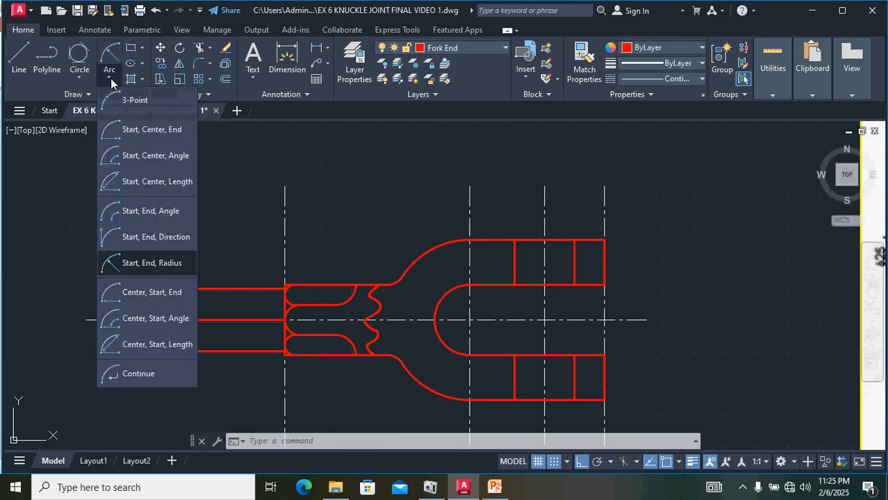
click(142, 265)
scroll(143, 276, up, 3)
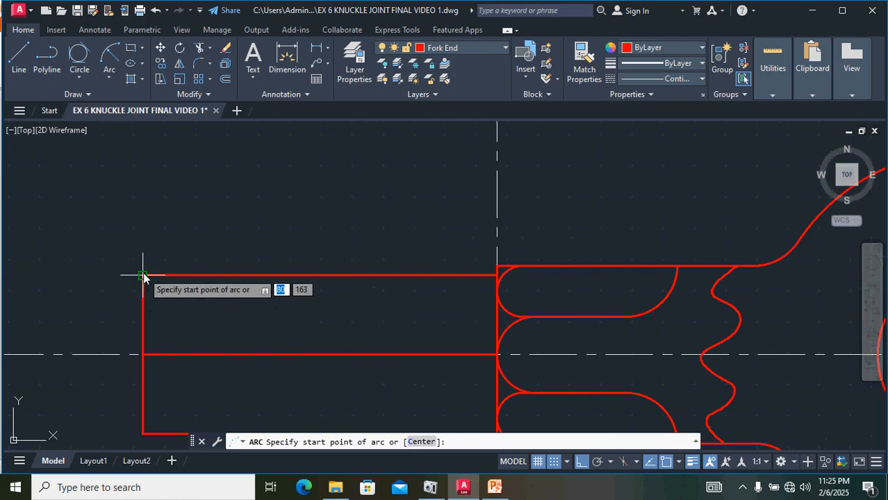
click(142, 276)
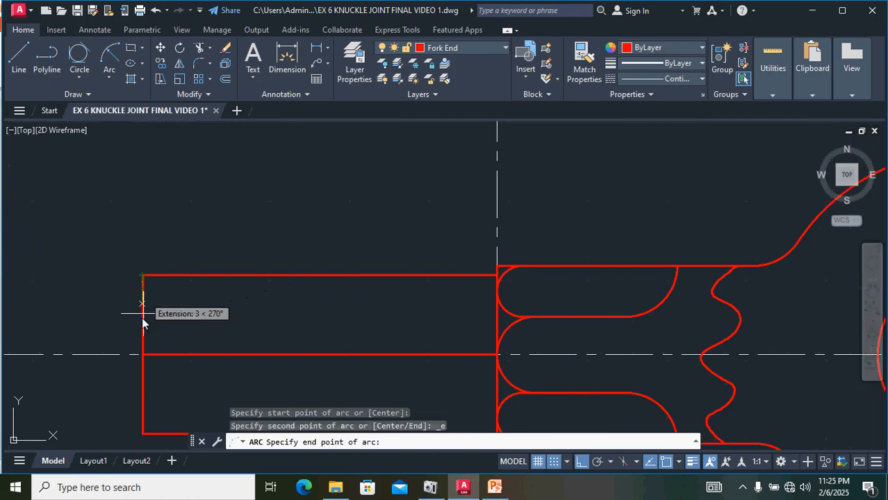
click(142, 354)
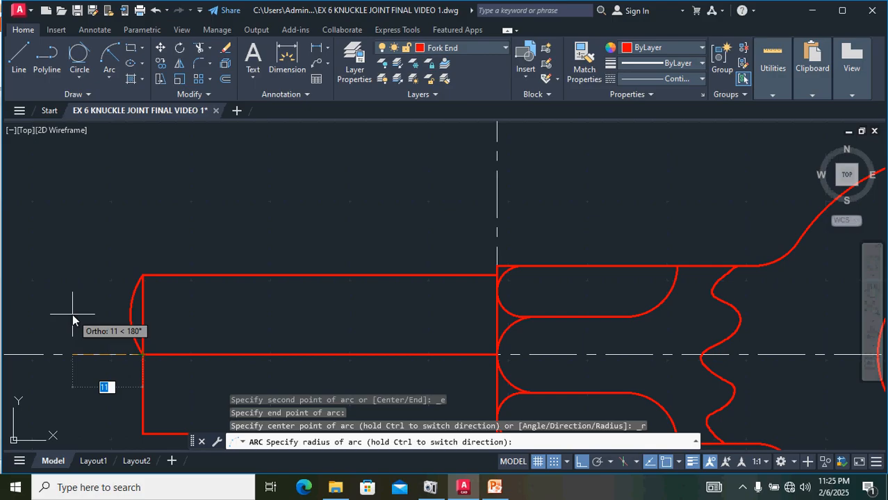
text(12)
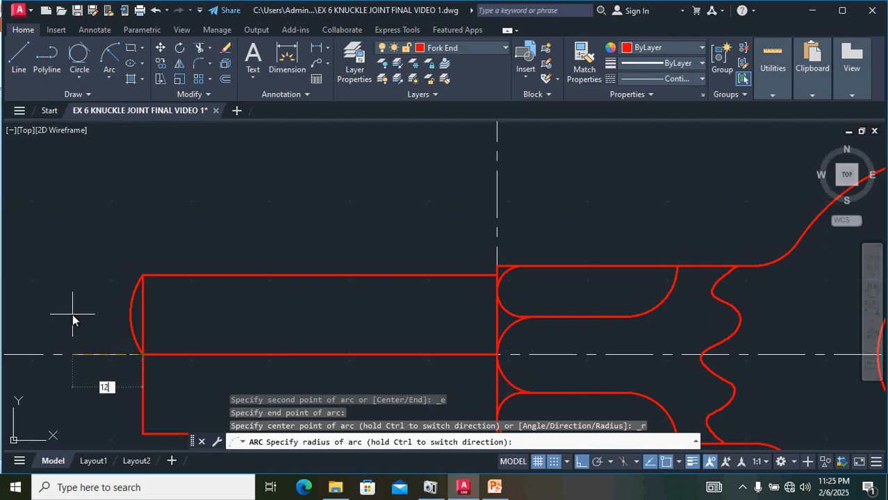
text(.5)
key(Return)
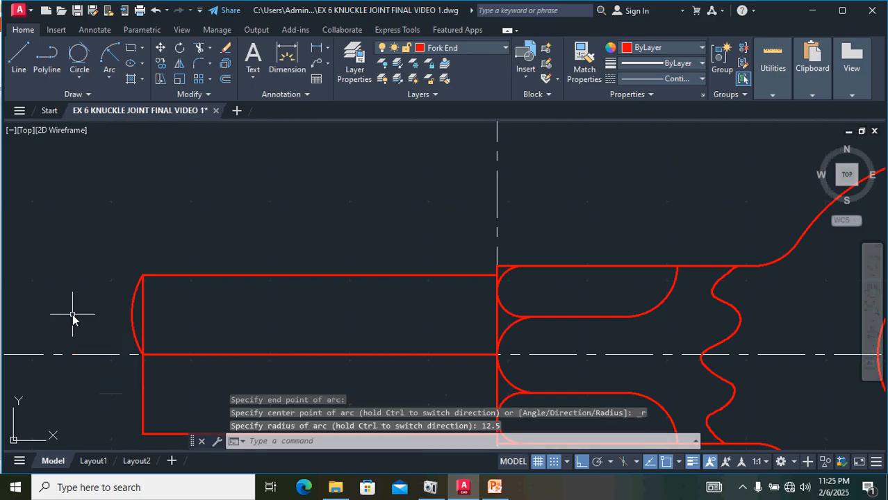
Step: Mirror the arc about the rod's left end line, keeping the original
click(137, 306)
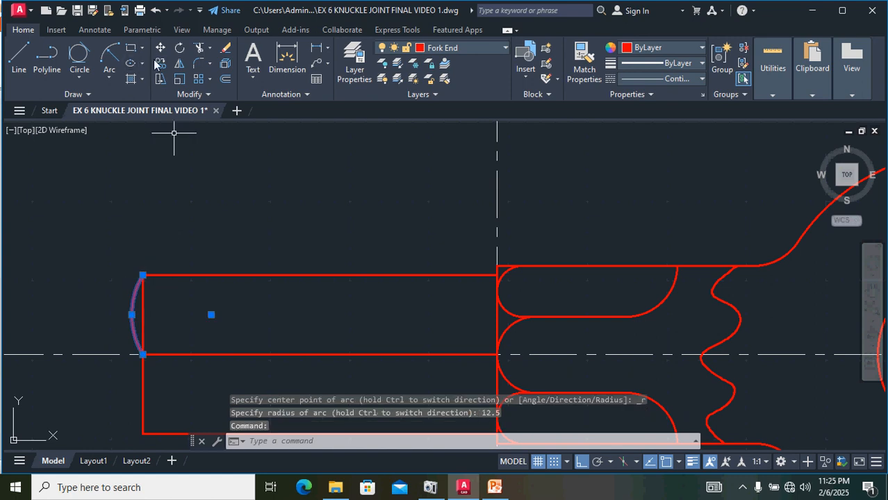
click(178, 65)
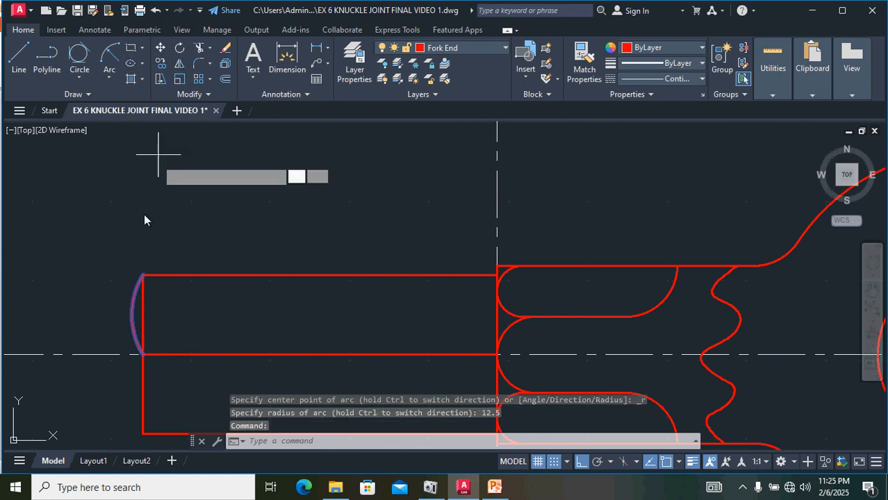
click(143, 276)
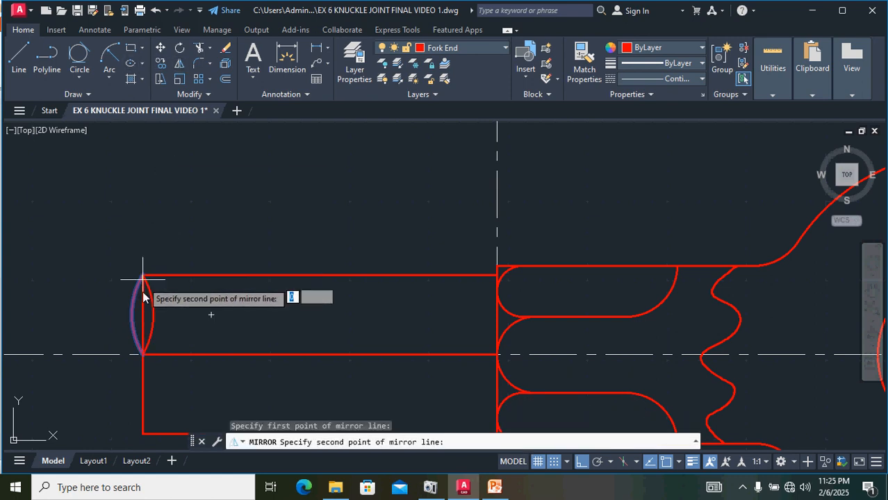
click(144, 356)
key(Return)
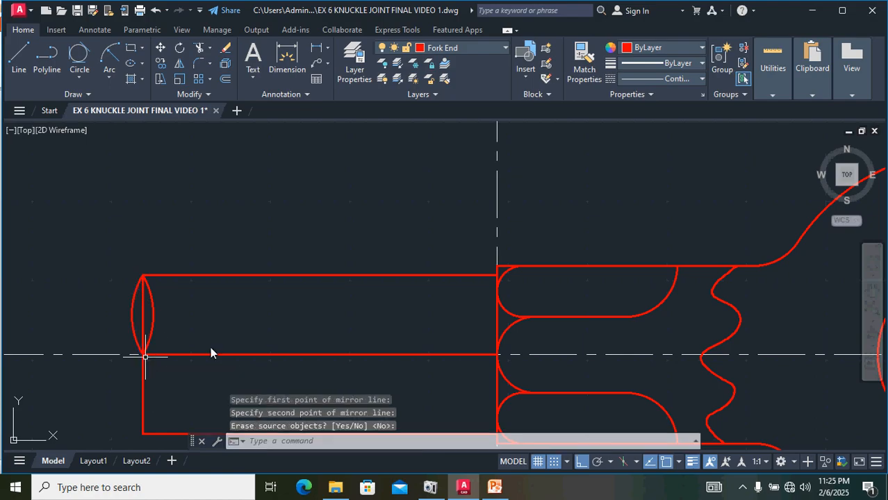
Step: Mirror both arcs about the horizontal centre line to the rod's lower half, keeping the originals
click(138, 314)
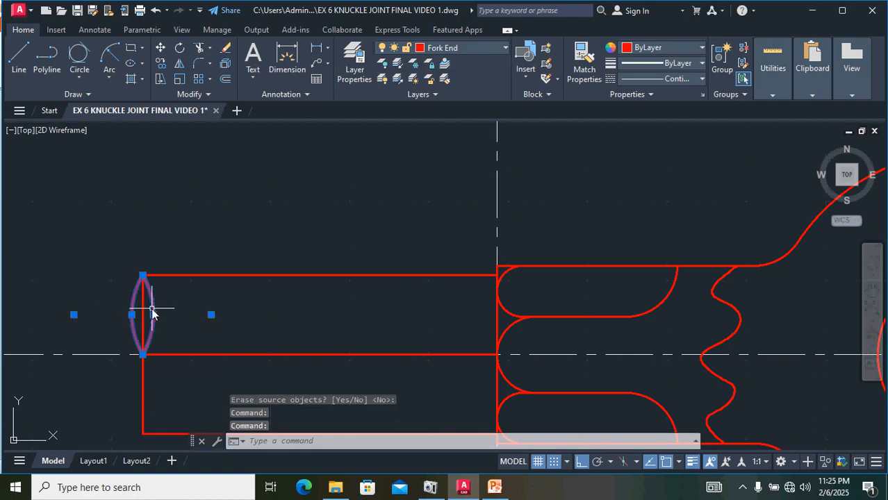
click(179, 64)
click(74, 355)
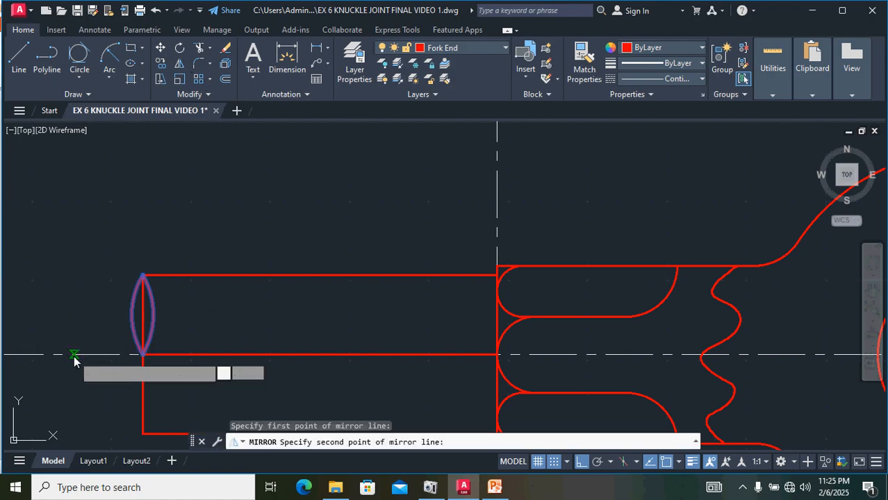
click(246, 357)
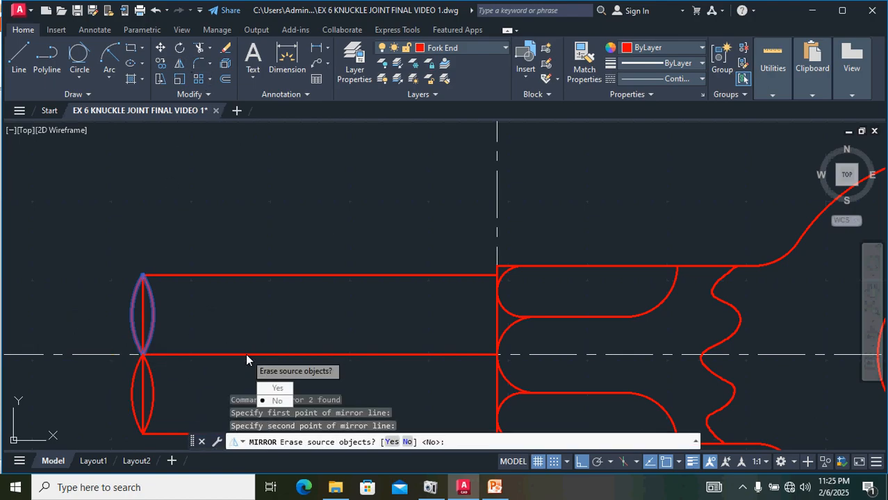
key(Return)
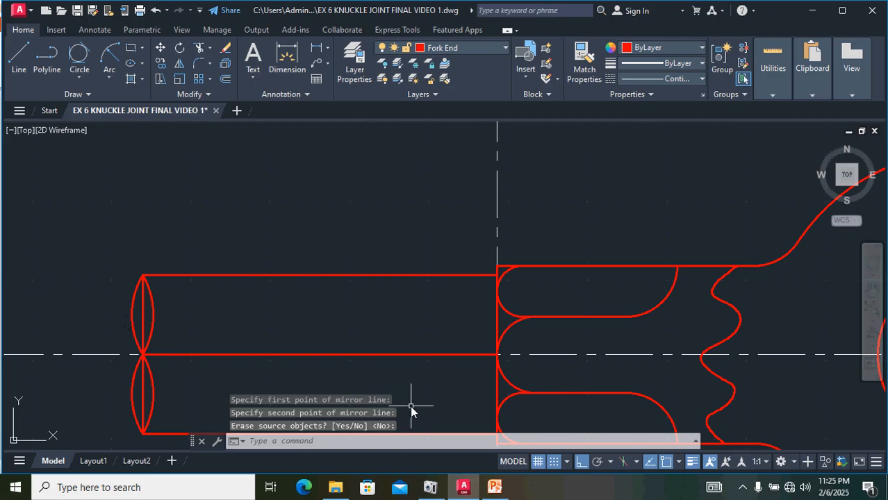
scroll(410, 410, down, 4)
middle_drag(654, 358, 358, 224)
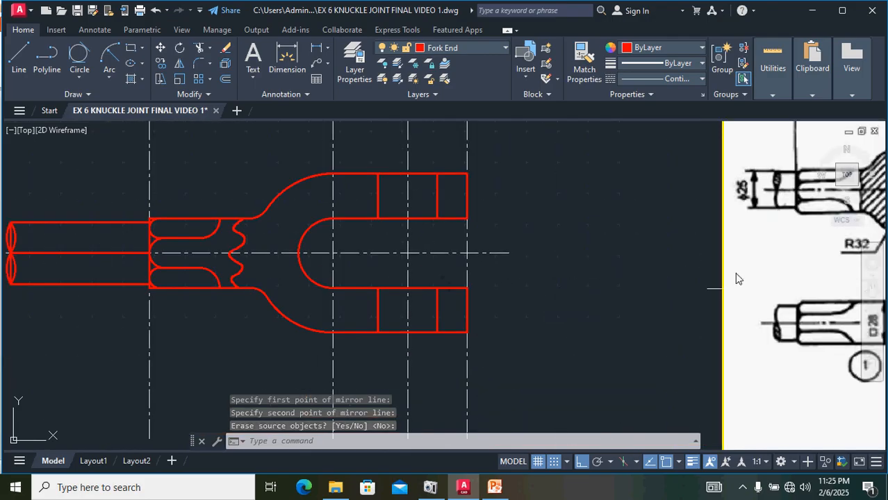
Step: Delete the inner arc and the end line segment from the rod's lower half
scroll(786, 182, up, 2)
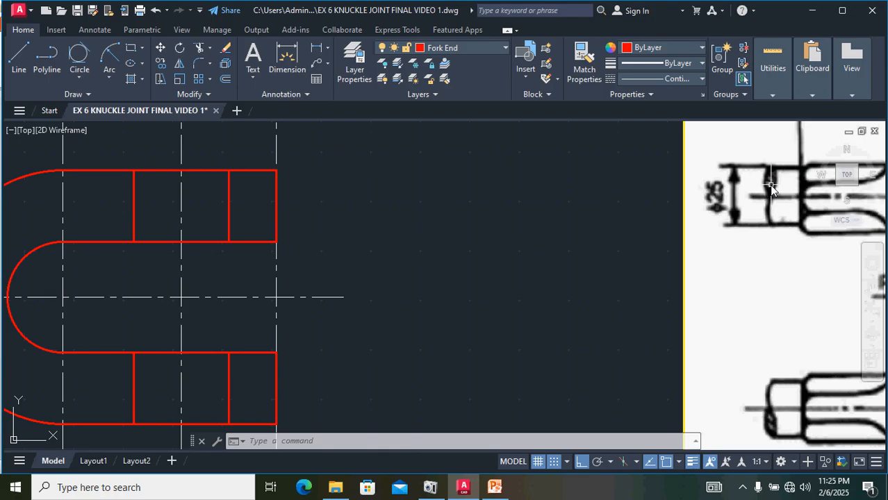
scroll(397, 282, down, 2)
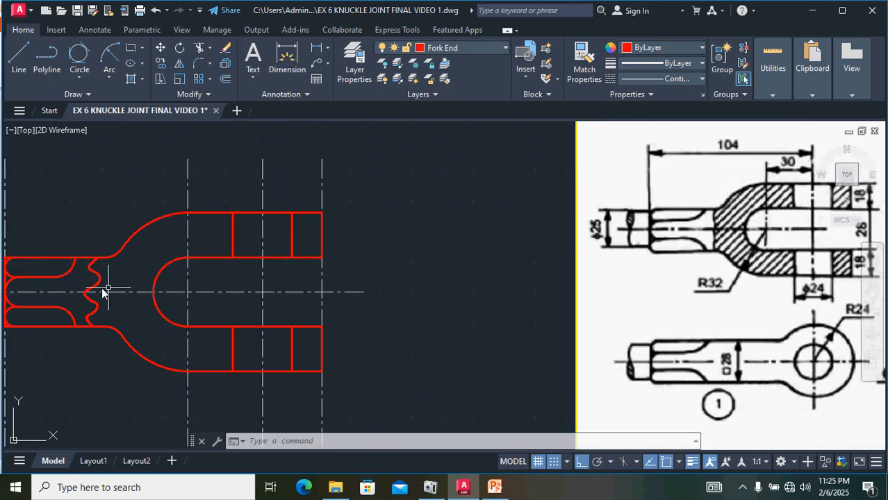
middle_drag(109, 287, 373, 327)
scroll(125, 357, up, 4)
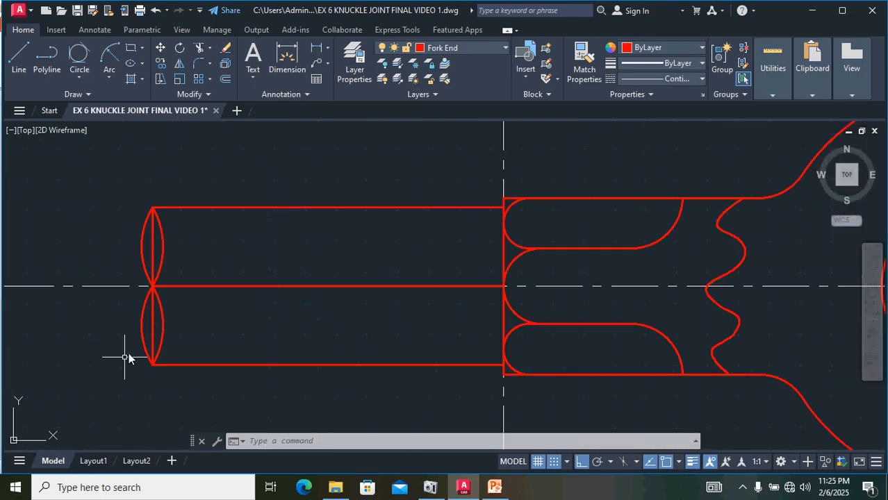
click(160, 310)
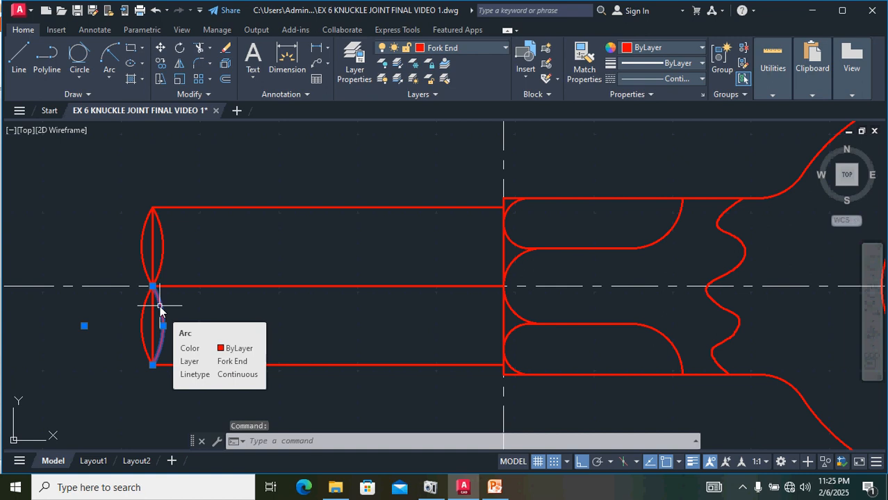
key(Delete)
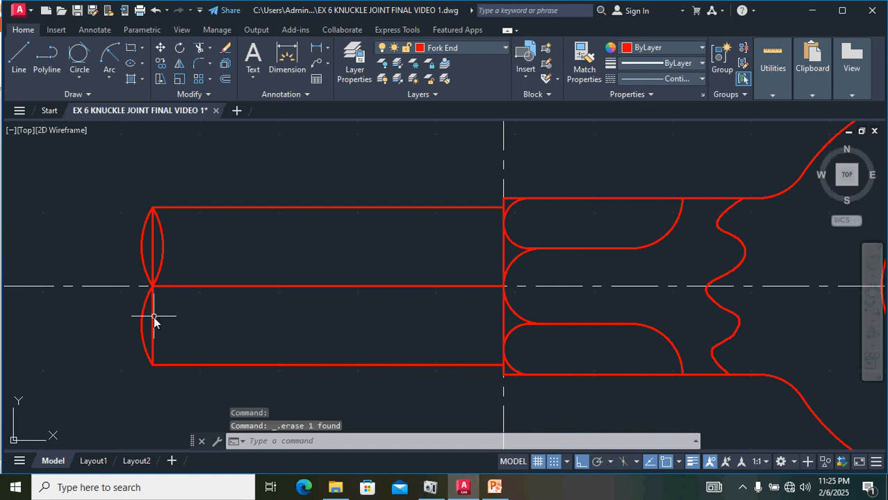
click(154, 321)
key(Delete)
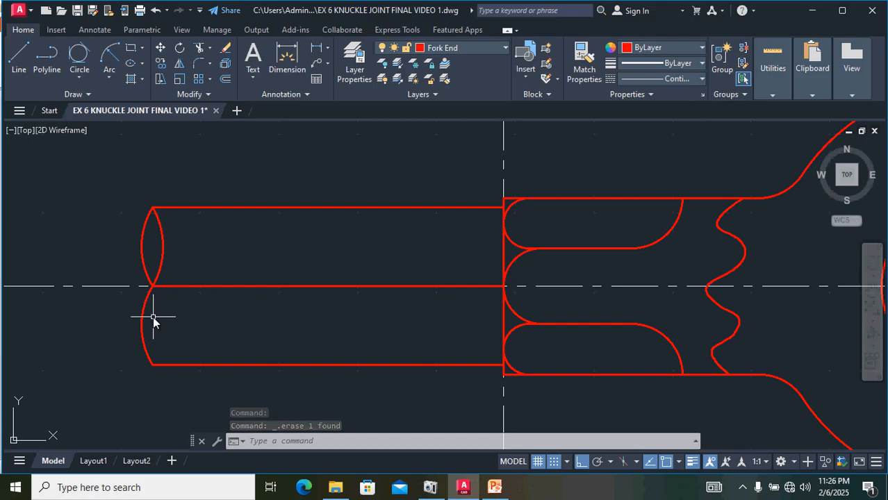
Step: Turn off the CENTER LINE layer
scroll(351, 358, down, 3)
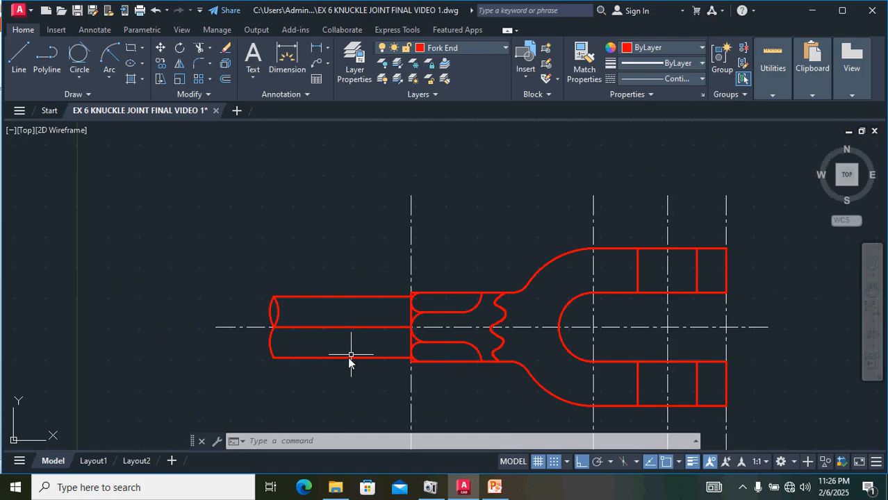
mouse_move(488, 326)
middle_down()
mouse_move(425, 311)
mouse_move(276, 310)
middle_up()
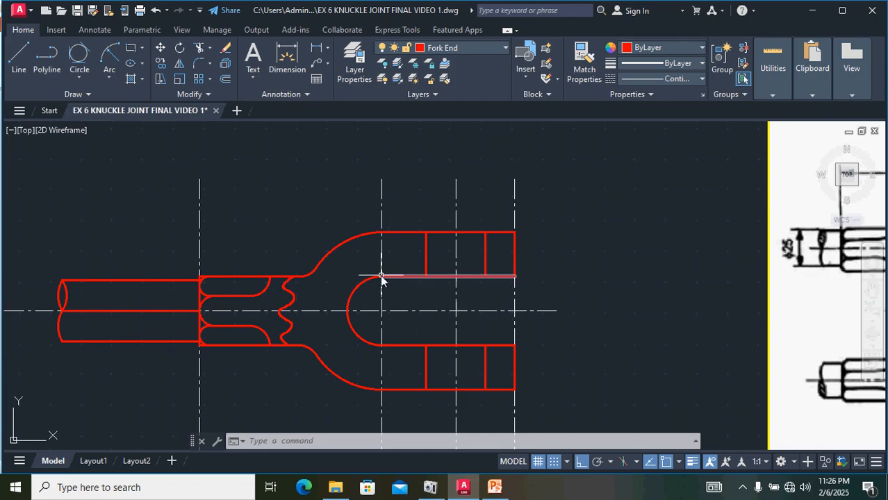
scroll(382, 276, down, 2)
middle_drag(551, 294, 512, 301)
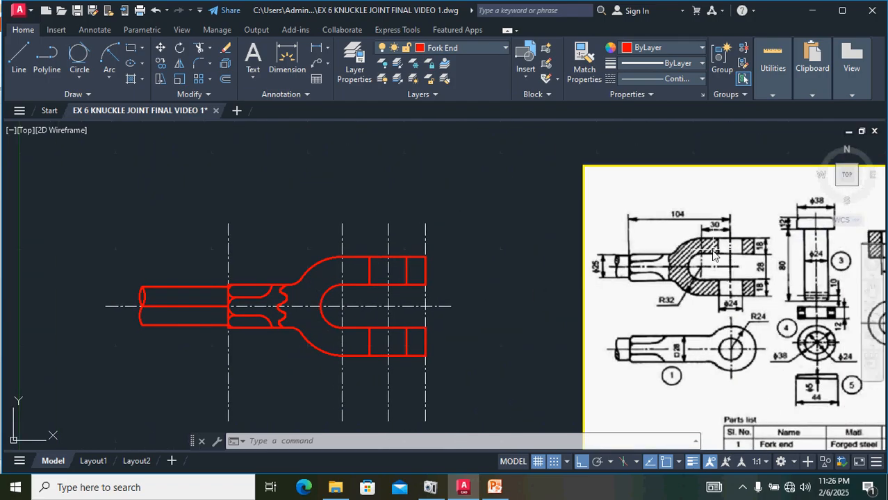
scroll(712, 256, up, 2)
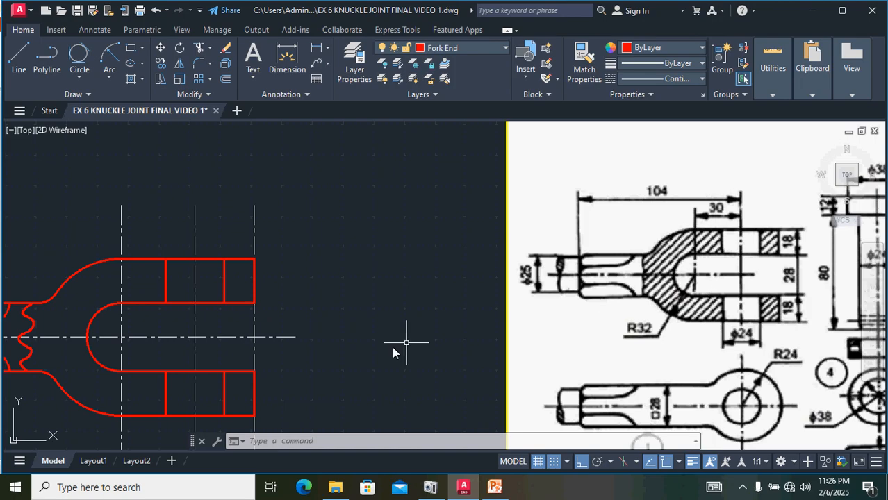
mouse_move(382, 353)
middle_down()
mouse_move(399, 351)
mouse_move(464, 296)
middle_up()
scroll(464, 295, down, 2)
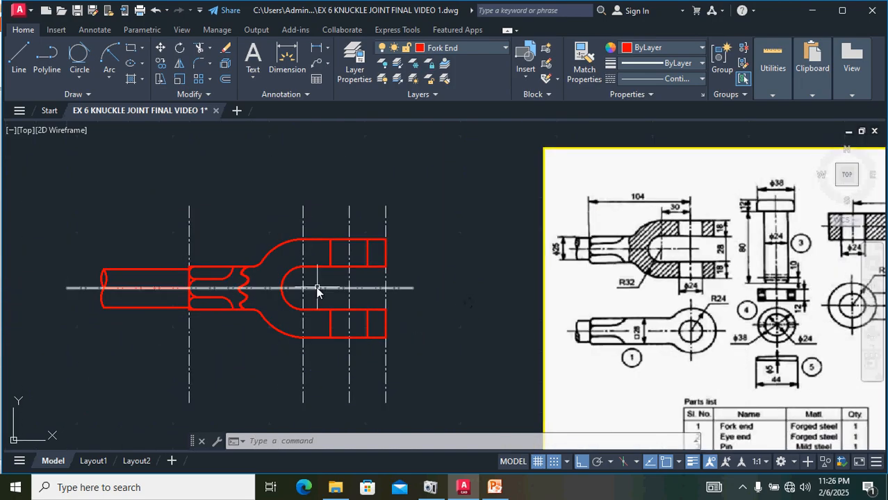
click(506, 47)
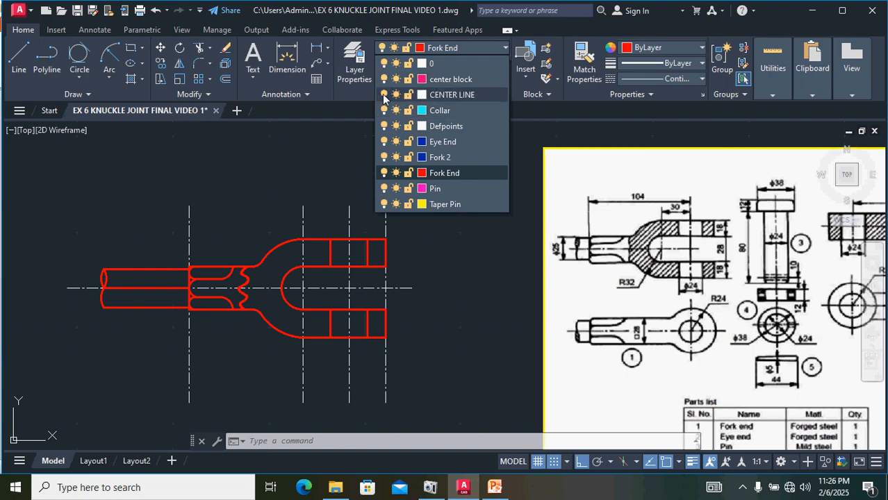
click(385, 95)
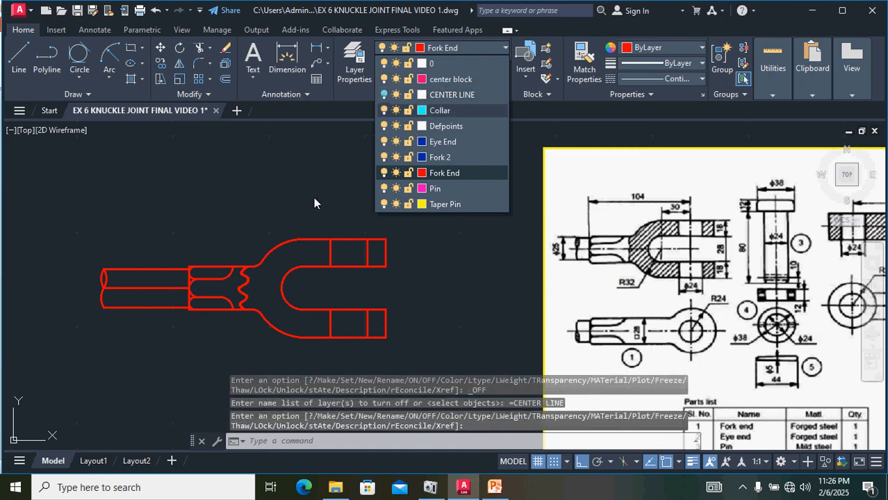
click(259, 160)
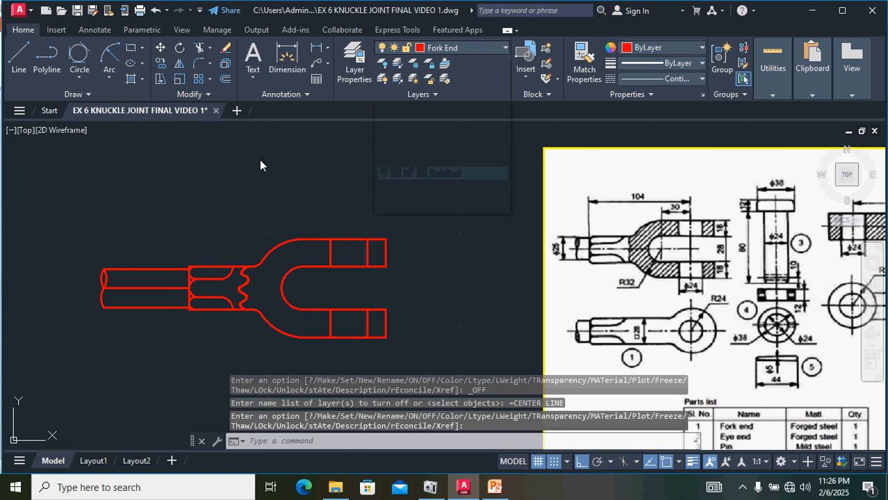
Step: Try hatching the fork body and upper lug with ANSI31, then undo the hatch
click(130, 82)
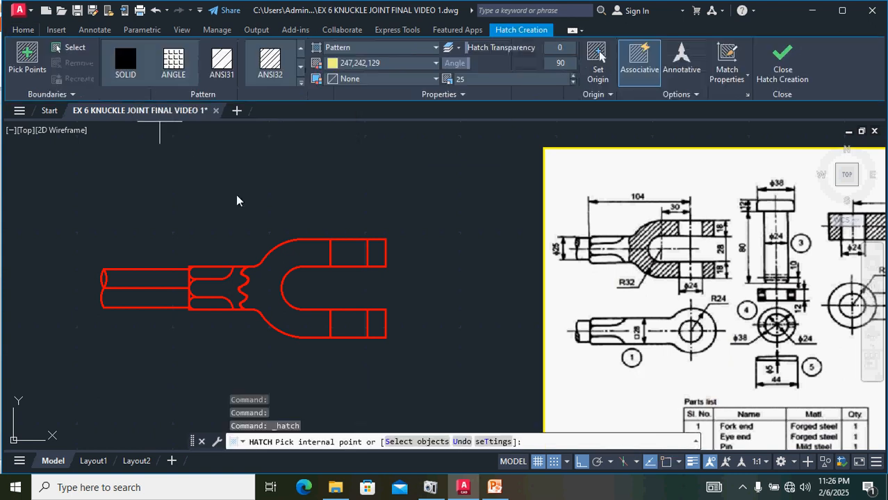
click(279, 275)
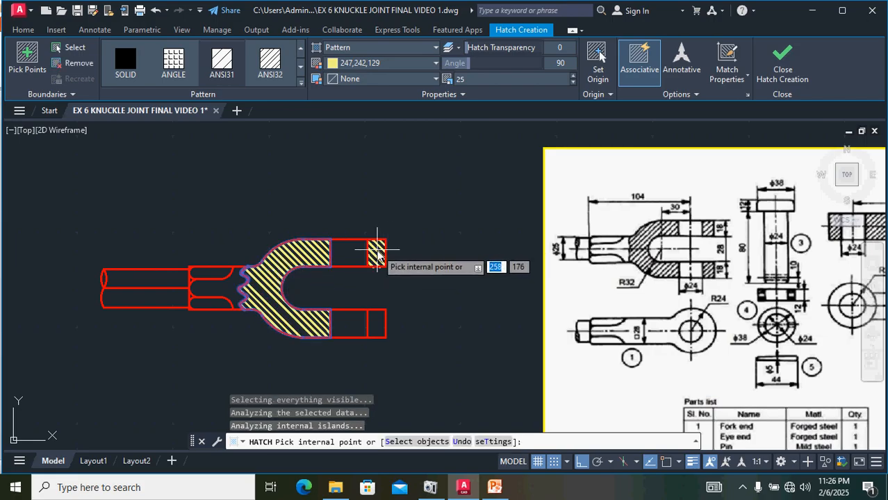
click(378, 250)
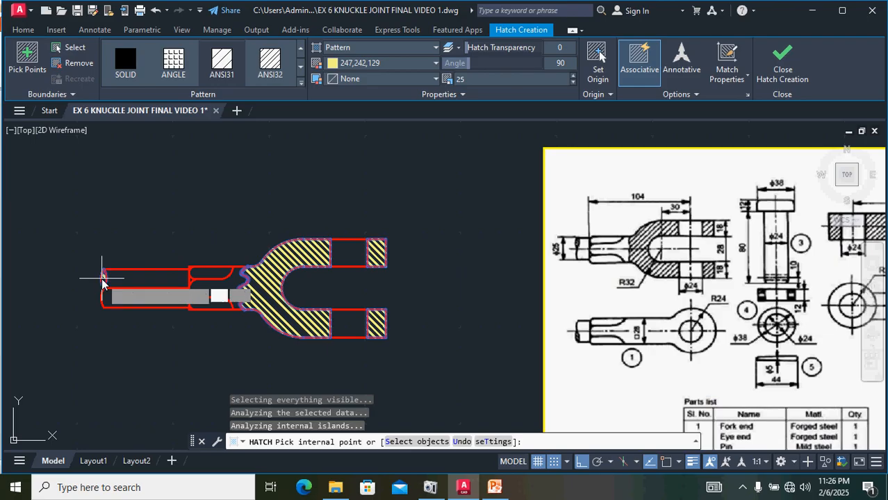
scroll(314, 222, up, 2)
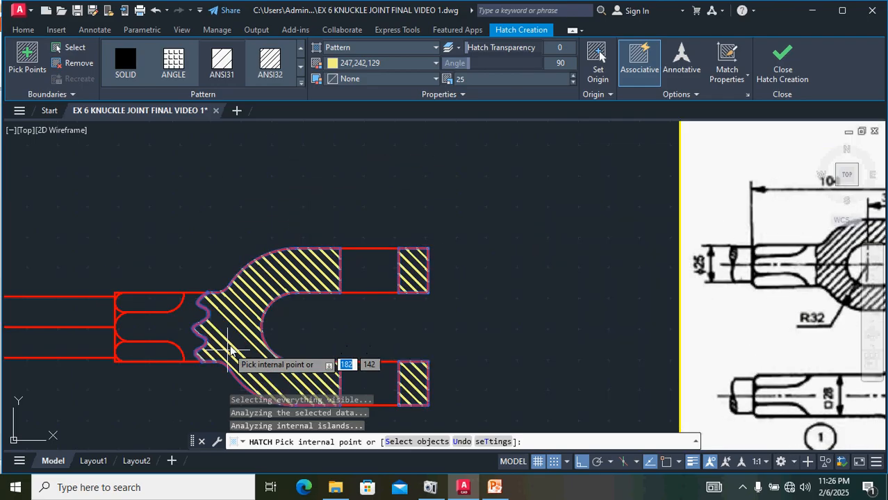
click(227, 68)
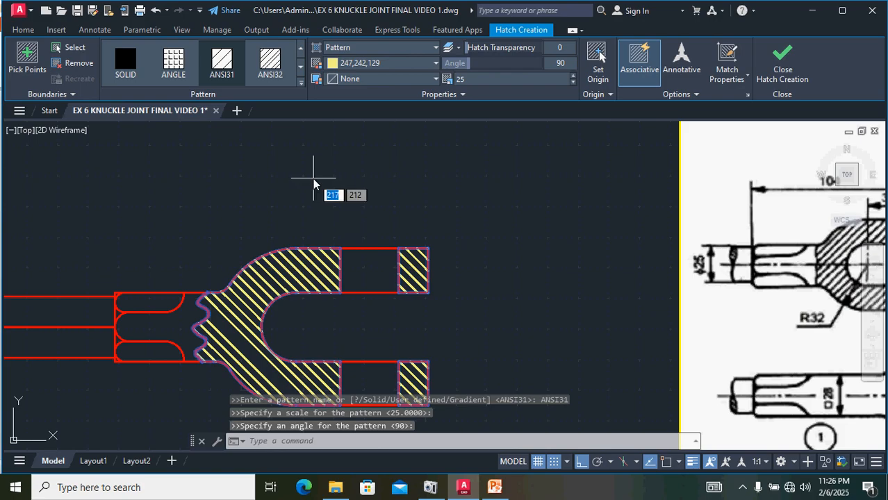
key(Escape)
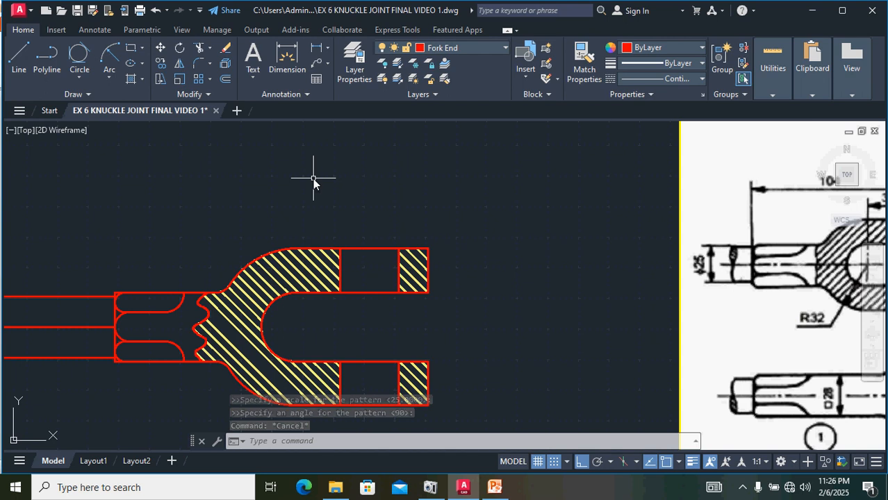
key(ctrl+z)
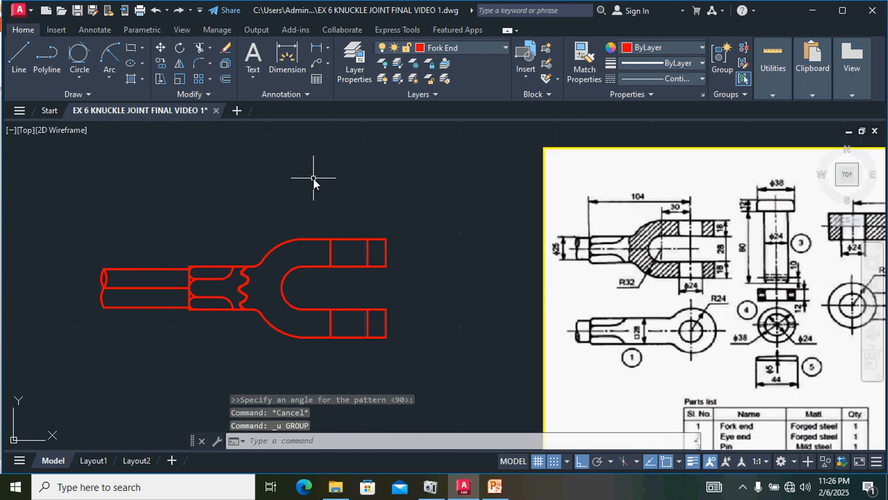
Step: Start a hatch and pick both lugs, the fork body and the rod's left end lens as areas
click(134, 78)
click(374, 263)
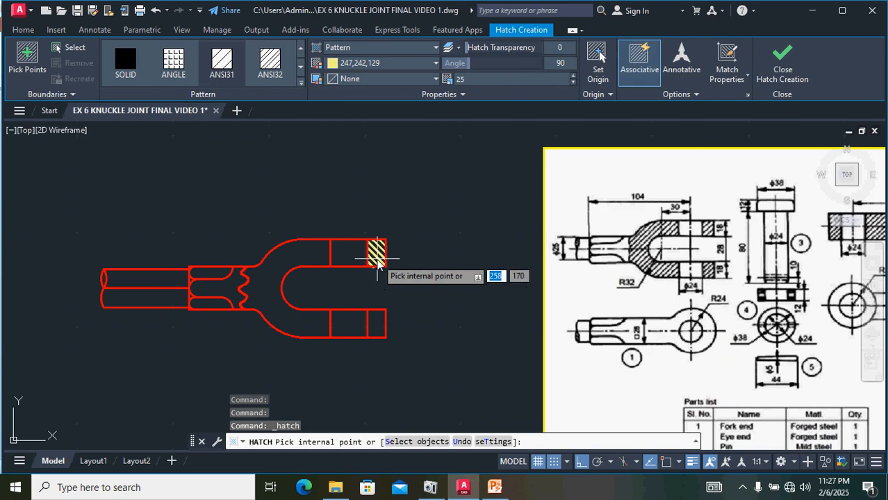
click(378, 327)
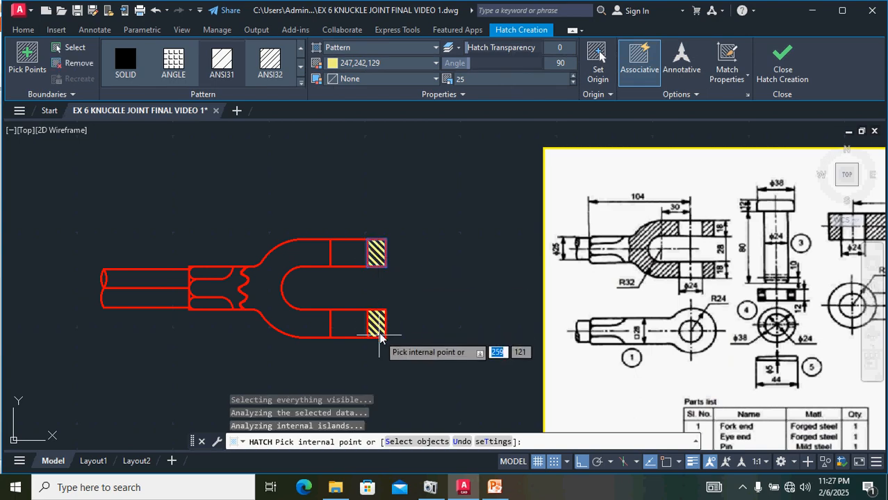
click(305, 316)
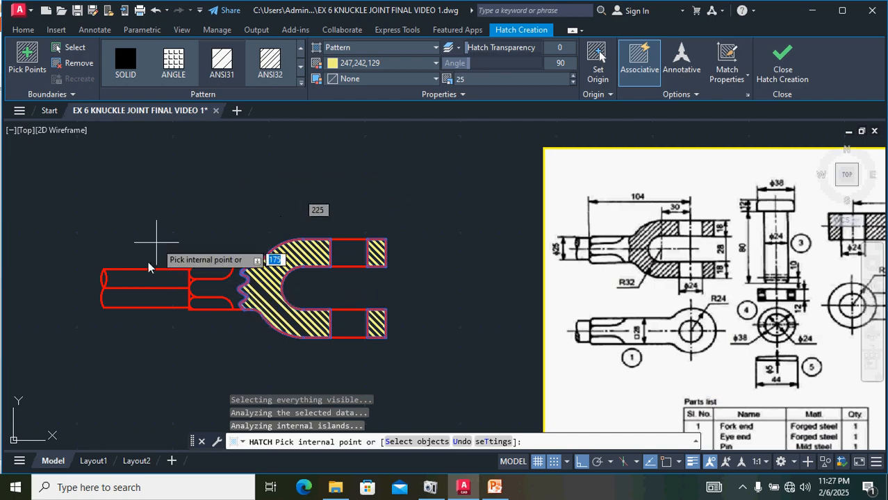
click(104, 278)
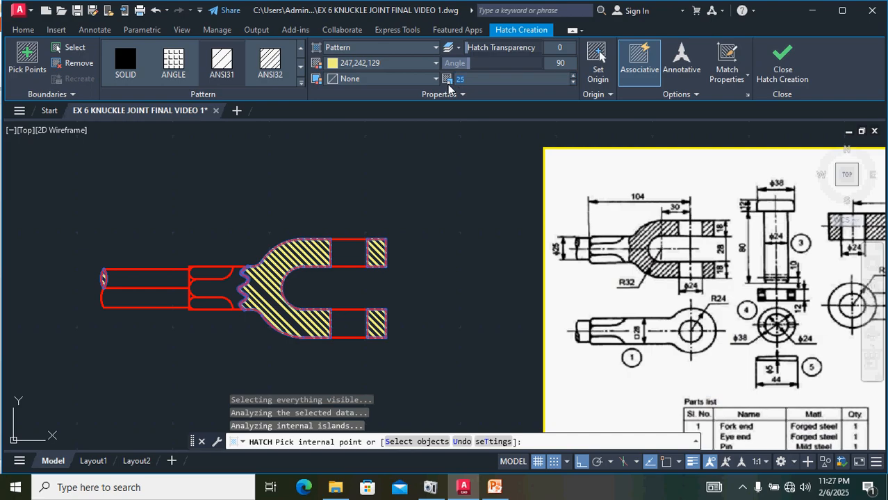
text(183)
Step: Switch the hatch pattern to ANSI32
scroll(262, 318, up, 4)
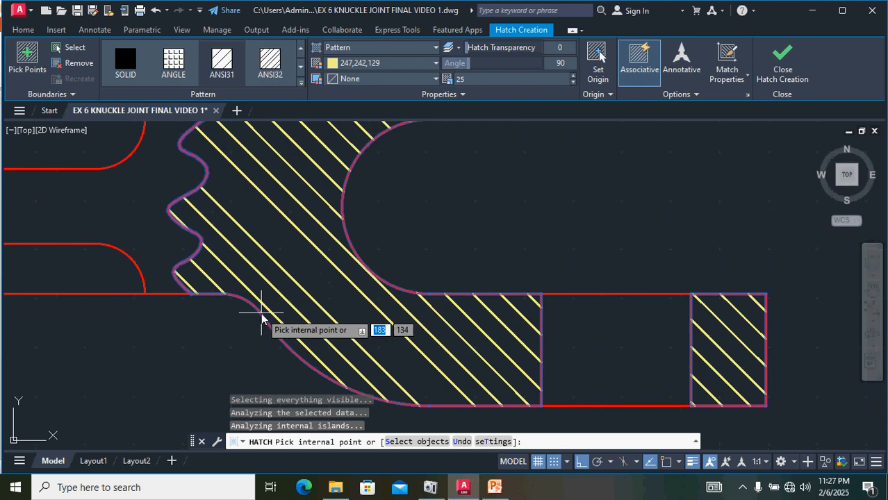
scroll(263, 312, up, 4)
scroll(264, 313, down, 4)
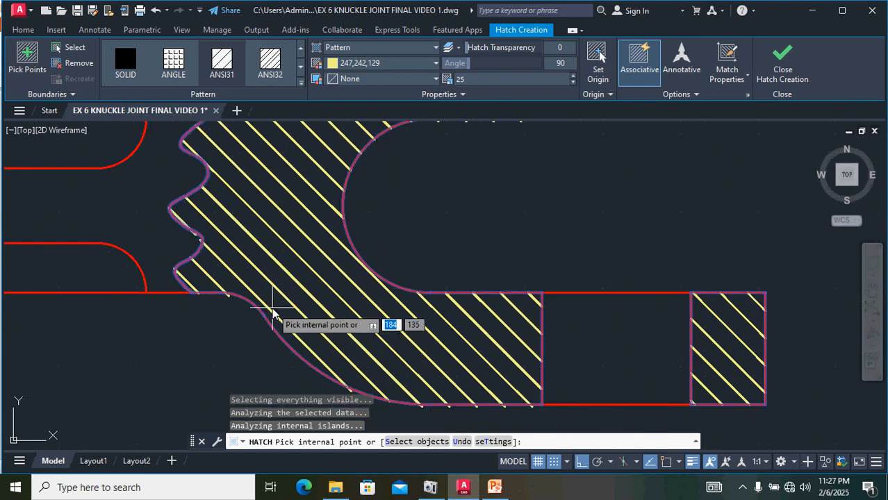
scroll(299, 306, down, 3)
scroll(324, 283, up, 3)
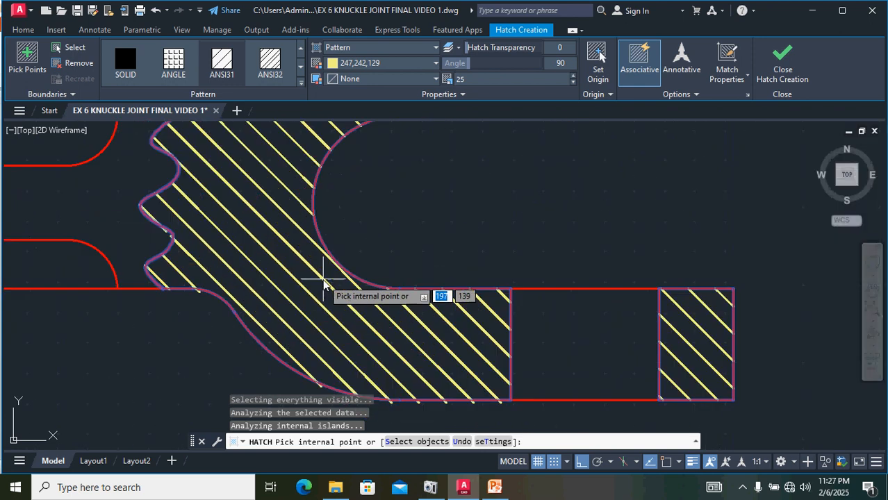
scroll(324, 283, down, 2)
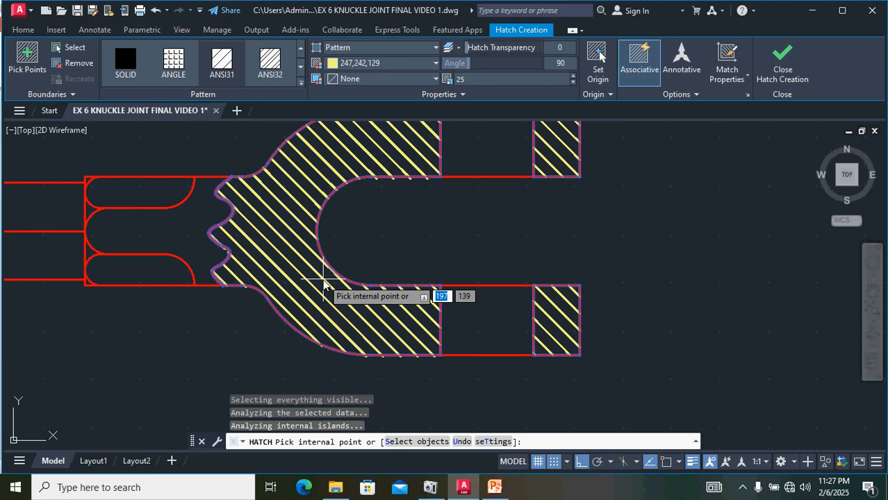
scroll(324, 283, down, 2)
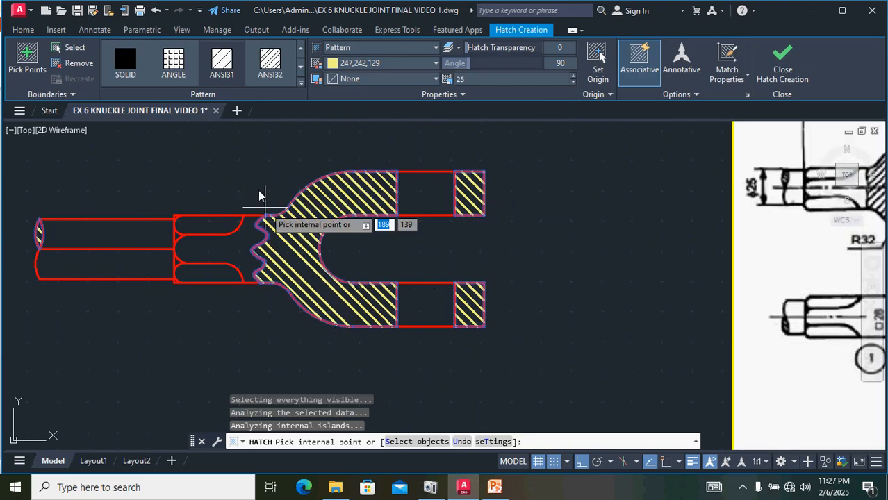
click(271, 64)
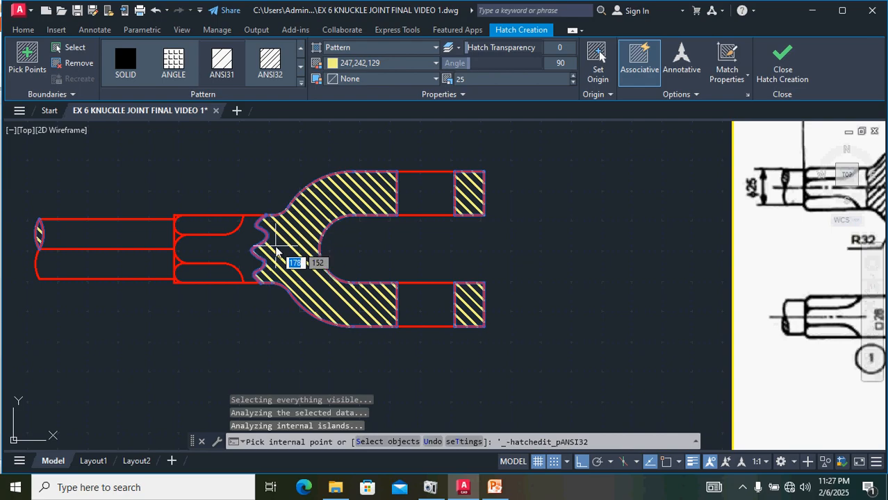
Step: Try adding the rod joint regions to the hatch boundary, undoing each extra pick
click(276, 247)
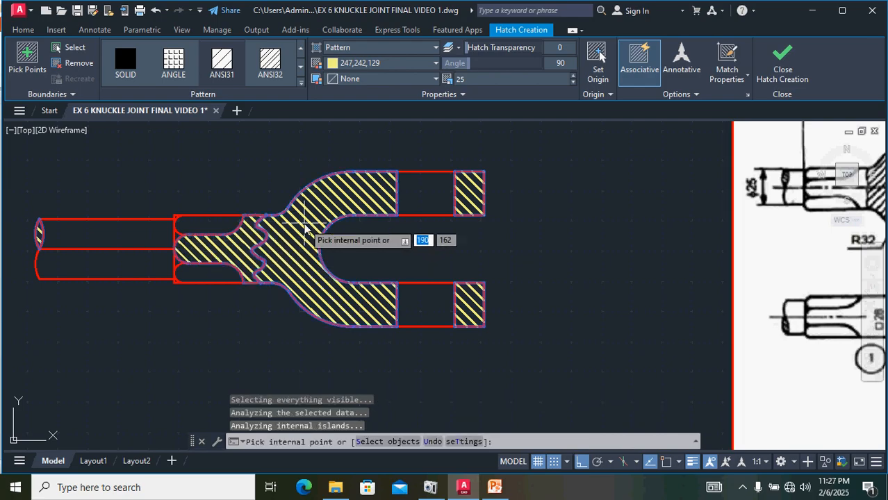
key(ctrl+z)
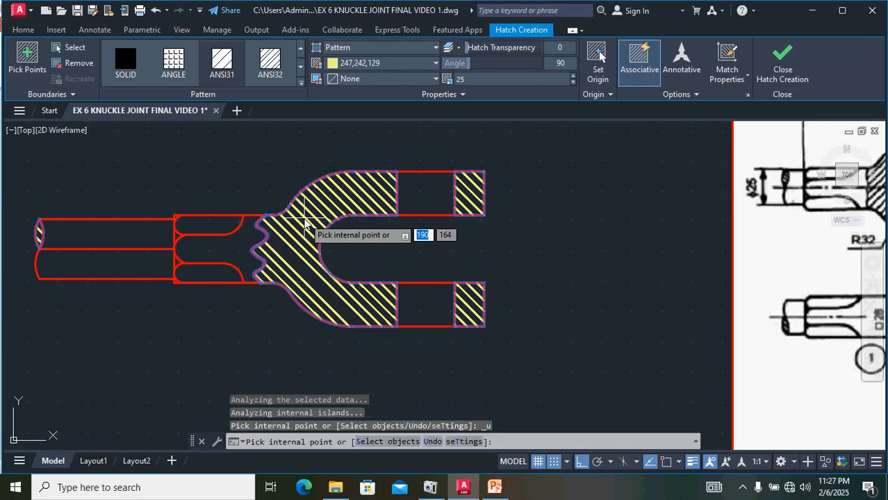
scroll(268, 239, up, 6)
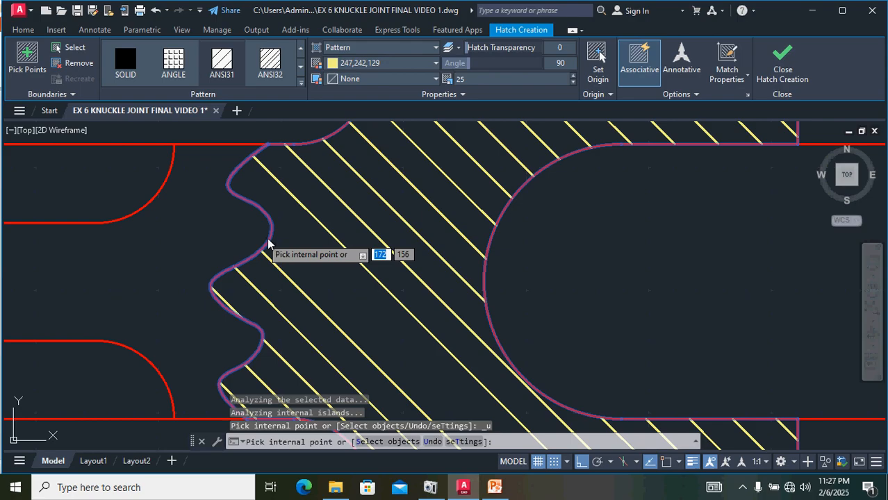
click(309, 230)
scroll(310, 230, down, 5)
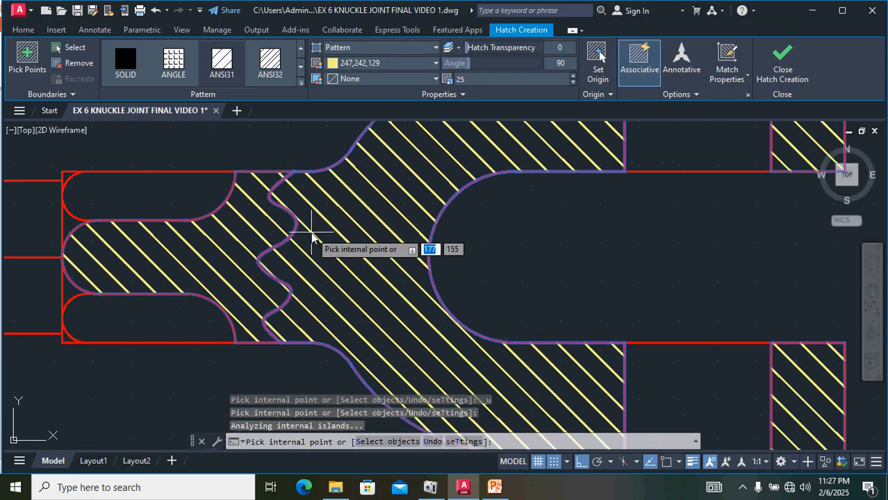
text(u)
key(Return)
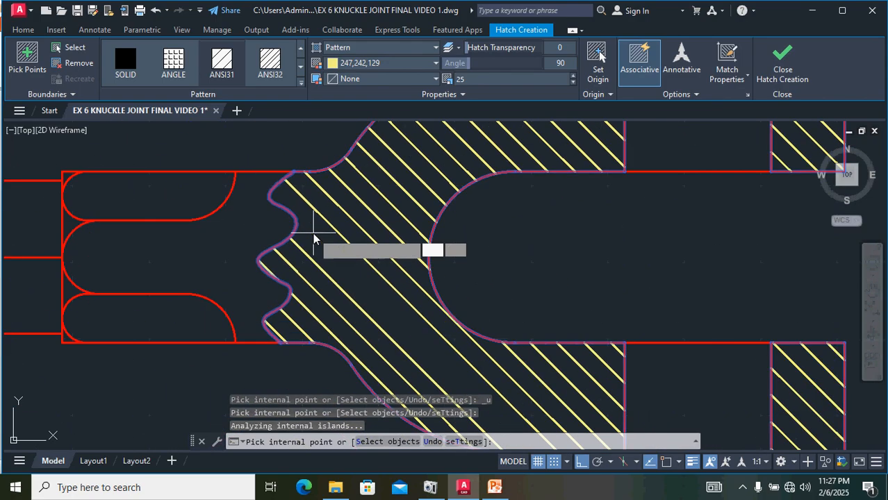
Step: Finish the ANSI32 hatch and then erase it
scroll(422, 342, down, 4)
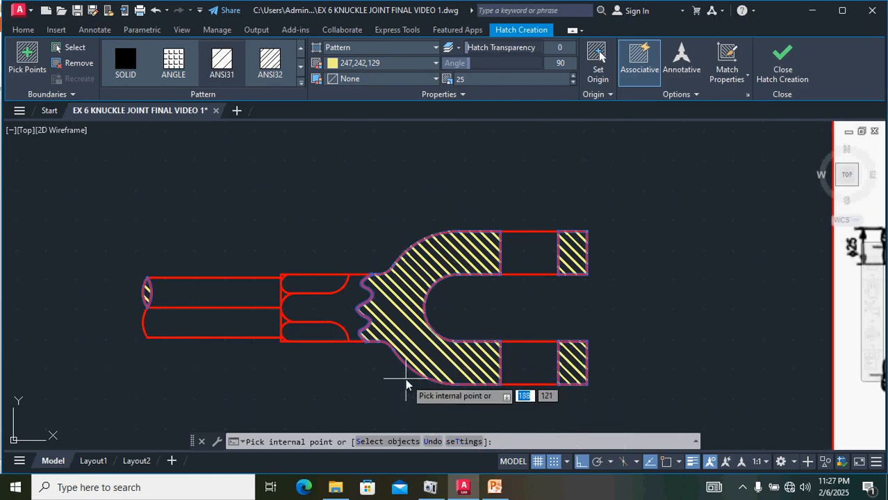
key(Return)
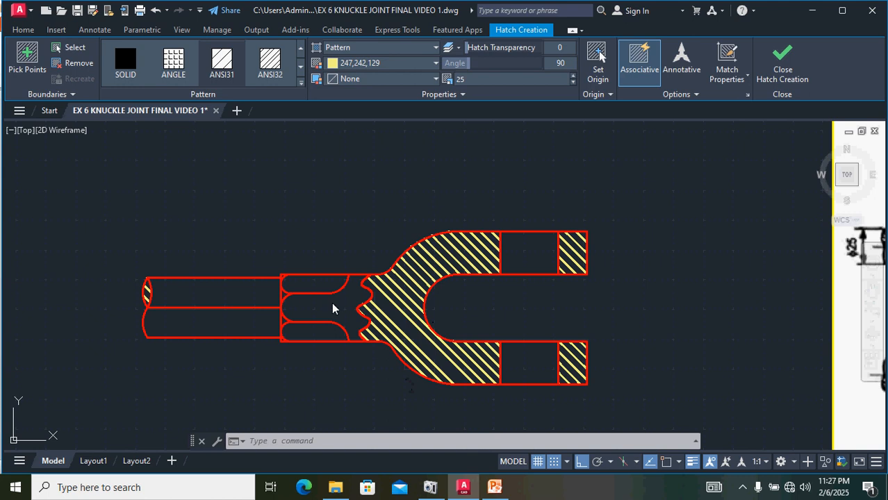
key(Escape)
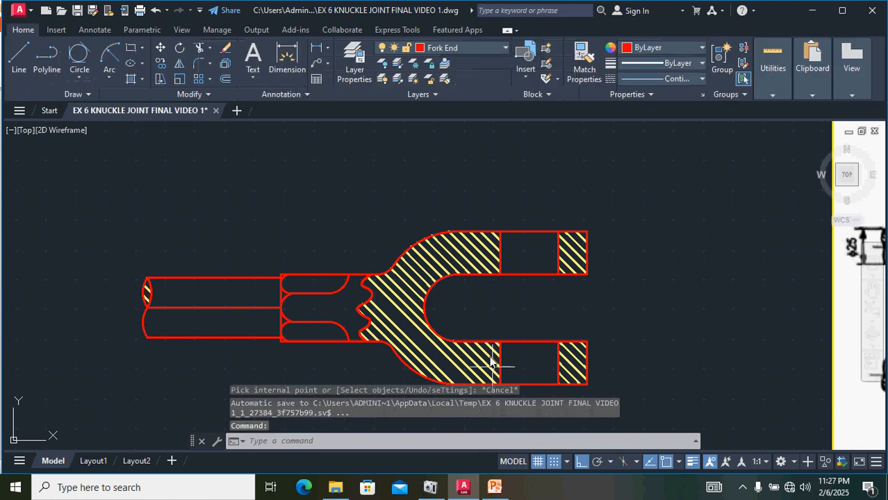
click(401, 323)
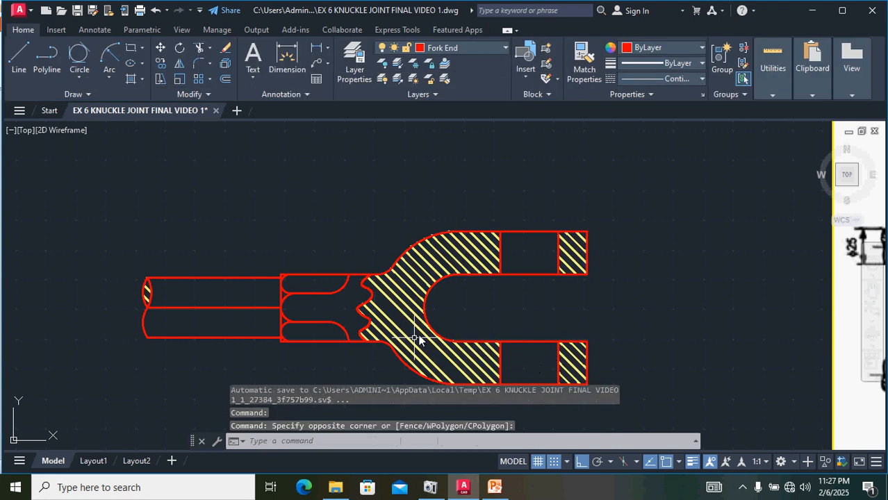
click(409, 295)
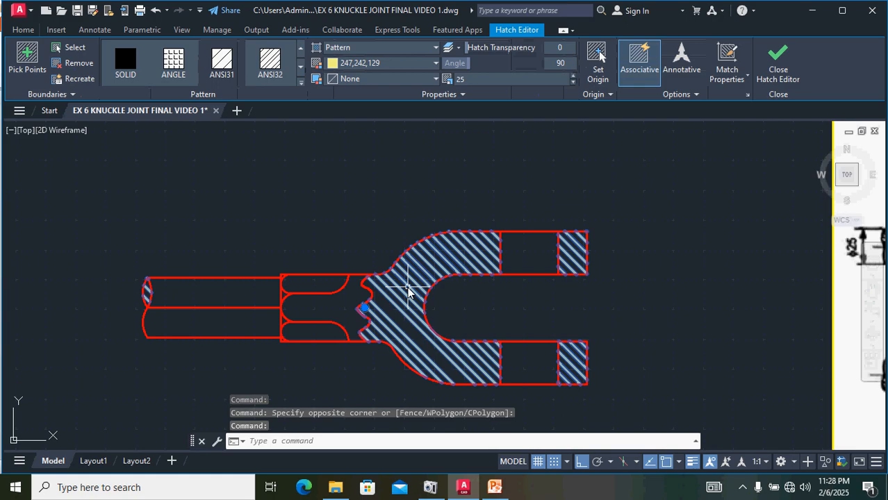
key(Delete)
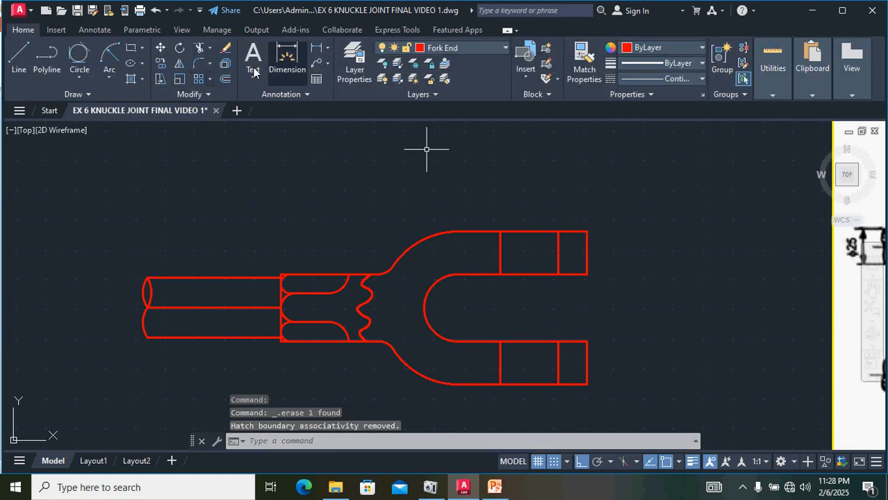
Step: Hatch the fork body, both lugs and the rod's left end lens with the ANSI31 pattern
click(134, 79)
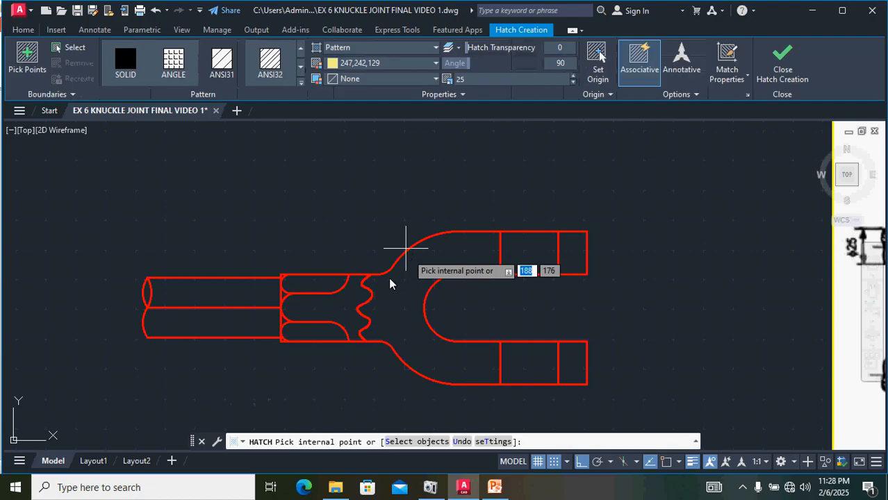
click(387, 314)
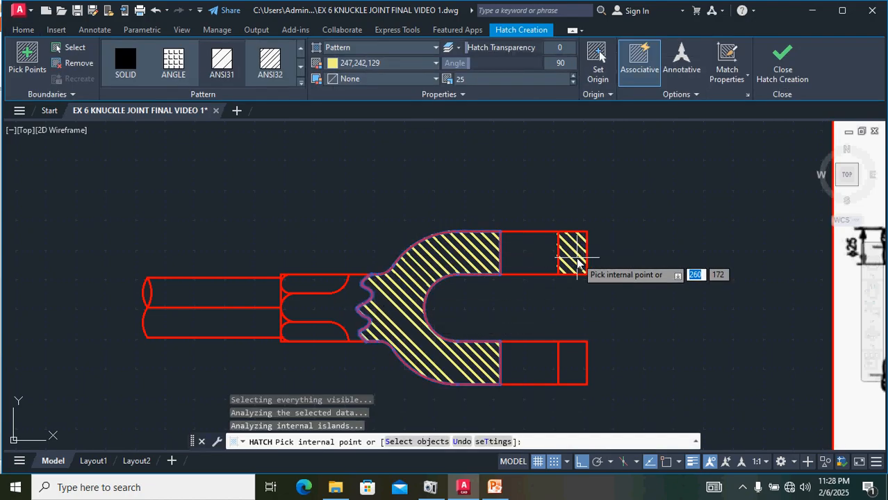
click(226, 64)
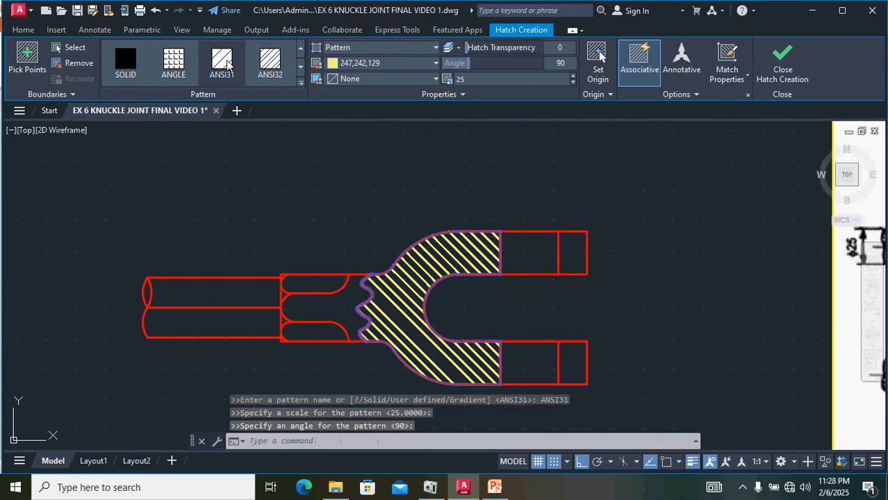
click(269, 65)
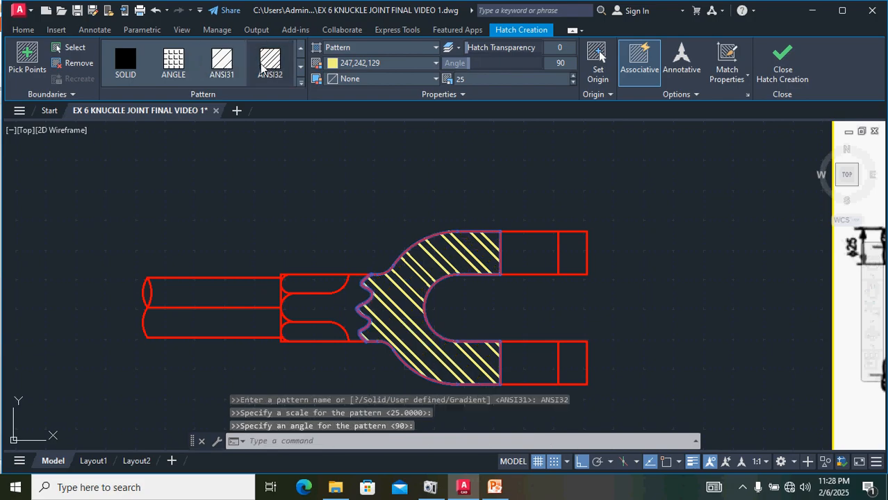
click(223, 67)
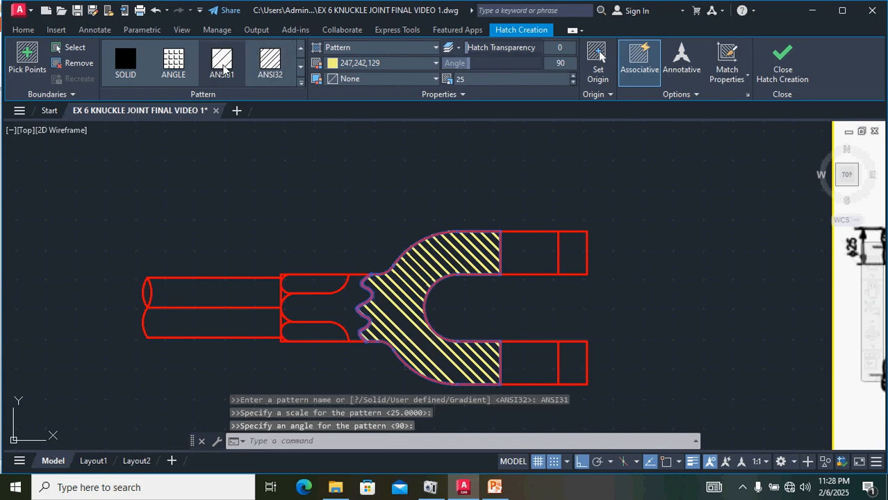
click(574, 254)
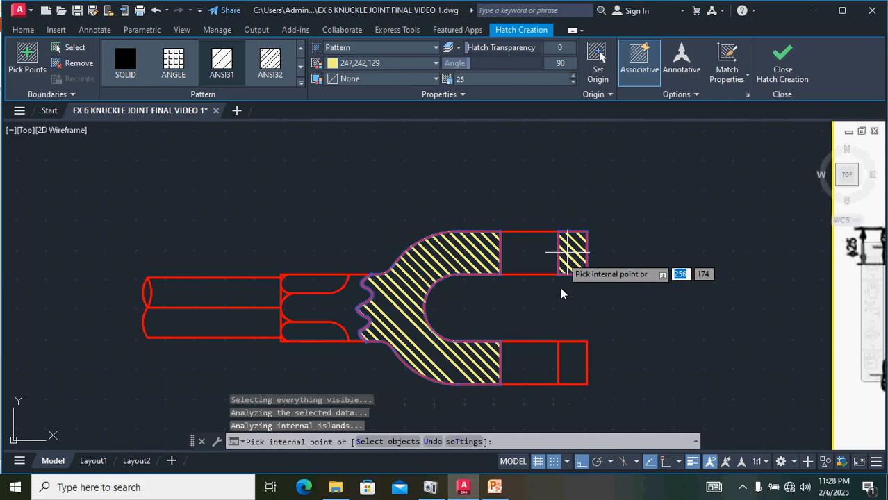
click(574, 364)
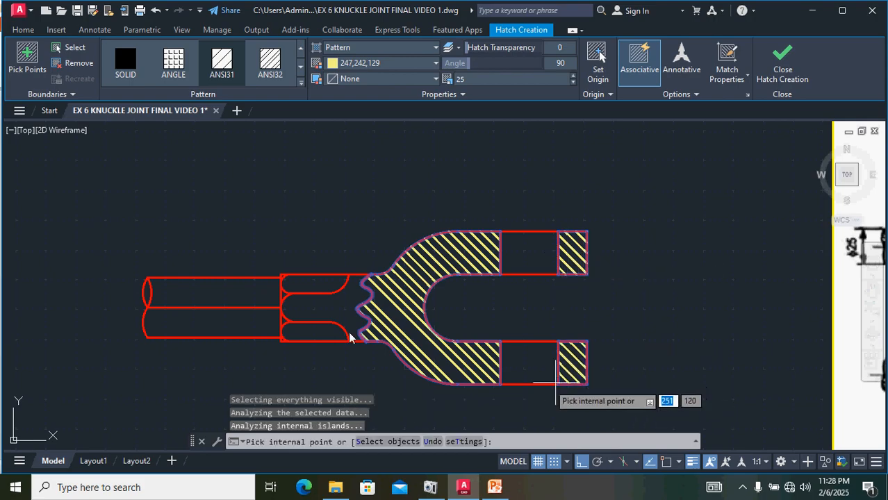
click(149, 293)
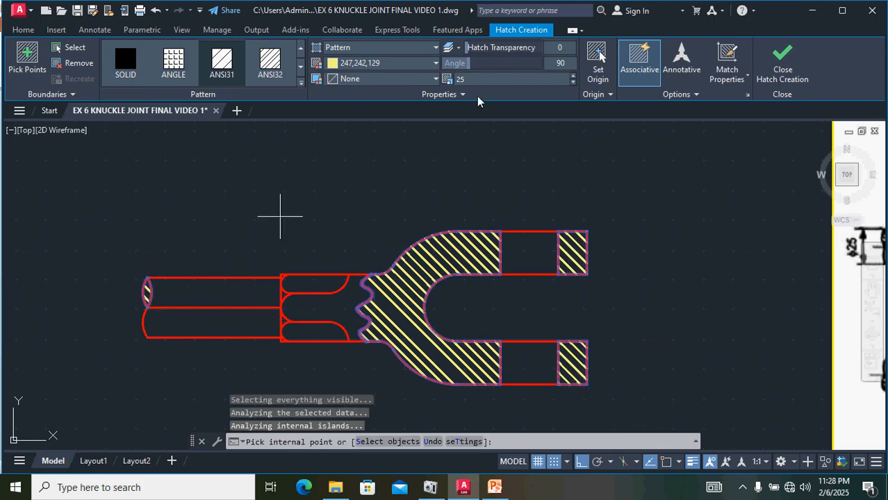
click(779, 66)
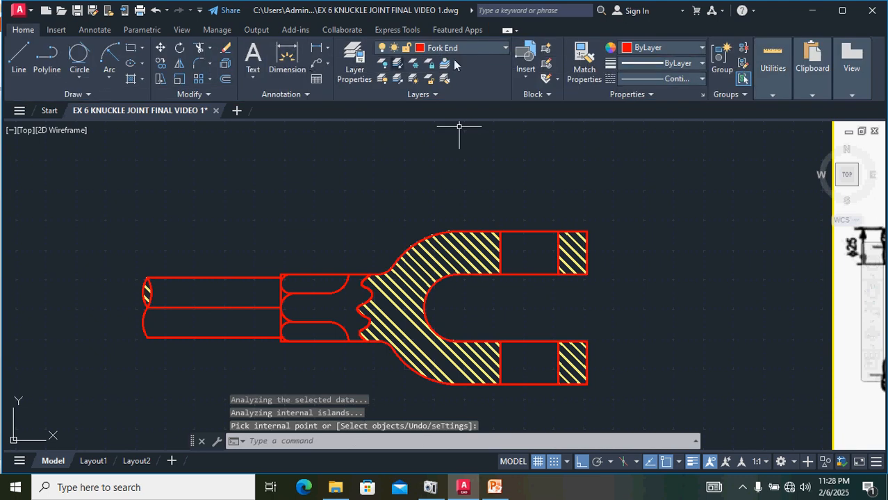
Step: Turn the CENTER LINE layer back on
click(498, 49)
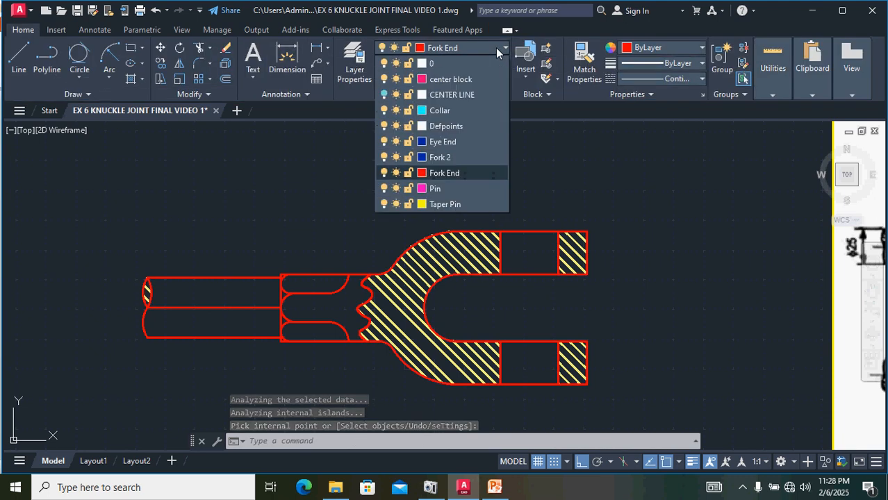
click(385, 94)
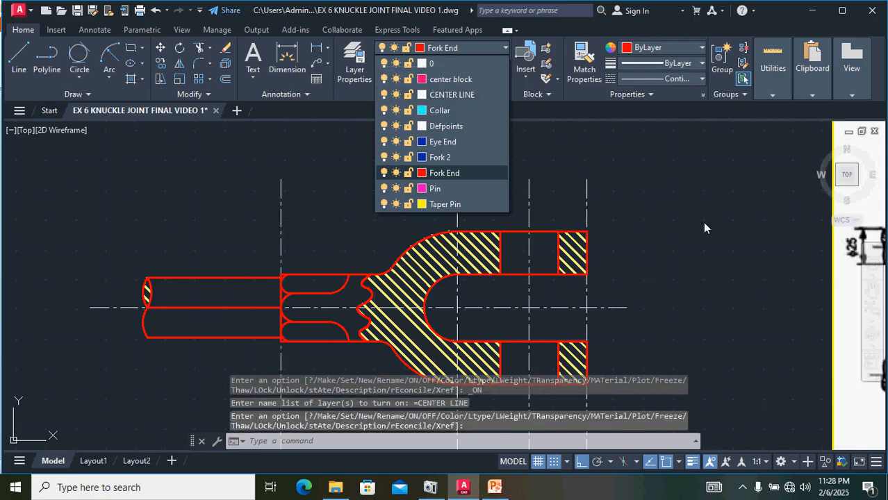
scroll(702, 222, down, 2)
Step: Erase the leftover line lying along the rod's axis
click(415, 274)
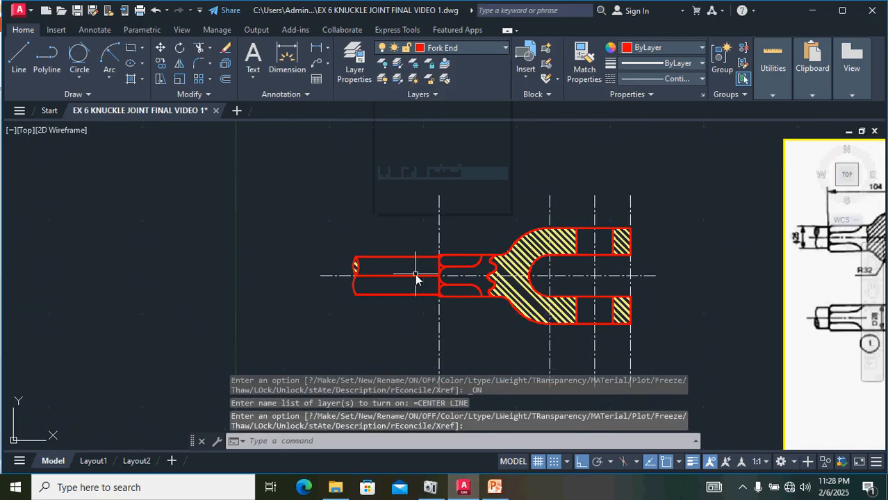
click(413, 276)
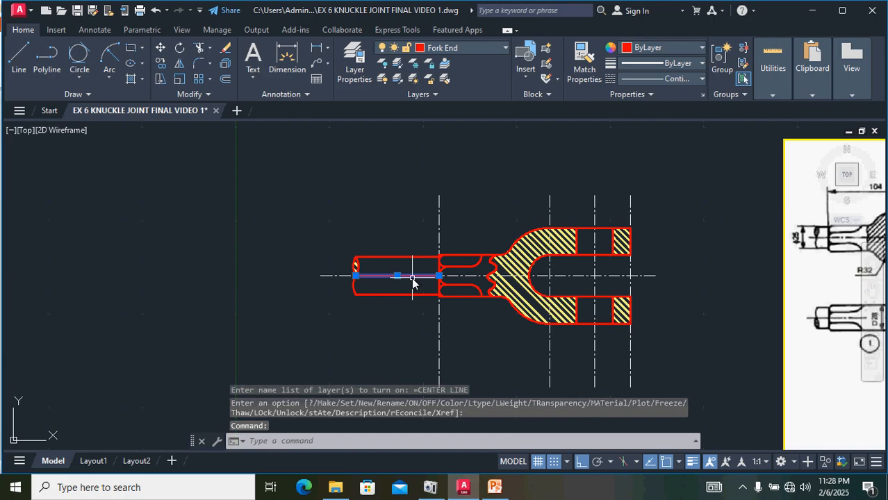
key(Delete)
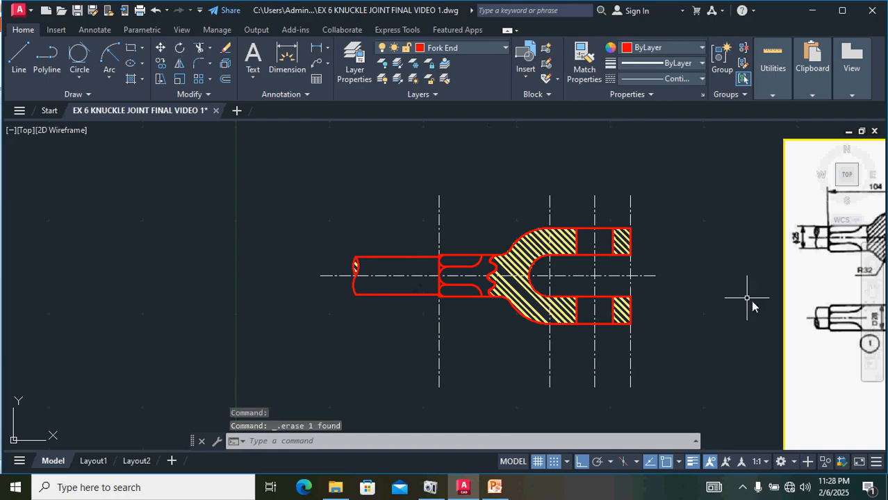
Step: Select the whole fork end view with its centre lines and move it left, clear of the reference image
middle_drag(695, 284, 431, 291)
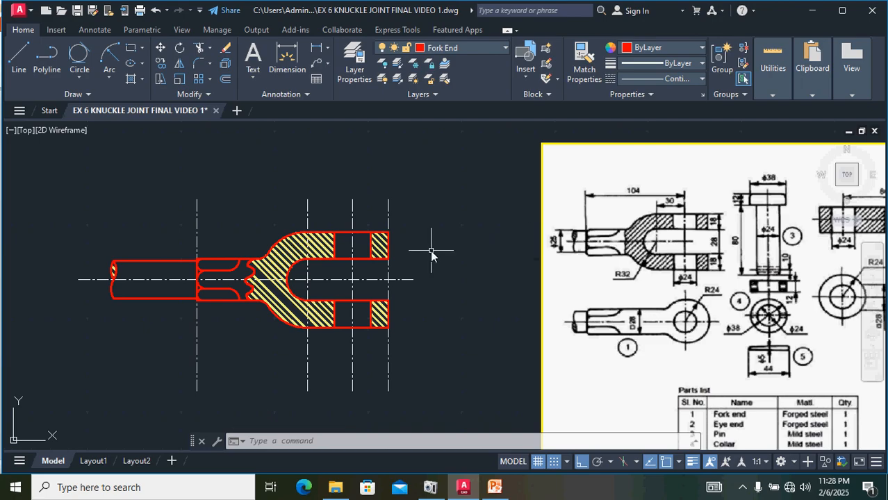
click(417, 409)
mouse_move(416, 408)
mouse_down()
mouse_move(386, 278)
mouse_move(191, 205)
mouse_move(41, 264)
mouse_up()
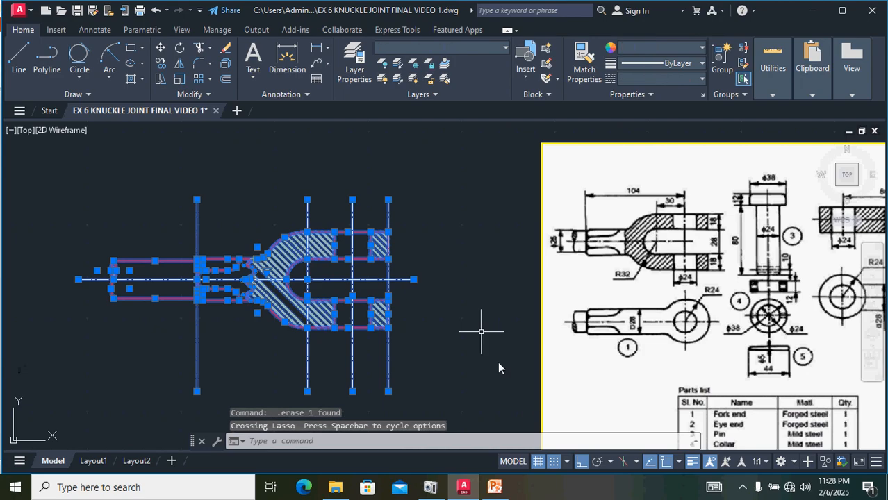
mouse_move(464, 410)
mouse_down()
mouse_move(439, 240)
mouse_move(137, 178)
mouse_move(28, 333)
mouse_move(50, 401)
mouse_up()
click(50, 401)
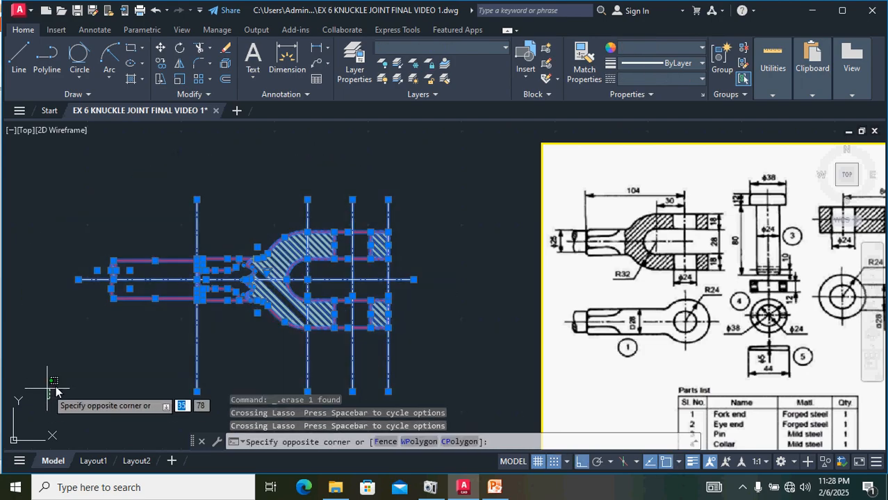
key(Return)
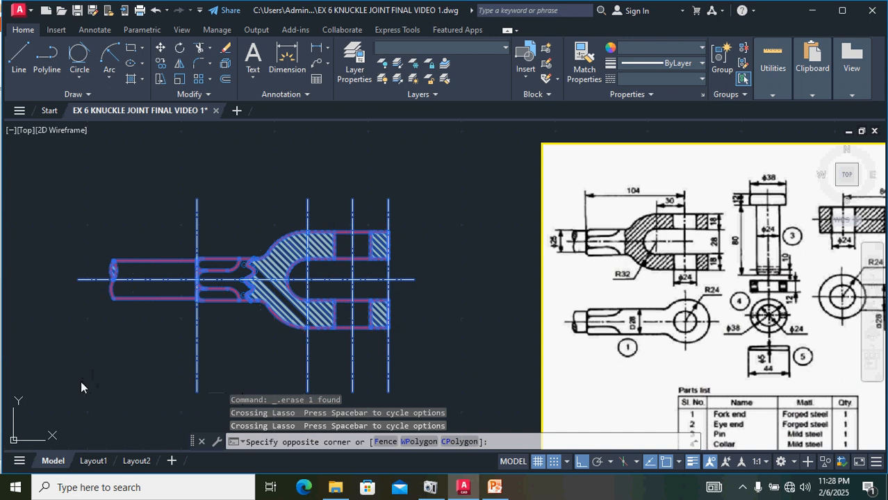
click(85, 279)
middle_drag(10, 287, 442, 304)
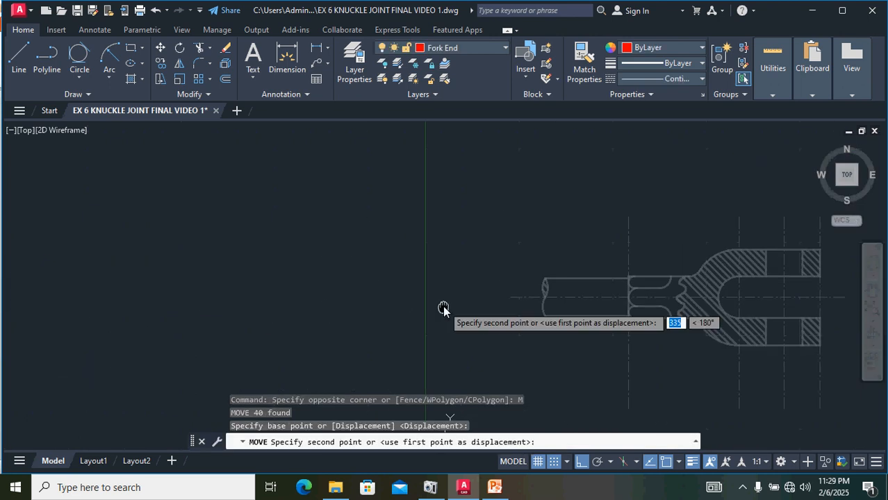
click(86, 269)
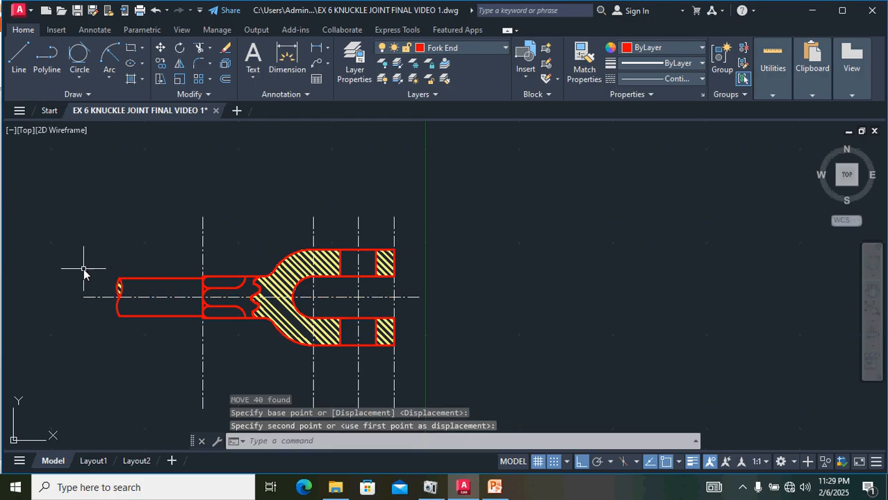
Step: Examine the reference drawing's fork end and eye end views
scroll(397, 288, down, 2)
mouse_move(640, 301)
middle_down()
mouse_move(485, 314)
mouse_move(328, 306)
middle_up()
scroll(645, 329, up, 2)
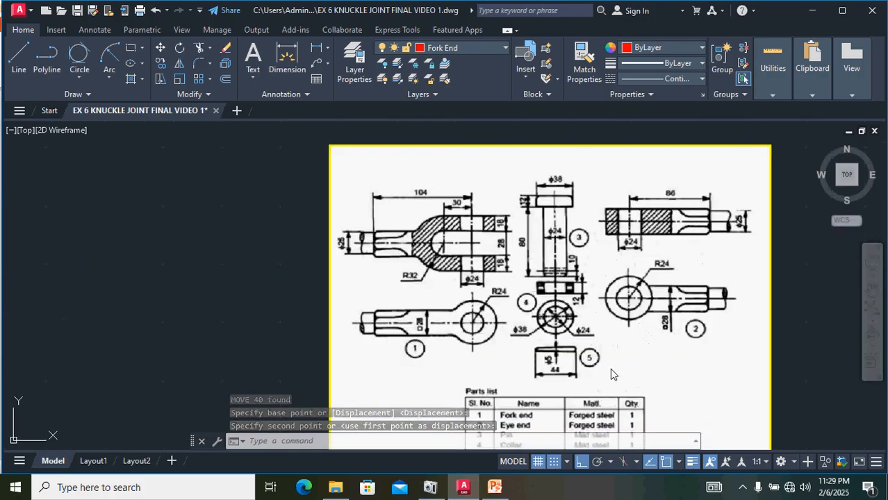
scroll(614, 247, up, 2)
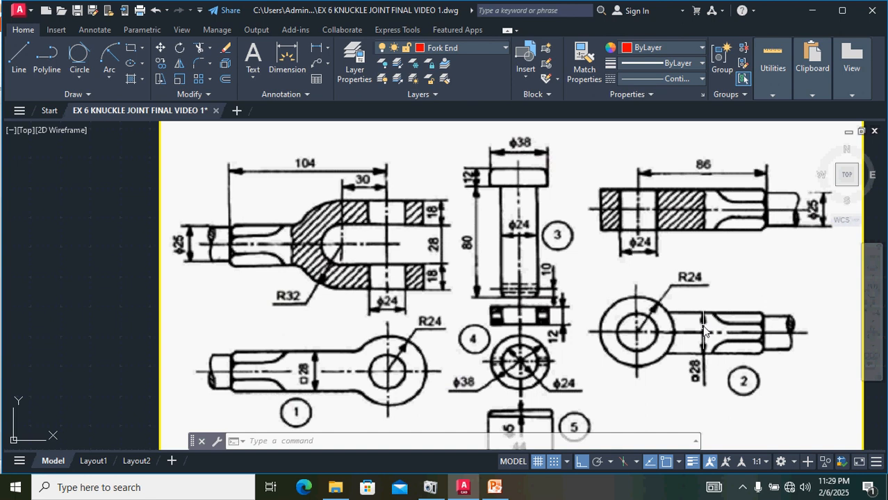
scroll(381, 336, down, 4)
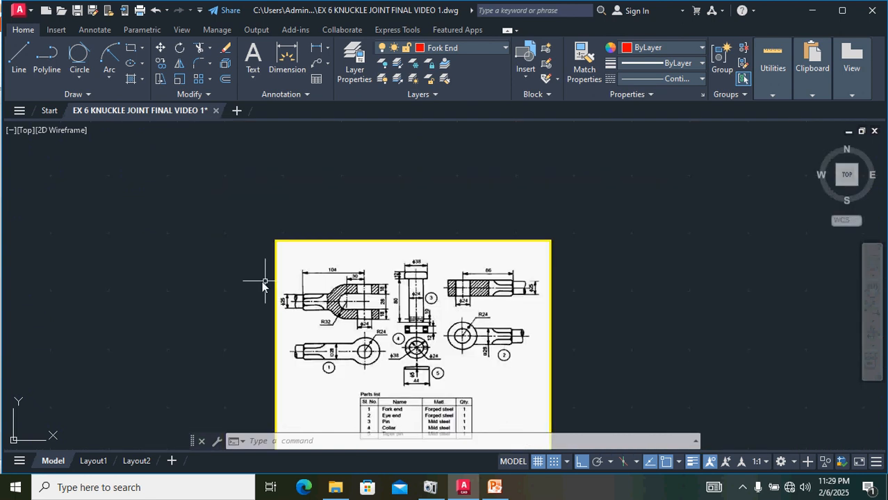
scroll(228, 332, down, 2)
scroll(228, 332, up, 6)
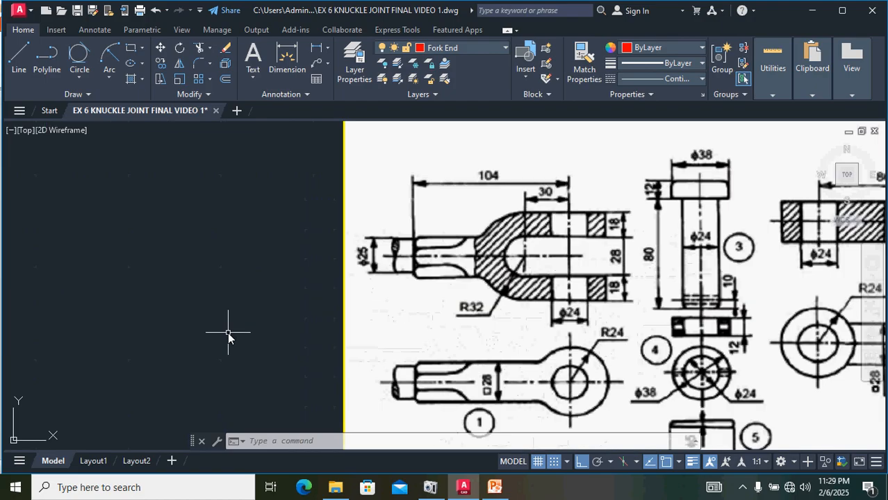
Step: Make Eye End the current layer
middle_drag(229, 331, 390, 300)
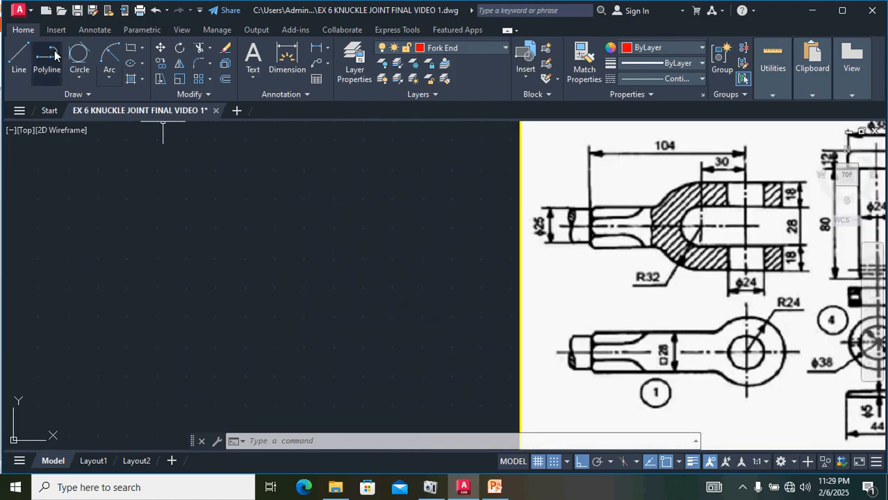
click(20, 55)
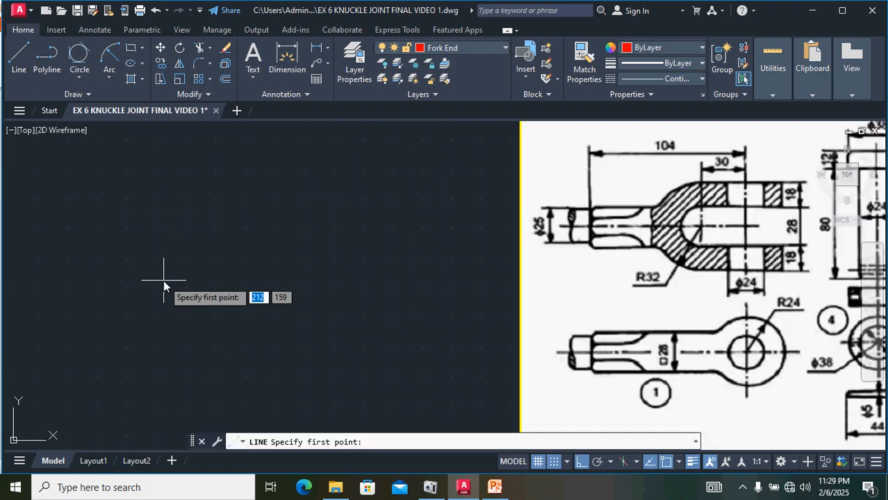
key(Escape)
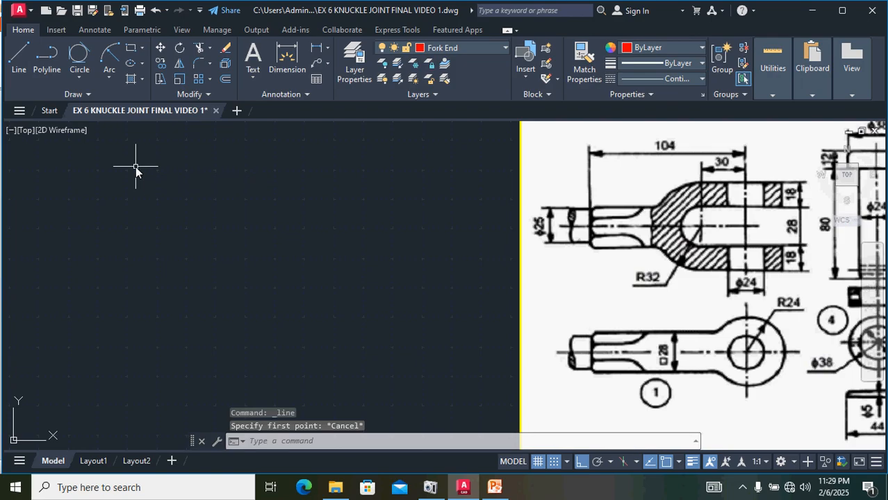
click(467, 48)
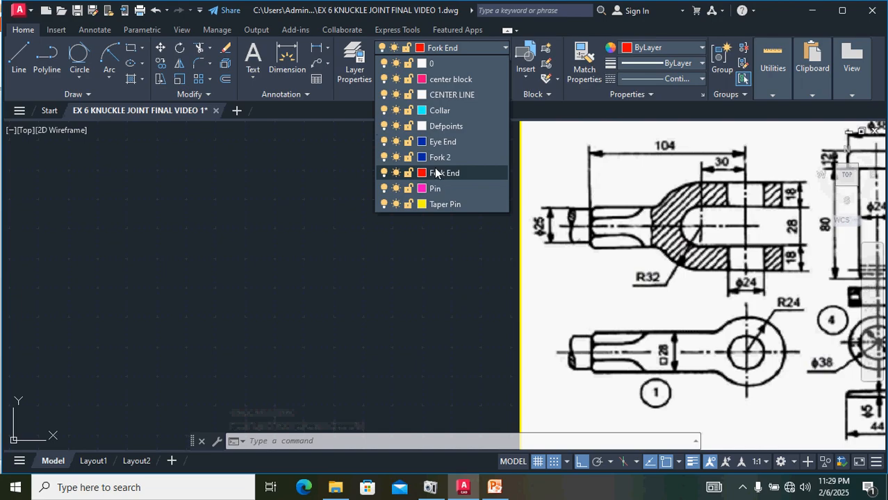
click(439, 142)
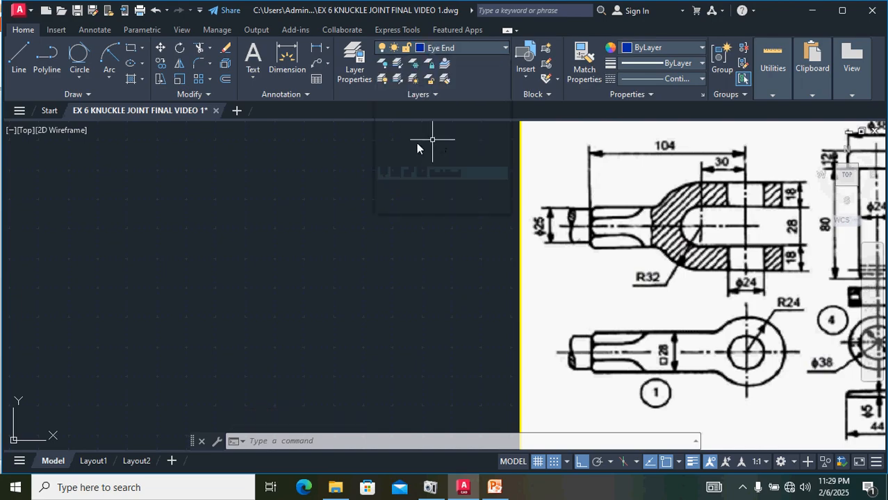
Step: Draw a 110 by 28 rectangular outline for the eye end's rod with the Line command
click(19, 66)
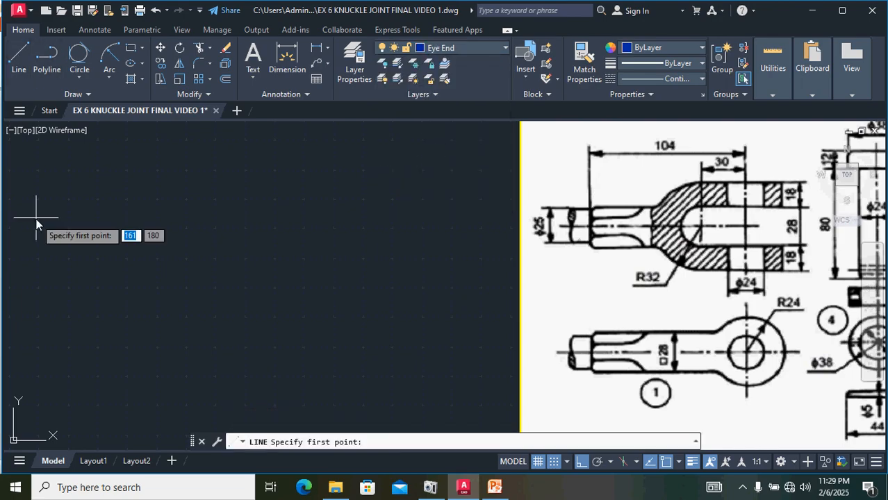
click(36, 218)
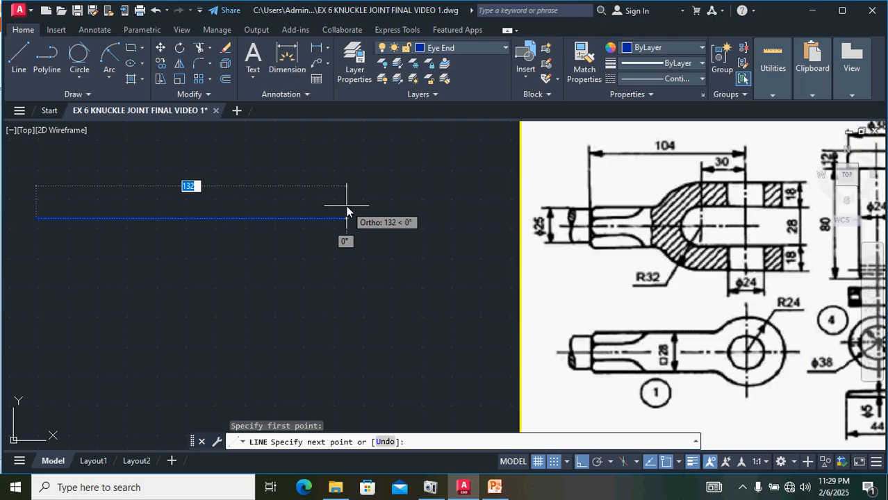
text(110)
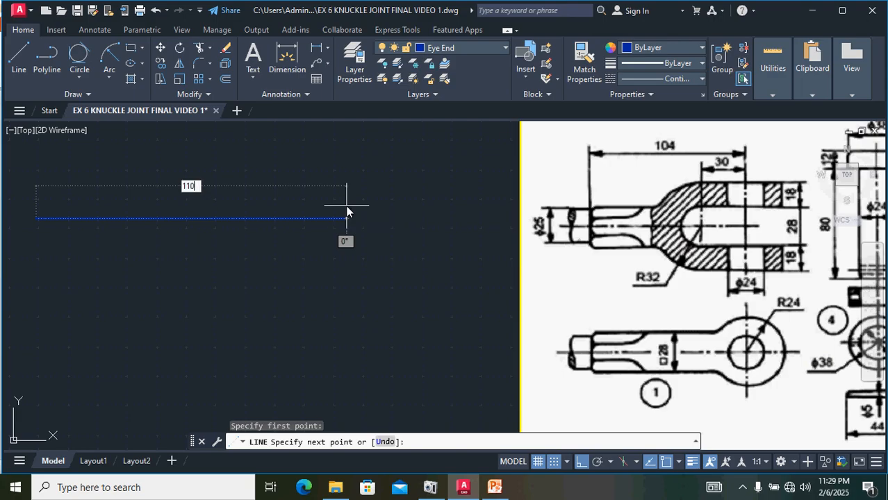
key(Return)
scroll(278, 278, down, 3)
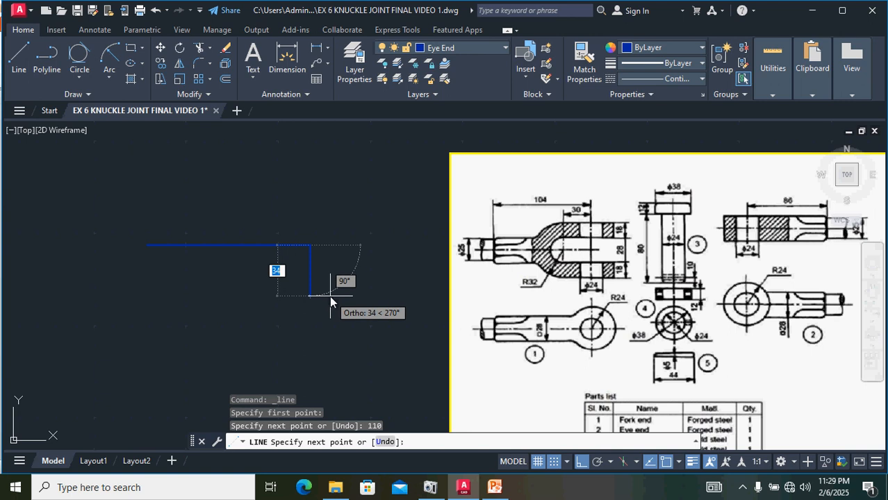
text(2)
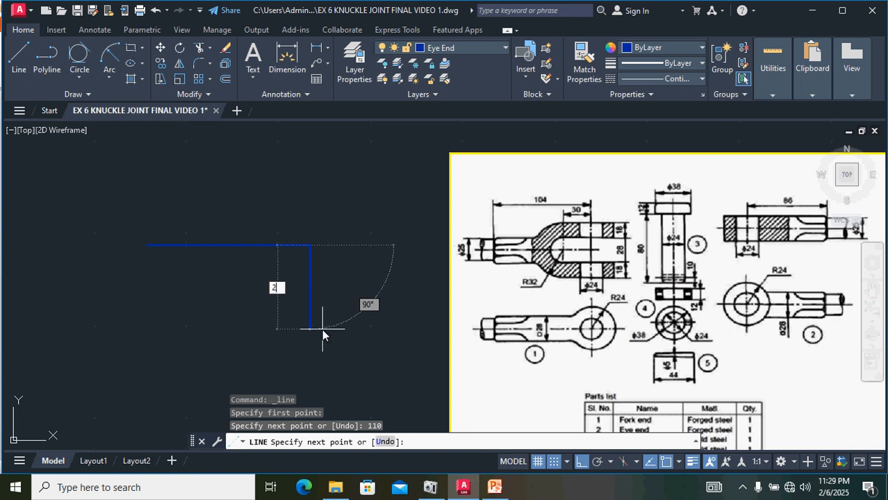
text(8)
key(Return)
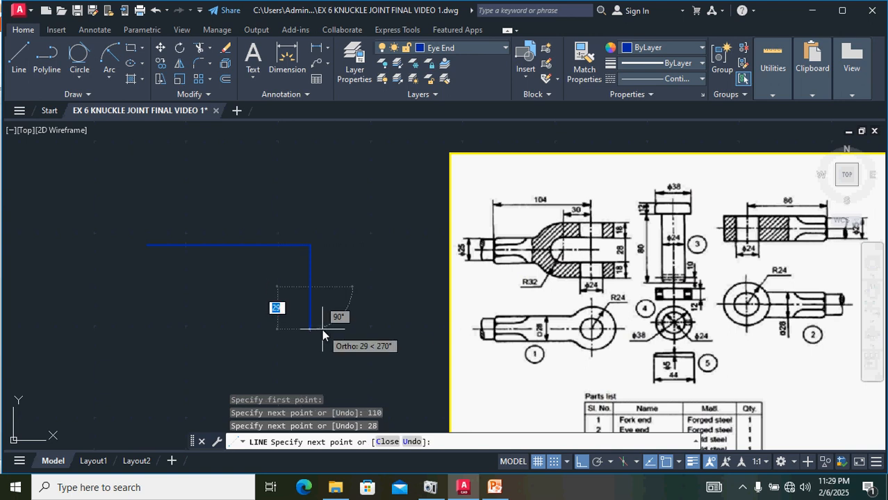
text(2)
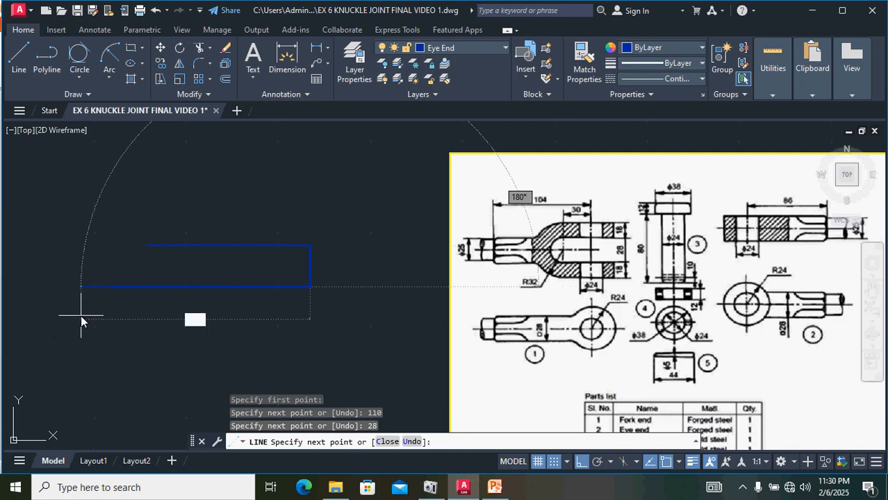
text(8)
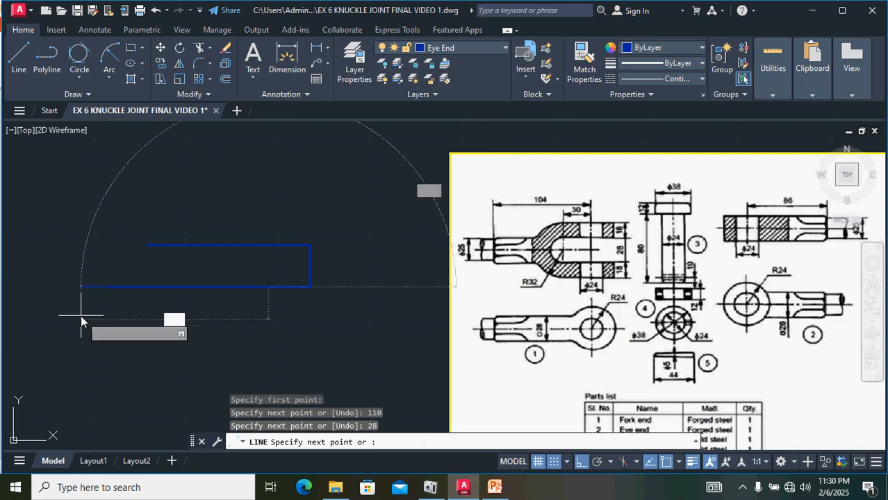
key(Return)
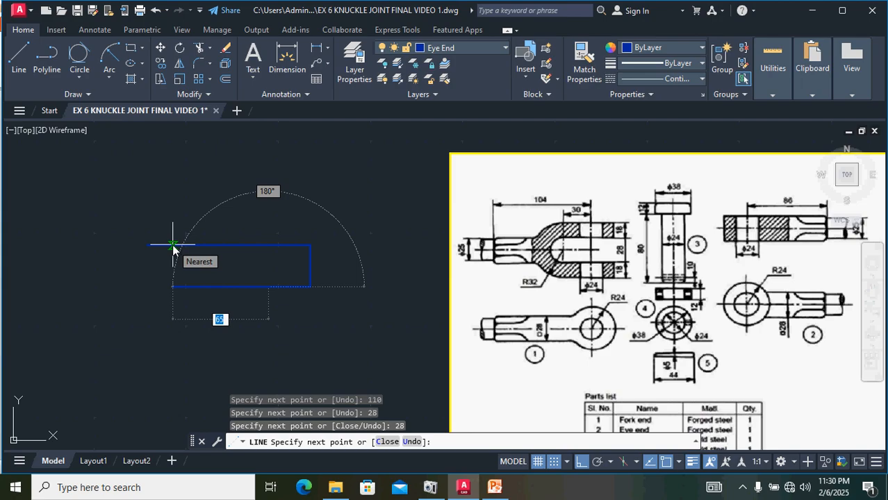
text(u)
key(Return)
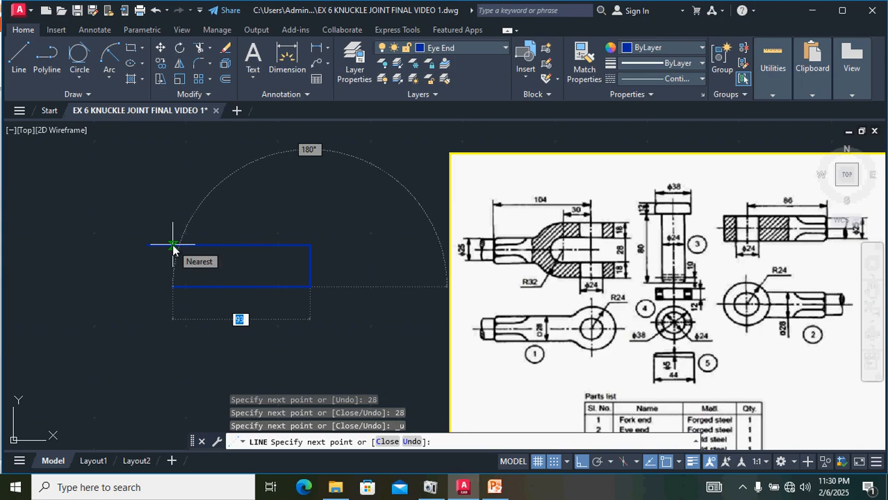
text(110)
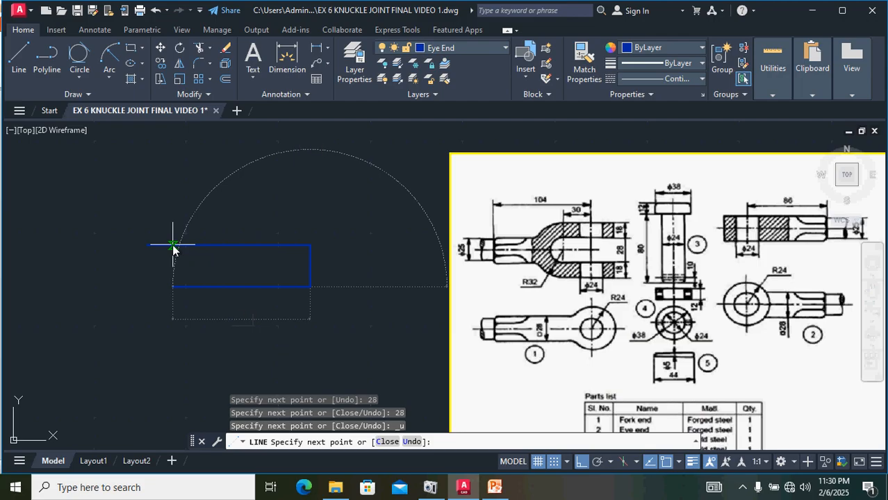
key(Return)
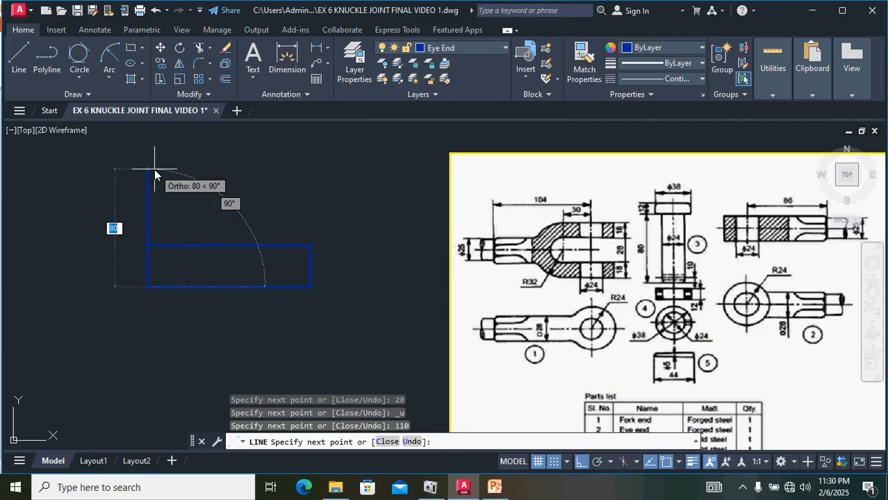
text(2)
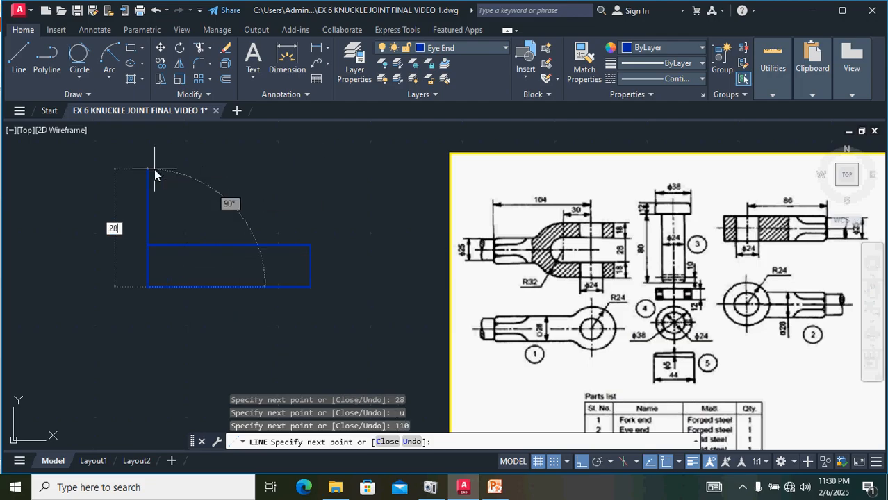
text(8)
key(Return)
key(Return)
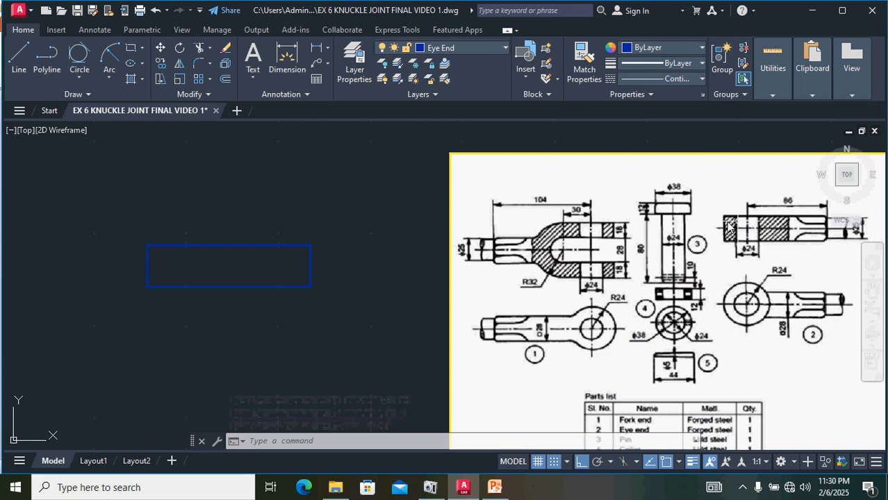
Step: Offset the rectangle's right end line 86 units to the left
click(310, 265)
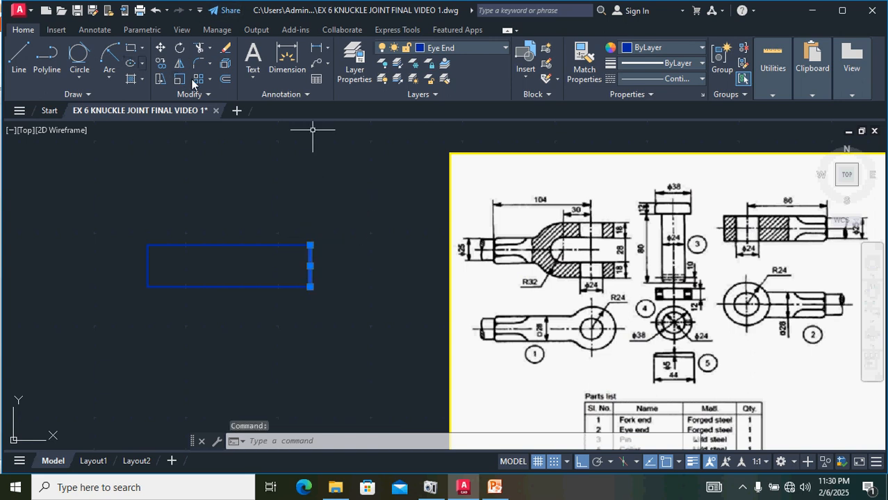
click(225, 79)
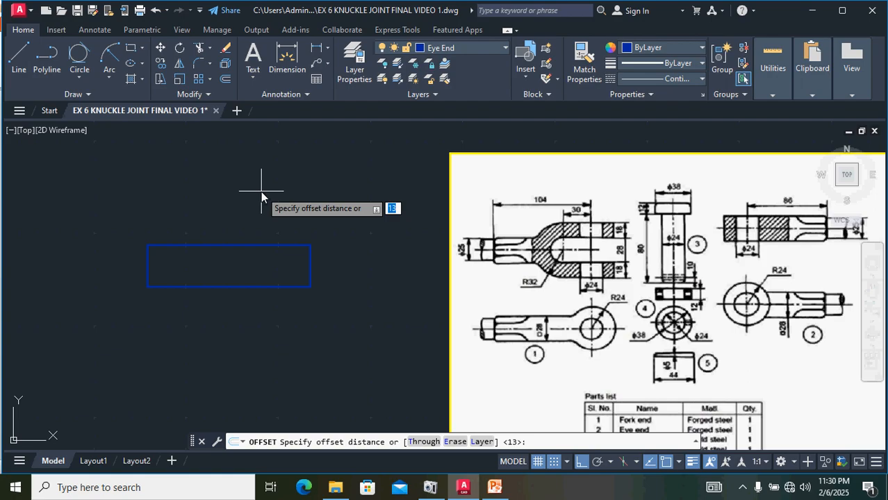
text(86)
key(Return)
click(255, 194)
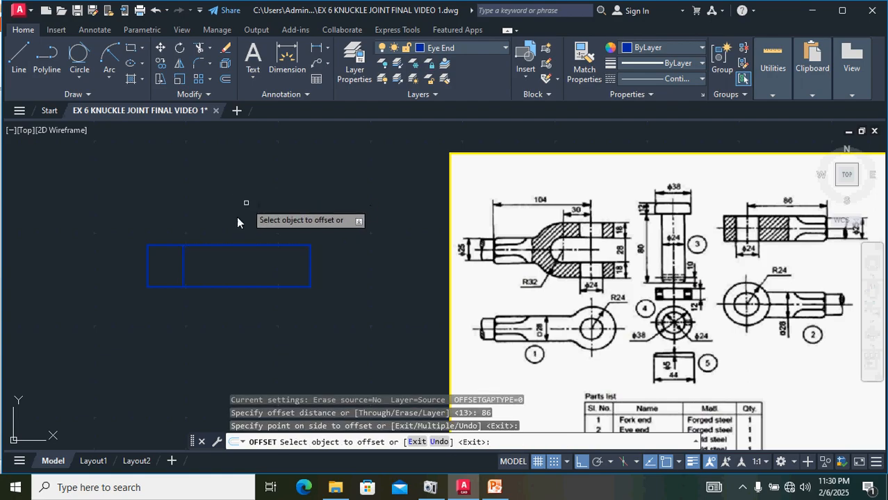
Step: Offset the new vertical line 12.5 units to each side
click(184, 269)
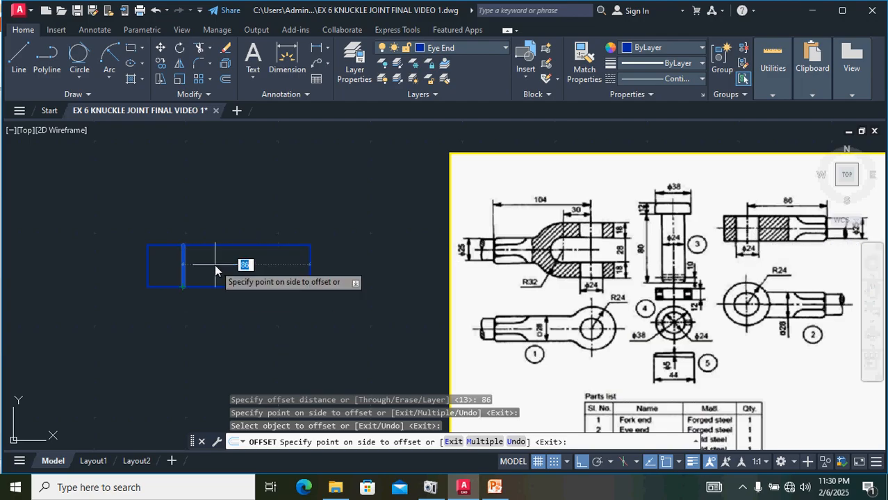
text(12.5)
key(Return)
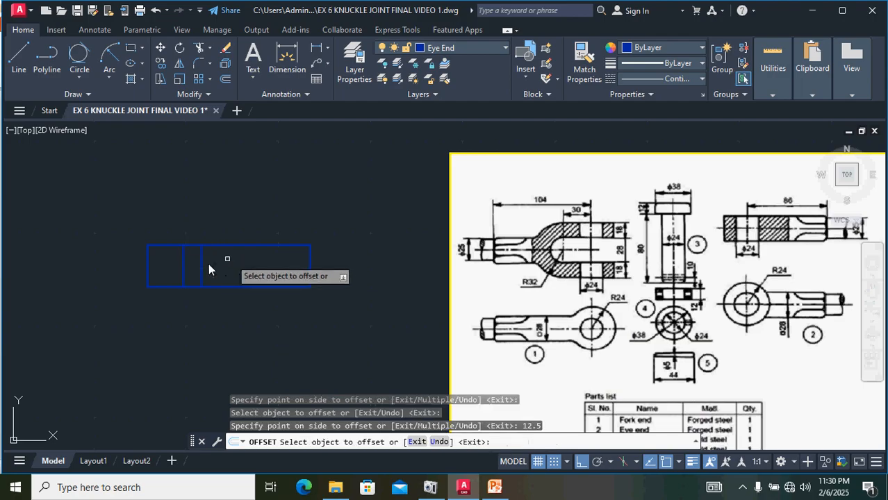
click(183, 264)
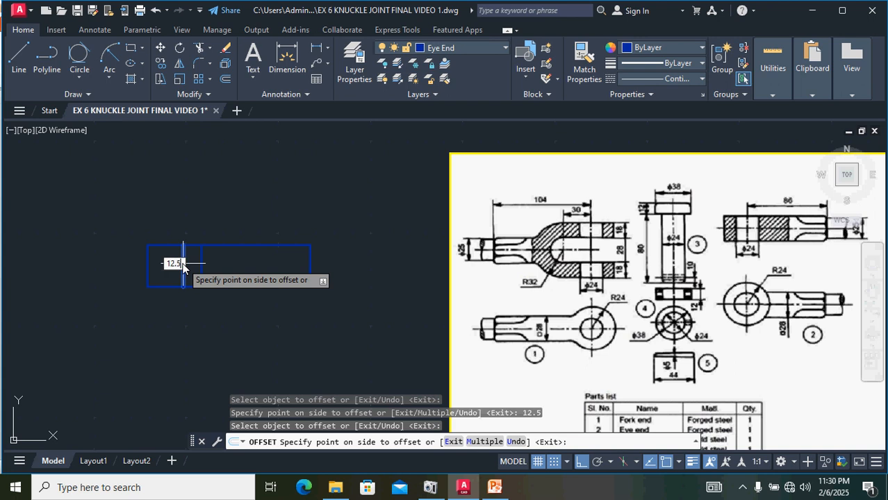
click(182, 265)
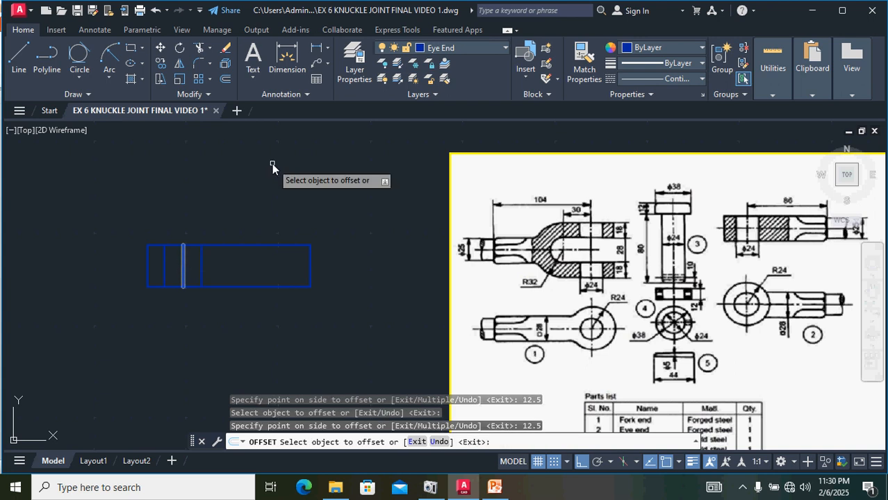
click(126, 252)
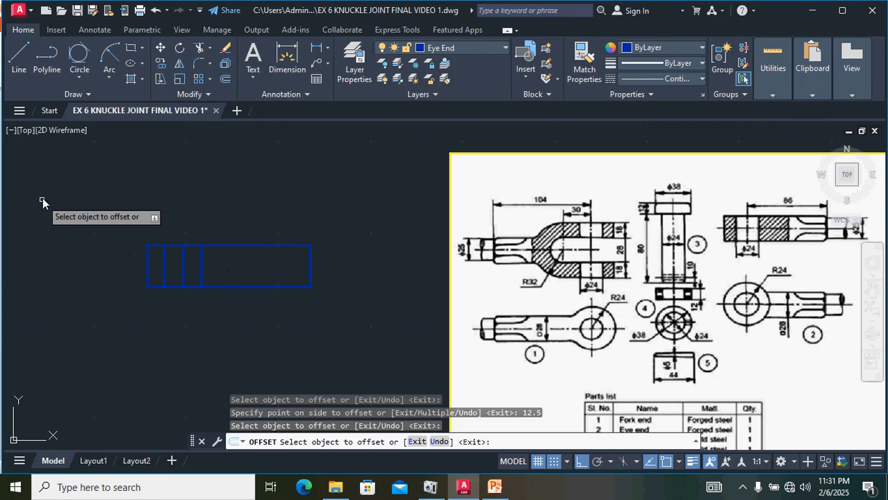
key(Escape)
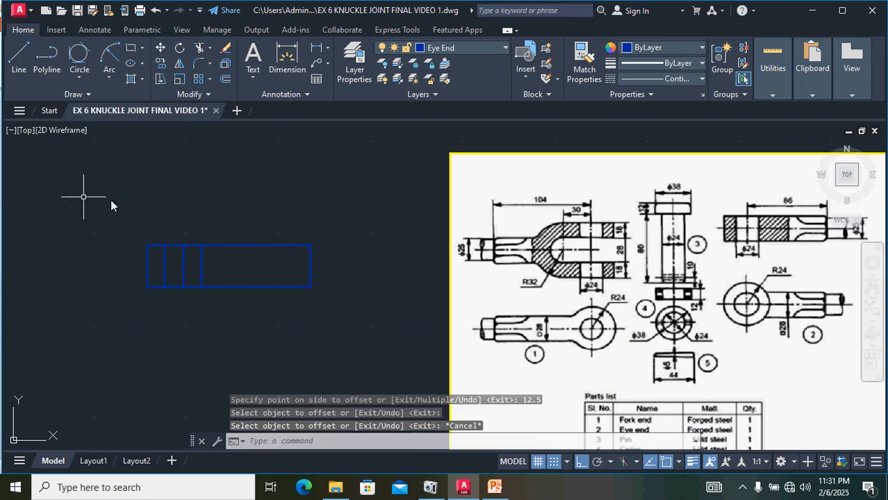
Step: Stretch the middle vertical line so it extends well above and below the rectangle
click(183, 259)
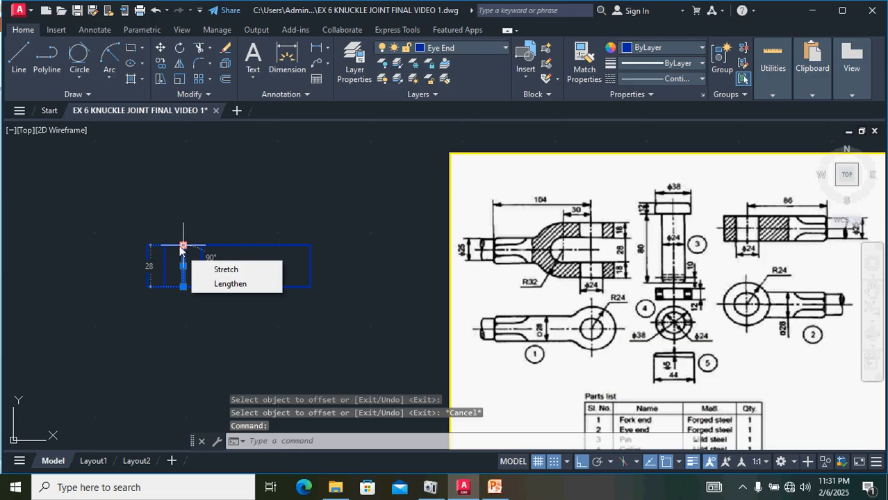
click(183, 246)
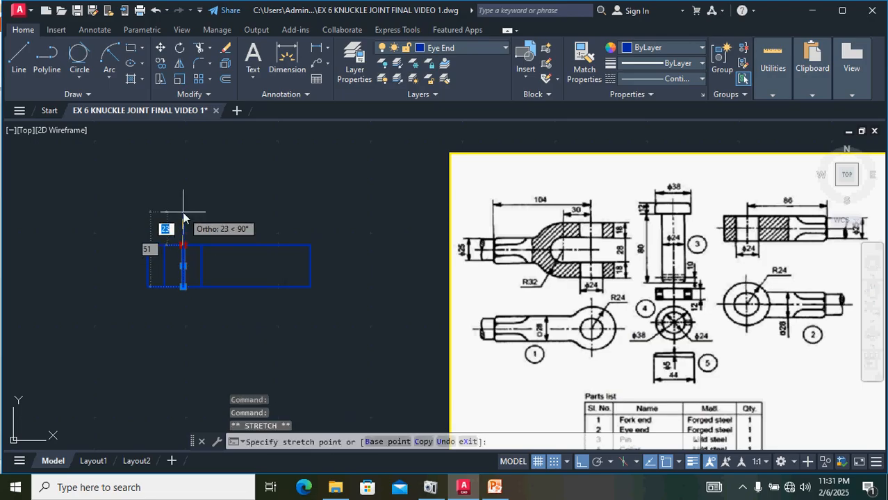
click(183, 212)
click(183, 287)
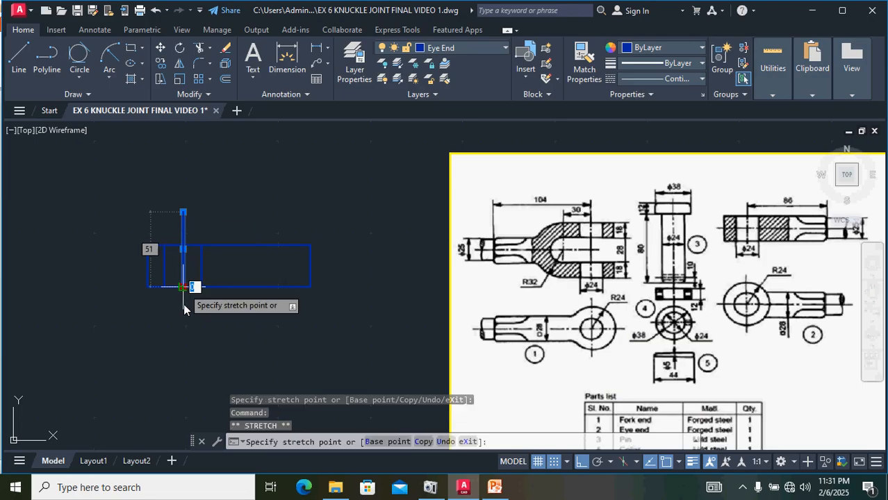
click(183, 332)
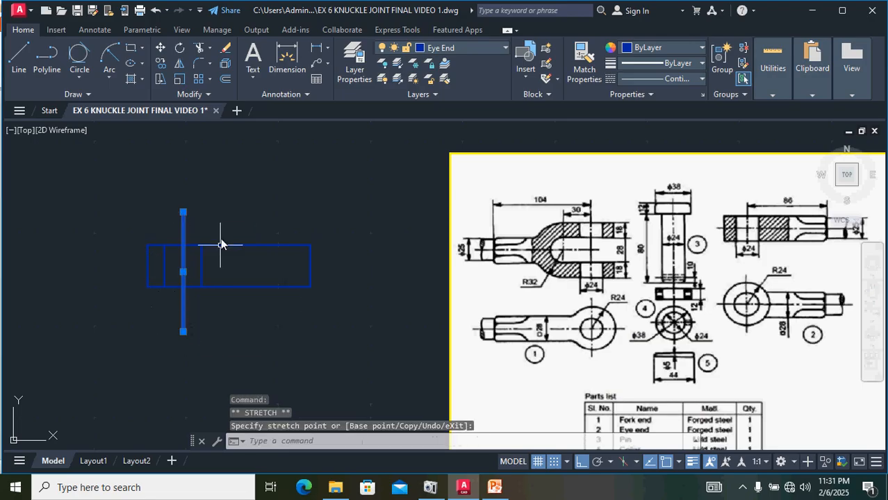
Step: Move the extended middle line onto the CENTER LINE layer
click(471, 48)
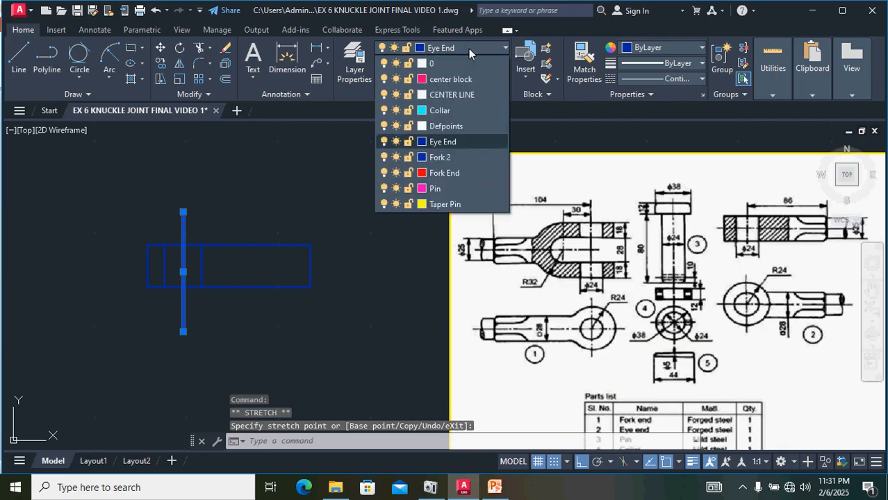
click(449, 96)
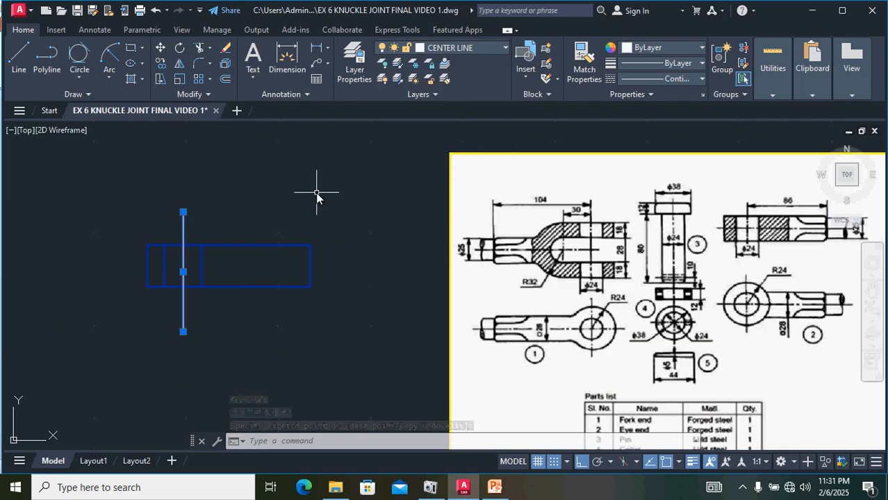
key(Escape)
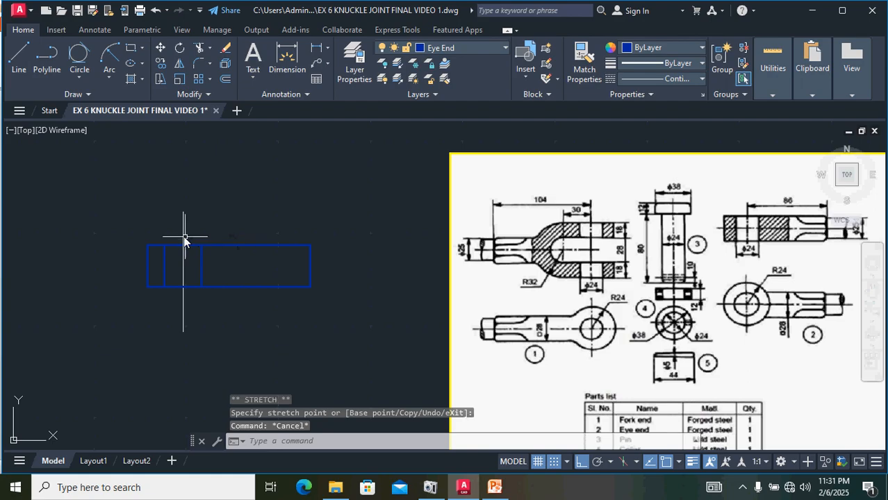
Step: Set the extended middle vertical line's linetype to CENTER on the CENTER LINE layer
click(183, 239)
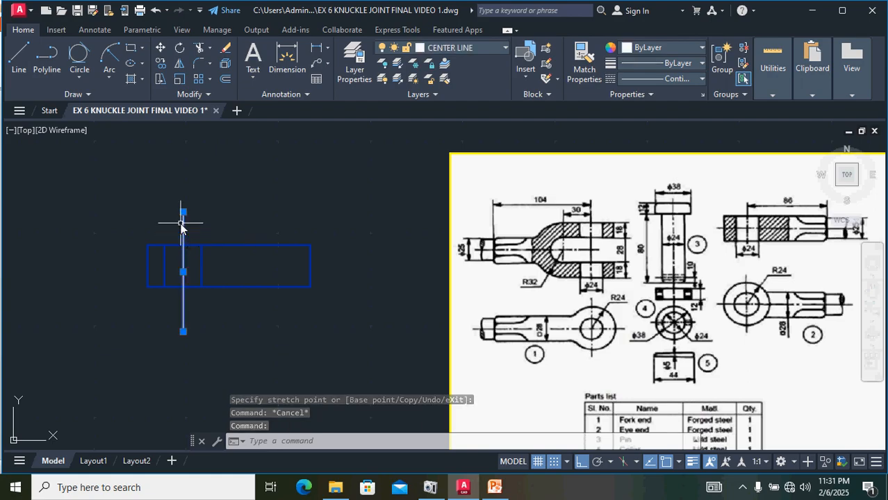
click(466, 48)
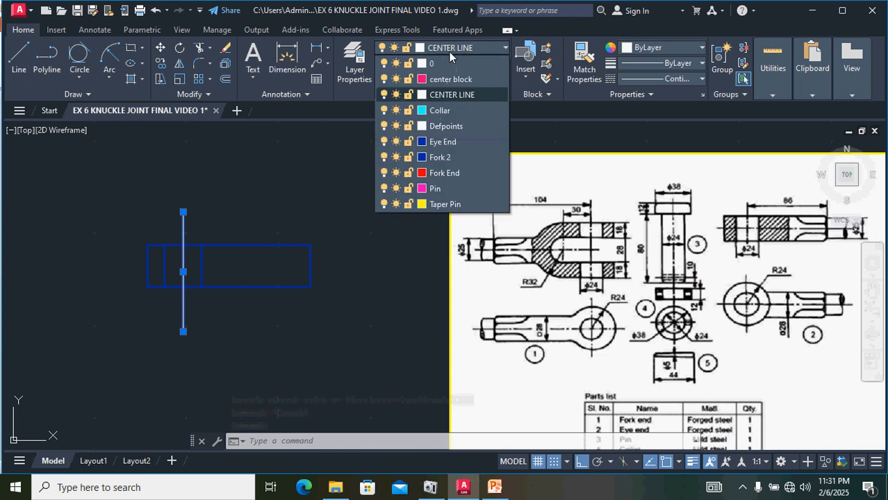
click(442, 94)
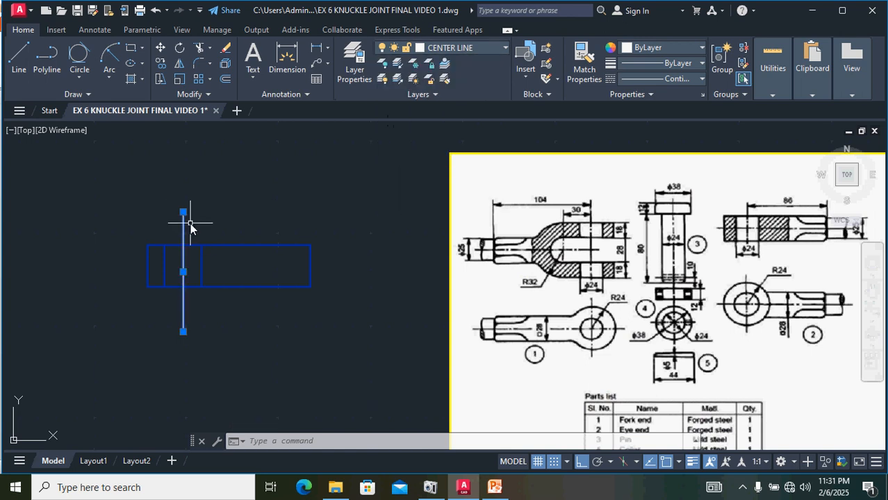
click(667, 79)
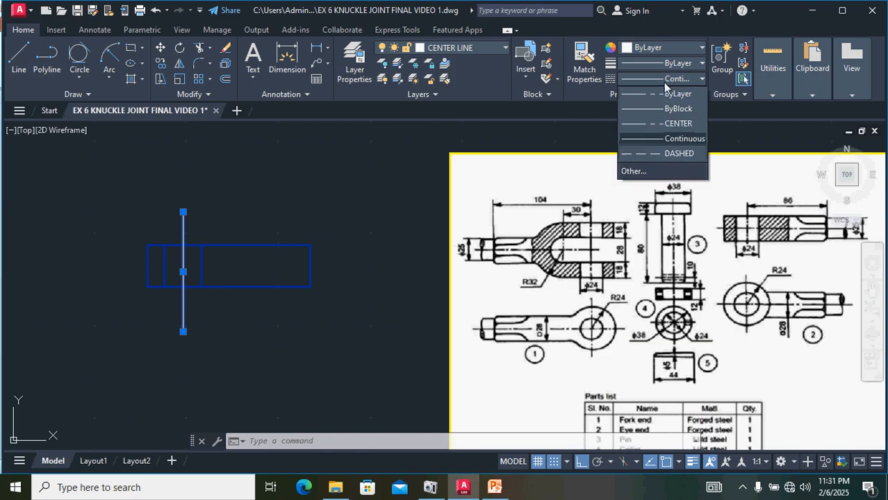
click(668, 124)
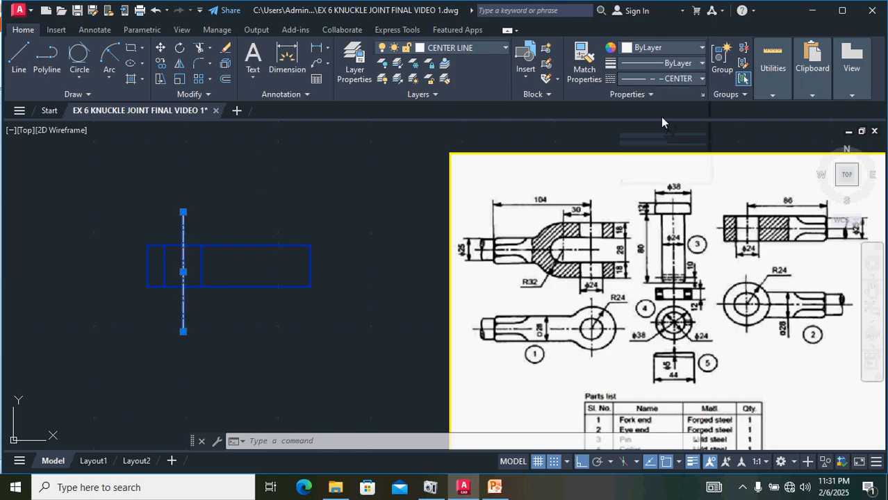
key(Escape)
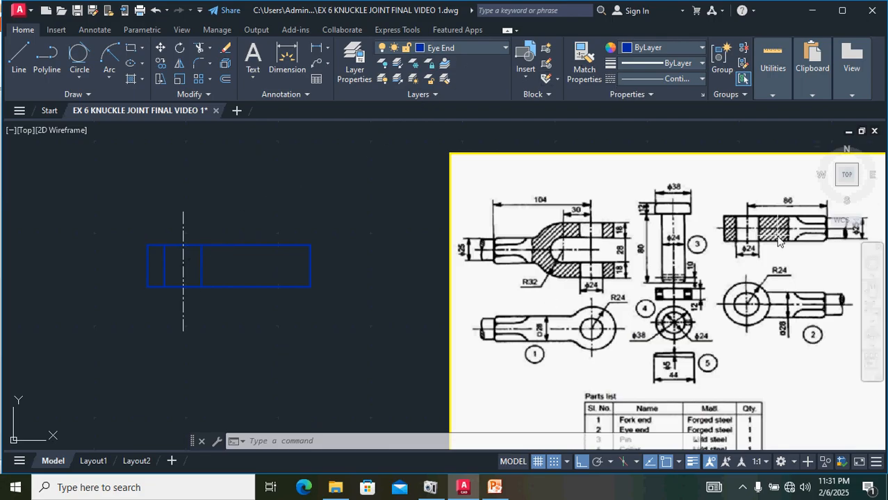
Step: Mirror the fork end's rounded neck curves and wavy break line about the fork's right end line, keeping the originals
scroll(812, 237, up, 2)
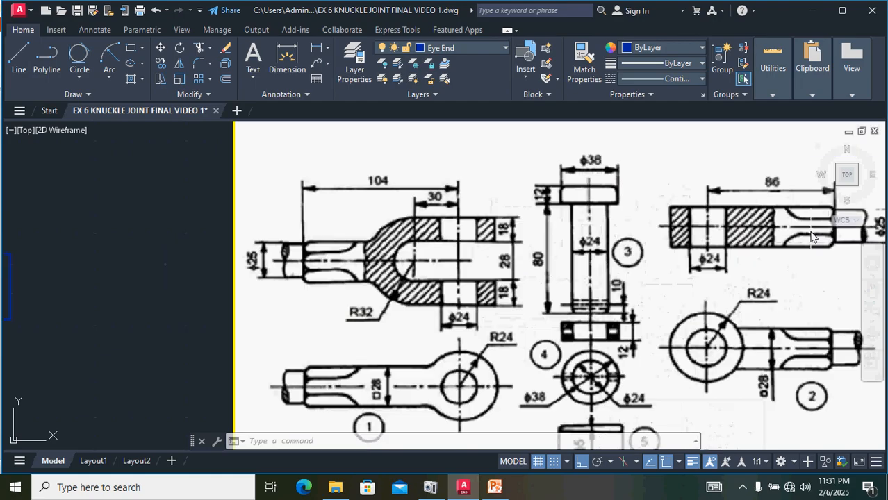
scroll(737, 251, down, 2)
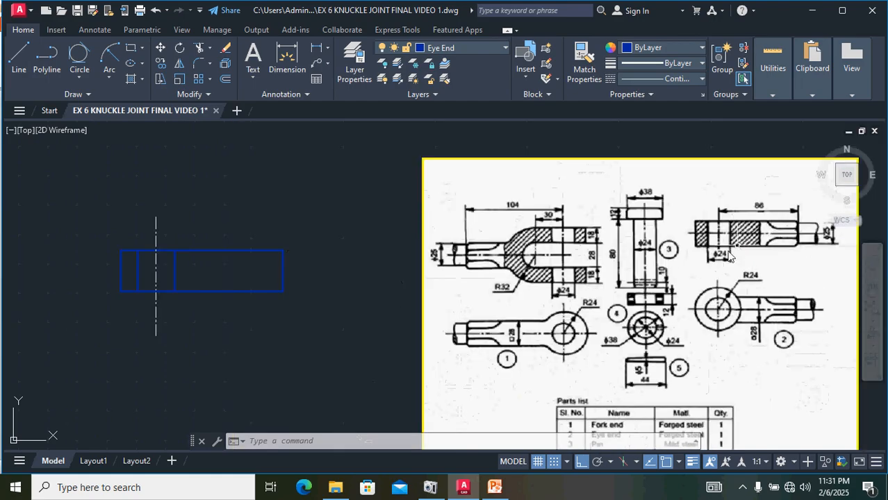
middle_drag(291, 342, 444, 325)
scroll(445, 325, down, 2)
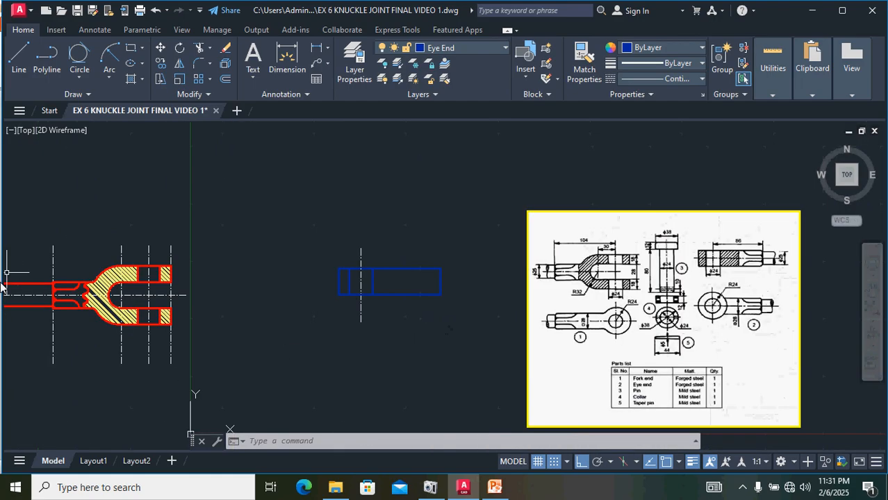
middle_drag(73, 302, 195, 299)
scroll(161, 315, up, 4)
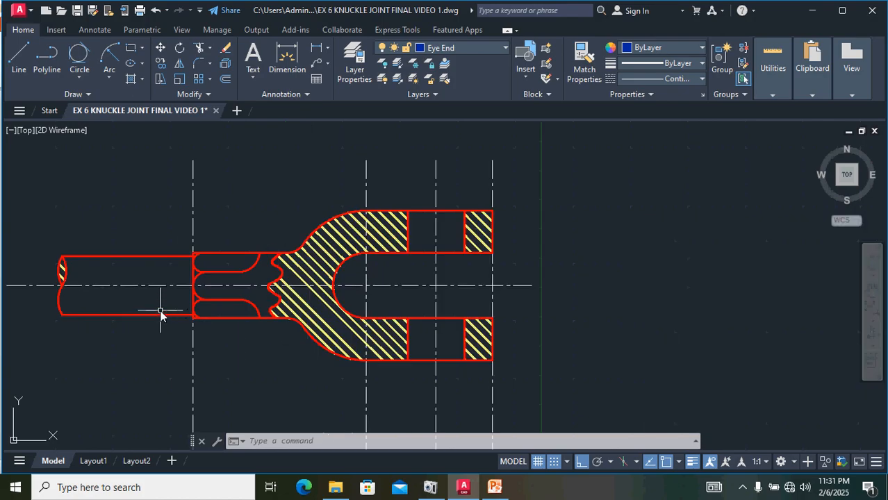
scroll(197, 267, up, 2)
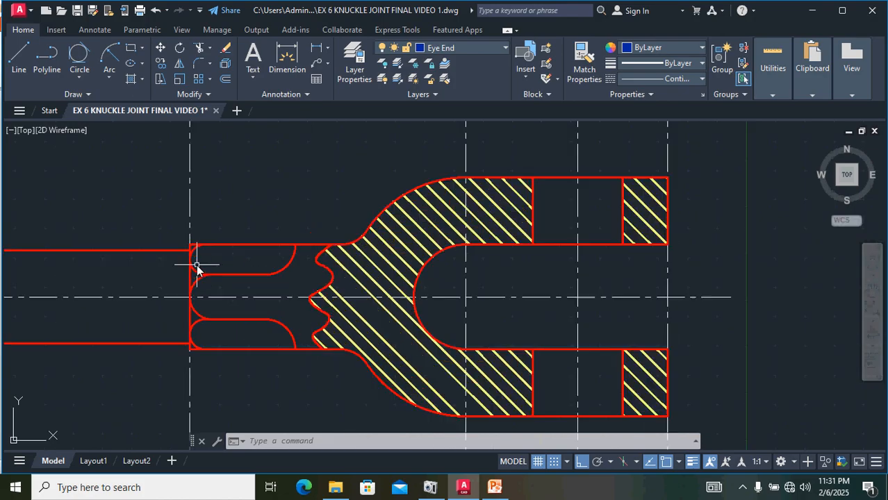
click(275, 274)
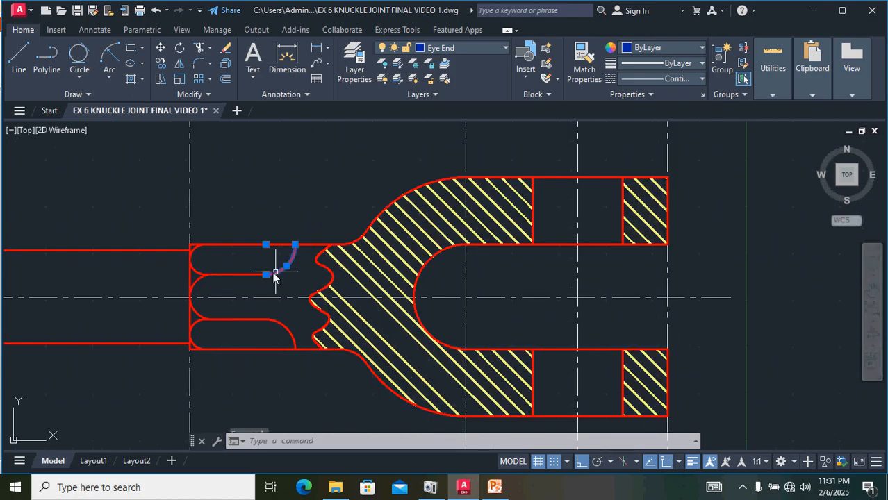
click(241, 274)
click(193, 257)
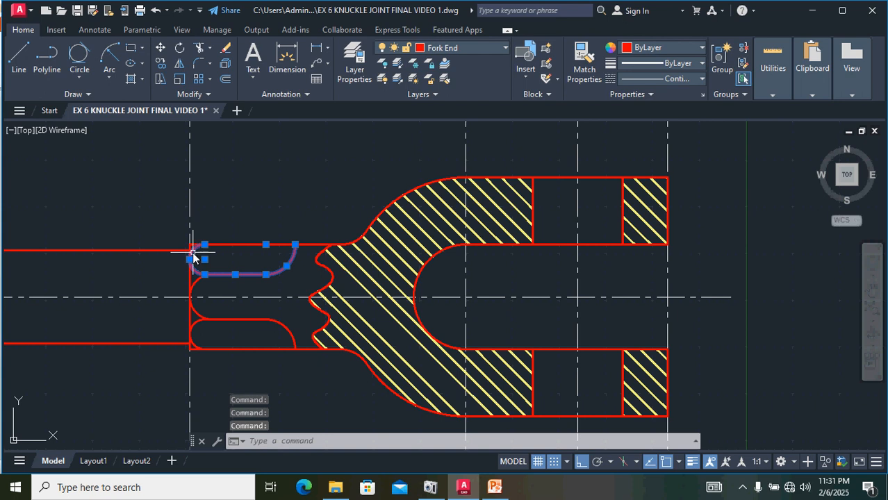
click(197, 279)
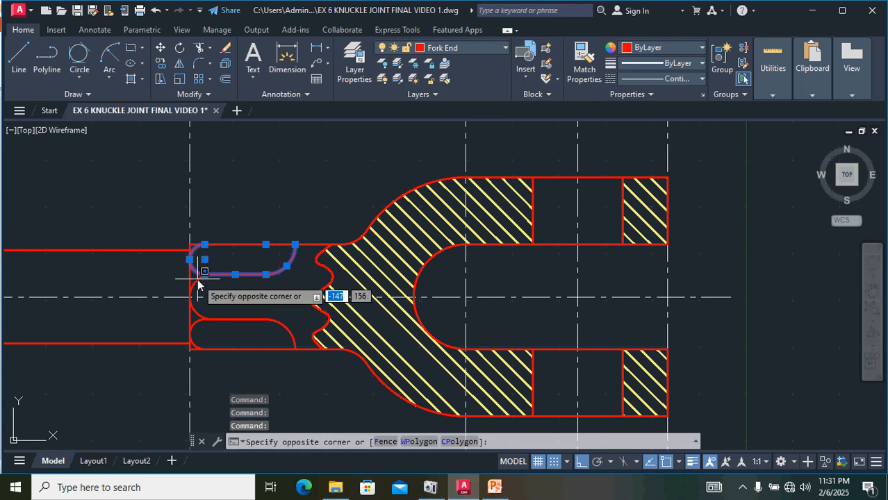
click(195, 285)
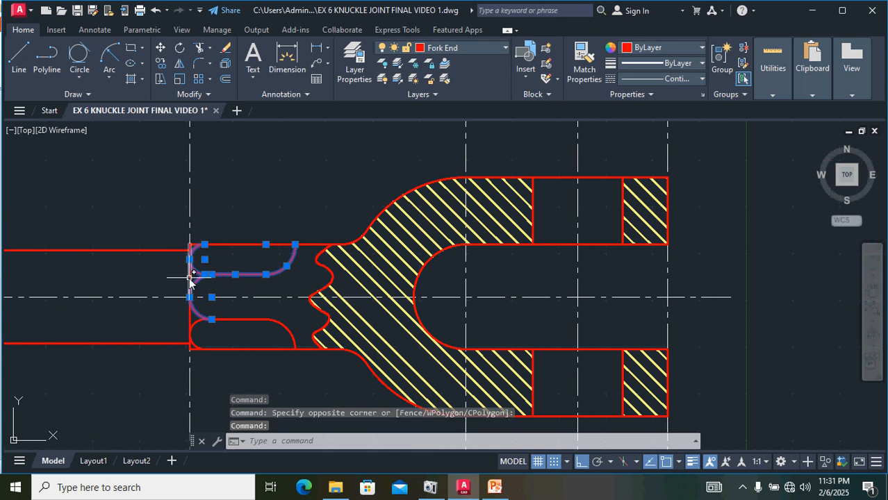
click(190, 275)
scroll(188, 239, up, 5)
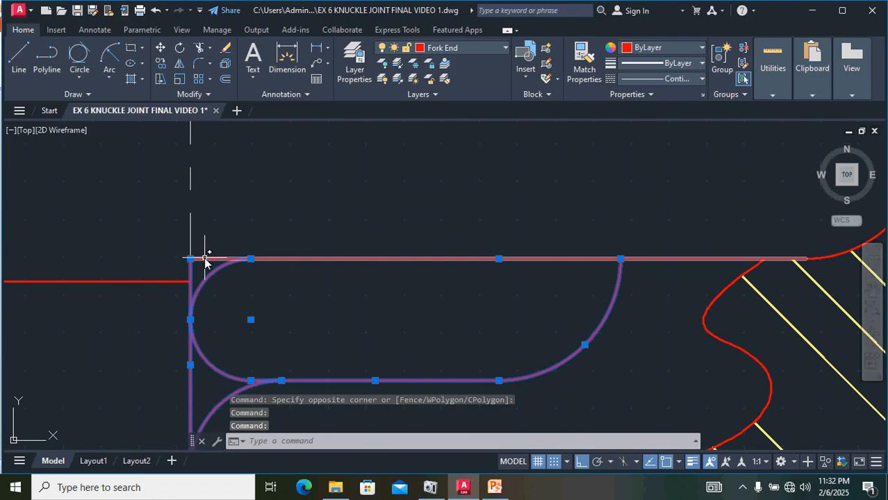
scroll(224, 257, down, 2)
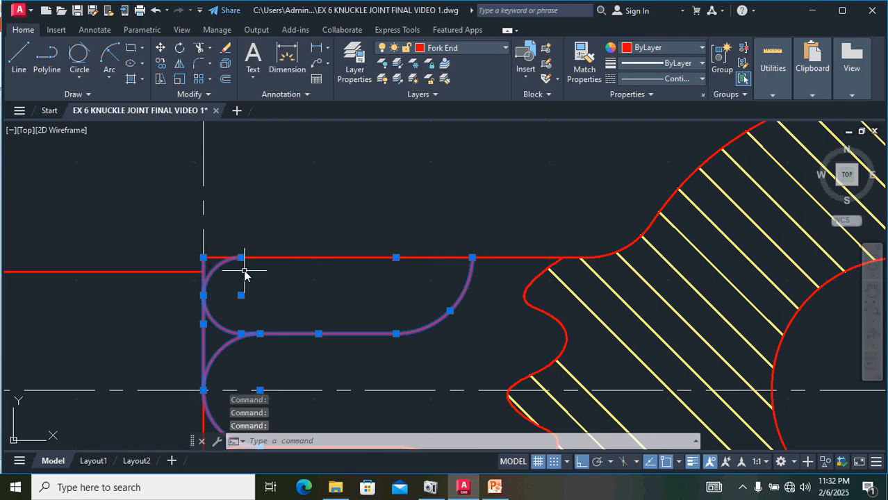
scroll(244, 271, down, 2)
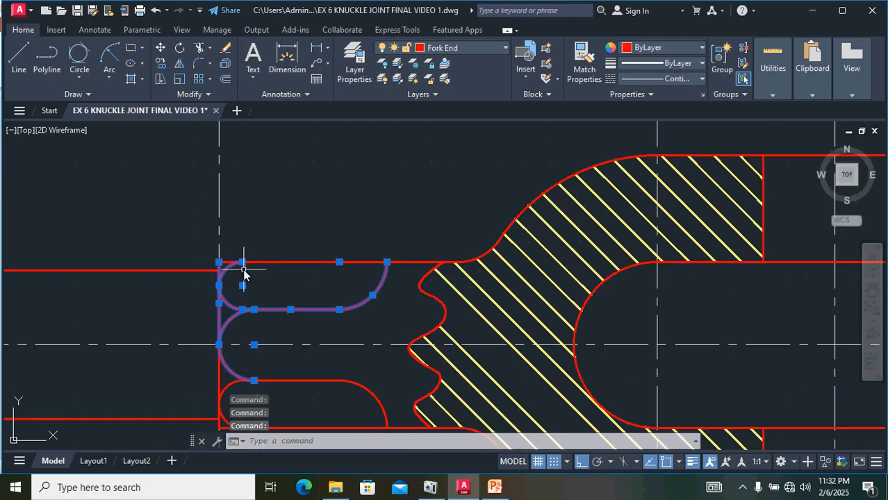
click(442, 312)
scroll(447, 317, down, 2)
scroll(447, 316, down, 2)
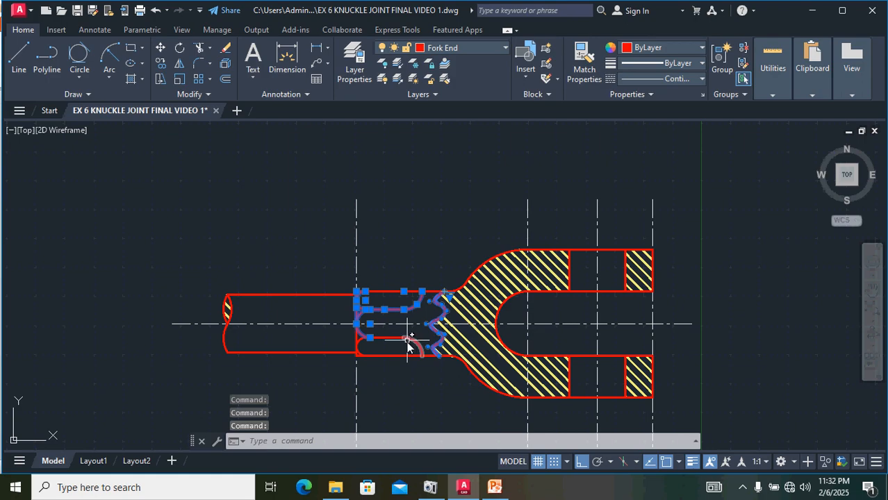
click(420, 345)
click(419, 347)
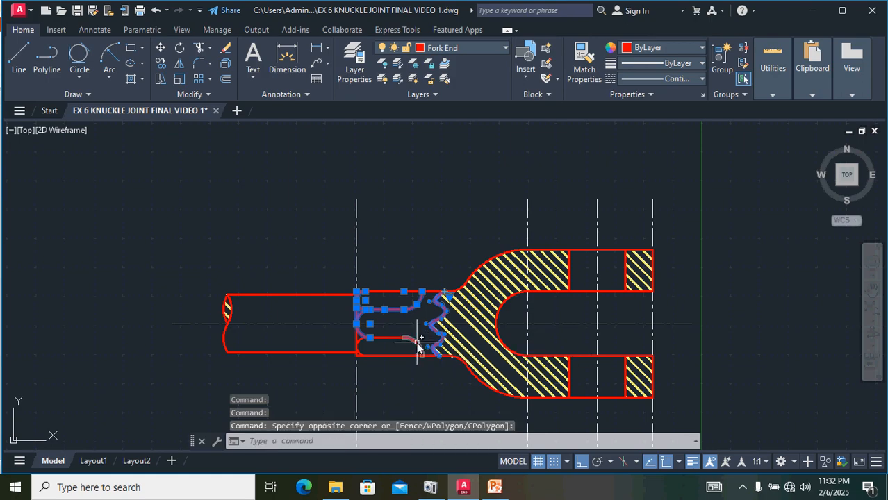
click(408, 341)
click(385, 340)
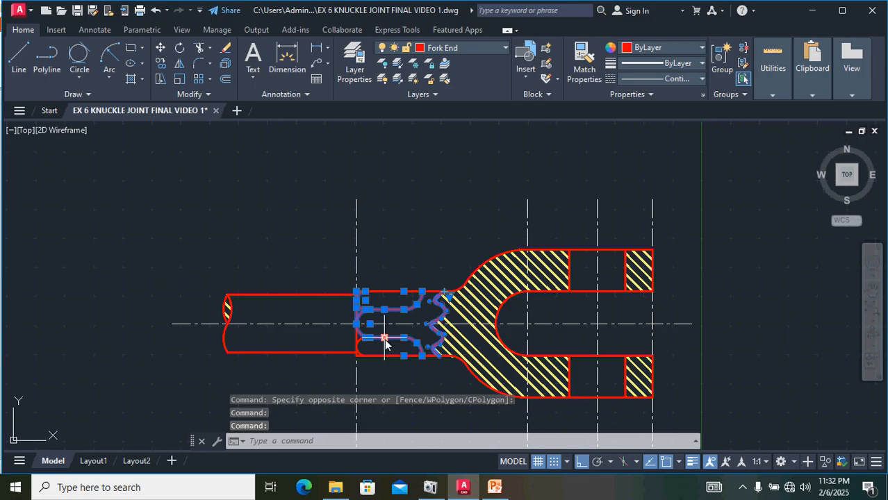
scroll(359, 354, up, 4)
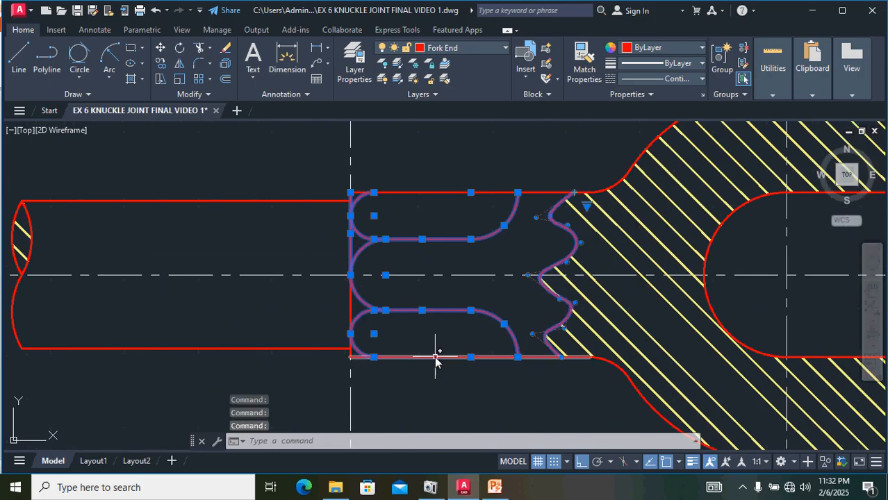
scroll(436, 357, up, 4)
scroll(459, 341, down, 2)
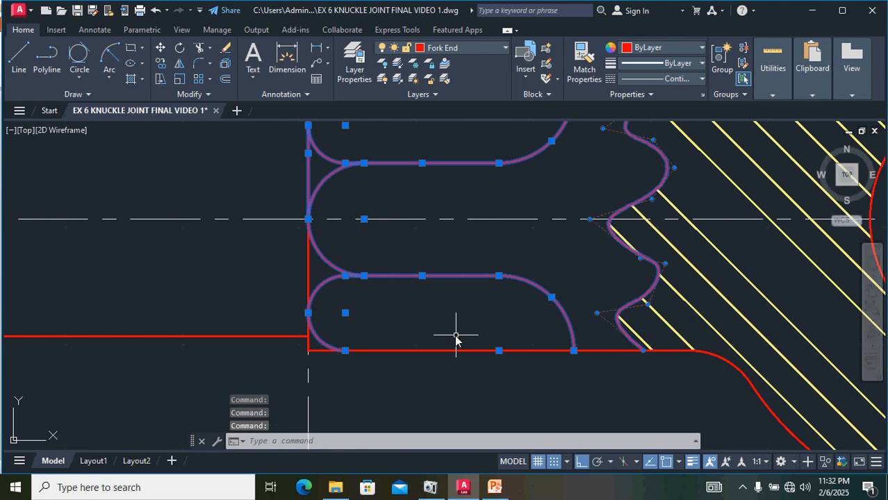
scroll(456, 337, down, 2)
click(365, 290)
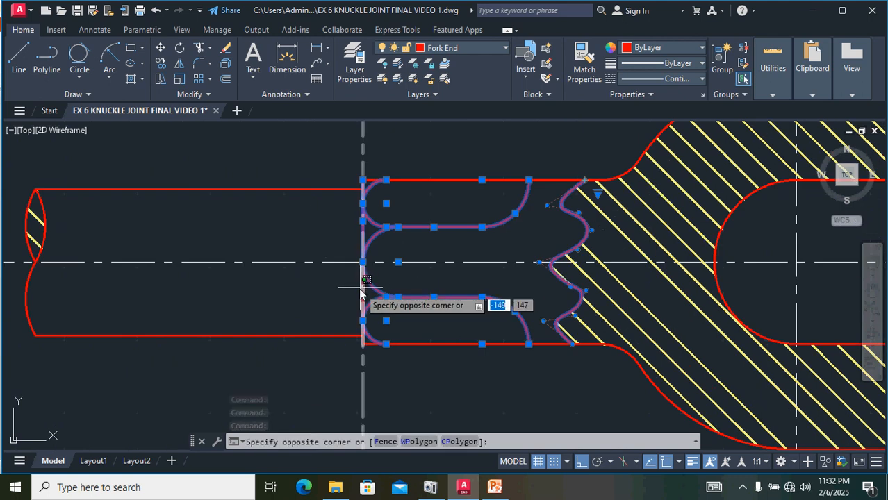
click(362, 293)
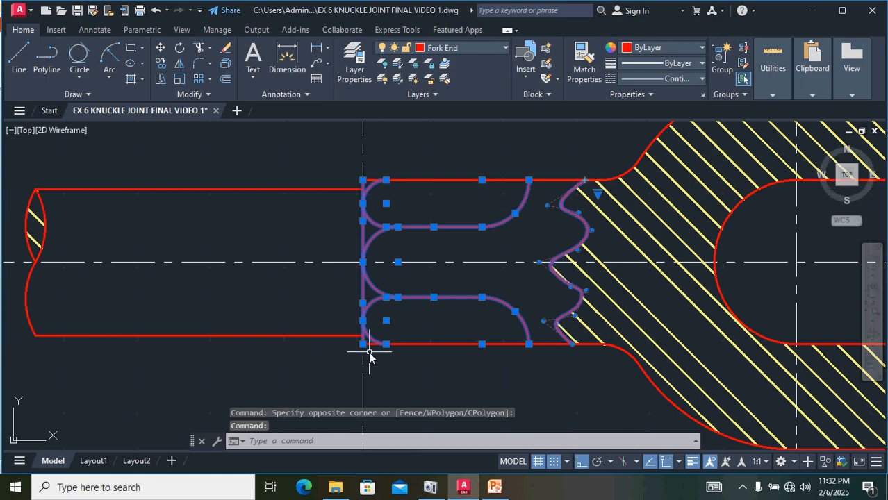
scroll(372, 348, up, 6)
scroll(454, 303, down, 6)
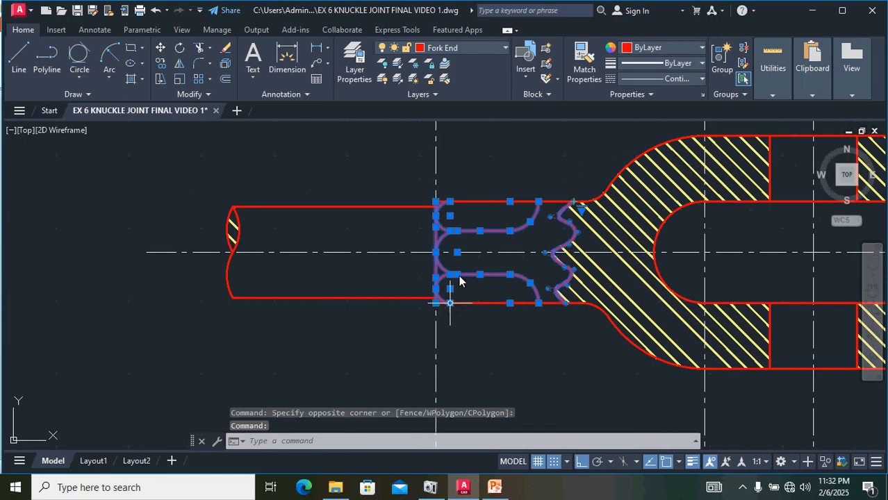
scroll(478, 203, up, 4)
scroll(478, 203, down, 2)
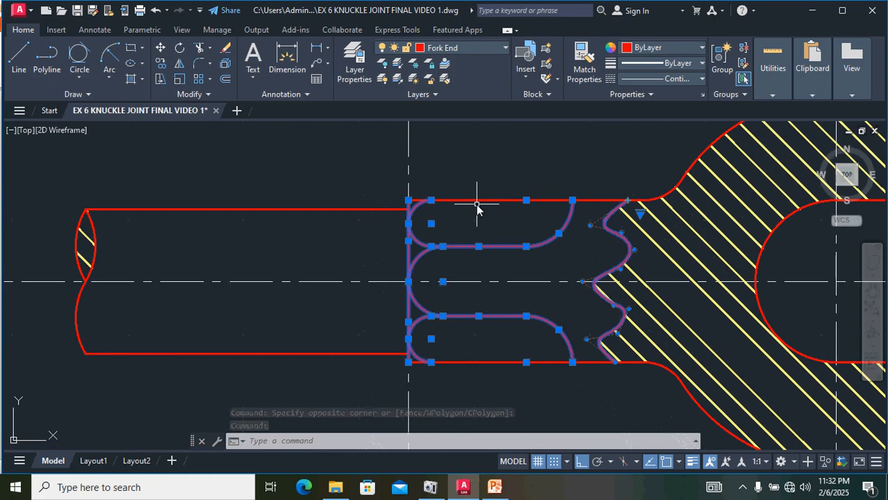
scroll(525, 419, down, 2)
mouse_move(526, 417)
middle_down()
mouse_move(377, 359)
mouse_move(251, 331)
middle_up()
click(179, 66)
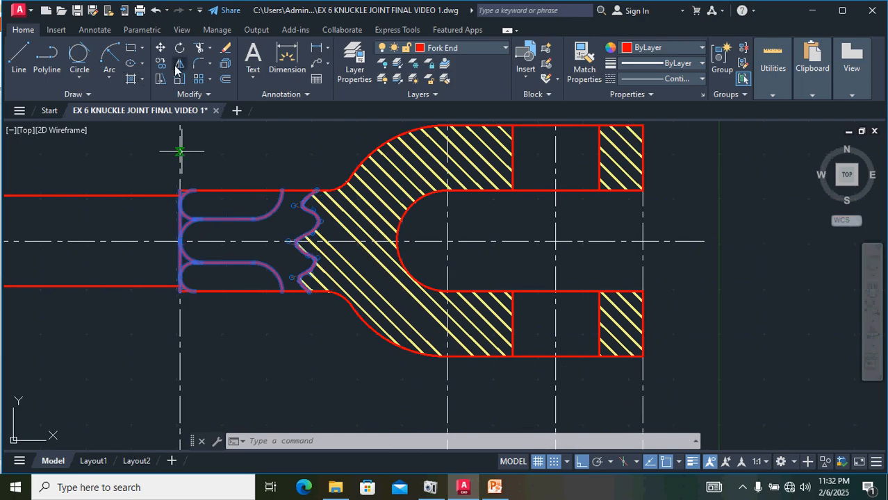
click(643, 189)
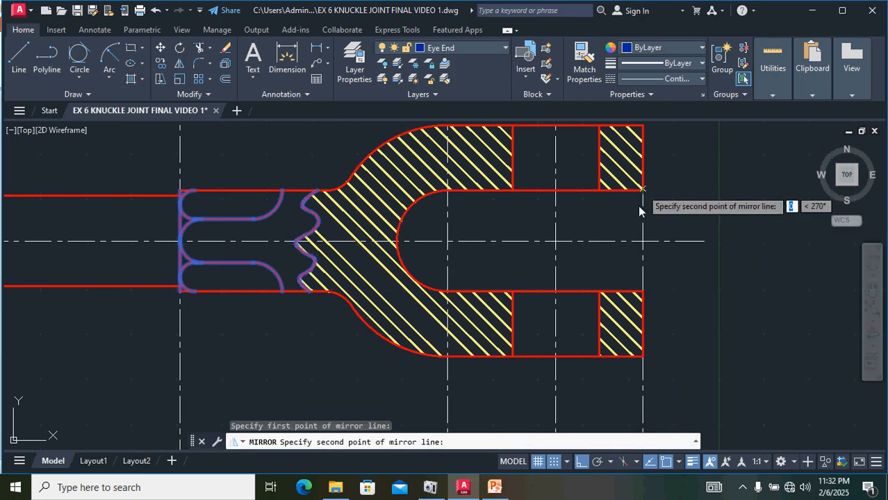
click(640, 290)
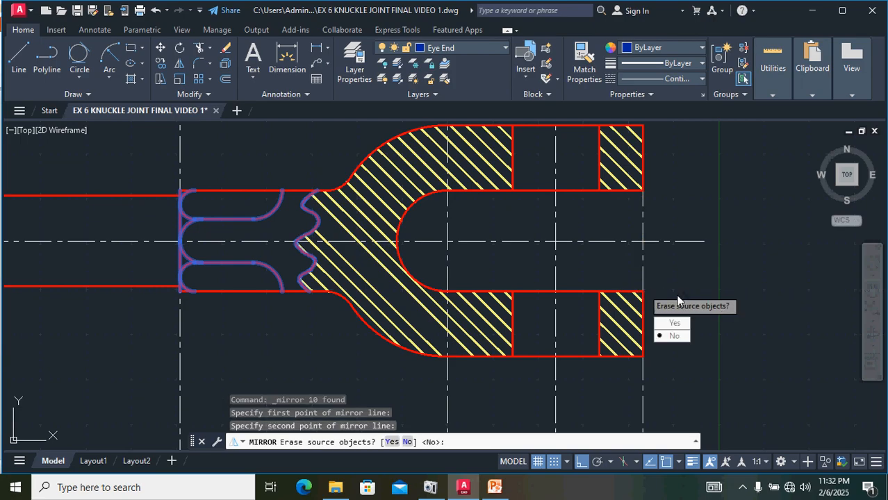
key(Return)
Step: Inspect the mirrored curves beside the eye end rectangle
scroll(743, 289, down, 2)
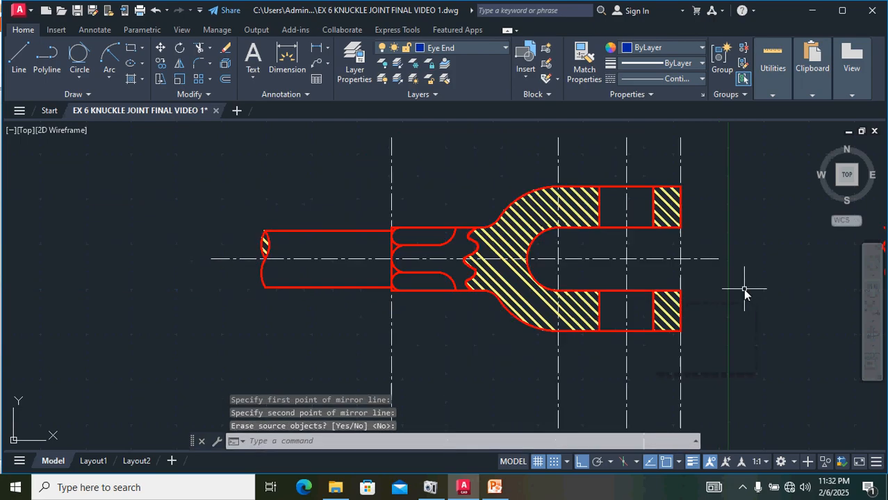
scroll(762, 300, down, 1)
middle_drag(763, 301, 492, 307)
scroll(581, 267, up, 2)
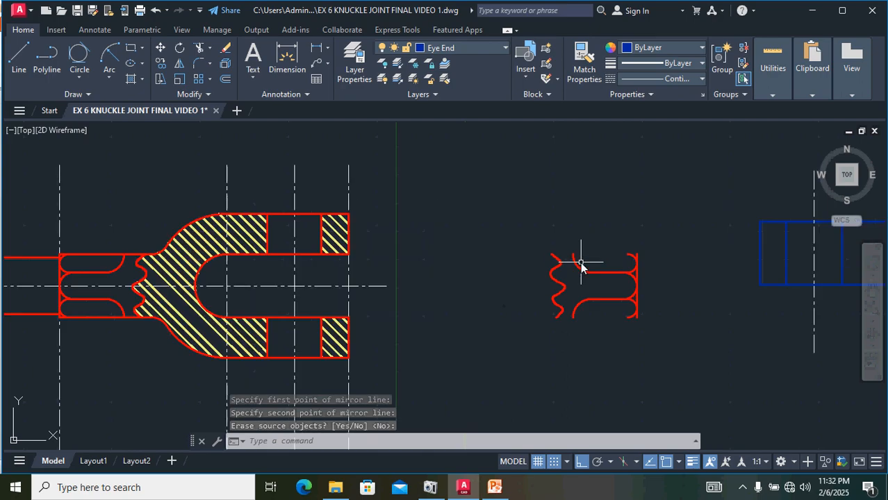
scroll(581, 266, up, 2)
scroll(575, 259, down, 2)
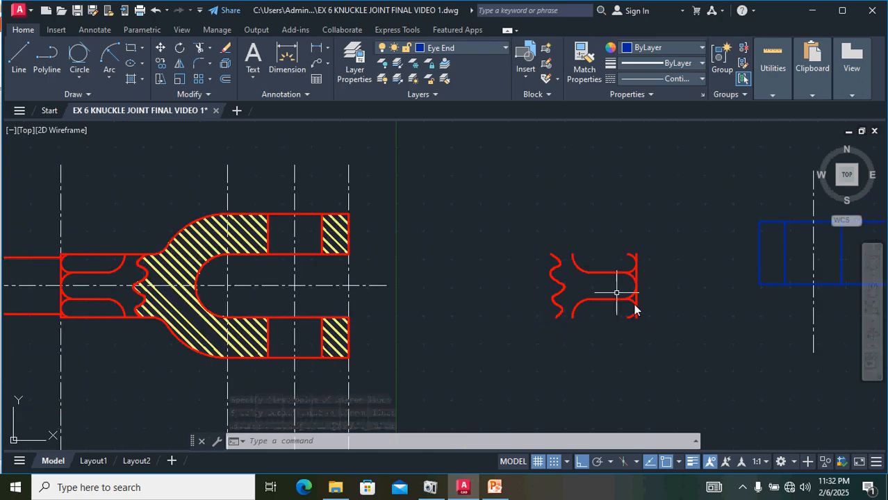
mouse_move(671, 345)
mouse_down()
mouse_move(649, 261)
mouse_move(472, 289)
mouse_move(491, 328)
mouse_up()
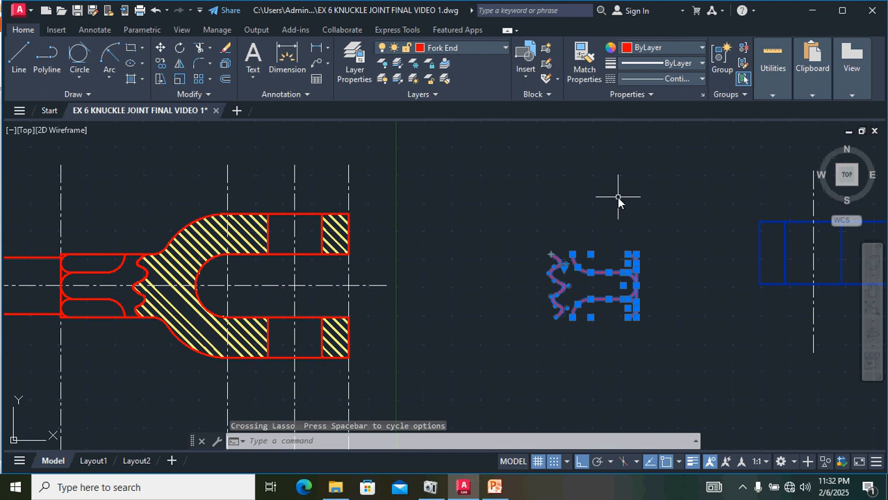
key(Escape)
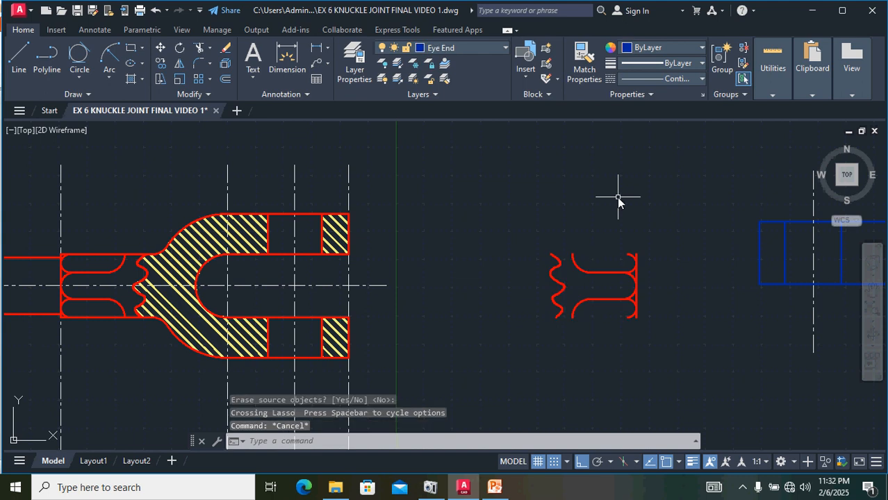
Step: Match the mirrored neck curves and break line to the eye end rectangle's properties
click(779, 222)
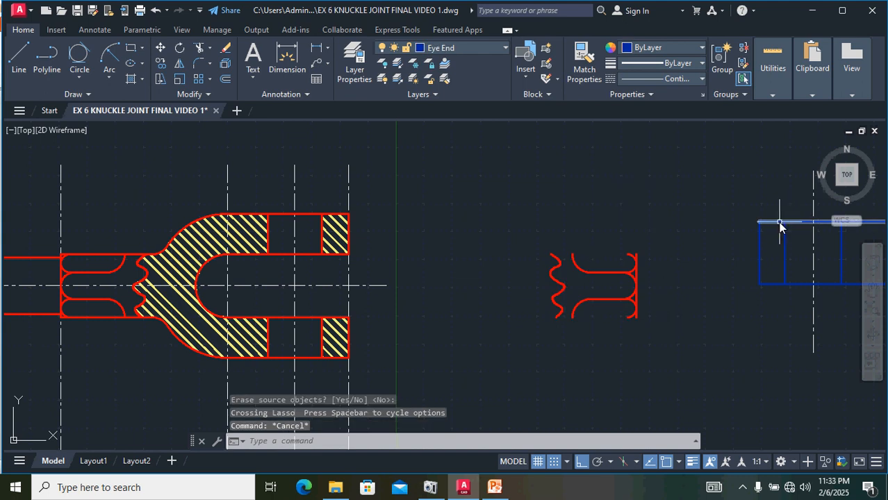
click(586, 68)
mouse_move(663, 343)
mouse_down()
mouse_move(604, 247)
mouse_move(516, 300)
mouse_move(522, 296)
mouse_up()
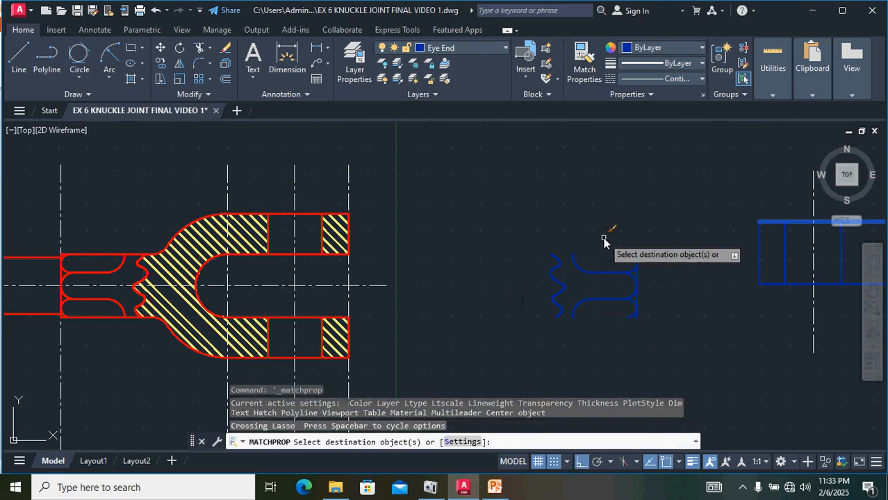
key(Escape)
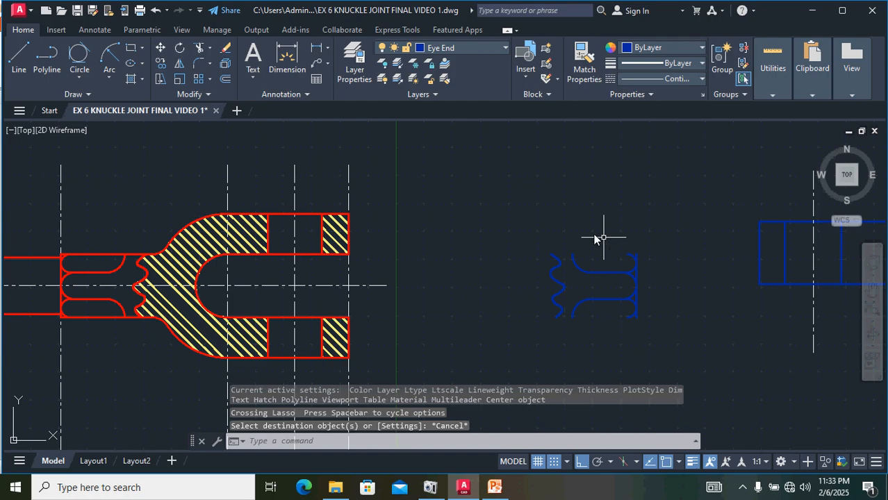
Step: Move the eye end's neck curves and break line into the eye end rectangle, snapping their top right corner to the rectangle's upper right corner
mouse_move(688, 363)
mouse_down()
mouse_move(586, 234)
mouse_move(506, 284)
mouse_up()
scroll(622, 238, up, 6)
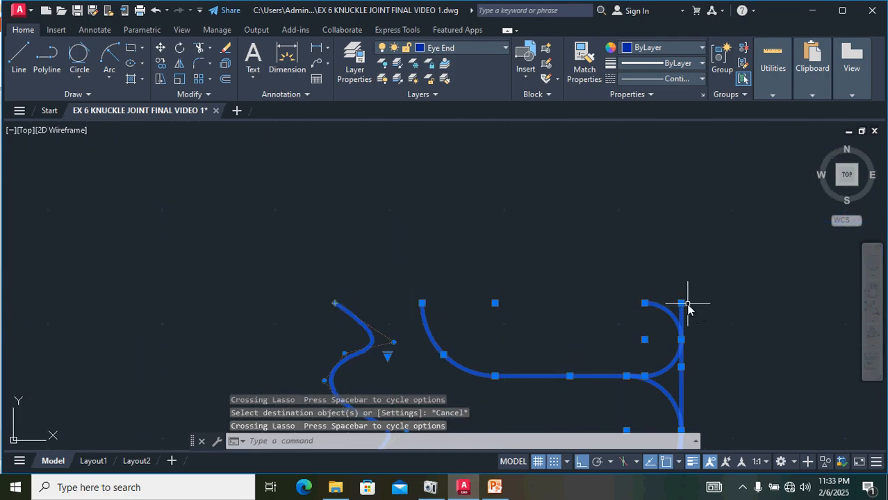
text(m)
key(Return)
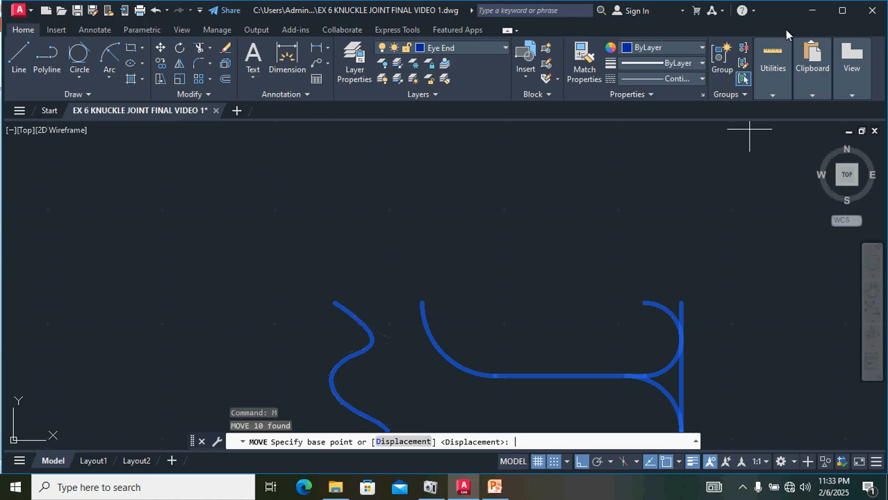
click(681, 303)
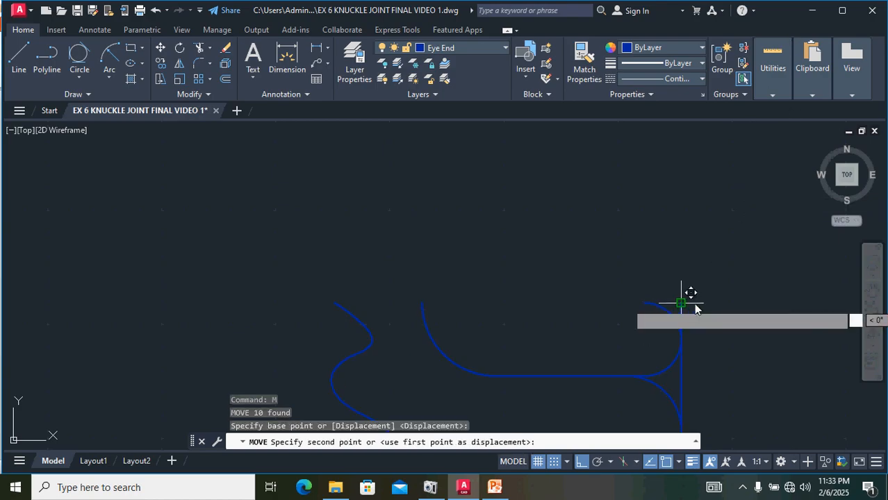
click(581, 464)
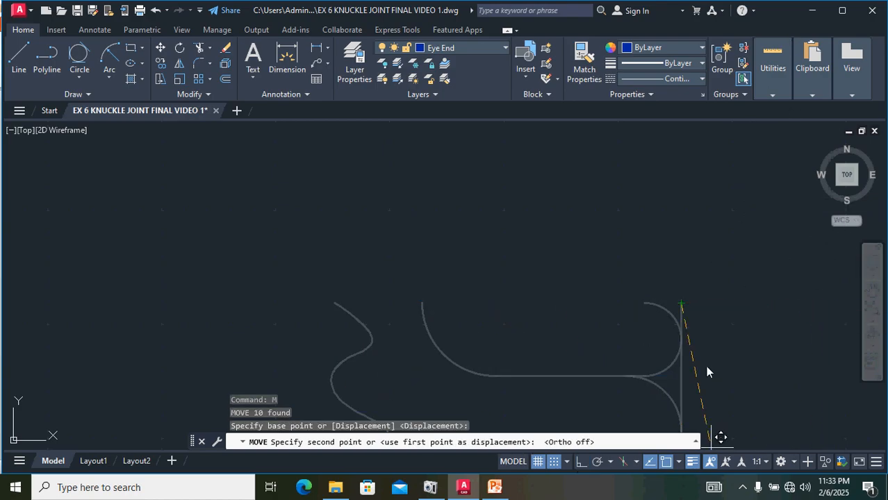
scroll(764, 298, down, 3)
mouse_move(777, 292)
middle_down()
mouse_move(627, 322)
mouse_move(401, 346)
middle_up()
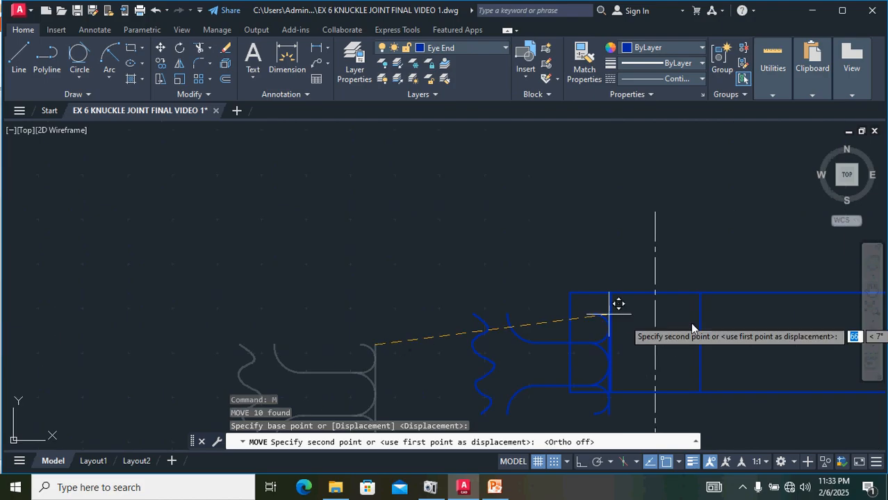
mouse_move(742, 305)
middle_down()
mouse_move(375, 279)
mouse_move(277, 307)
middle_up()
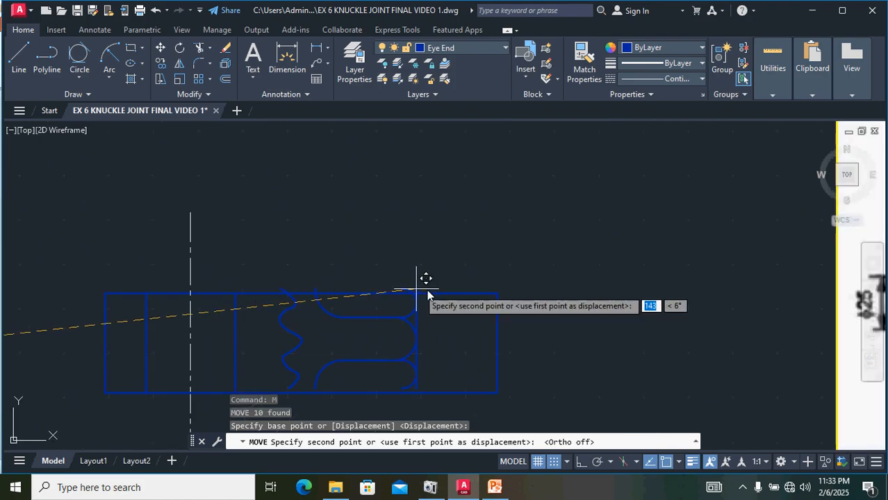
scroll(500, 296, up, 4)
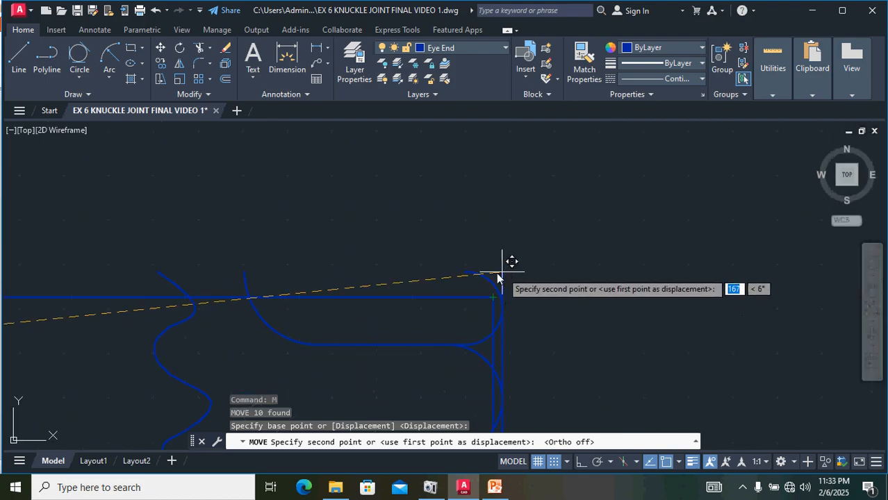
click(493, 299)
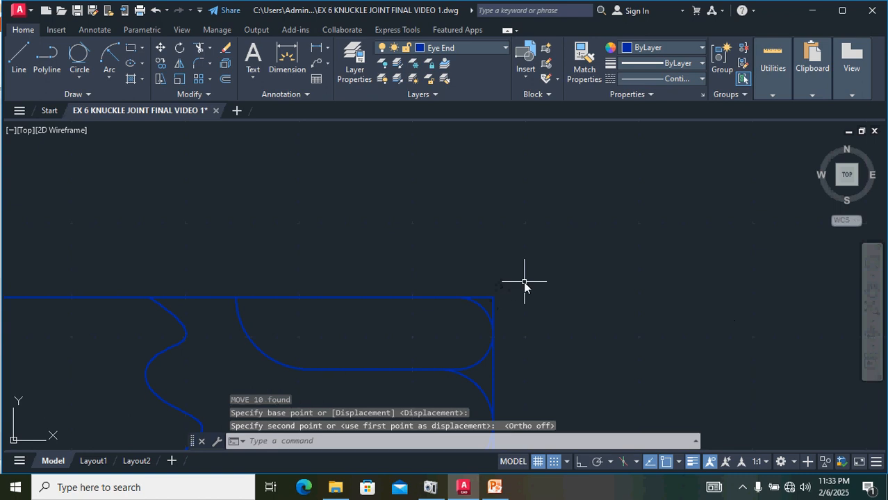
scroll(567, 285, down, 6)
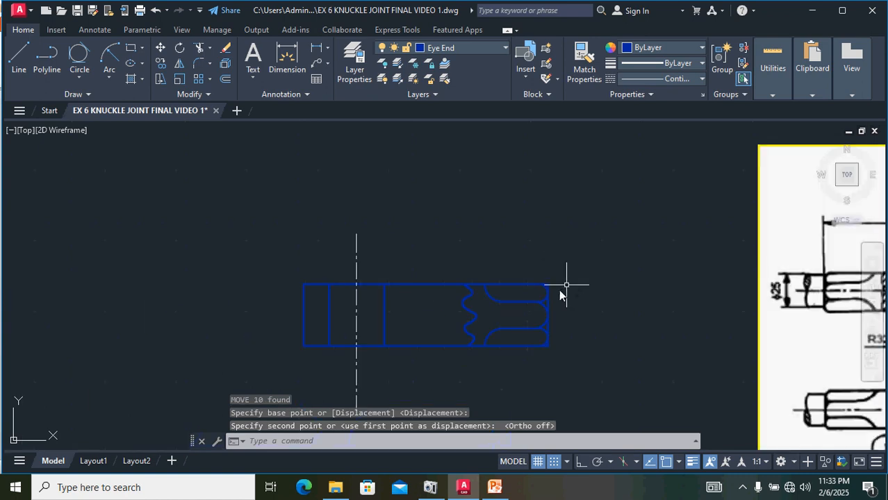
middle_drag(681, 297, 424, 299)
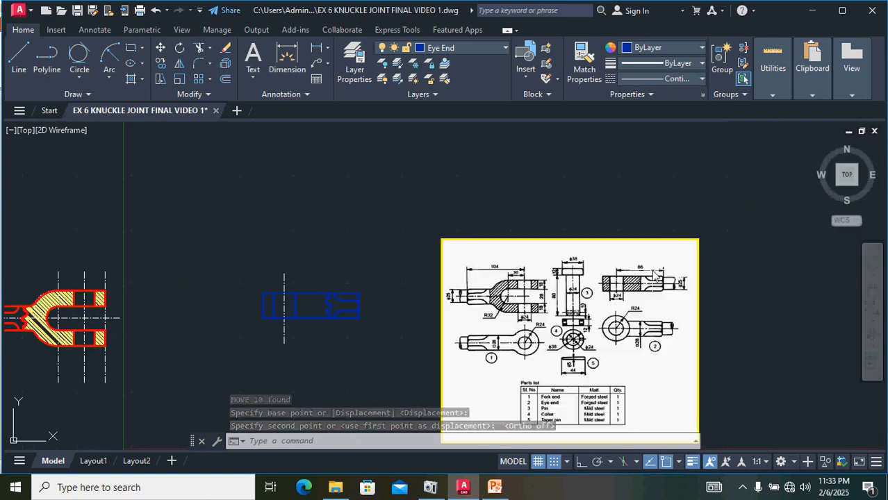
middle_drag(379, 275, 650, 266)
scroll(234, 303, up, 6)
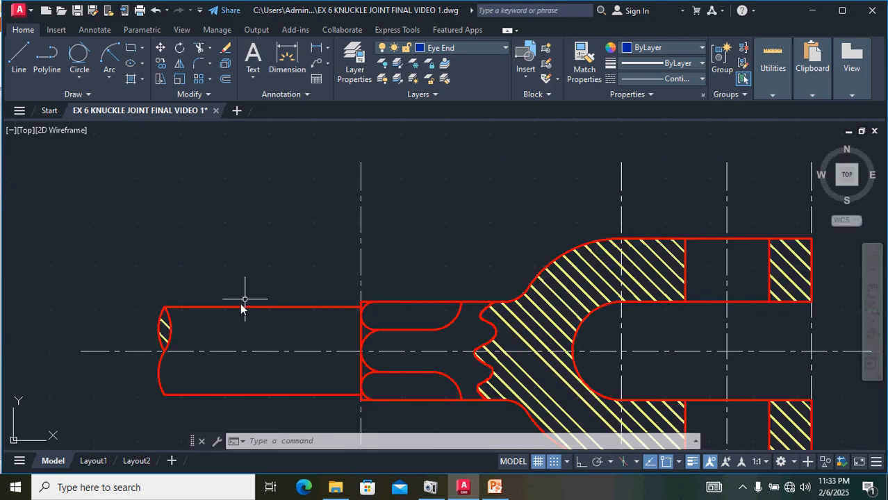
click(135, 292)
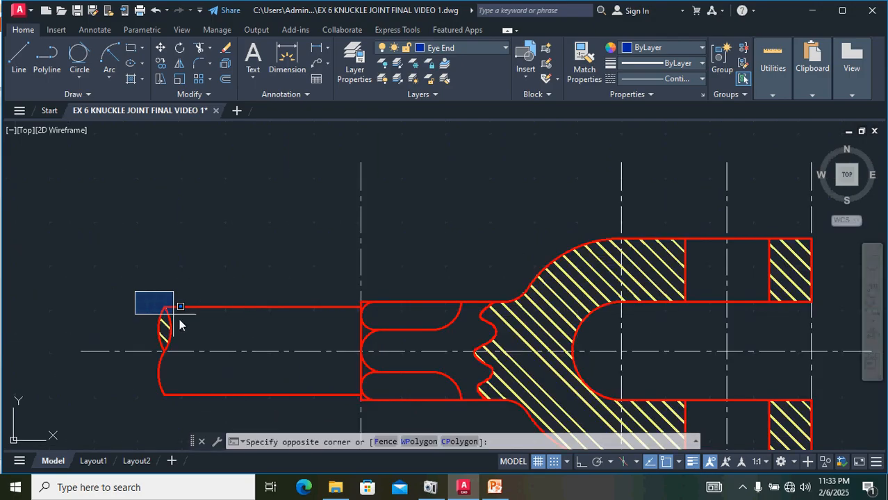
mouse_move(179, 319)
mouse_down()
mouse_move(226, 325)
mouse_move(152, 342)
mouse_up()
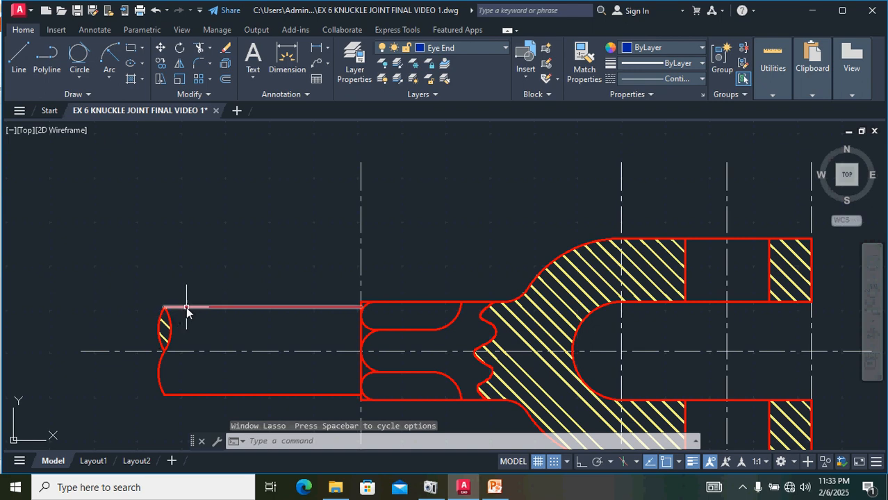
click(186, 308)
click(164, 321)
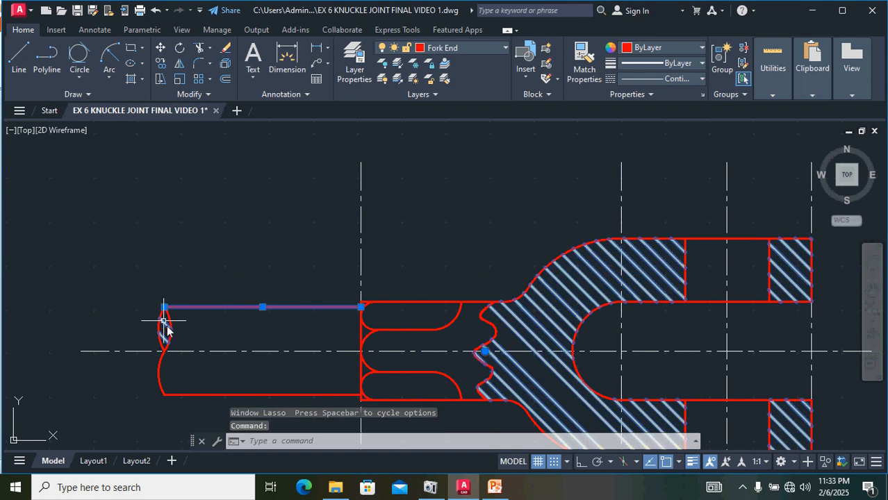
scroll(167, 326, up, 6)
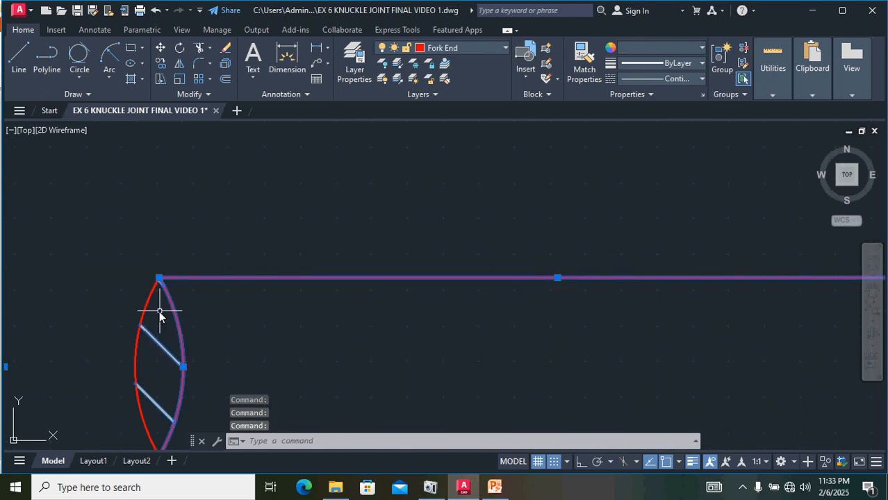
scroll(351, 262, down, 6)
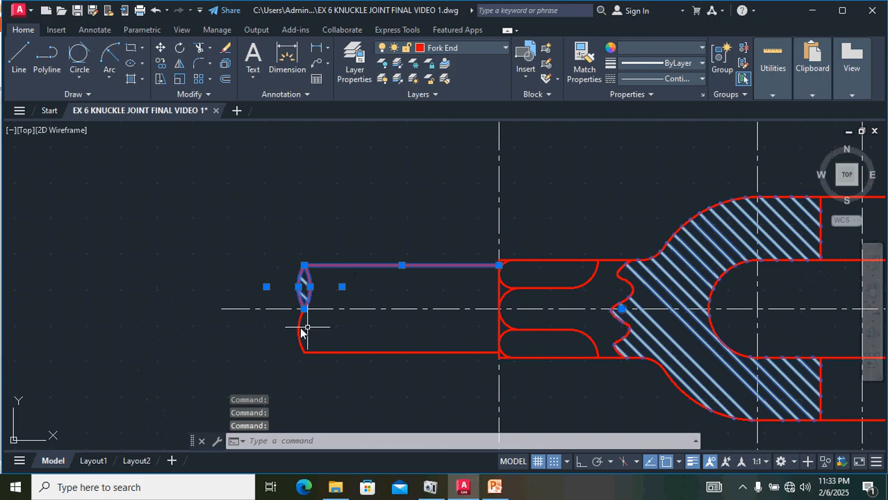
click(367, 351)
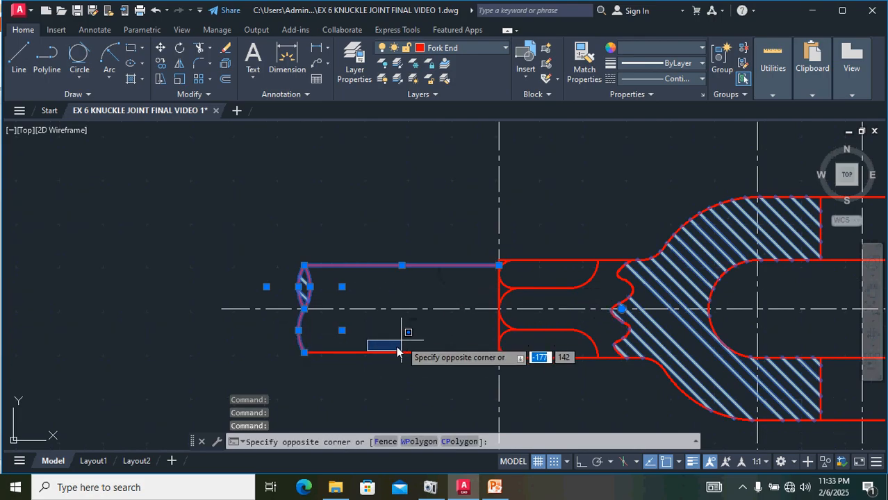
click(362, 358)
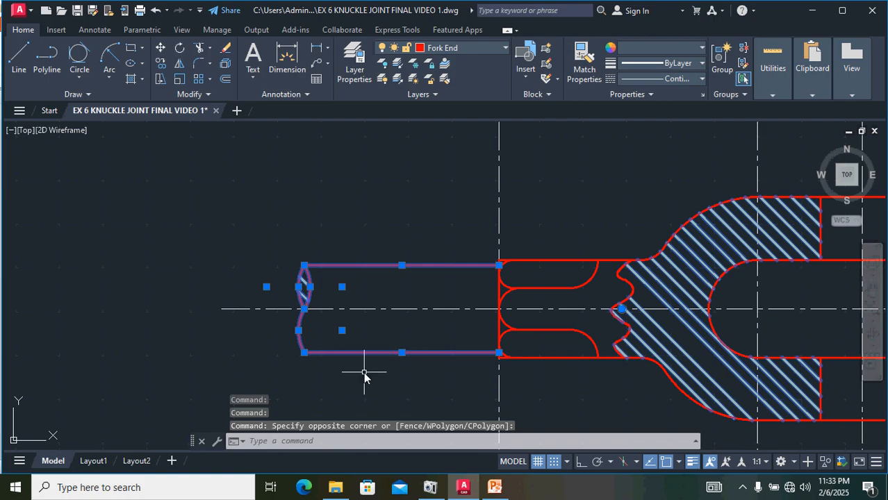
scroll(528, 308, up, 6)
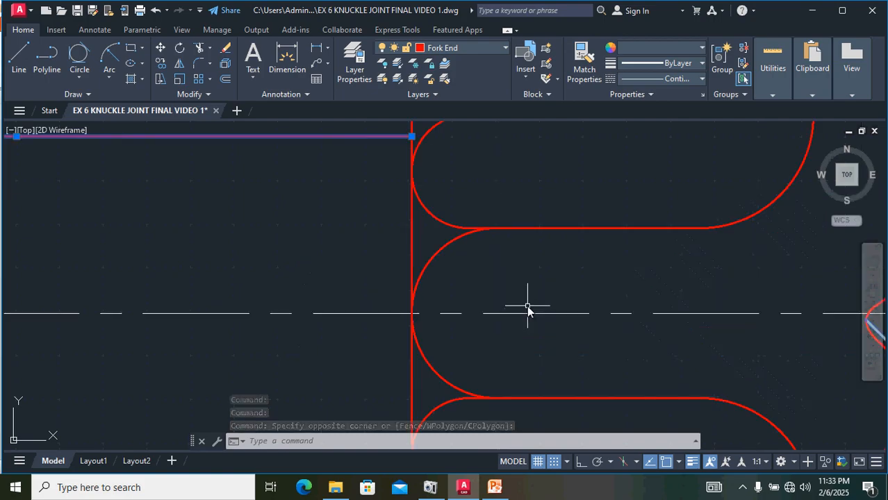
click(412, 245)
click(436, 247)
scroll(486, 254, down, 6)
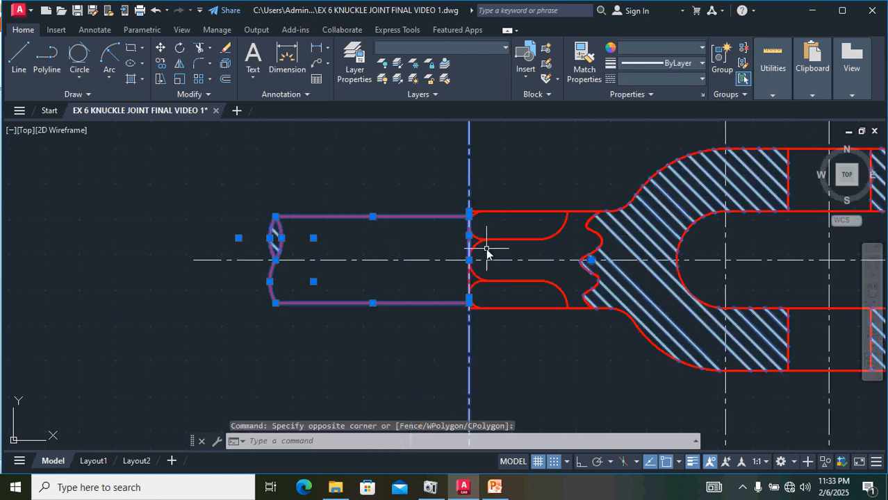
scroll(478, 262, down, 3)
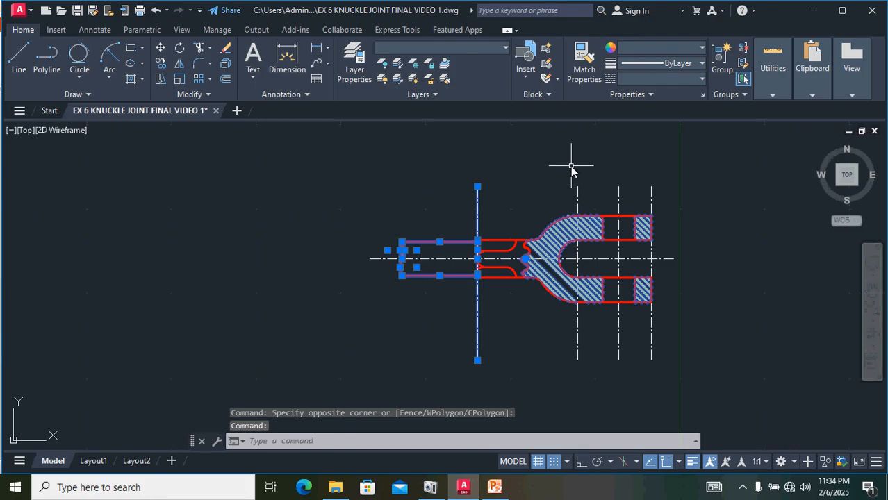
key(Escape)
Step: Try to mirror the fork end's rod outline and break curves about the fork's right end line
scroll(477, 263, up, 6)
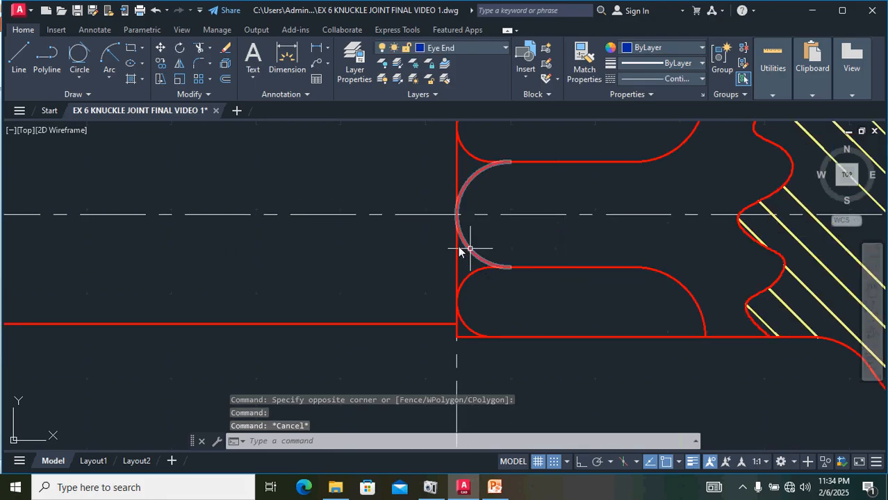
click(456, 247)
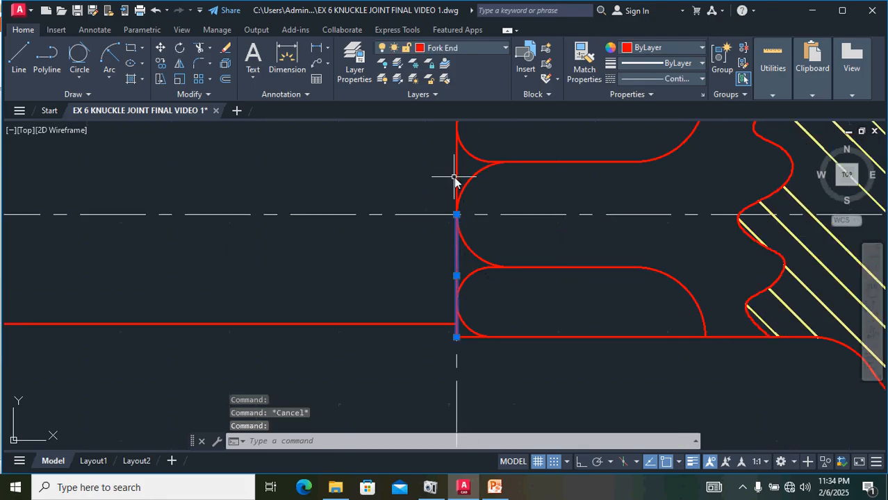
scroll(545, 264, down, 4)
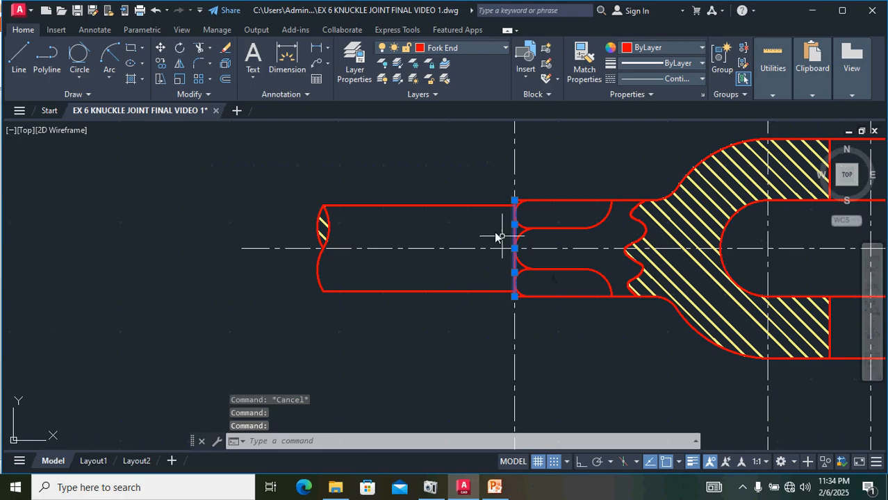
click(477, 207)
click(463, 199)
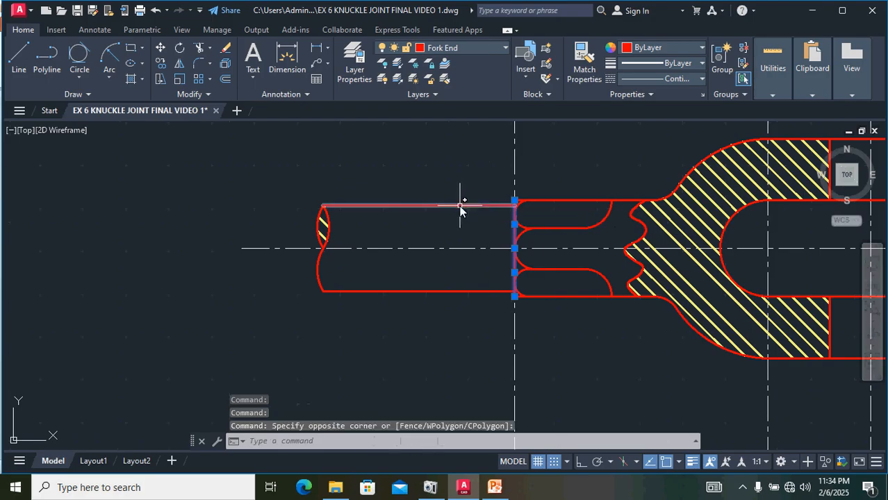
scroll(348, 209, up, 4)
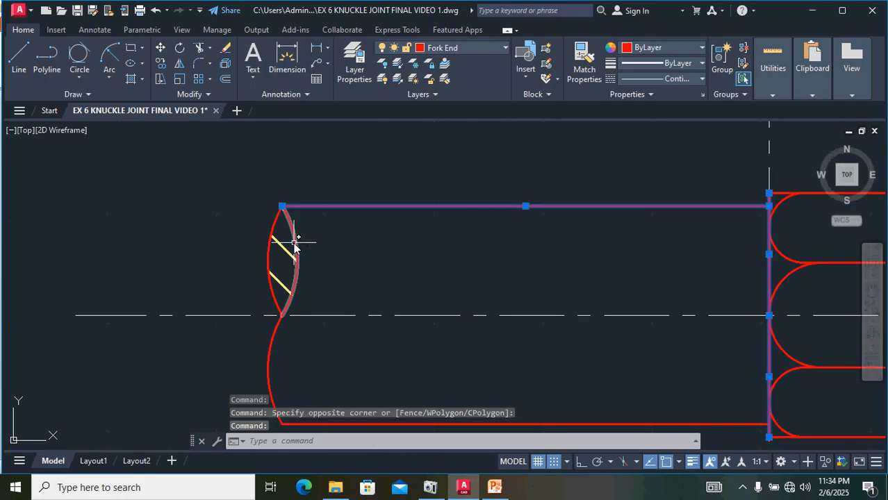
mouse_move(331, 261)
mouse_down()
mouse_move(248, 249)
mouse_move(232, 259)
mouse_move(236, 268)
mouse_up()
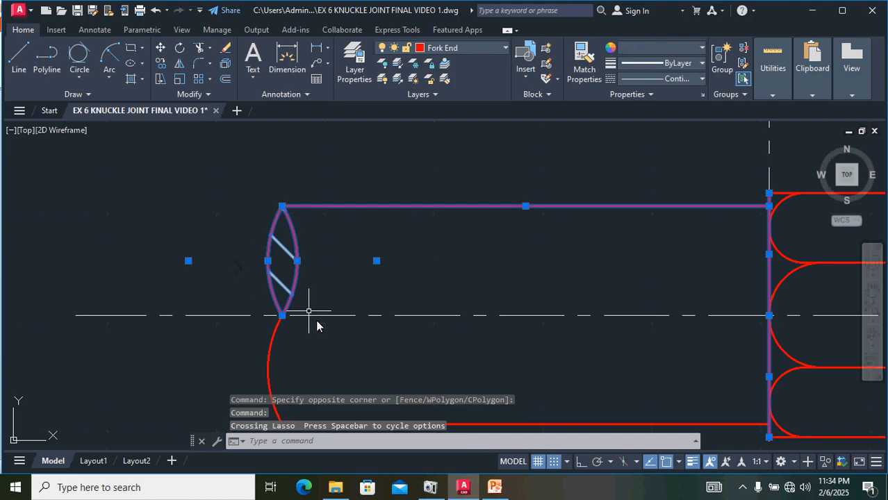
mouse_move(328, 358)
mouse_down()
mouse_move(262, 359)
mouse_move(224, 377)
mouse_up()
scroll(415, 353, down, 2)
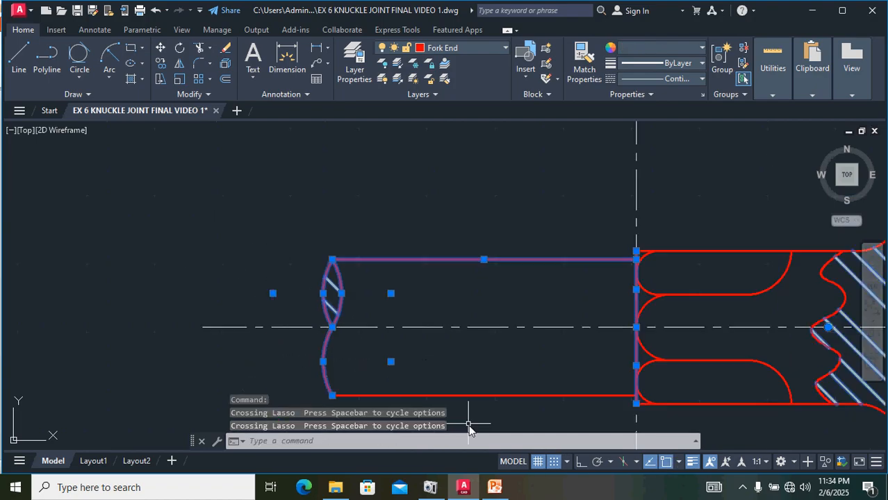
drag(469, 427, 391, 371)
scroll(553, 359, down, 2)
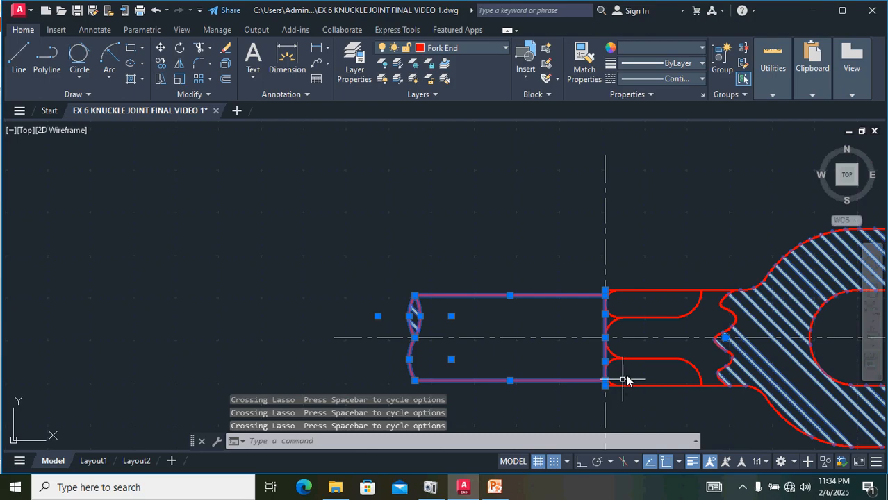
middle_drag(661, 207, 428, 184)
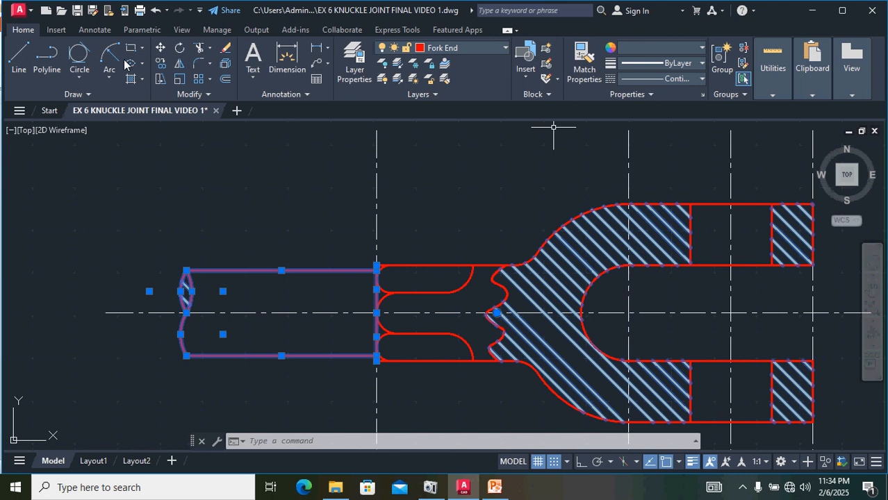
click(180, 64)
middle_drag(587, 316, 337, 273)
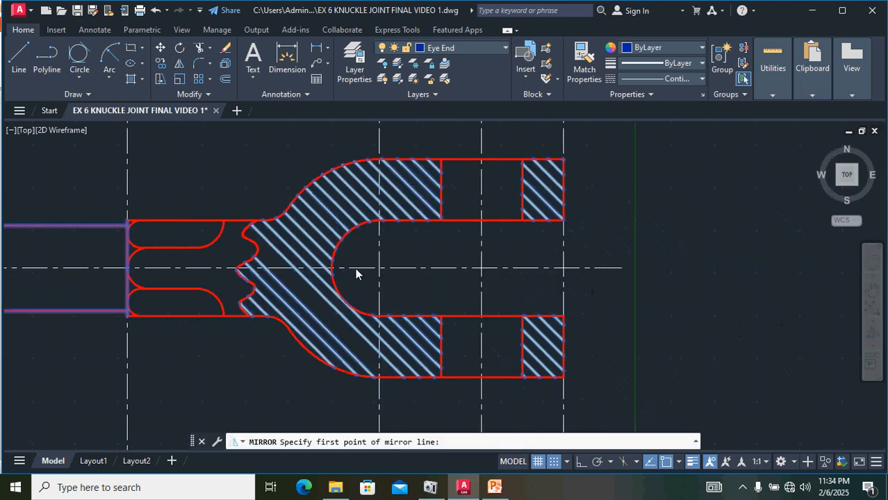
click(563, 221)
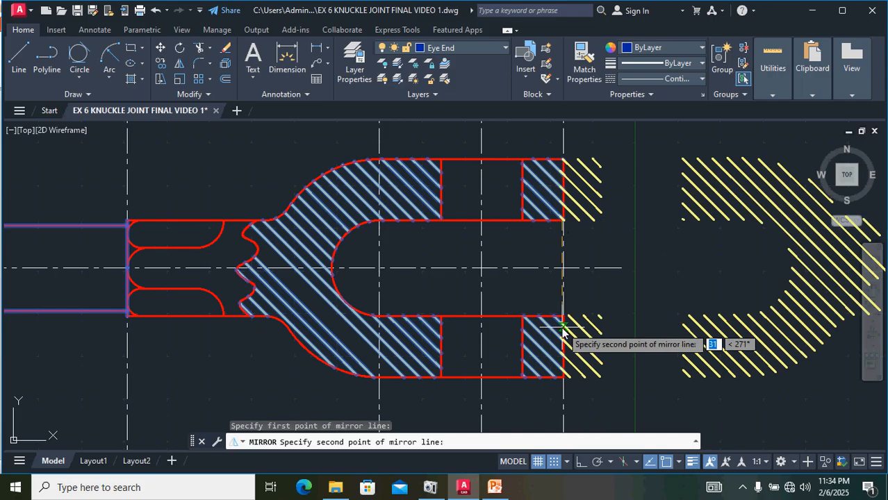
key(ctrl+z)
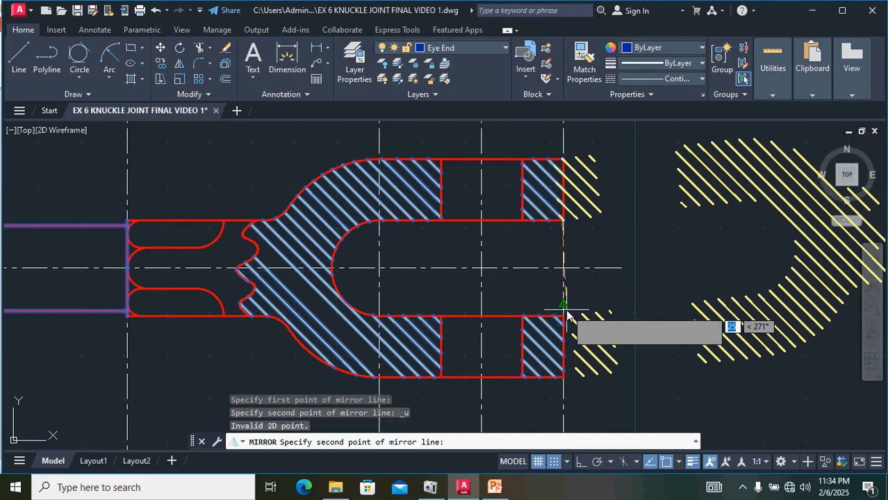
key(Escape)
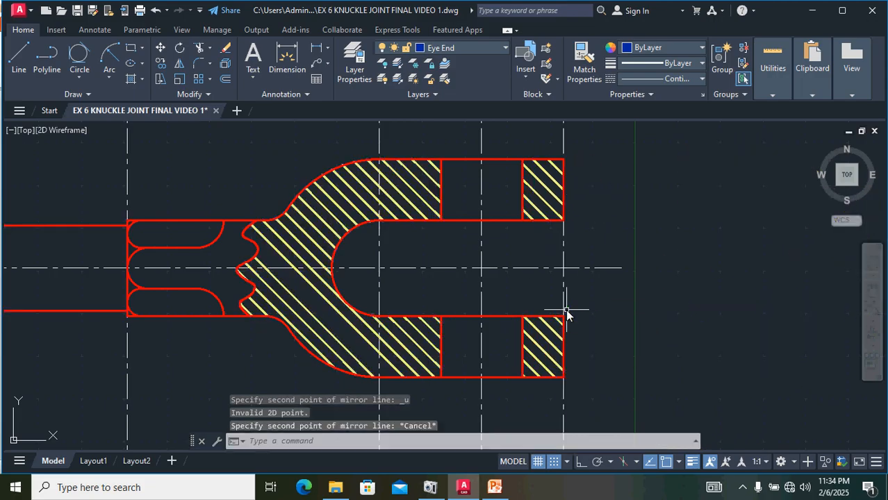
scroll(615, 299, down, 2)
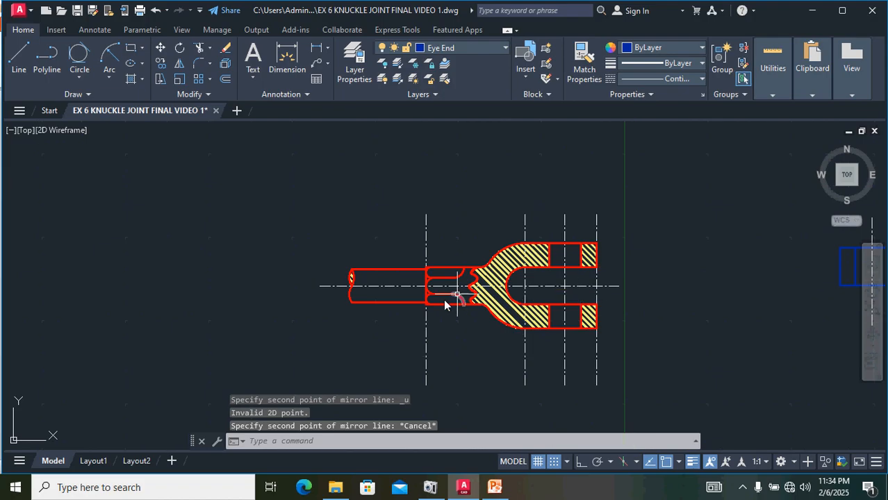
scroll(432, 304, up, 2)
mouse_move(368, 319)
mouse_down()
mouse_move(278, 307)
mouse_move(263, 318)
mouse_up()
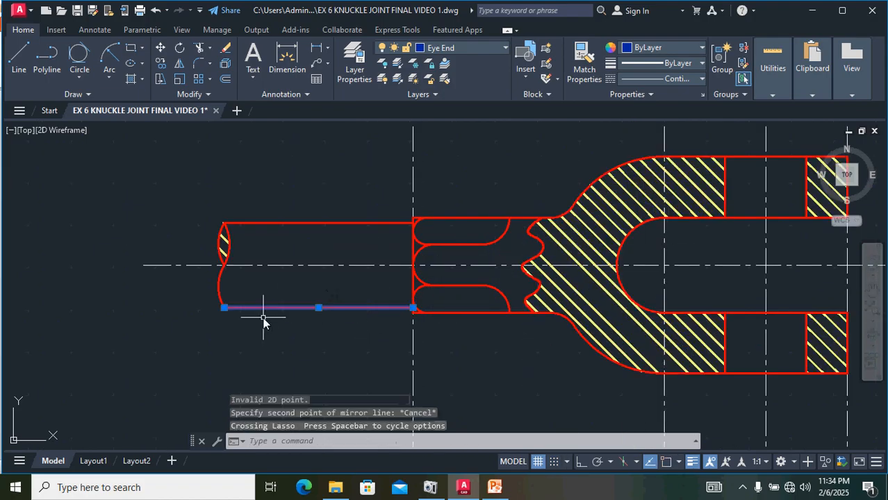
click(217, 279)
scroll(224, 244, up, 2)
drag(258, 232, 181, 251)
scroll(192, 244, down, 1)
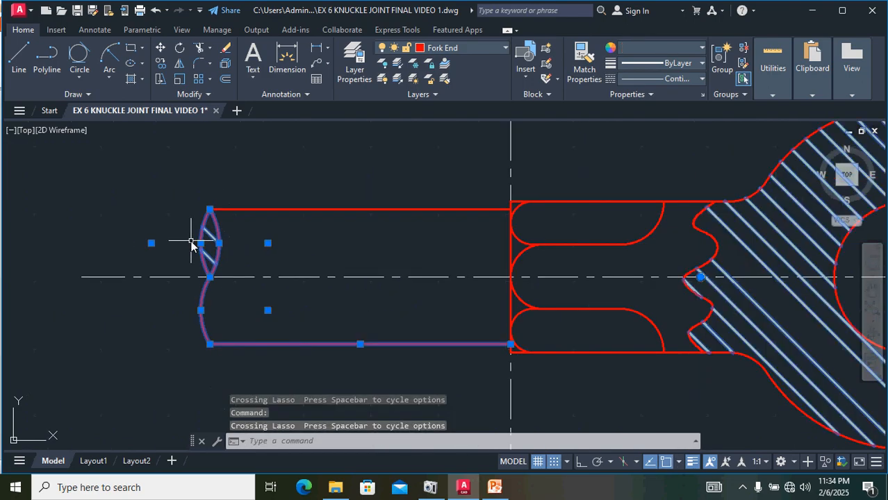
key(ctrl+z)
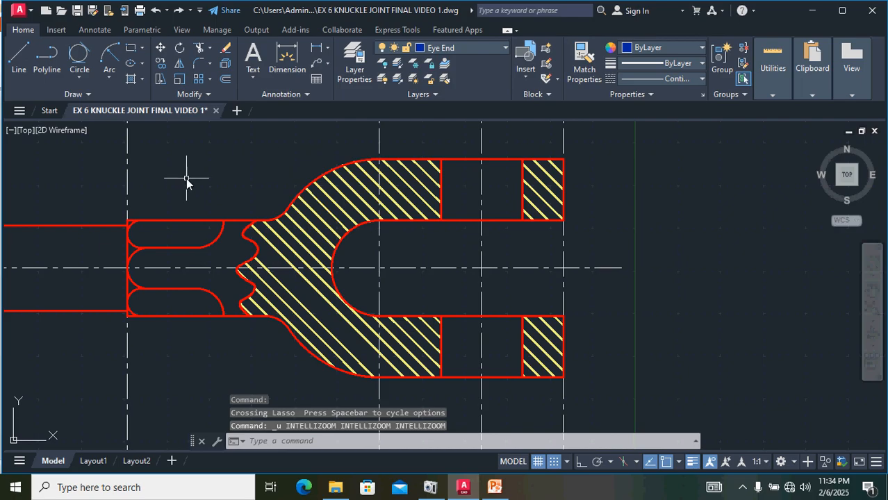
Step: Mirror the fork end's rod lines, left end line and break curves about the fork's right end line
scroll(188, 180, down, 2)
click(90, 260)
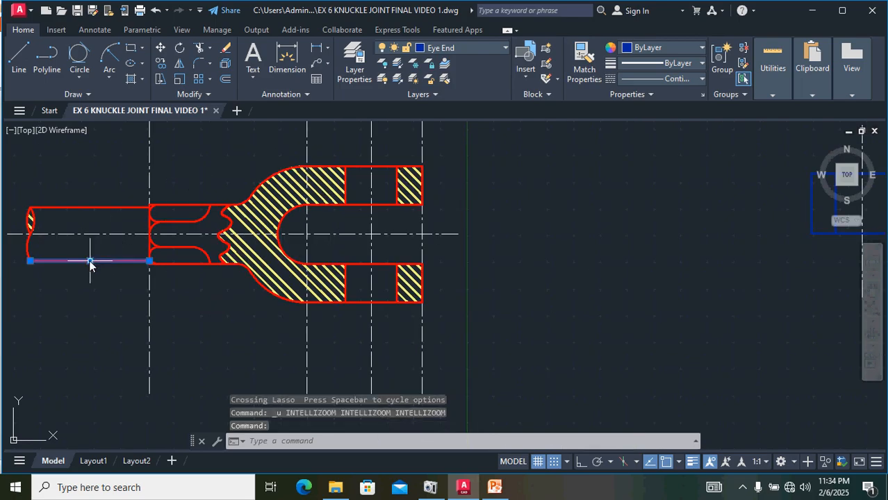
click(91, 206)
scroll(87, 212, up, 5)
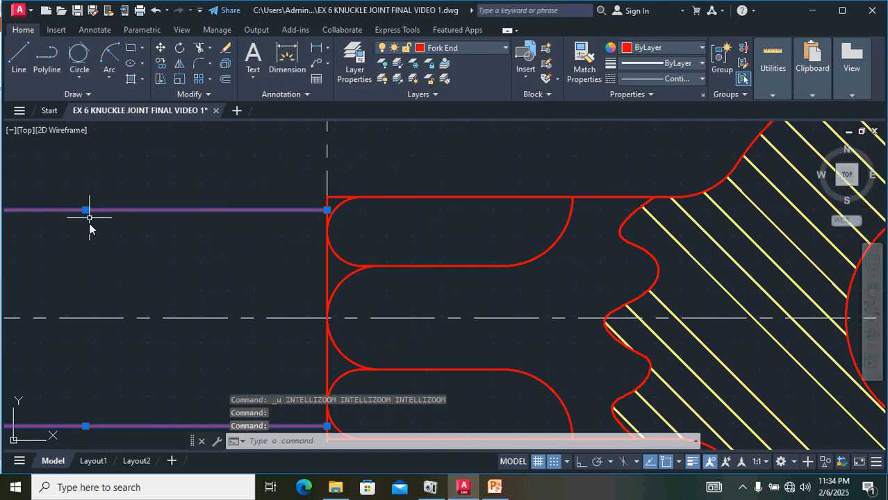
scroll(98, 251, down, 5)
scroll(142, 250, up, 7)
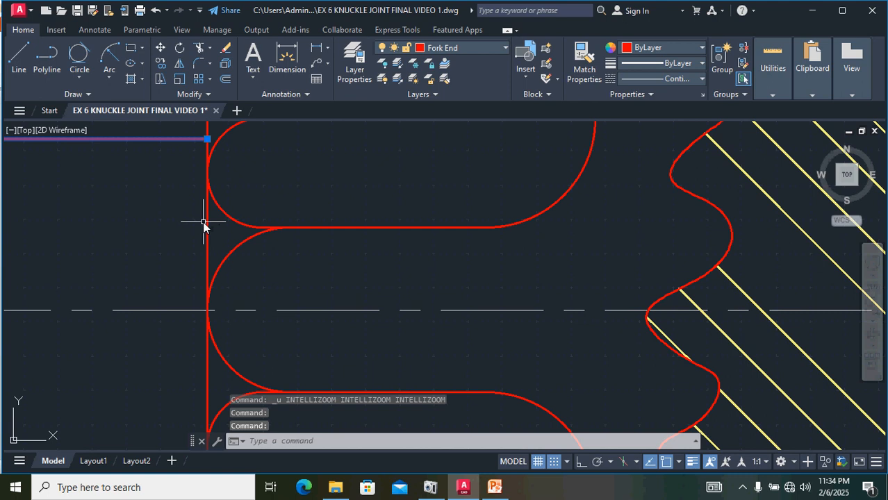
click(207, 222)
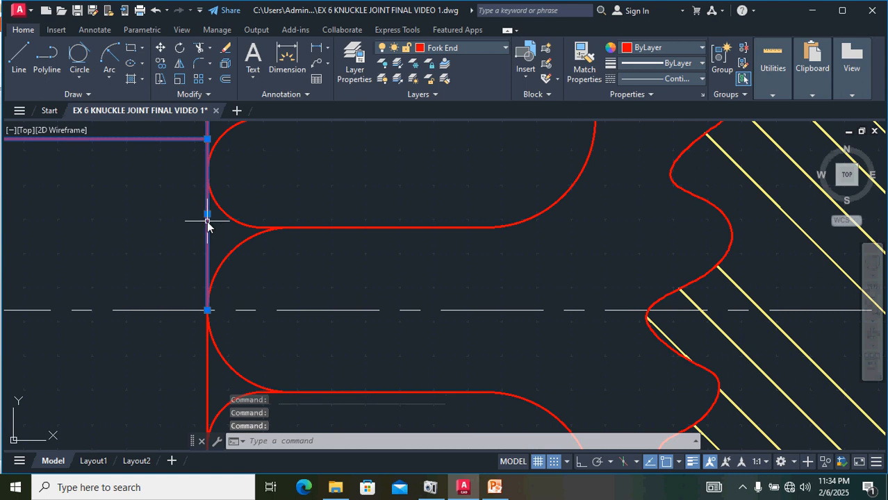
click(210, 364)
click(205, 361)
scroll(149, 367, down, 6)
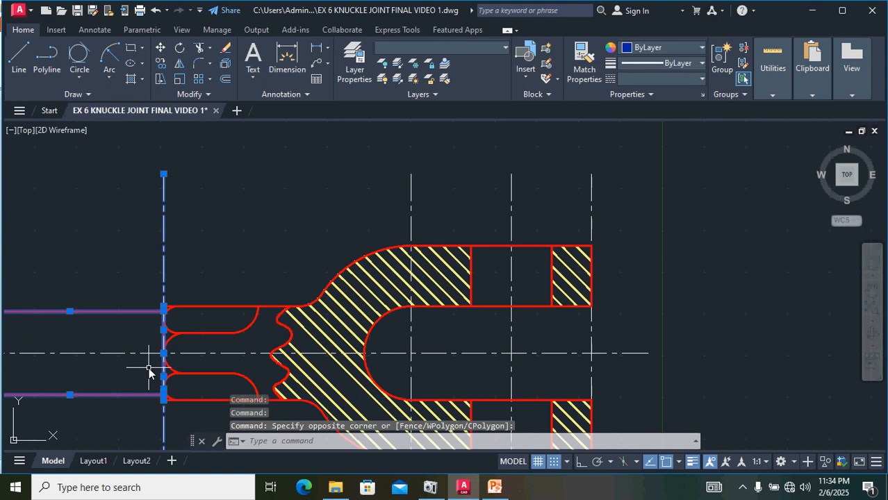
click(166, 219)
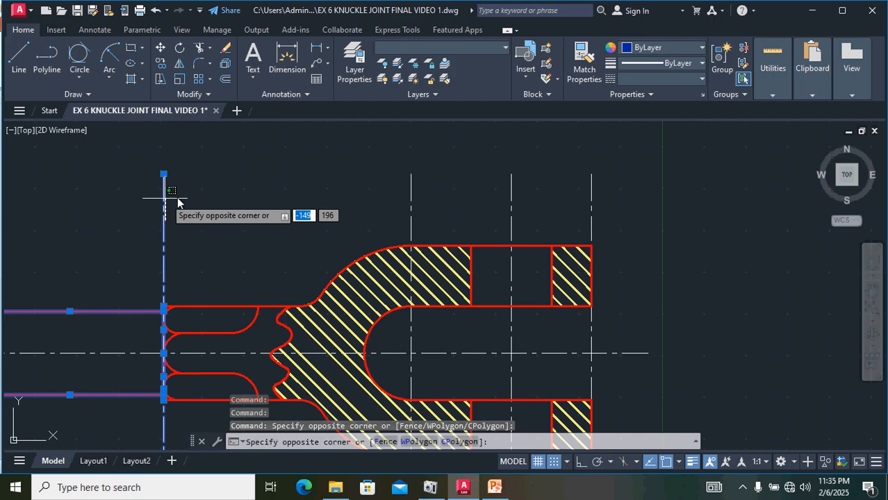
click(151, 206)
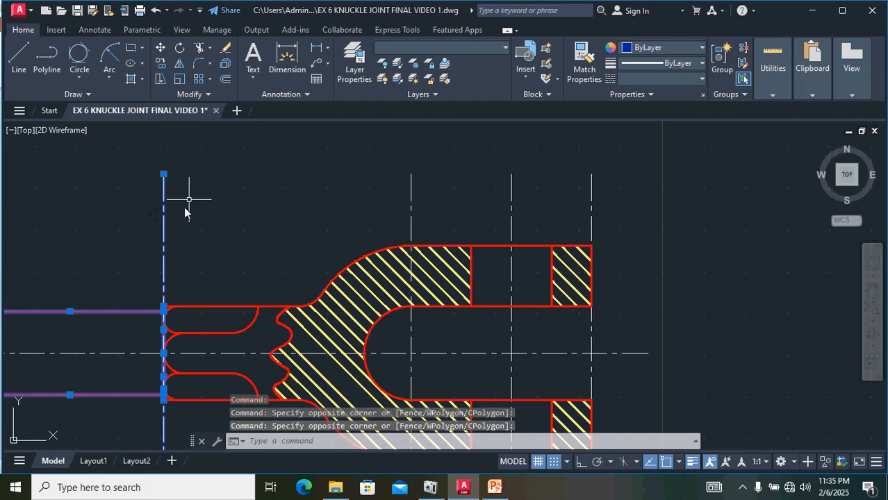
shift+click(165, 221)
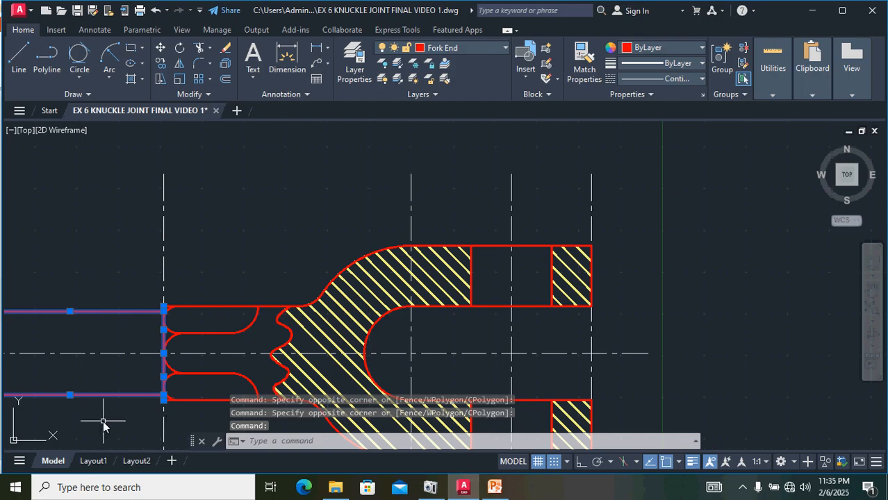
scroll(102, 426, down, 2)
scroll(35, 365, up, 4)
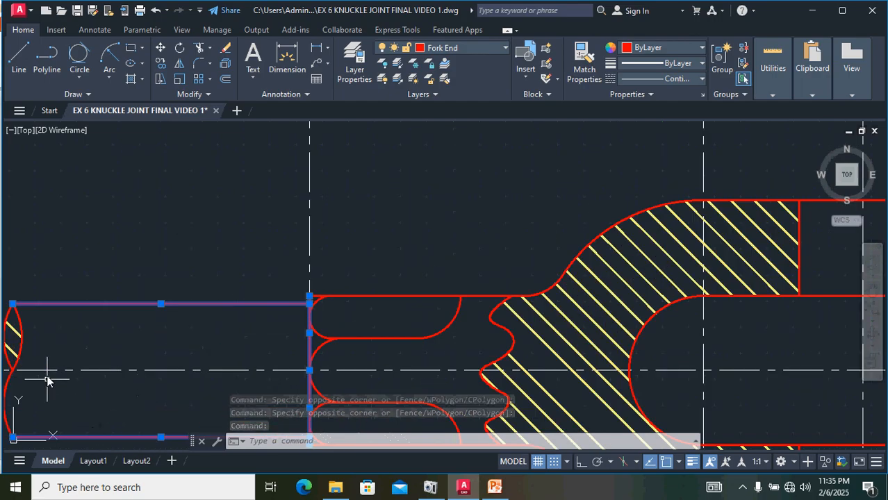
click(10, 321)
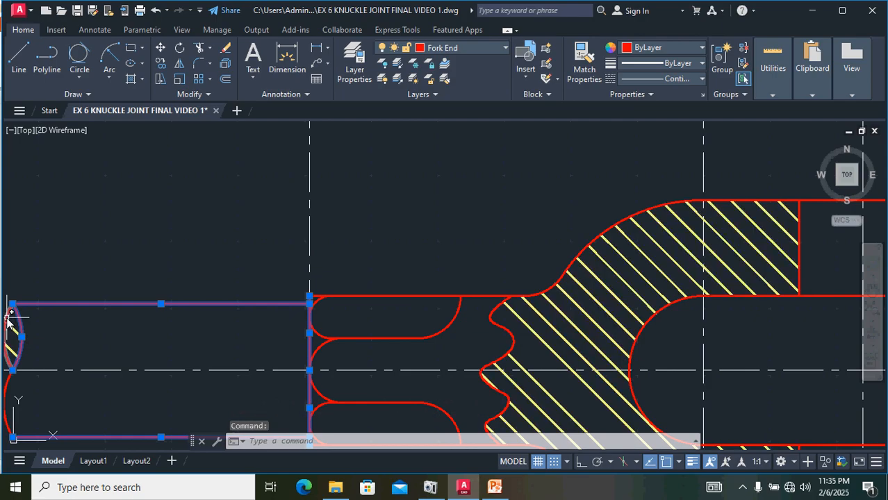
middle_drag(114, 333, 286, 252)
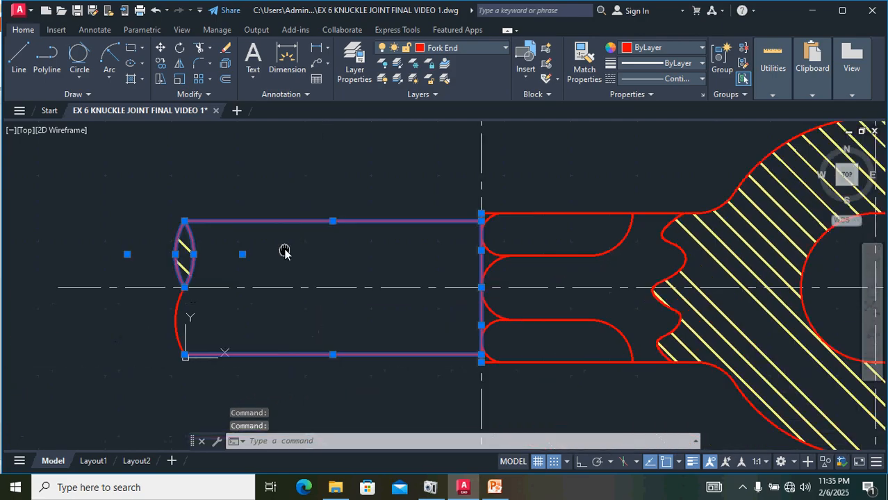
click(176, 306)
scroll(245, 334, down, 5)
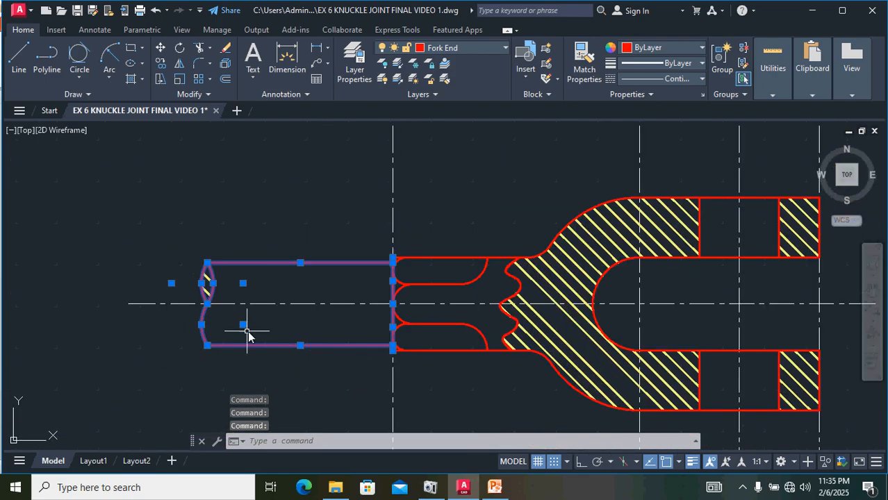
click(177, 63)
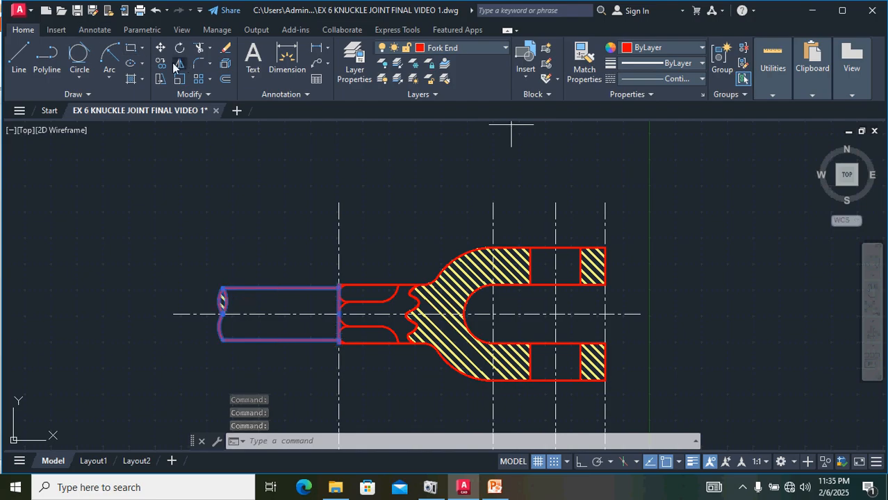
click(604, 284)
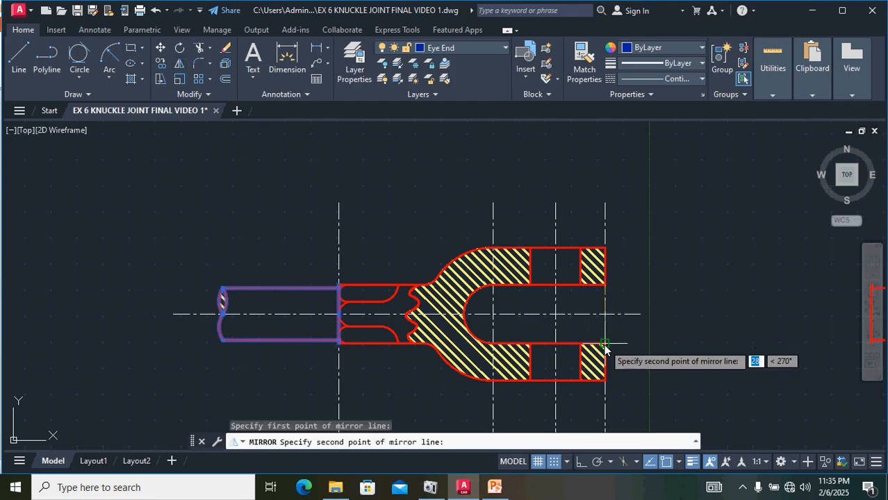
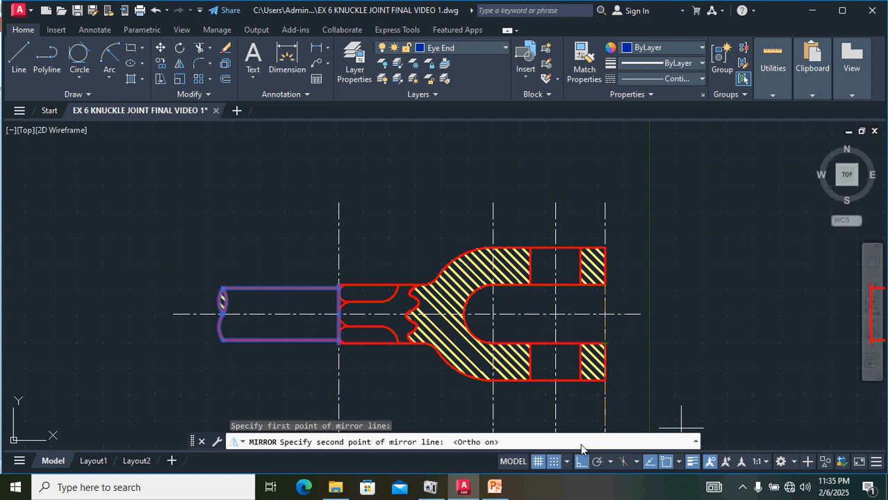
Step: Complete the mirror line vertically along the fork's right end line and keep the source objects
click(603, 345)
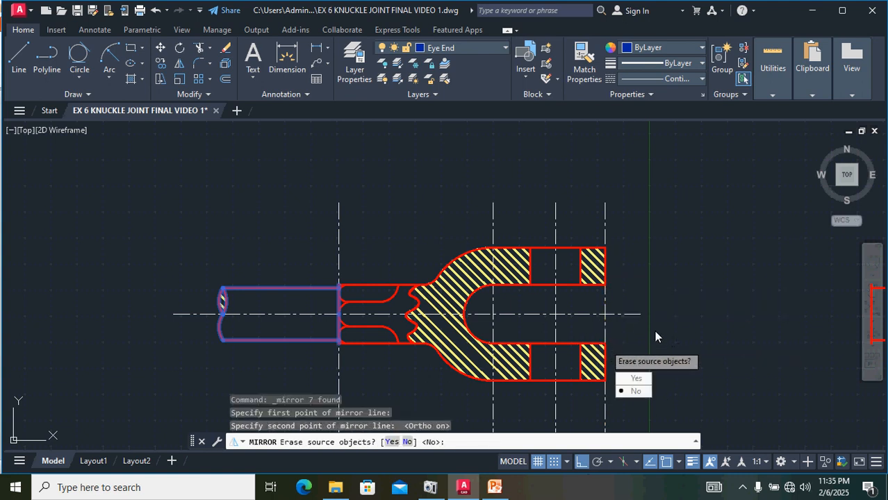
key(Return)
Step: Move the mirrored rod lines and break curves, snapping the rod's upper left corner to the eye end's upper right corner
scroll(719, 333, down, 2)
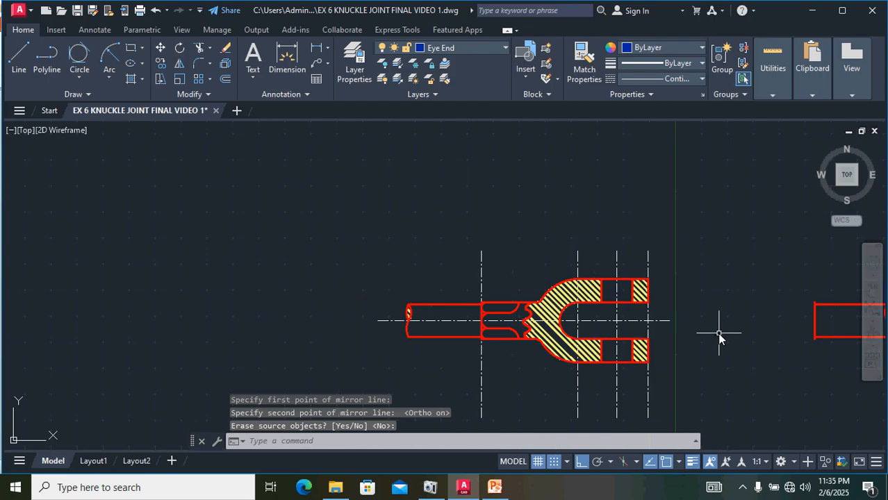
middle_drag(740, 358, 512, 347)
scroll(629, 301, up, 4)
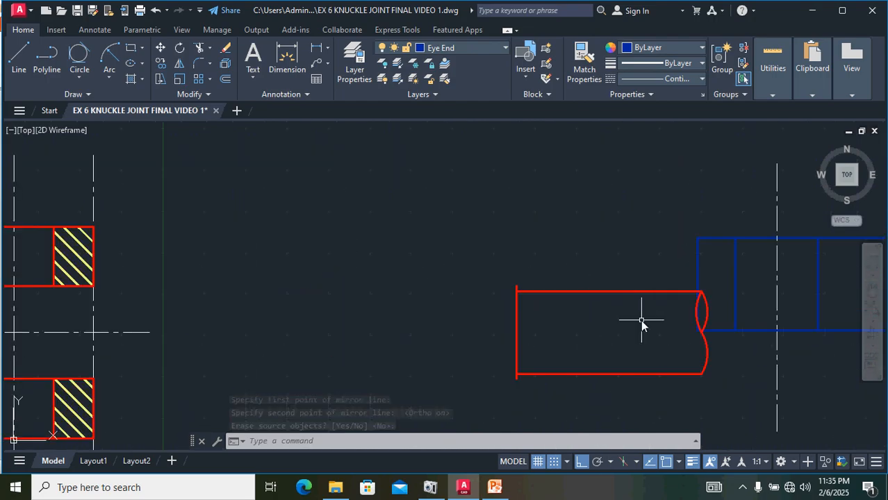
scroll(688, 294, up, 4)
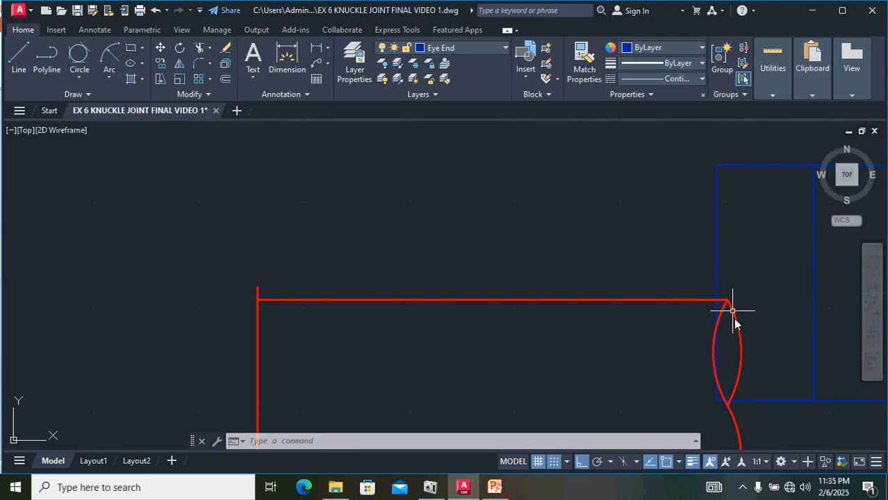
click(735, 323)
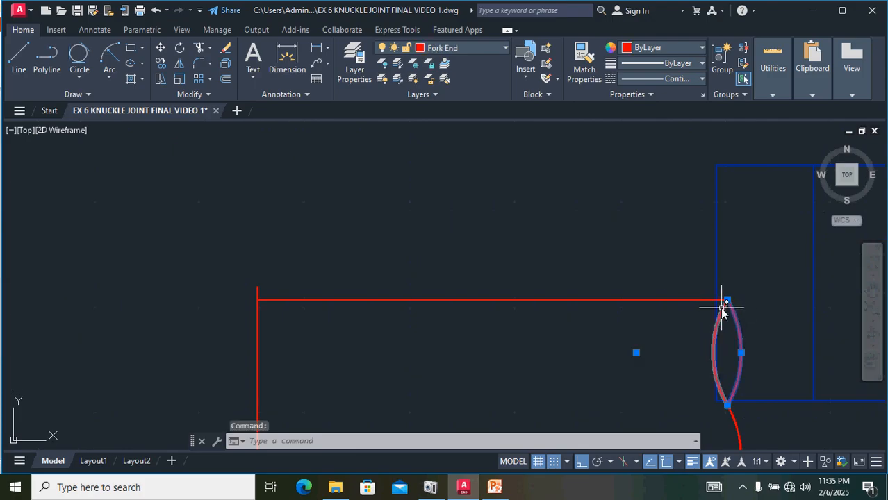
click(721, 306)
click(695, 299)
scroll(694, 296, down, 4)
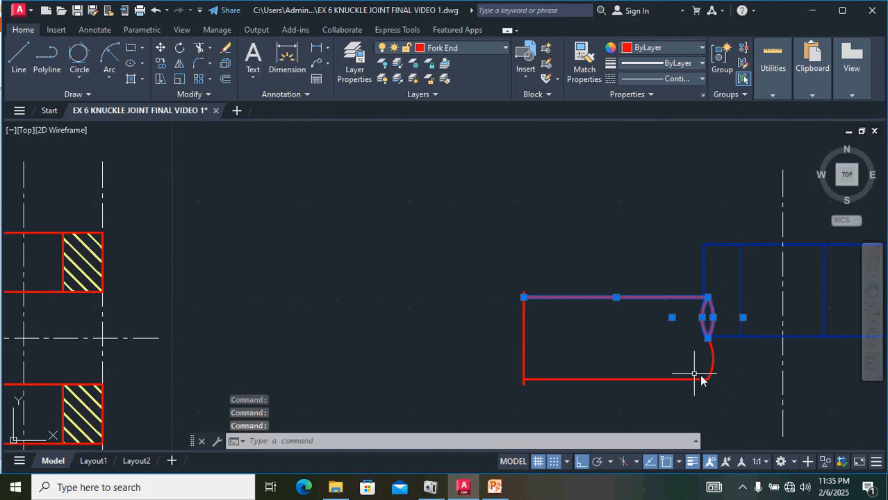
click(650, 378)
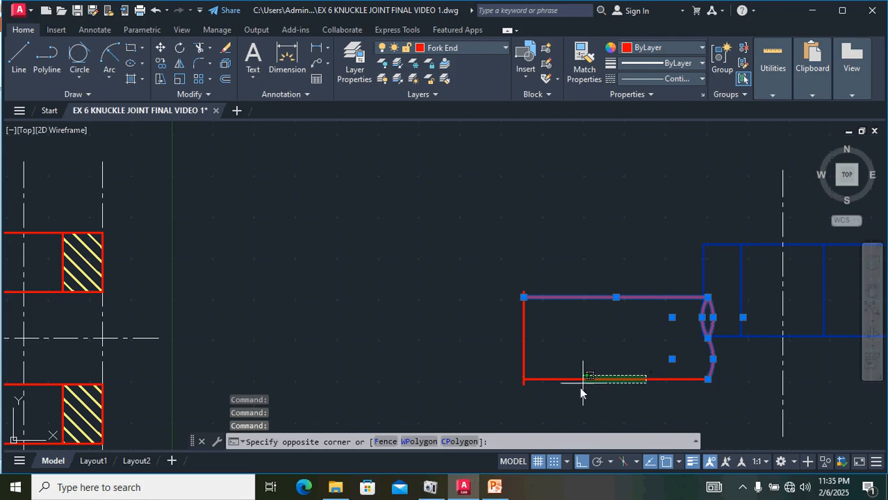
click(560, 380)
click(524, 340)
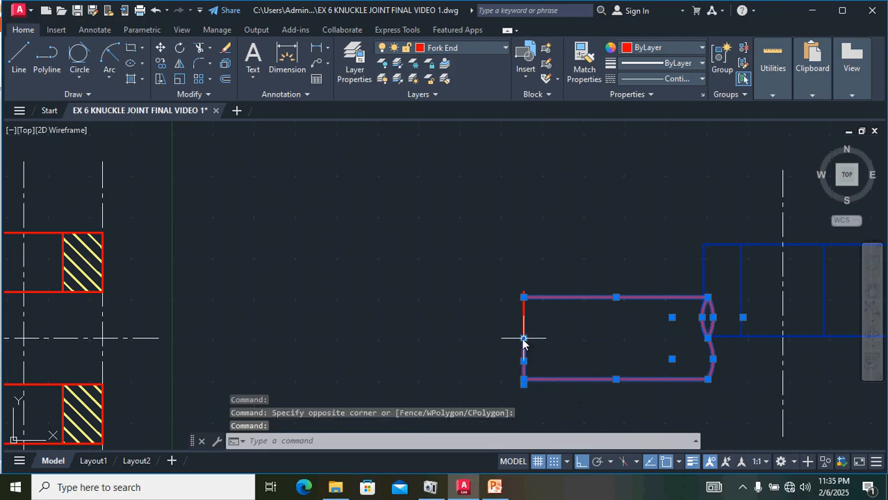
click(526, 321)
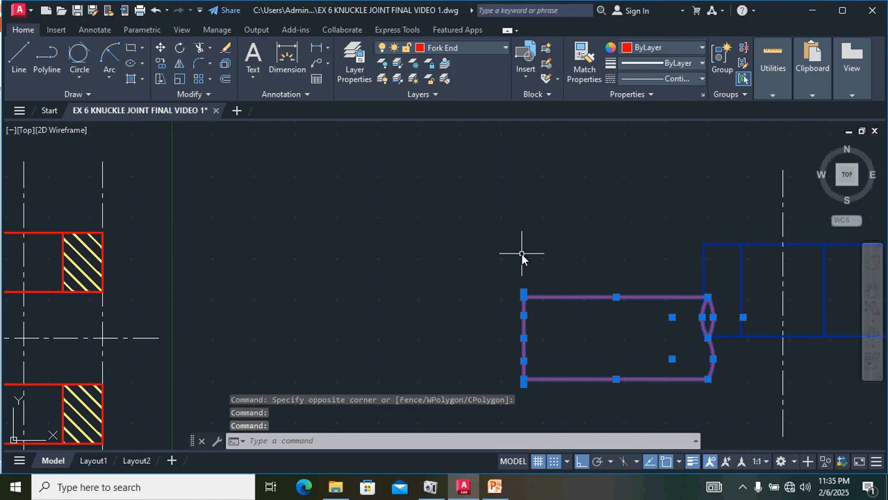
text(M)
key(Return)
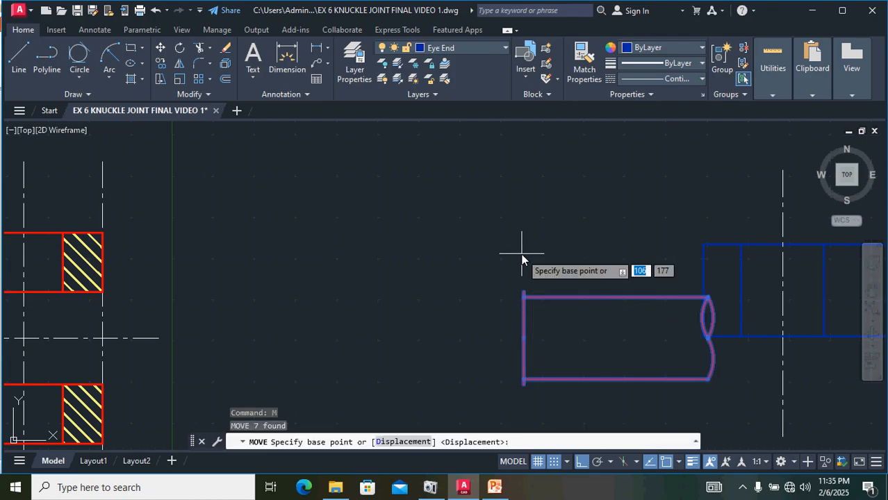
scroll(653, 394, up, 3)
scroll(306, 340, up, 3)
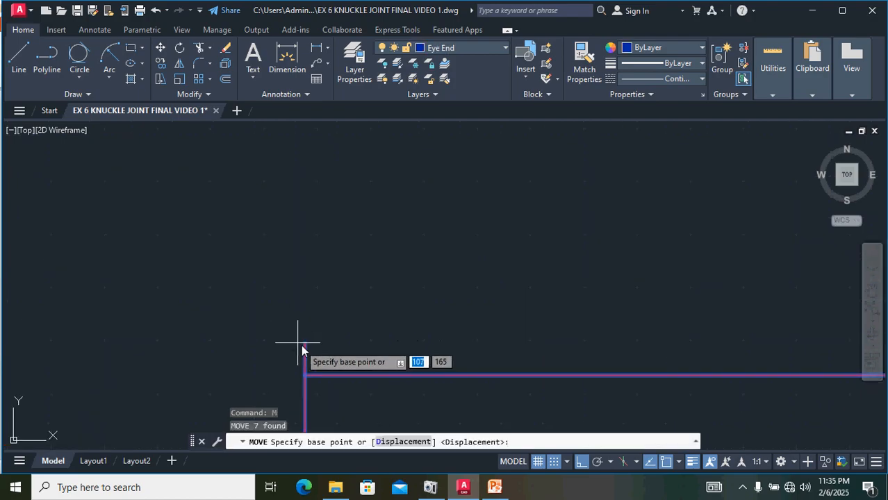
click(305, 343)
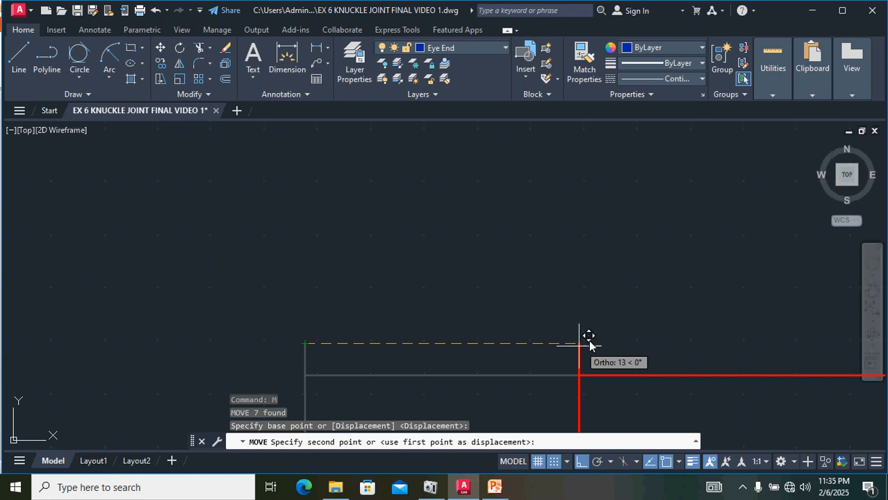
middle_drag(589, 339, 387, 343)
key(F8)
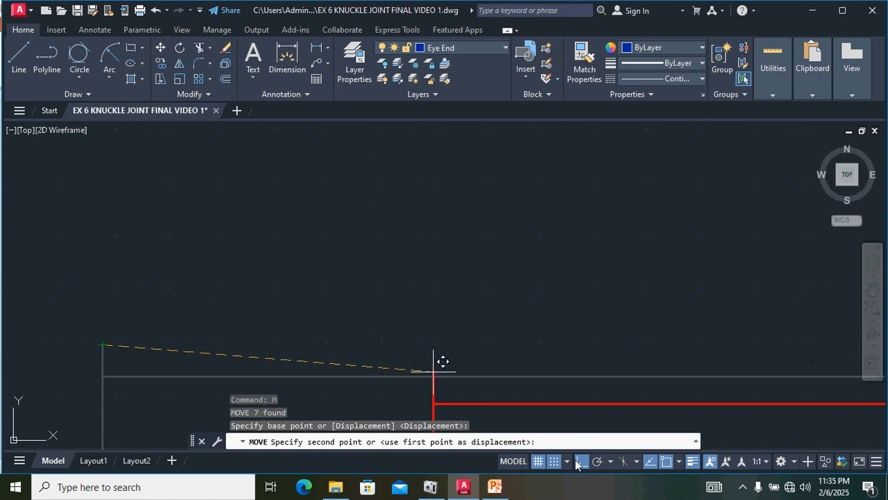
scroll(631, 331, down, 7)
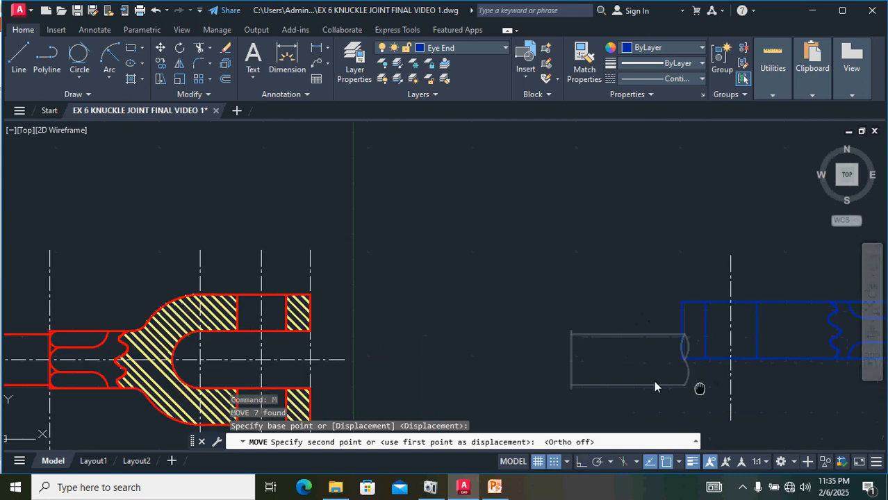
middle_drag(656, 384, 357, 381)
scroll(486, 319, up, 5)
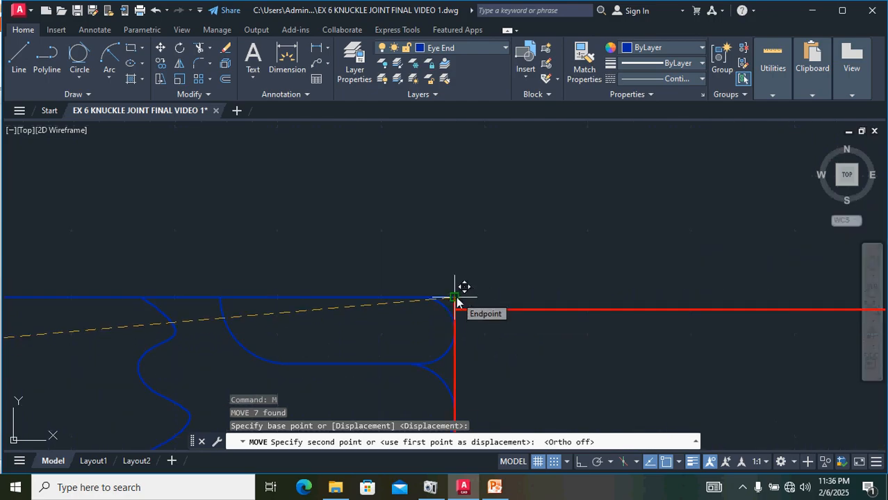
click(455, 299)
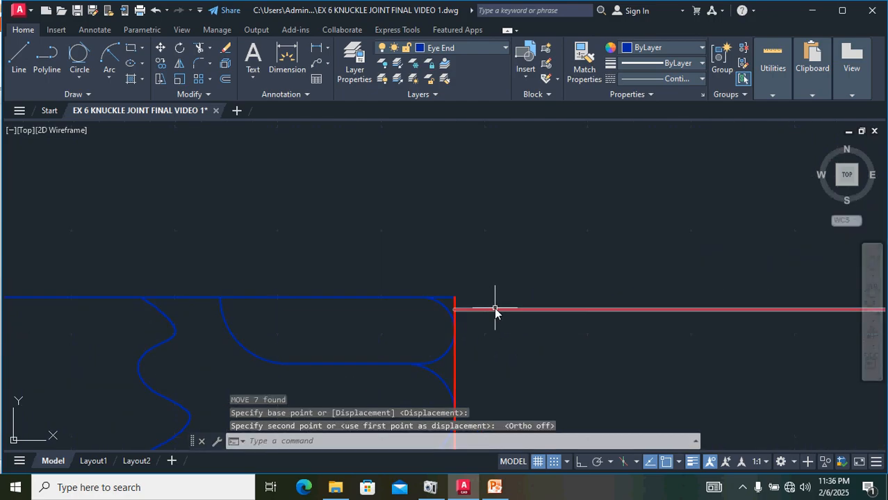
Step: Erase the duplicate rod end lines overlapping the eye end's right edge
scroll(494, 312, down, 2)
scroll(495, 314, up, 4)
click(464, 319)
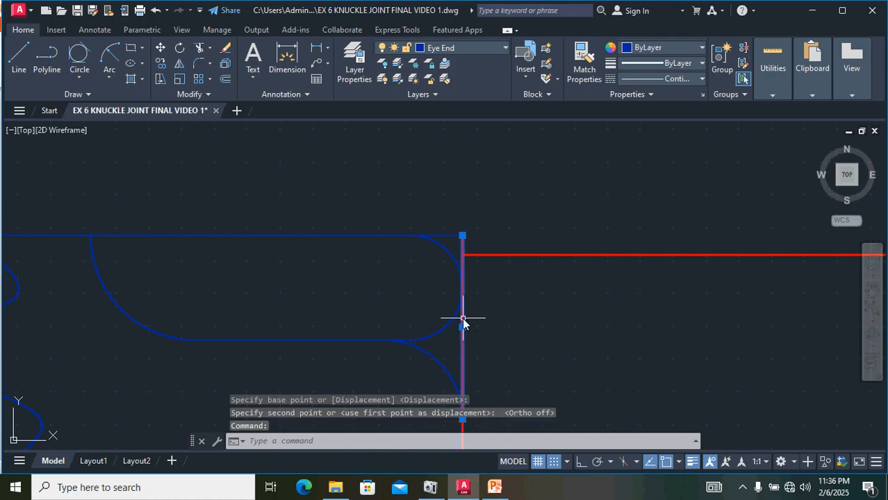
click(461, 320)
key(Delete)
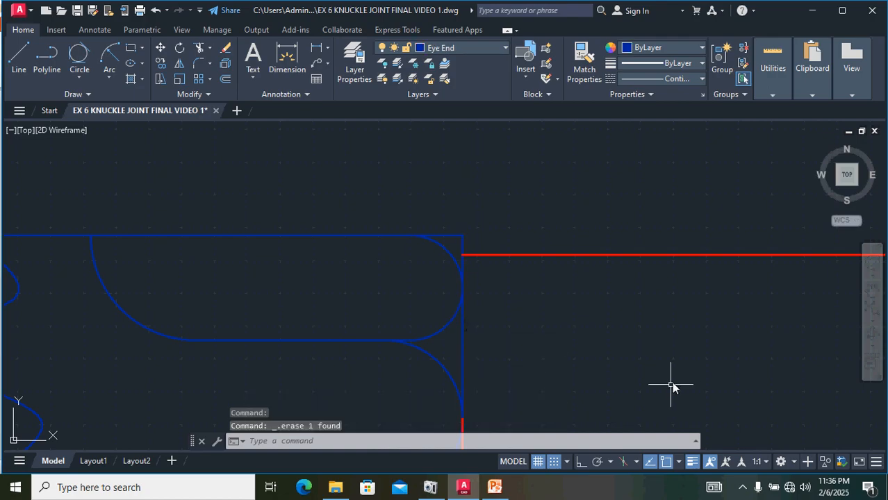
scroll(581, 382, down, 4)
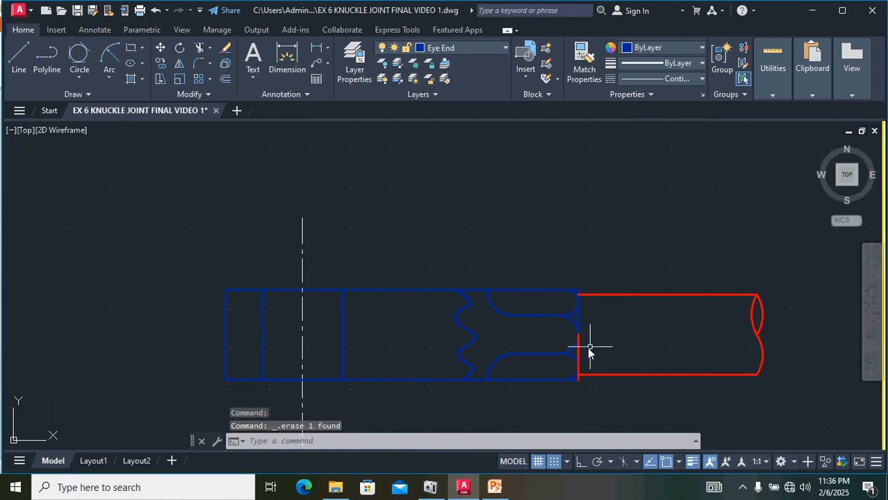
click(576, 355)
key(Delete)
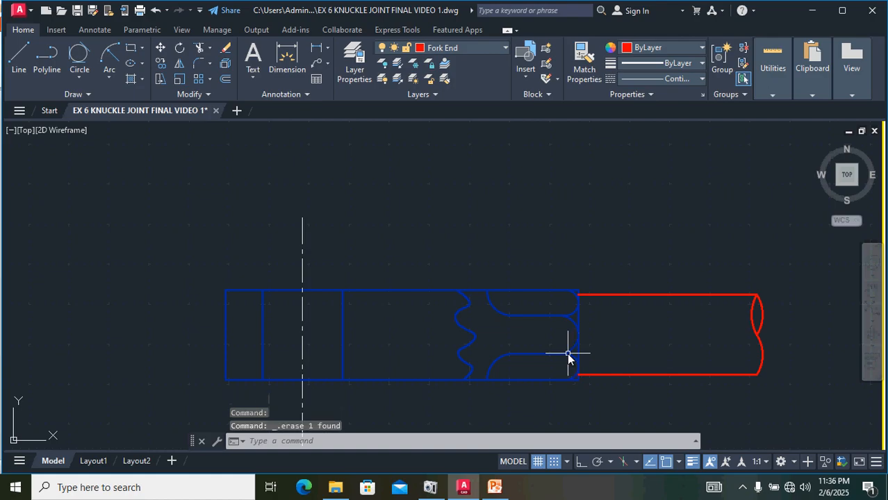
click(495, 289)
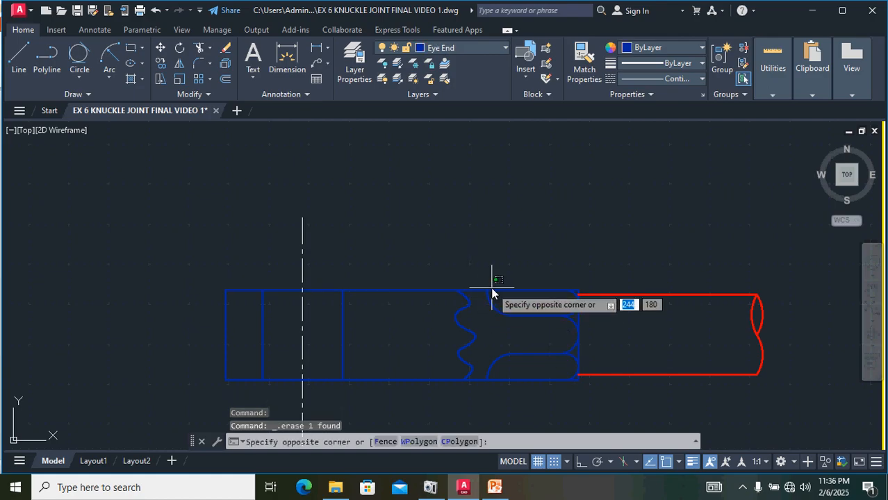
click(475, 295)
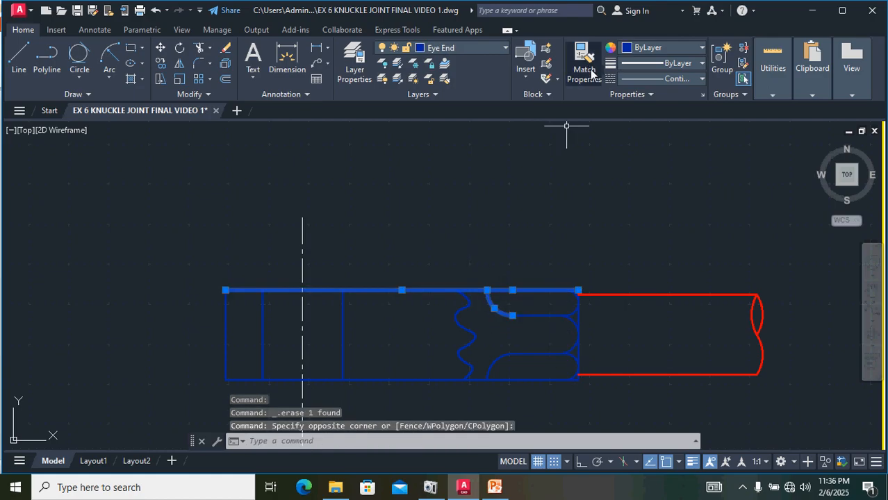
click(585, 70)
click(778, 365)
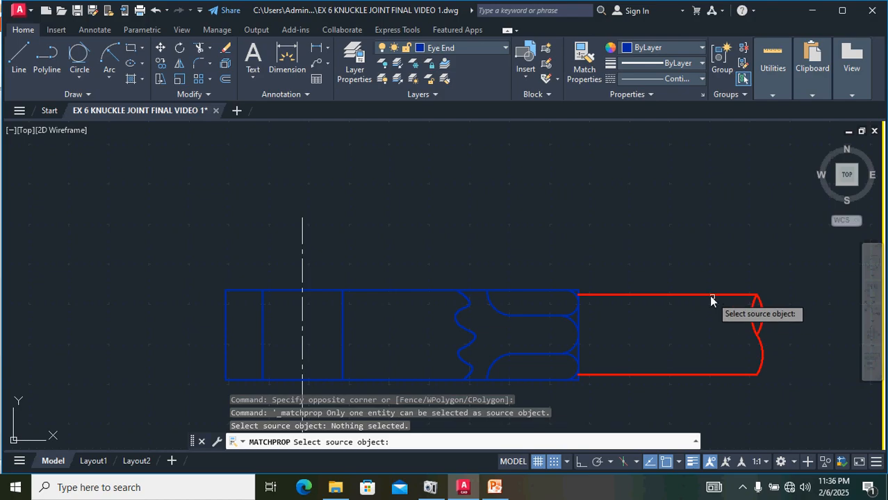
click(697, 319)
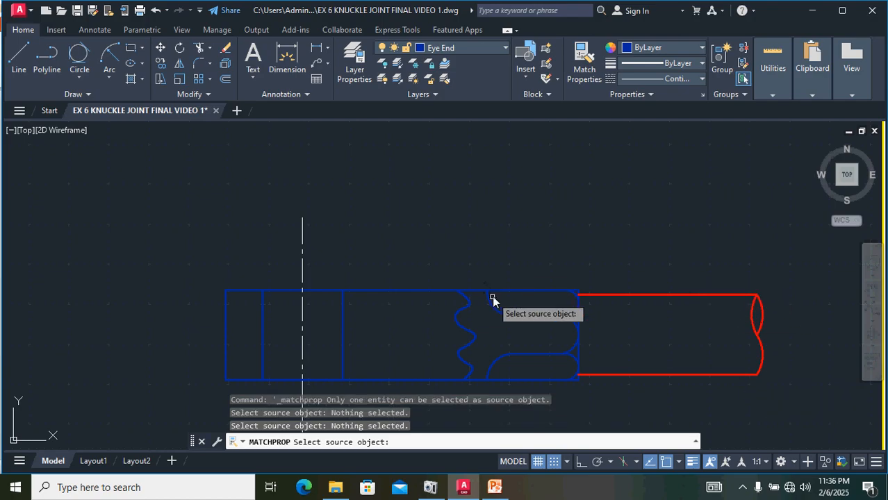
key(Escape)
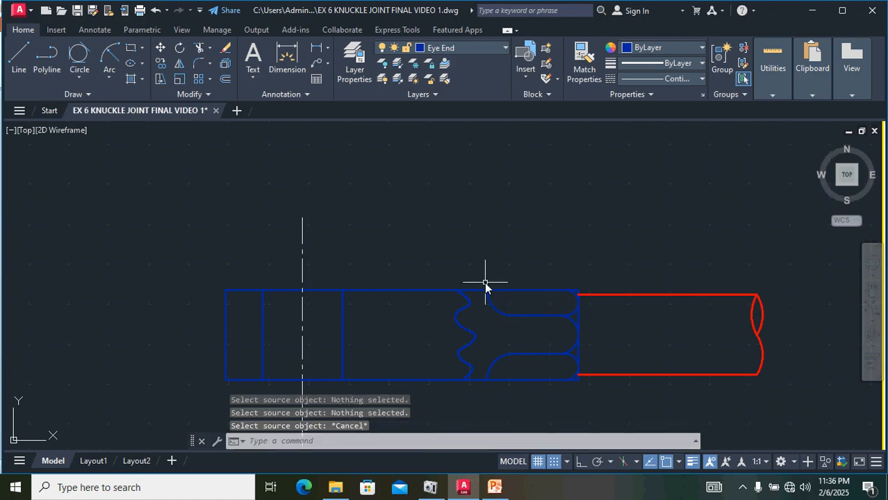
Step: Match the moved rod outline and break curves to the eye end top line's properties
click(534, 291)
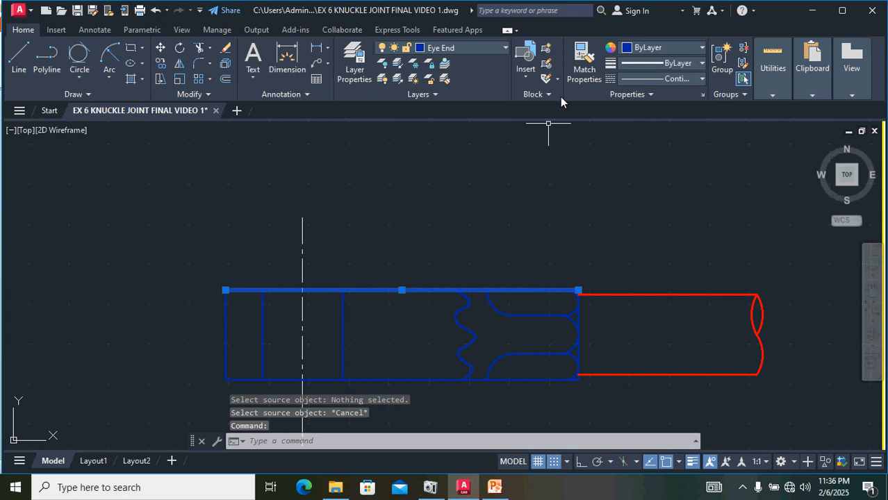
click(584, 59)
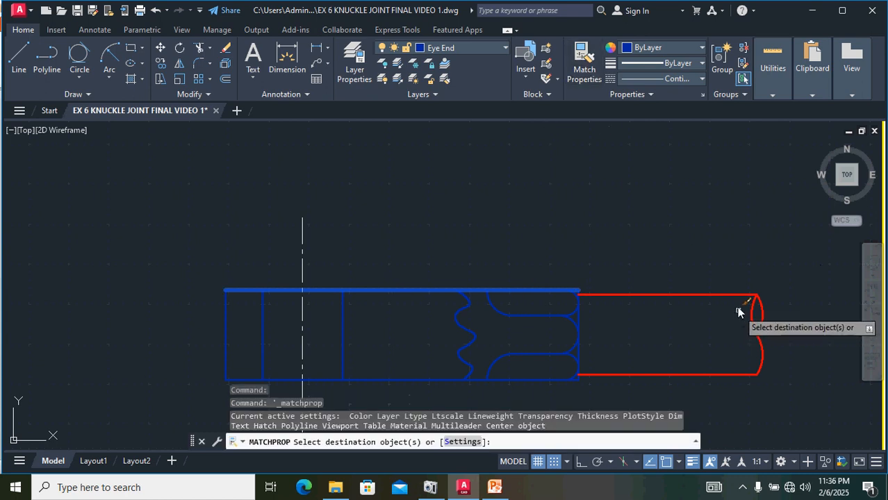
click(738, 294)
mouse_move(776, 328)
mouse_down()
mouse_move(709, 380)
mouse_move(709, 414)
mouse_up()
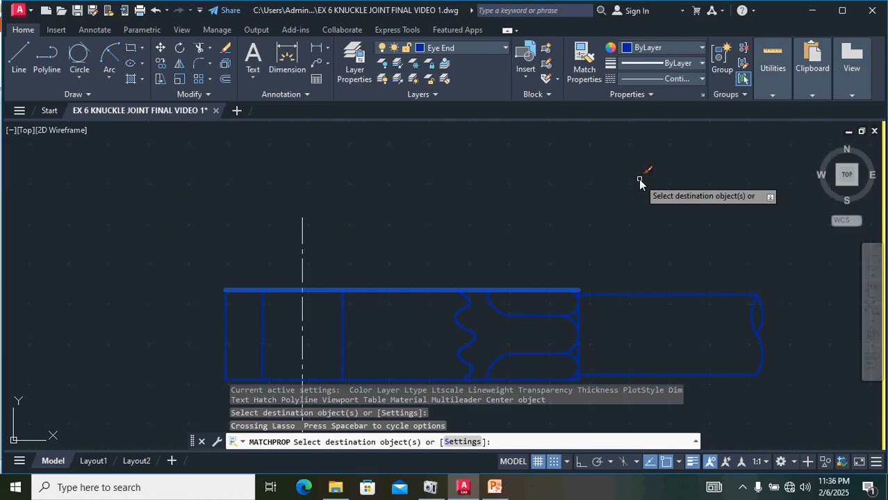
key(Escape)
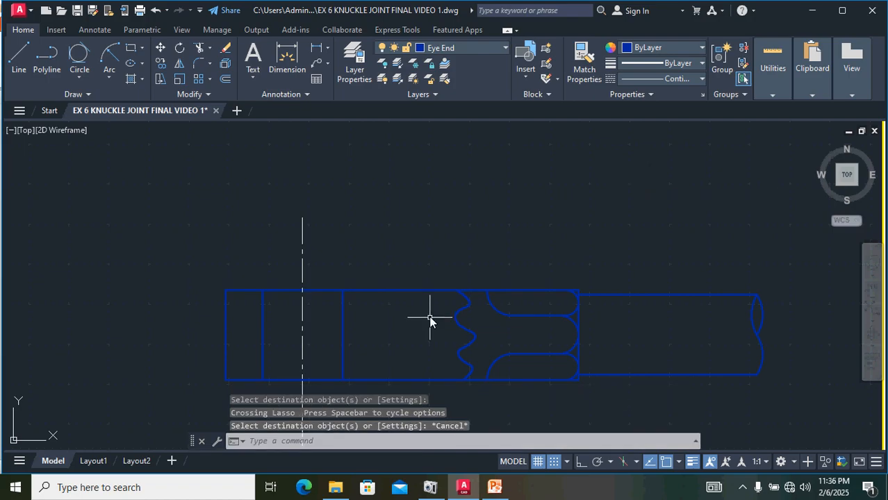
Step: Inspect the break curves at the rod's right end of the eye end view
scroll(431, 315, down, 2)
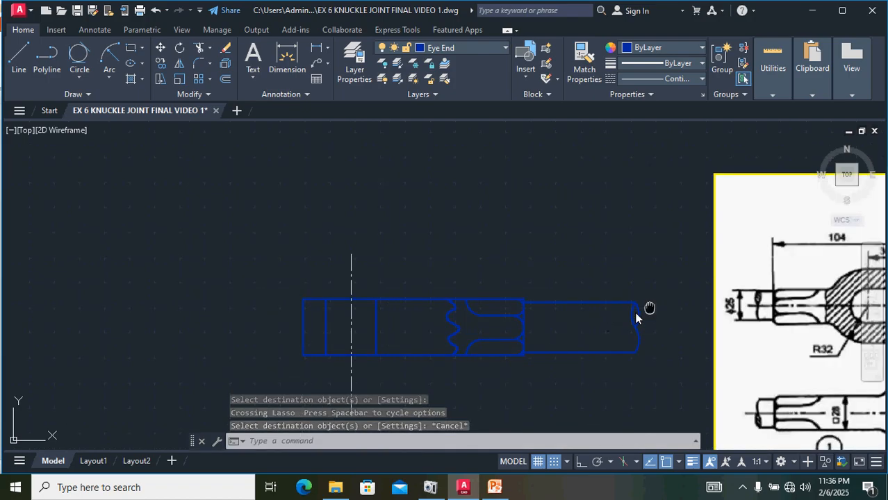
middle_drag(649, 308, 487, 312)
scroll(484, 317, down, 2)
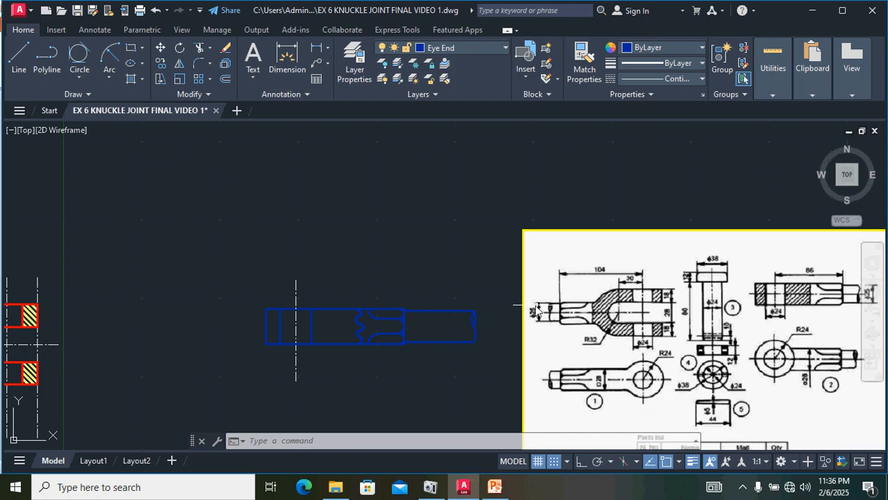
middle_drag(494, 298, 416, 284)
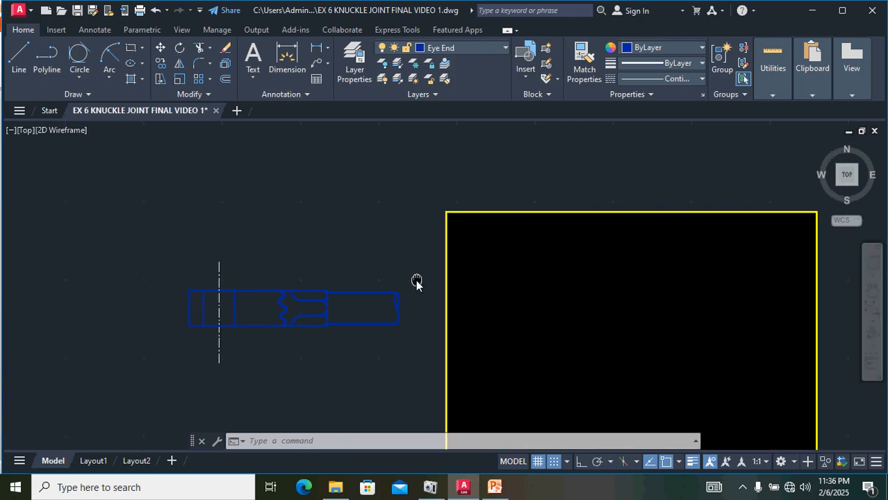
scroll(386, 300, up, 3)
scroll(405, 305, up, 4)
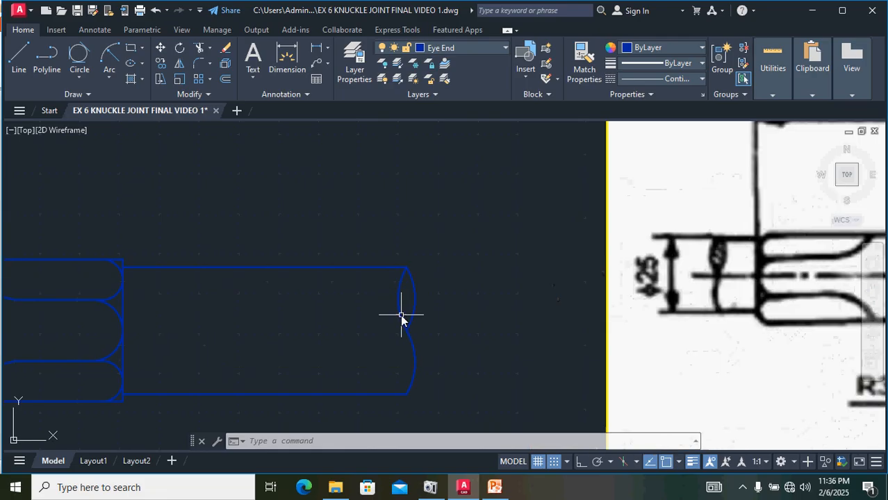
click(421, 263)
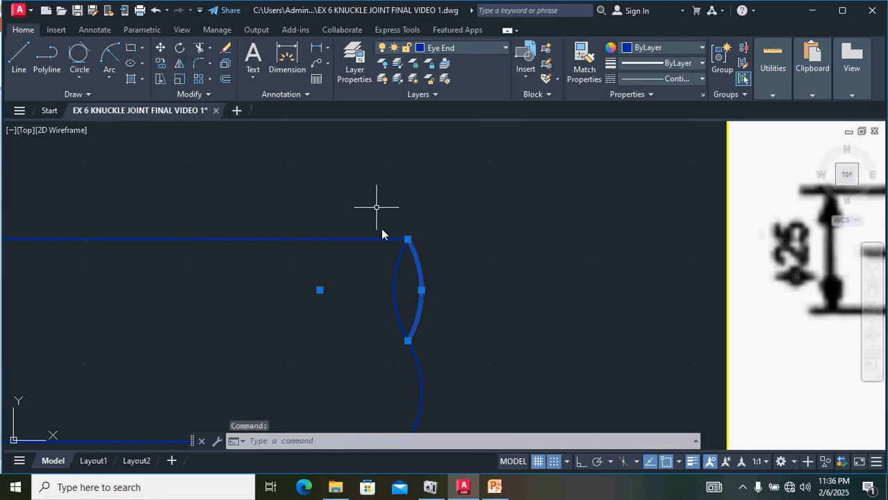
click(395, 284)
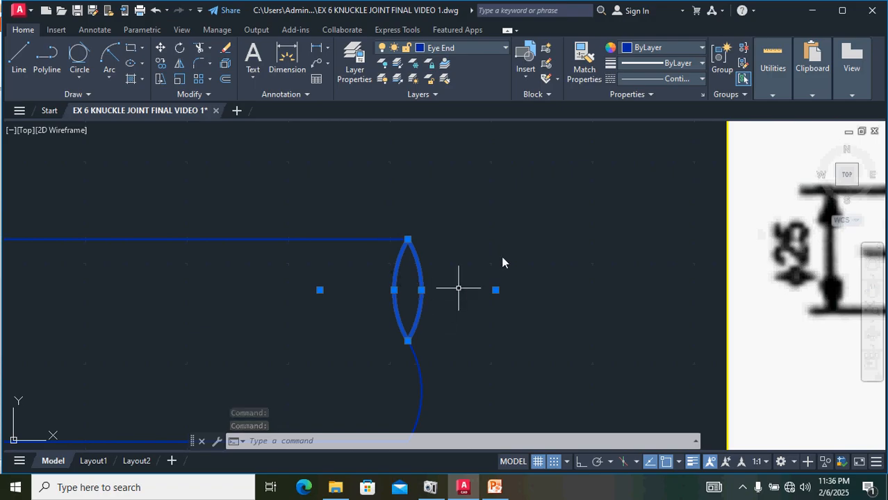
key(Escape)
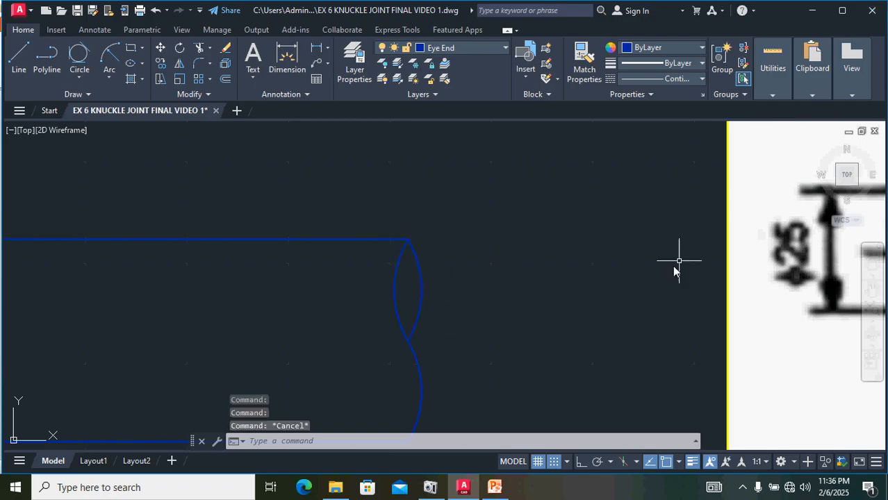
Step: Mirror the lower break arc about a vertical line through its upper endpoint, keeping the source arc
click(419, 368)
scroll(425, 302, down, 2)
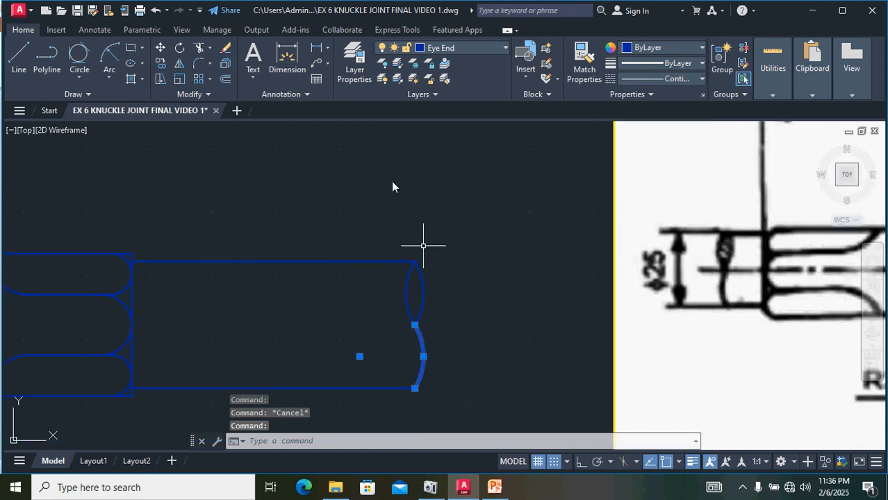
click(179, 63)
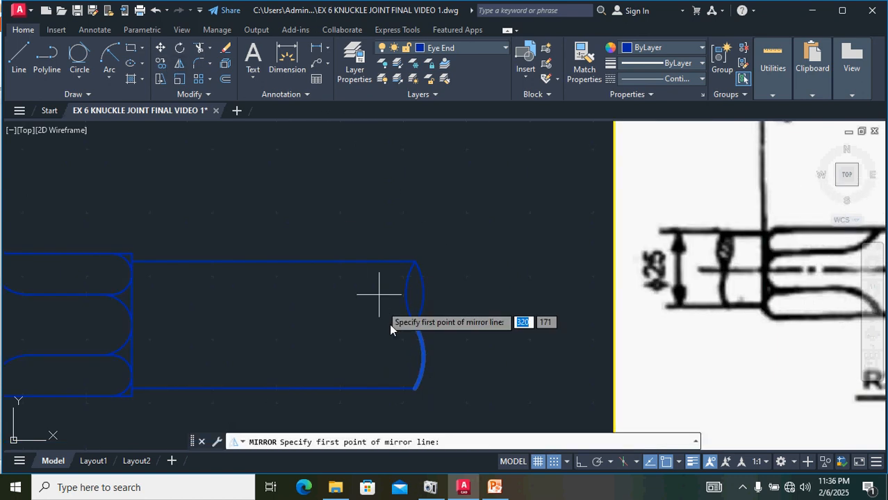
click(414, 325)
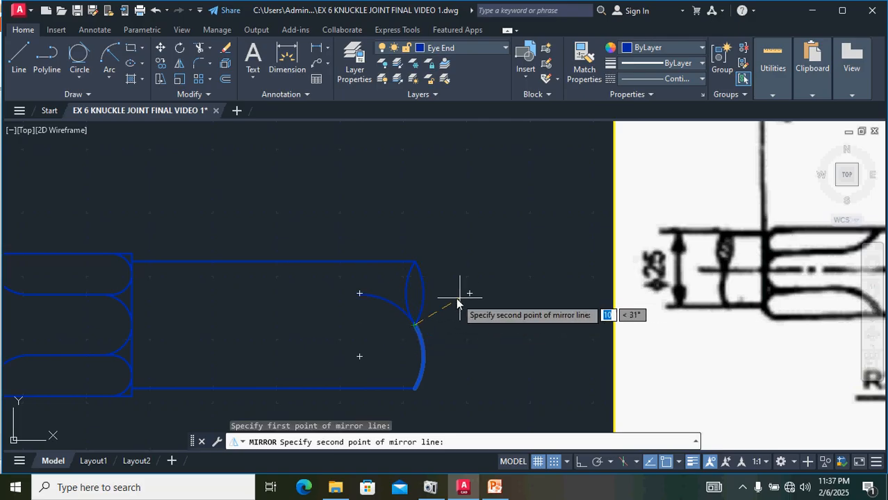
click(581, 466)
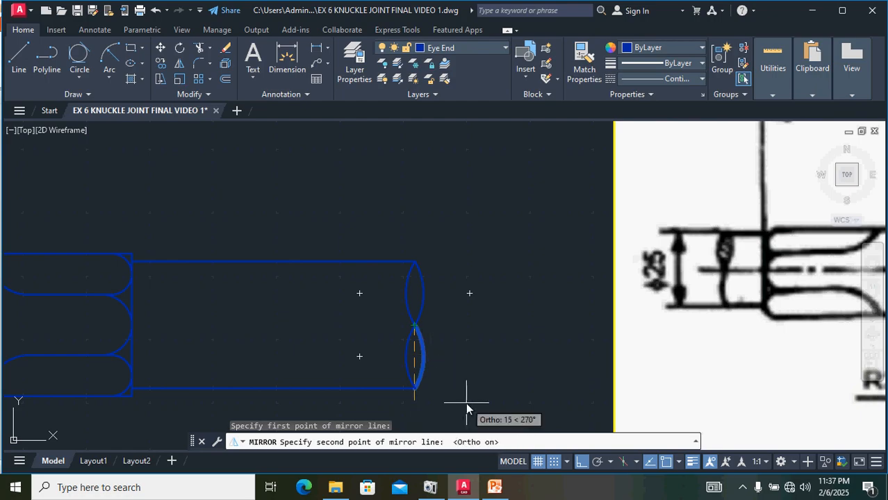
key(Return)
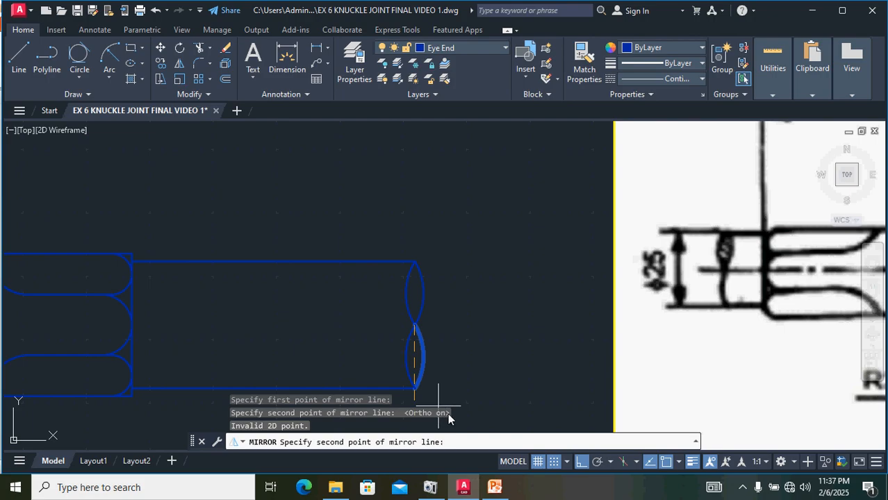
click(471, 435)
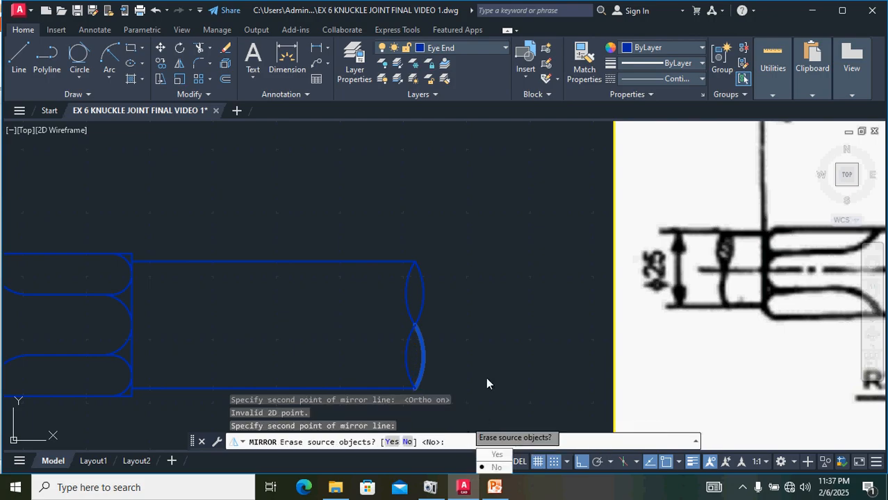
key(Return)
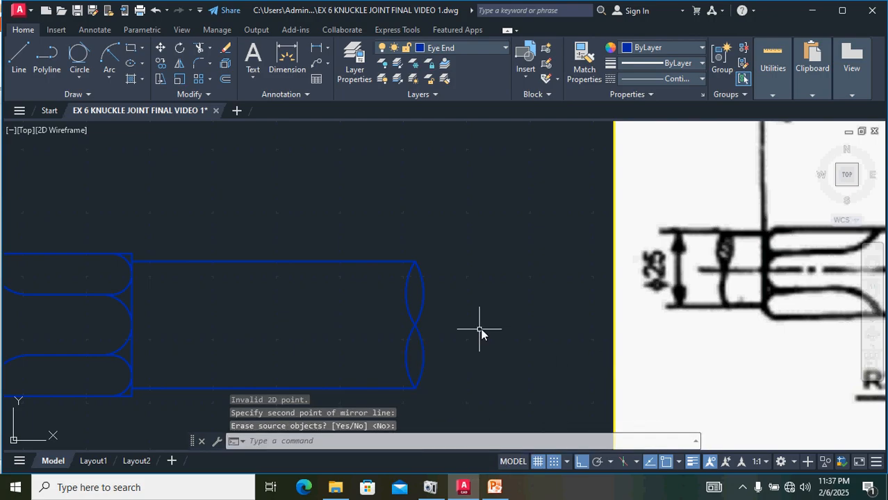
Step: Erase the inner arc of the upper break curve at the rod's right end
scroll(480, 333, down, 4)
scroll(500, 318, down, 2)
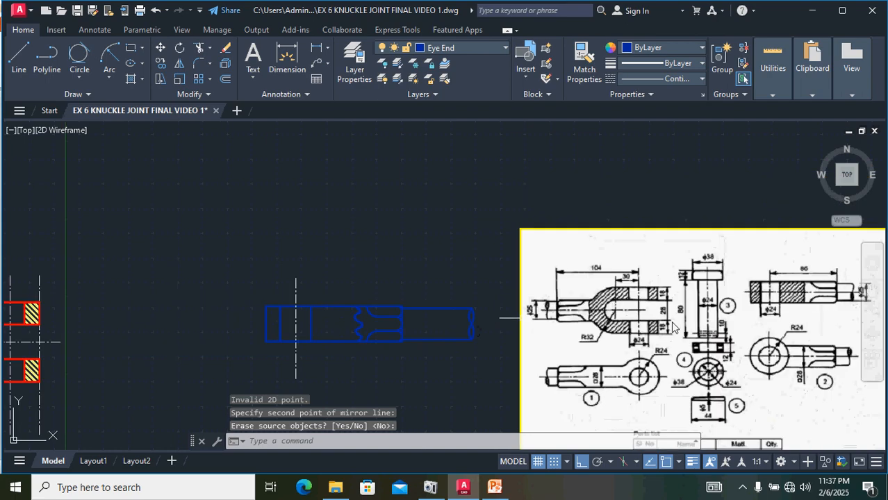
scroll(570, 336, up, 5)
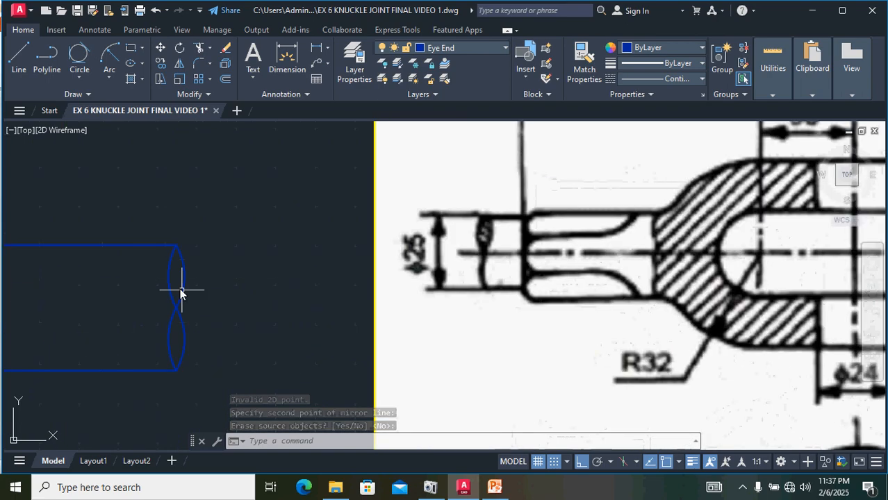
key(Return)
click(170, 277)
mouse_move(169, 278)
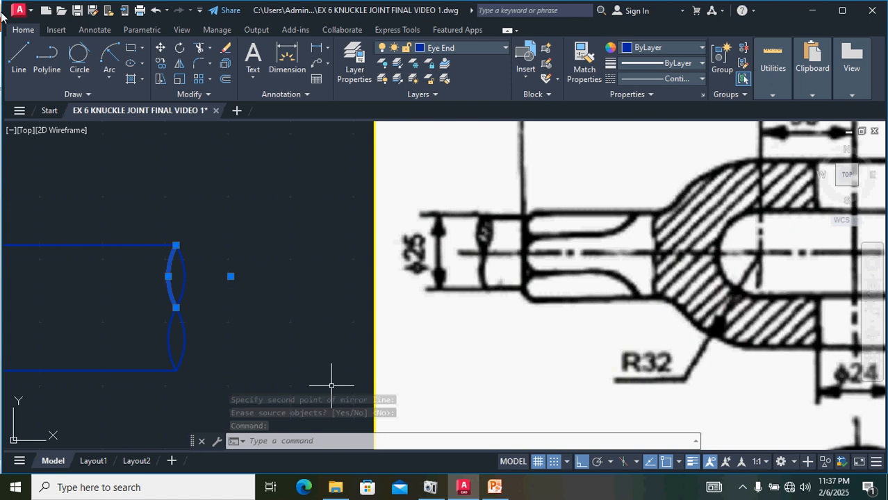
key(Delete)
Step: Hatch the eye end's two sectioned regions and the lower break-curve lens with the current hatch pattern
scroll(232, 271, down, 4)
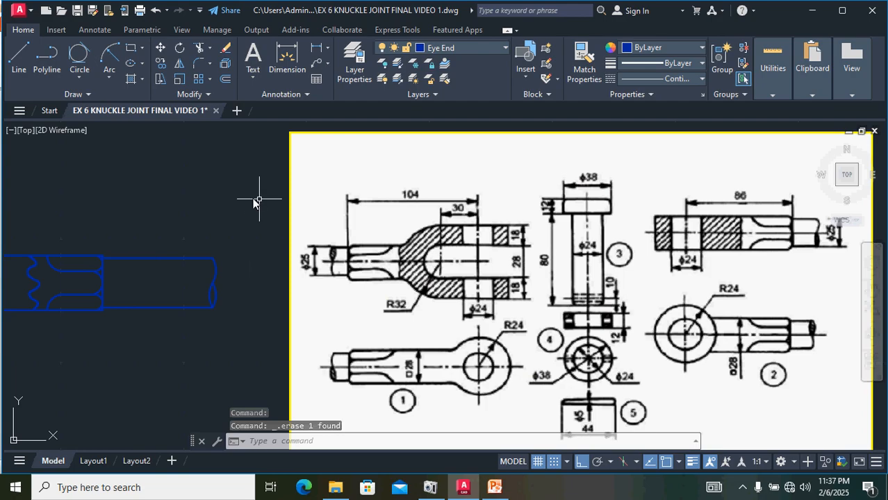
mouse_move(255, 201)
middle_down()
mouse_move(391, 204)
mouse_move(363, 214)
middle_up()
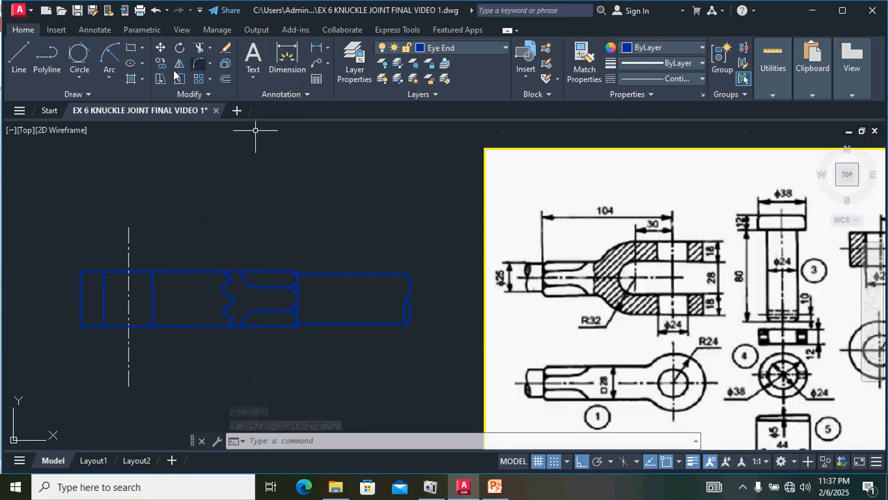
click(130, 81)
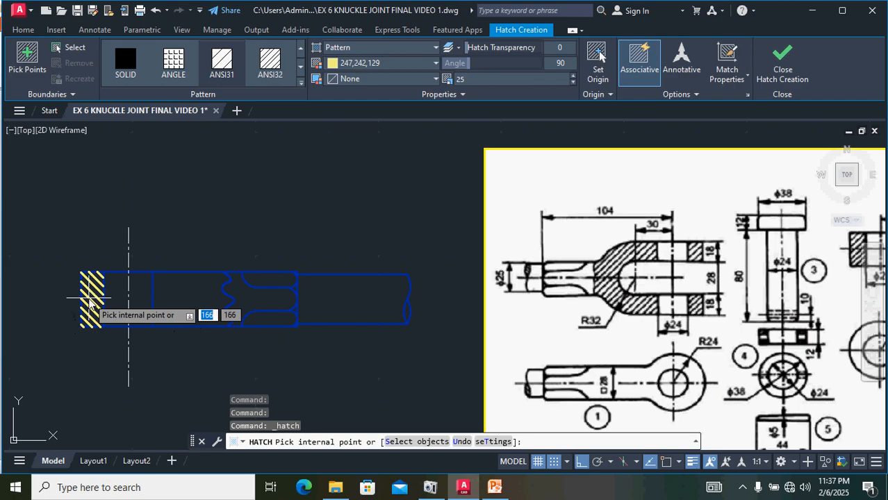
click(94, 303)
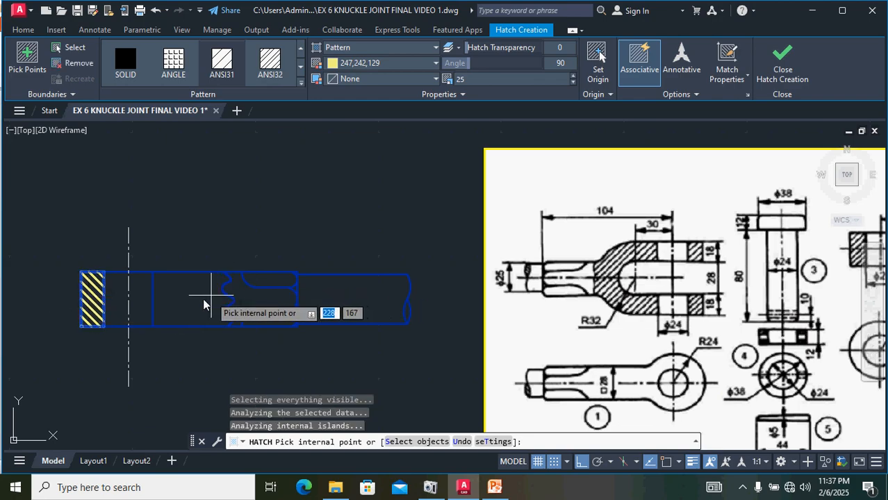
click(205, 303)
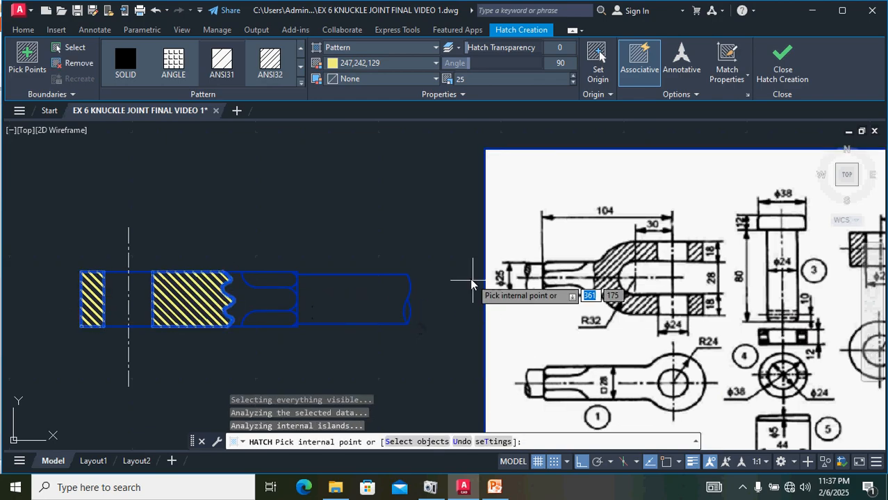
scroll(409, 318, up, 2)
click(409, 314)
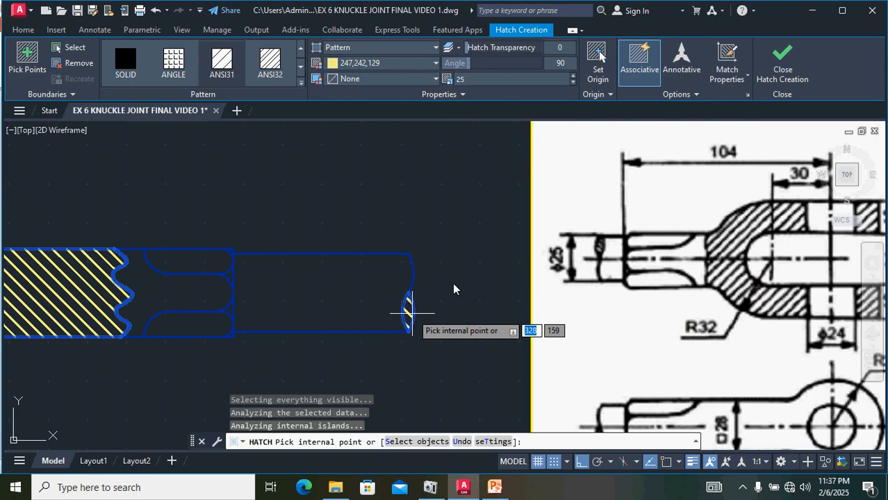
click(781, 64)
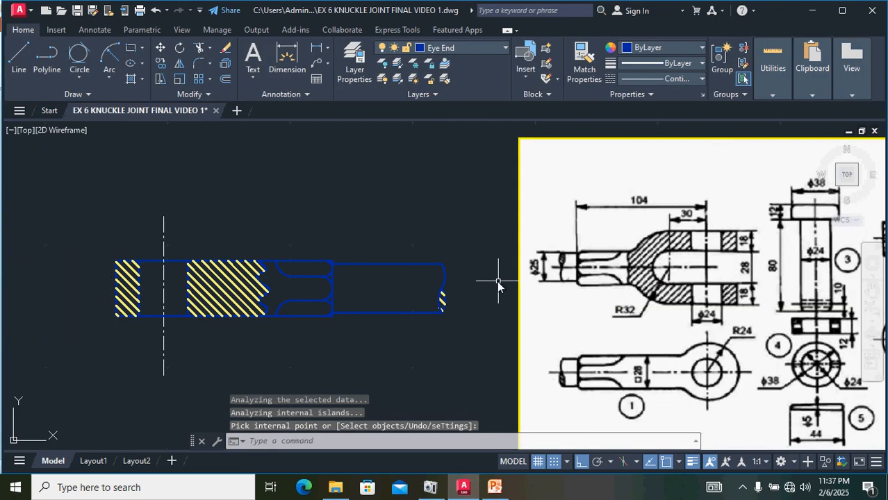
scroll(497, 281, down, 2)
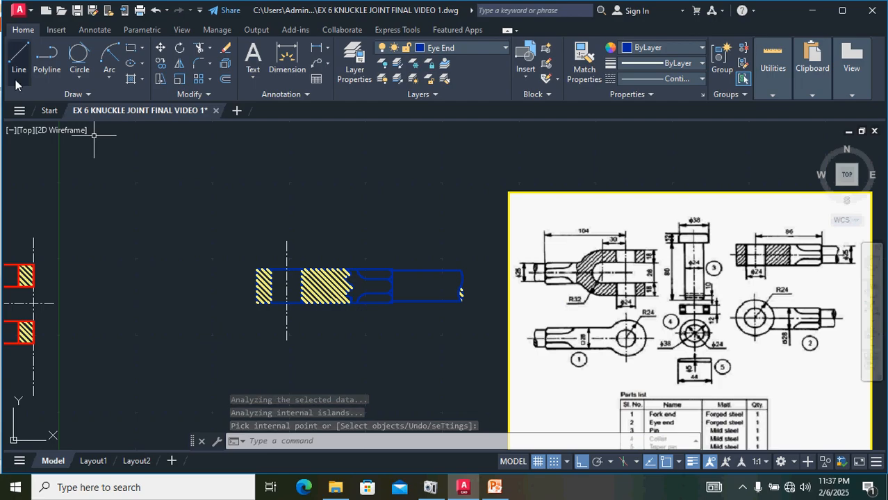
click(18, 57)
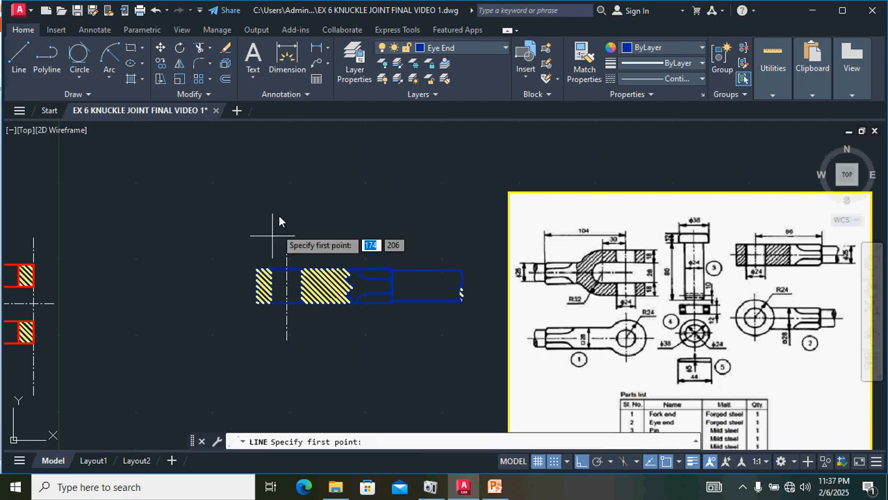
key(Escape)
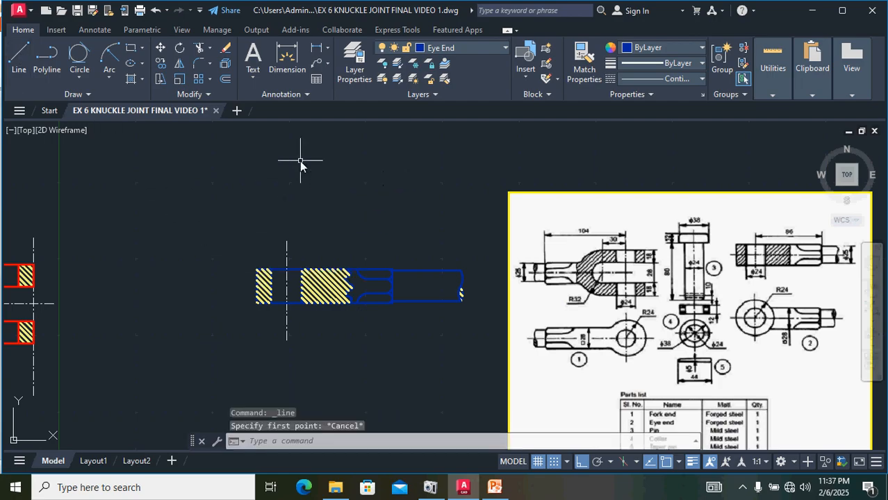
Step: Switch to the CENTER LINE layer and draw a horizontal centre line along the rod's axis beyond its right end
click(460, 48)
click(446, 96)
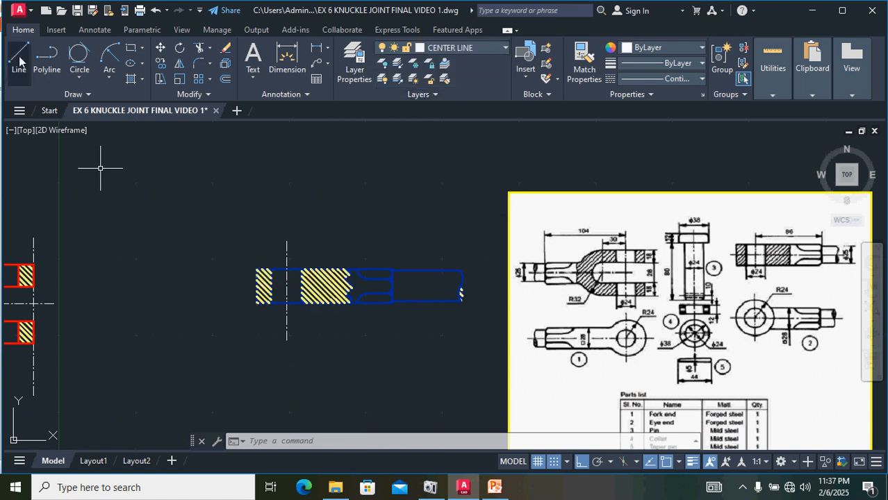
text(l)
key(Return)
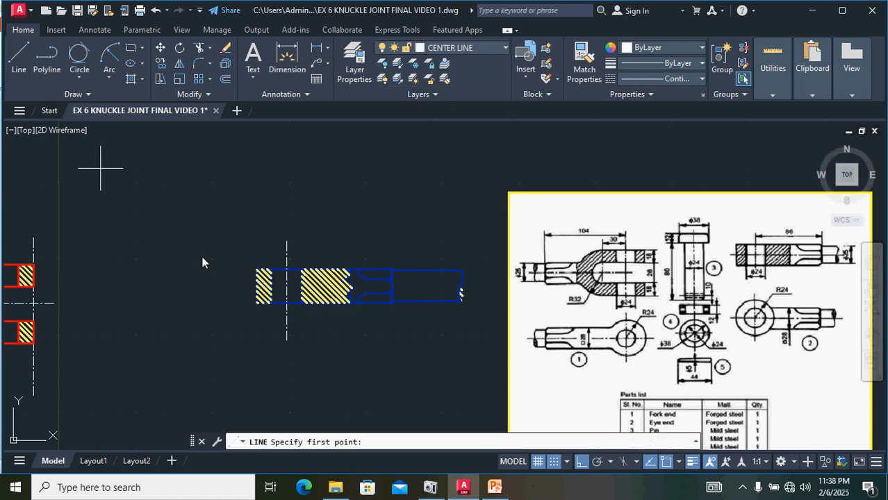
click(255, 286)
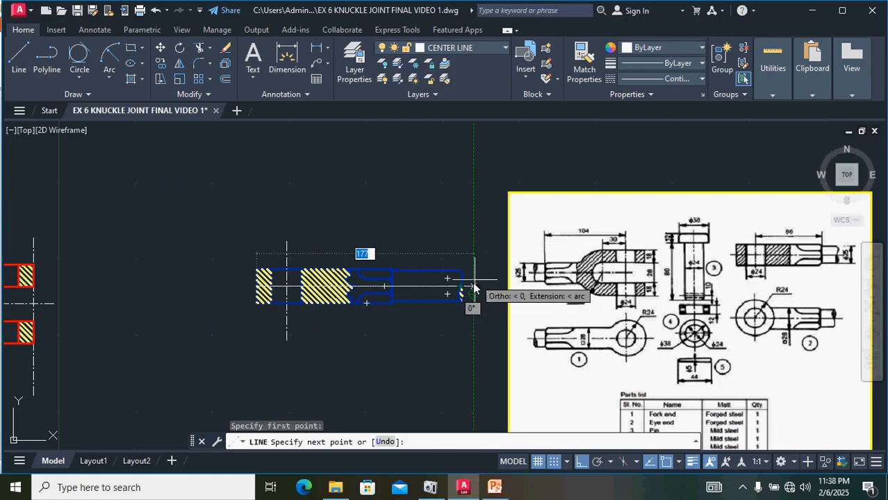
scroll(473, 285, up, 2)
scroll(474, 285, up, 3)
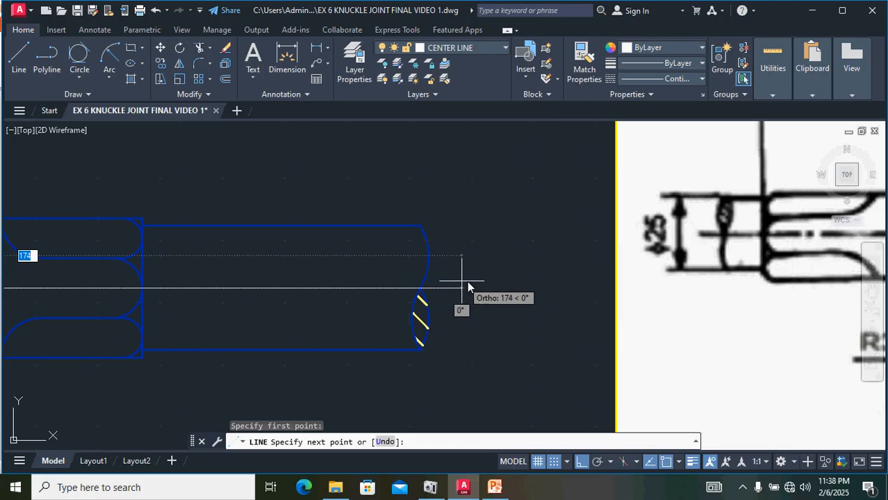
click(467, 287)
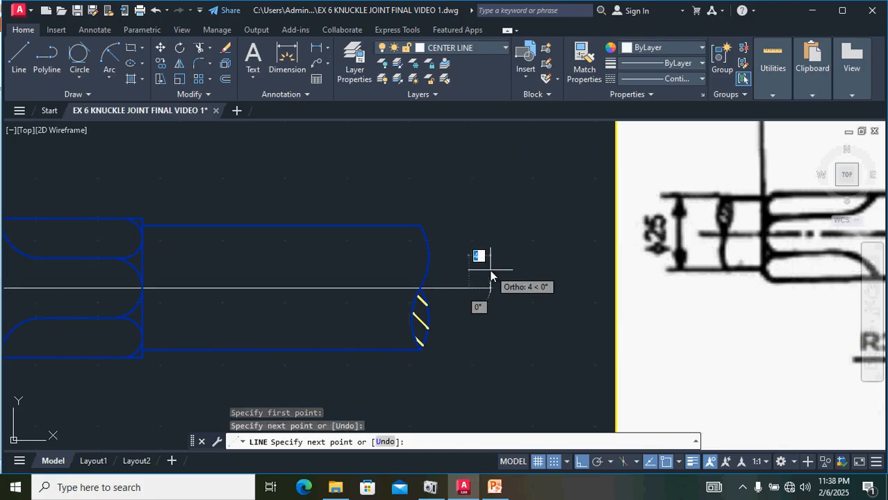
key(Return)
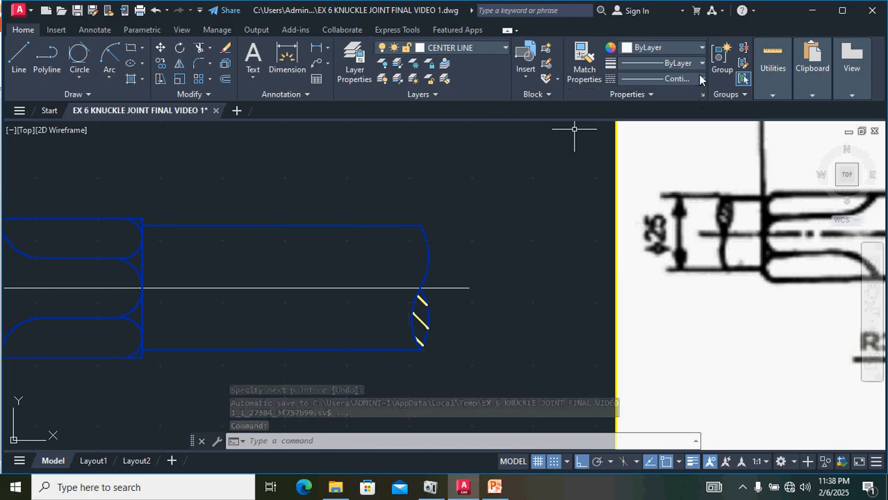
Step: Set the rod's horizontal centre line to the CENTER linetype
click(446, 287)
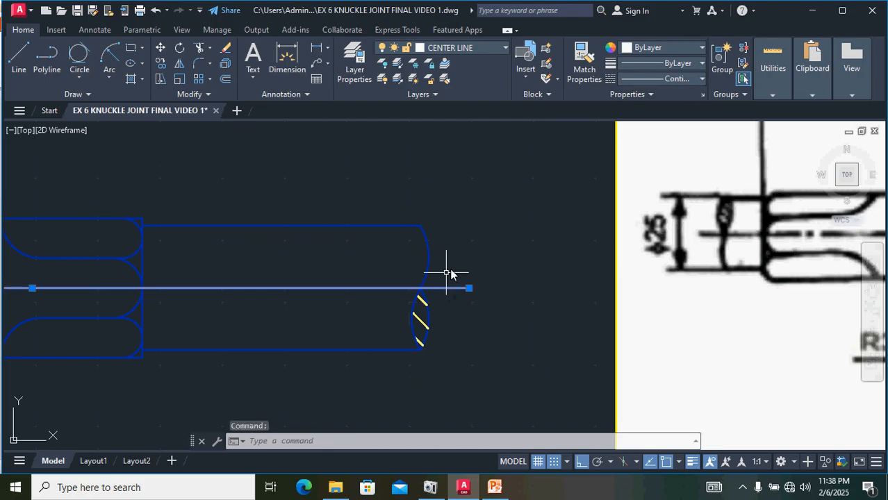
click(647, 81)
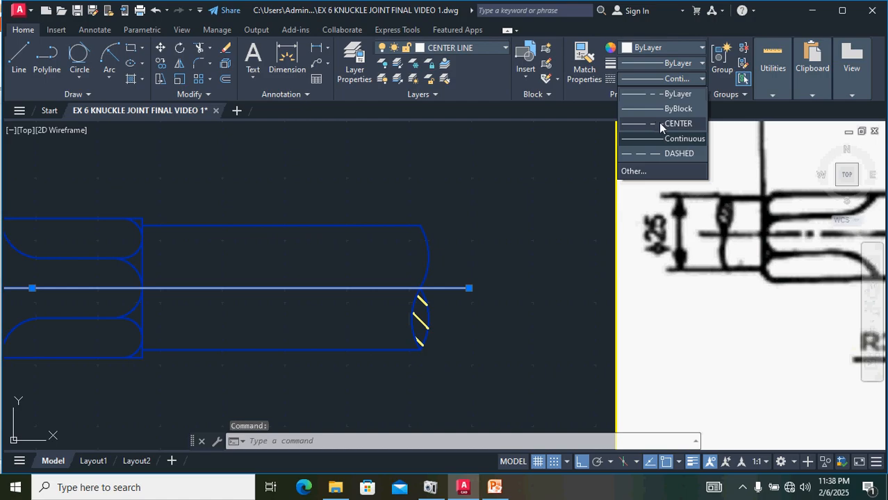
click(659, 122)
Step: Stretch the horizontal centre line's left endpoint 12 units further left past the eye end's left edge
scroll(541, 185, down, 2)
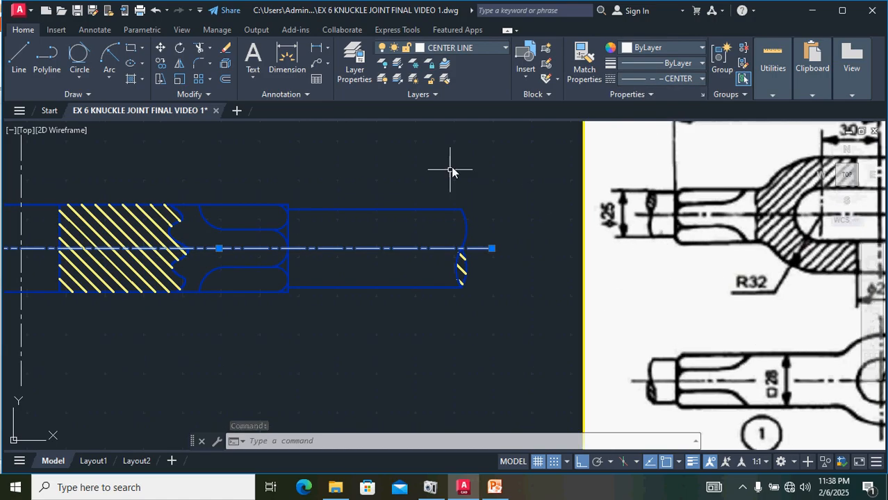
scroll(454, 170, down, 2)
scroll(150, 212, up, 2)
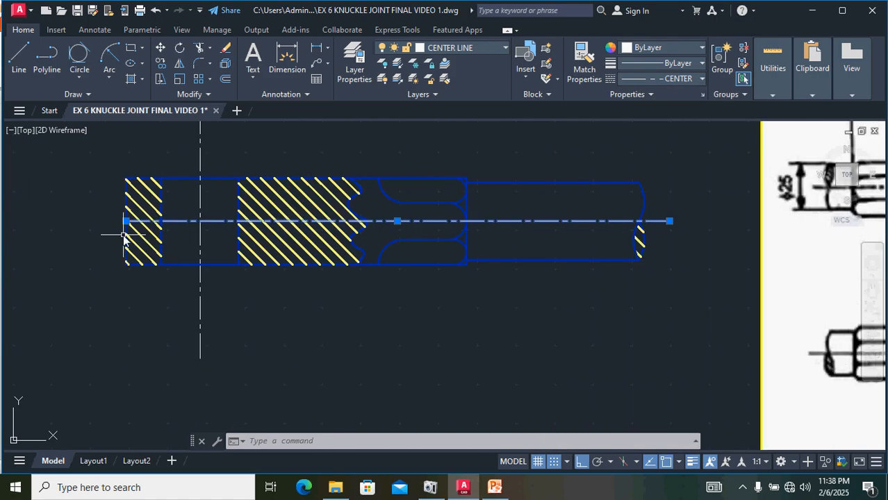
click(126, 221)
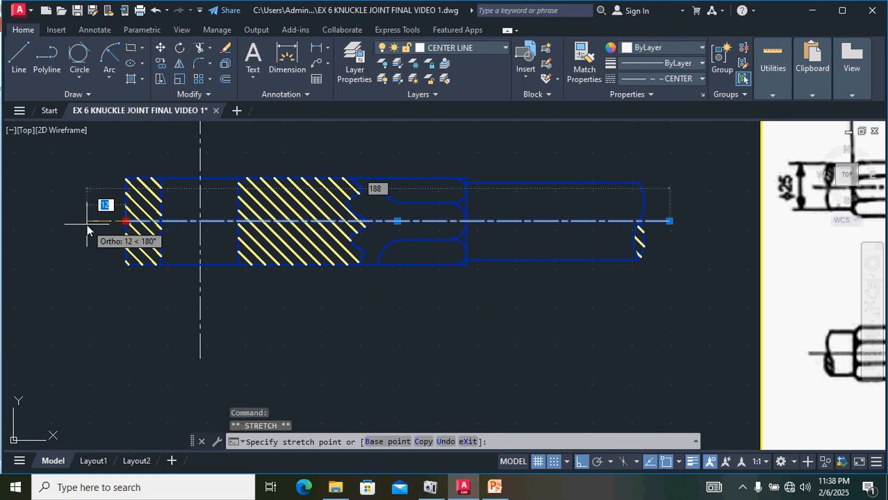
click(86, 221)
scroll(264, 291, down, 2)
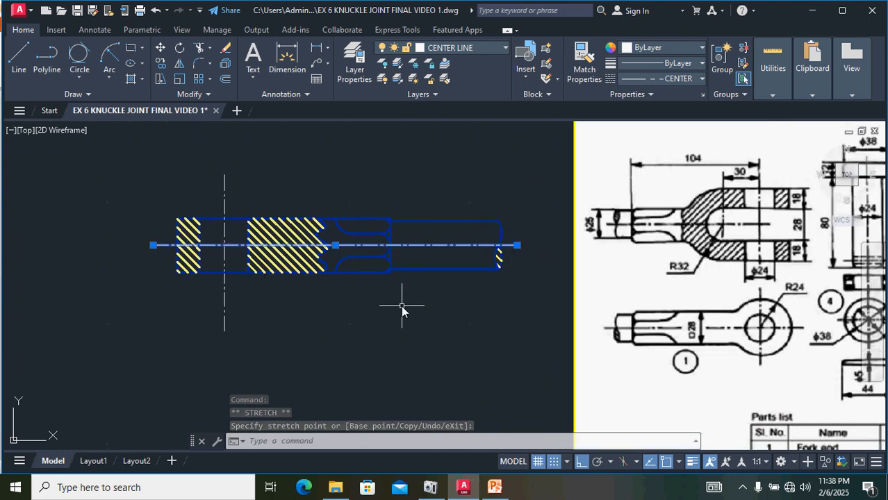
key(Escape)
key(Escape)
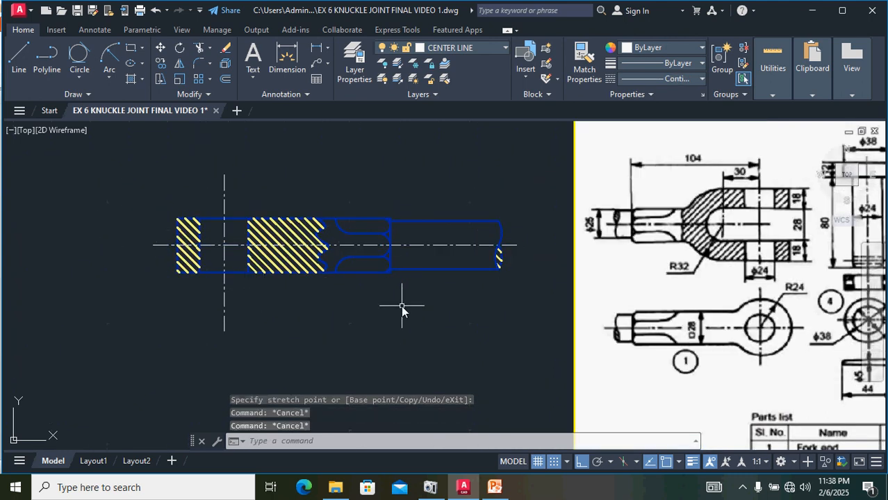
Step: Shorten the vertical centre line at both ends so it extends only slightly beyond the eye end's outline
click(224, 312)
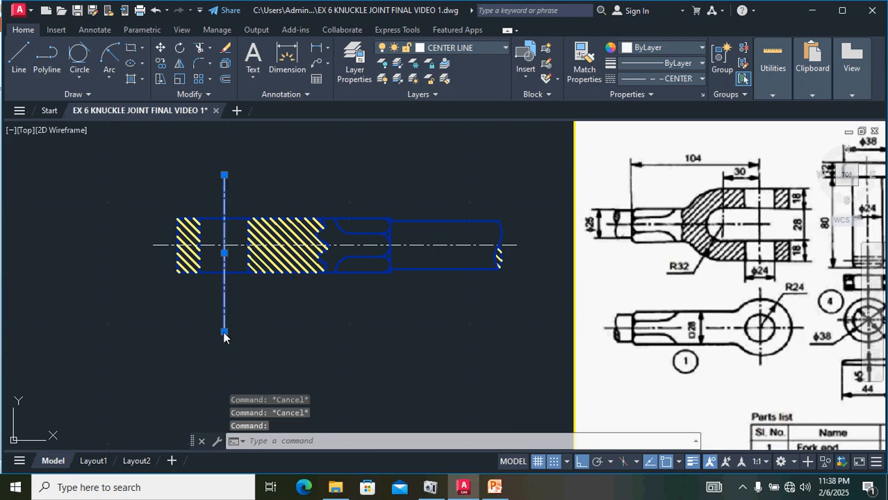
click(224, 331)
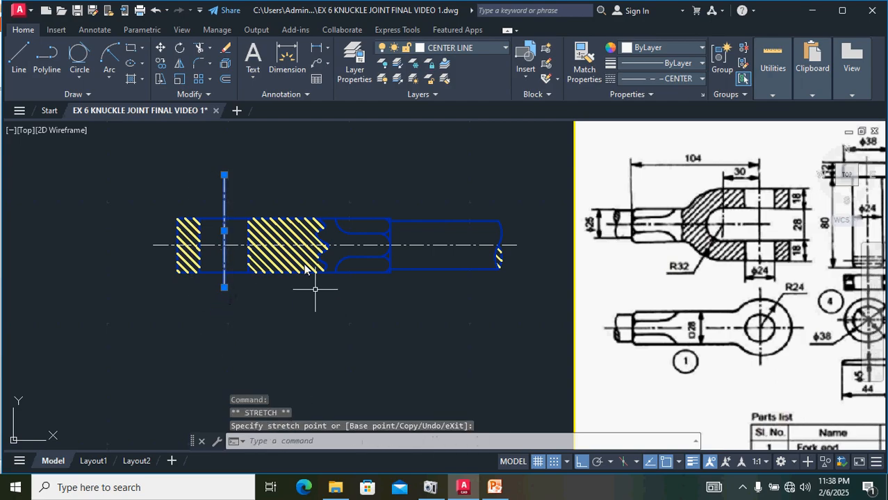
click(224, 175)
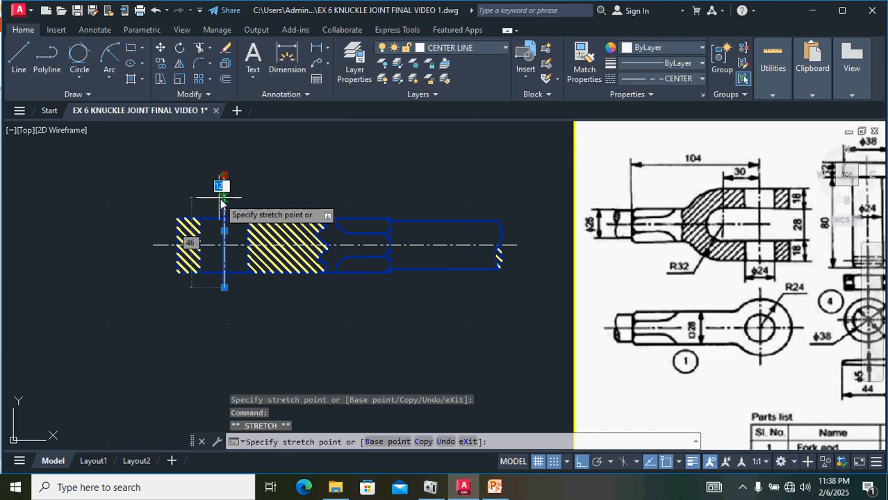
click(224, 200)
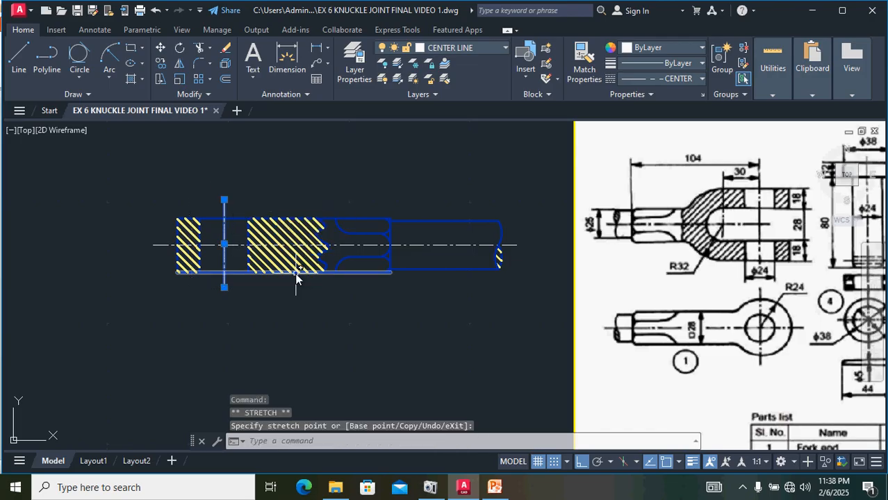
key(Escape)
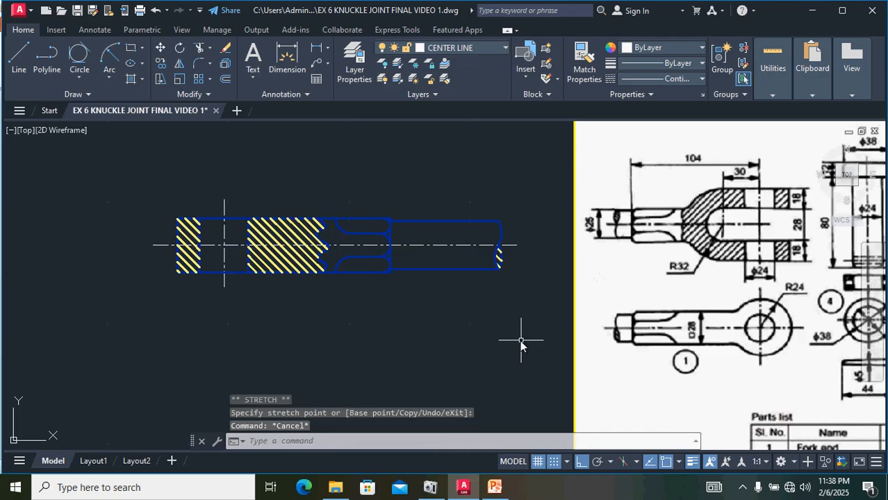
Step: Move the whole eye end view onto the fork end, matching its pin-axis intersection to the fork end's pin-axis intersection
scroll(521, 337, down, 2)
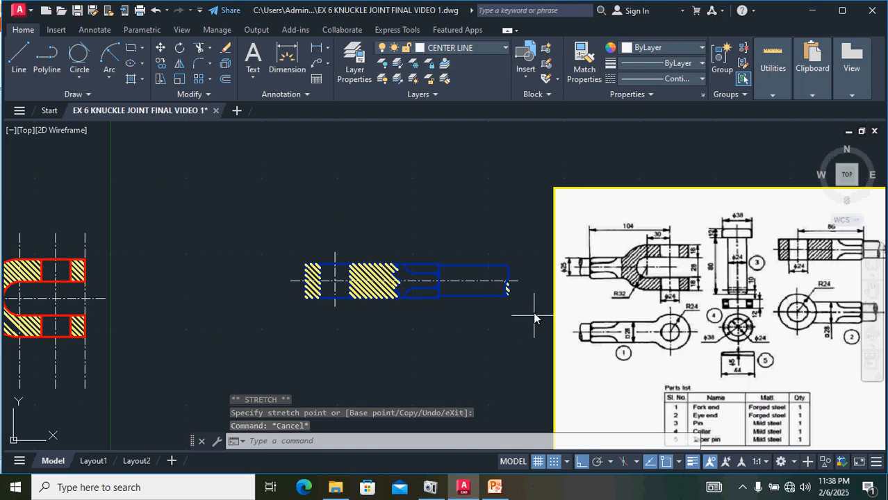
mouse_move(534, 312)
mouse_down()
mouse_move(420, 227)
mouse_move(184, 243)
mouse_move(245, 331)
mouse_up()
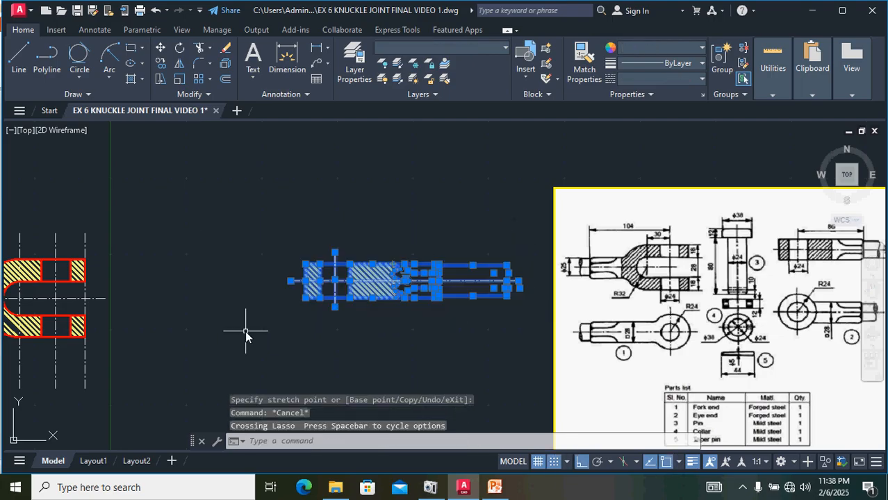
text(m)
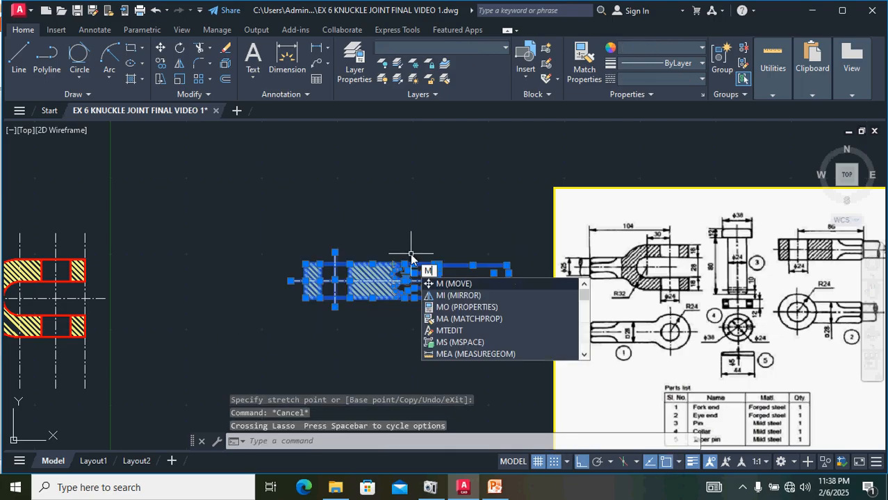
key(Return)
scroll(331, 308, up, 4)
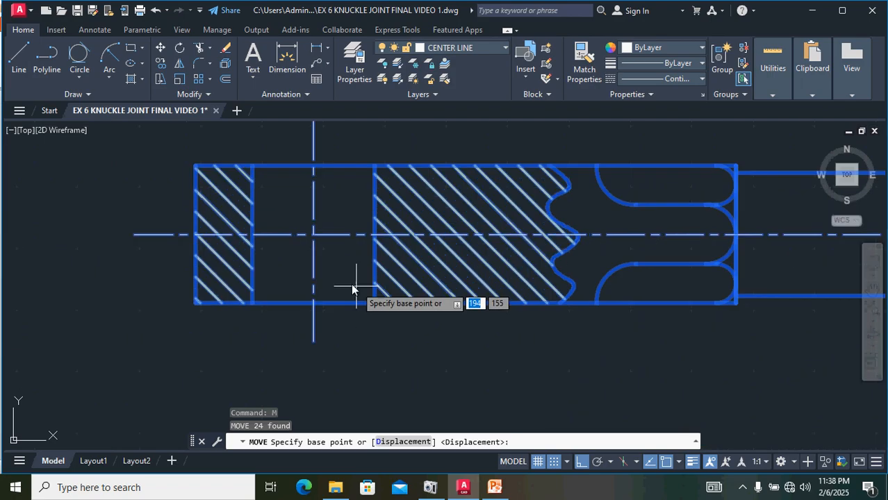
click(313, 235)
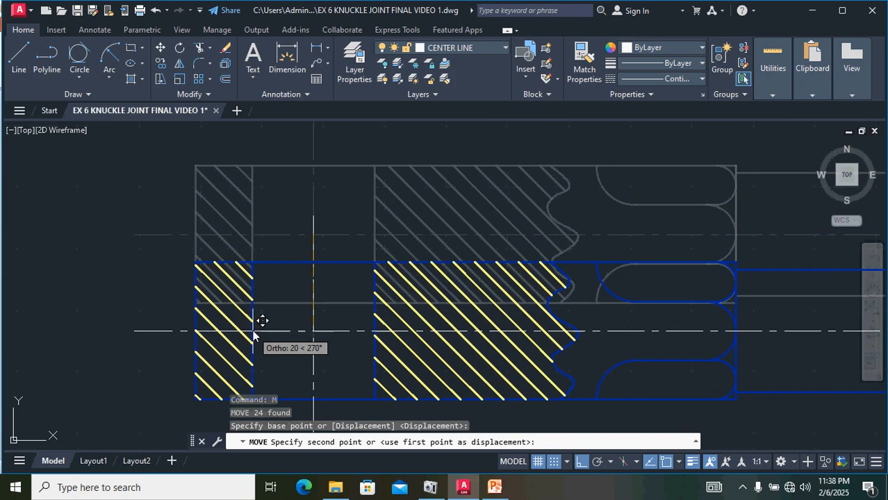
scroll(255, 323, down, 4)
mouse_move(126, 335)
middle_down()
mouse_move(503, 361)
mouse_move(547, 343)
middle_up()
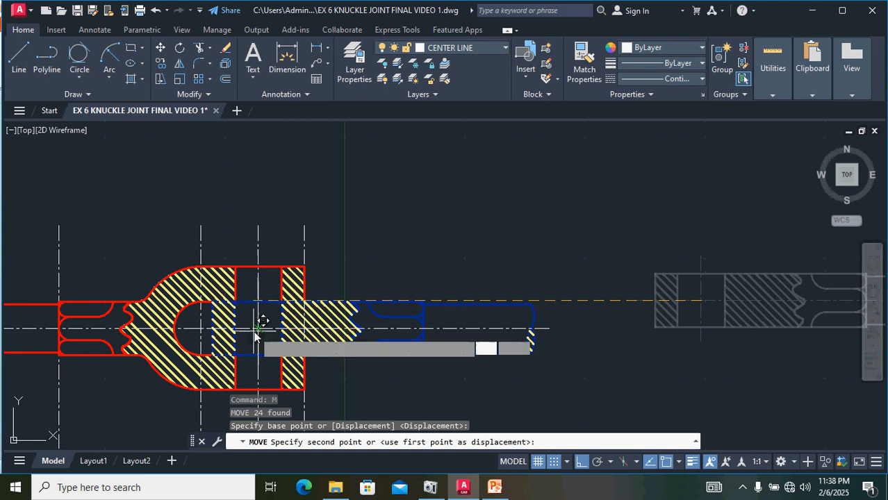
scroll(257, 337, up, 6)
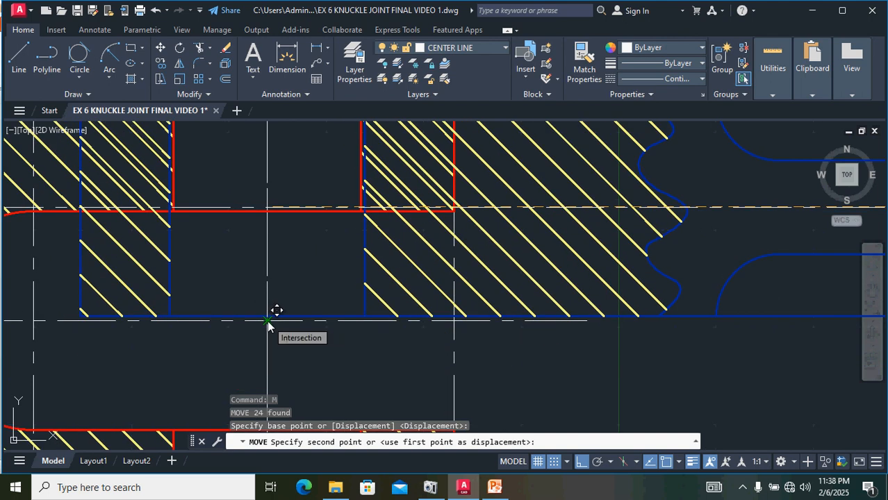
click(269, 324)
scroll(426, 297, down, 3)
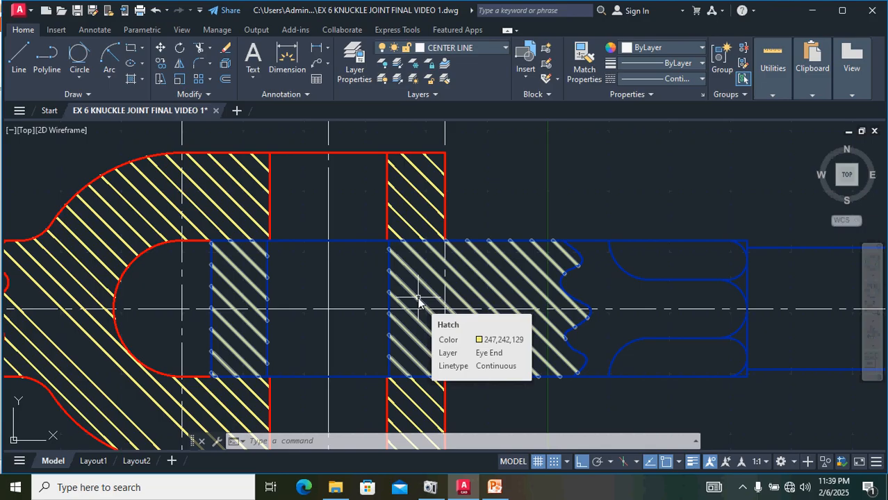
scroll(417, 304, down, 5)
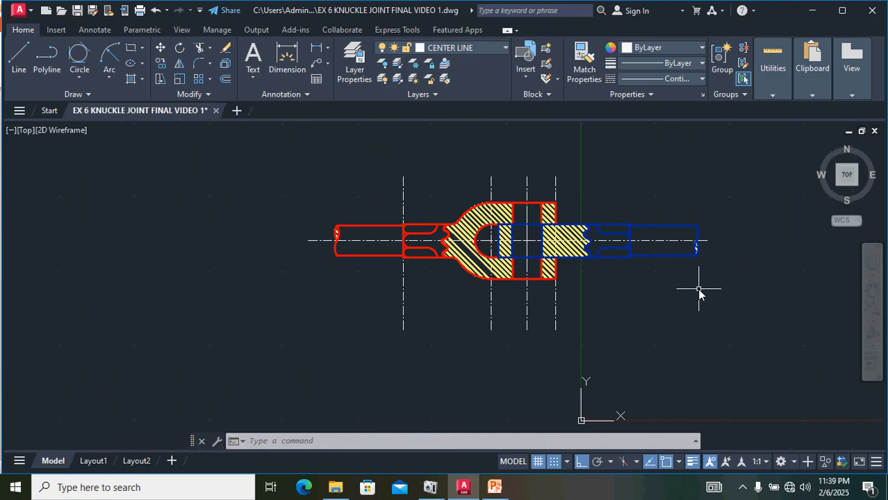
Step: Set the linetype to CENTER and draw a vertical centre line for the pin in empty space beside the assembly
middle_drag(698, 294, 214, 300)
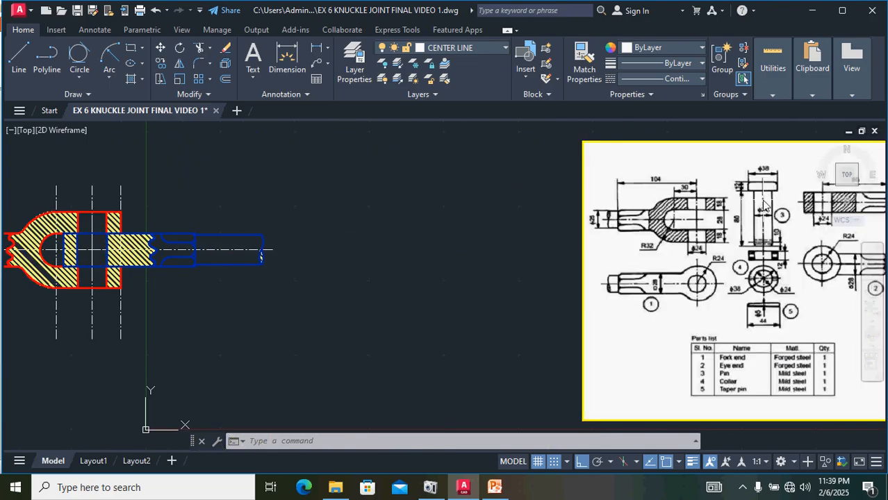
scroll(763, 205, up, 2)
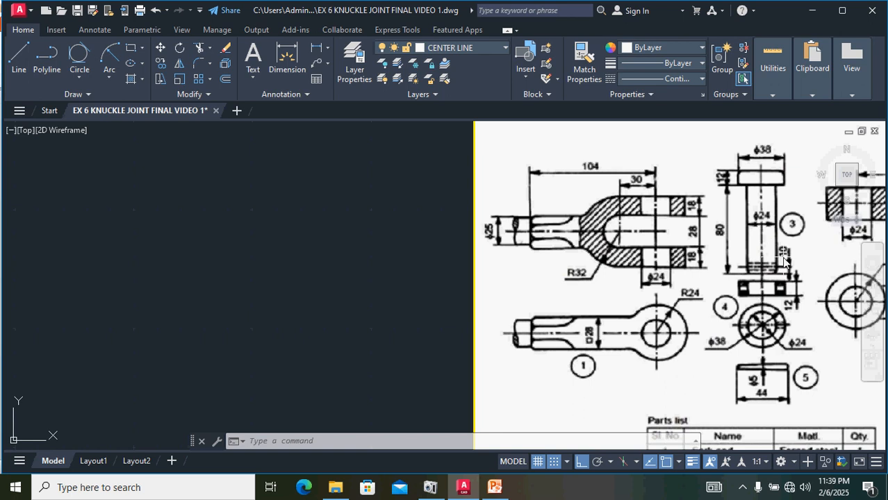
scroll(313, 182, down, 2)
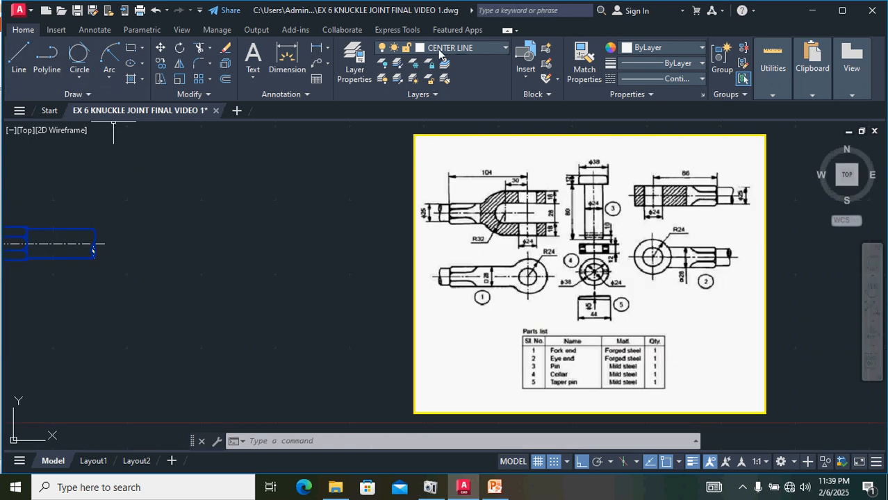
click(652, 82)
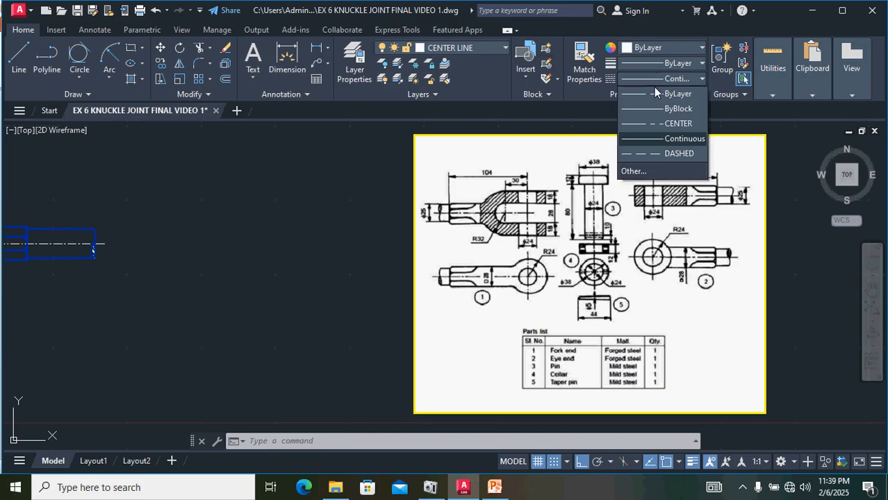
click(665, 125)
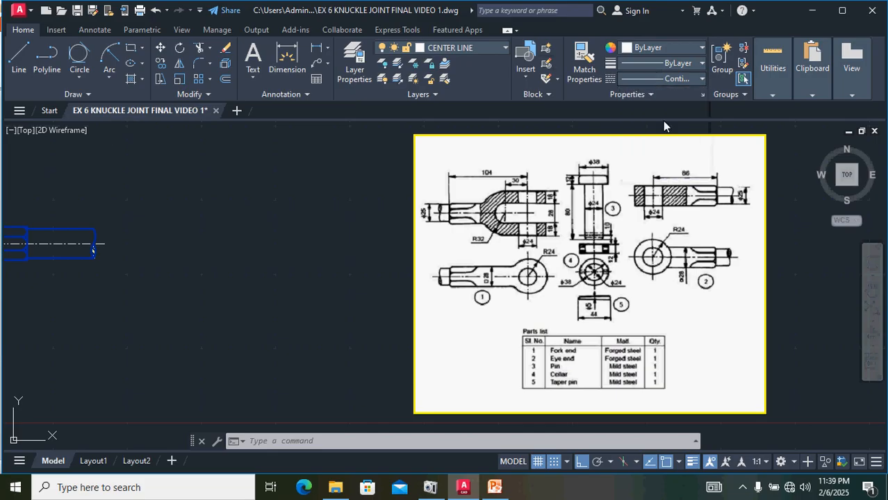
click(19, 57)
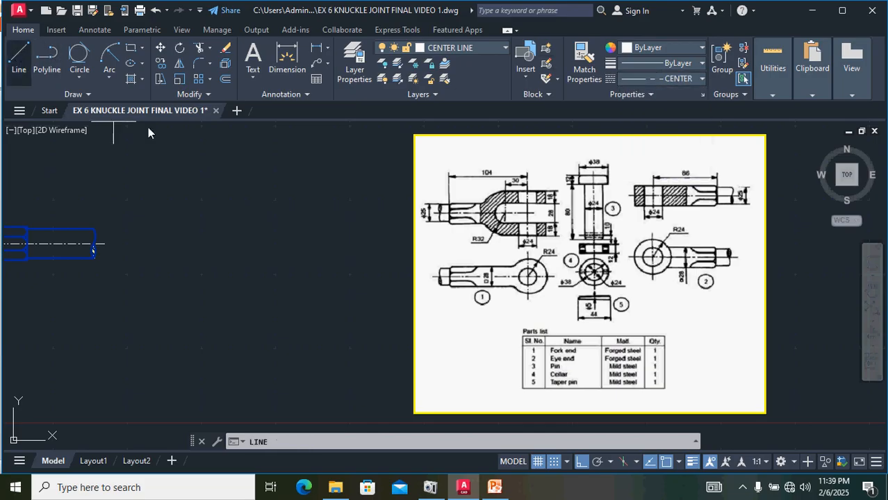
click(260, 200)
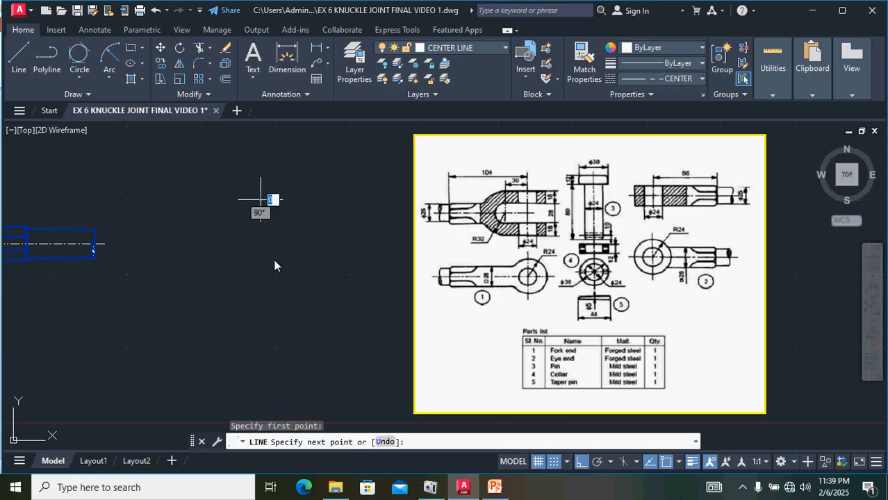
click(265, 369)
key(Return)
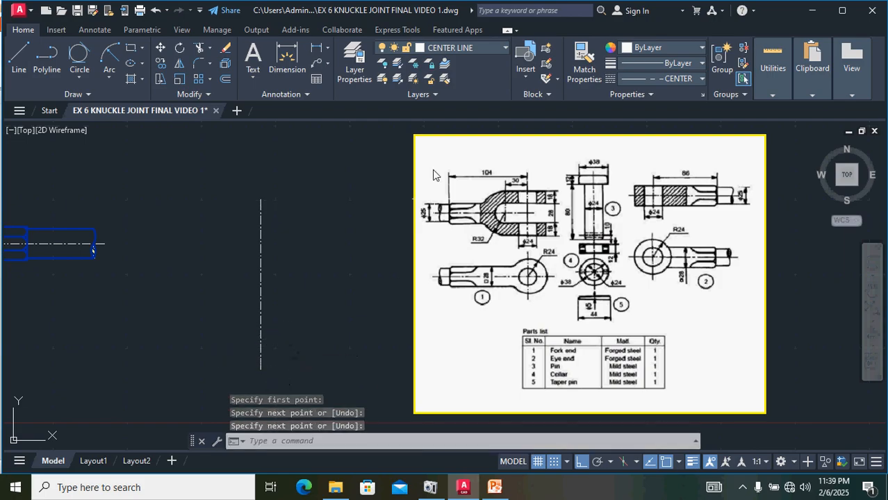
Step: Make Pin the current layer and switch the linetype to Continuous
click(455, 48)
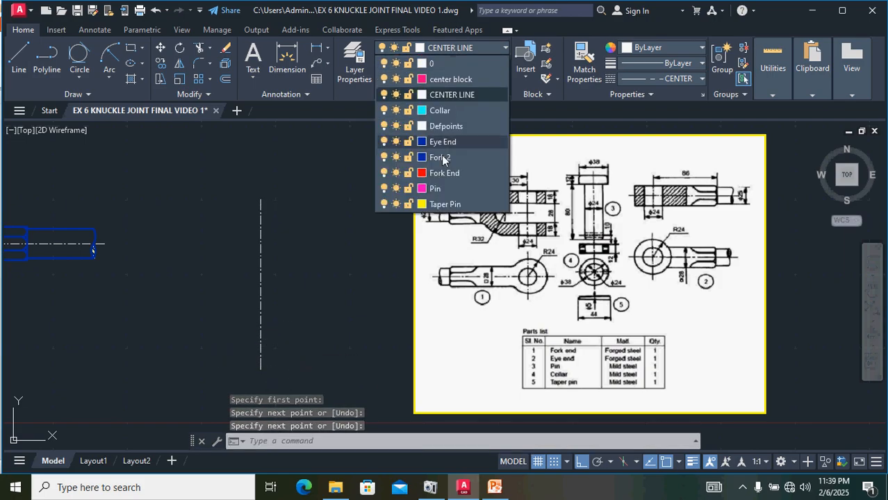
click(435, 188)
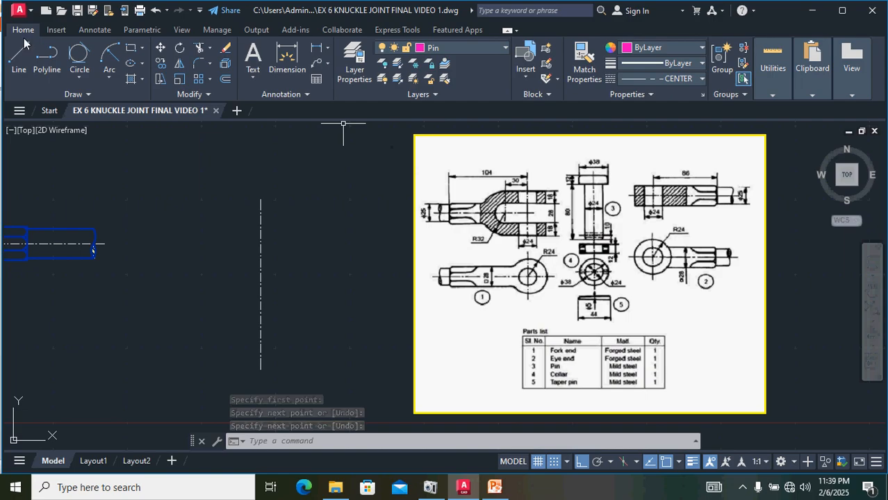
click(651, 81)
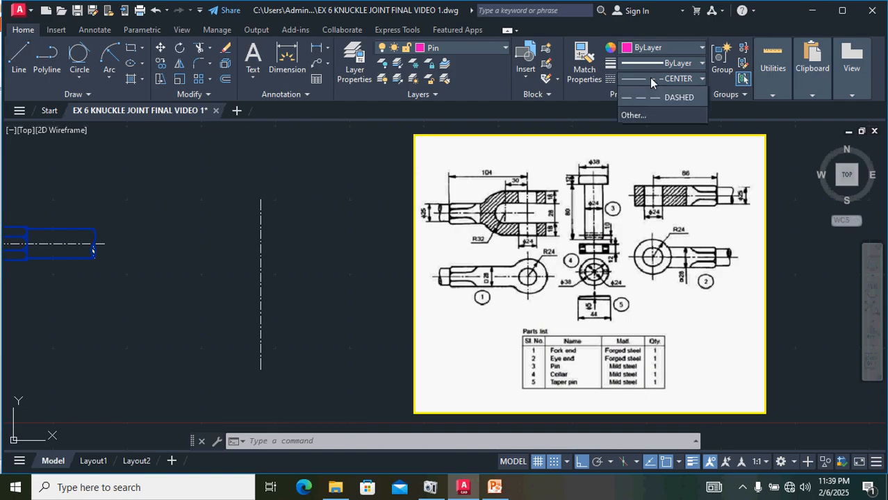
click(659, 138)
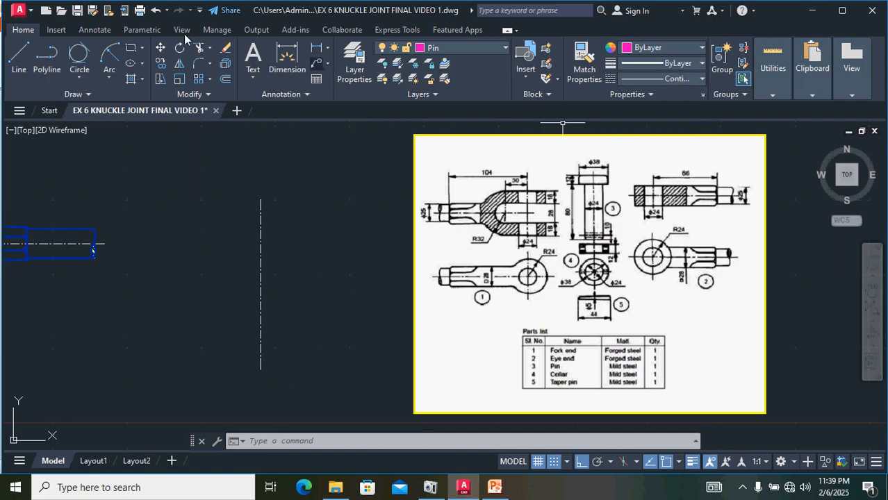
Step: Draw the pin head as a 38 by 12 rectangle centred on the top of the pin's centre line
click(23, 57)
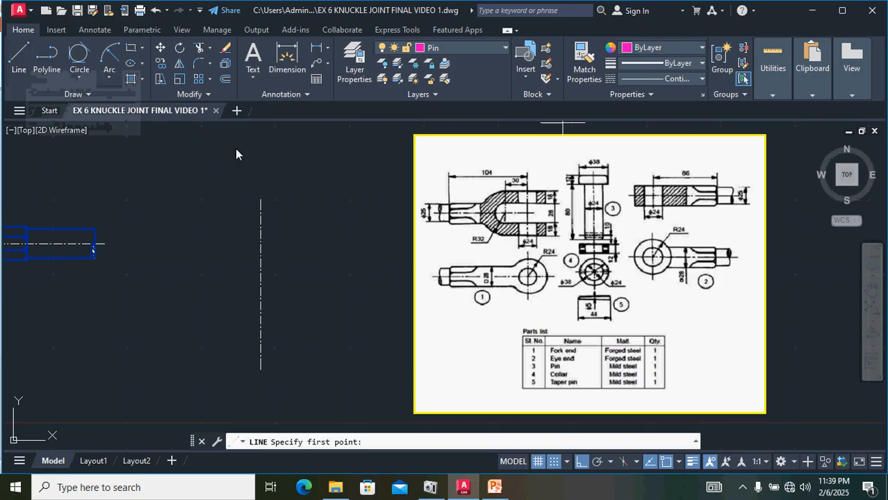
click(262, 200)
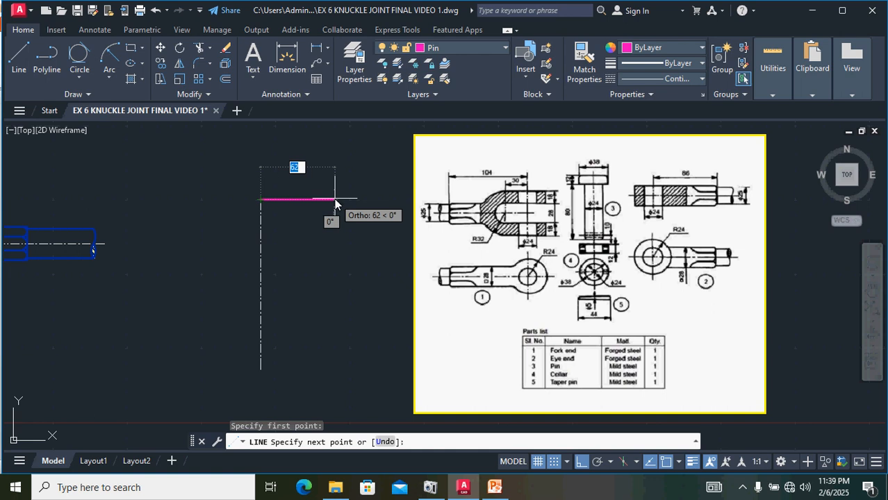
text(19)
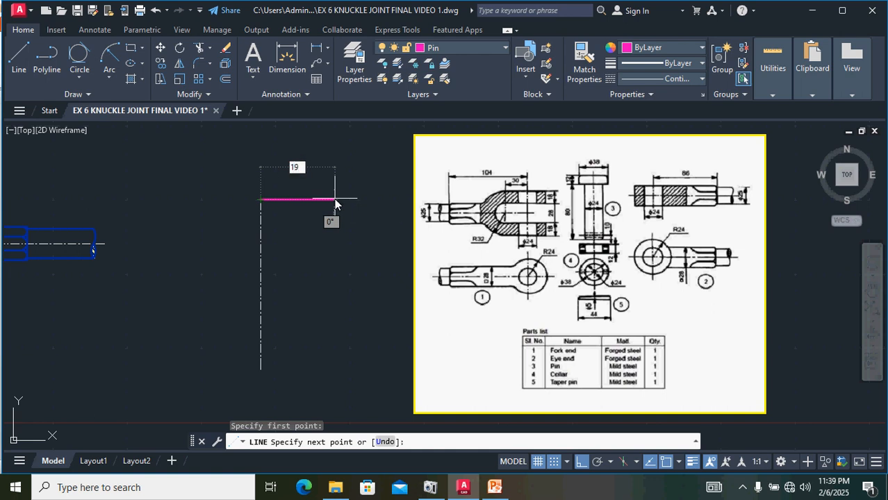
key(Return)
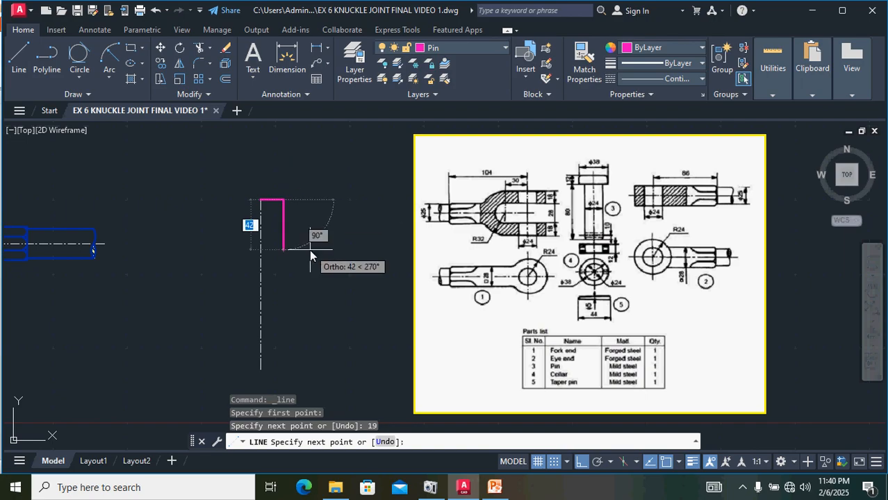
text(12)
key(Return)
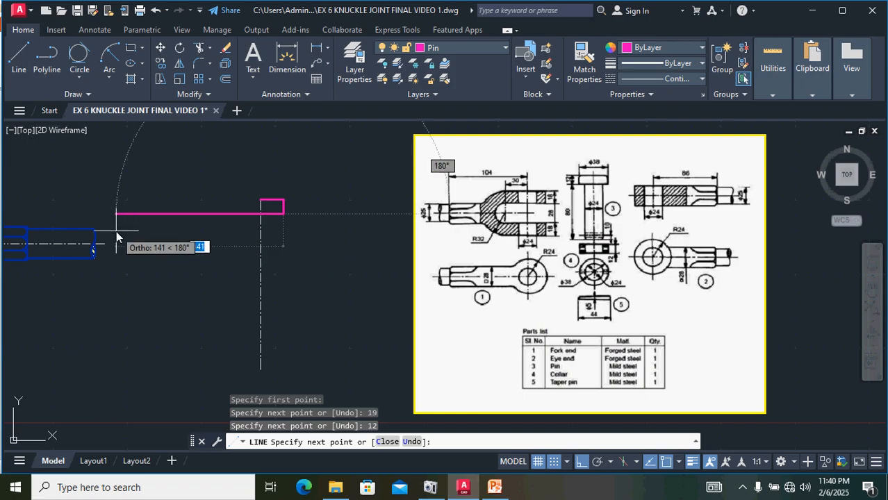
text(38)
key(Return)
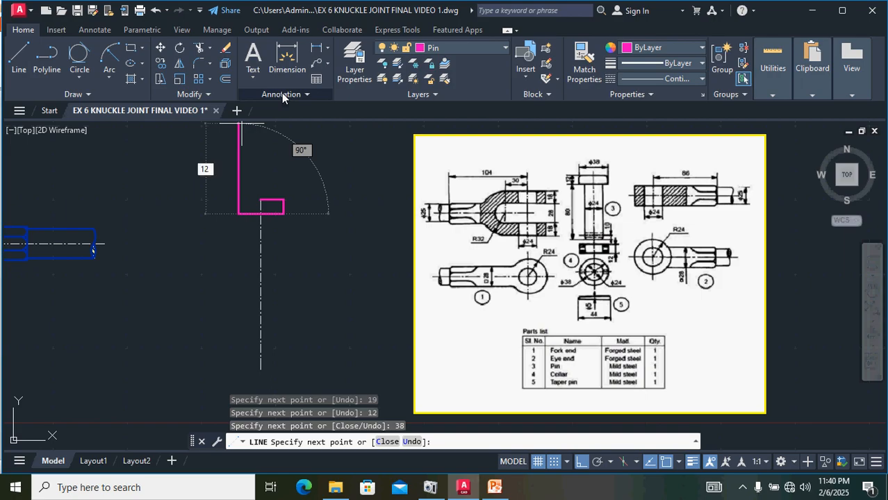
text(12)
key(Return)
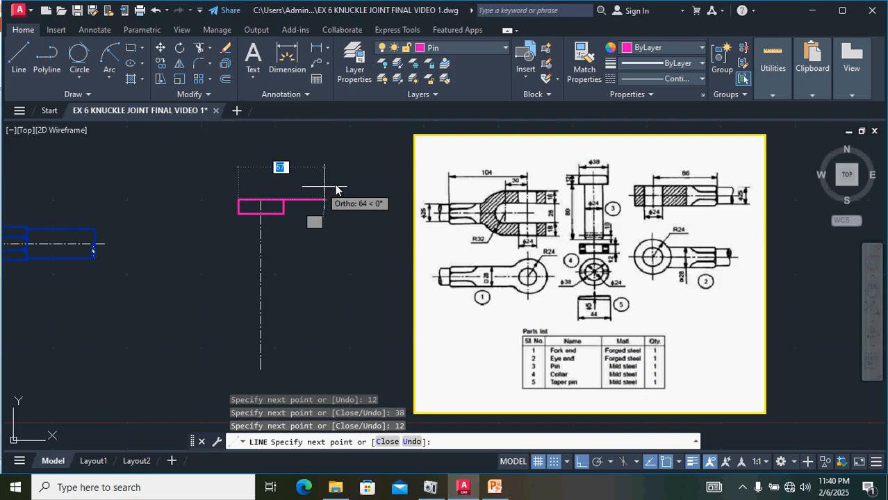
text(19)
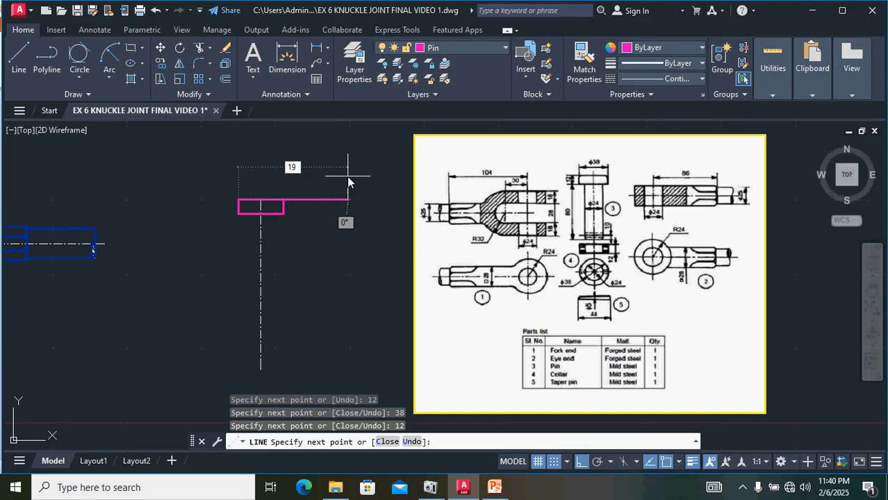
key(Return)
key(Return)
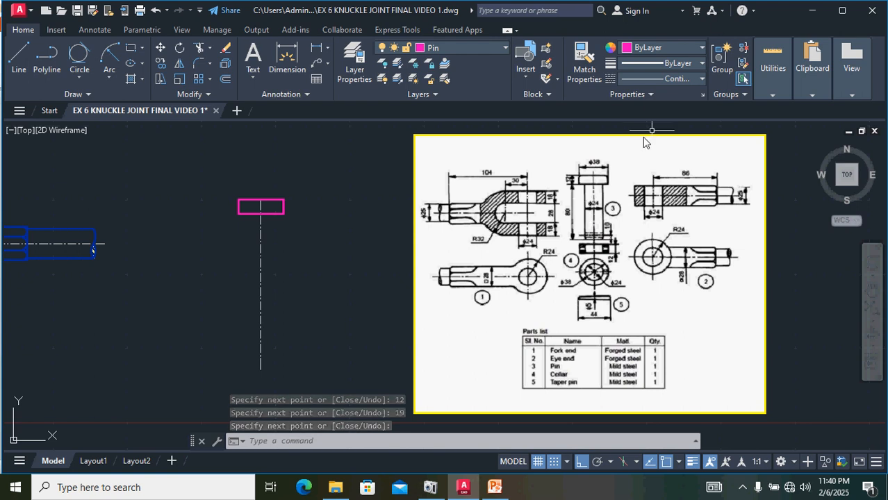
Step: Draw a line 80 units down from the midpoint of the head's lower edge, then a 1-unit segment to the right
scroll(603, 207, up, 2)
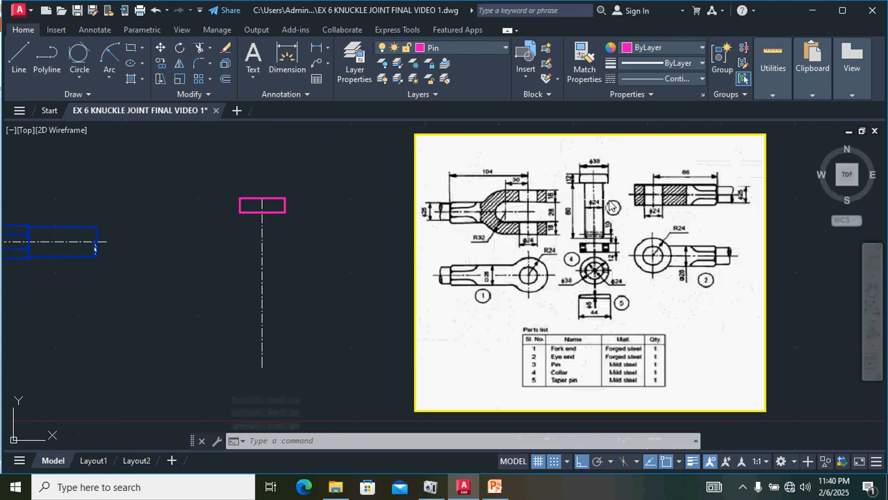
scroll(617, 202, down, 2)
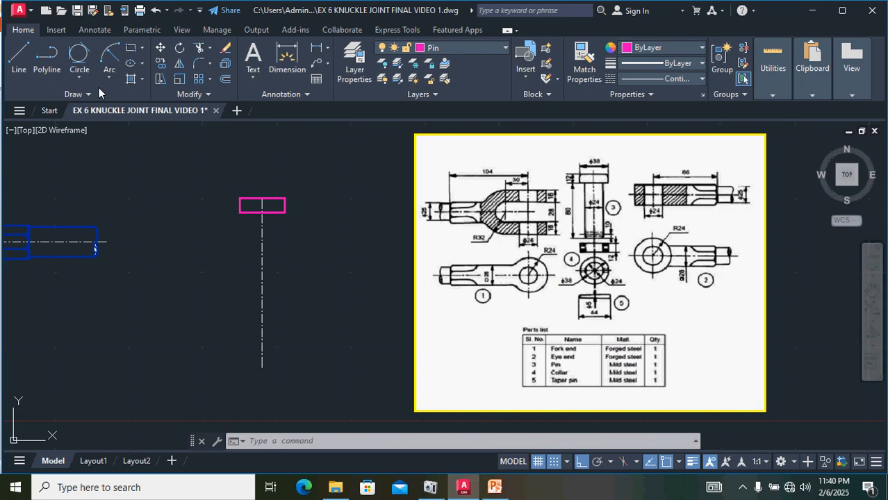
scroll(257, 203, up, 2)
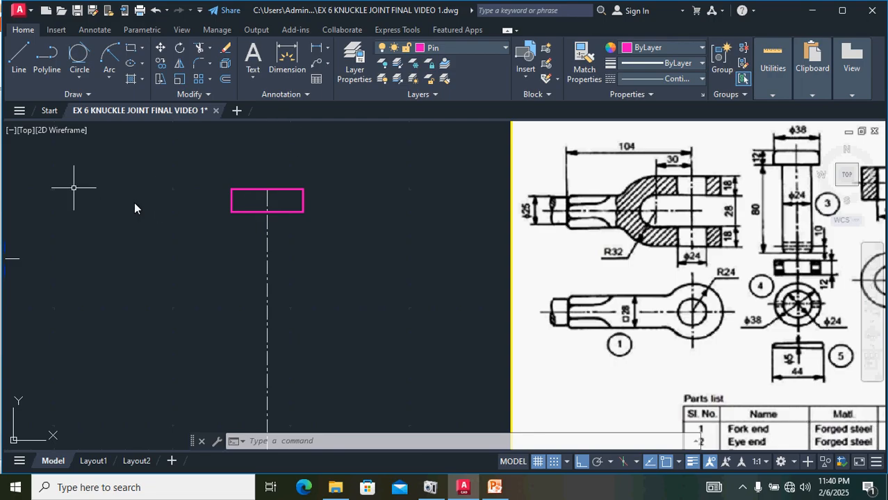
click(19, 55)
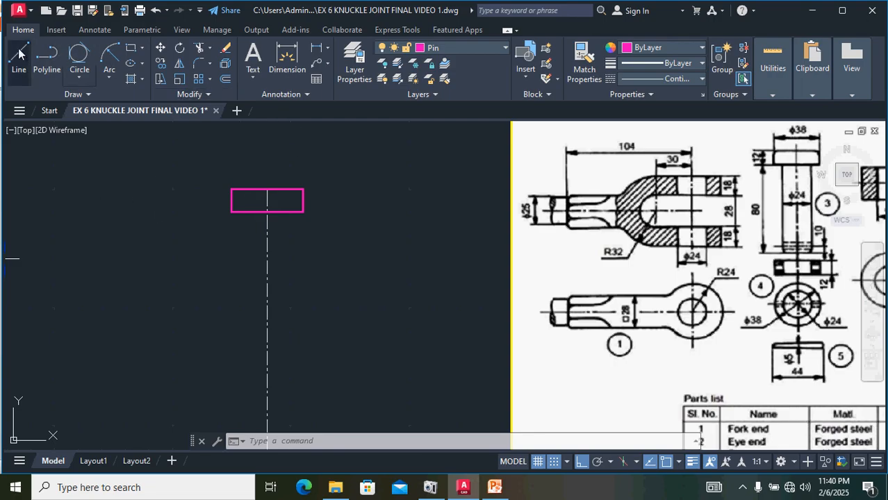
click(268, 212)
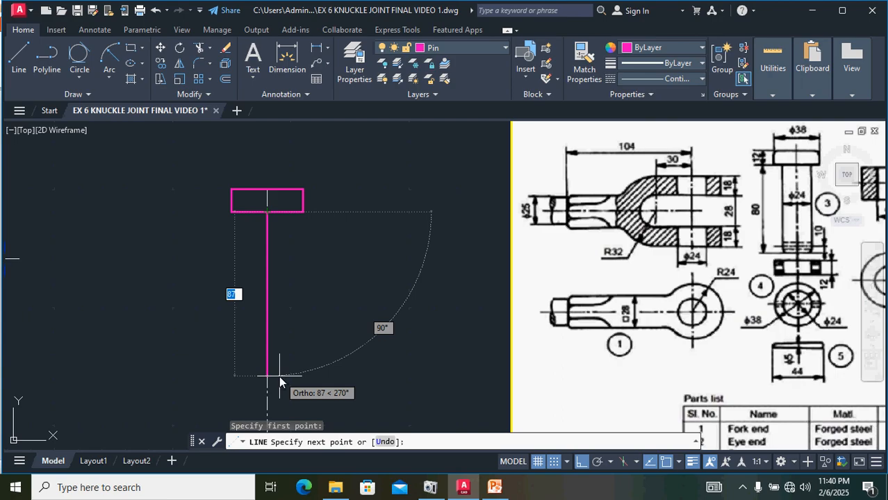
text(8)
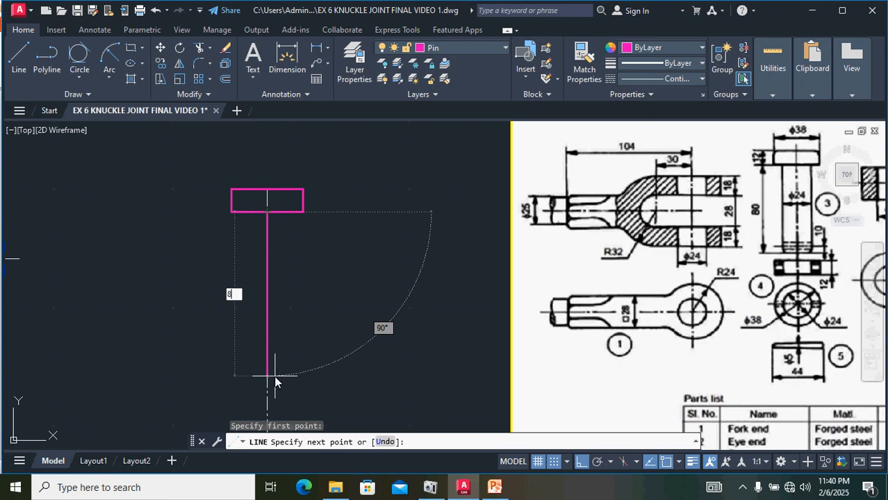
key(Return)
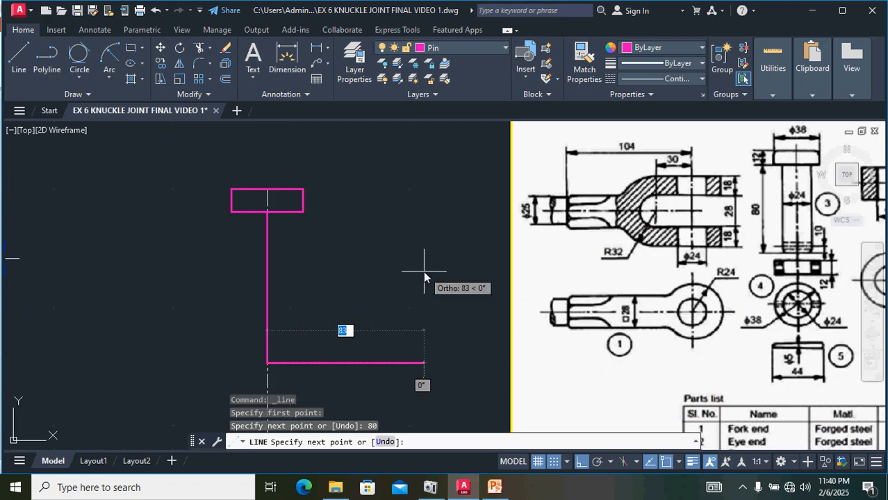
key(BackSpace)
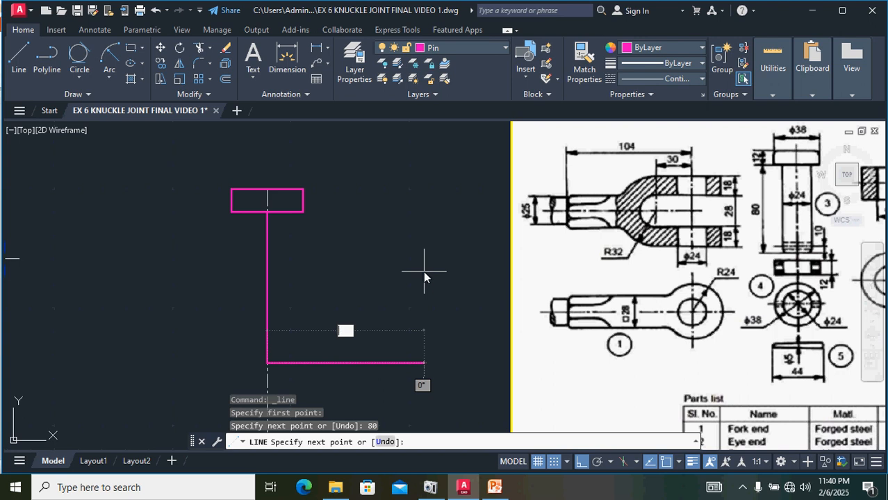
text(1)
key(Return)
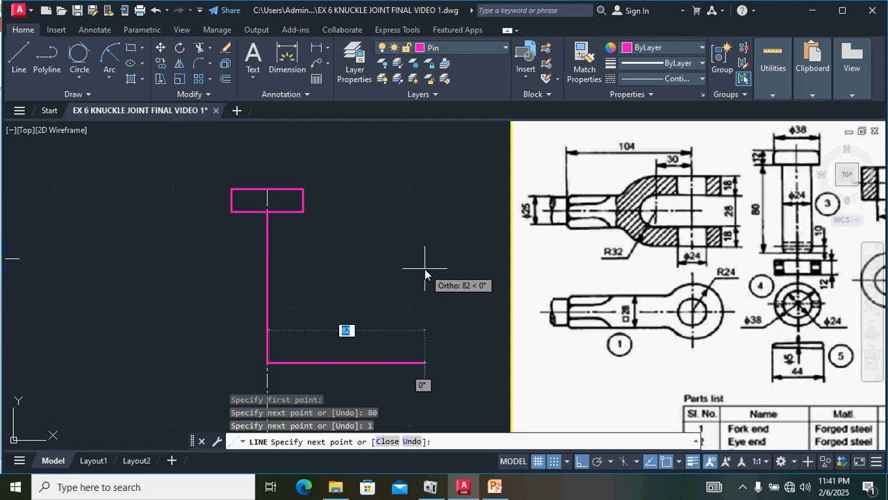
key(Escape)
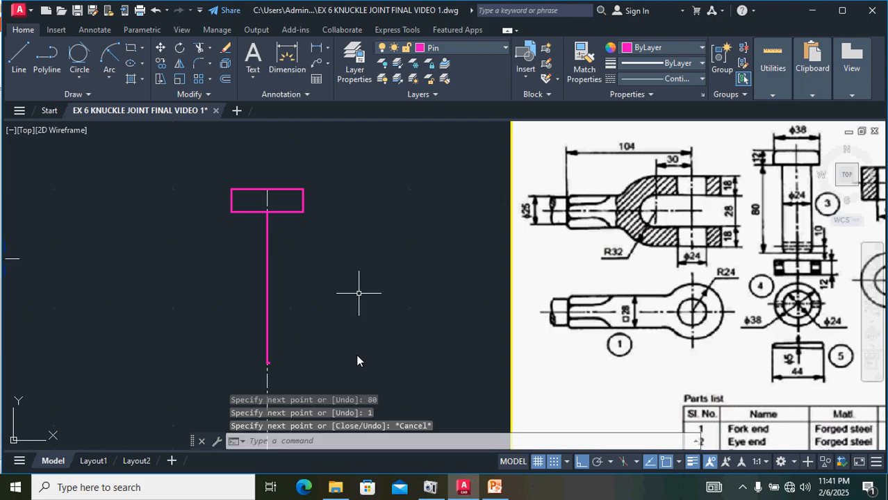
Step: Erase the short 1-unit segment at the bottom of the vertical line
scroll(247, 317, up, 6)
scroll(372, 289, down, 4)
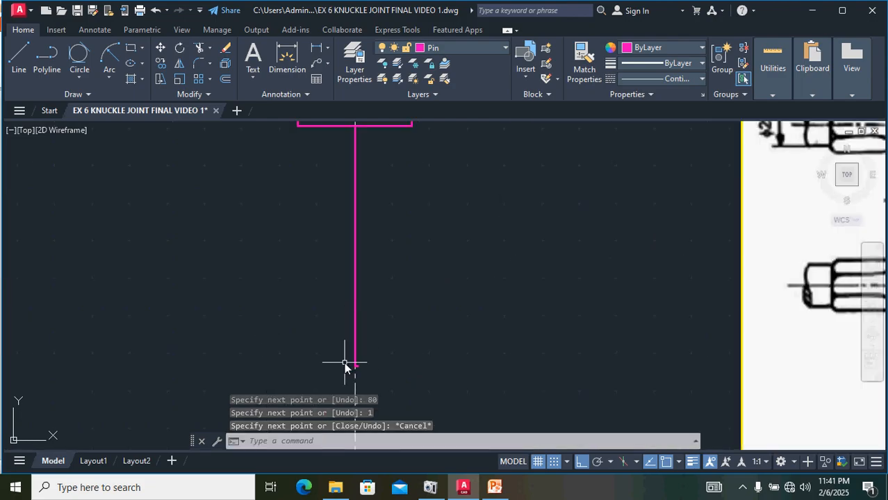
scroll(344, 366, up, 5)
click(383, 374)
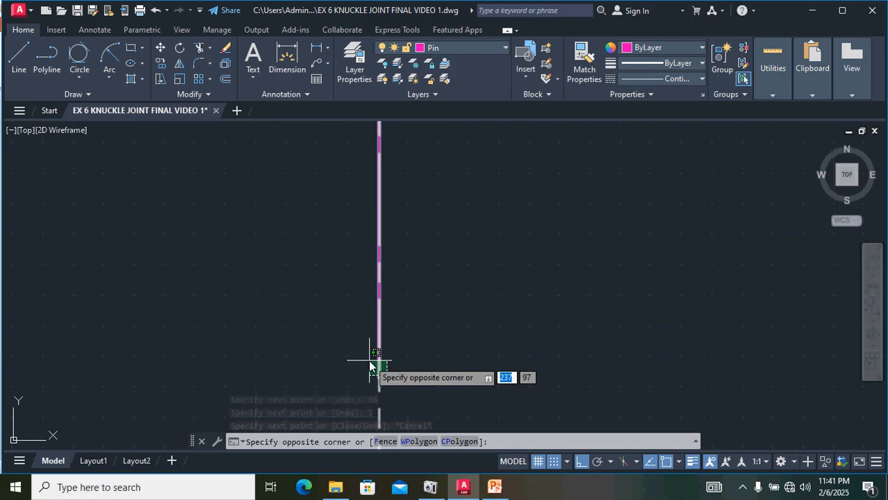
click(409, 390)
click(409, 393)
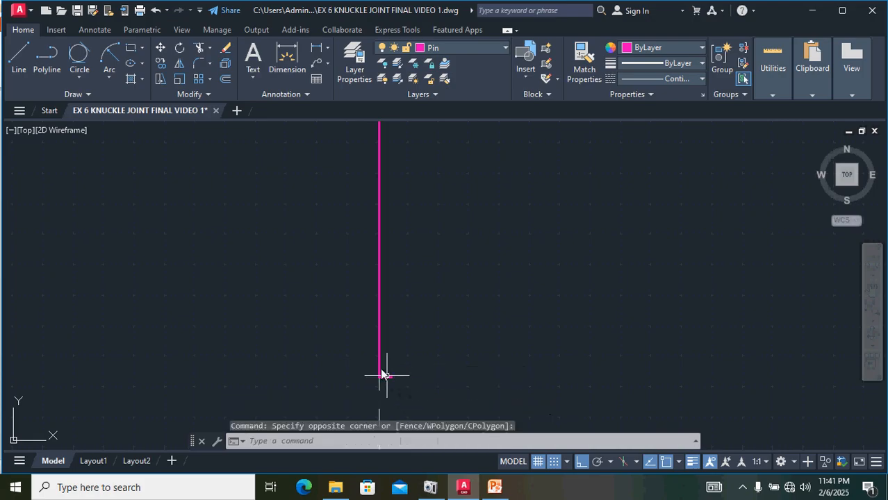
click(387, 379)
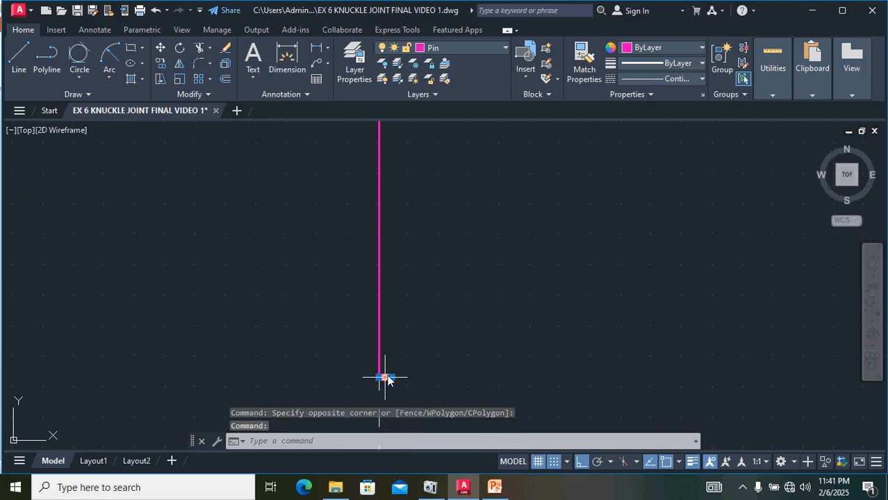
key(Delete)
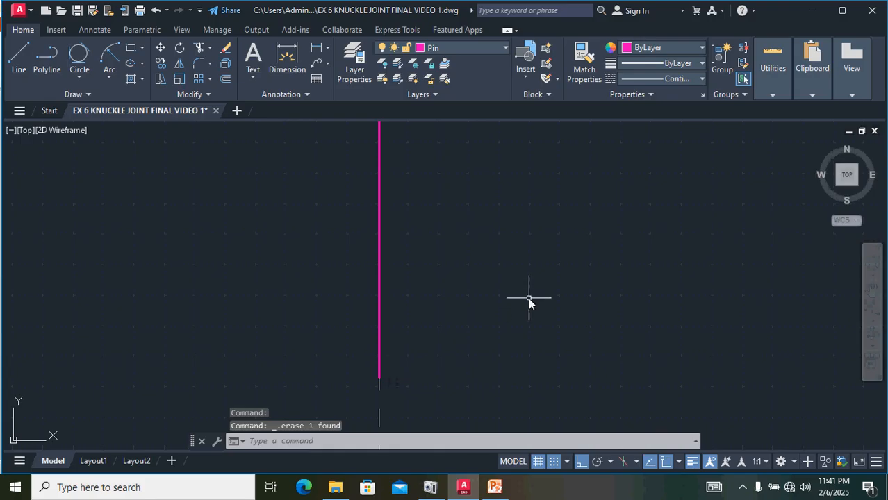
Step: Erase the 80-unit vertical line below the pin head
scroll(529, 299, down, 4)
scroll(523, 253, up, 2)
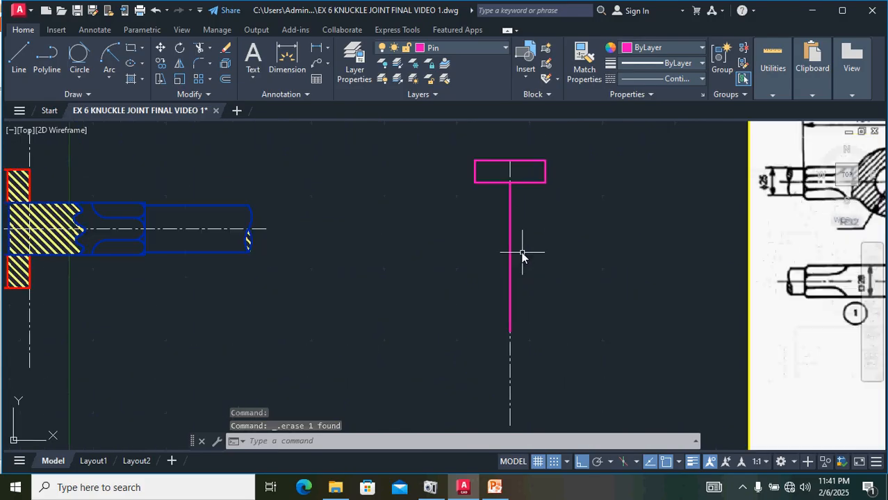
click(510, 209)
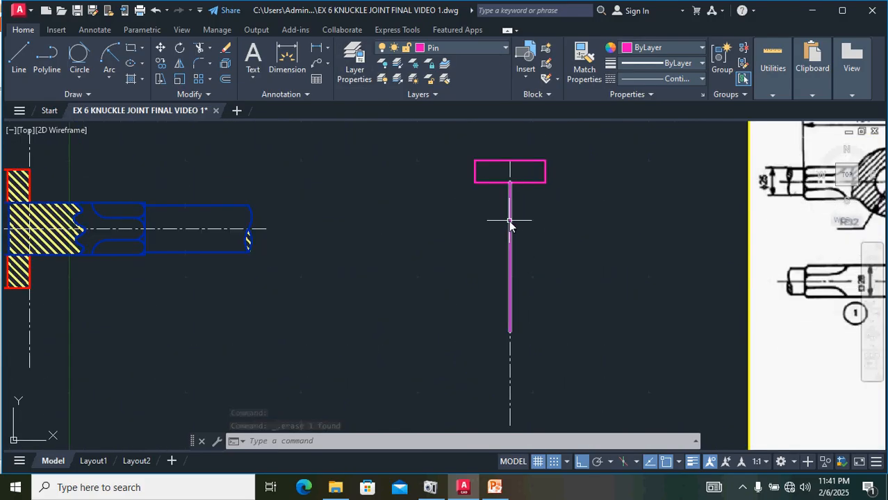
key(Delete)
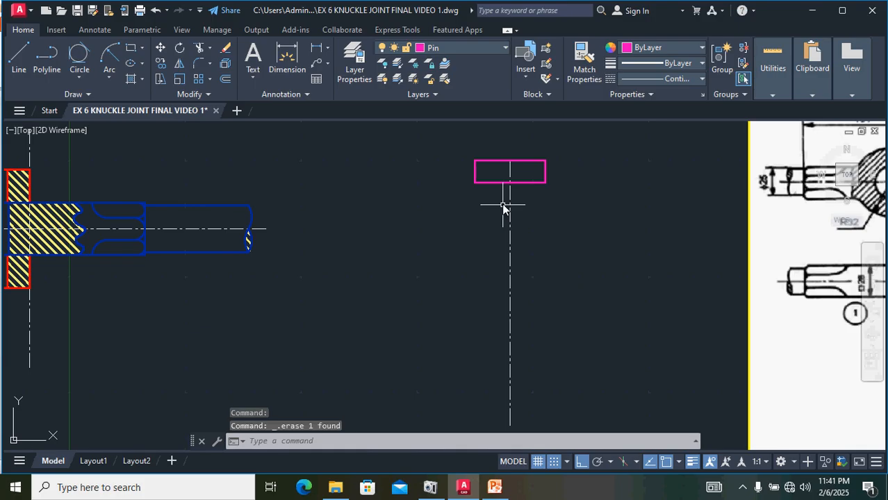
Step: Draw an 80-unit vertical line downward from the midpoint of the pin head's lower edge
click(19, 56)
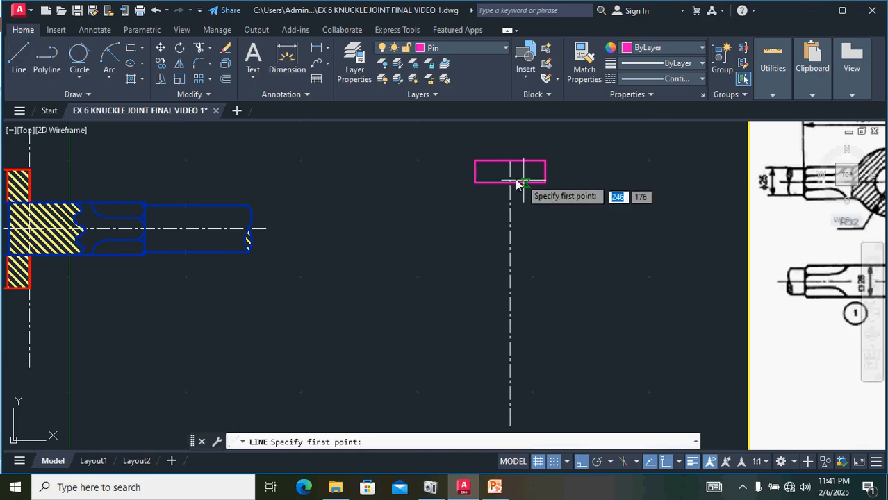
click(513, 183)
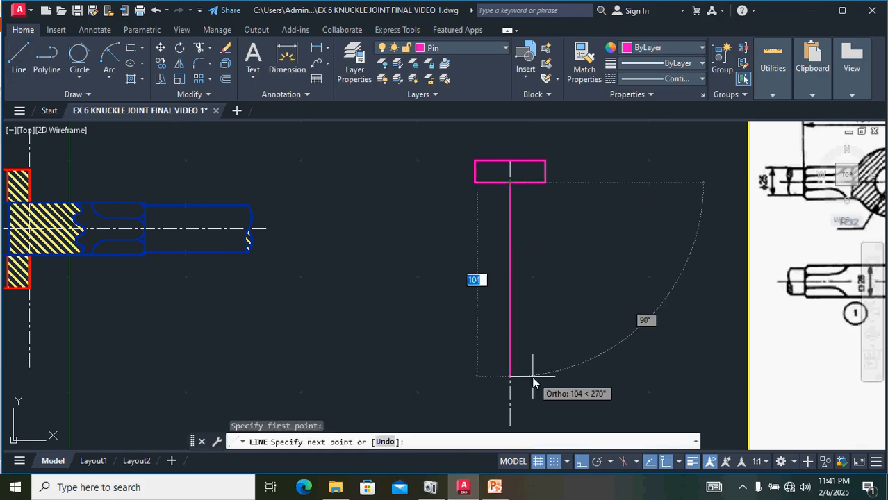
text(80)
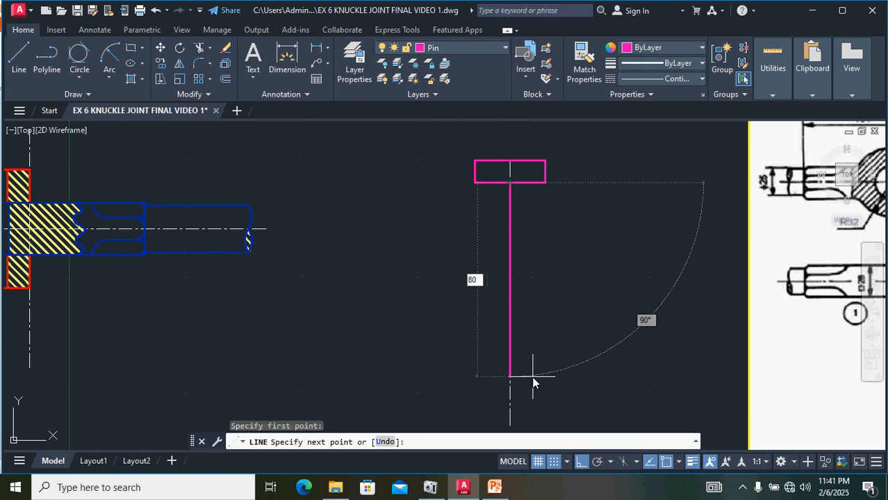
key(Return)
key(Return)
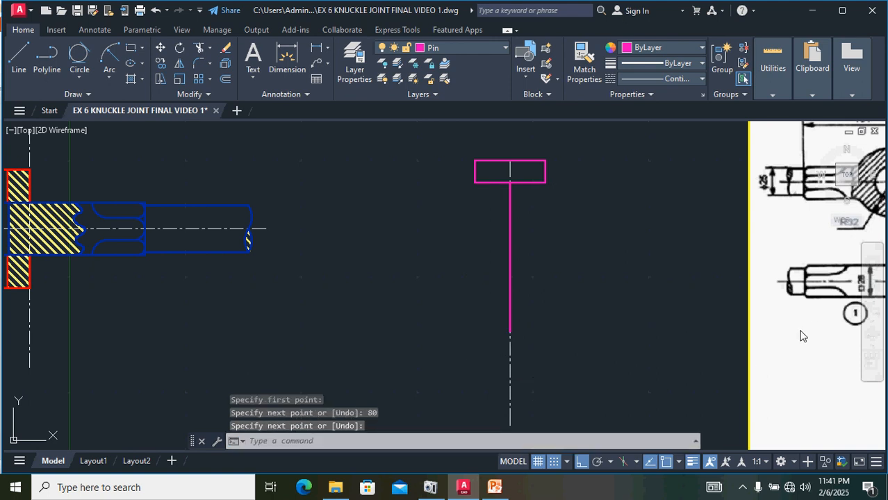
Step: Offset the pin's vertical line 12 units to each side to form the shank edges
middle_drag(659, 319, 385, 324)
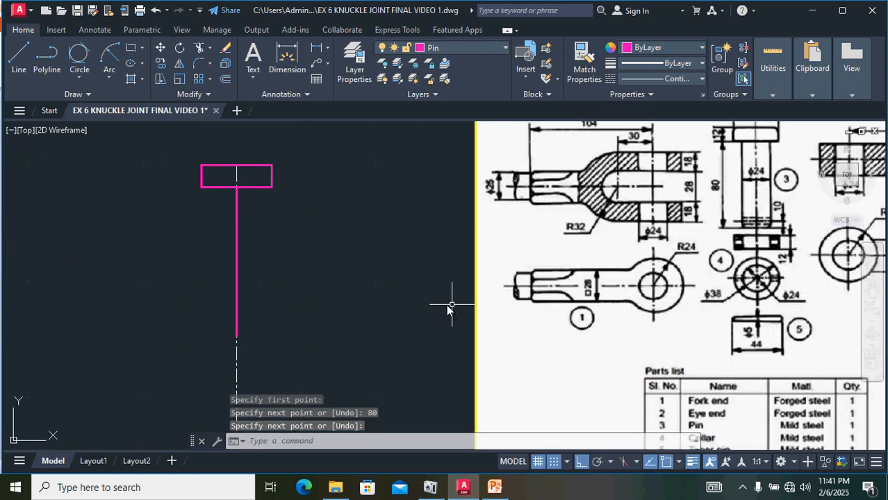
click(236, 276)
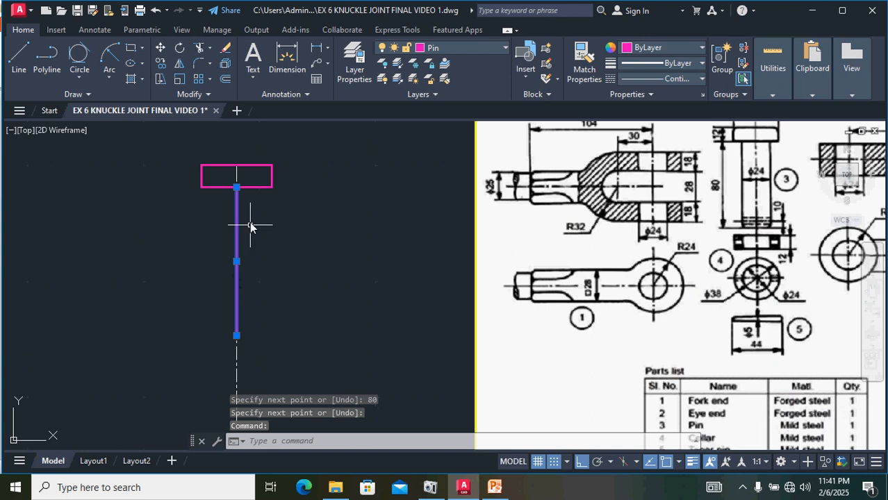
click(224, 78)
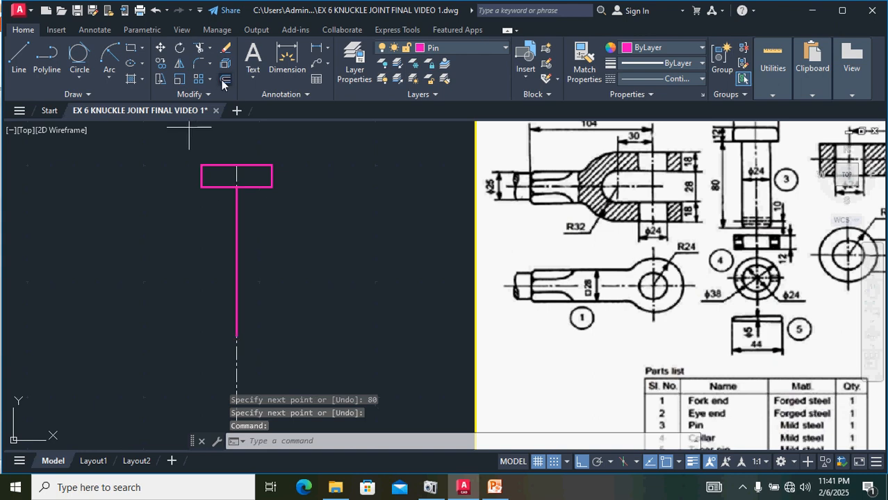
text(12)
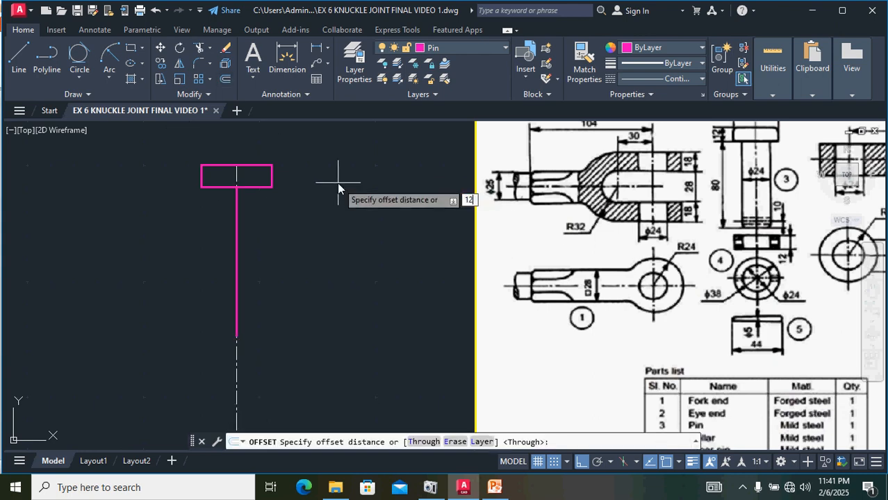
key(Return)
click(337, 182)
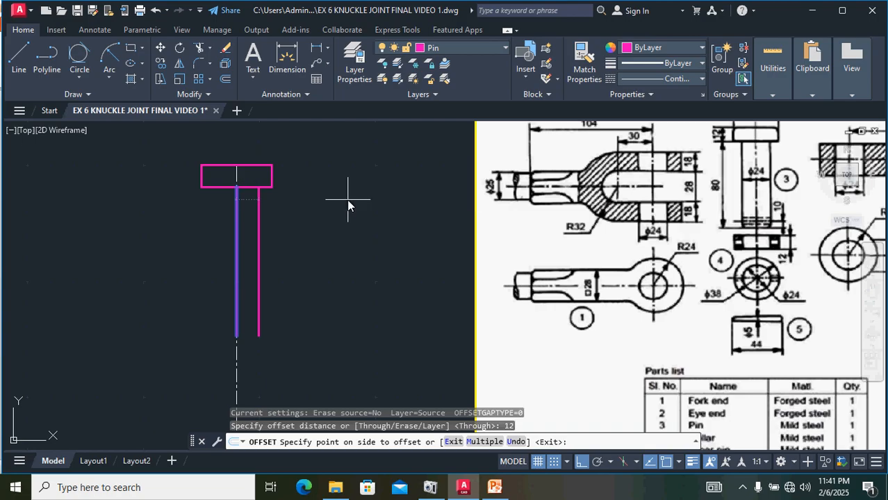
click(237, 207)
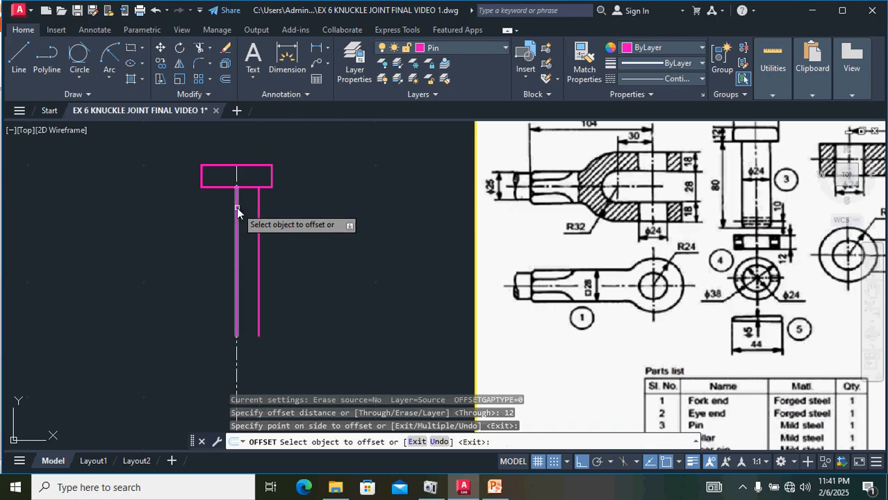
click(209, 205)
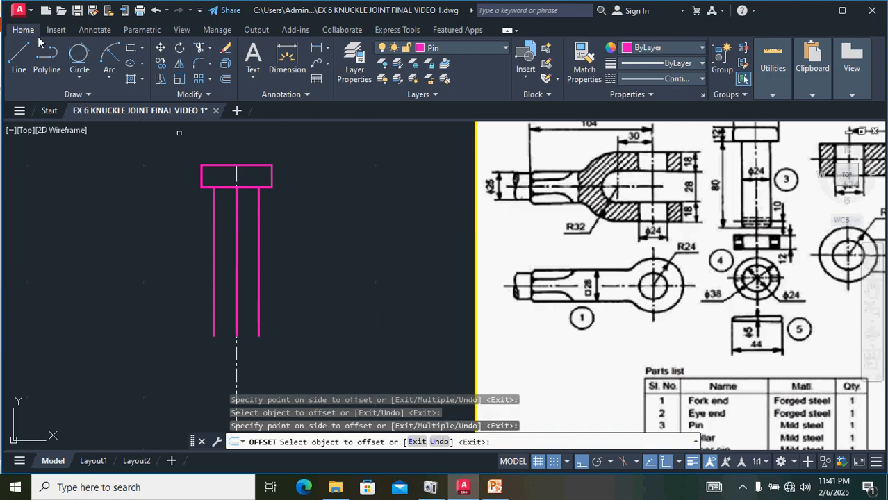
Step: Draw a line closing the shank's bottom end and erase the central 80-unit construction line
click(18, 59)
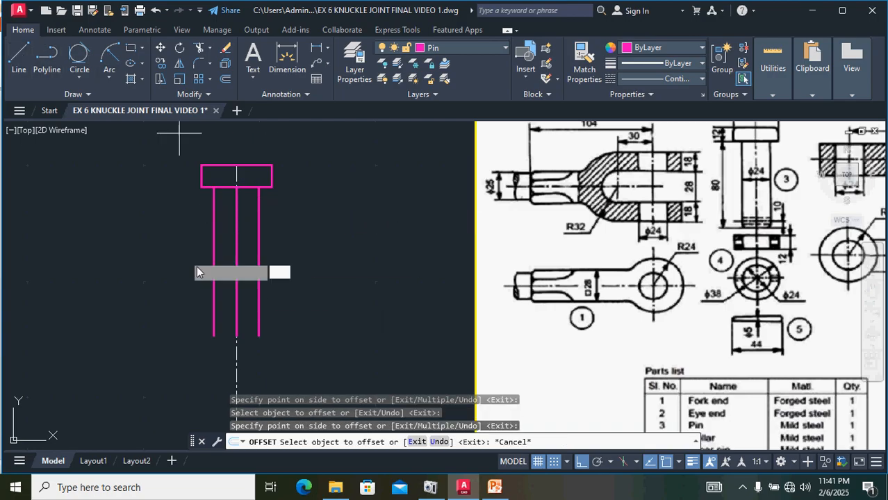
click(214, 336)
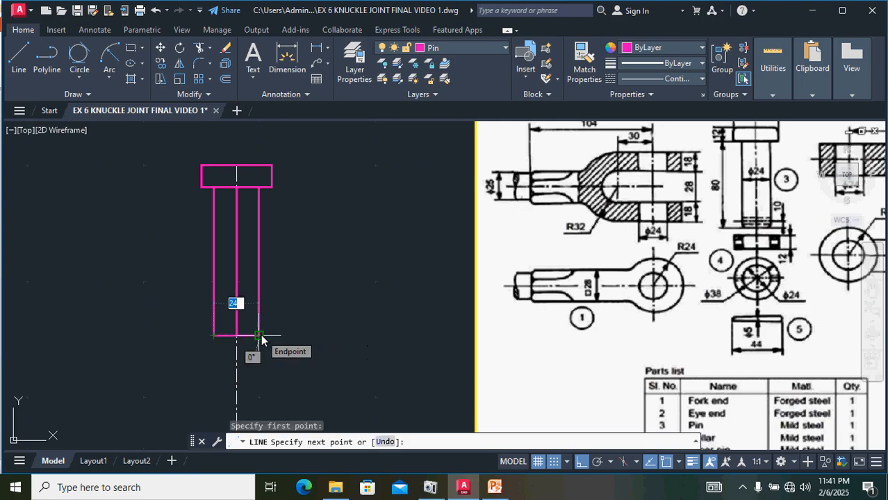
click(259, 336)
key(Return)
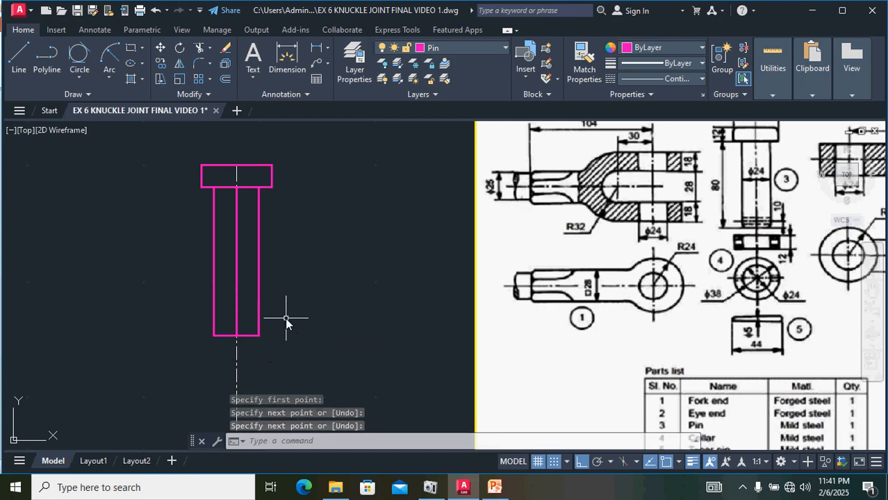
click(237, 218)
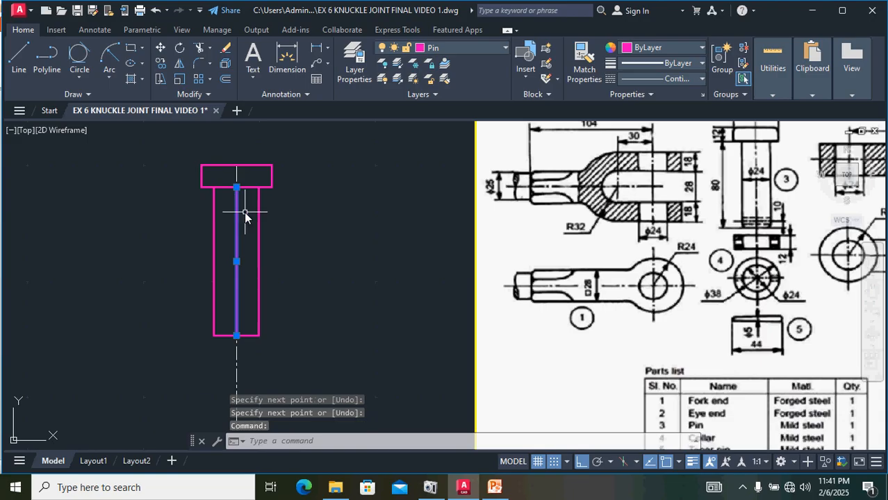
key(Delete)
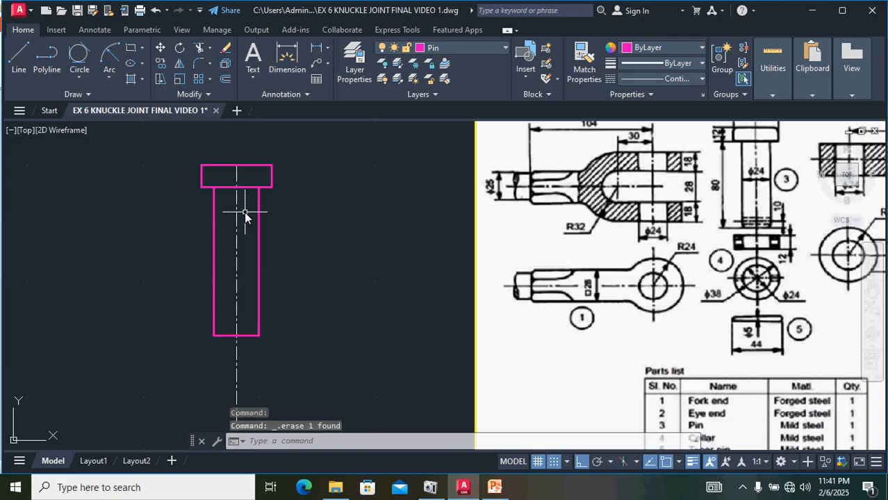
Step: Fillet both top corners of the pin head with a radius of 3
scroll(231, 166, up, 4)
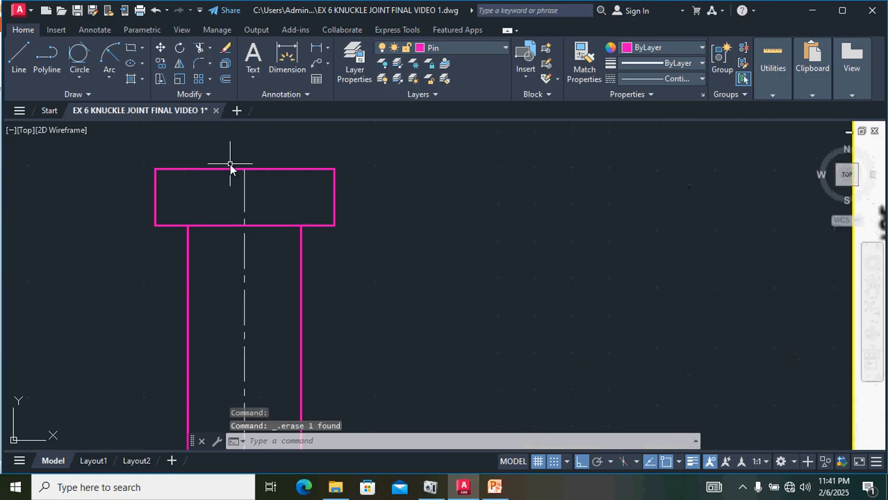
click(196, 65)
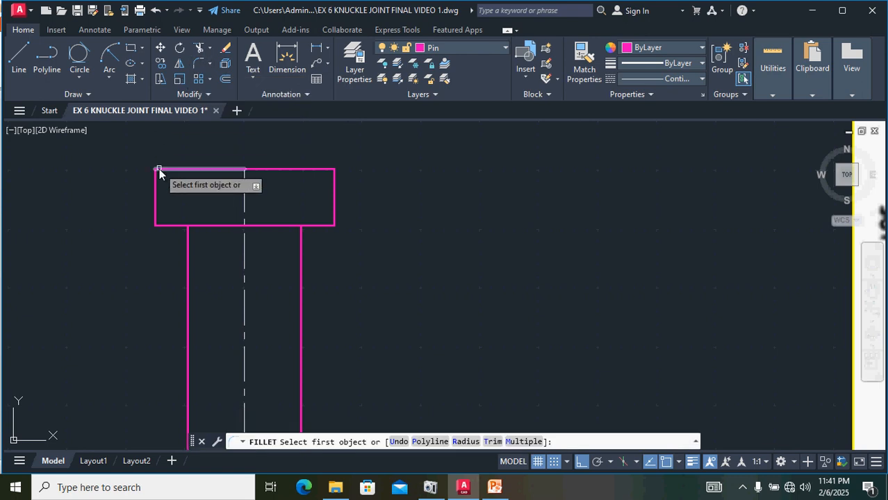
text(R)
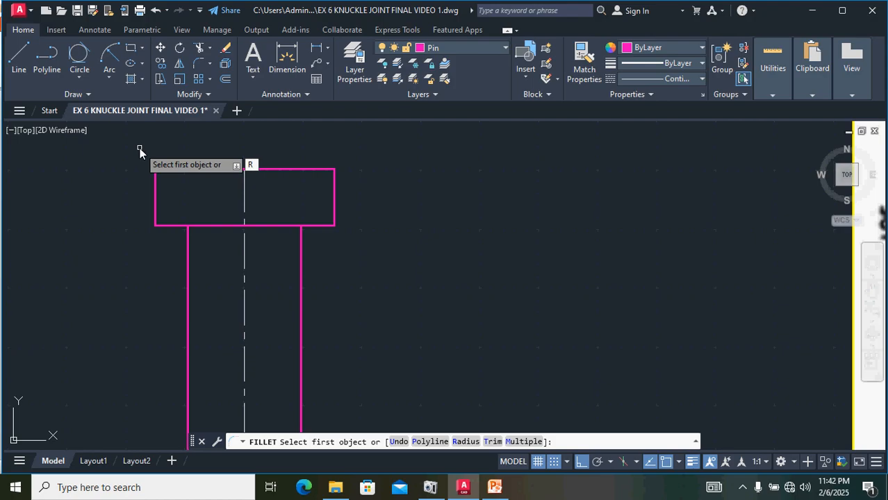
key(Return)
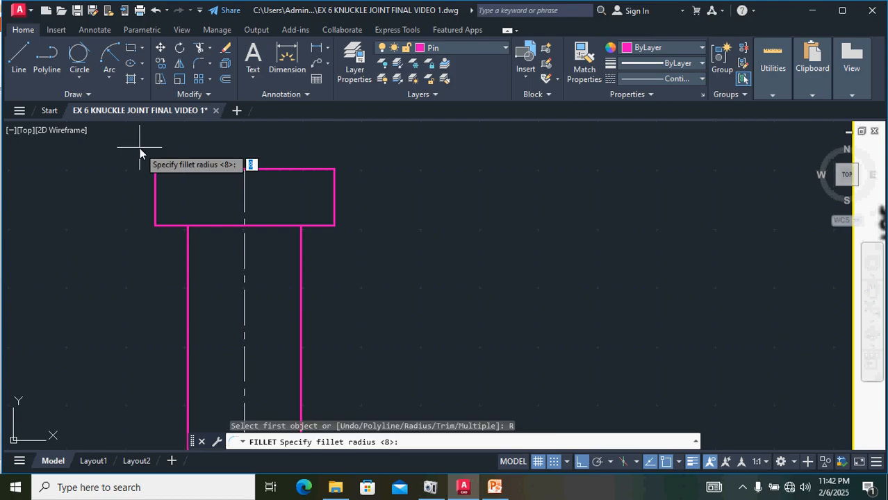
text(3)
key(Return)
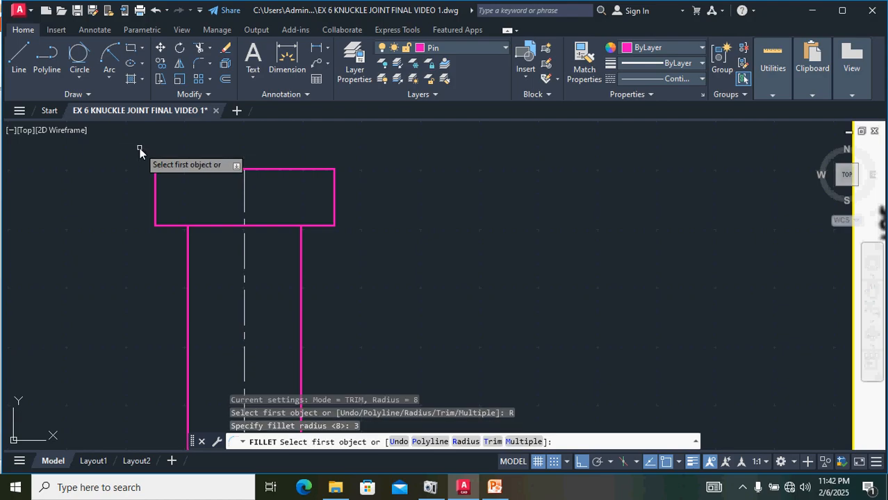
click(155, 182)
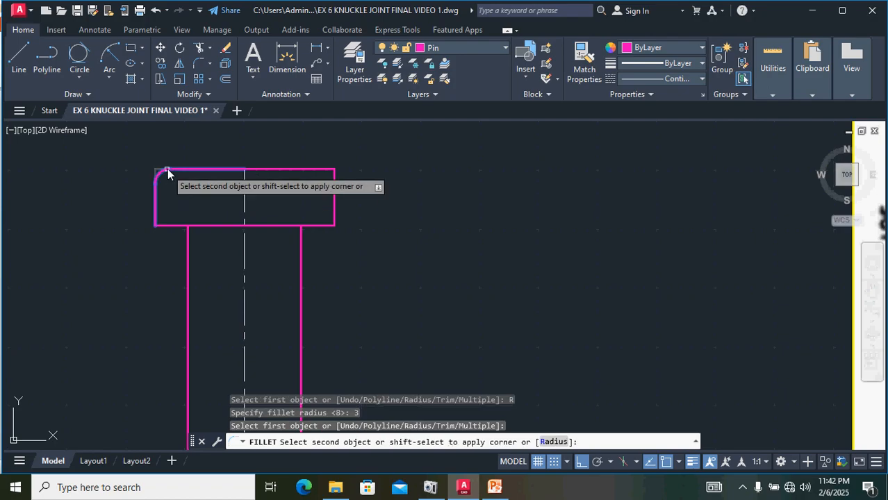
click(167, 172)
key(Return)
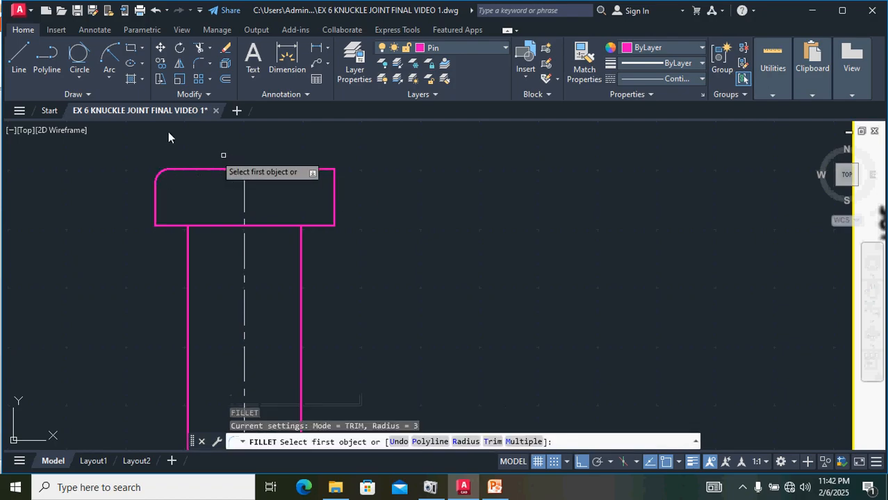
click(302, 169)
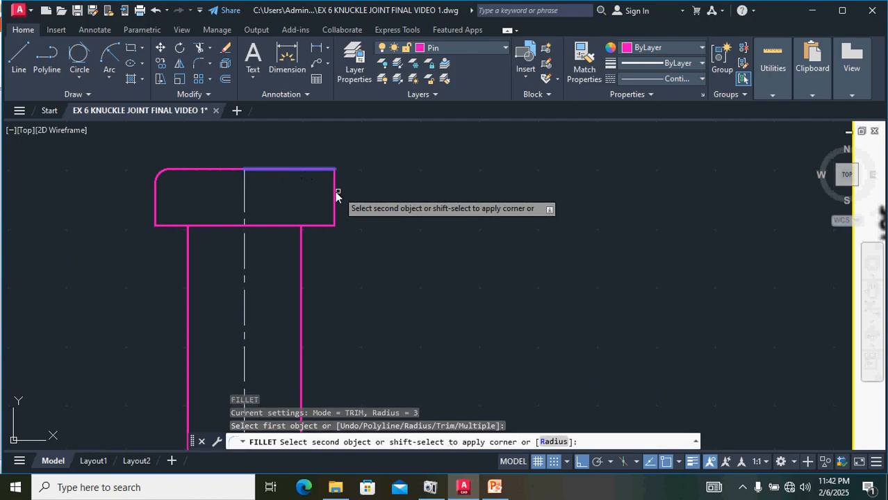
click(336, 191)
Step: Fillet both bottom corners of the pin shank with radius 3
scroll(358, 186, down, 8)
scroll(351, 243, up, 6)
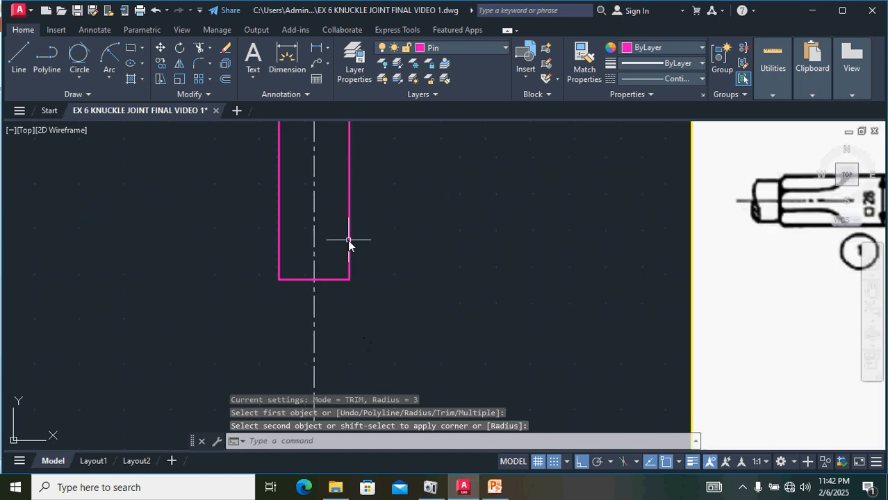
key(Return)
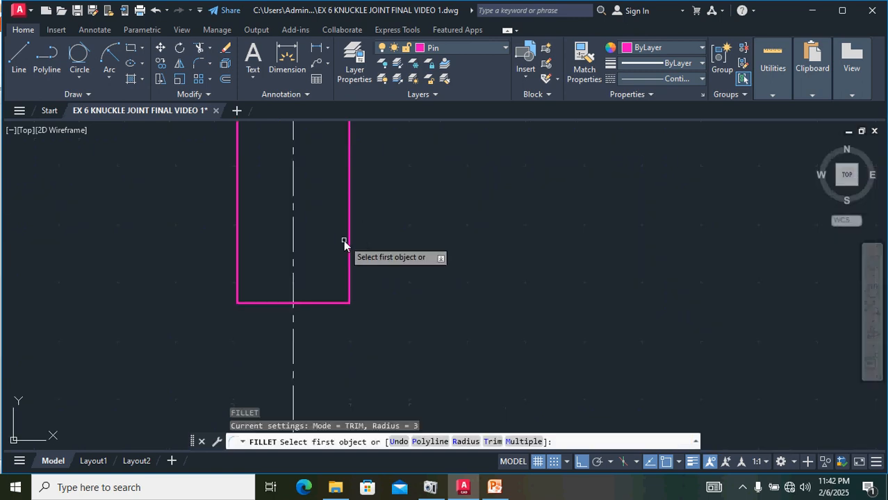
click(350, 298)
click(338, 301)
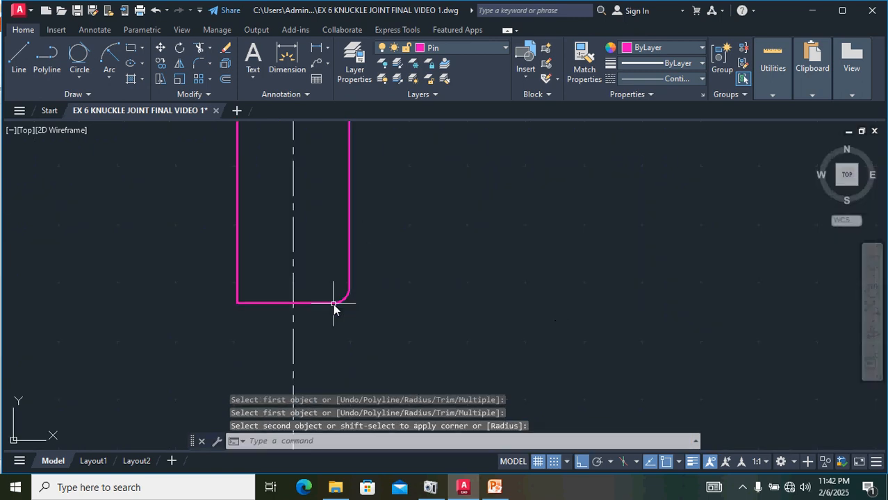
key(Return)
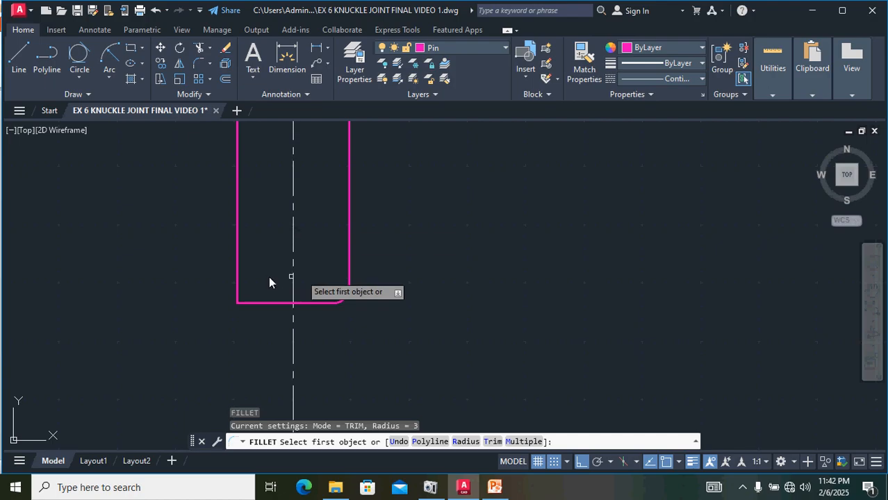
click(253, 304)
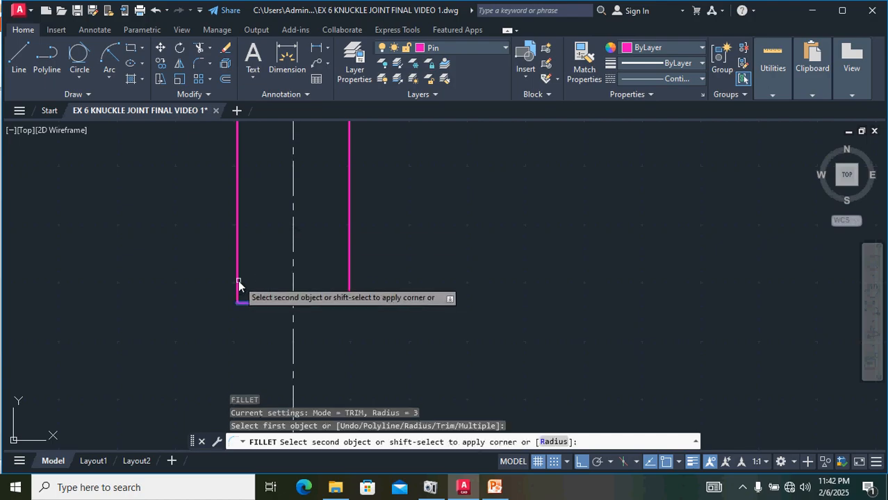
click(238, 293)
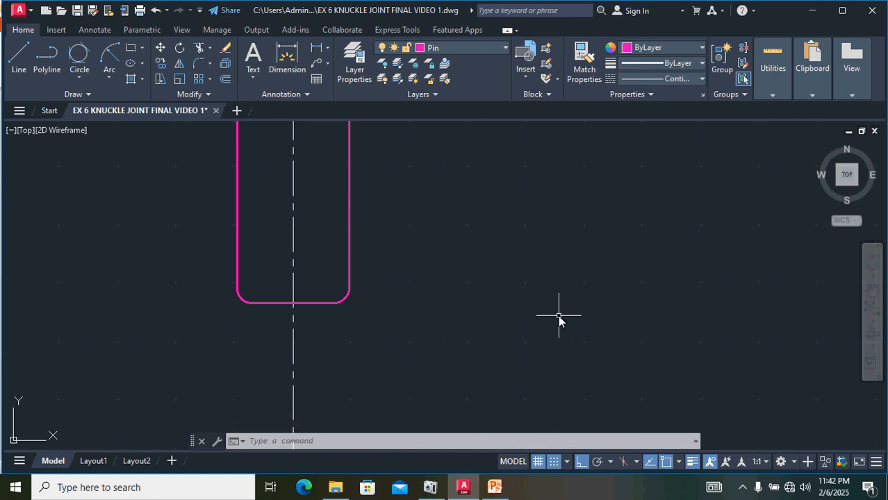
Step: Undo the two shank-end fillets
key(ctrl+z)
key(ctrl+z)
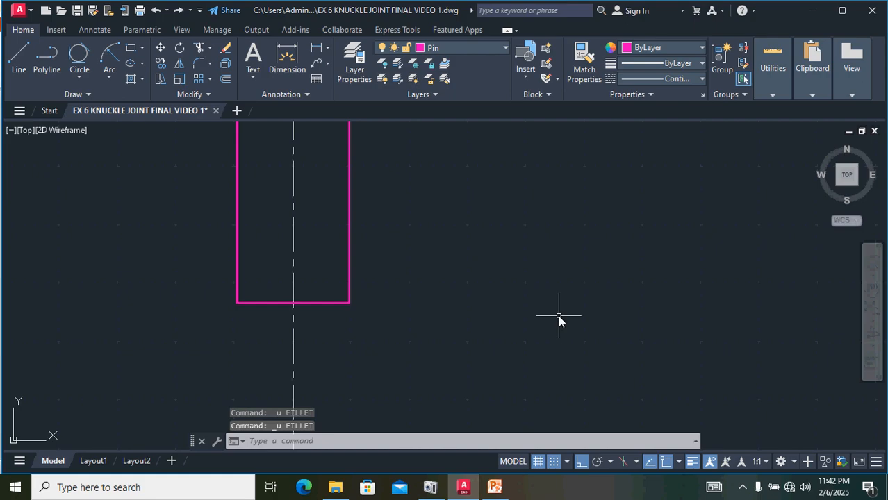
Step: Offset the shank's bottom line 10 units upward, checking the pin dimensions in the reference drawing
scroll(534, 297, down, 5)
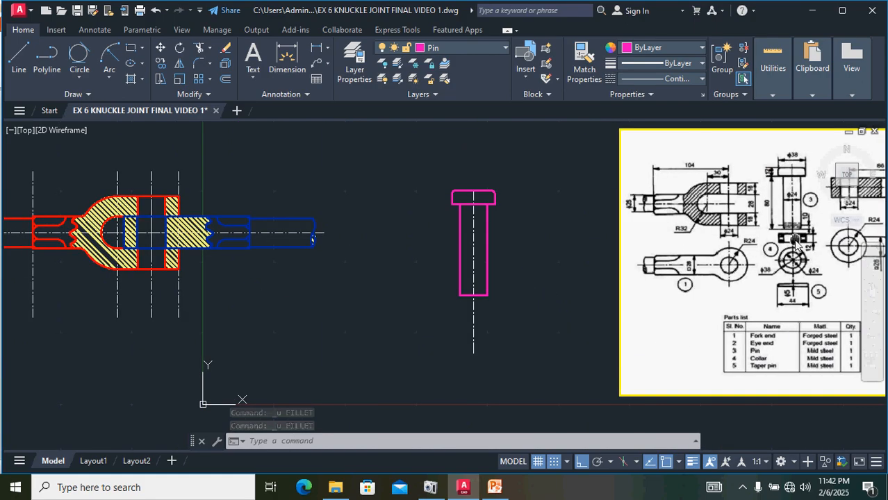
middle_drag(795, 241, 625, 294)
scroll(624, 296, up, 5)
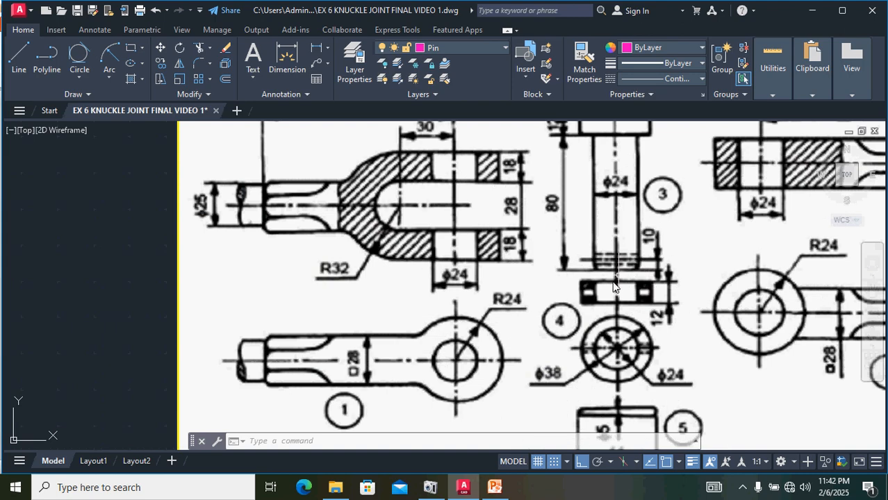
scroll(593, 413, down, 3)
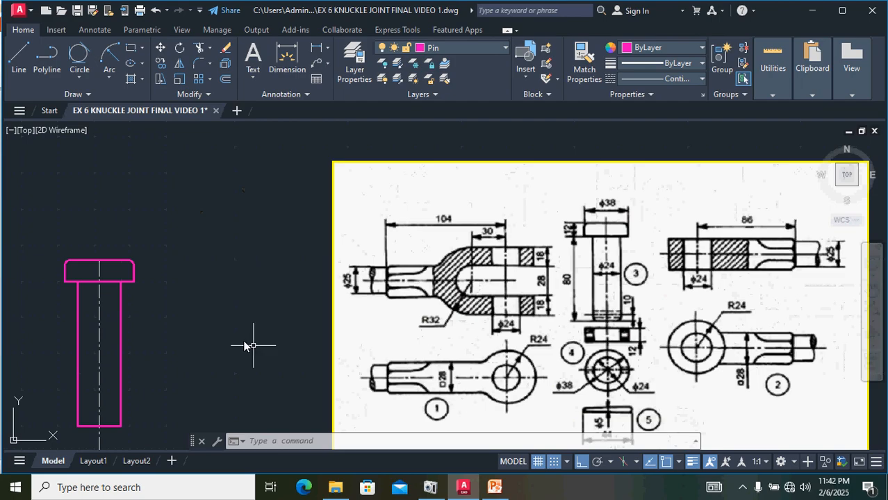
middle_drag(245, 346, 317, 308)
scroll(317, 317, up, 4)
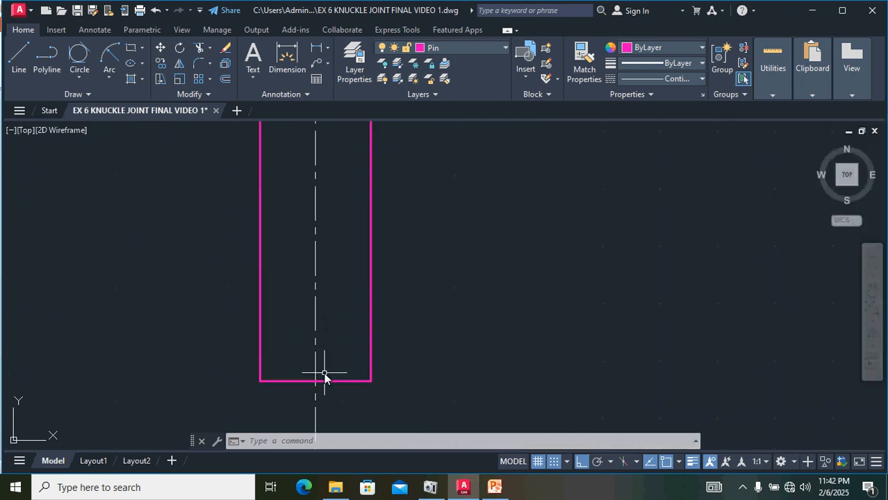
click(330, 381)
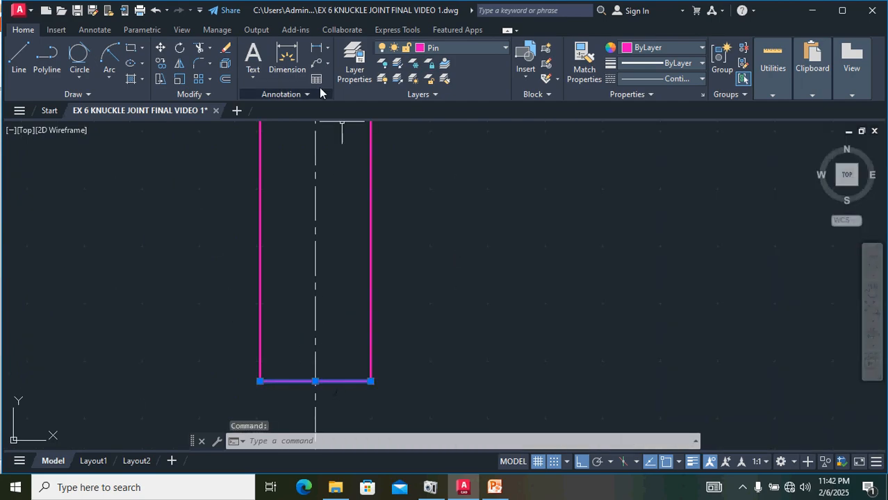
click(226, 81)
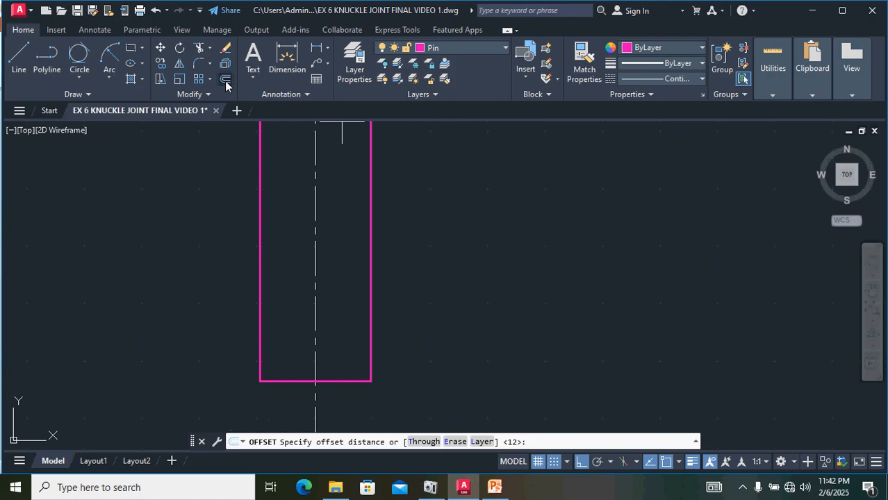
text(10)
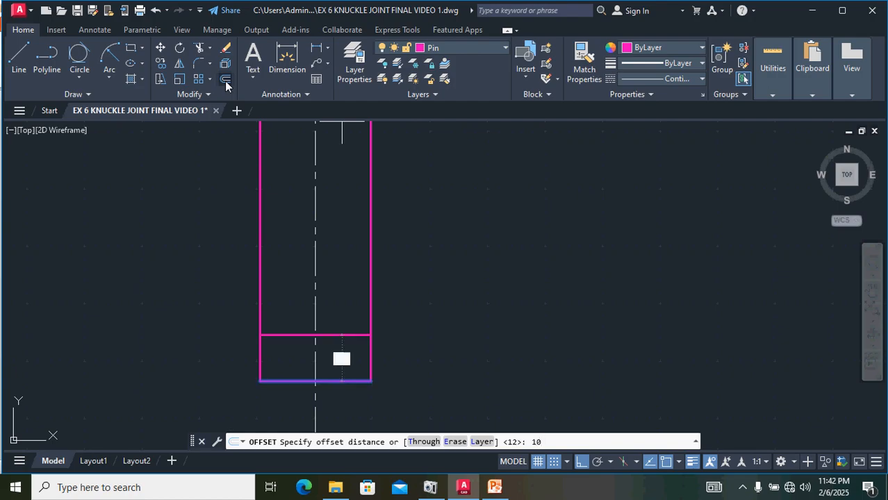
key(Return)
click(274, 244)
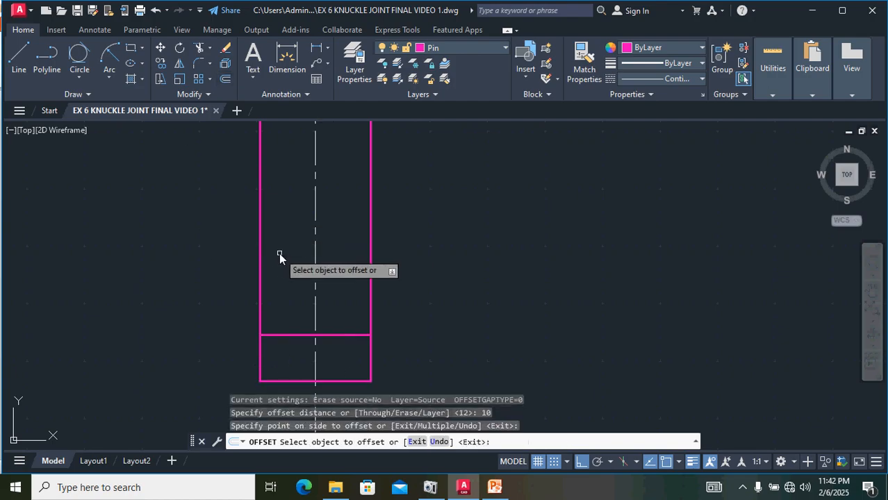
key(Escape)
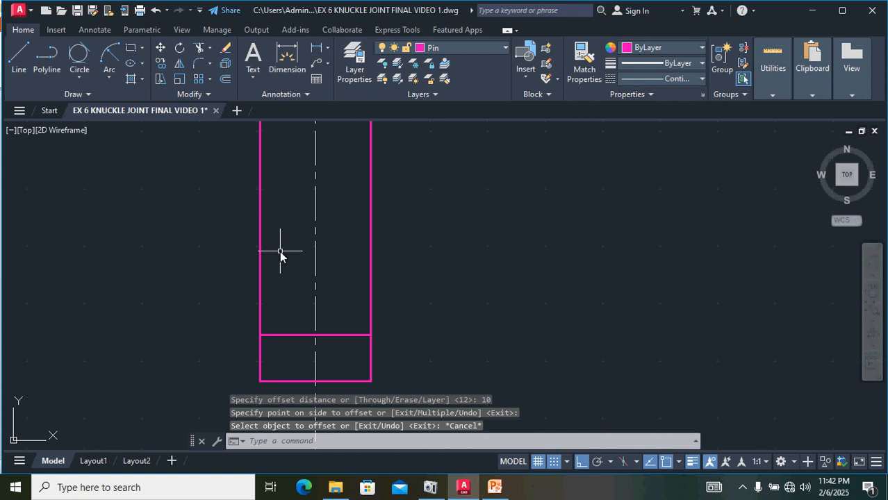
click(330, 335)
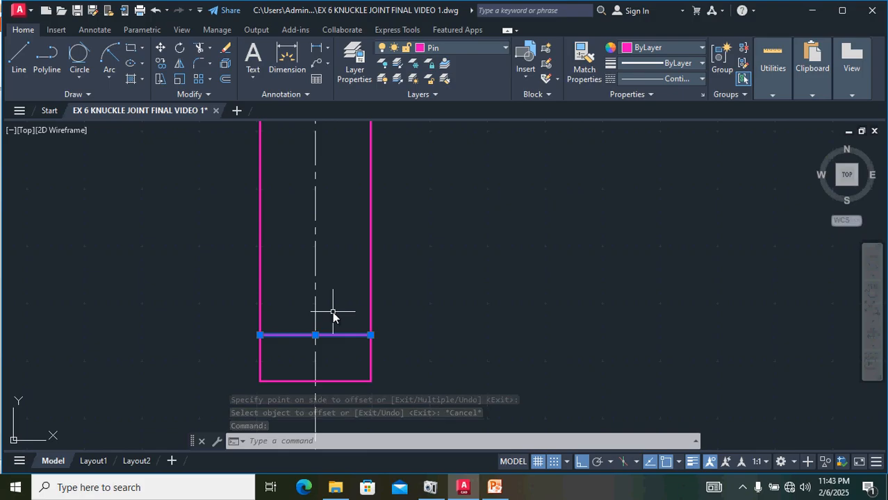
text(2)
text(0)
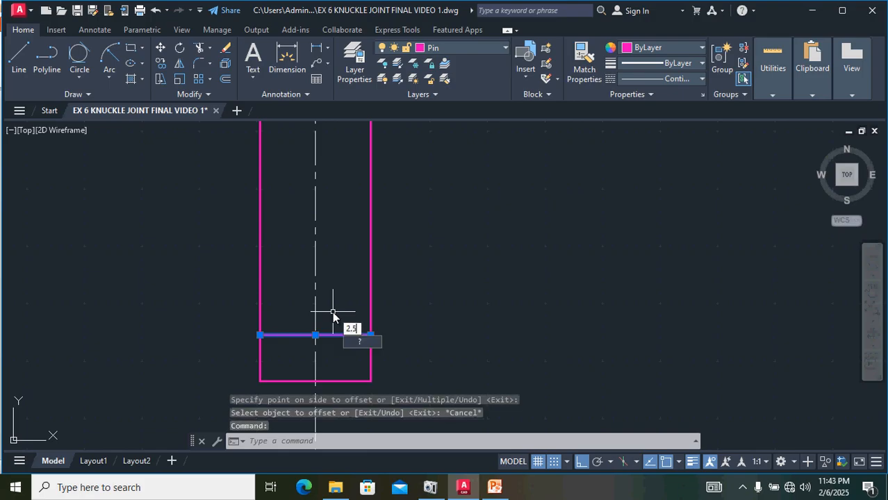
key(Return)
text(2.5)
key(Return)
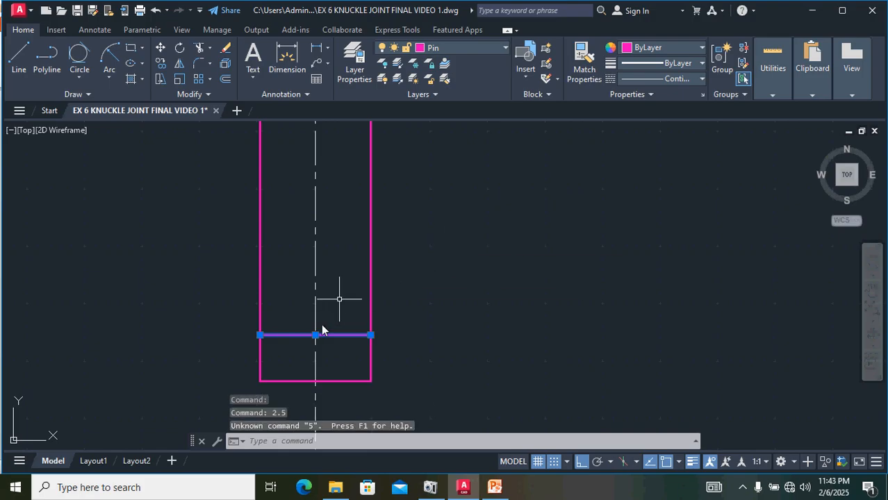
key(Escape)
key(Escape)
key(Escape)
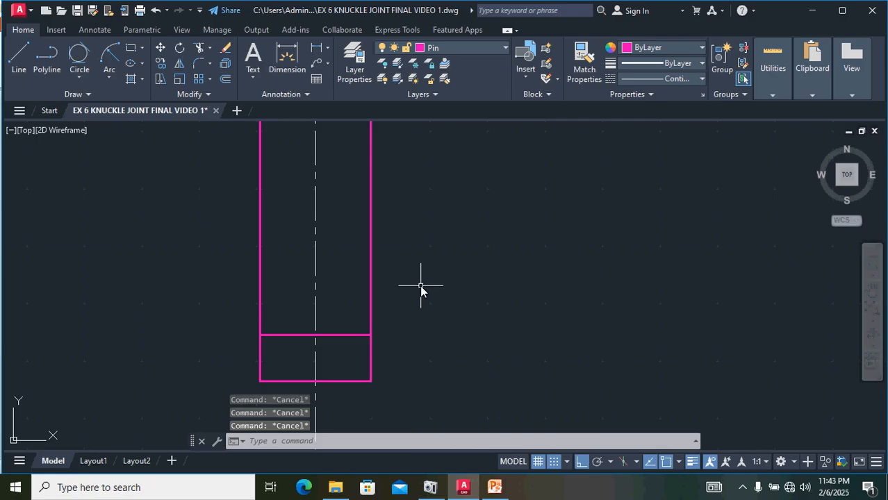
Step: Offset the line 10 units above the shank's bottom by 2.5 units both upward and downward
click(300, 337)
click(224, 79)
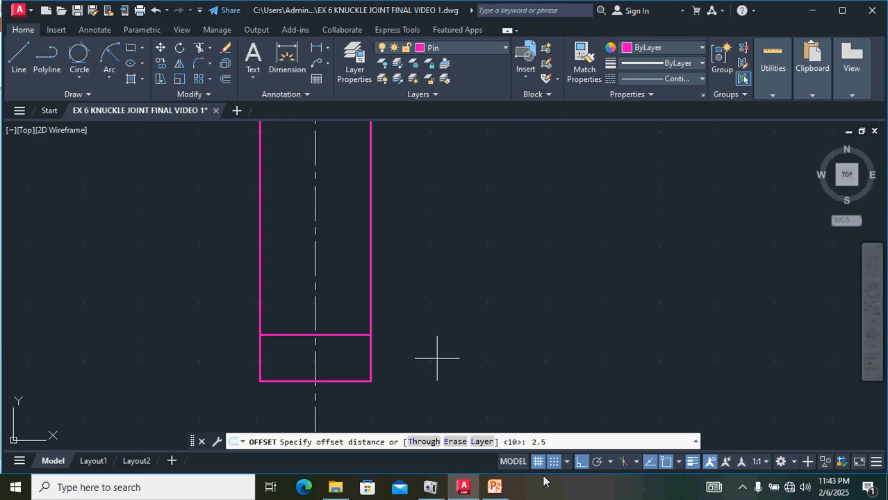
key(Return)
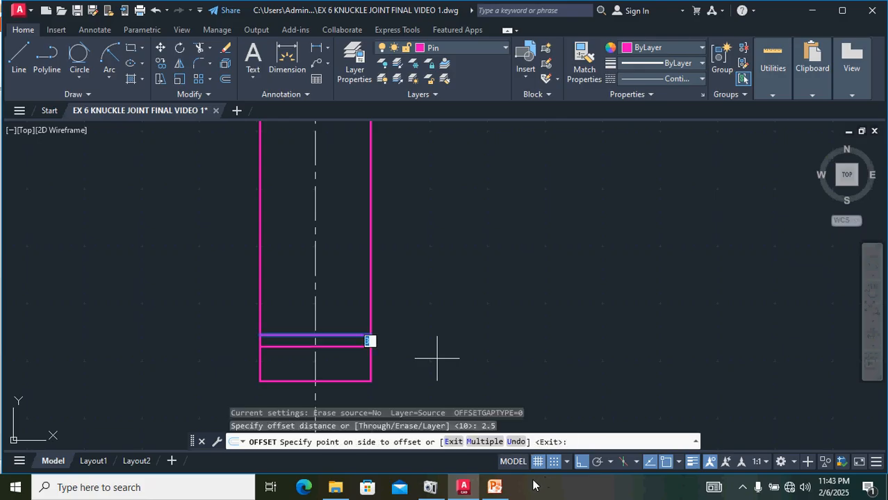
click(366, 298)
click(340, 334)
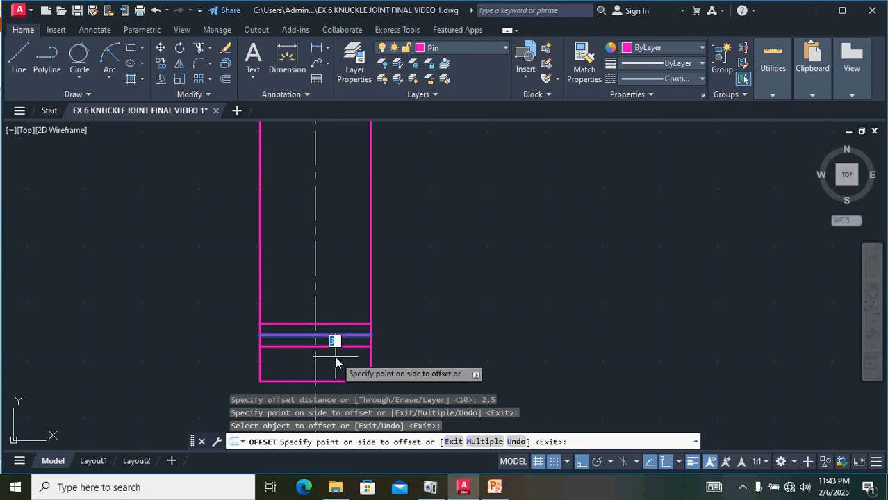
click(335, 356)
key(Escape)
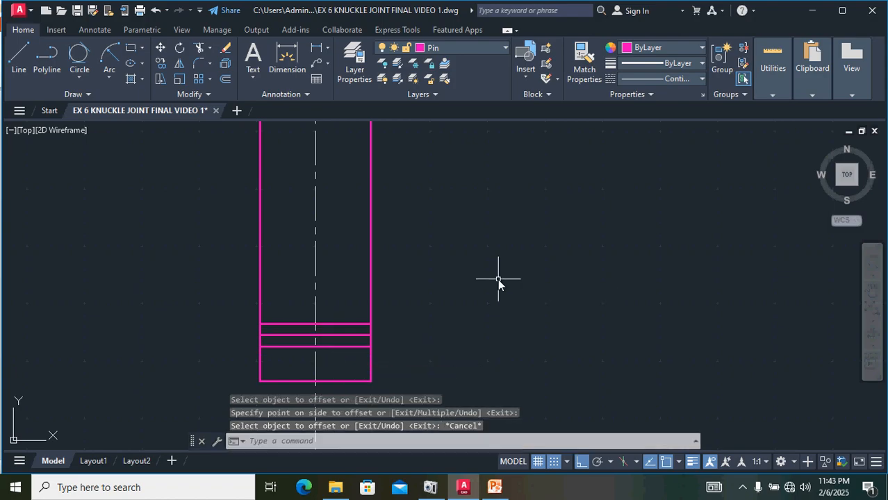
Step: Move the middle pin-hole line to the CENTER LINE layer and set its linetype to ByLayer
click(327, 335)
click(459, 56)
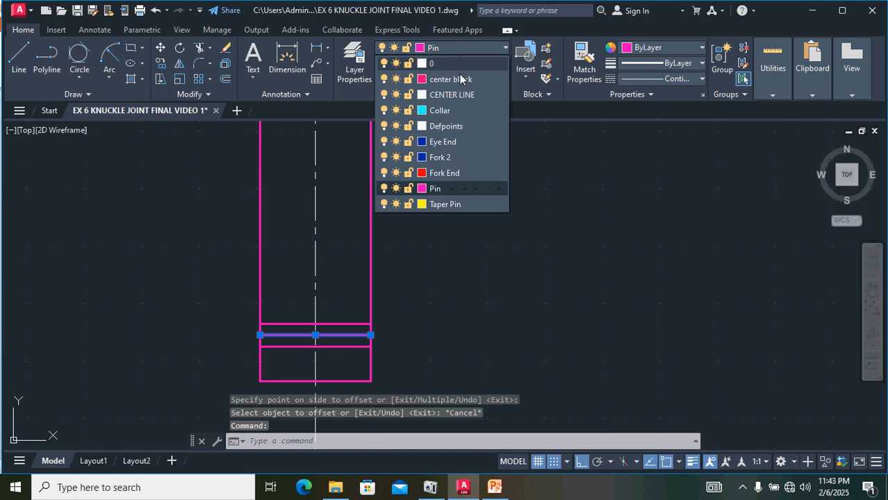
click(455, 94)
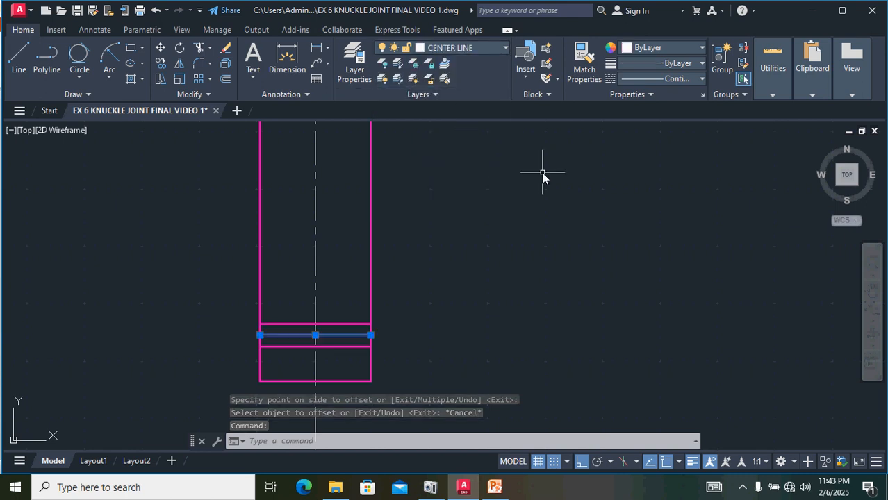
click(675, 80)
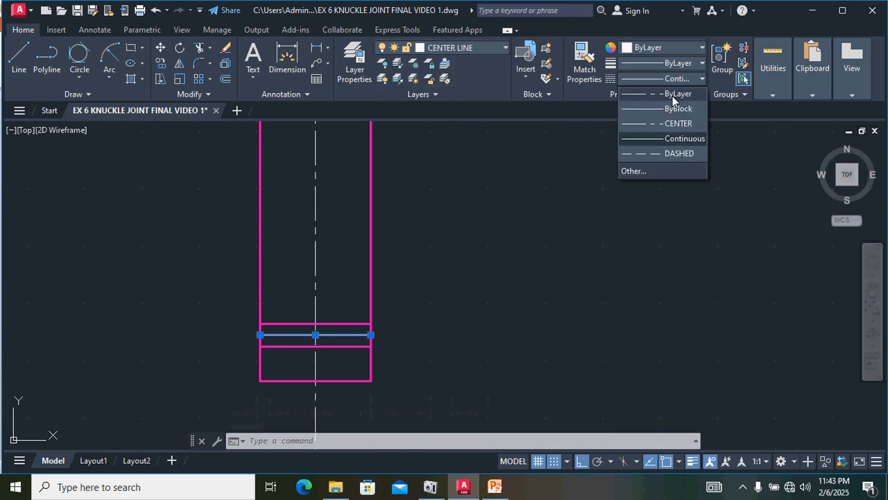
click(671, 92)
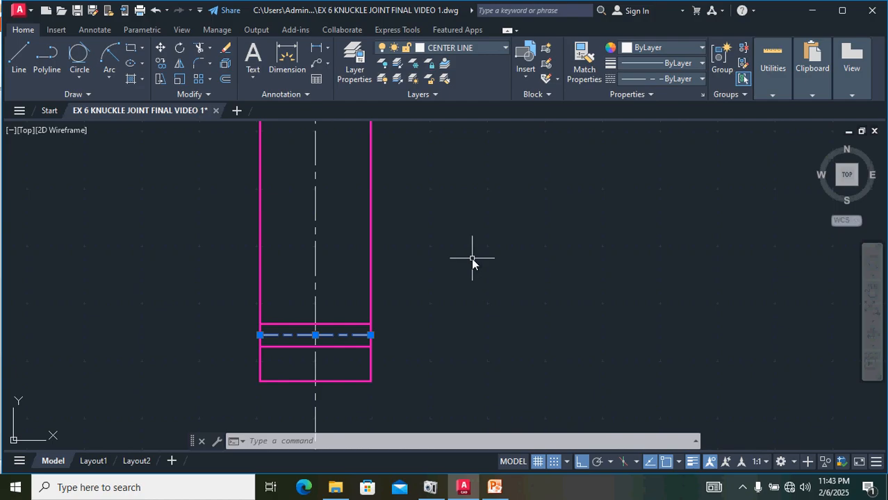
key(Escape)
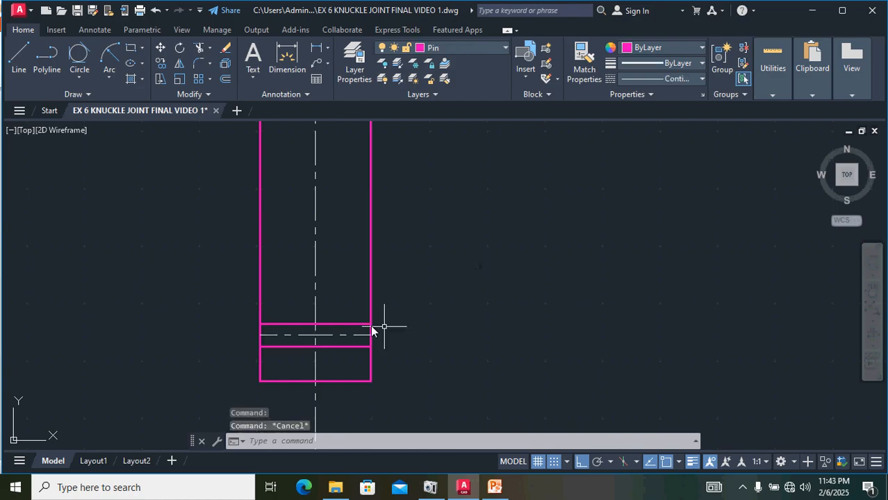
Step: Set the linetype of the two pin-hole edge lines to DASHED
click(330, 324)
click(333, 347)
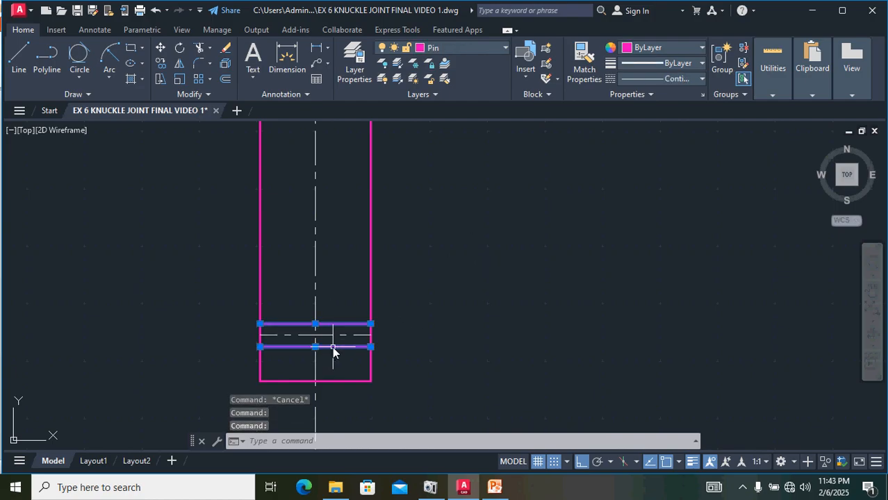
click(692, 80)
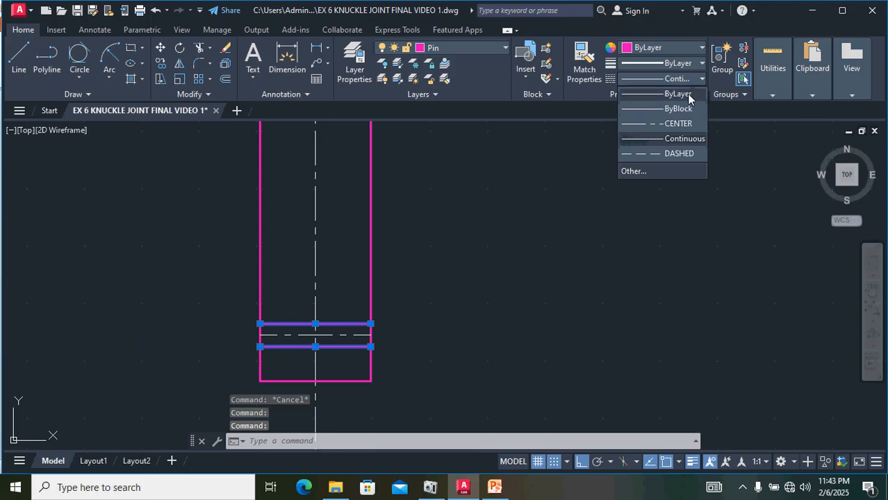
click(672, 153)
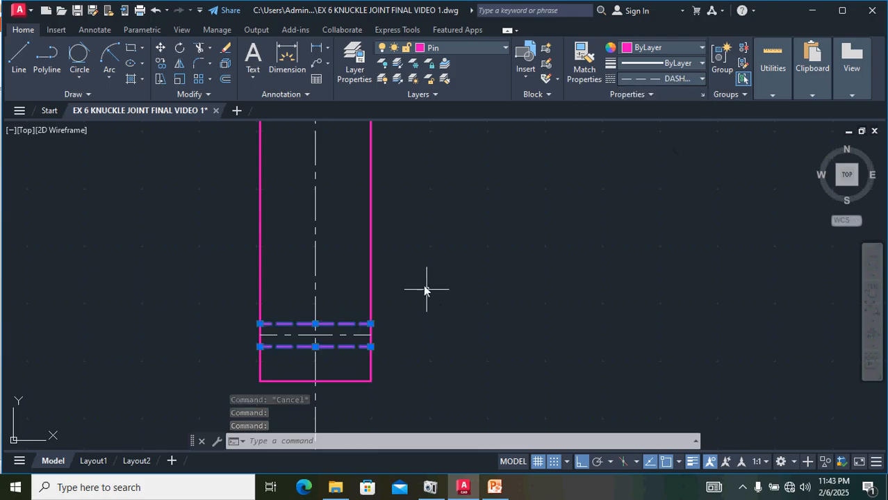
key(Escape)
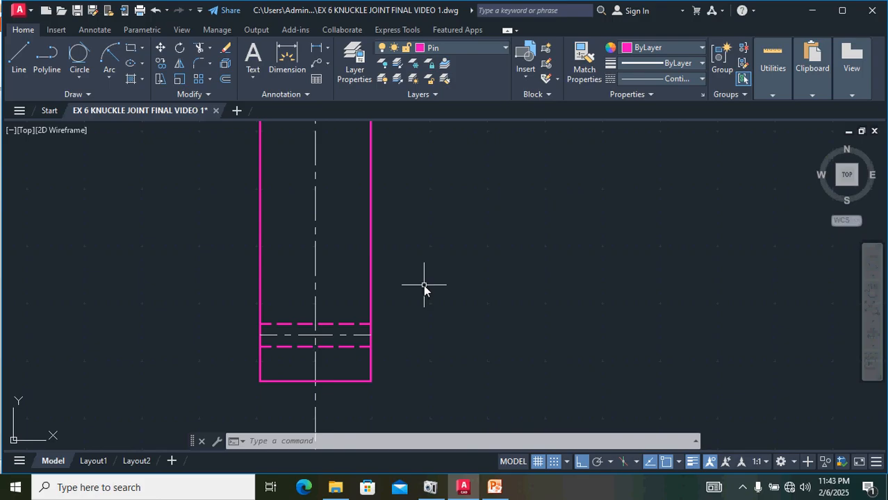
Step: Stretch the lower end of the pin's vertical centre line up to just below the shank
scroll(421, 296, down, 4)
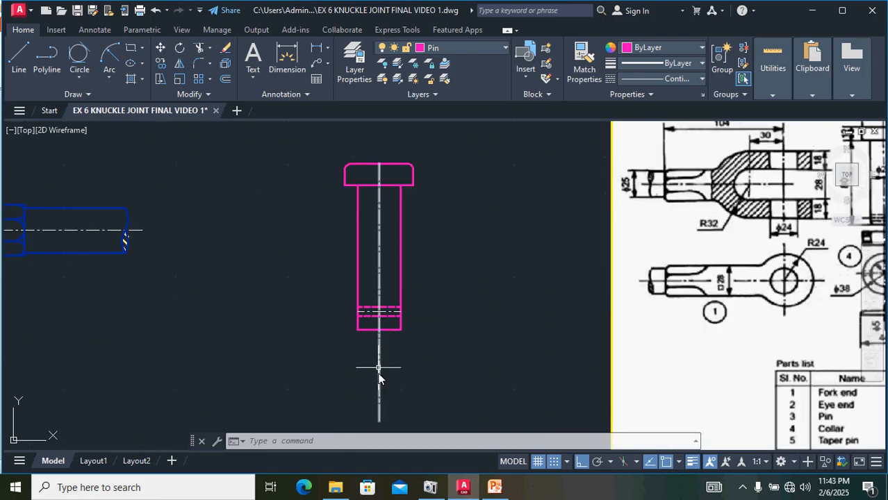
click(379, 378)
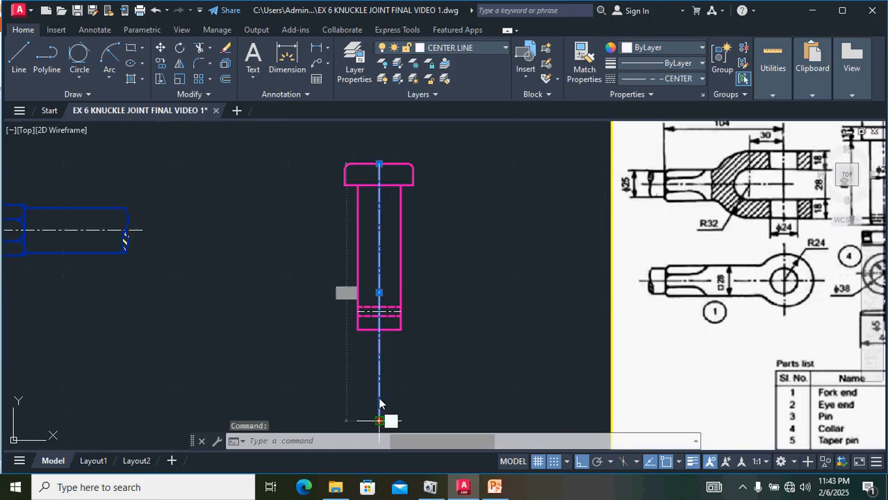
click(378, 420)
click(379, 341)
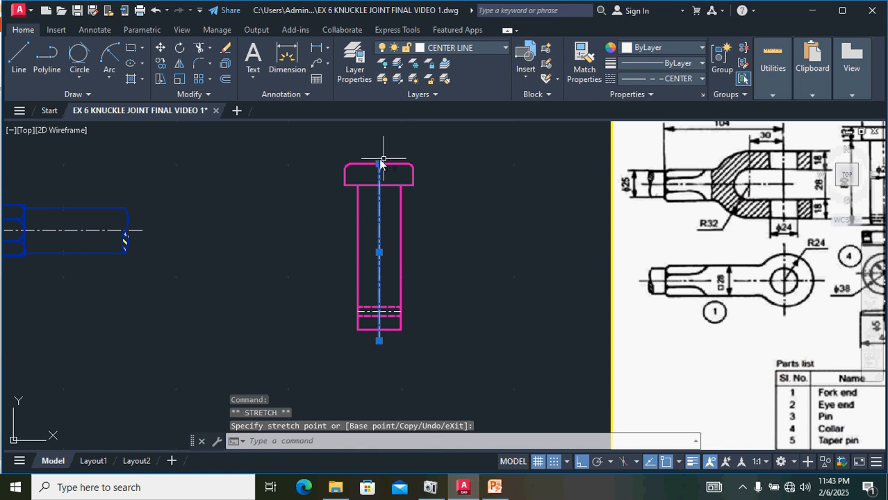
Step: Delete the pin's vertical centre line
scroll(235, 242, down, 3)
middle_drag(194, 302, 288, 300)
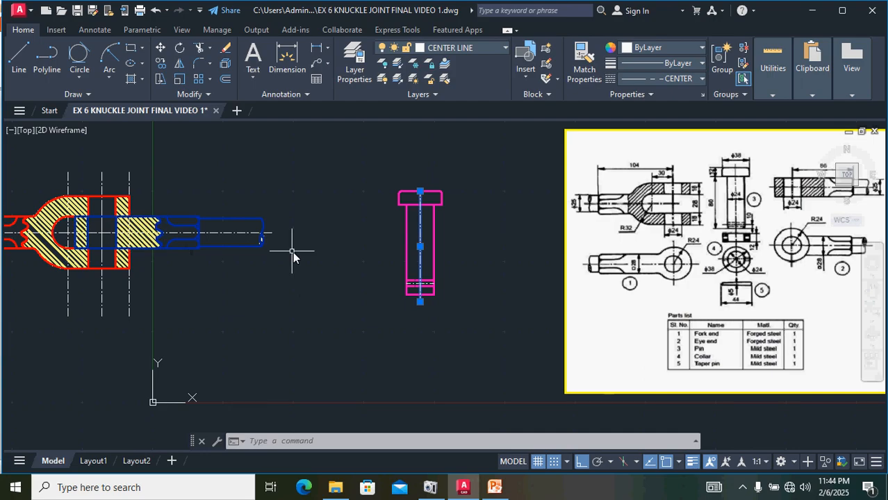
scroll(391, 209, up, 4)
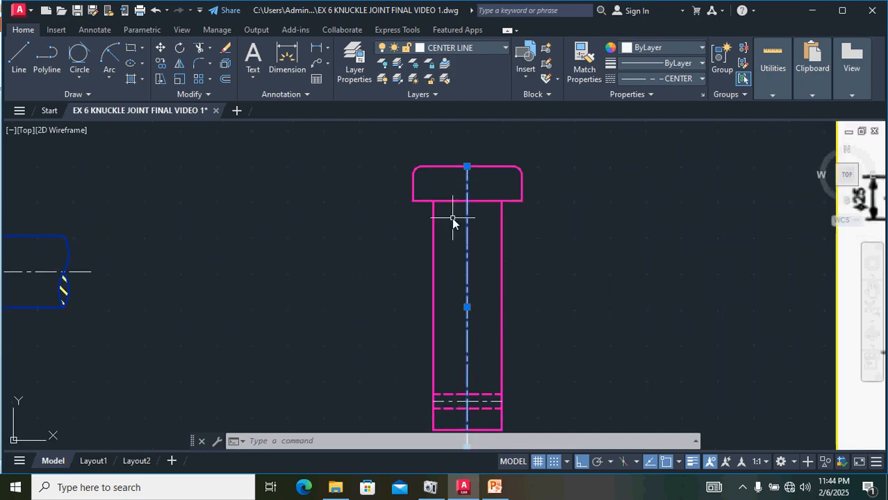
key(Delete)
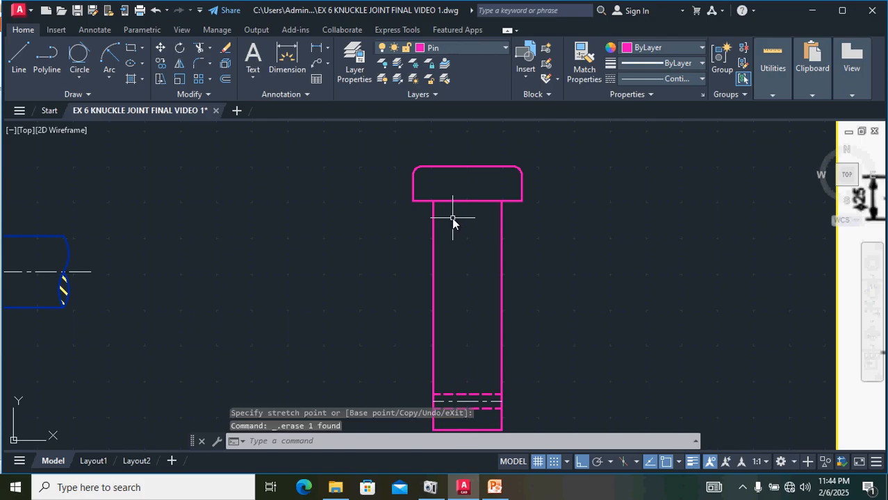
Step: Fillet both bottom corners of the pin shank again with a radius of 3
scroll(422, 167, down, 2)
scroll(422, 167, down, 2)
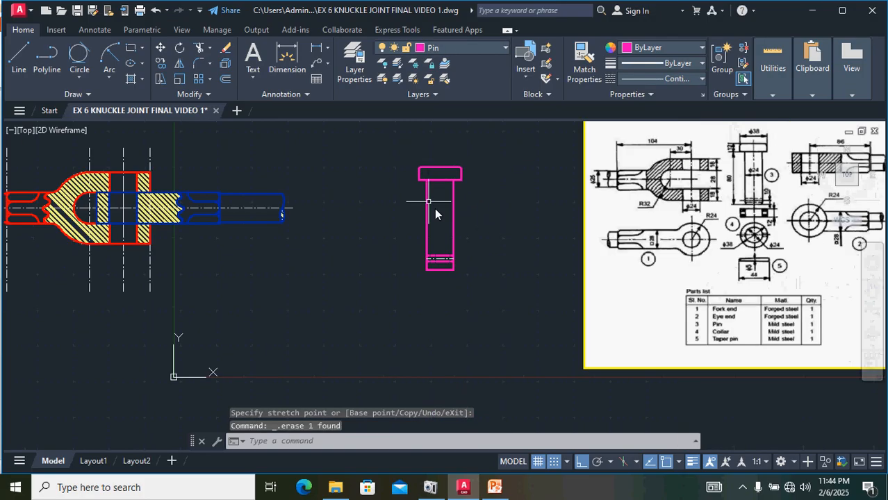
click(462, 278)
key(ctrl+z)
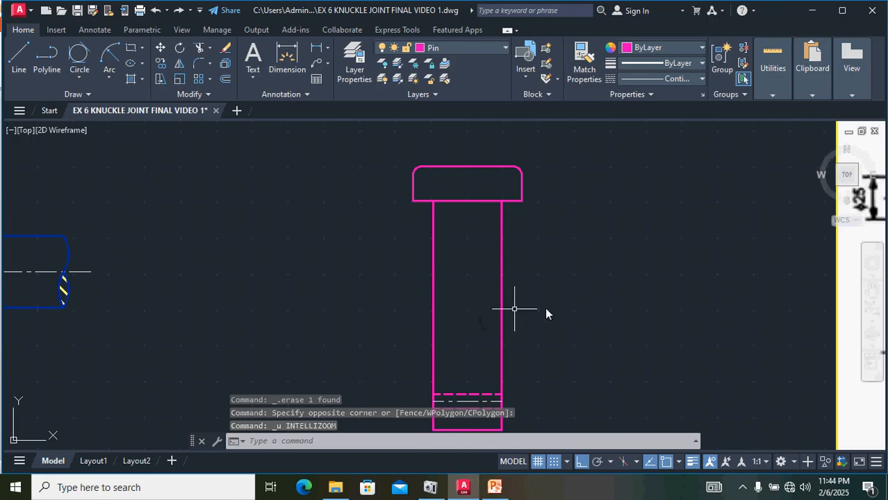
middle_drag(547, 324, 556, 250)
scroll(502, 344, up, 4)
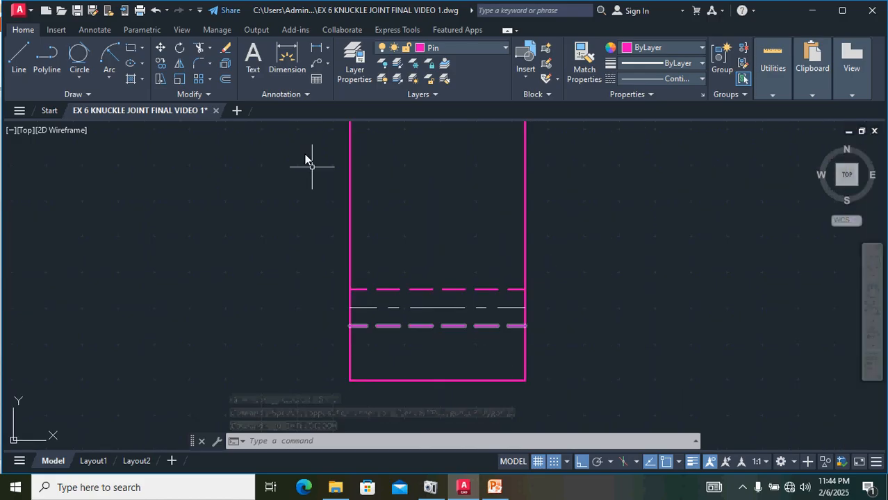
click(198, 64)
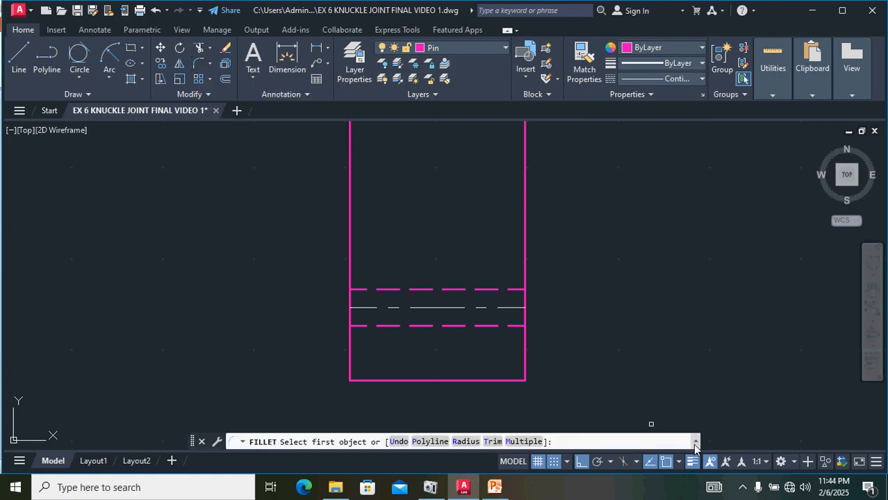
text(R)
key(Return)
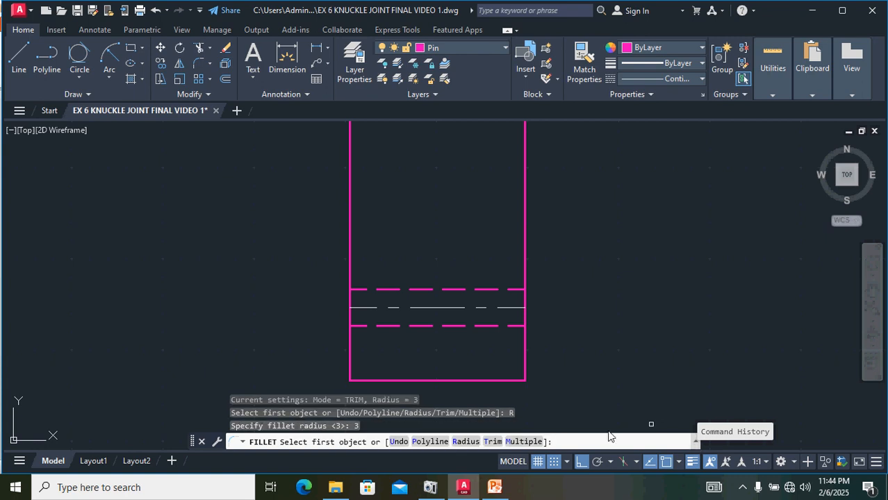
click(522, 366)
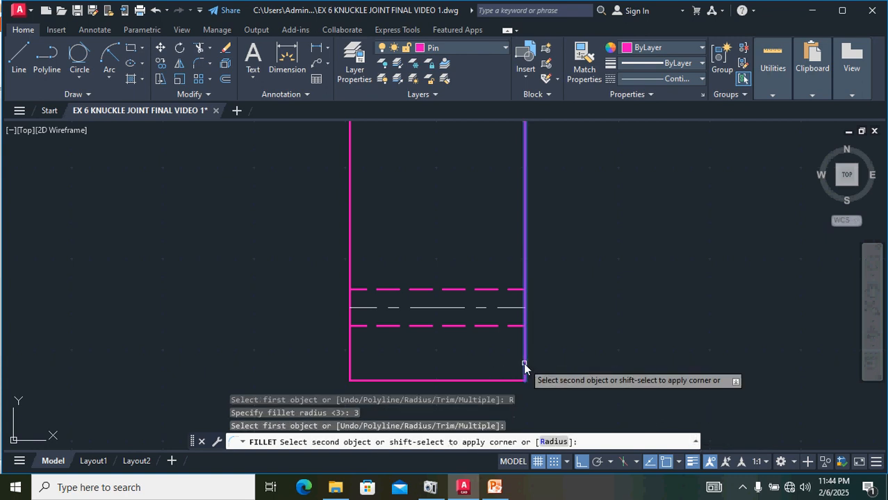
click(503, 381)
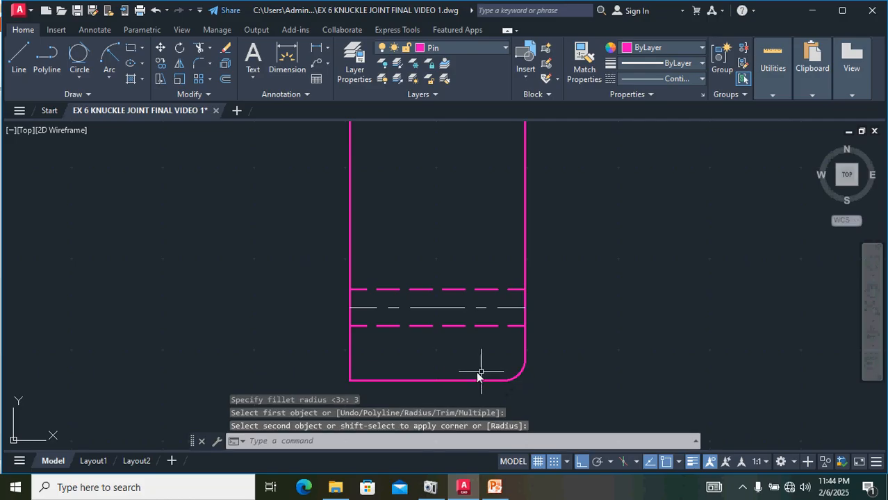
key(Return)
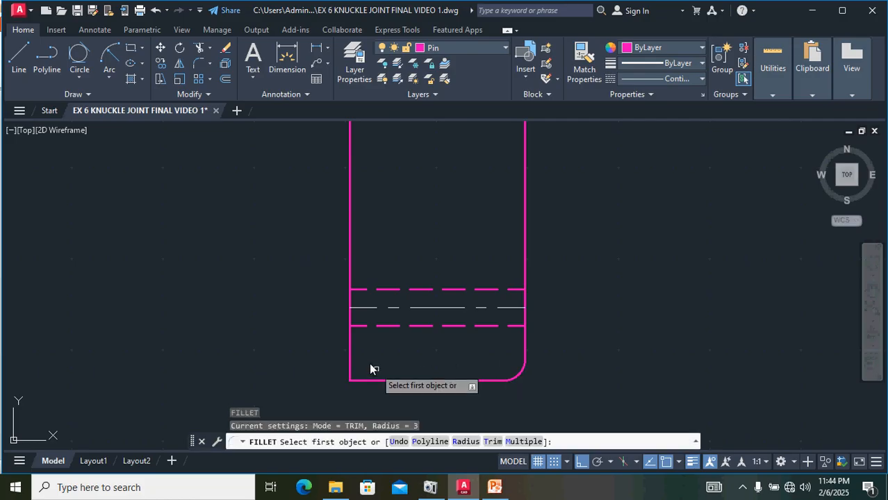
click(350, 357)
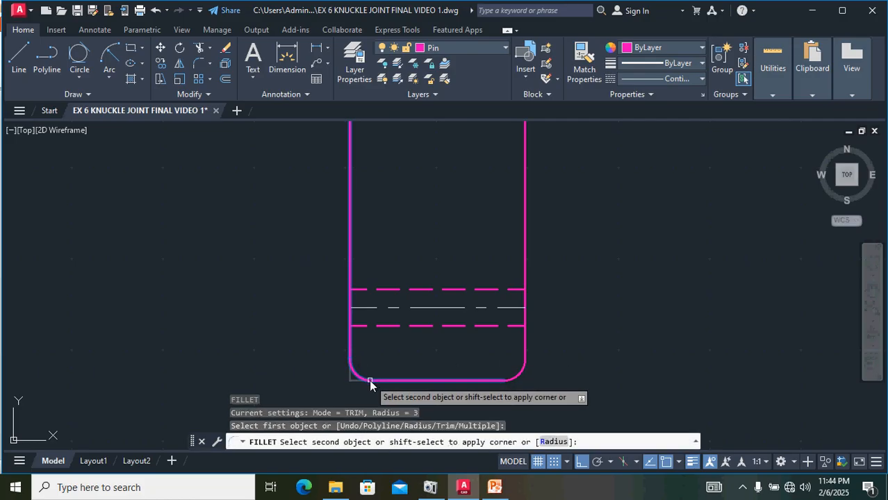
click(363, 380)
scroll(695, 353, down, 2)
scroll(695, 353, down, 4)
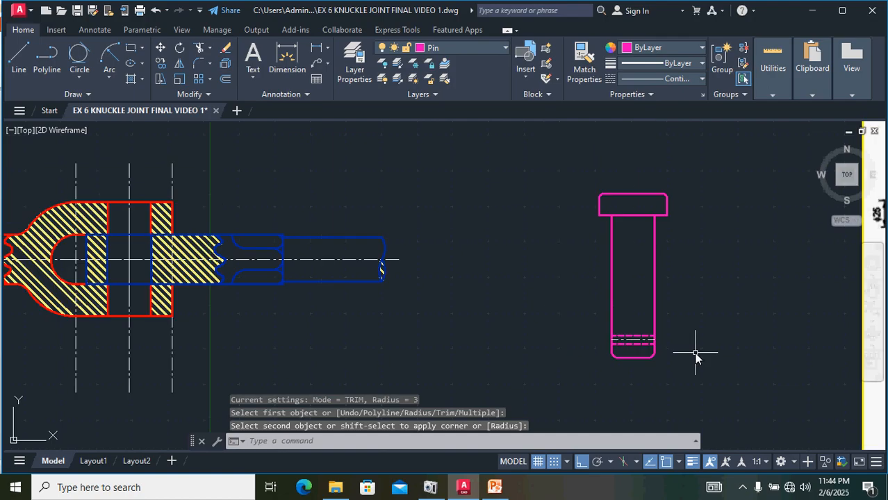
key(Escape)
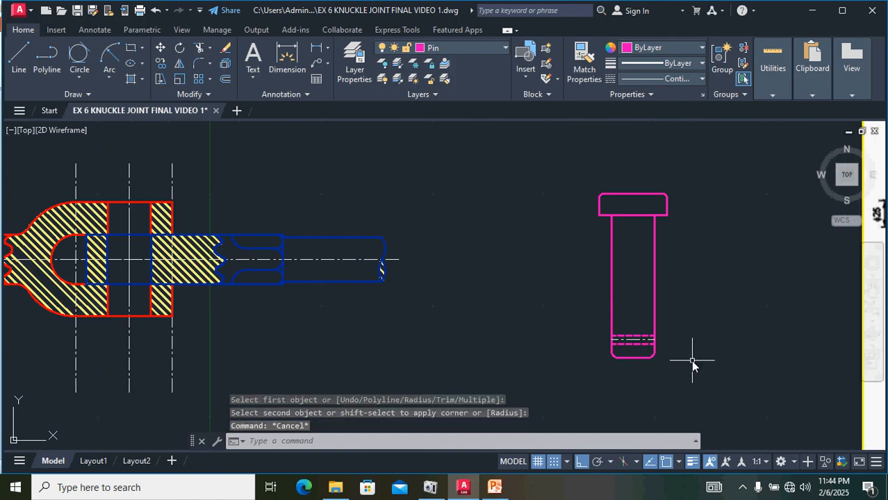
Step: Move the whole pin into the assembly, placing the centre of the head's underside on the fork end's top edge at the pin centre line
mouse_move(716, 386)
mouse_down()
mouse_move(669, 189)
mouse_move(549, 227)
mouse_move(534, 375)
mouse_up()
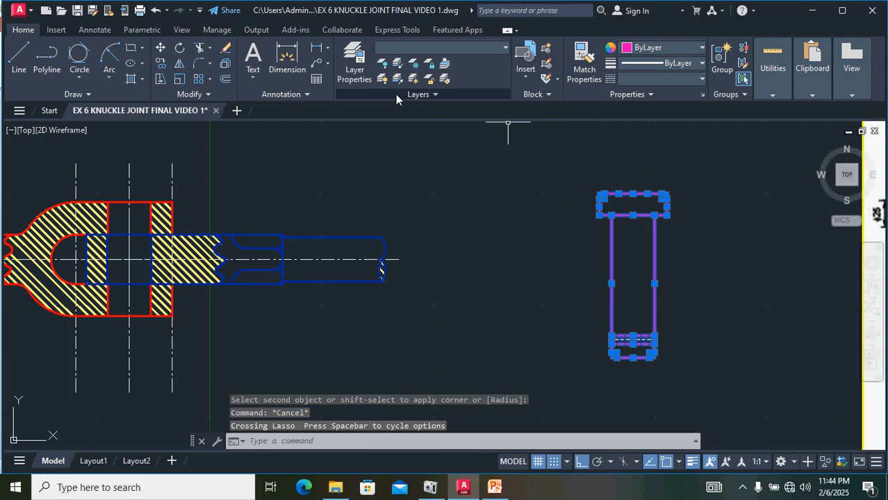
text(M)
key(Return)
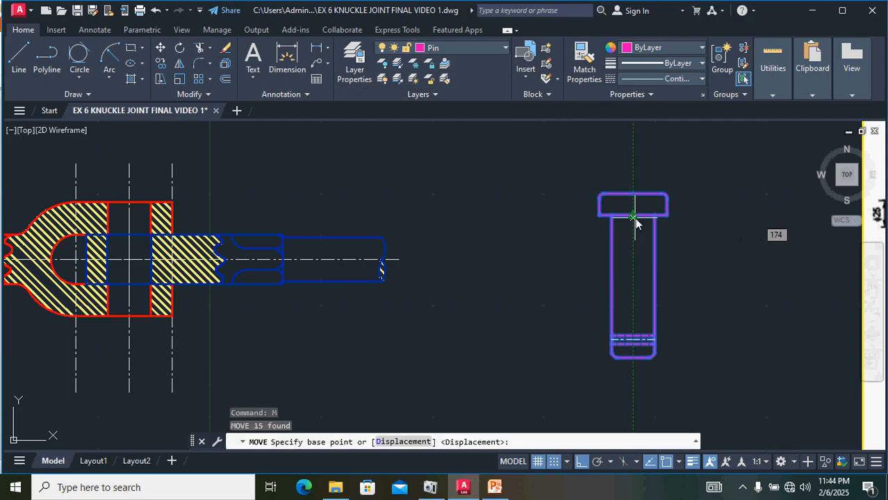
scroll(635, 217, up, 5)
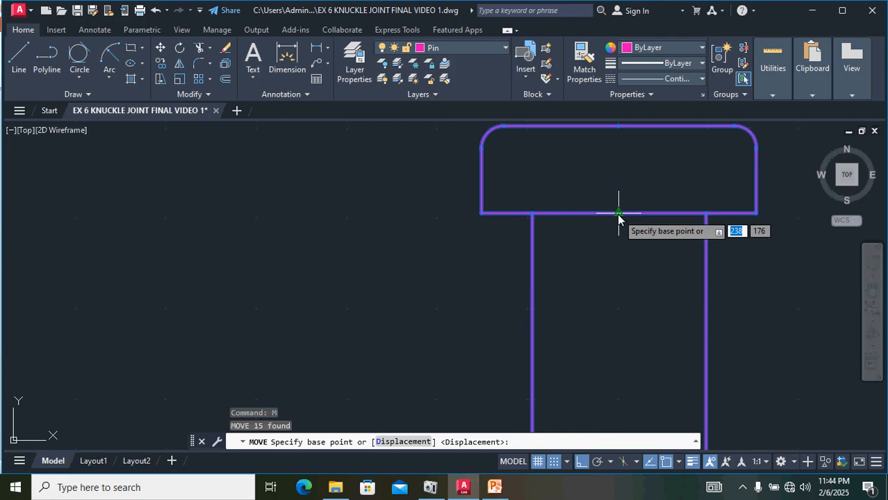
click(619, 213)
scroll(254, 233, down, 5)
middle_drag(252, 245, 865, 280)
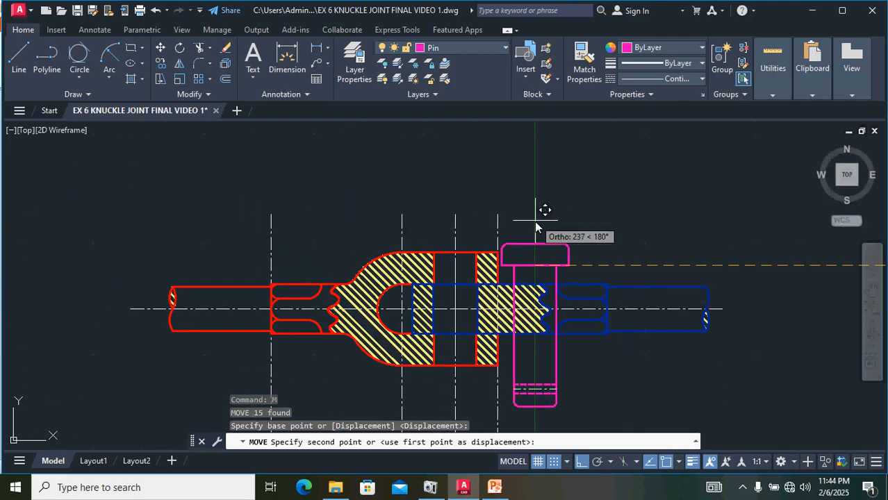
click(588, 463)
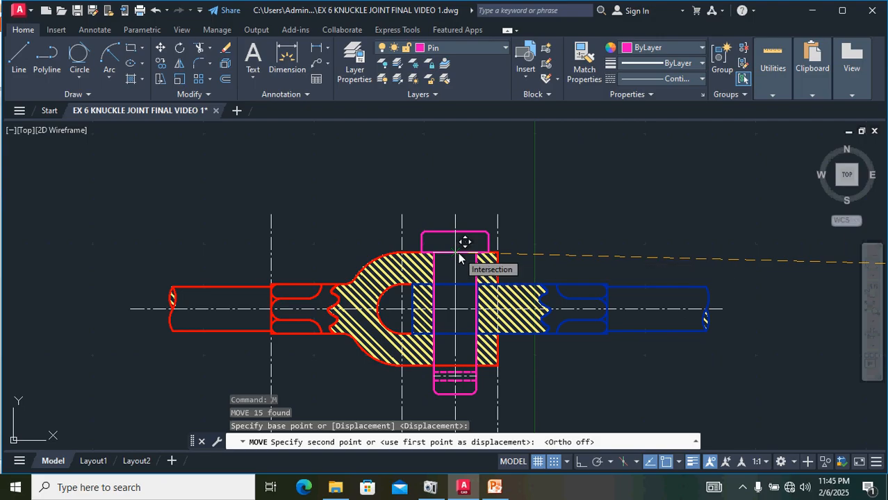
scroll(458, 255, up, 4)
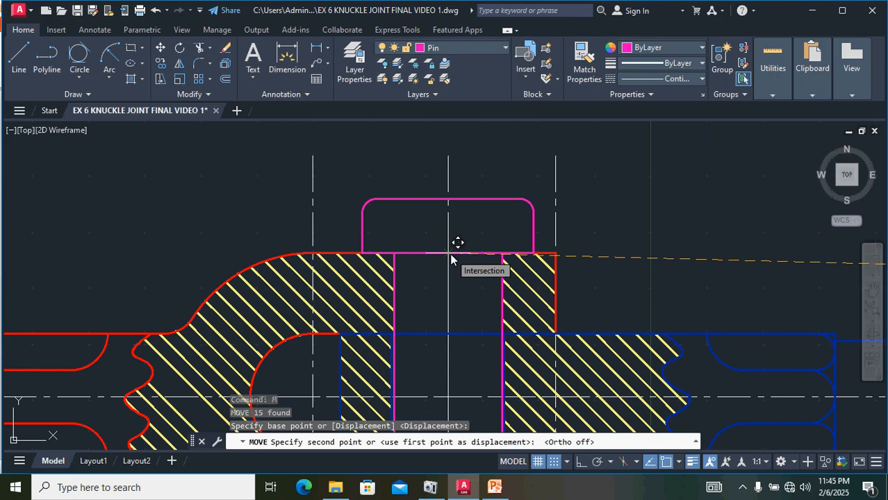
click(451, 258)
Step: Inspect how the pin sits in the fork and eye ends of the assembly
scroll(591, 232, down, 4)
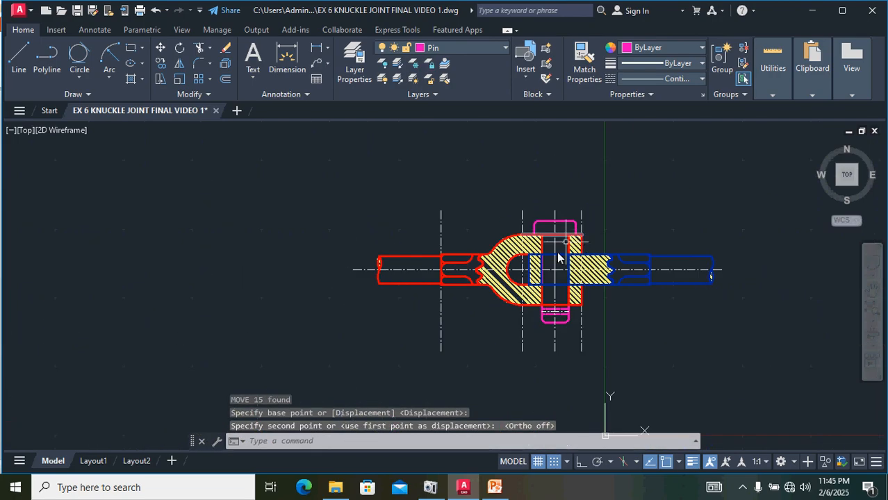
scroll(559, 258, up, 6)
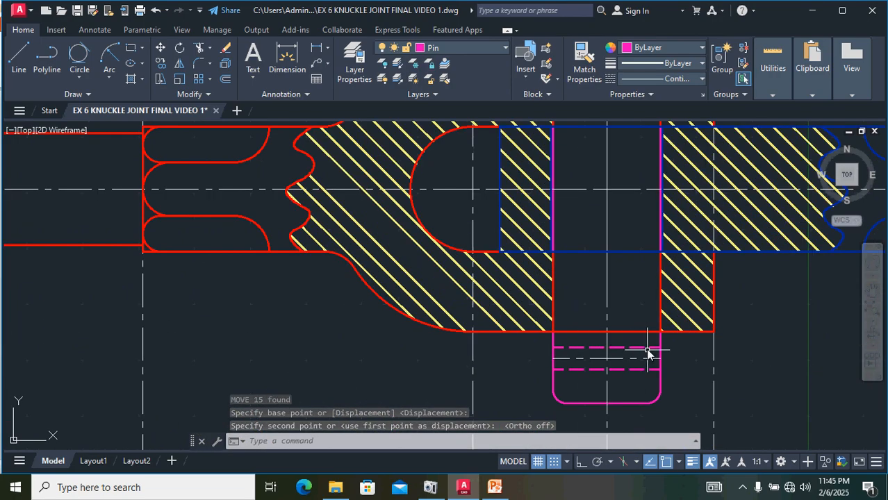
scroll(638, 351, down, 2)
middle_drag(638, 351, 612, 341)
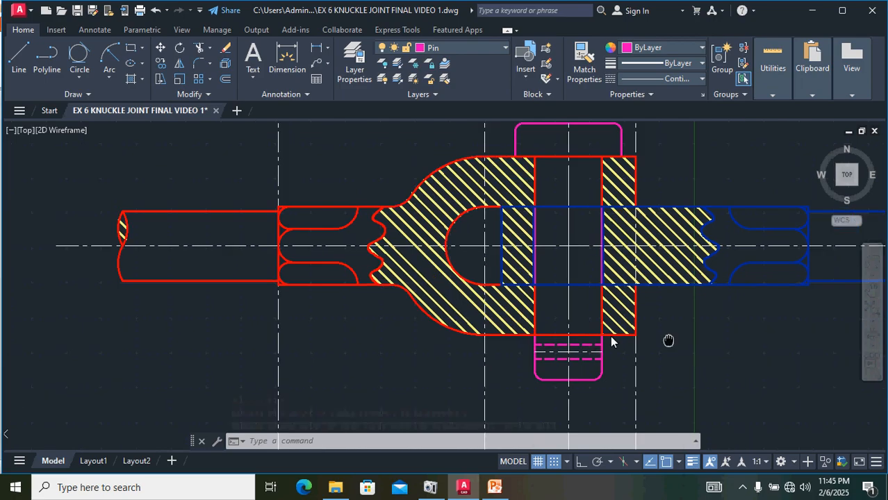
middle_drag(668, 341, 515, 338)
scroll(514, 335, up, 2)
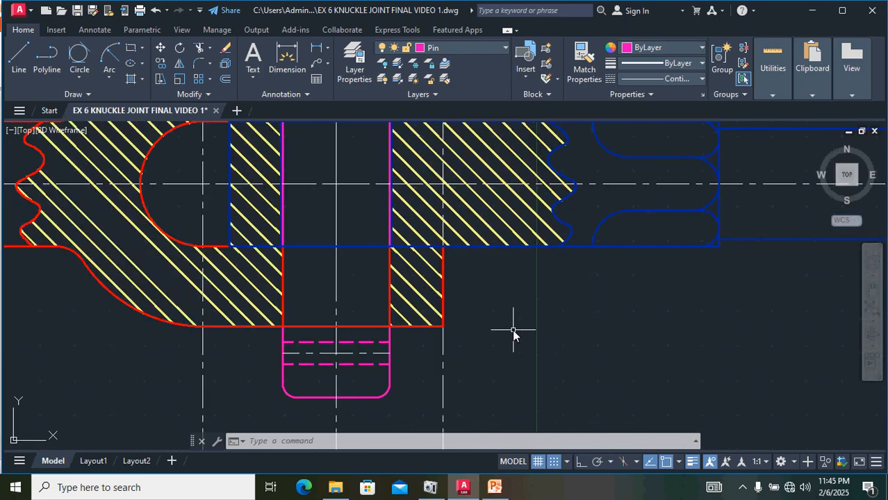
scroll(513, 335, down, 2)
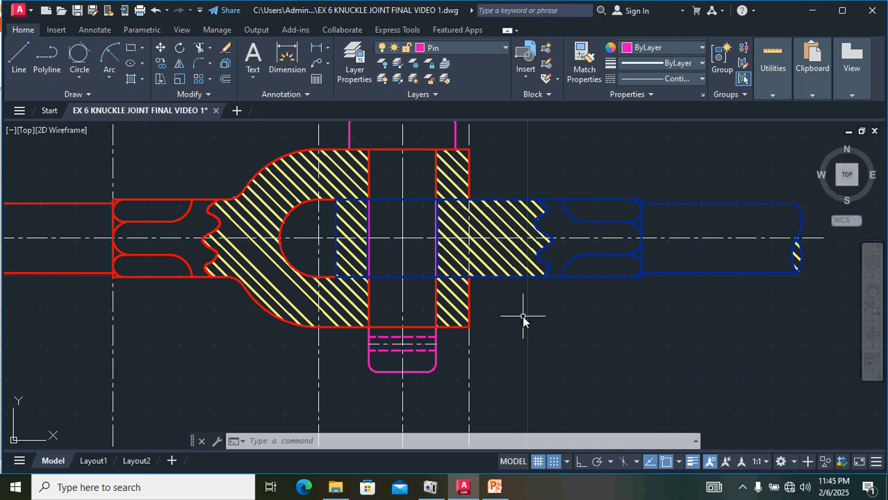
scroll(535, 299, down, 2)
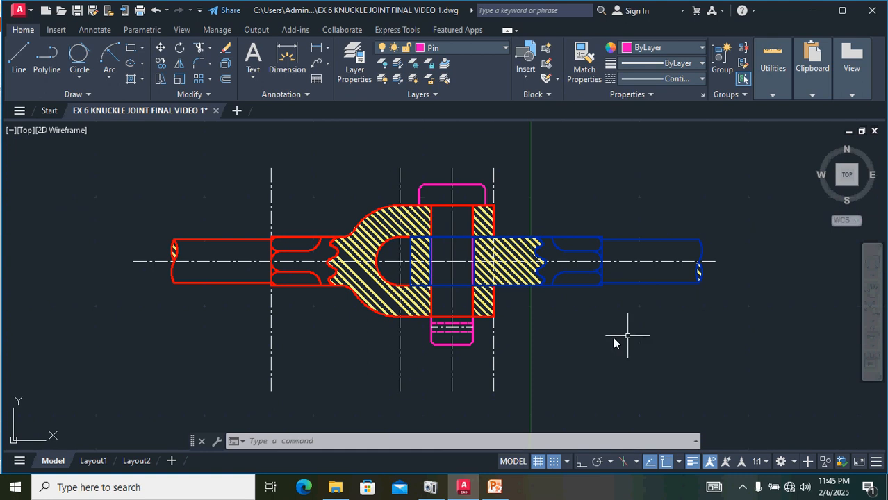
middle_drag(615, 338, 436, 313)
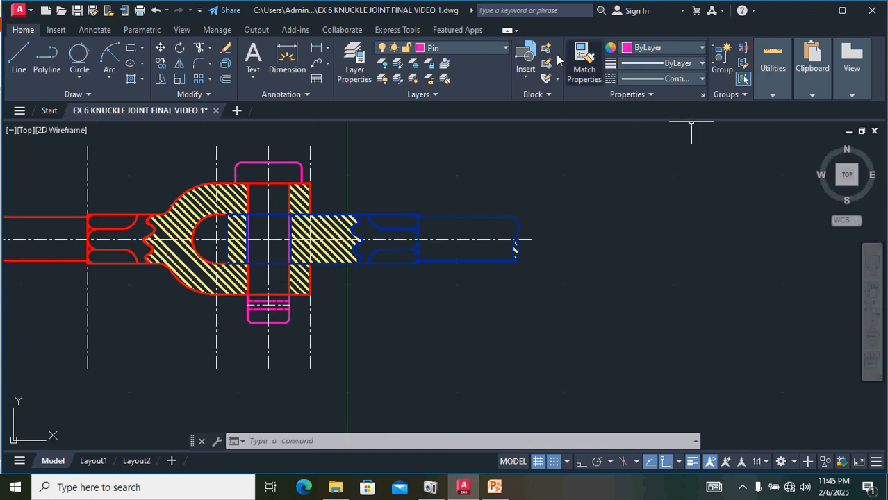
Step: On the Collar layer, draw a closed 38 by 12 rectangle with lines for the collar's outline
click(491, 47)
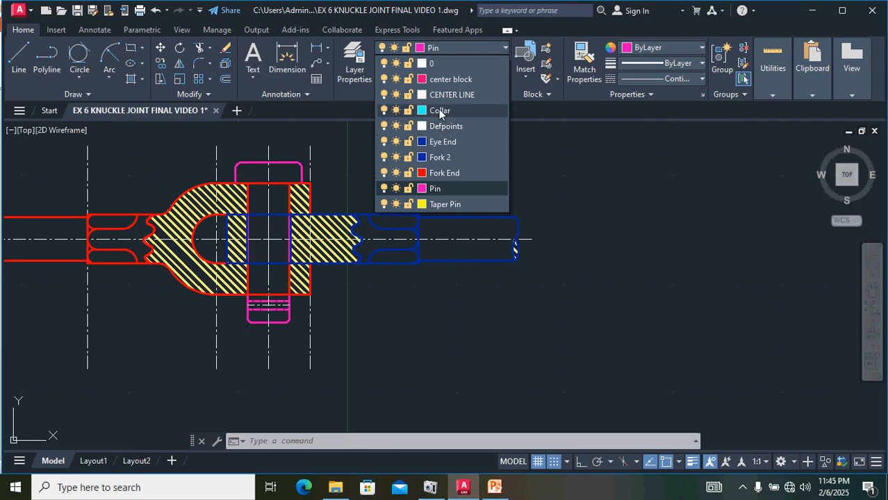
click(437, 111)
middle_drag(582, 252, 518, 259)
scroll(517, 259, down, 8)
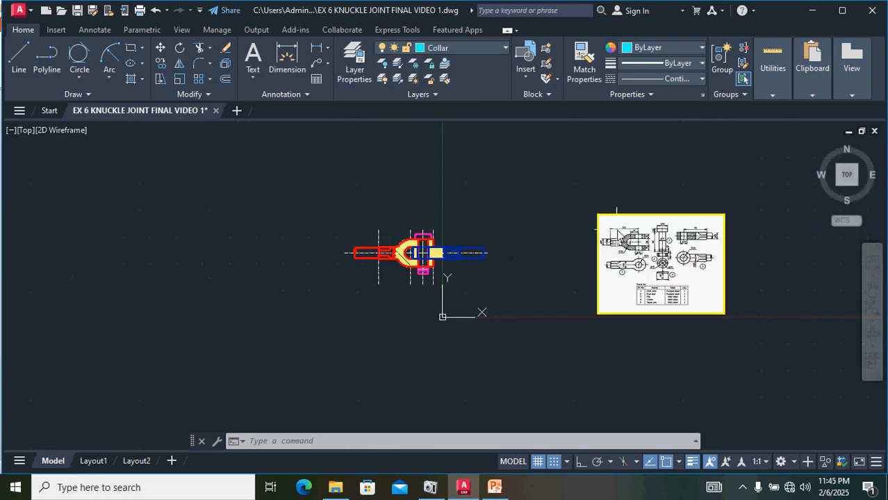
scroll(641, 262, up, 6)
scroll(736, 285, up, 2)
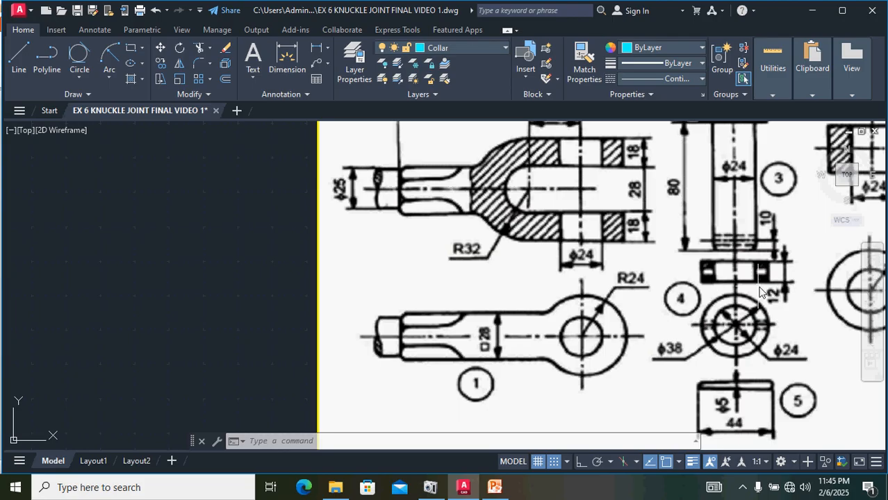
scroll(306, 216, down, 2)
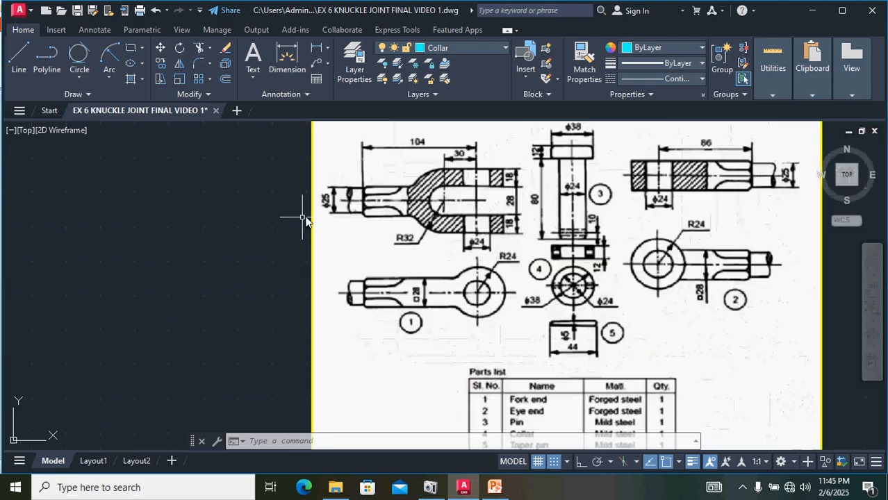
click(26, 55)
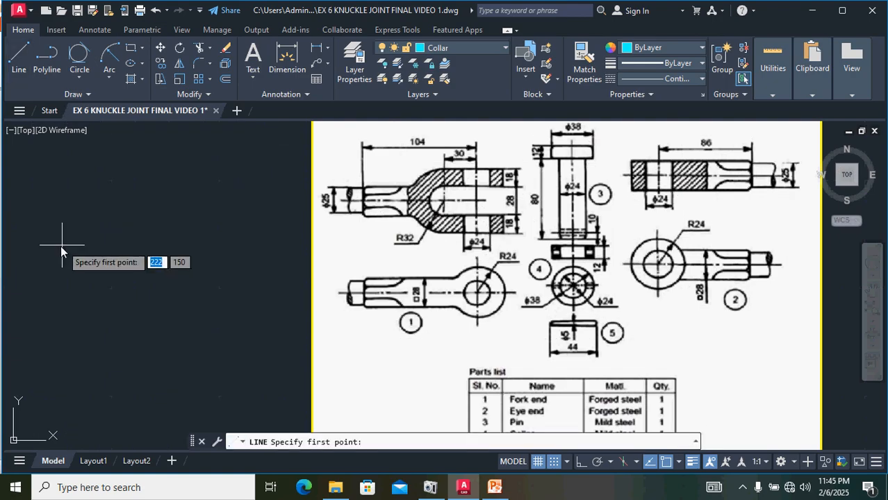
click(60, 246)
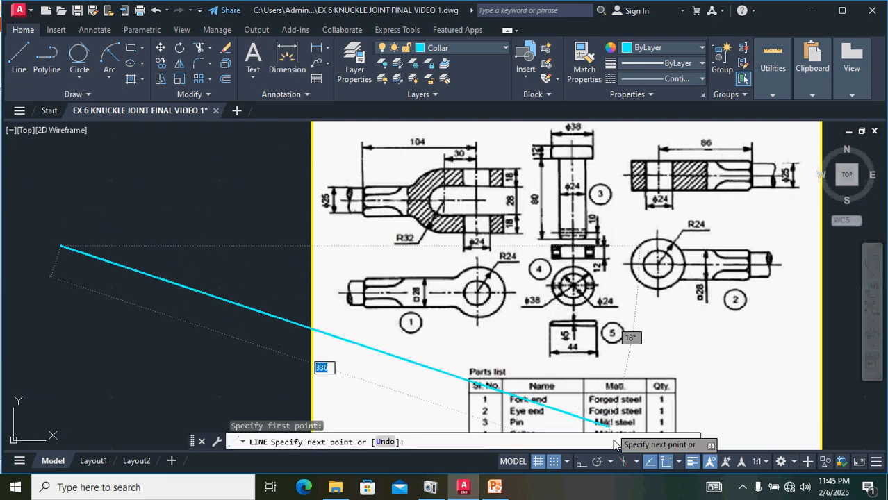
click(581, 461)
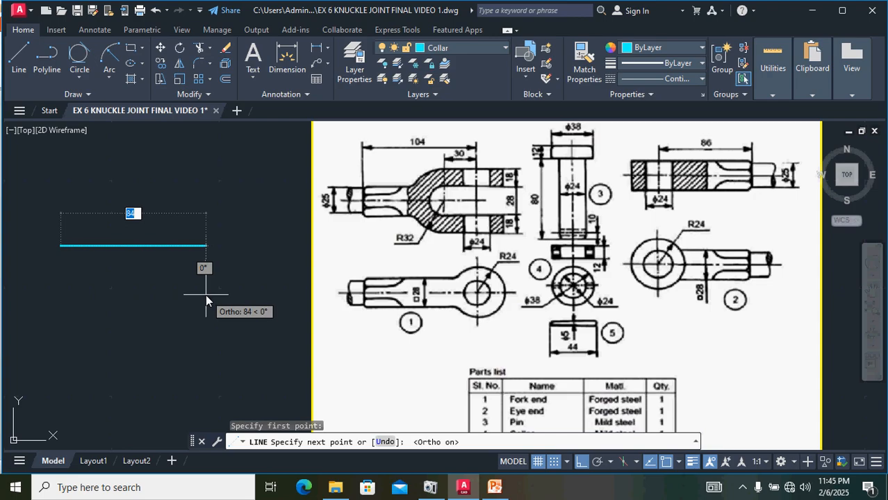
text(38)
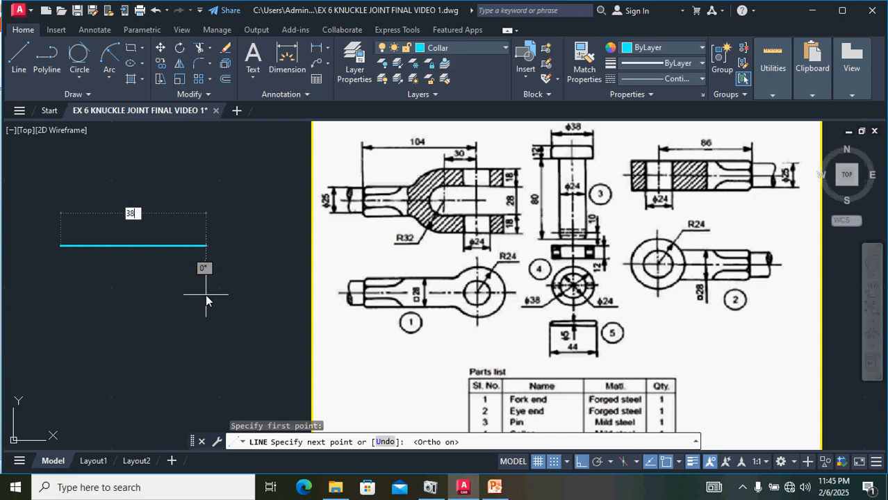
key(Return)
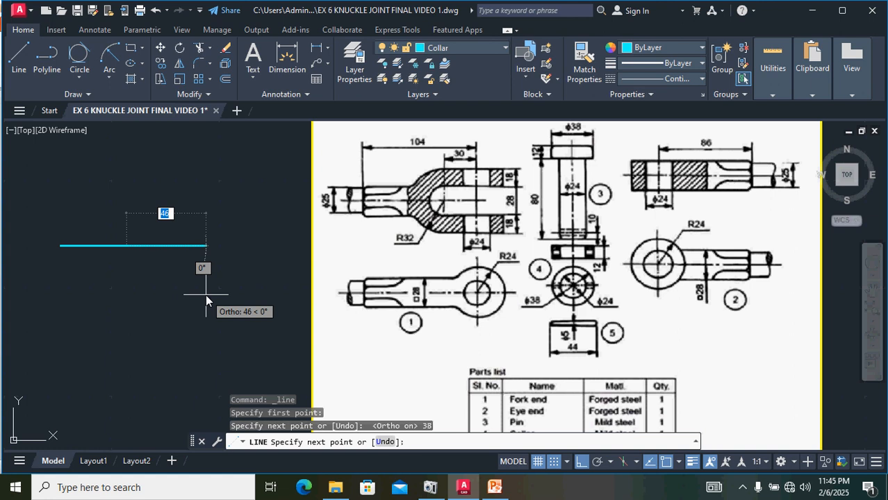
scroll(164, 291, up, 2)
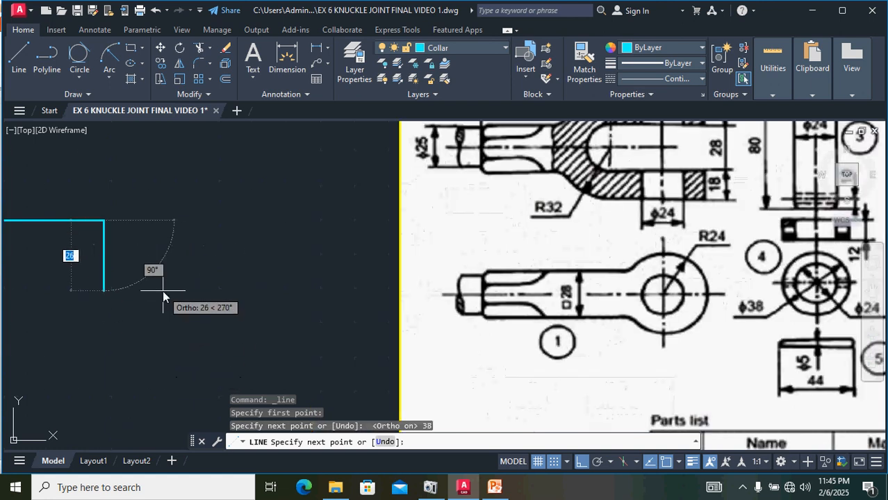
middle_drag(164, 291, 250, 301)
scroll(244, 298, down, 2)
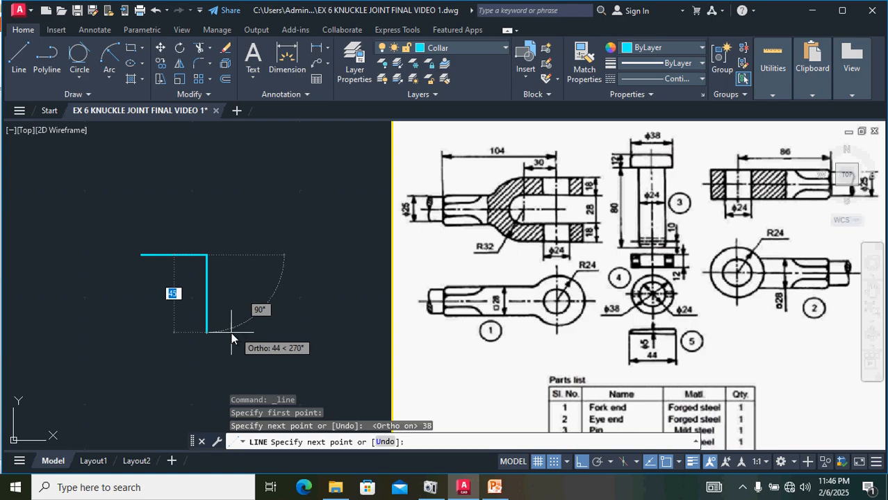
text(12)
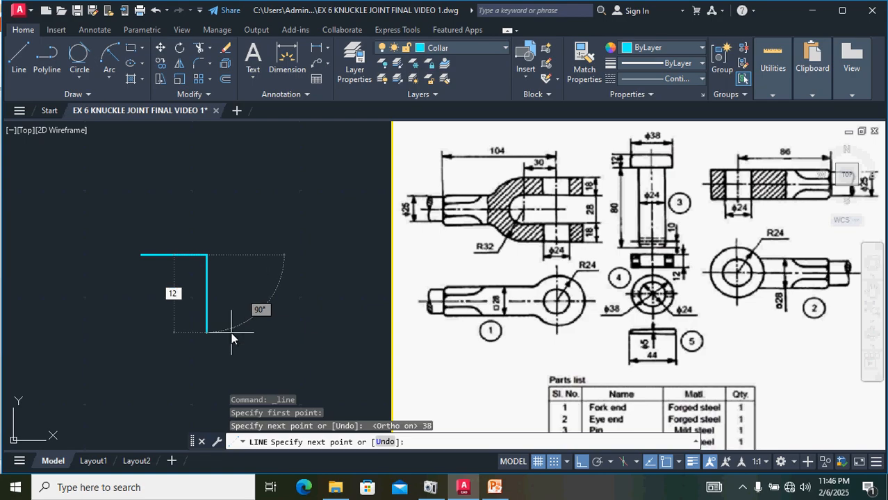
key(Return)
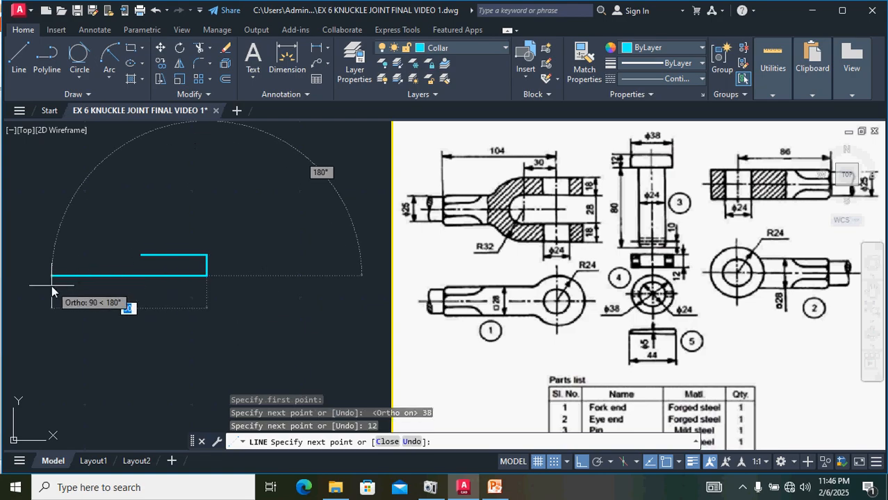
text(38)
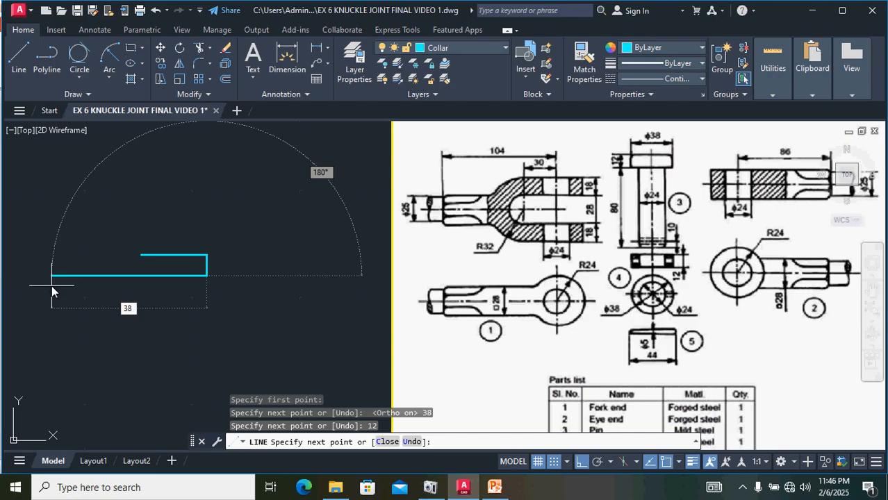
key(Return)
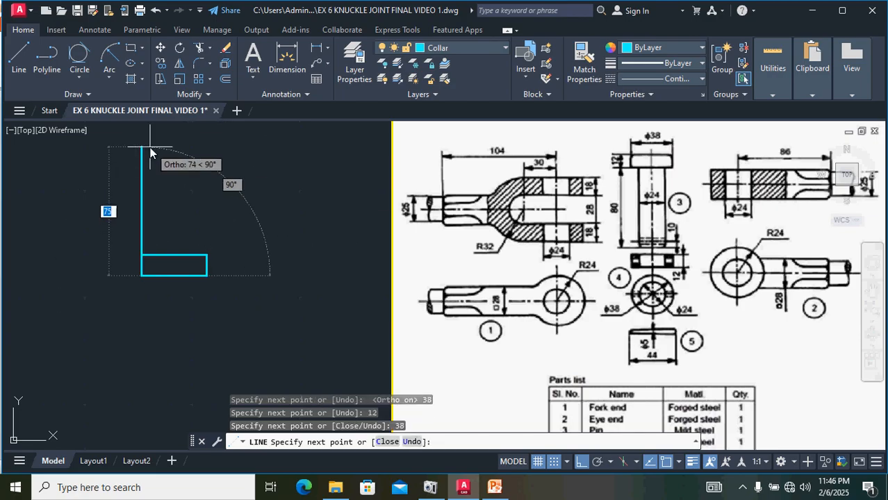
text(12)
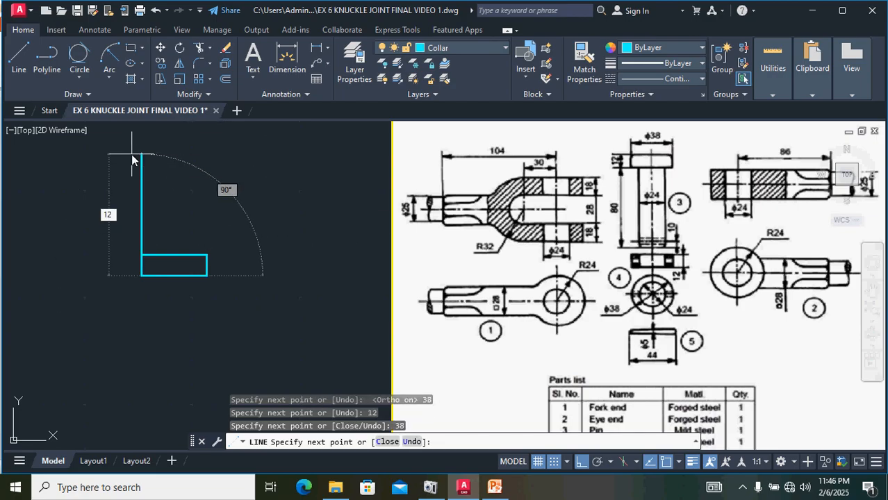
key(Return)
key(Return)
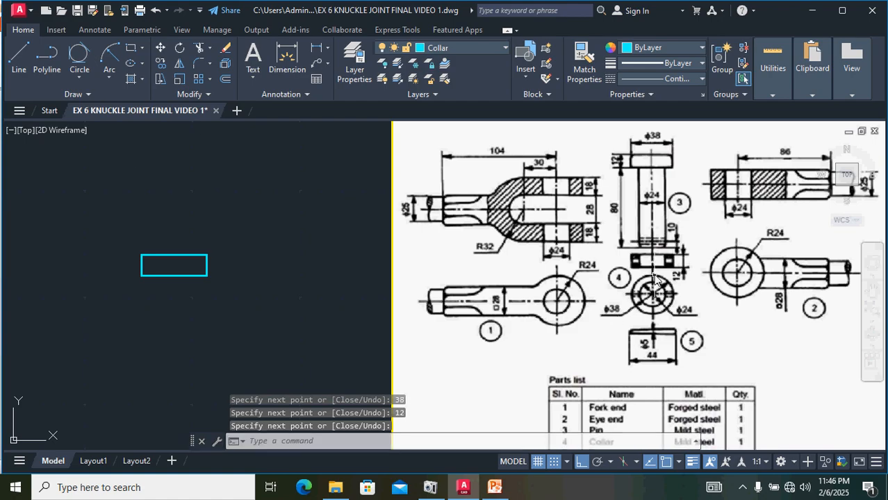
Step: Draw a vertical line joining the midpoints of the collar rectangle's top and bottom edges
scroll(653, 278, up, 5)
scroll(657, 229, down, 2)
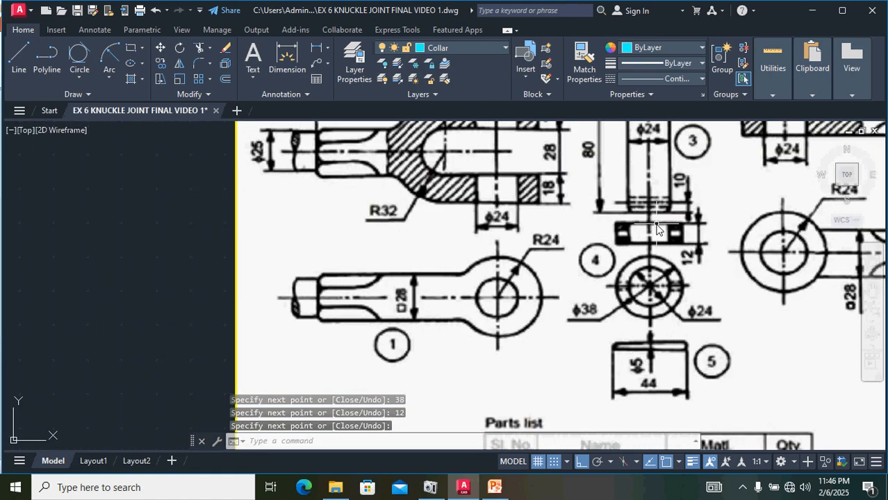
scroll(639, 236, down, 3)
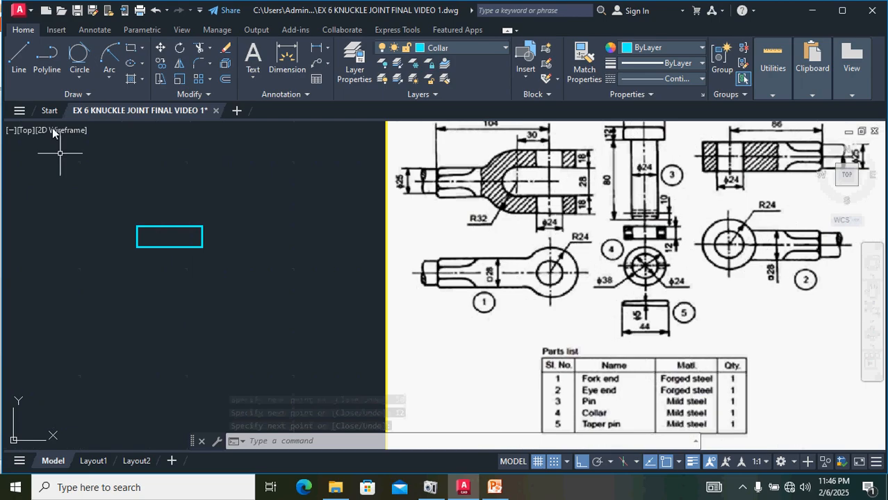
click(19, 56)
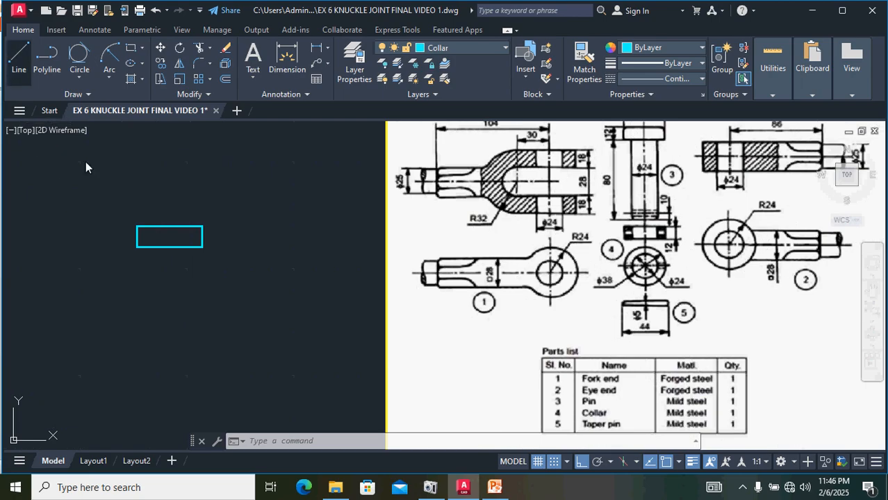
click(169, 227)
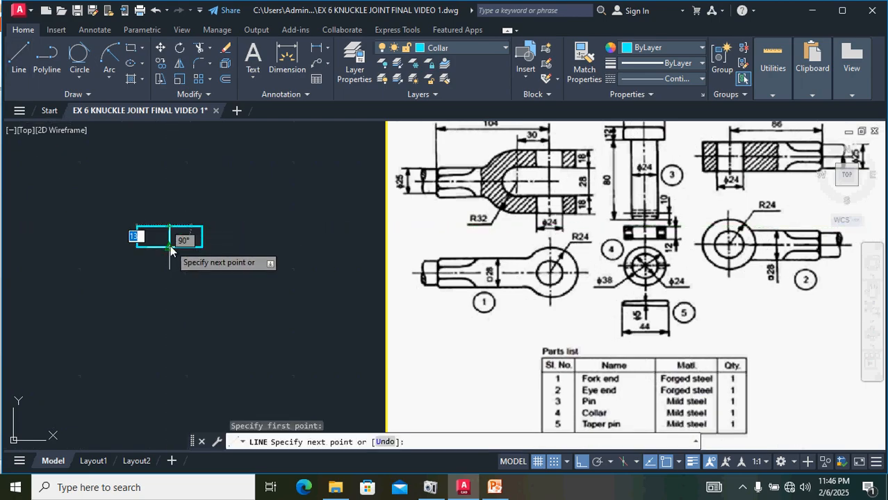
click(170, 247)
key(Return)
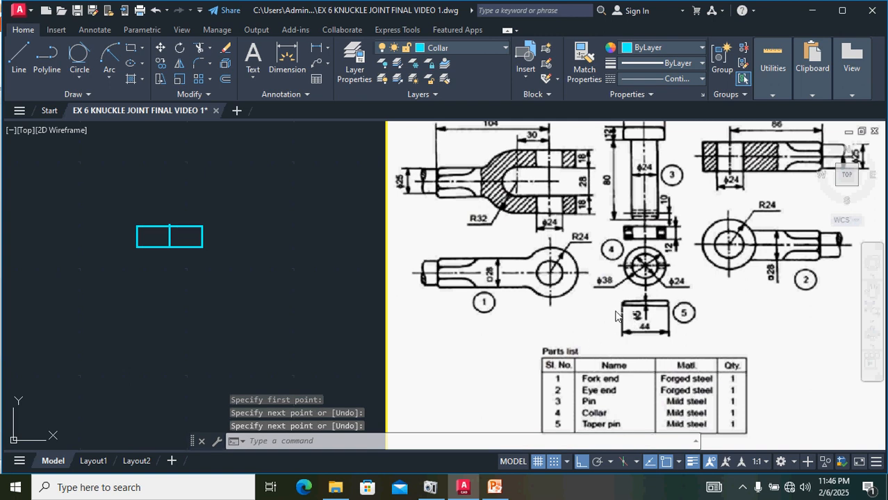
Step: Delete the collar's vertical line and redraw it from the top edge's midpoint to the bottom edge's midpoint of the rectangle
scroll(654, 264, up, 1)
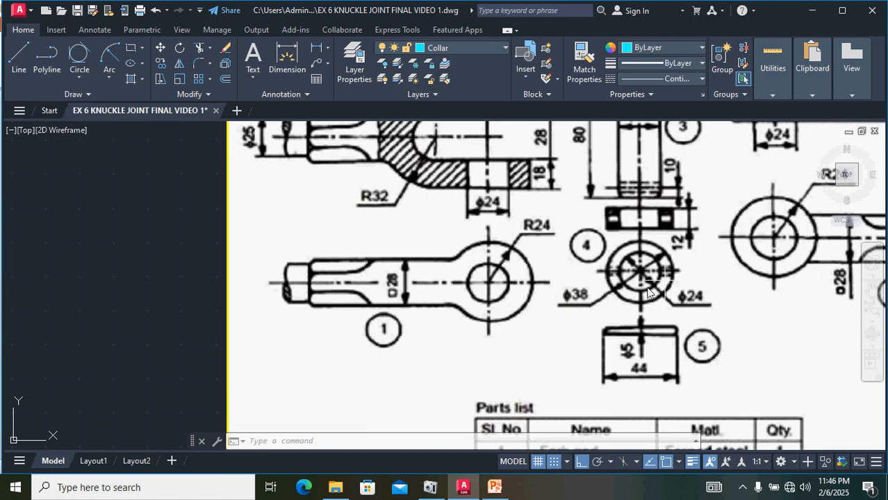
scroll(631, 288, down, 1)
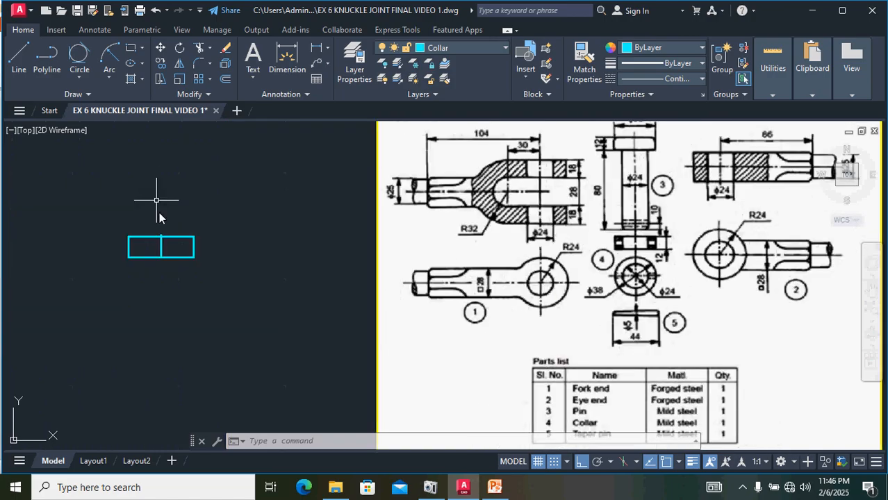
scroll(170, 229, up, 3)
scroll(186, 235, down, 2)
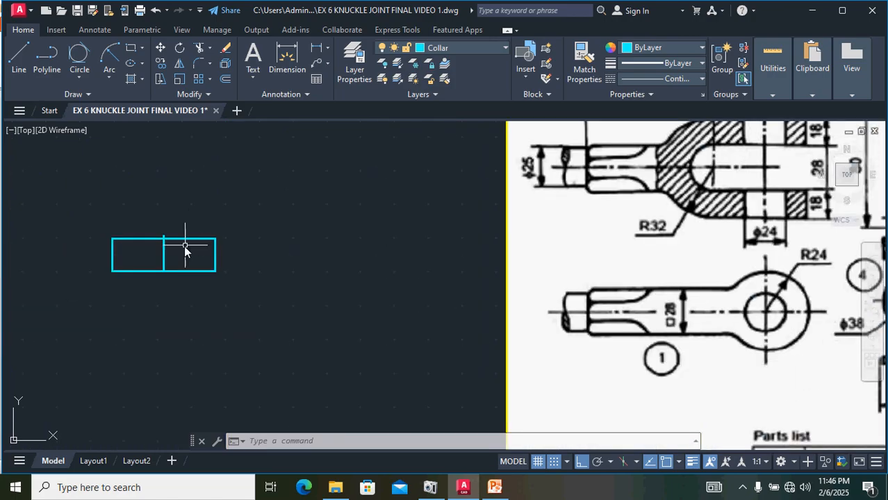
scroll(185, 249, up, 2)
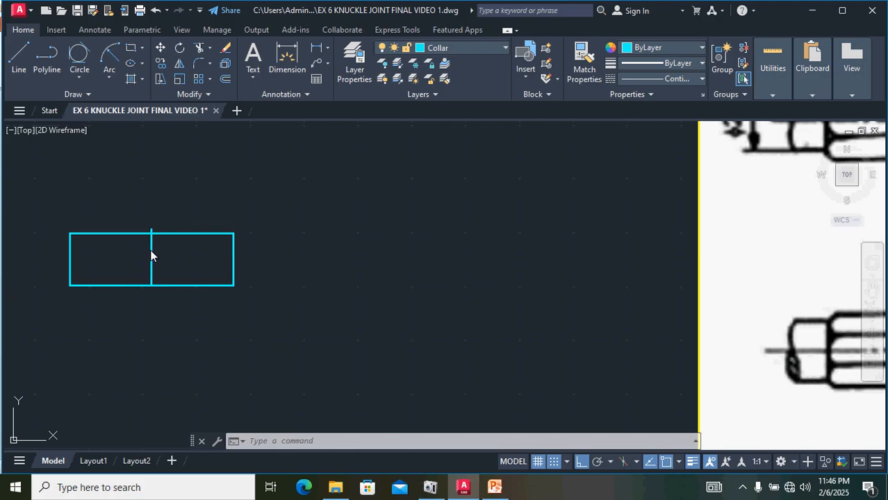
click(152, 256)
key(Delete)
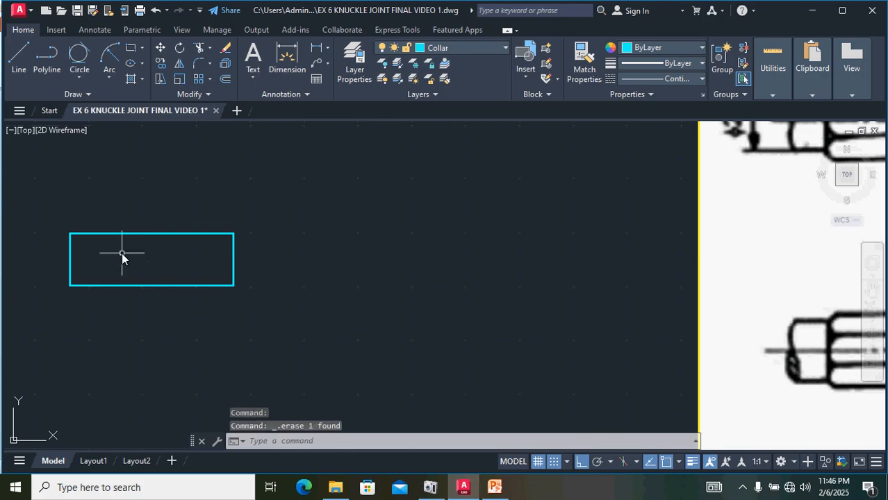
click(19, 56)
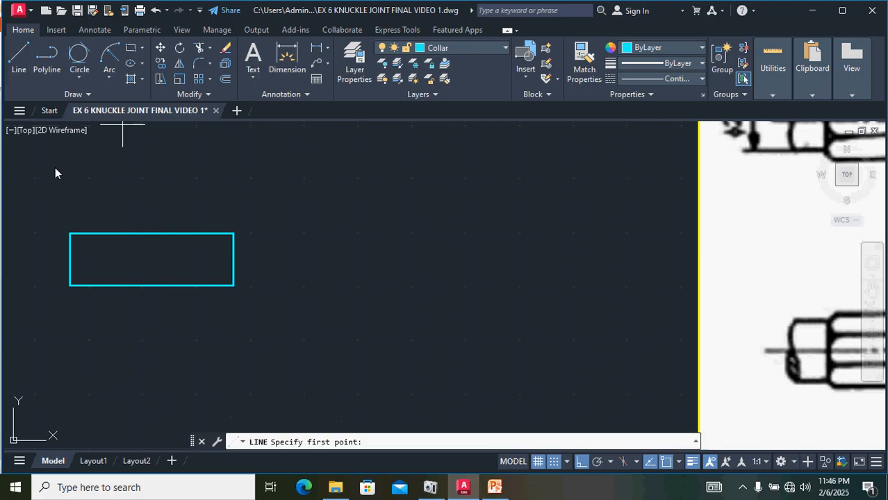
click(151, 235)
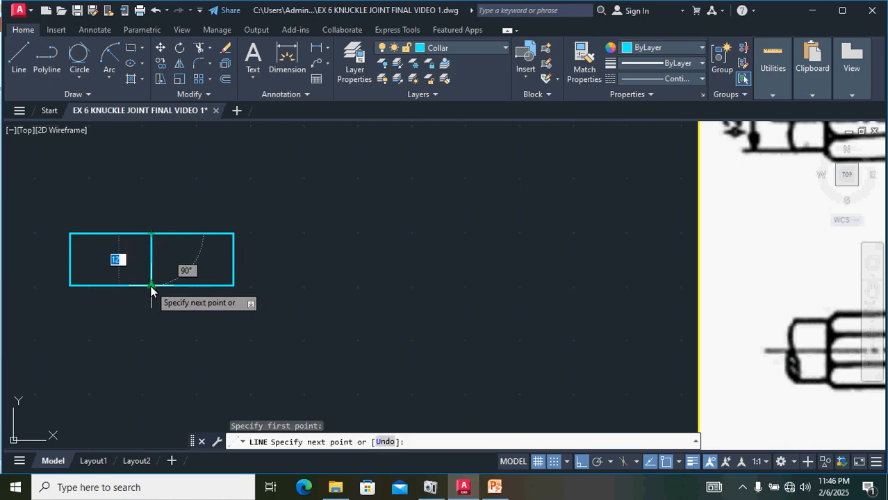
click(151, 286)
key(Return)
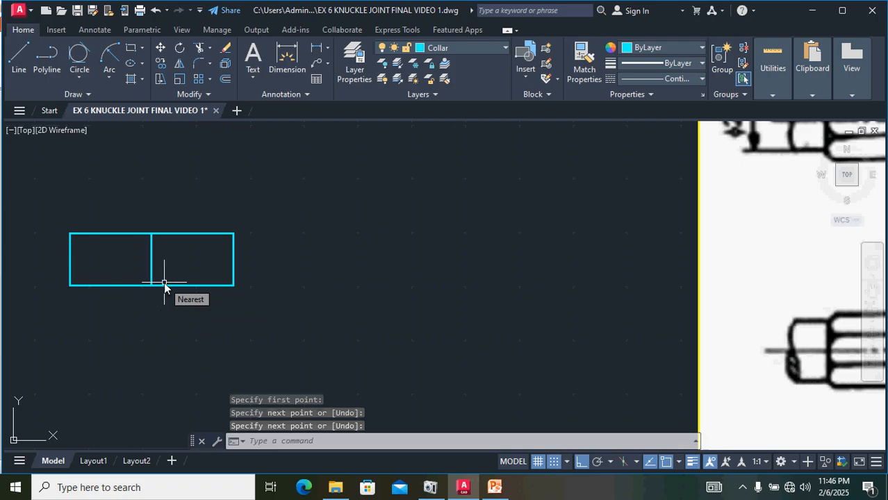
click(152, 254)
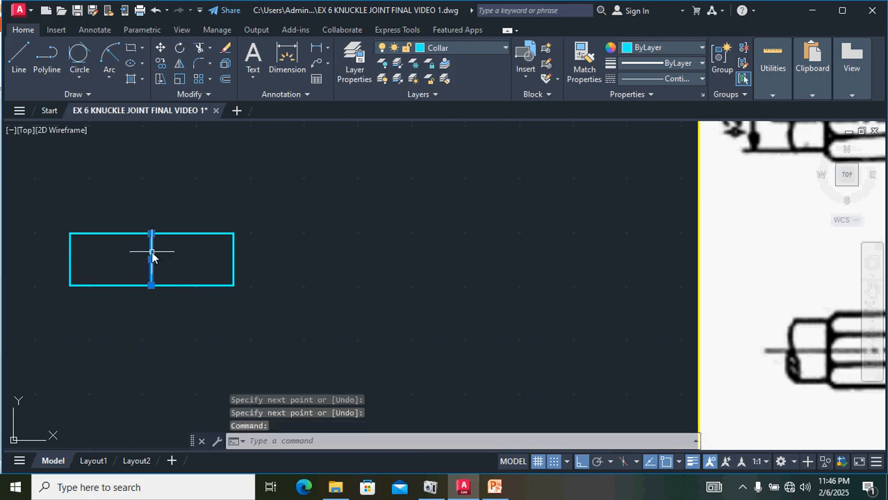
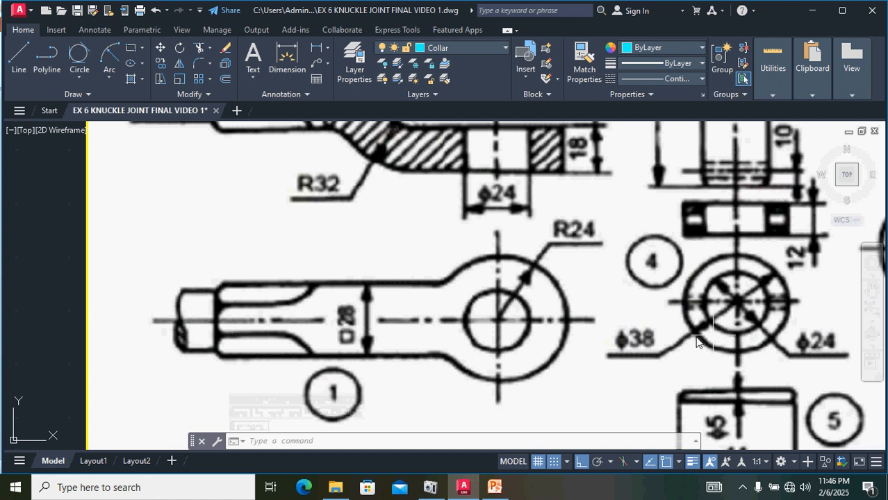
Step: Offset the collar's vertical middle line 12 units to each side to mark the bore
scroll(360, 269, down, 2)
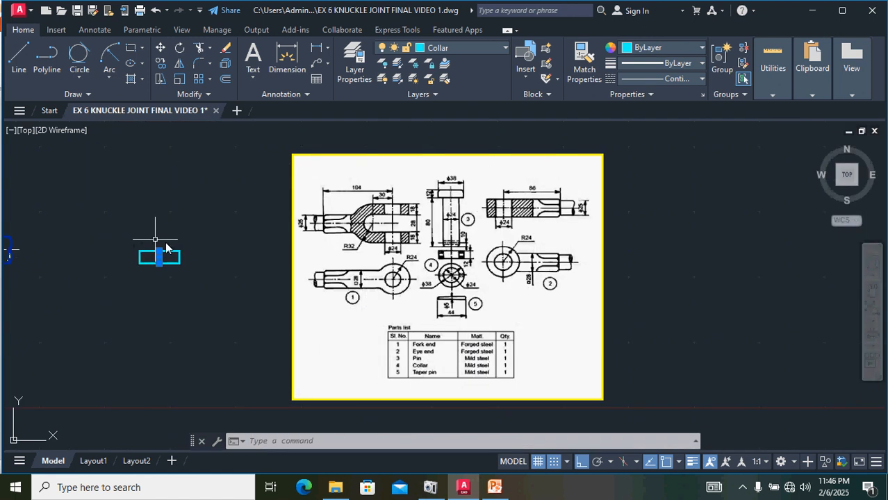
scroll(165, 243, up, 5)
middle_drag(103, 307, 335, 252)
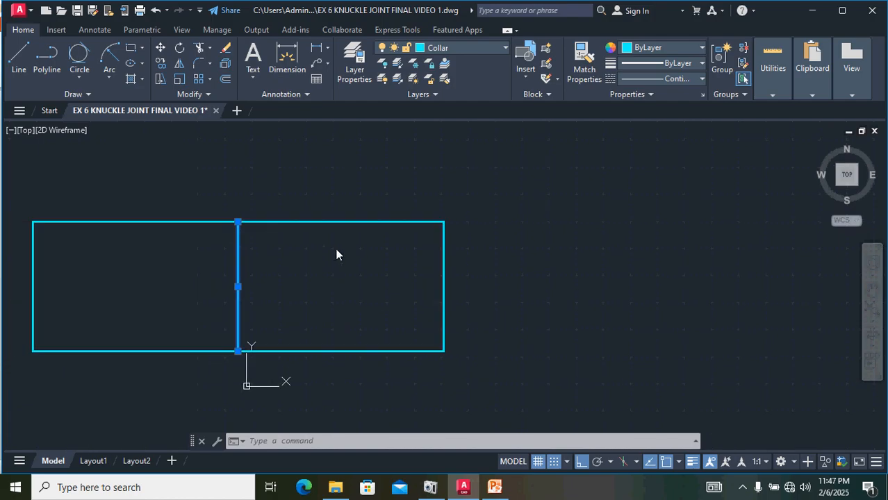
click(225, 80)
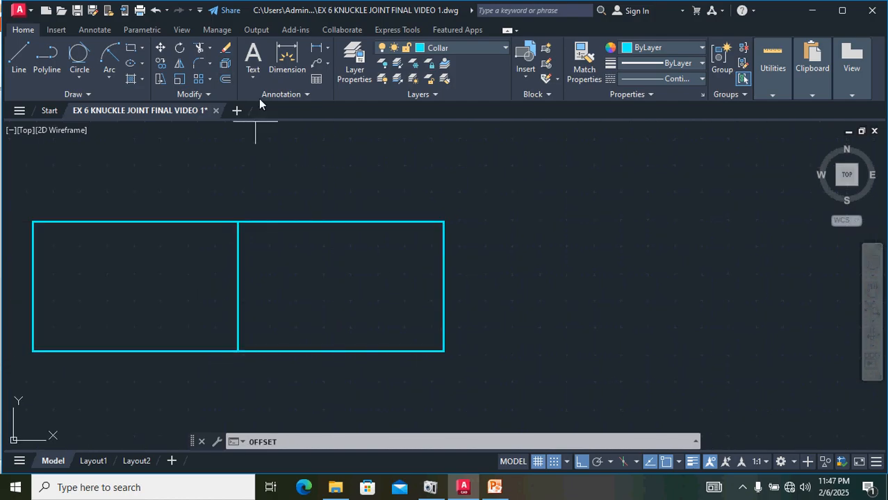
text(12)
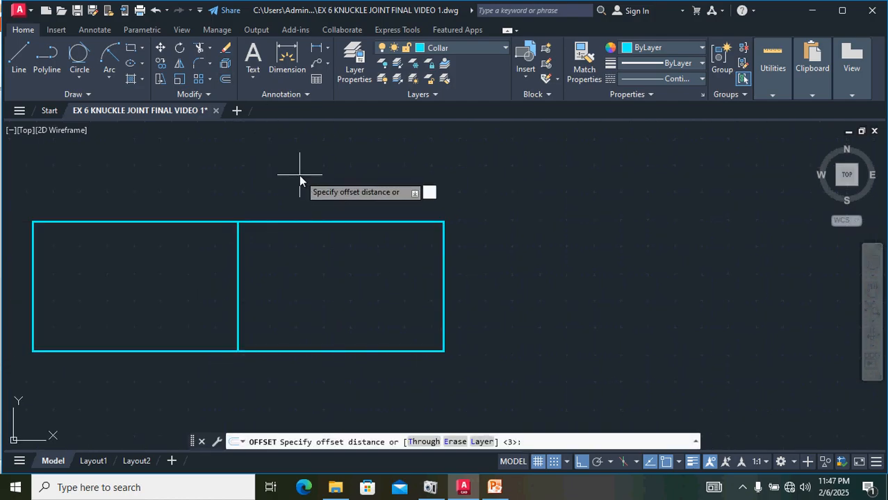
key(Return)
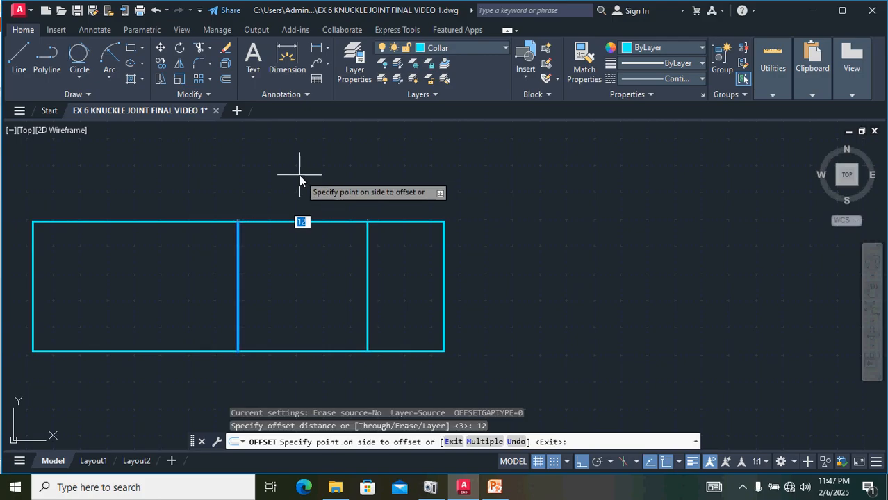
click(304, 292)
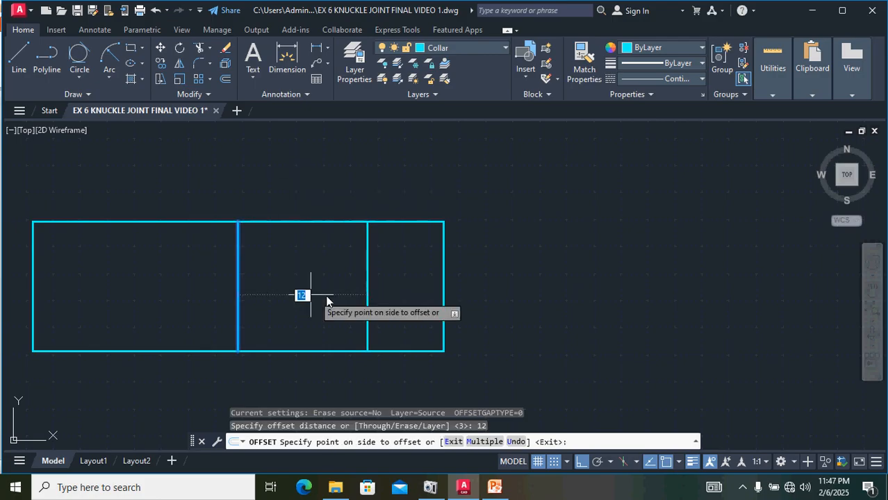
click(240, 280)
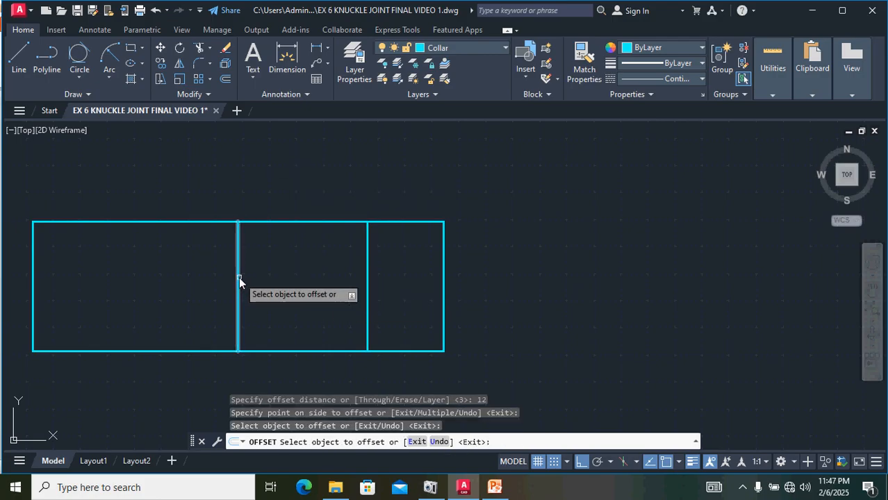
click(238, 278)
click(213, 280)
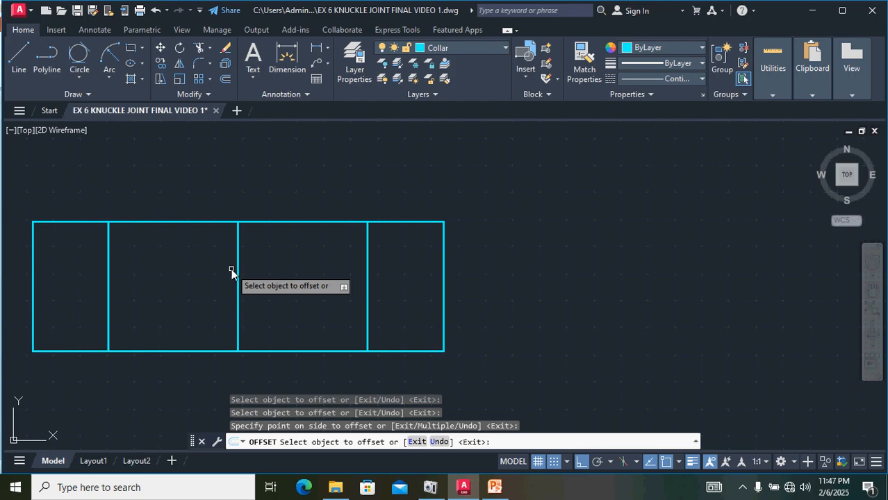
key(Escape)
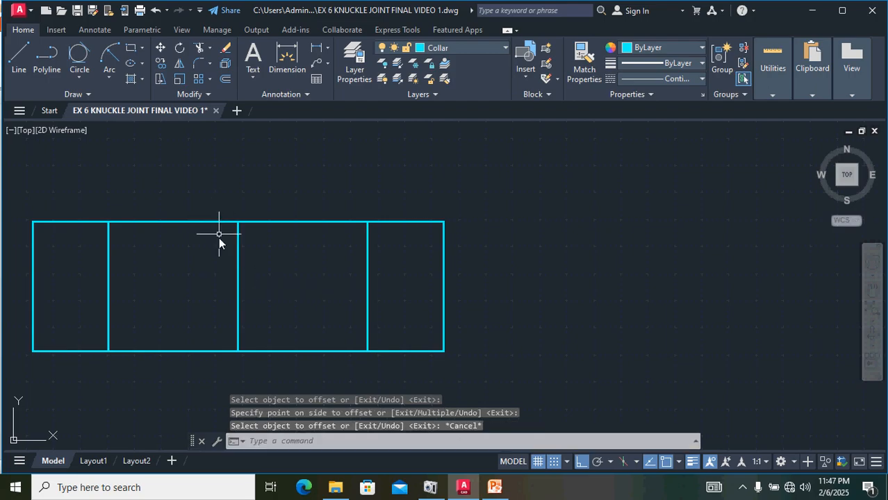
Step: Stretch the collar's middle line so it extends beyond the rectangle's top and bottom edges
click(238, 252)
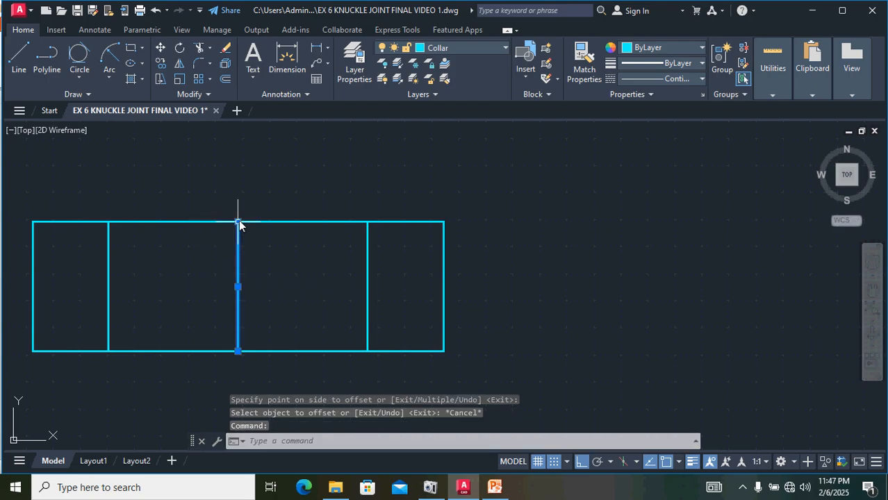
click(237, 222)
click(238, 157)
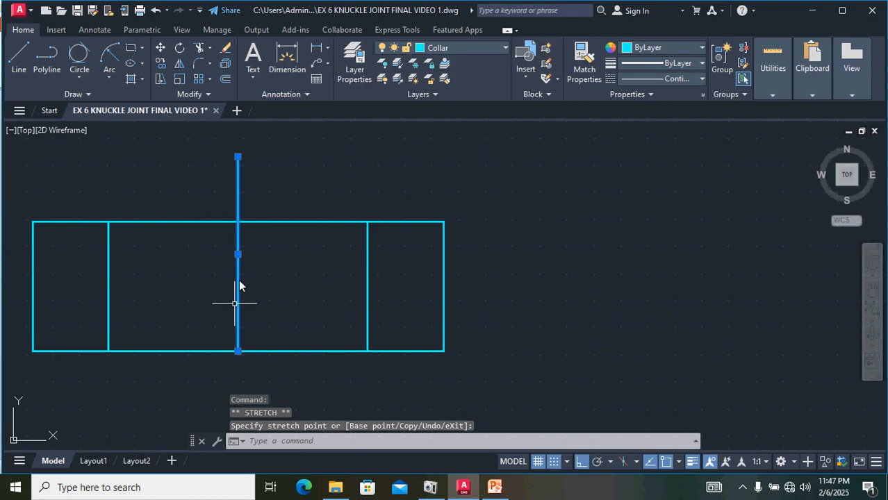
click(238, 350)
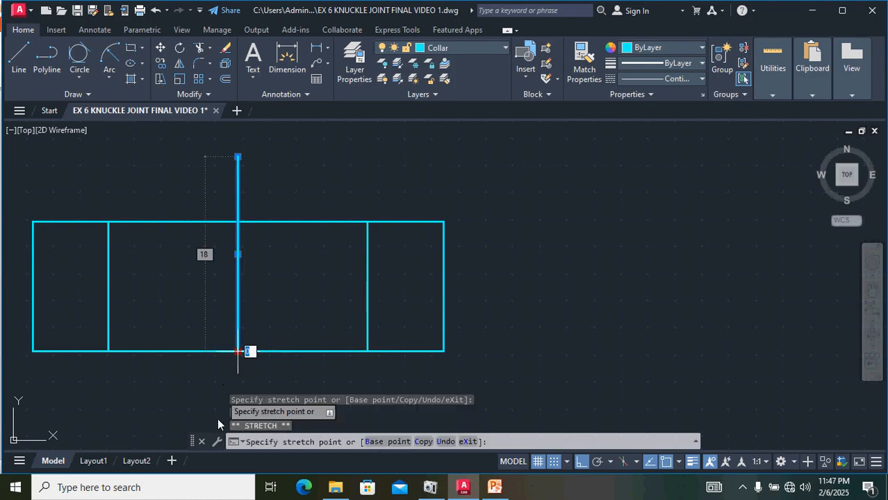
right_click(213, 438)
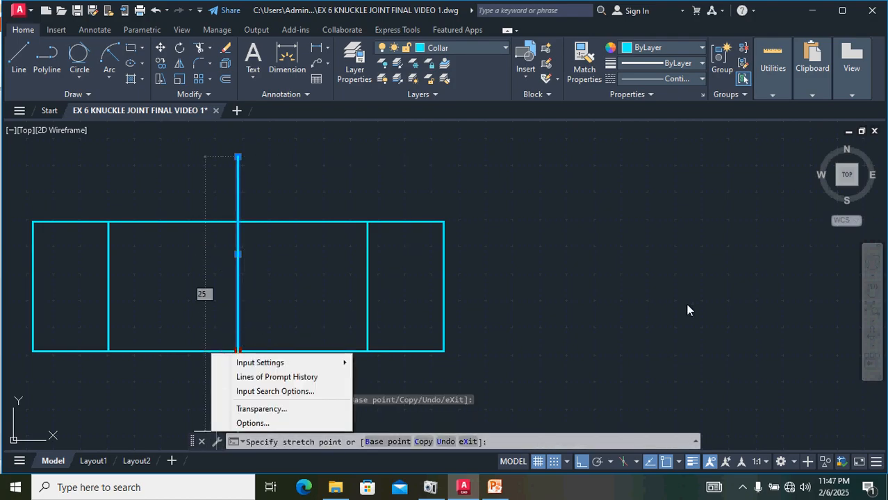
click(609, 307)
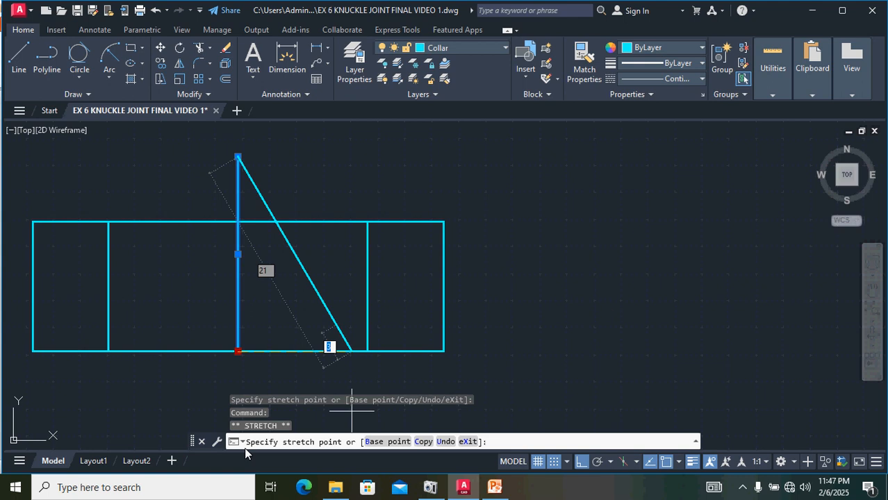
key(Escape)
scroll(407, 218, down, 4)
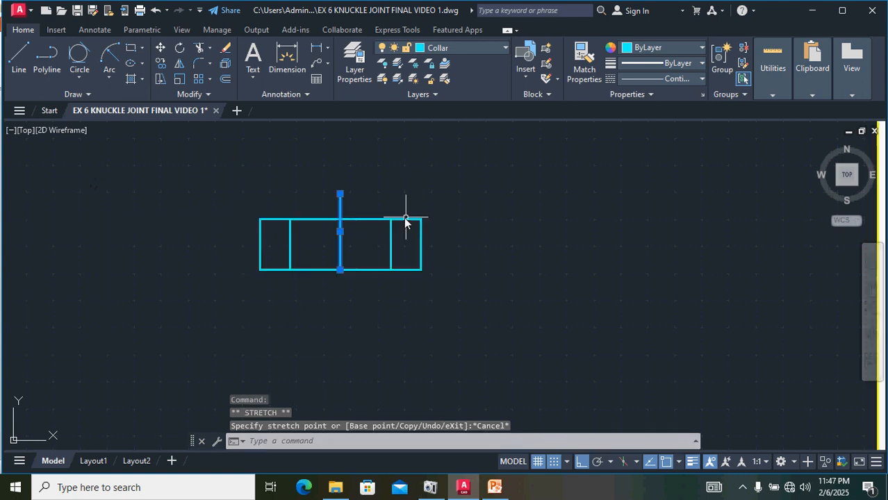
click(340, 270)
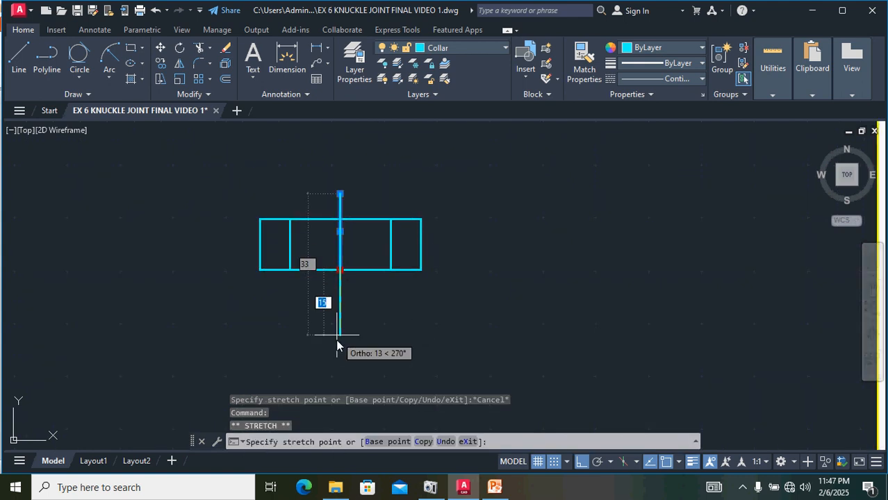
click(340, 339)
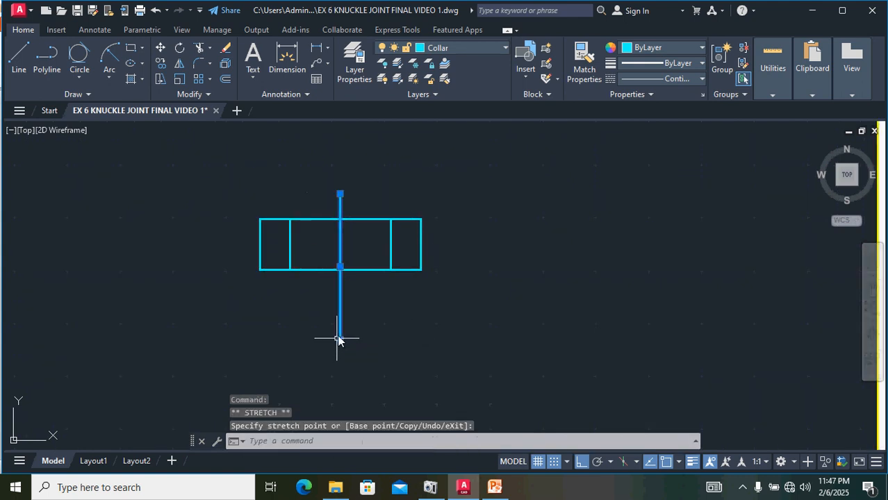
Step: Change the collar's middle line to the CENTER linetype
click(690, 77)
click(678, 123)
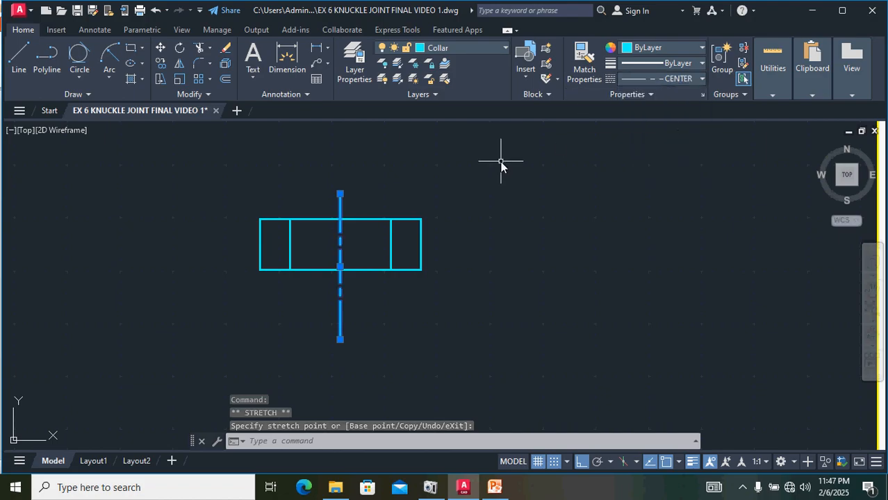
key(Escape)
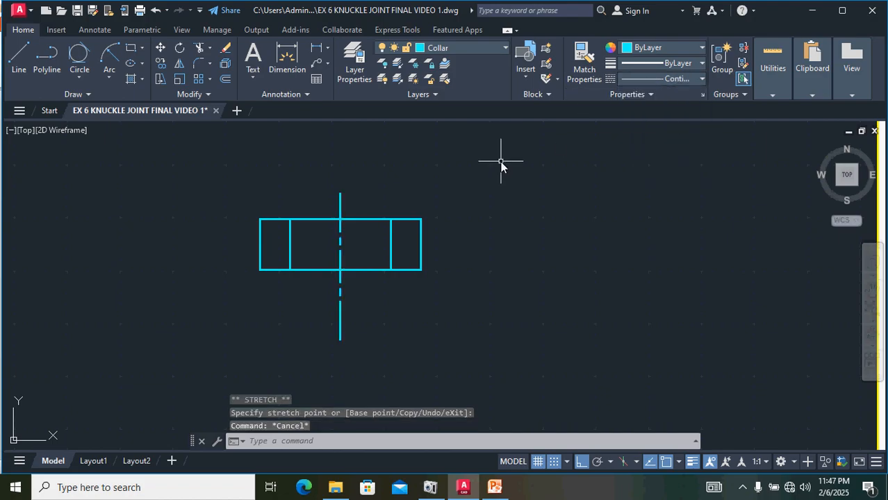
Step: Set the collar's centre line colour to ByBlock
click(337, 194)
click(339, 197)
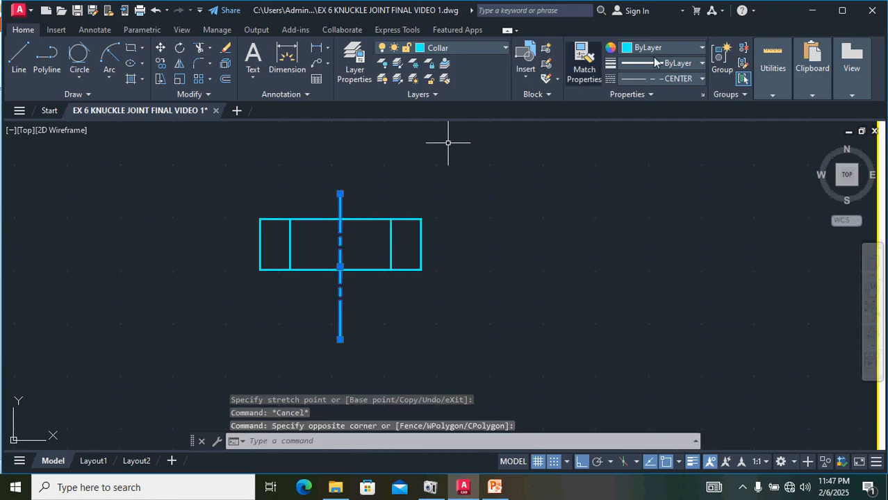
click(675, 47)
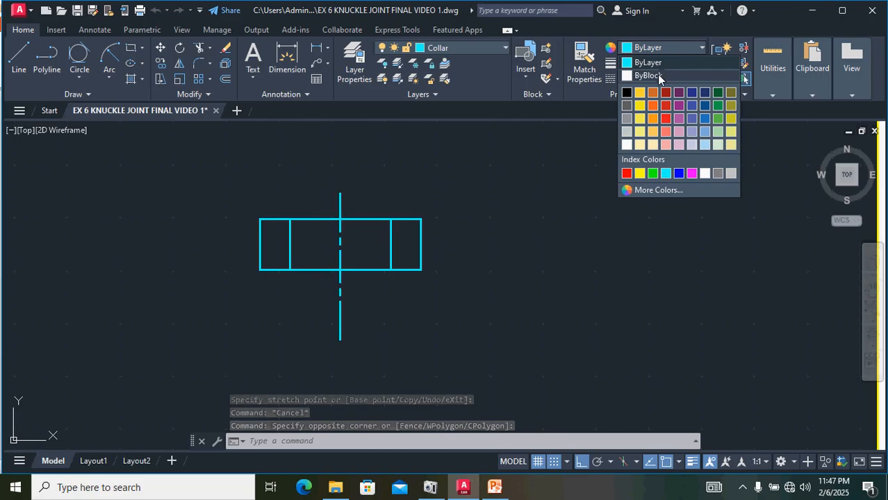
click(658, 75)
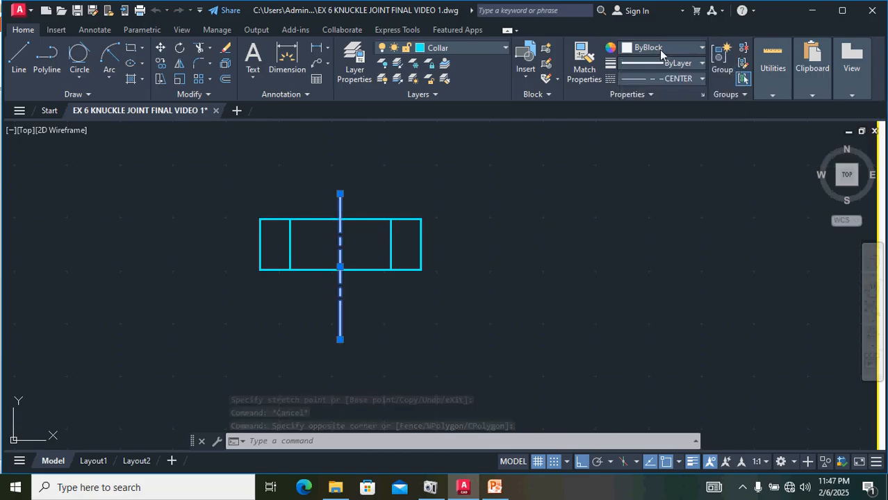
click(540, 182)
click(537, 159)
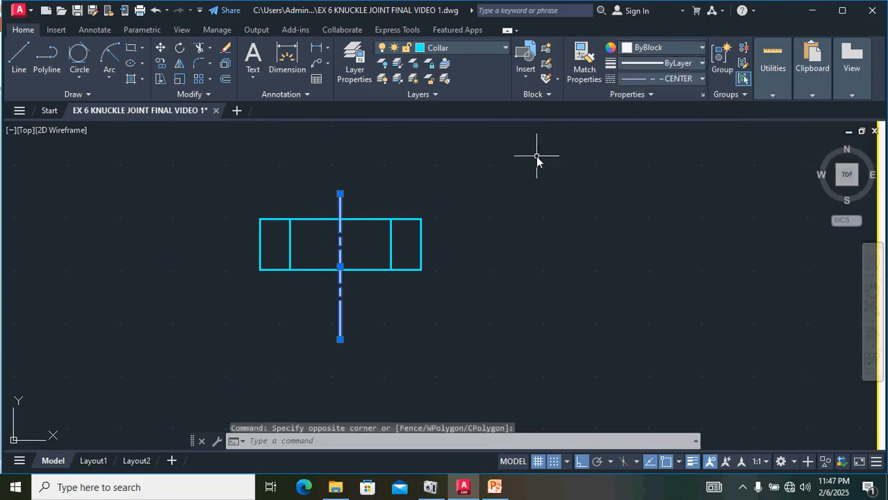
Step: Return the collar's centre line colour to ByLayer
click(679, 50)
click(670, 67)
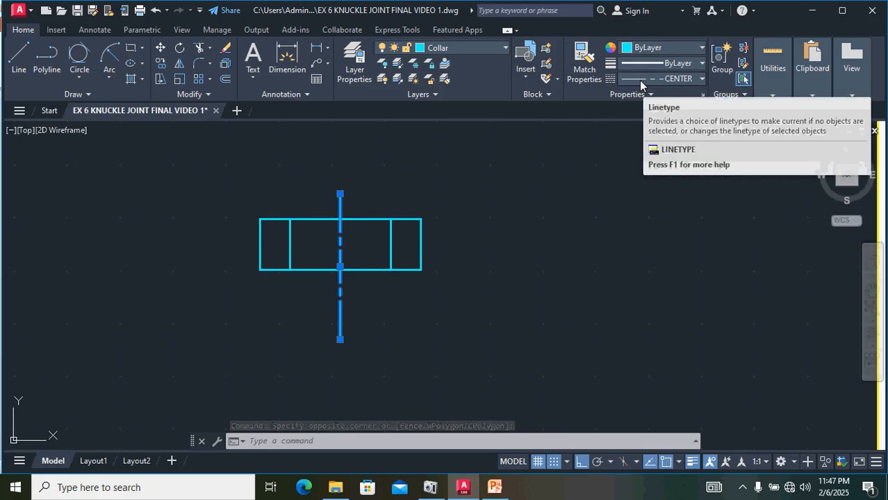
click(483, 193)
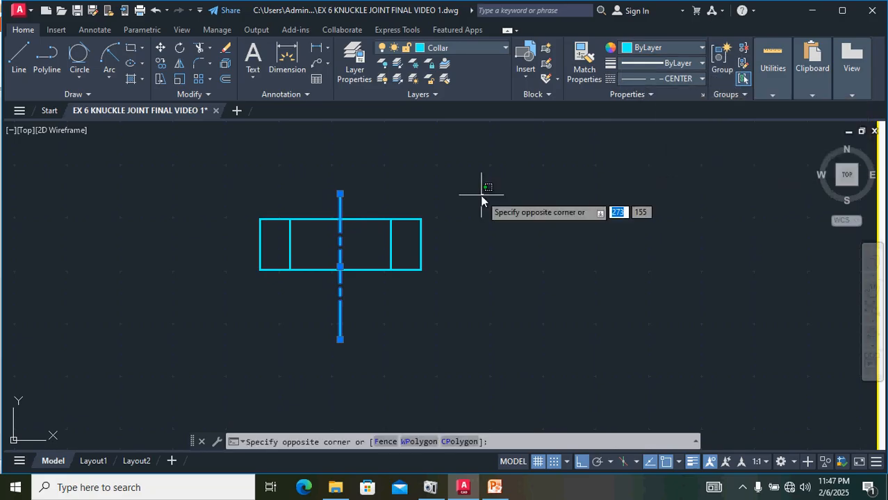
key(Escape)
key(Escape)
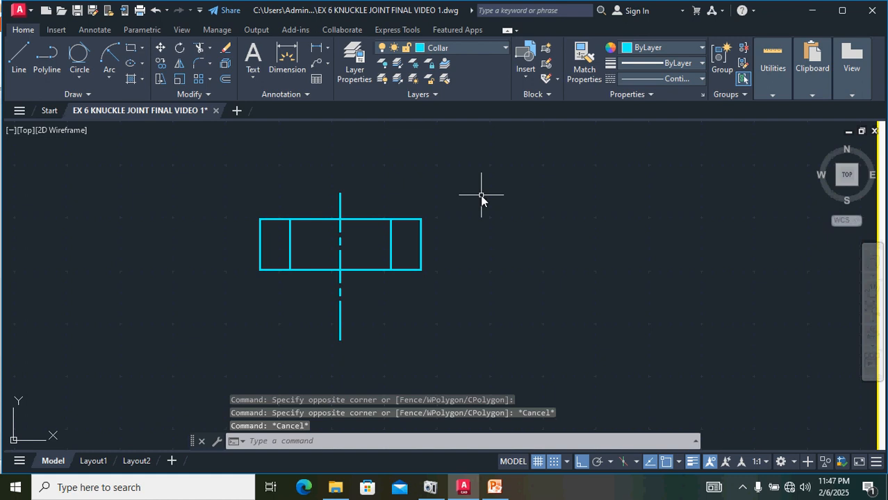
Step: Set the collar's centre line colour to ByBlock
click(340, 195)
click(657, 49)
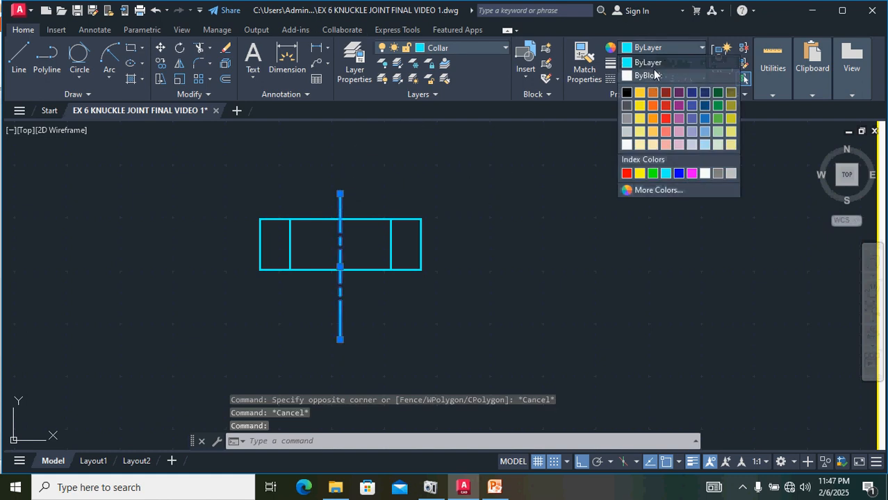
click(649, 76)
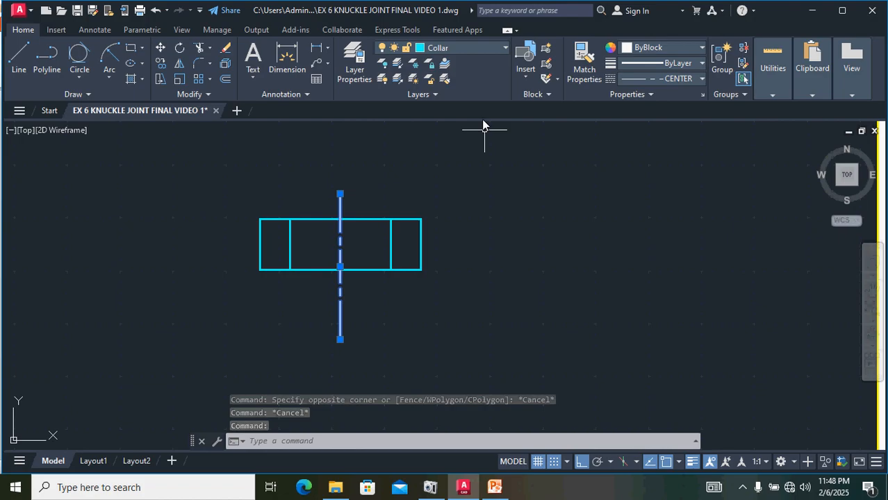
key(Escape)
Step: Copy the pin's two dashed hole lines and their centre line in the assembly view to the clipboard
scroll(435, 189, down, 4)
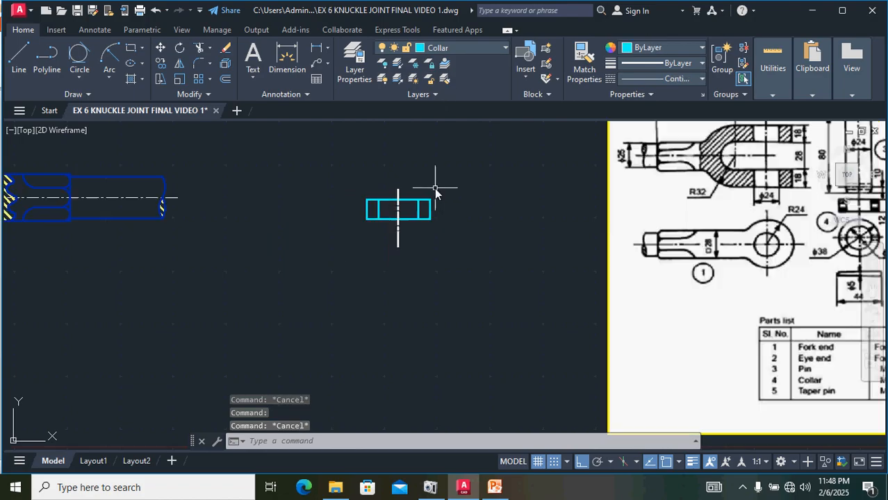
scroll(550, 204, up, 2)
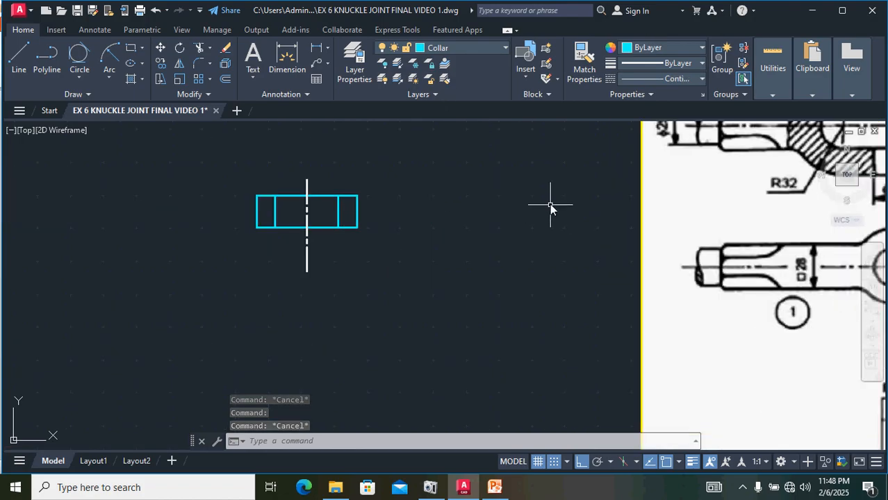
scroll(357, 208, down, 2)
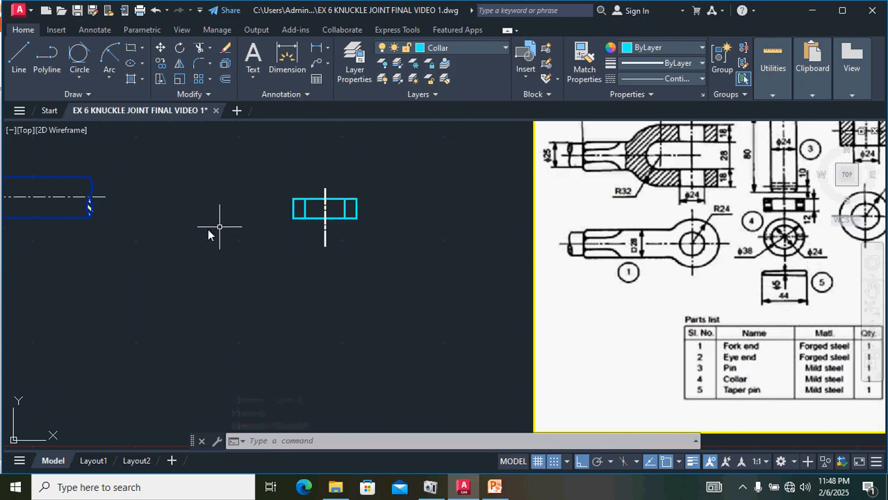
middle_drag(212, 234, 483, 190)
scroll(96, 196, up, 5)
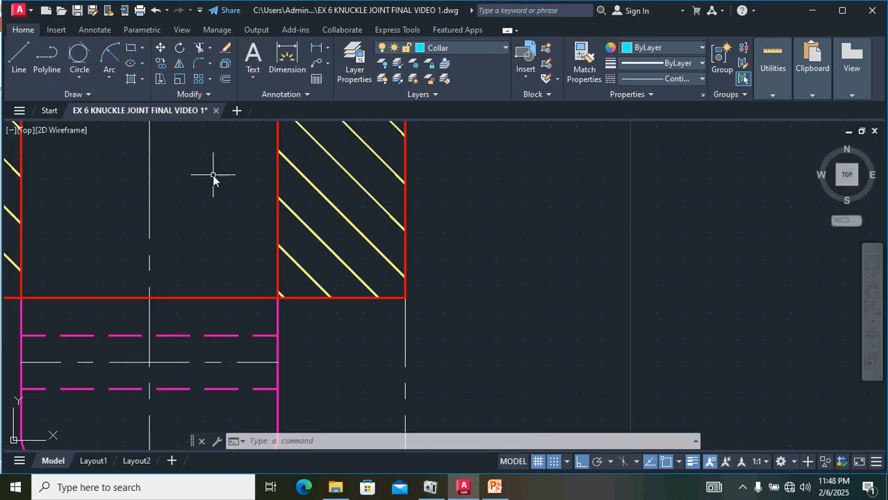
scroll(276, 212, down, 2)
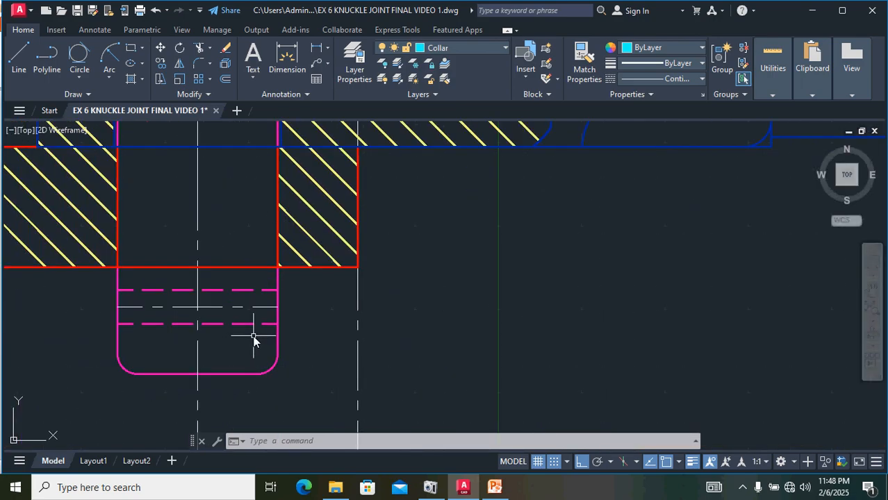
drag(253, 337, 236, 289)
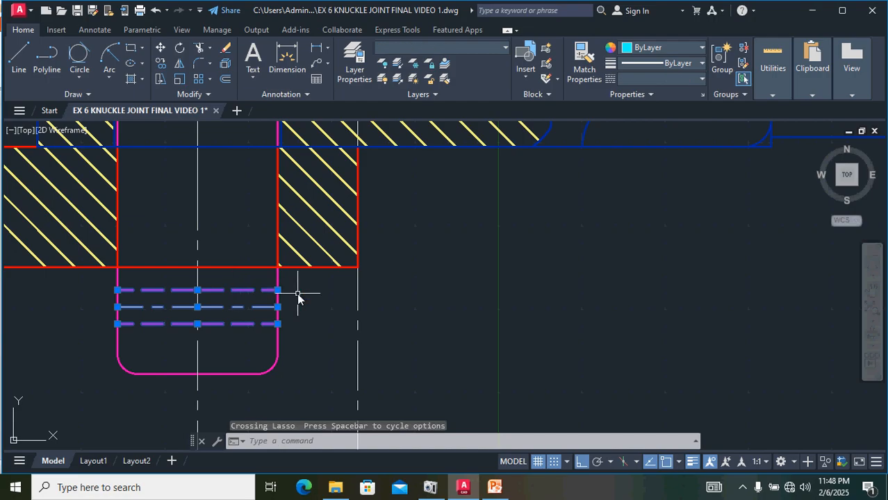
key(ctrl+c)
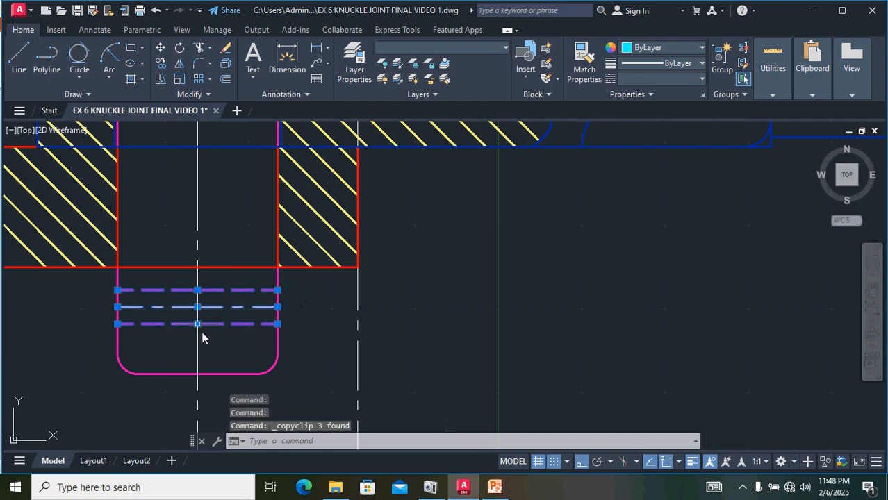
Step: Paste the copied pin hole lines beside the separately drawn collar view
click(277, 324)
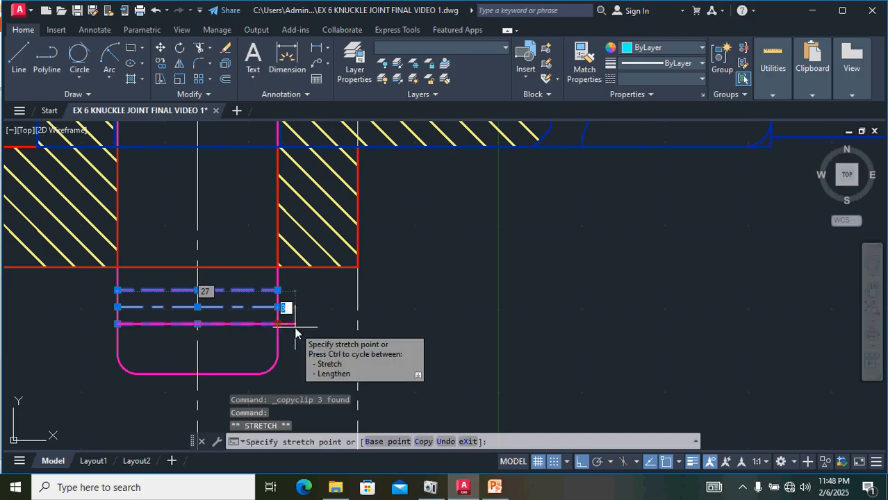
key(Escape)
key(ctrl+v)
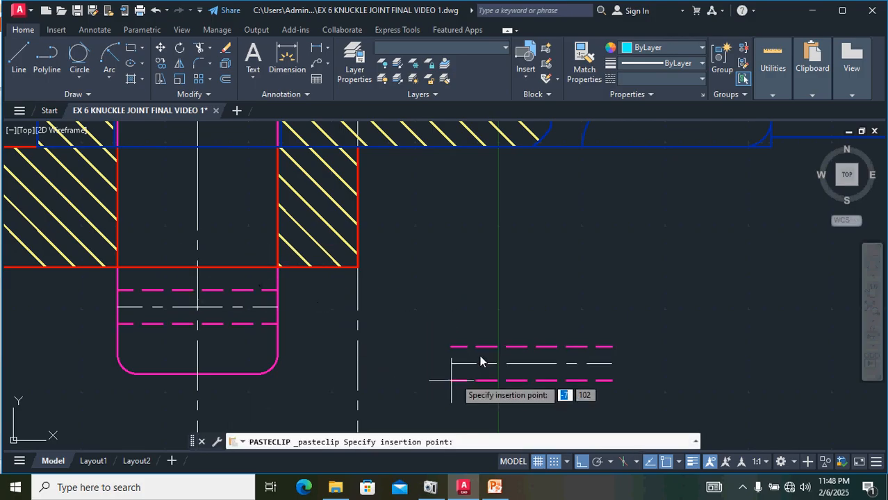
scroll(511, 317, down, 4)
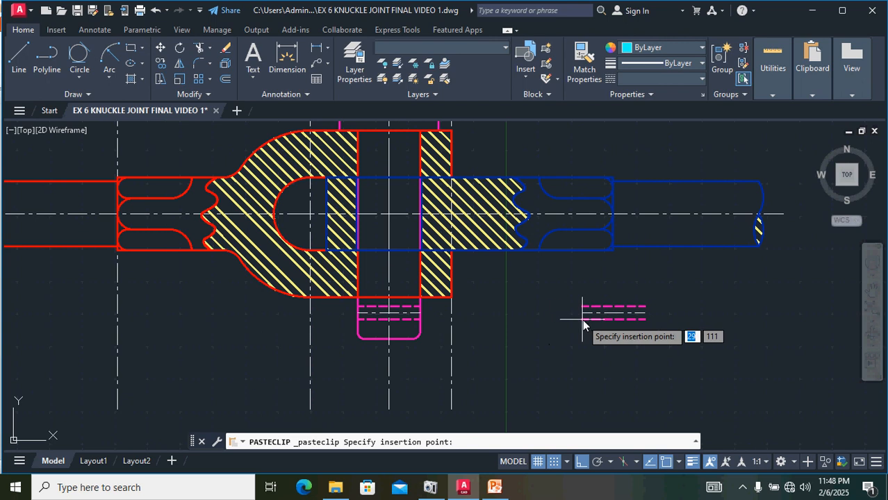
mouse_move(582, 320)
middle_down()
mouse_move(282, 386)
mouse_move(202, 437)
middle_up()
mouse_move(505, 349)
middle_down()
mouse_move(304, 378)
mouse_move(258, 394)
middle_up()
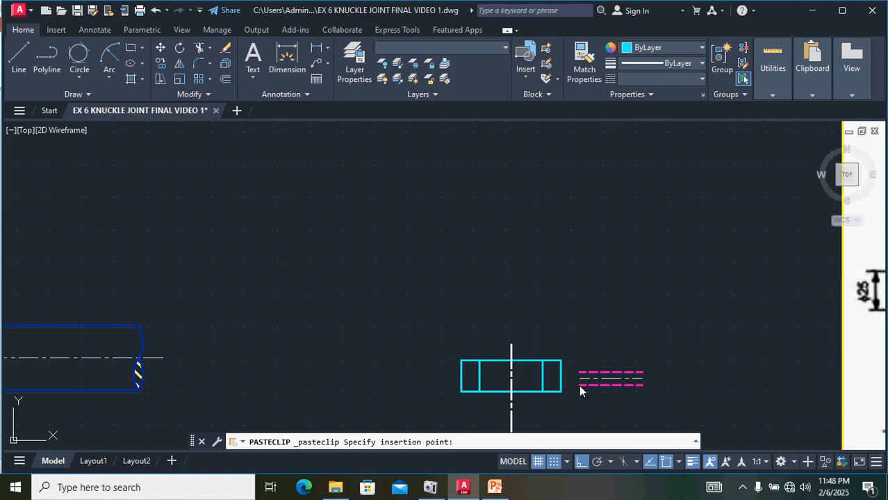
click(580, 385)
scroll(614, 388, up, 3)
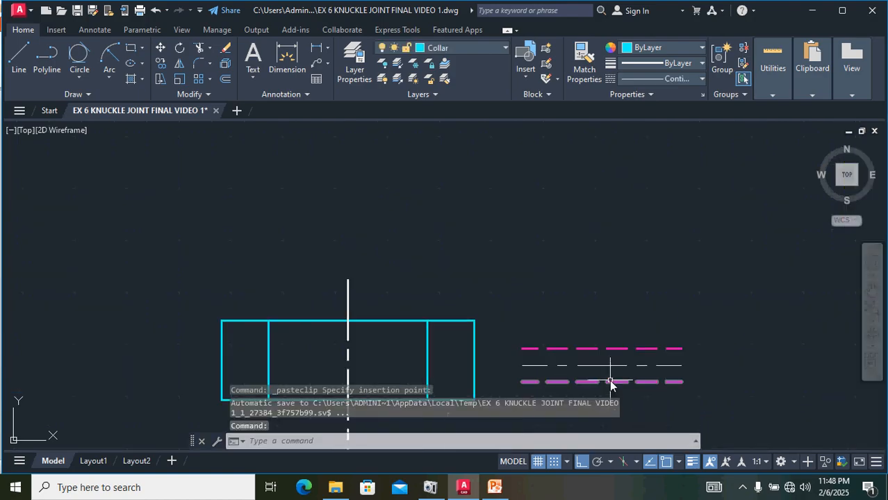
Step: Move the pasted hole lines into the collar so their ends meet its outer right edge
scroll(610, 383, down, 3)
middle_drag(587, 333, 516, 228)
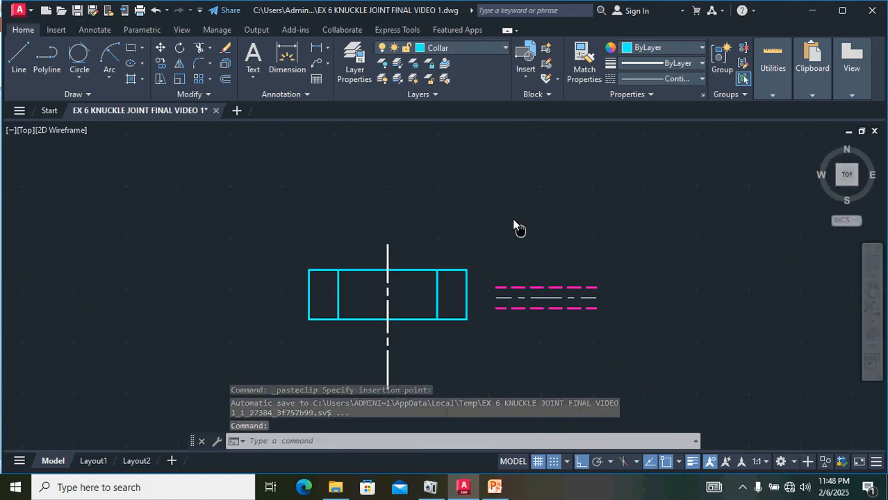
mouse_move(600, 305)
mouse_down()
mouse_move(553, 260)
mouse_move(501, 287)
mouse_move(510, 296)
mouse_up()
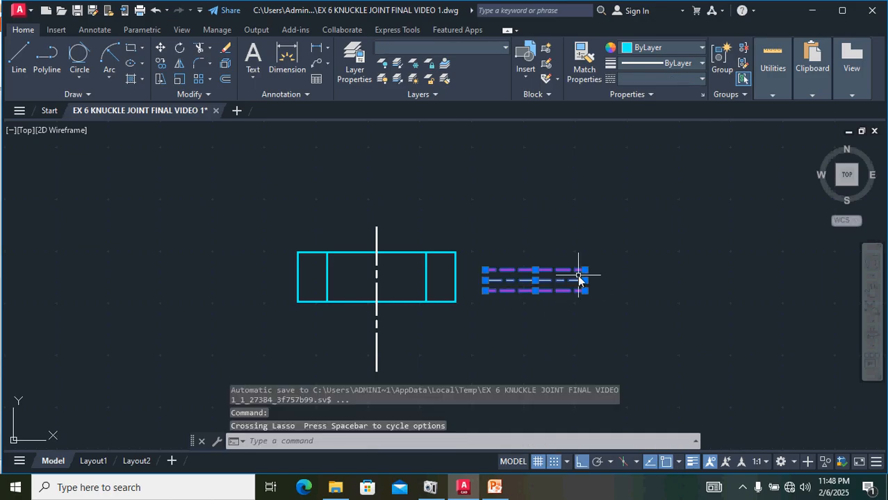
key(Return)
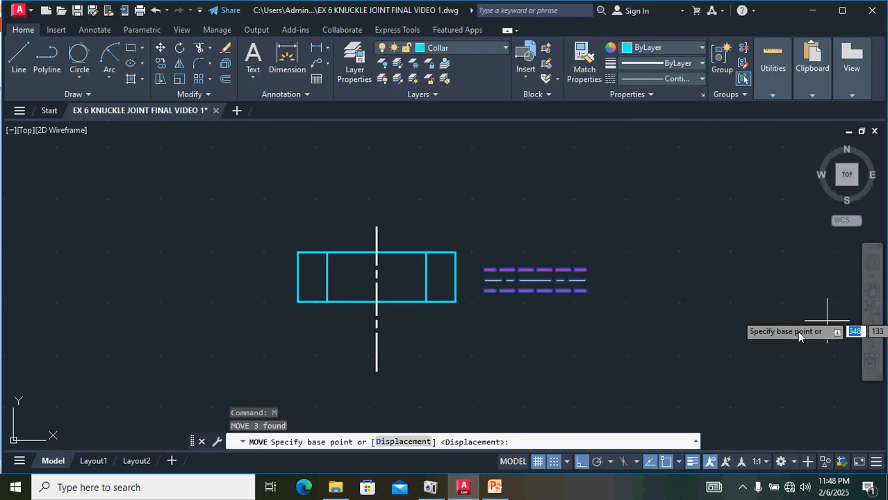
click(587, 280)
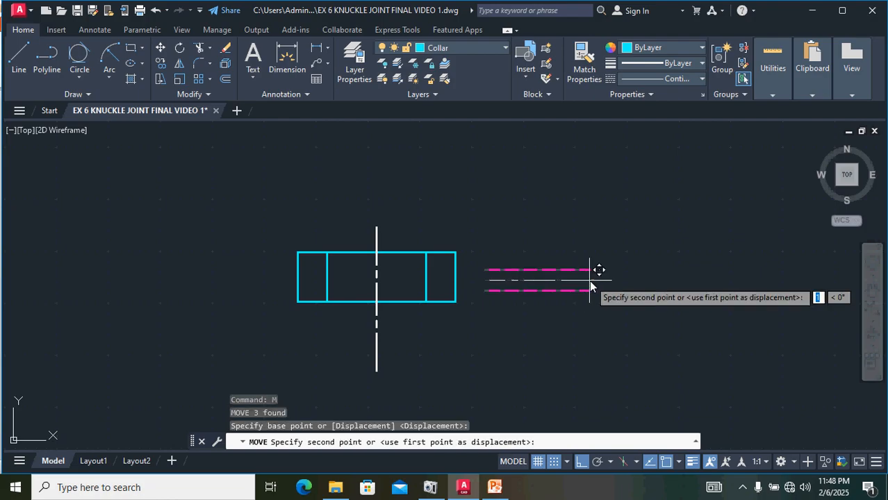
click(456, 277)
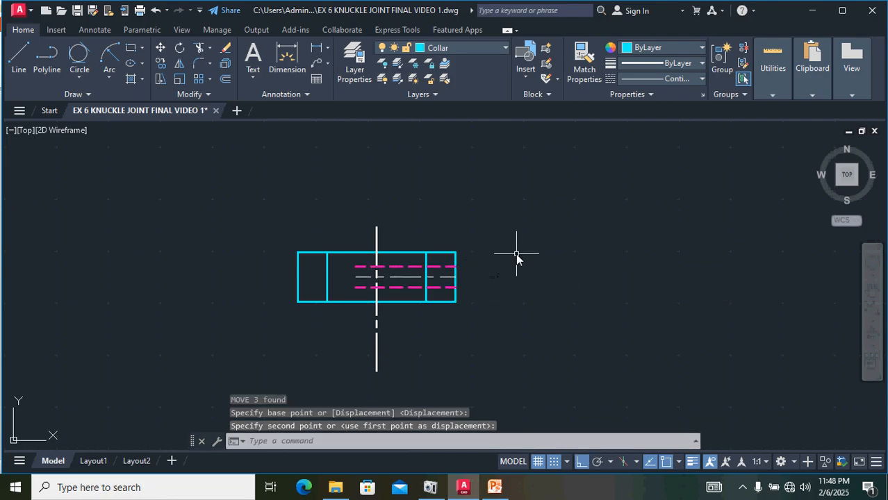
Step: Extend the collar's pin hole lines and centre line across to its left edge
scroll(356, 285, up, 4)
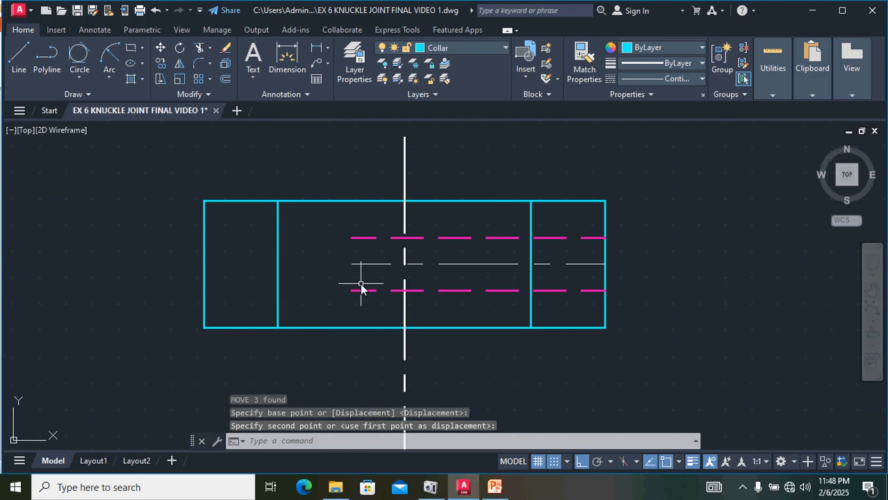
text(ex)
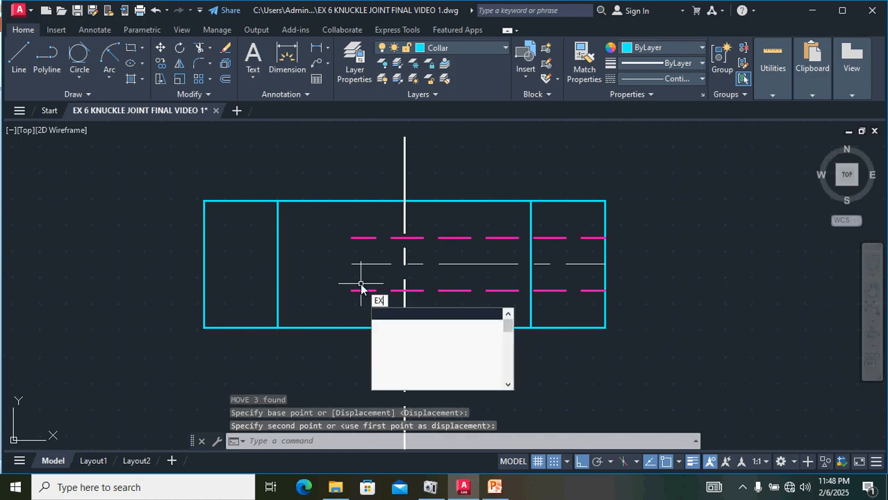
key(Return)
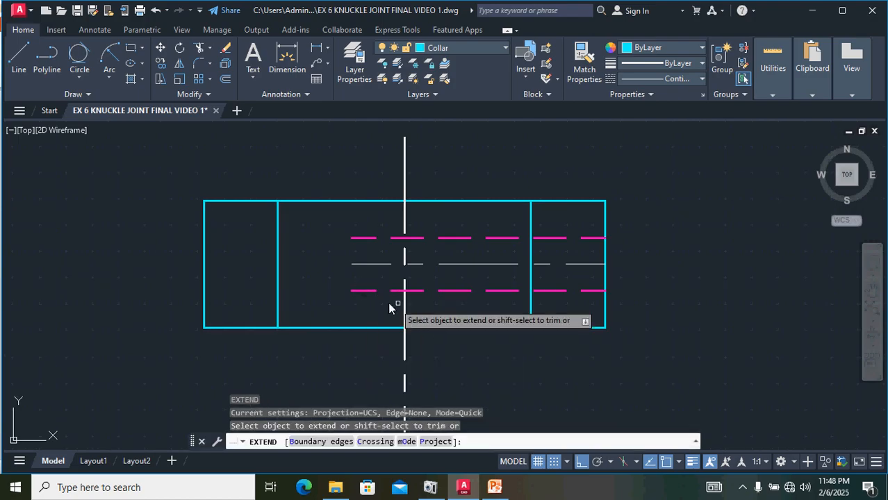
click(384, 302)
click(374, 229)
drag(315, 300, 314, 230)
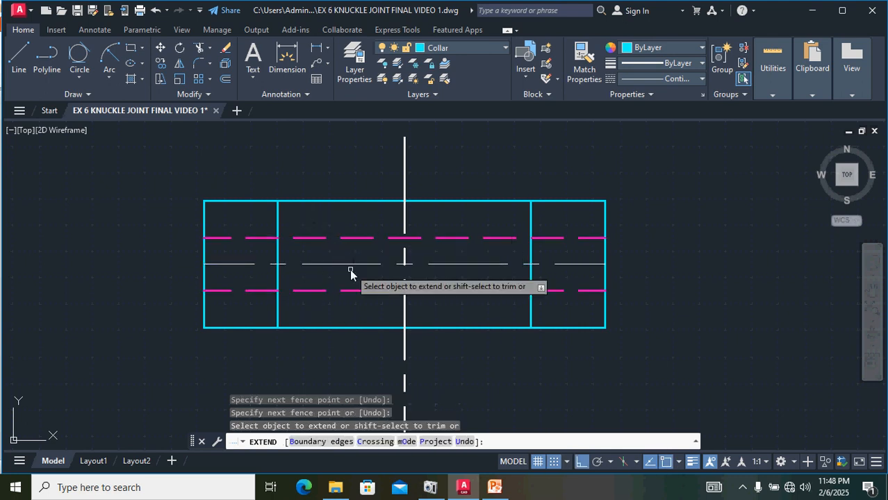
key(Escape)
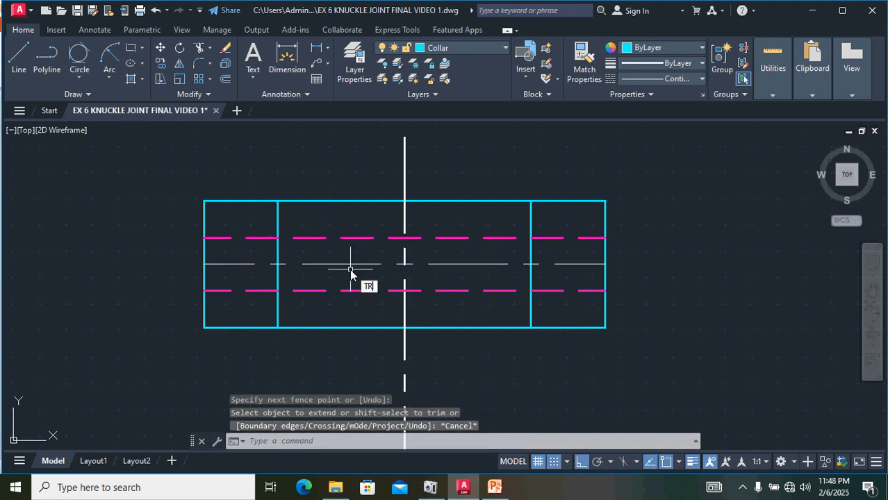
Step: Trim the pin hole lines out of the collar's central bore, keeping them only in the two end walls
text(TR)
key(Return)
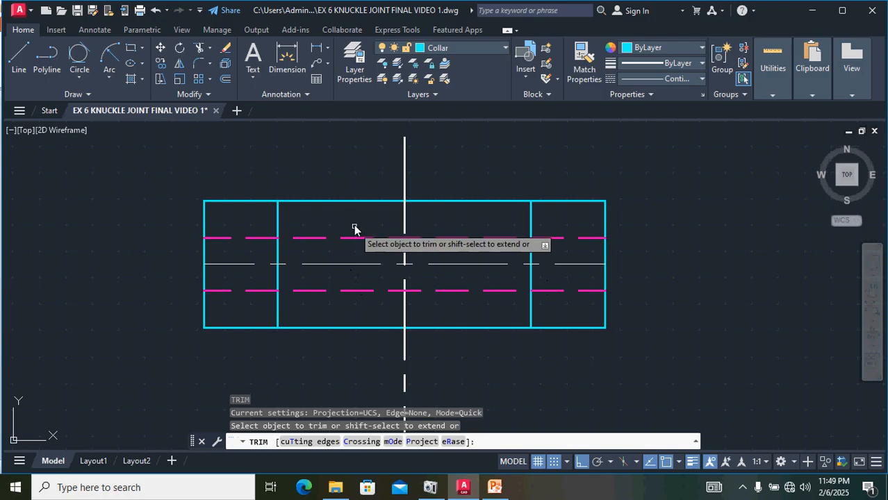
drag(355, 229, 332, 308)
drag(463, 213, 464, 303)
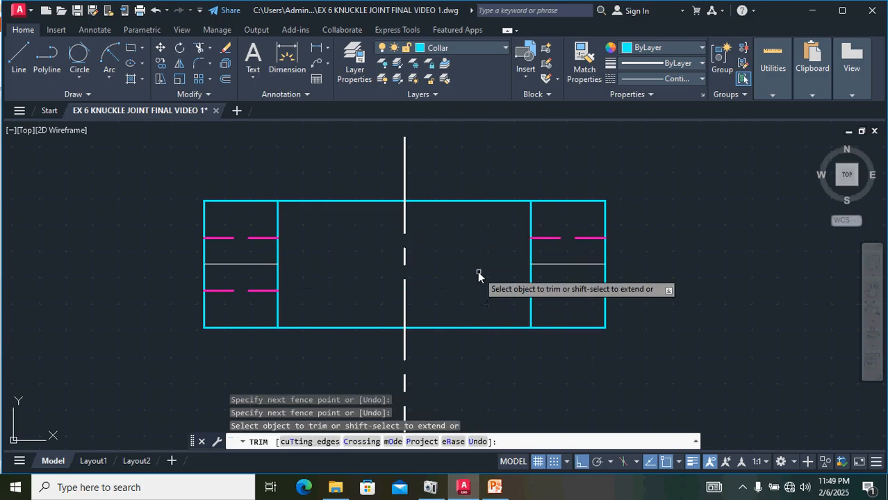
scroll(471, 267, down, 2)
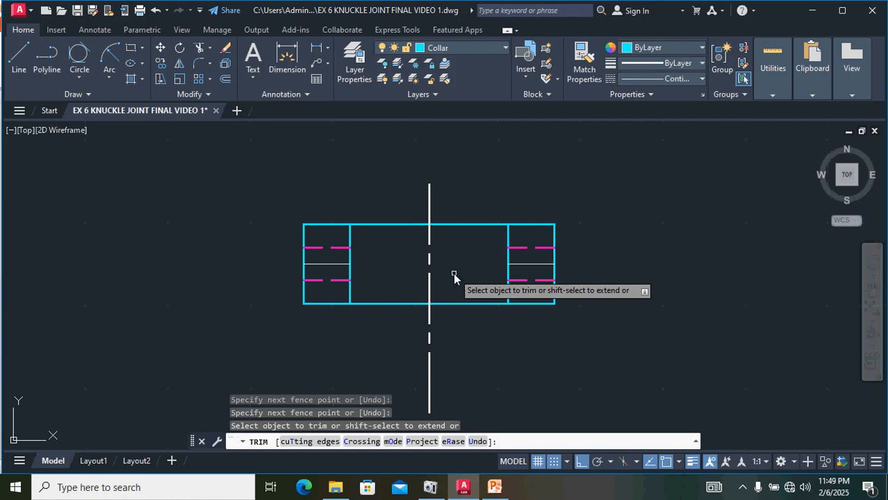
key(Escape)
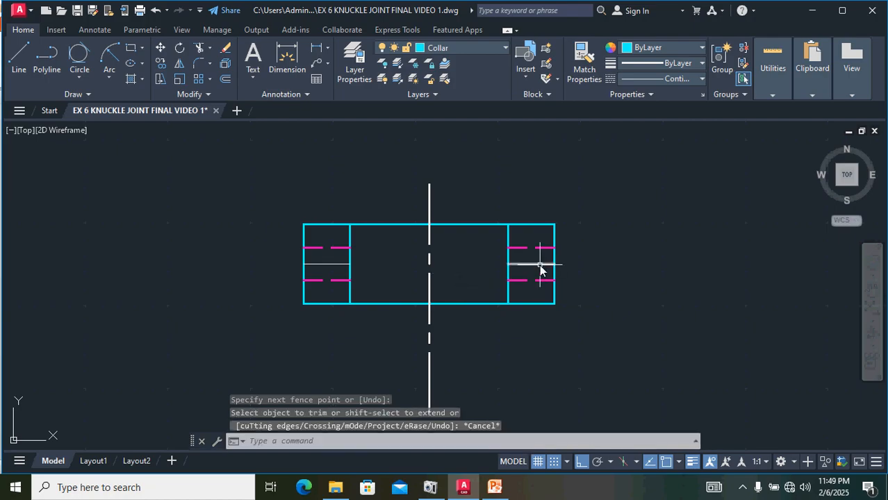
Step: Shorten the collar's vertical centre line by stretching its lower end up
scroll(541, 268, down, 2)
click(473, 346)
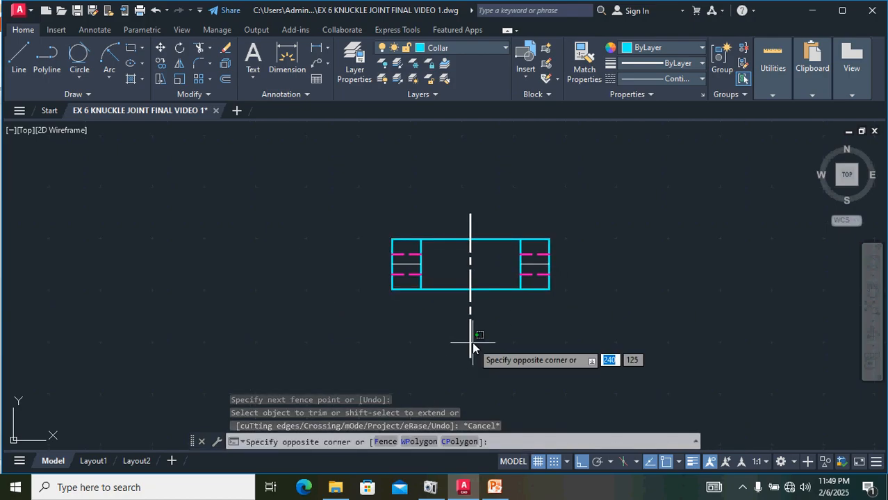
click(470, 342)
click(470, 357)
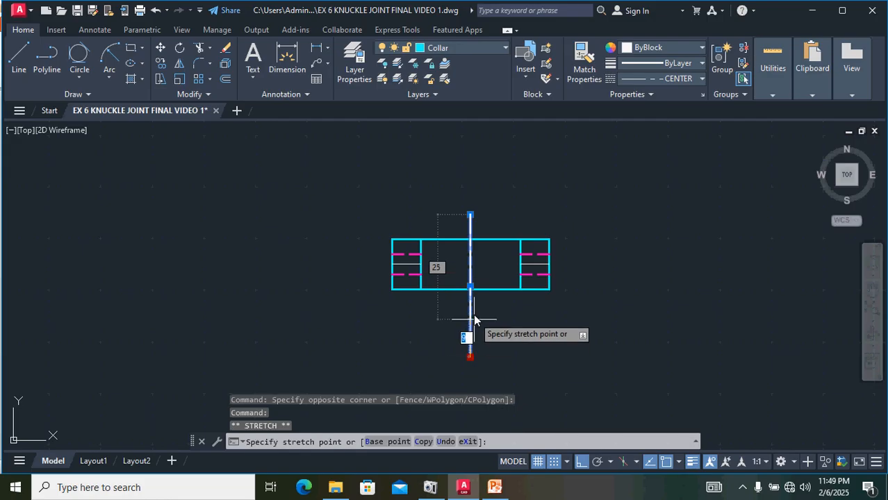
click(470, 304)
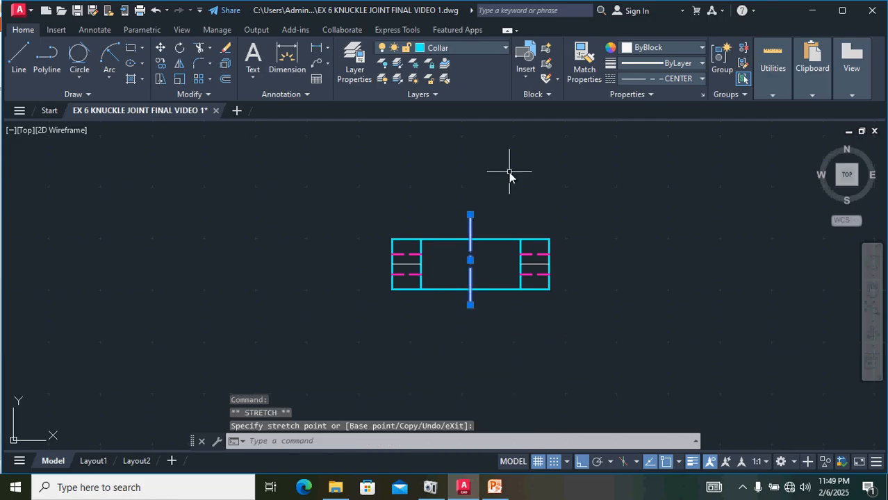
key(Escape)
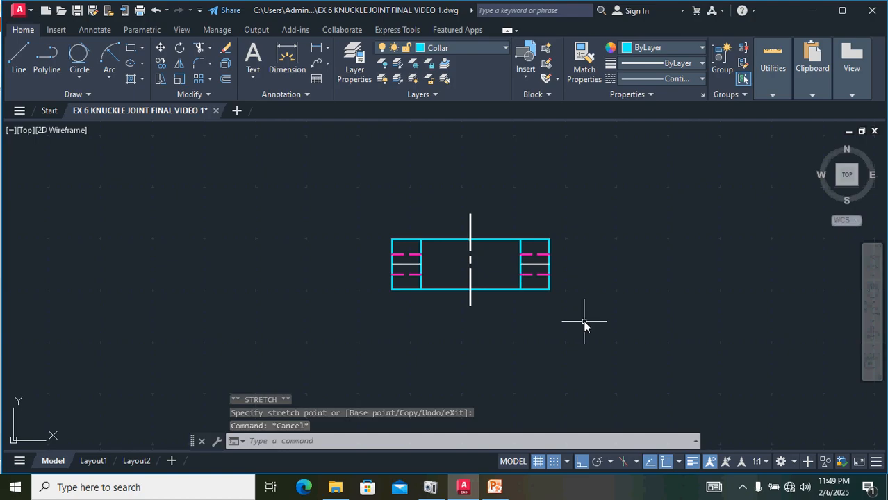
Step: Move the whole collar view into the assembly, aligning its top centre with the fork's lower edge intersection
mouse_move(585, 317)
mouse_down()
mouse_move(317, 252)
mouse_move(317, 318)
mouse_up()
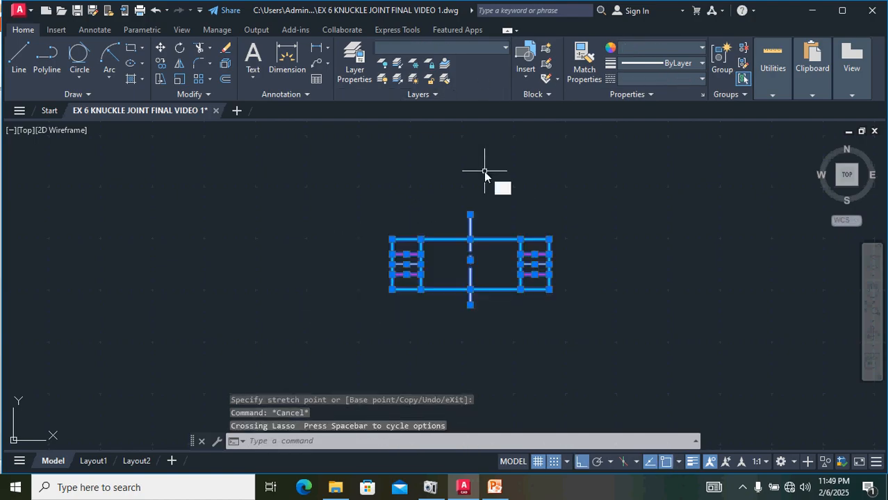
text(m)
key(Return)
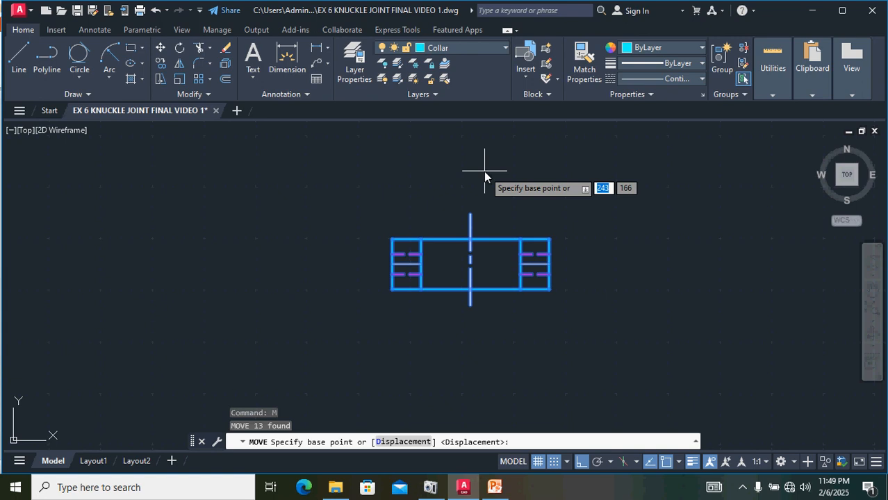
click(471, 239)
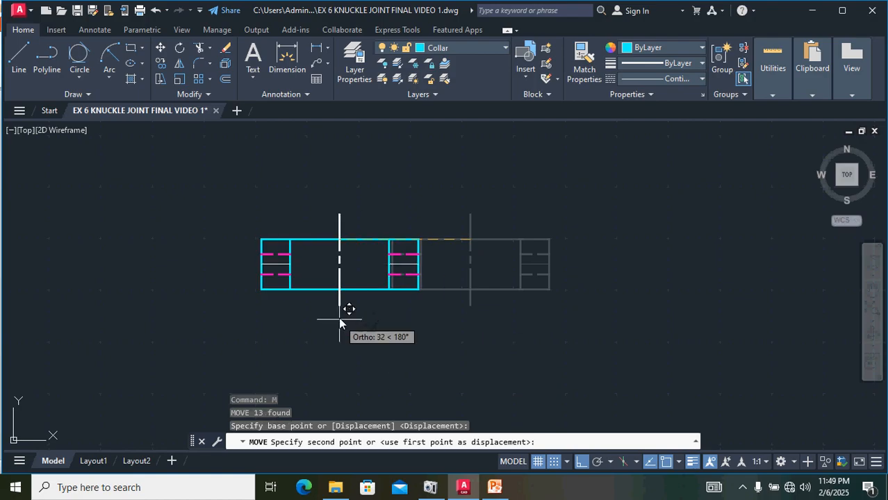
click(581, 461)
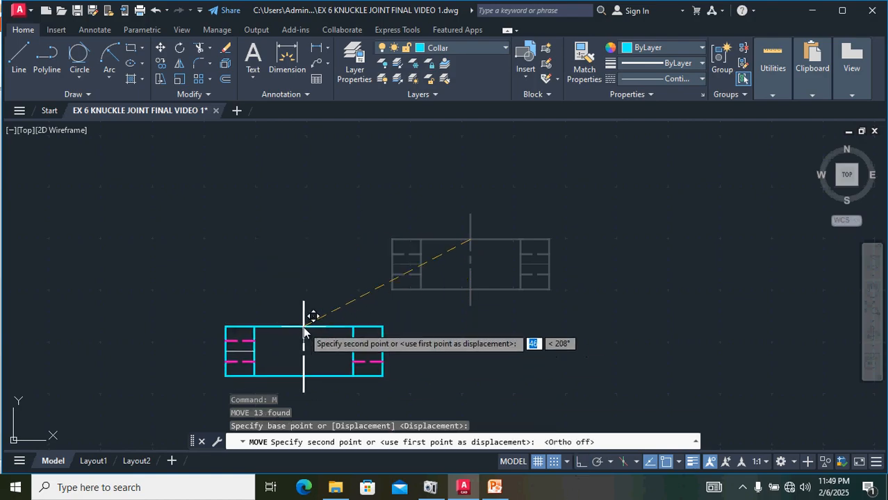
middle_drag(305, 331, 752, 368)
middle_drag(158, 371, 742, 268)
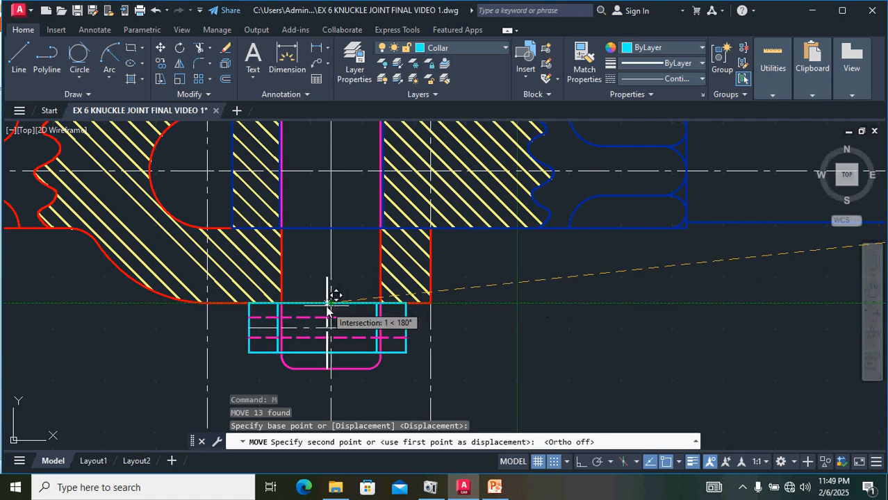
scroll(332, 306, up, 4)
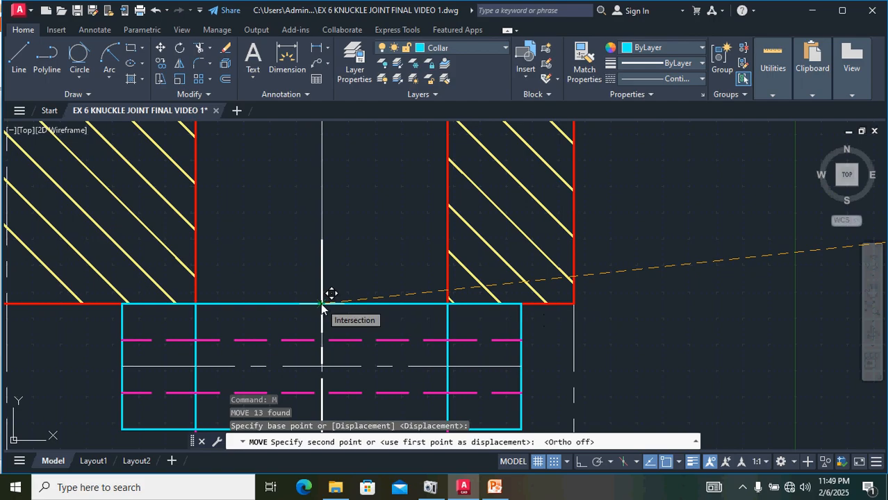
click(320, 303)
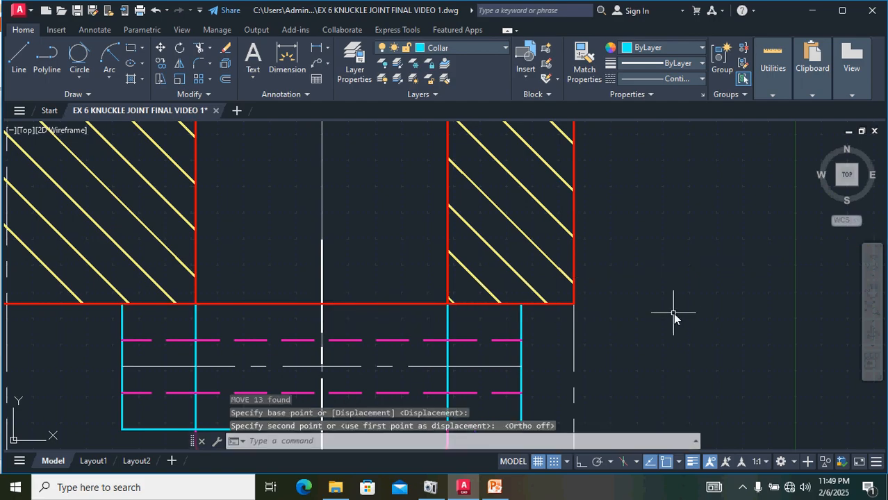
Step: Examine the reference drawing's part views and dimensions
scroll(678, 310, down, 2)
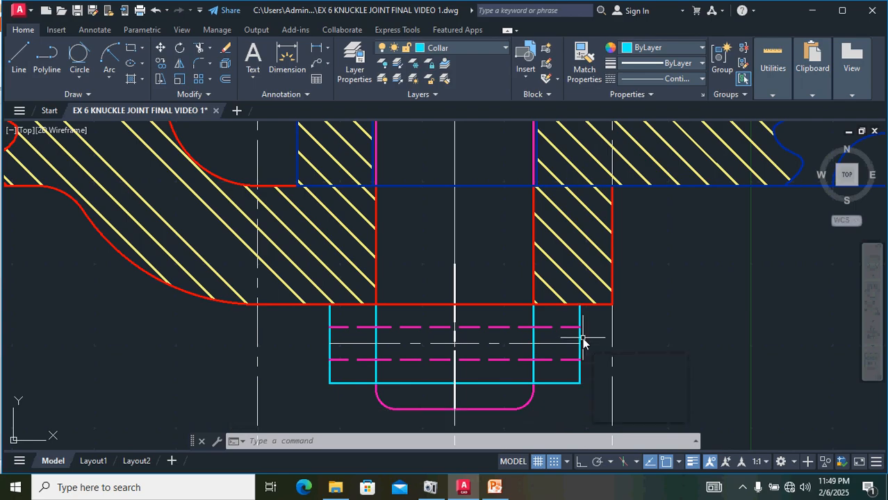
scroll(575, 335, down, 3)
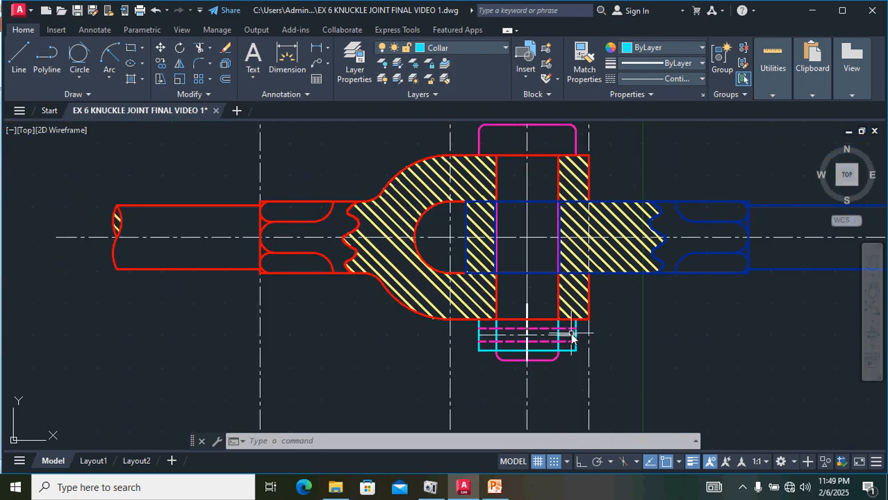
scroll(571, 336, down, 1)
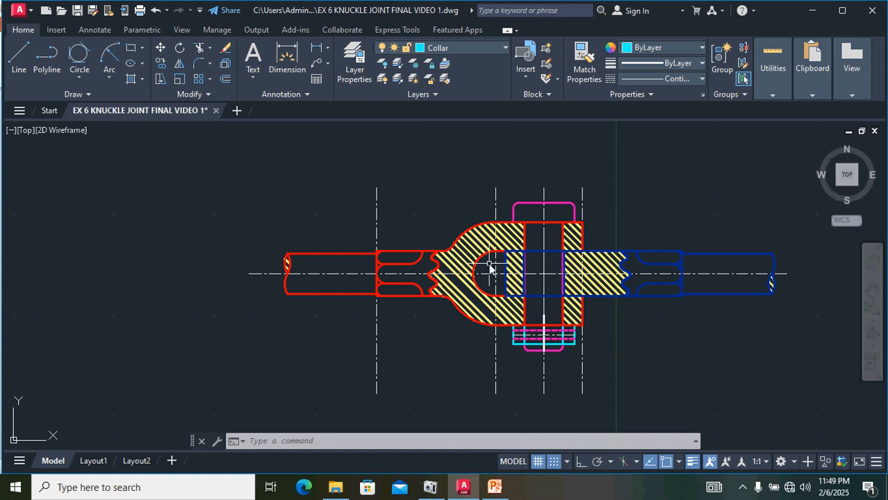
middle_drag(693, 351, 541, 304)
scroll(578, 278, down, 2)
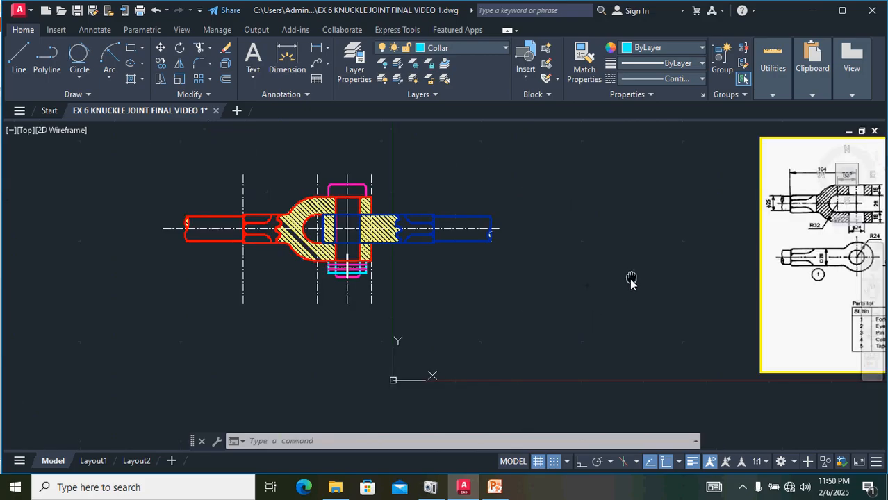
middle_drag(631, 280, 455, 323)
scroll(757, 317, up, 4)
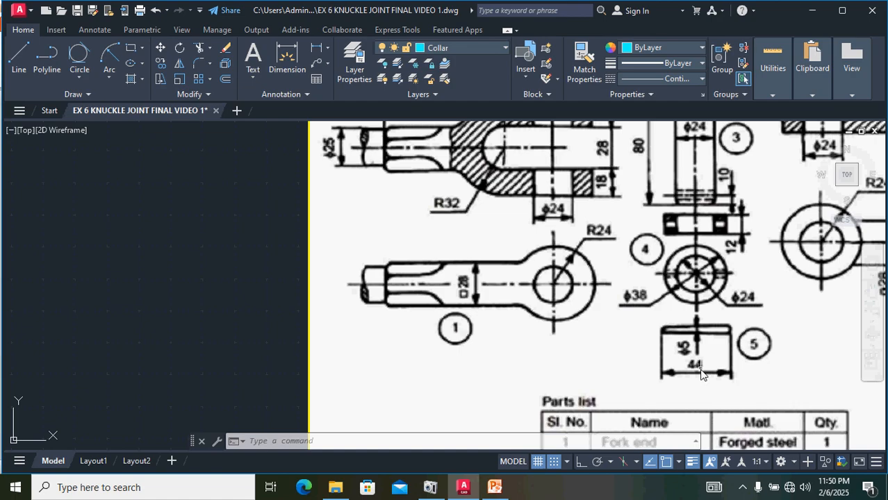
Step: Draw a horizontal centre line about 107 units long on the CENTER LINE layer using the CENTER linetype, with Ortho on
scroll(136, 278, down, 4)
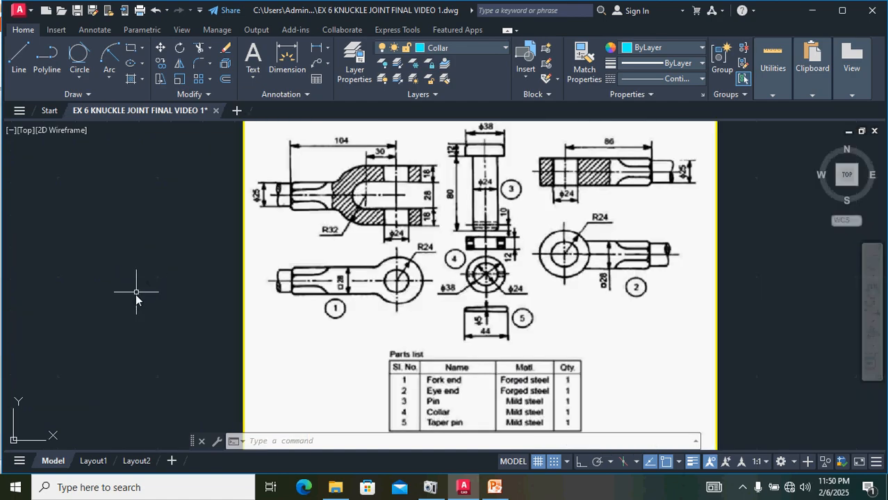
click(442, 50)
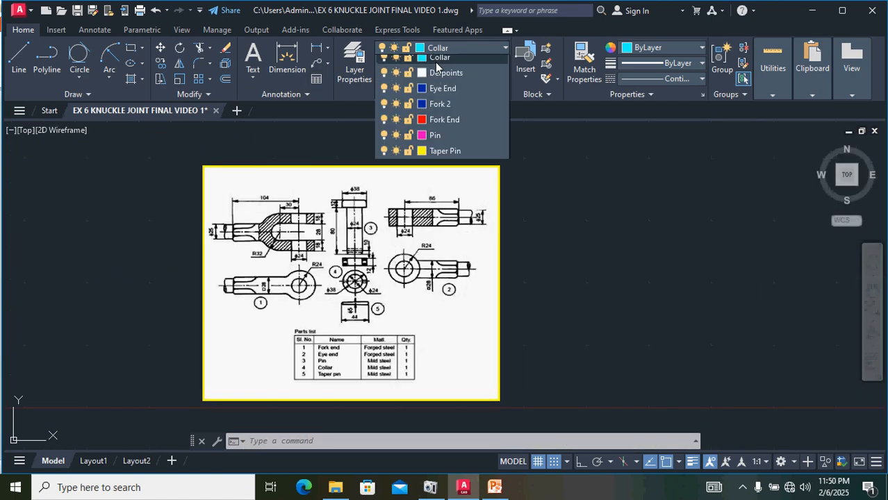
click(434, 205)
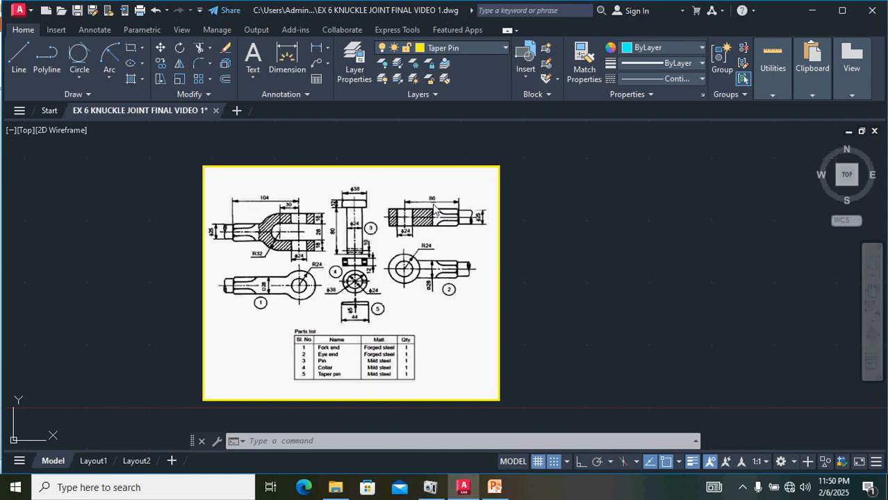
mouse_move(86, 229)
middle_down()
mouse_move(204, 260)
mouse_move(368, 248)
middle_up()
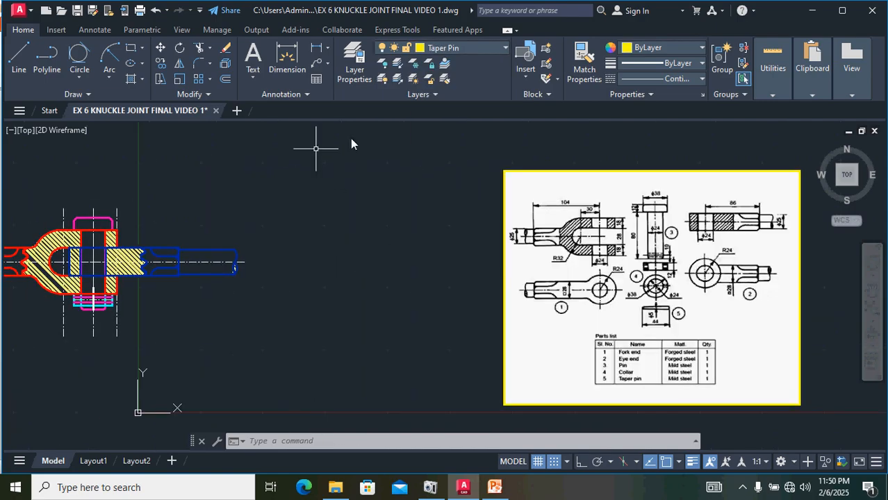
click(479, 50)
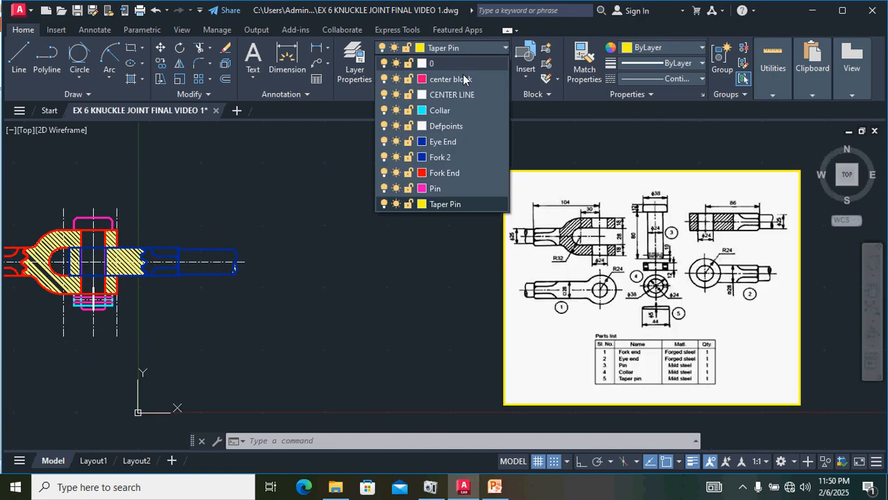
click(448, 96)
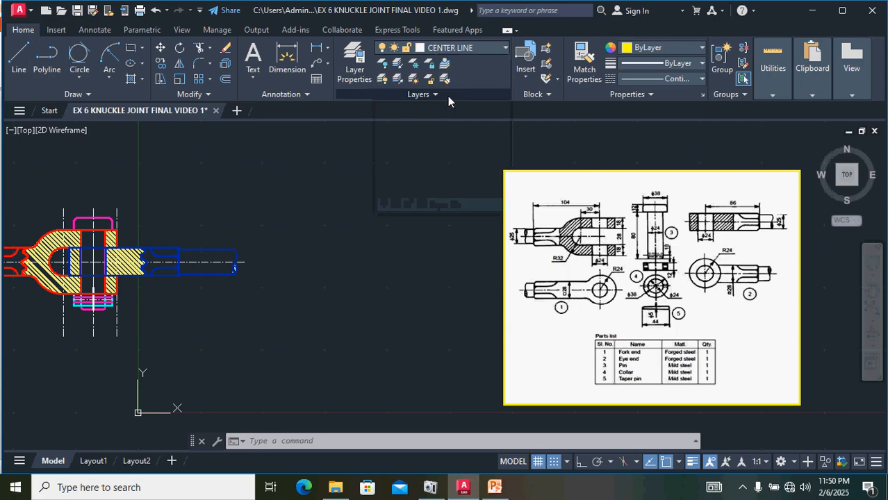
click(654, 82)
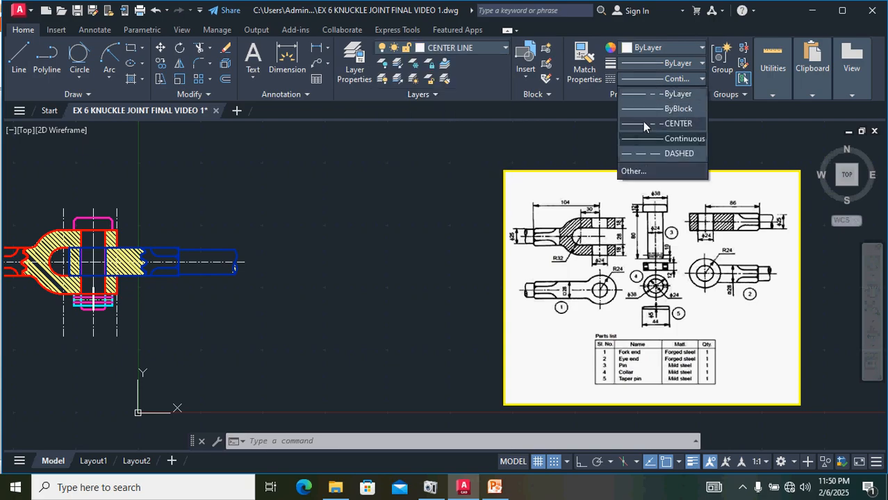
click(643, 121)
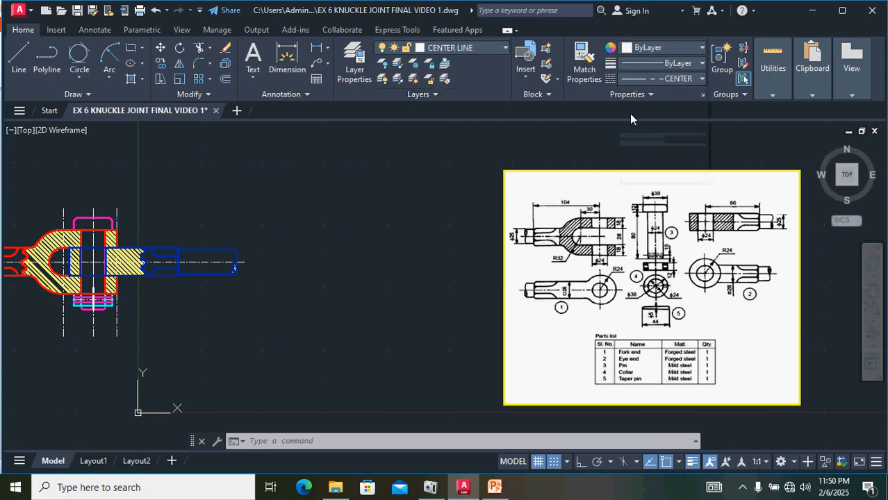
click(20, 58)
scroll(317, 328, up, 4)
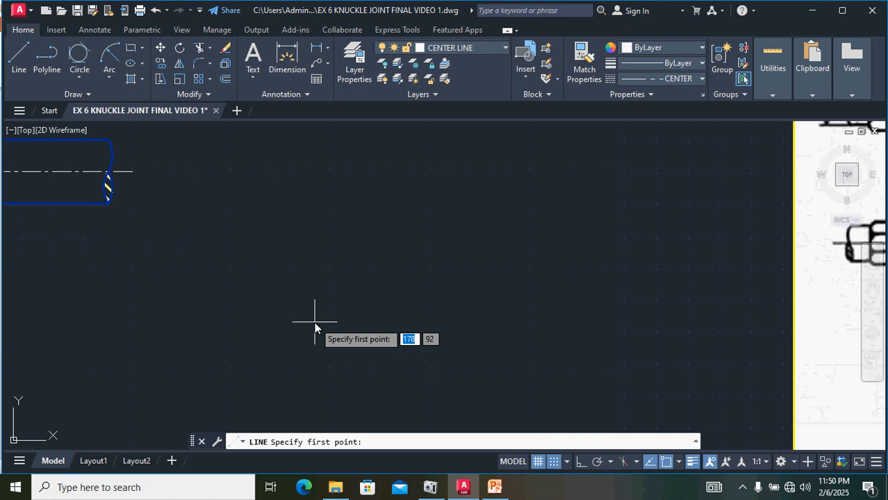
click(271, 301)
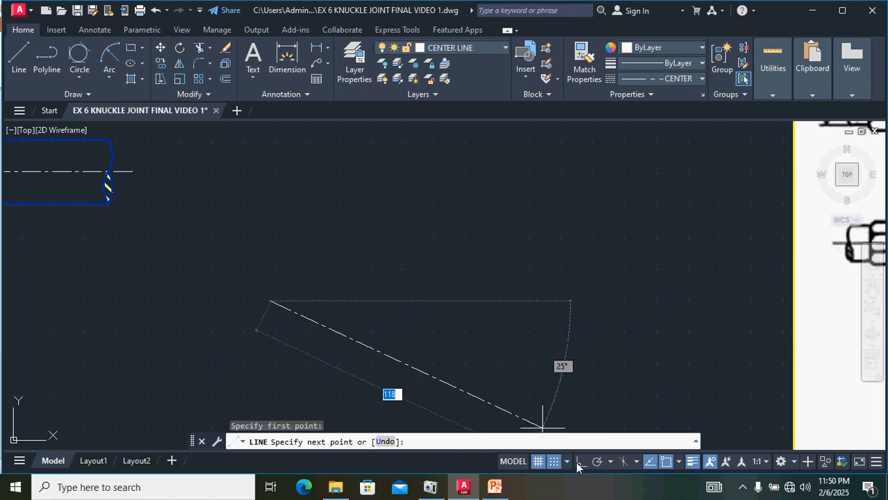
key(F8)
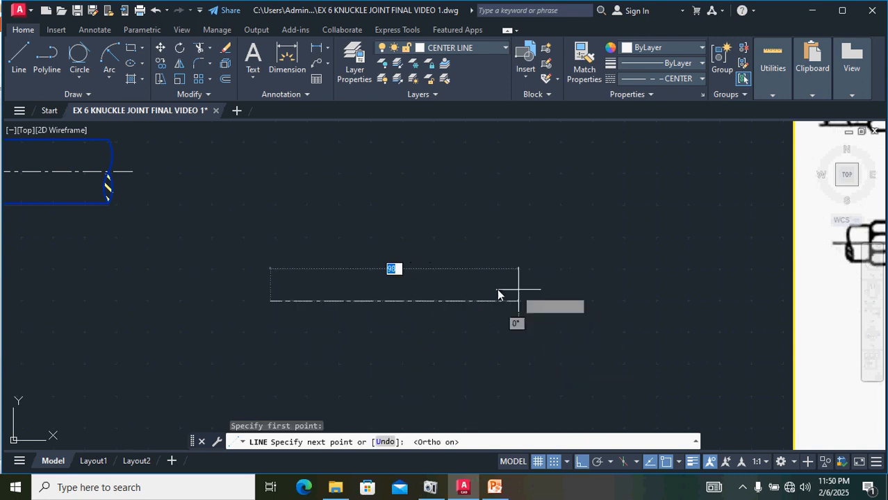
click(544, 299)
key(Return)
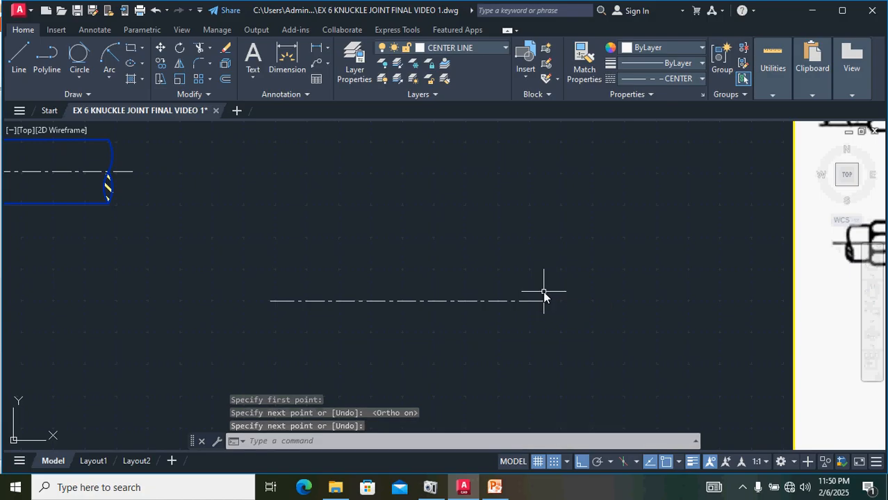
Step: Switch to the Taper Pin layer with Continuous linetype and draw a 2.5 vertical line up from the centre line
click(451, 48)
click(433, 205)
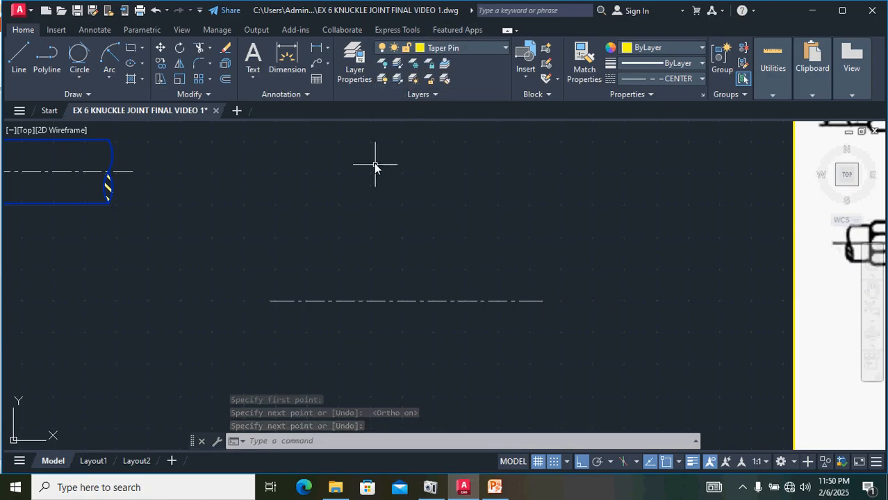
click(678, 79)
click(680, 139)
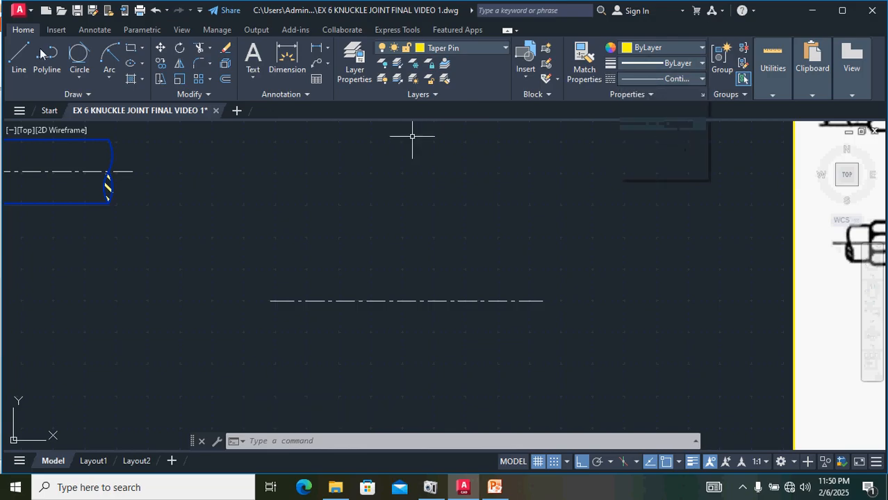
click(19, 58)
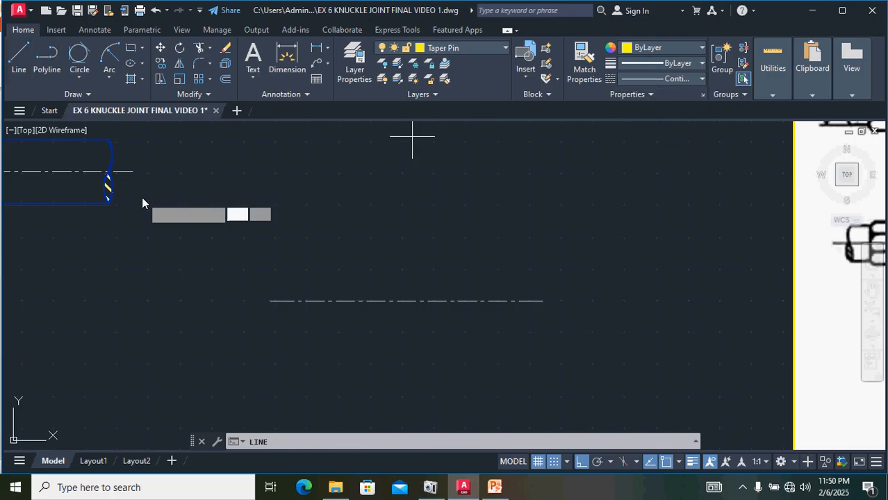
click(313, 301)
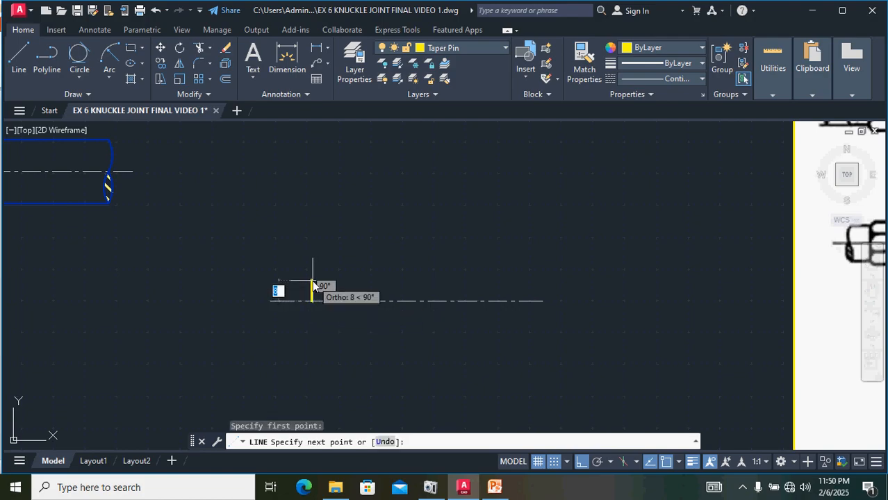
text(2.5)
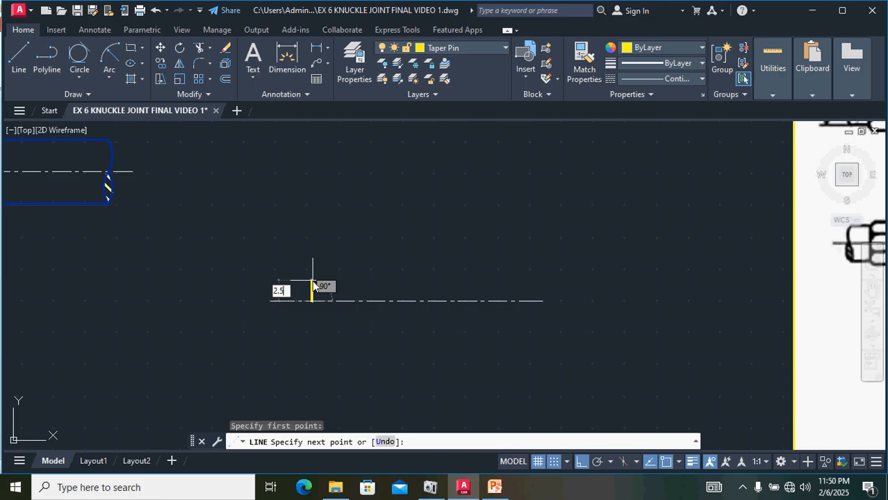
key(Return)
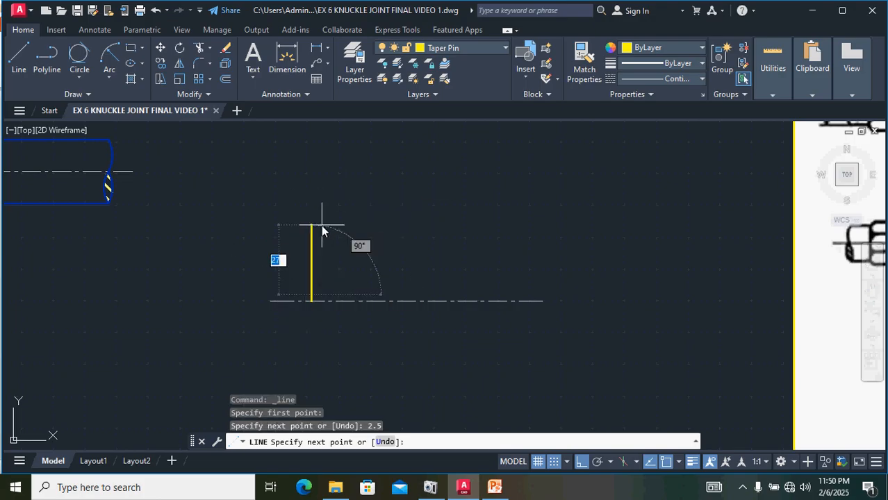
key(Return)
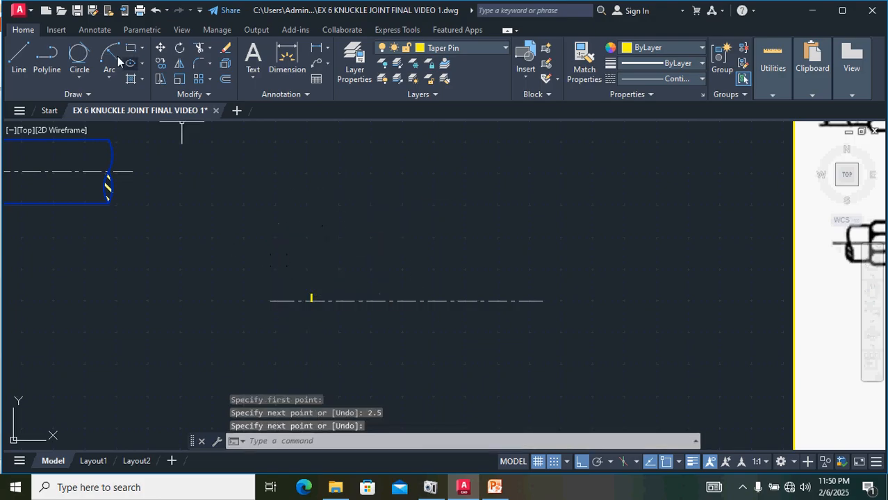
Step: Draw the taper pin outline from the short line's base: 44 along the centre line, 3 up, then back to the short line's top
click(20, 57)
scroll(299, 299, up, 5)
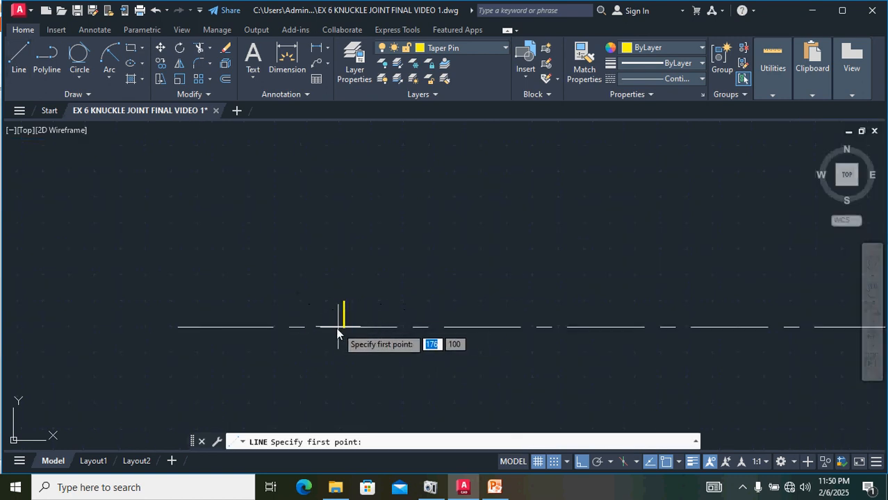
click(344, 327)
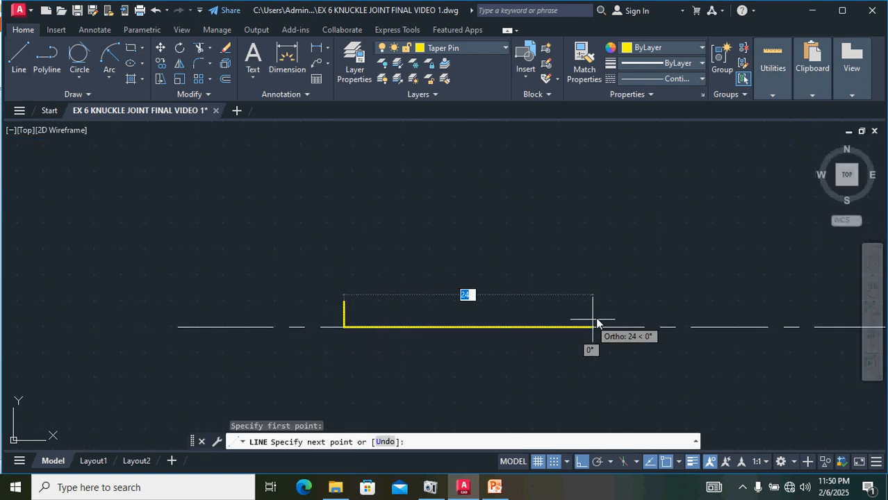
scroll(595, 322, down, 2)
middle_drag(596, 322, 440, 330)
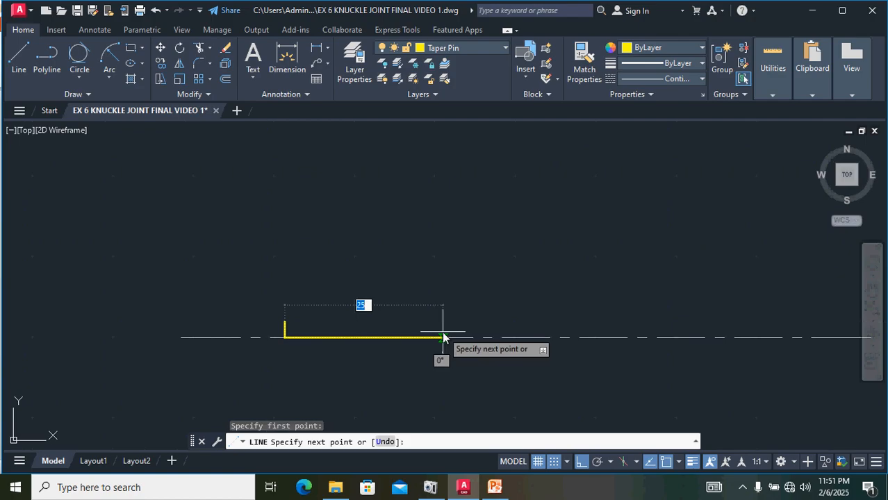
scroll(442, 331, down, 8)
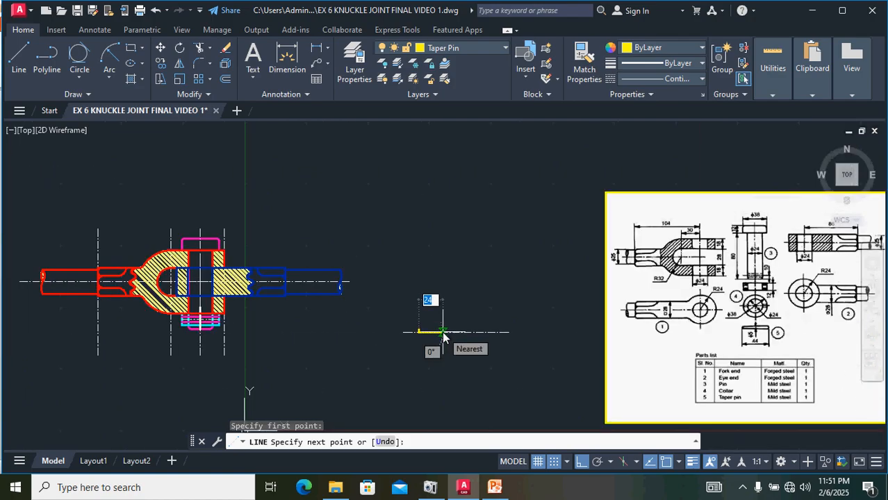
scroll(442, 331, up, 6)
scroll(444, 337, up, 4)
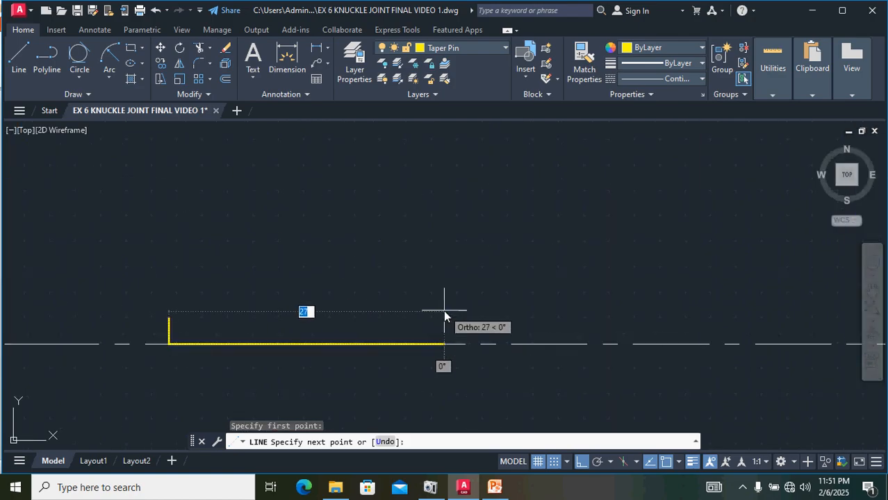
text(44)
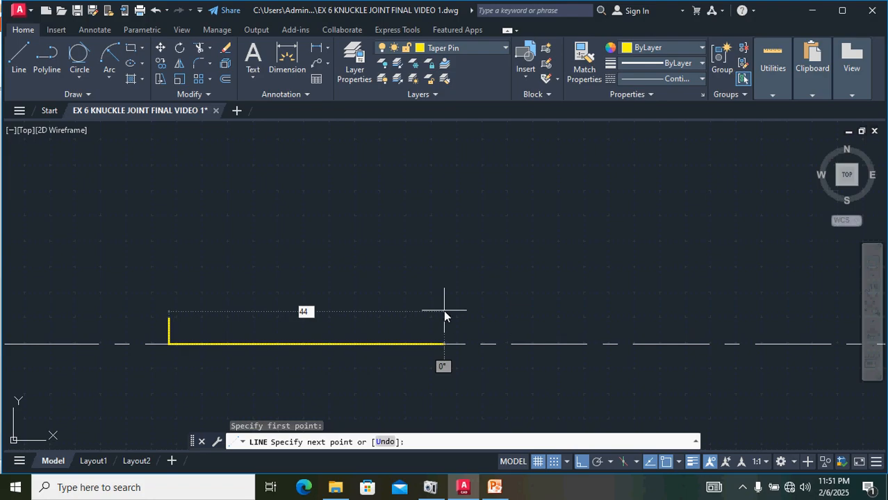
key(Return)
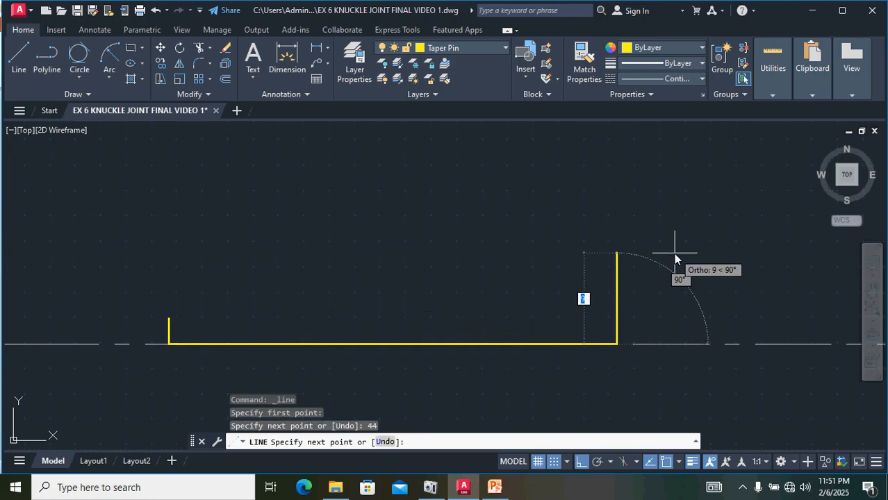
text(3)
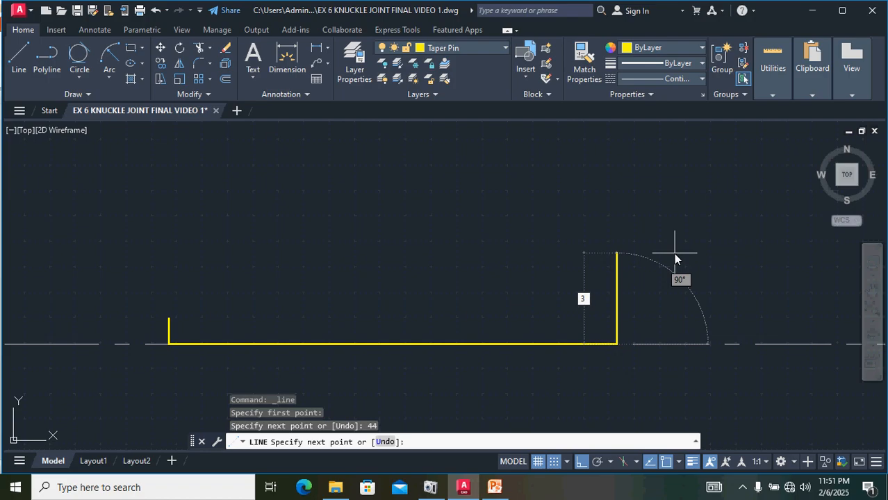
key(Return)
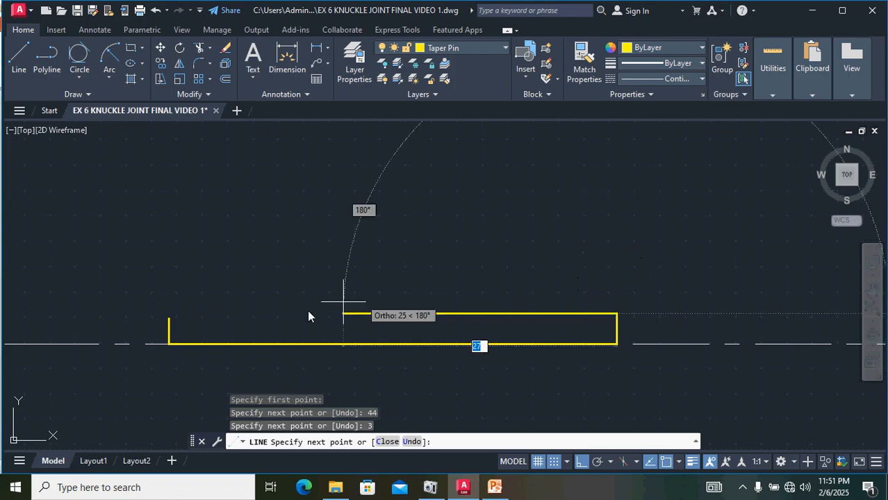
scroll(167, 321, up, 5)
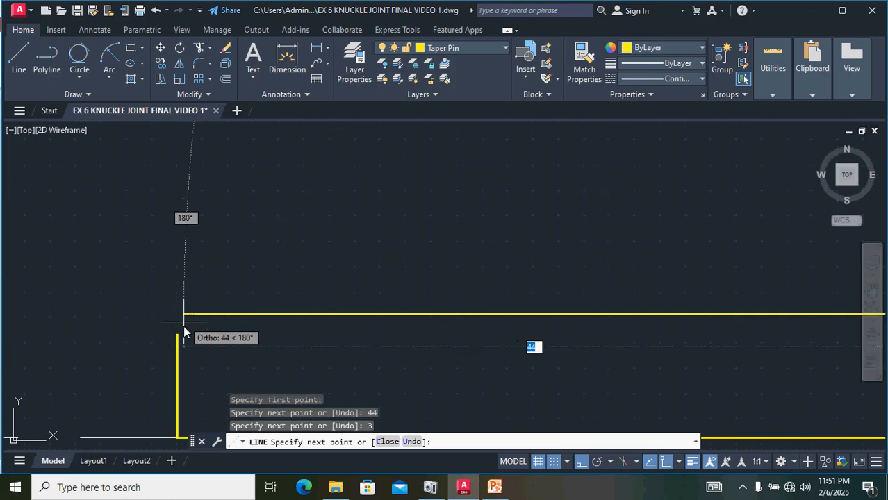
click(176, 337)
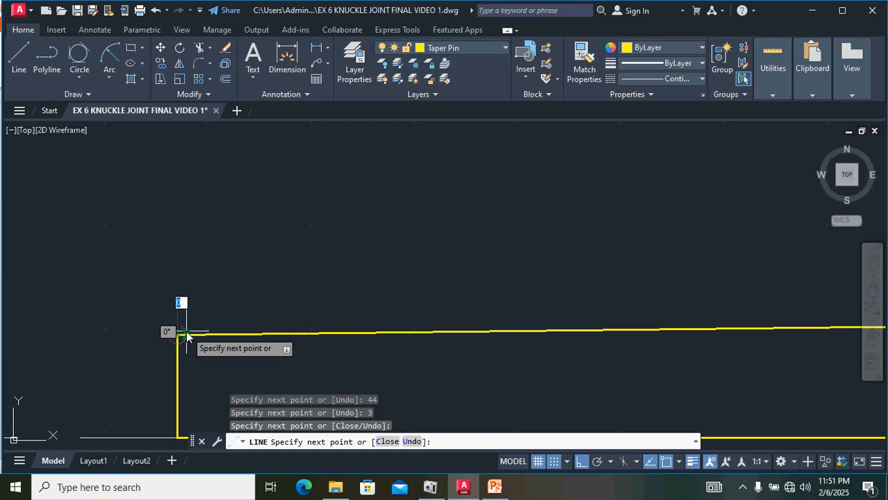
key(Return)
Step: Delete the taper pin's bottom edge lying on the centre line
scroll(44, 319, down, 5)
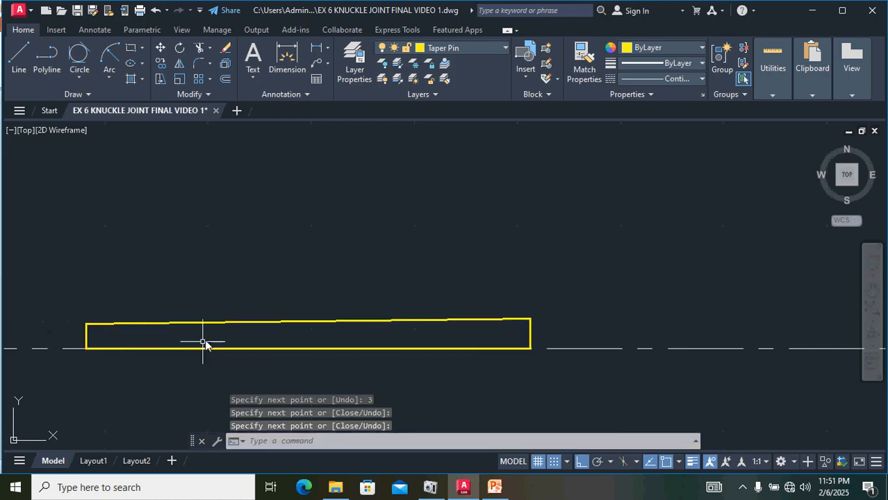
click(207, 348)
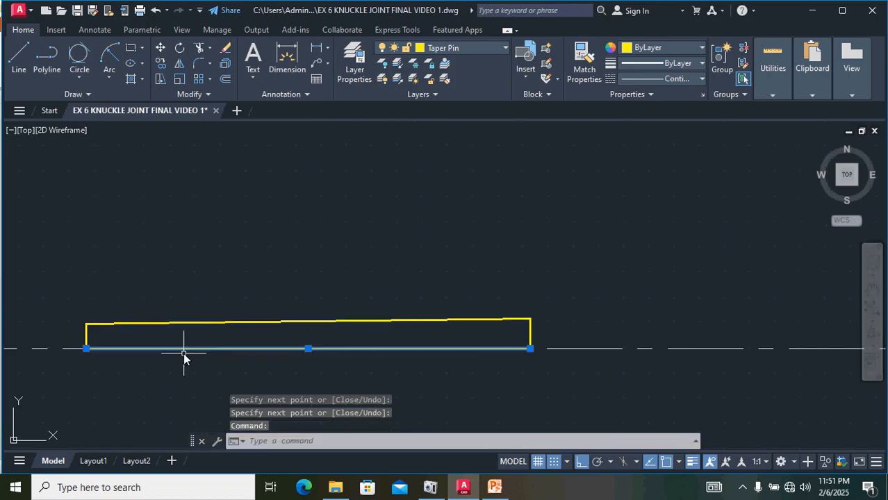
key(Delete)
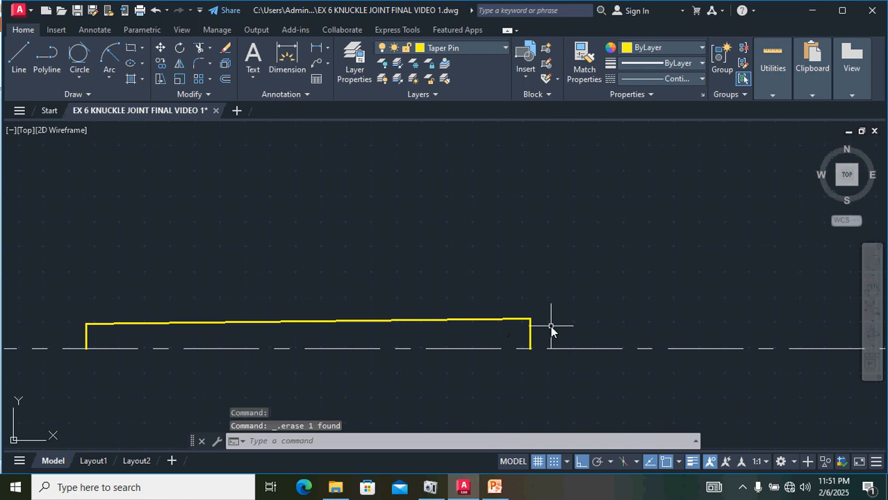
Step: Mirror the taper pin outline about the centre line, keeping the original lines
mouse_move(550, 326)
mouse_down()
mouse_move(456, 302)
mouse_move(429, 316)
mouse_up()
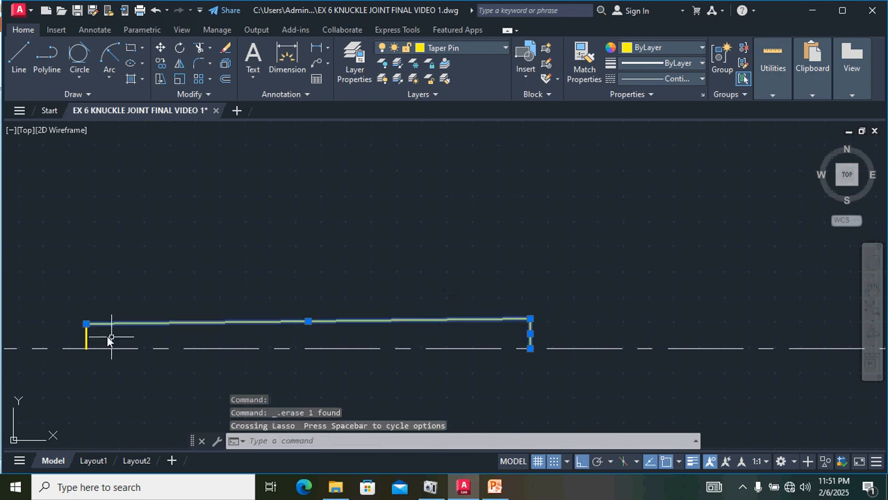
click(87, 335)
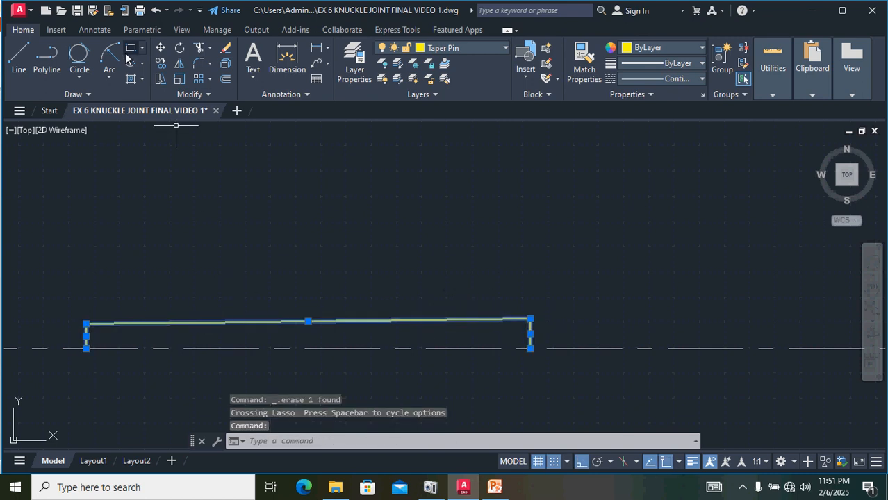
click(180, 64)
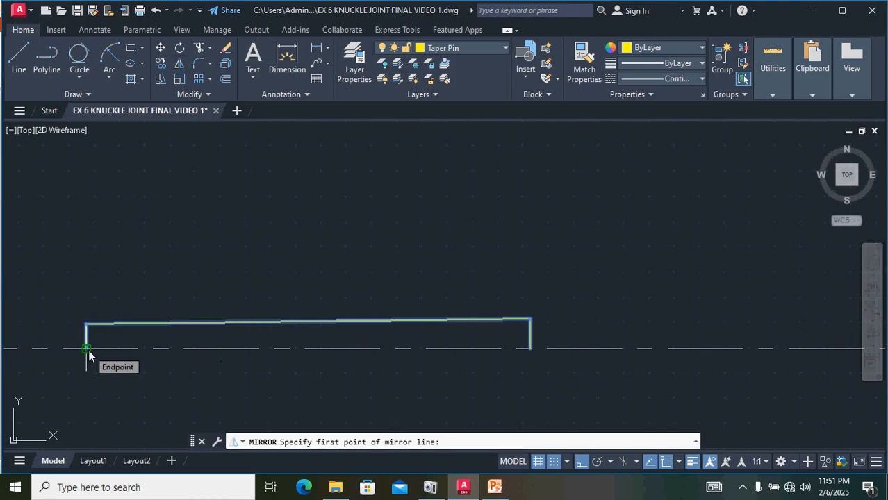
click(86, 349)
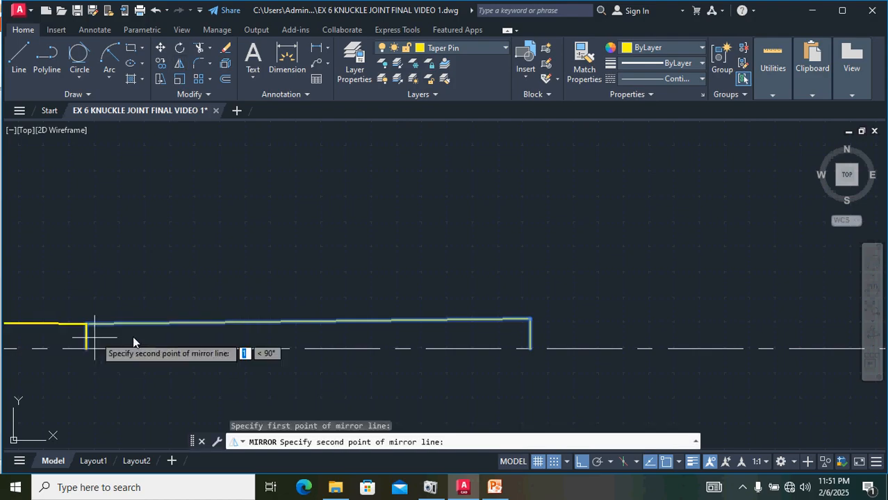
click(530, 349)
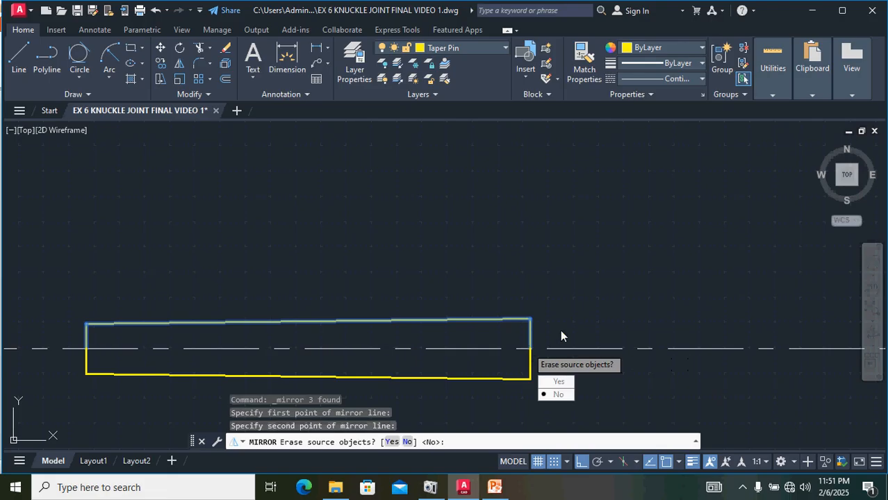
key(Return)
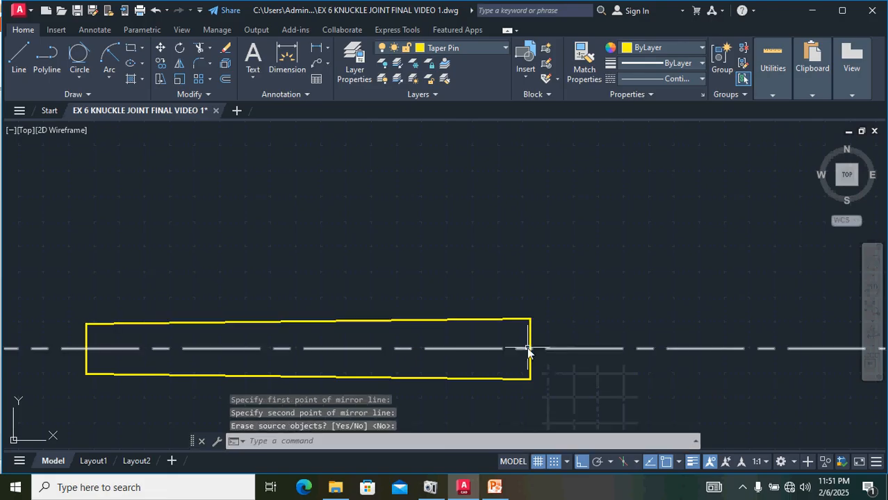
Step: Draw a circle centred on the pin's left end where it meets the centre line, spanning the end's height
middle_drag(234, 288, 400, 283)
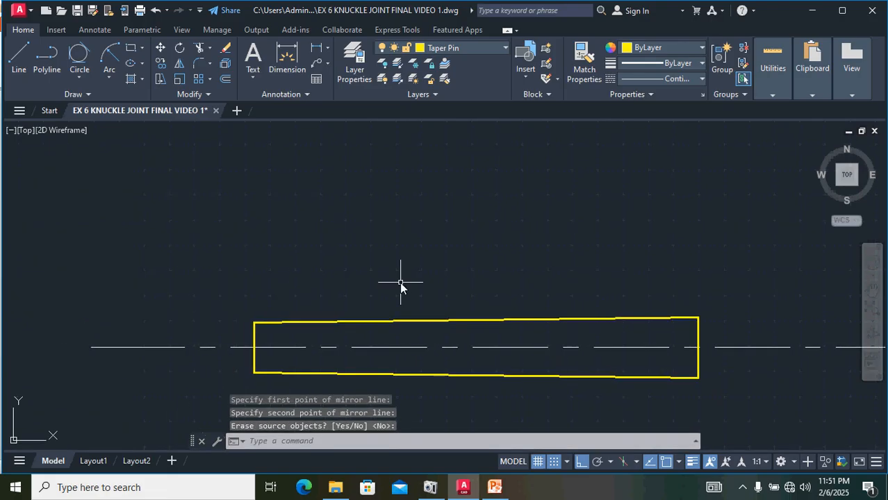
click(80, 81)
click(107, 102)
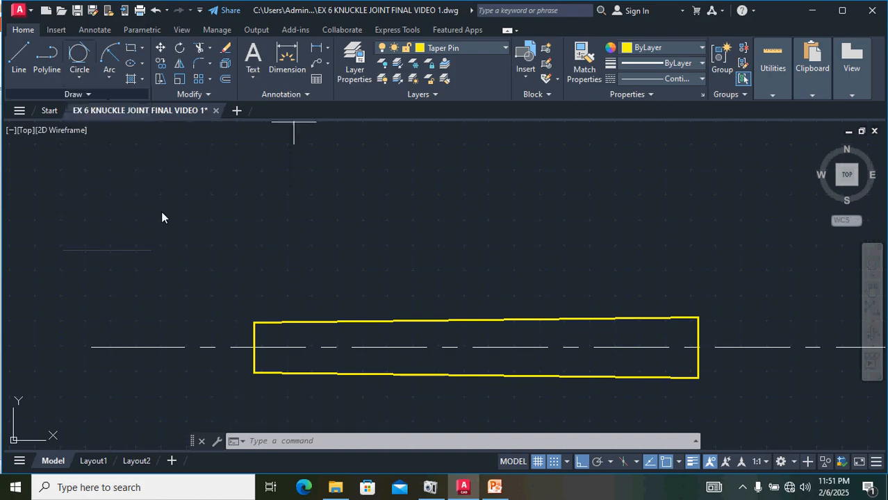
click(254, 346)
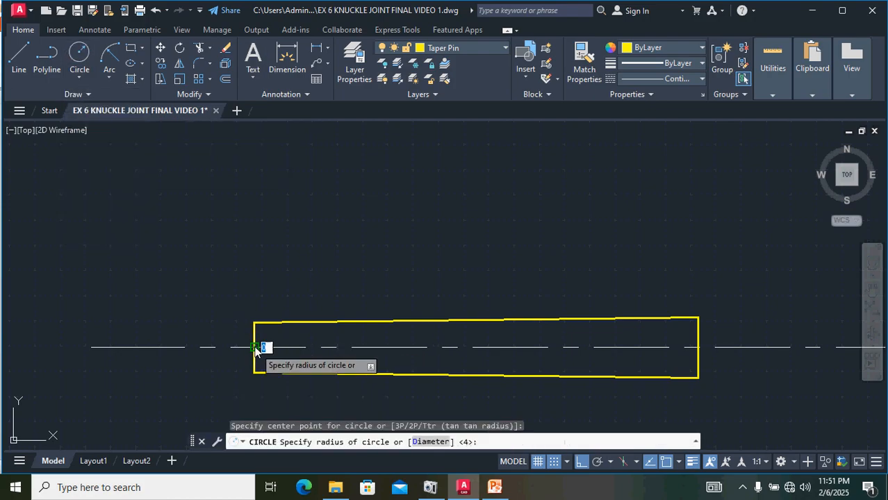
key(Return)
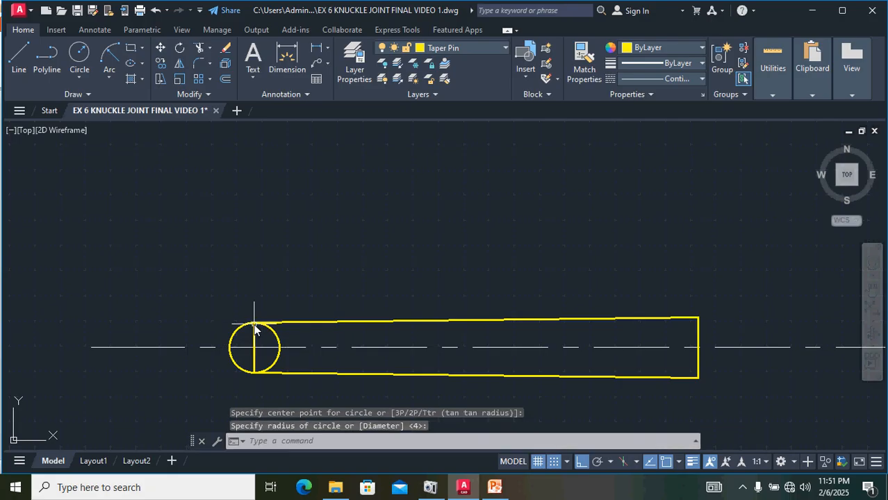
Step: Draw a circle centred on the pin's right end, passing through that end's top corner
key(Return)
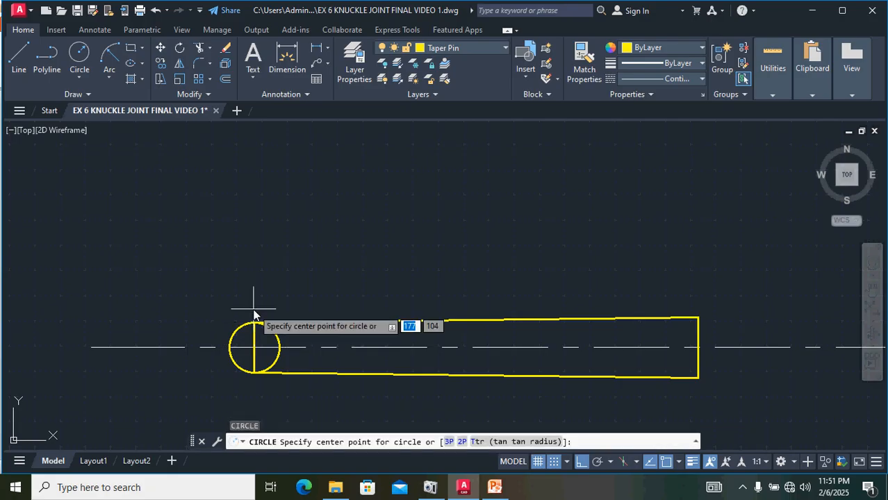
key(Return)
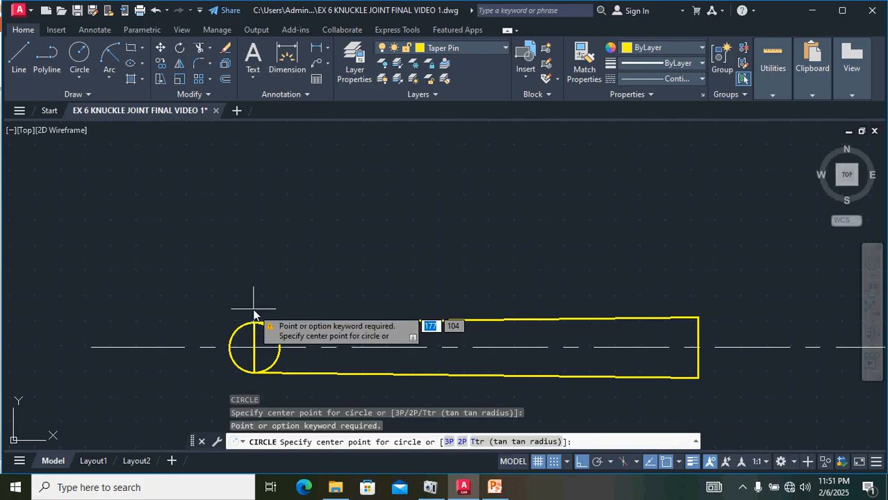
click(698, 347)
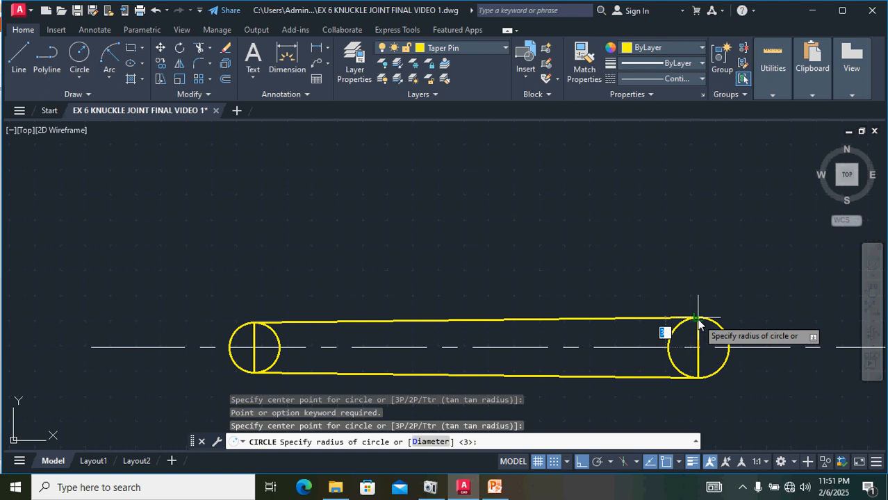
click(698, 324)
key(Return)
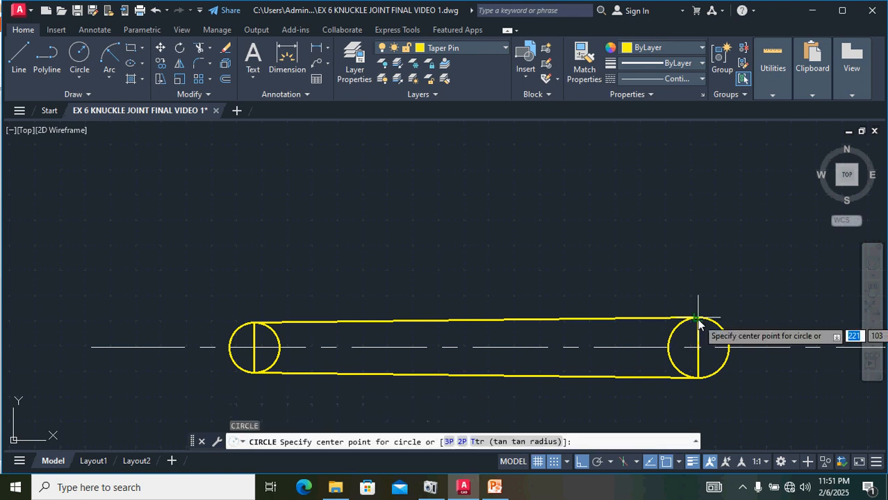
text(TR)
key(Return)
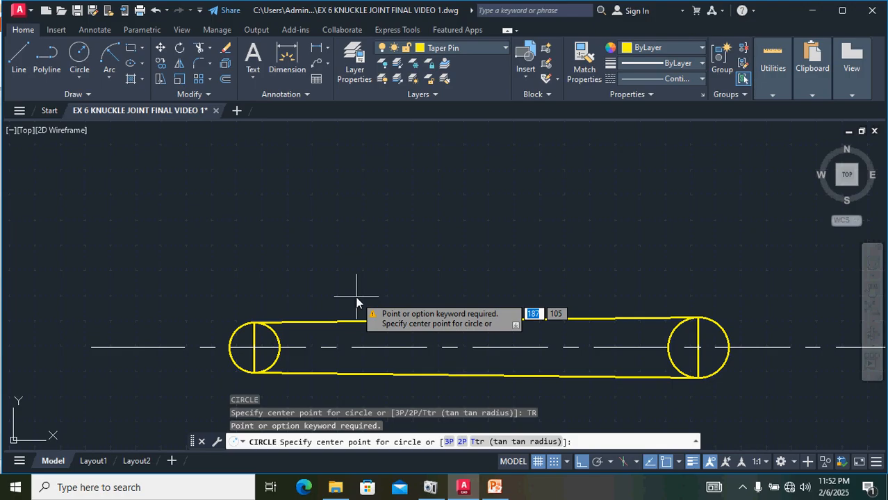
key(Escape)
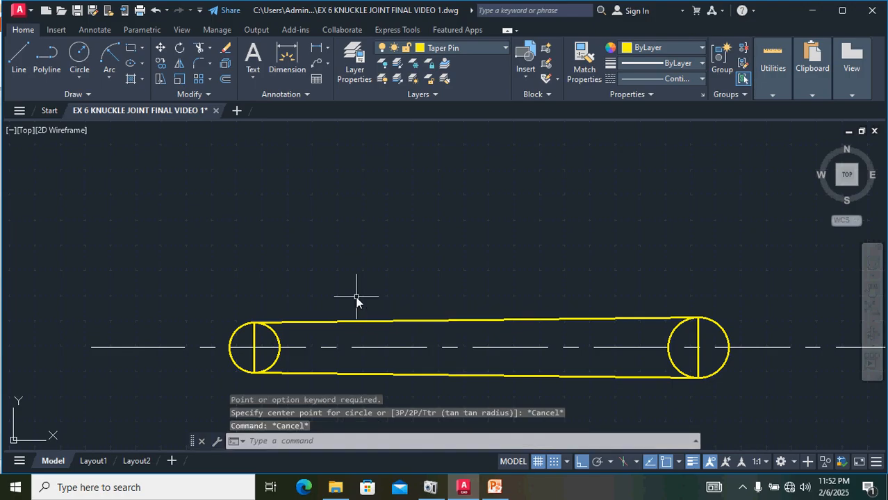
Step: Trim the inner arcs of both end circles inside the pin, leaving rounded ends
text(TR)
key(Return)
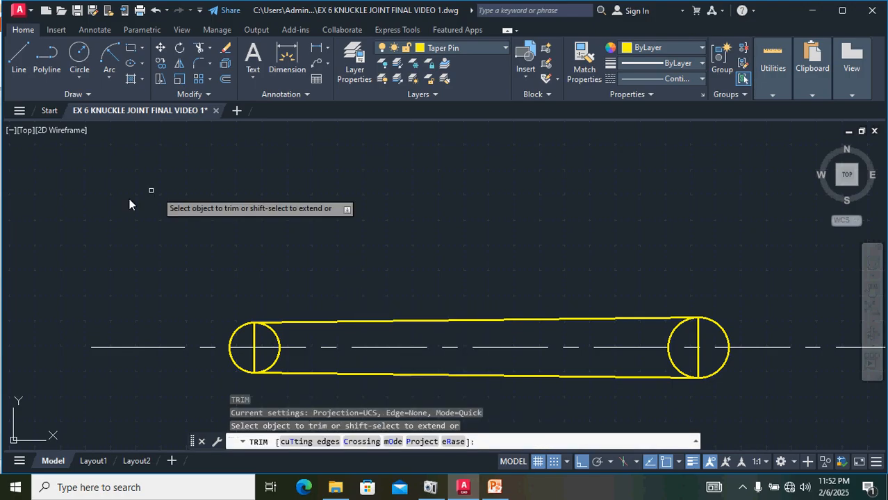
click(270, 330)
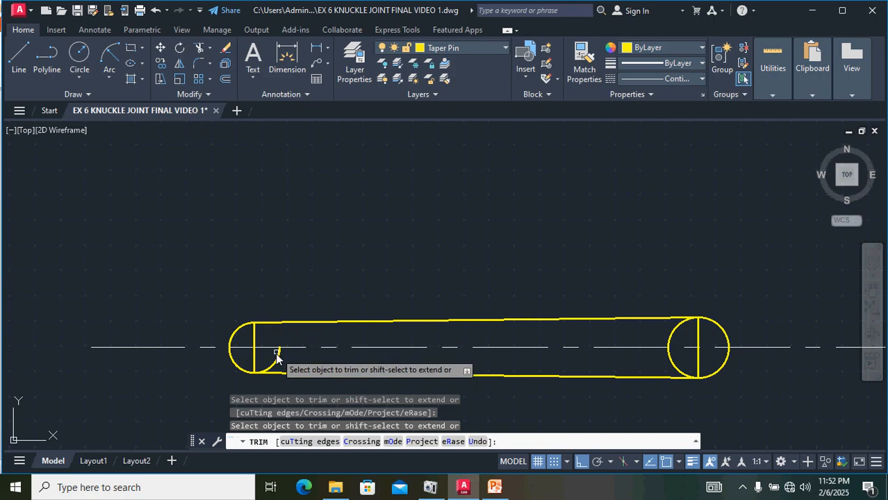
click(277, 355)
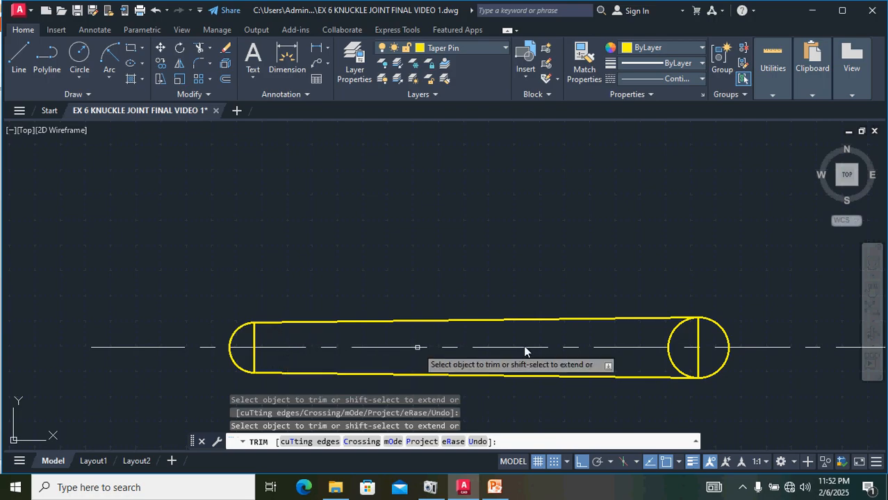
click(668, 337)
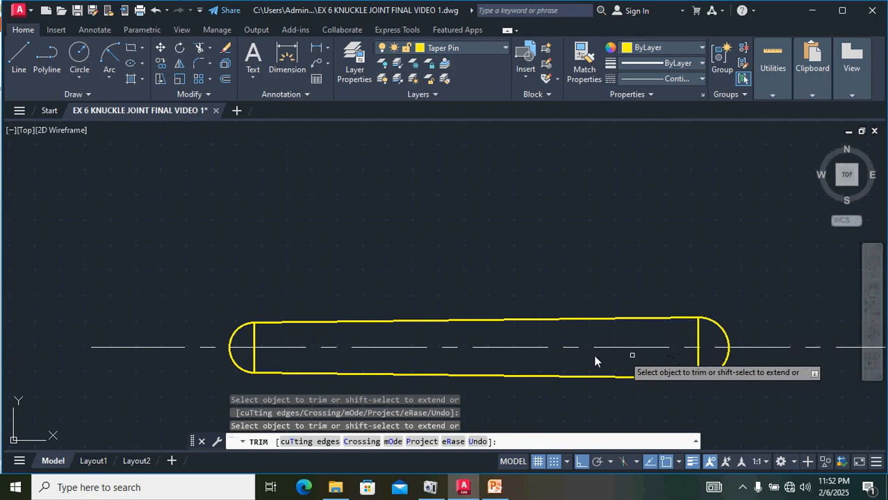
key(Escape)
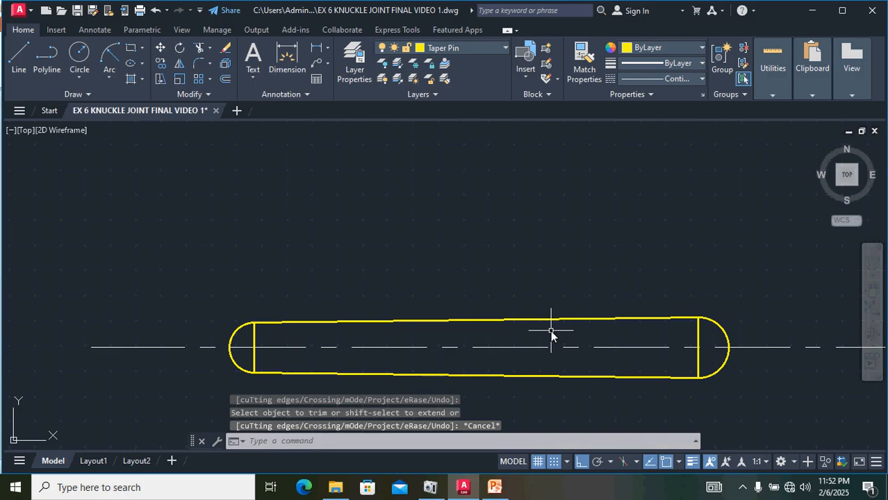
Step: Shorten the centre line so both ends stop at the pin's vertical end lines
click(153, 347)
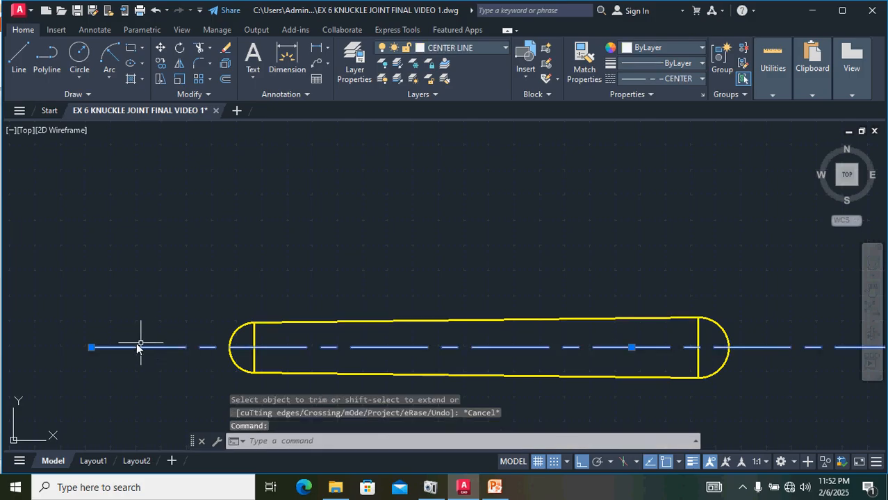
click(91, 347)
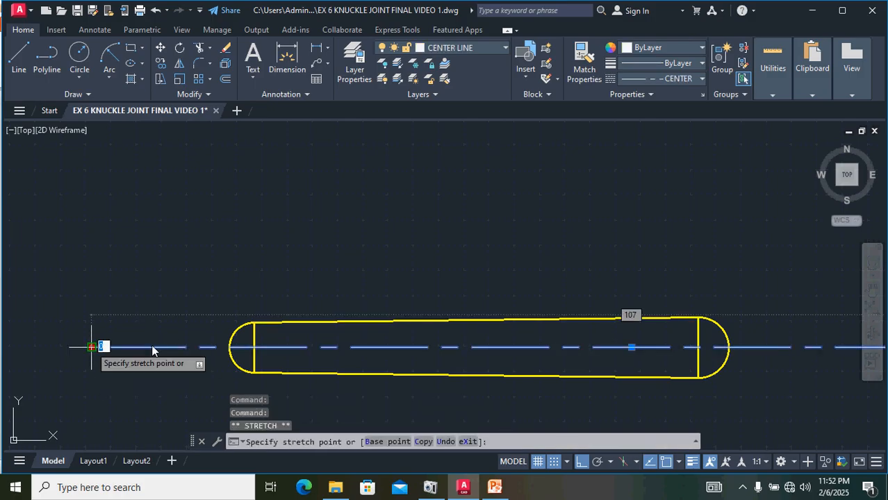
click(251, 347)
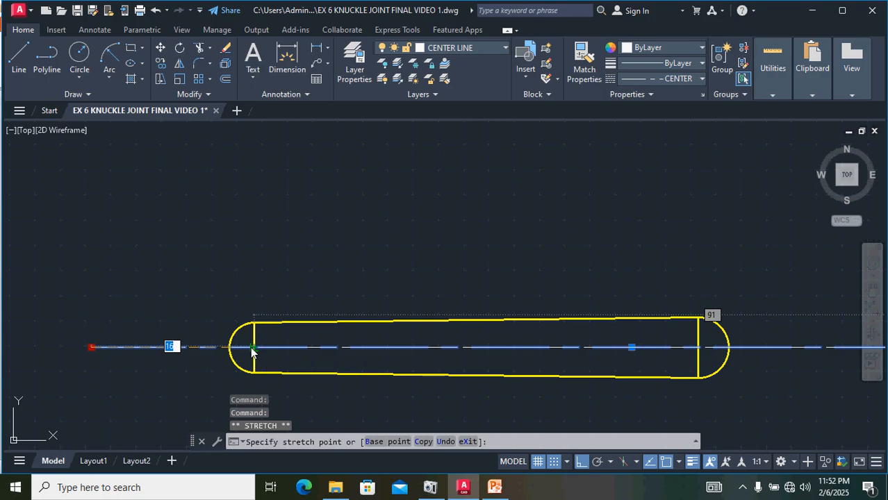
scroll(413, 375, down, 4)
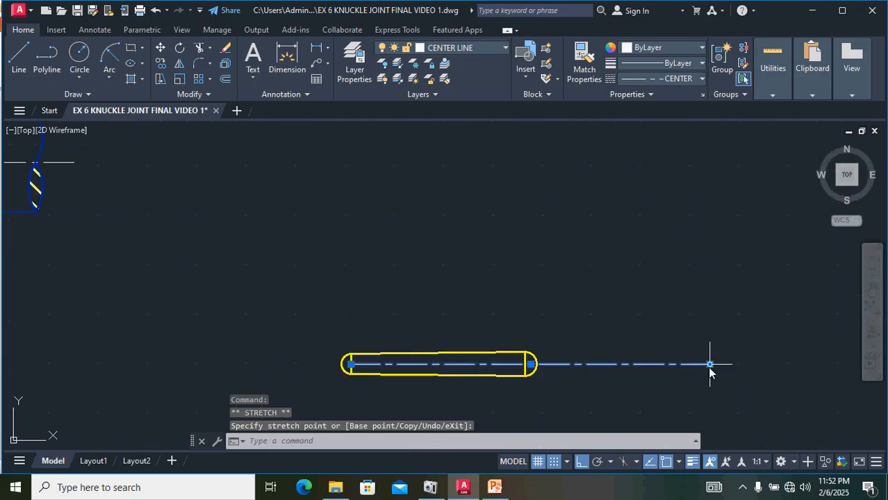
scroll(531, 365, up, 8)
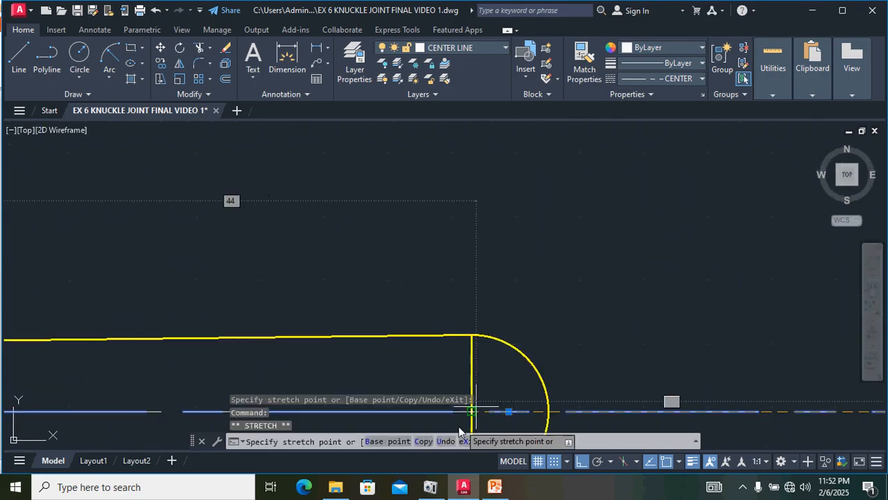
click(478, 415)
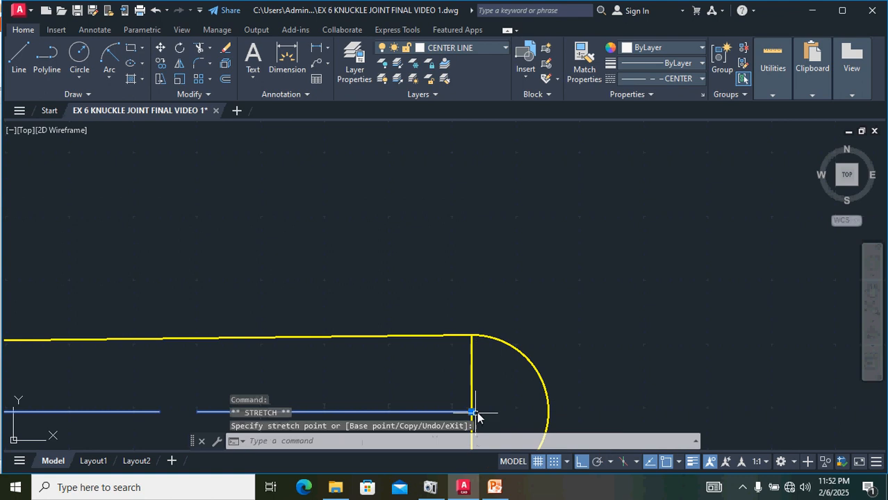
scroll(573, 367, down, 5)
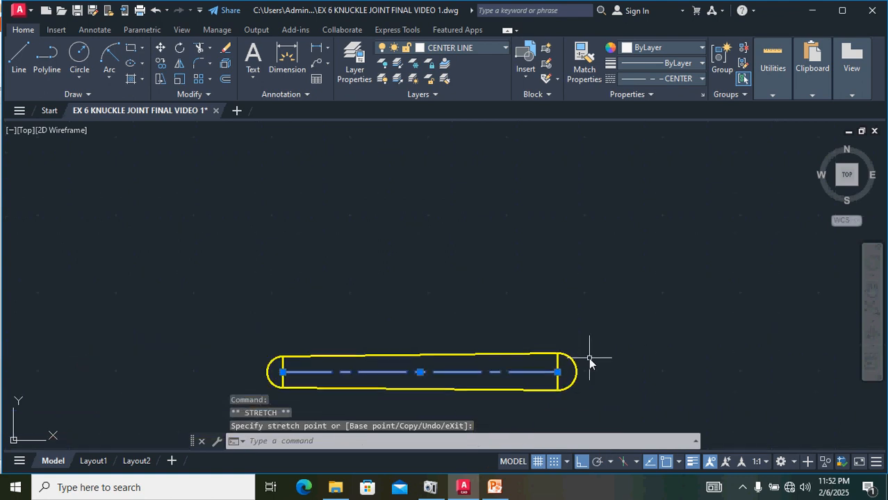
scroll(629, 329, up, 3)
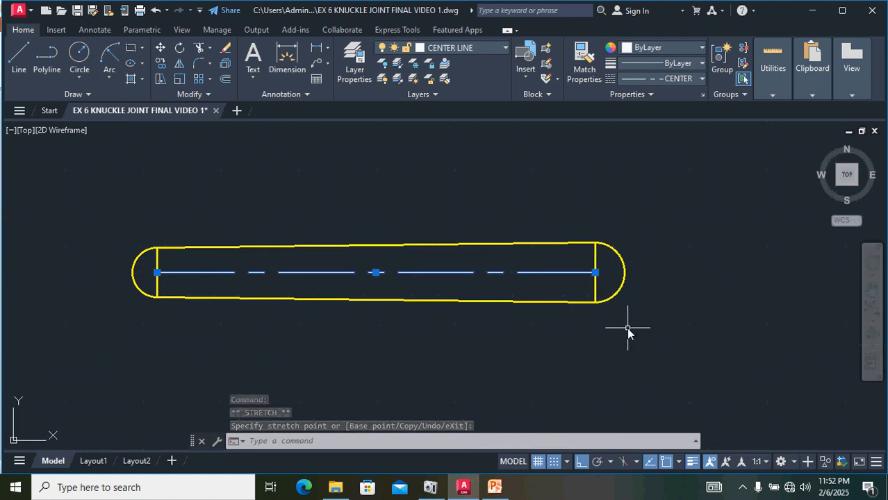
scroll(628, 328, down, 1)
mouse_move(668, 351)
mouse_down()
mouse_move(532, 238)
mouse_move(277, 294)
mouse_up()
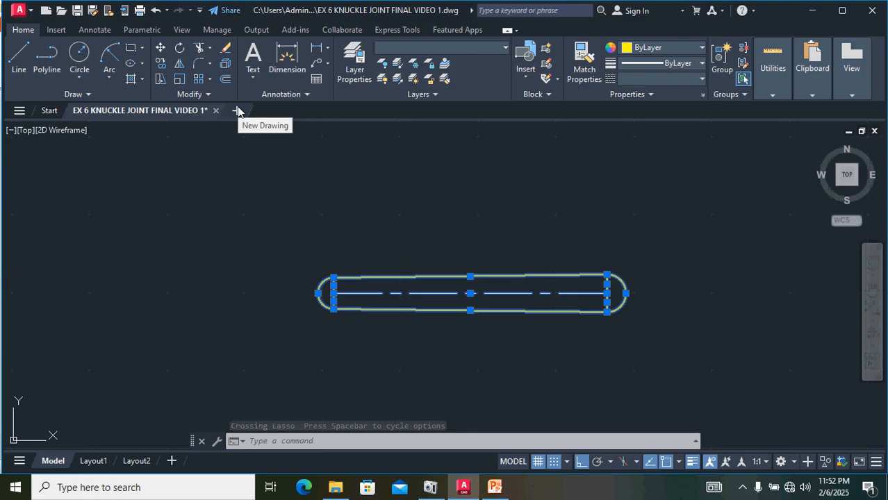
text(MTEDIT)
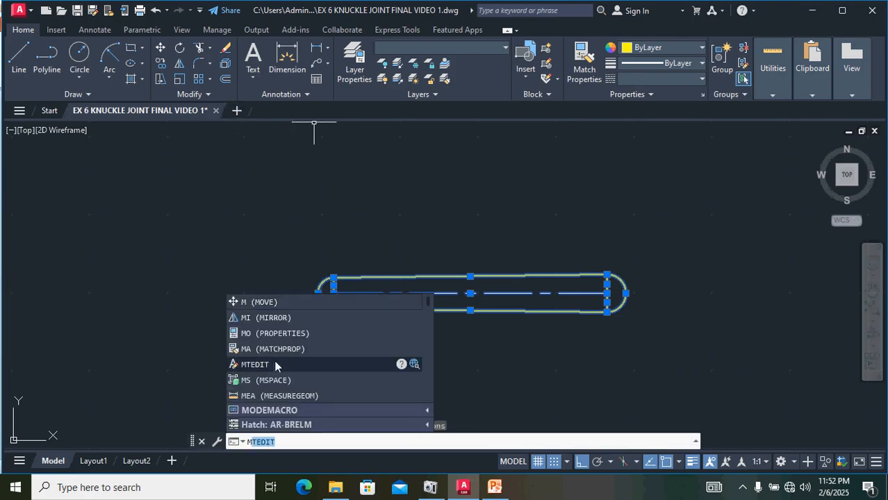
click(275, 363)
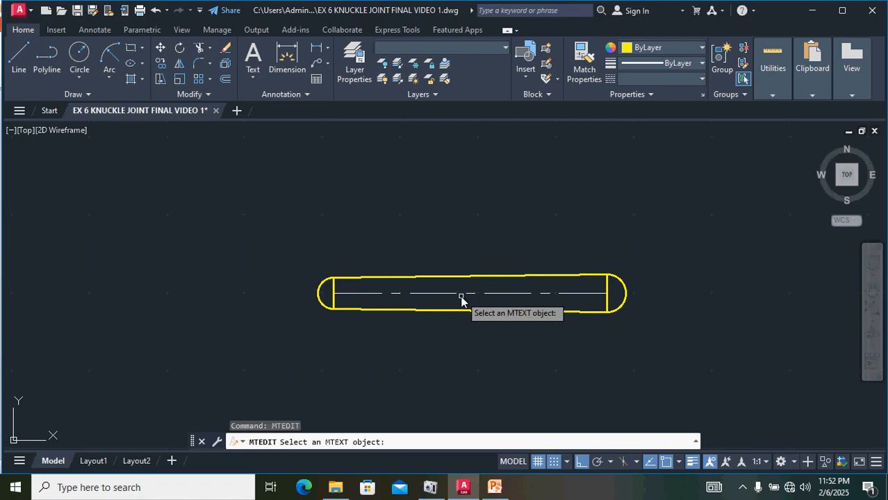
key(Escape)
key(Escape)
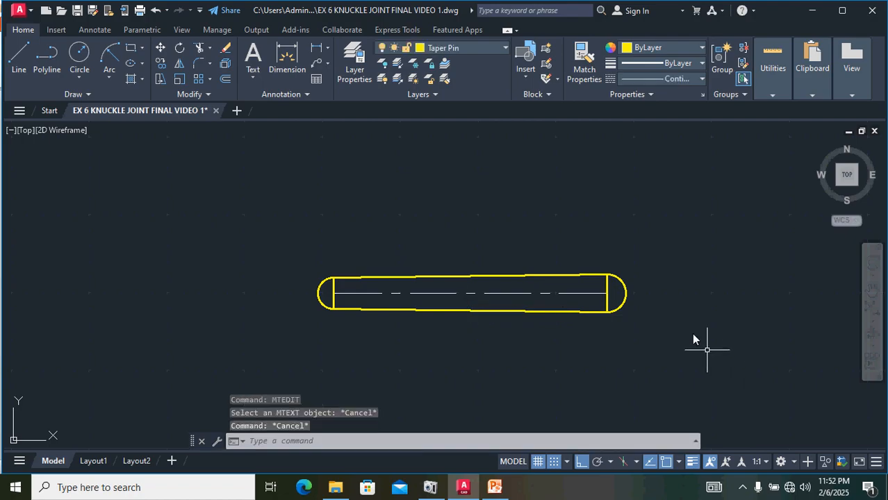
Step: Move the whole taper pin from its centre point to the intersection of the pin's axis and the collar's vertical centre line
mouse_move(694, 339)
mouse_down()
mouse_move(448, 190)
mouse_move(288, 334)
mouse_move(295, 351)
mouse_up()
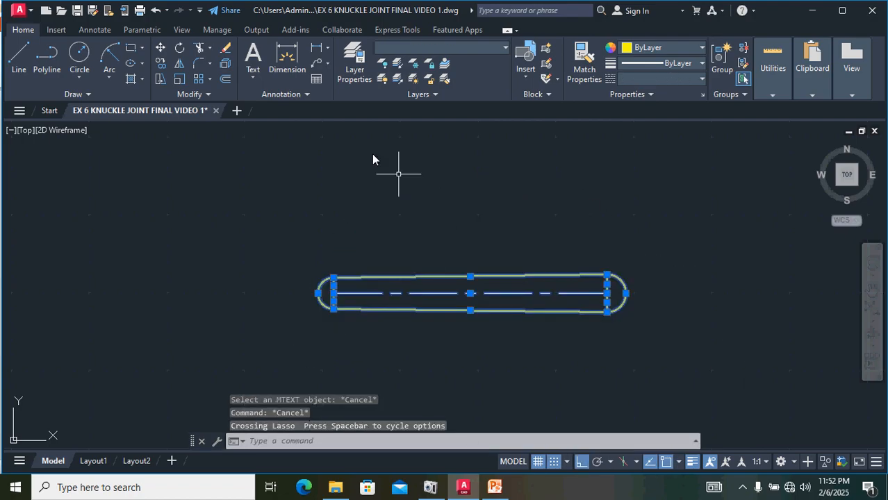
text(M)
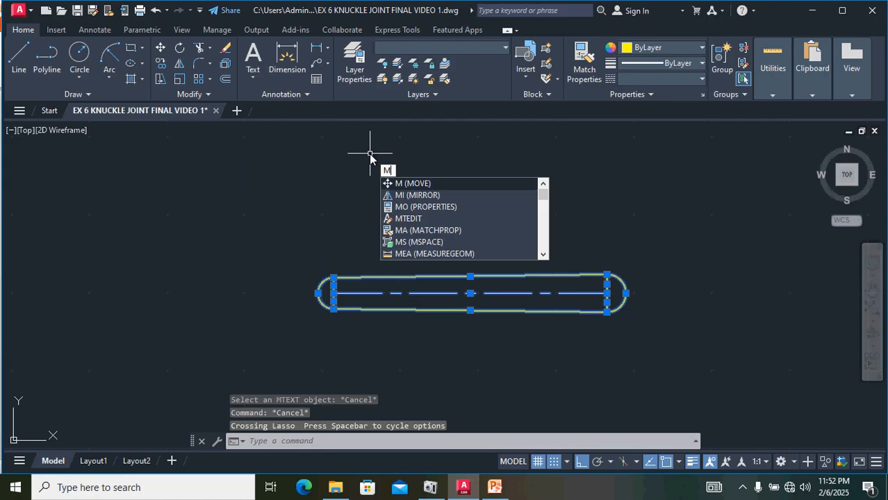
key(Return)
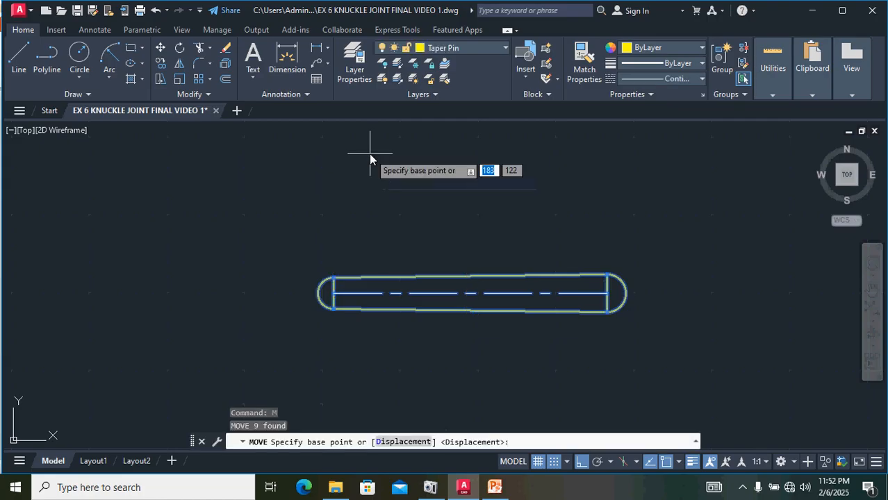
click(470, 295)
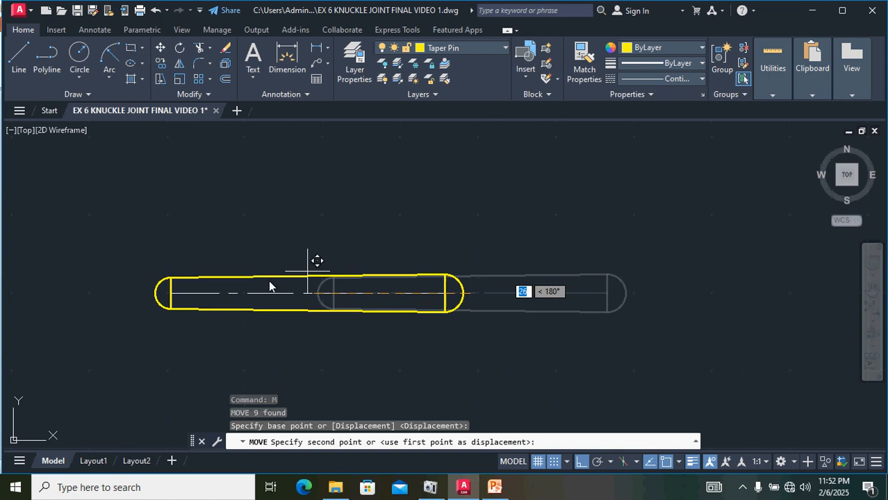
key(F8)
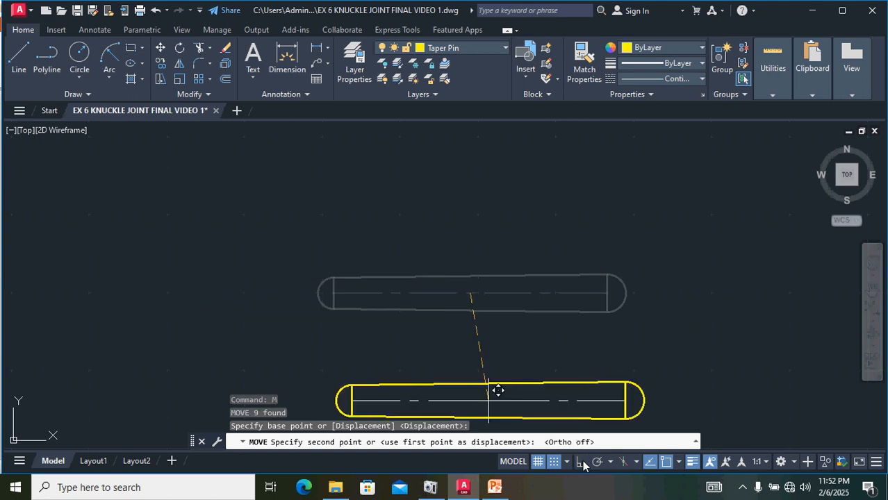
middle_drag(300, 292, 778, 357)
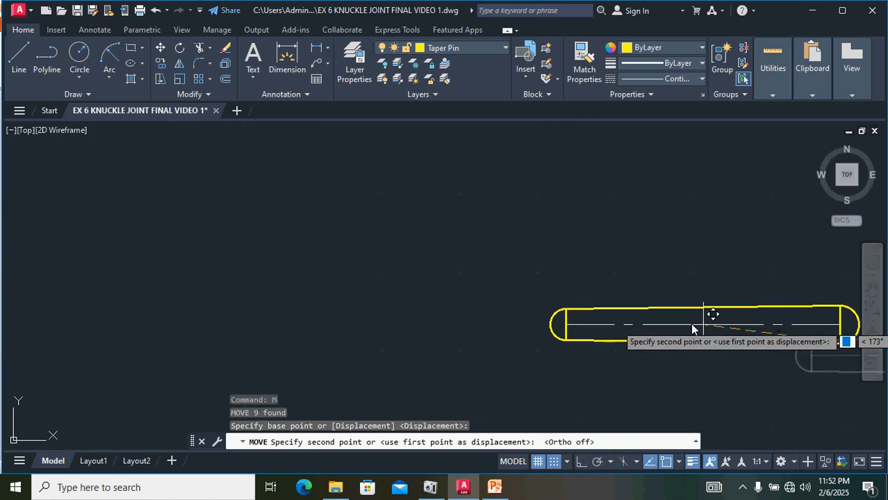
scroll(690, 322, down, 6)
scroll(433, 315, up, 5)
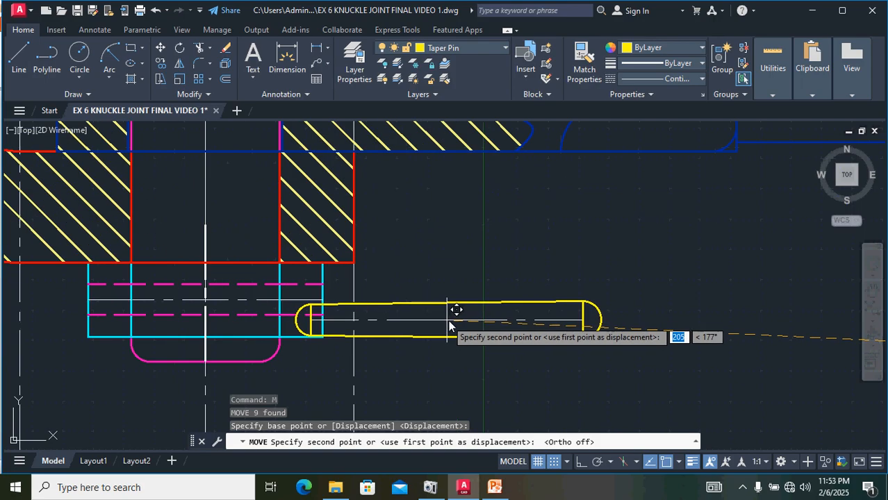
middle_drag(452, 312, 716, 348)
middle_drag(666, 337, 763, 348)
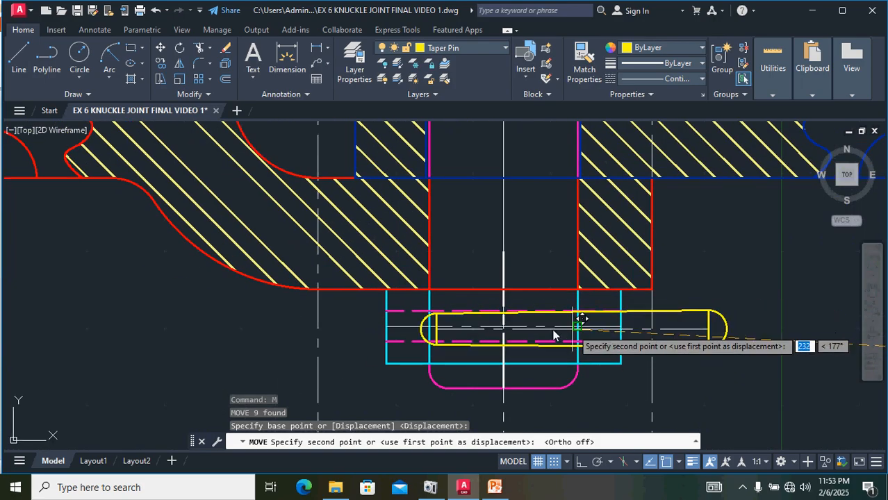
scroll(501, 327, up, 5)
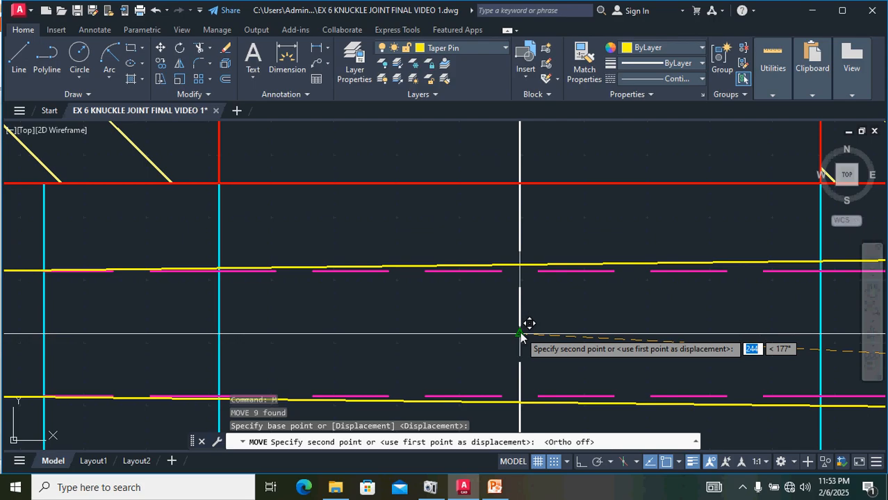
click(519, 335)
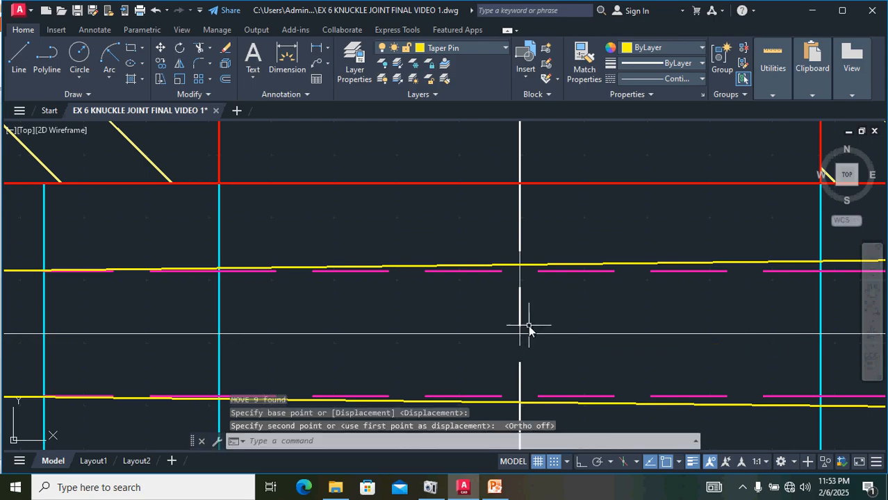
Step: Turn off the CENTER LINE layer
scroll(526, 326, down, 4)
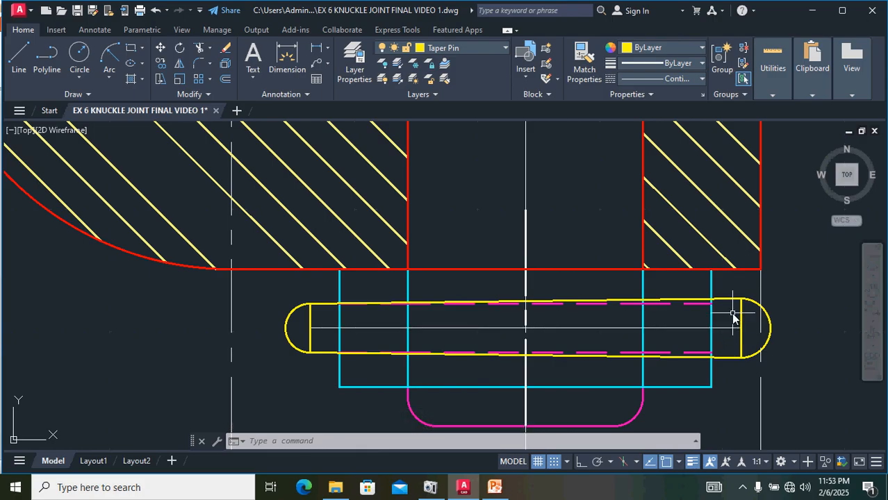
scroll(733, 314, down, 2)
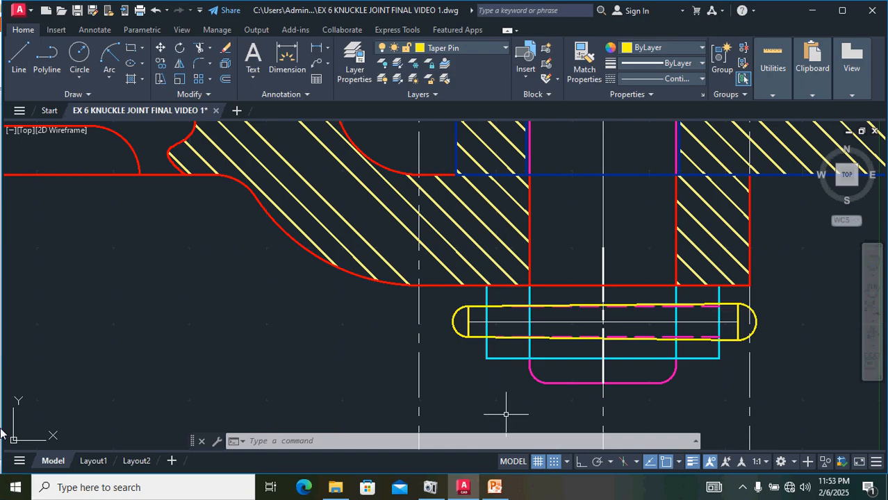
scroll(462, 368, down, 2)
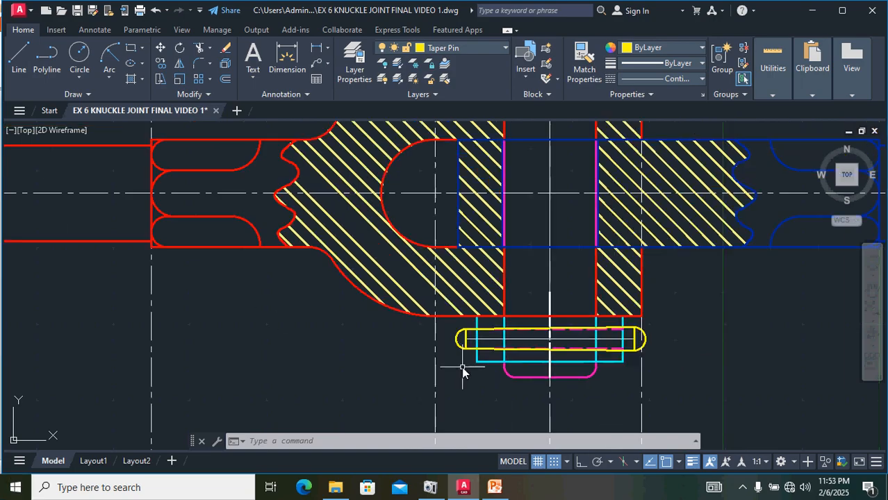
scroll(462, 368, down, 4)
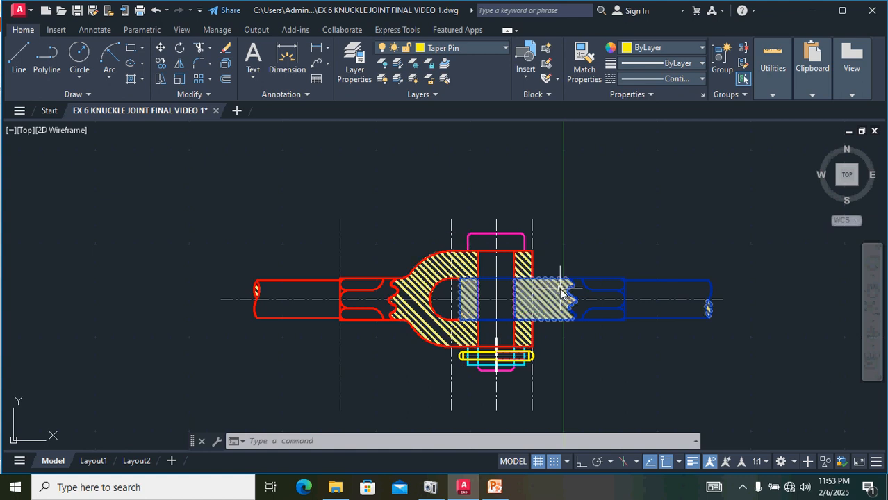
click(506, 46)
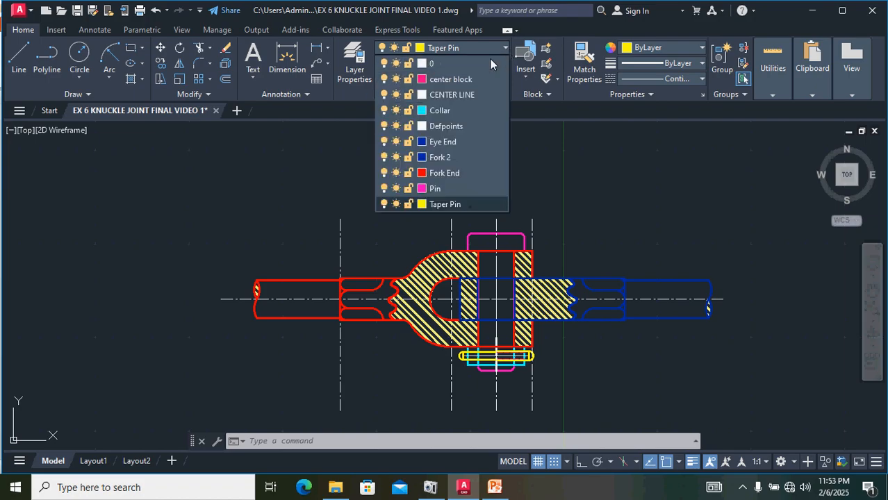
click(385, 95)
scroll(588, 250, up, 2)
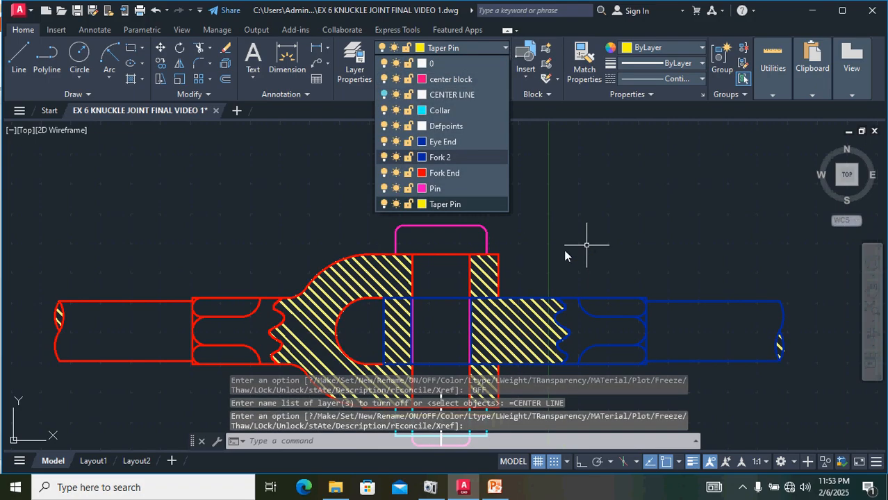
click(587, 243)
Step: Select the fork end's hatch pattern
middle_drag(521, 163, 508, 142)
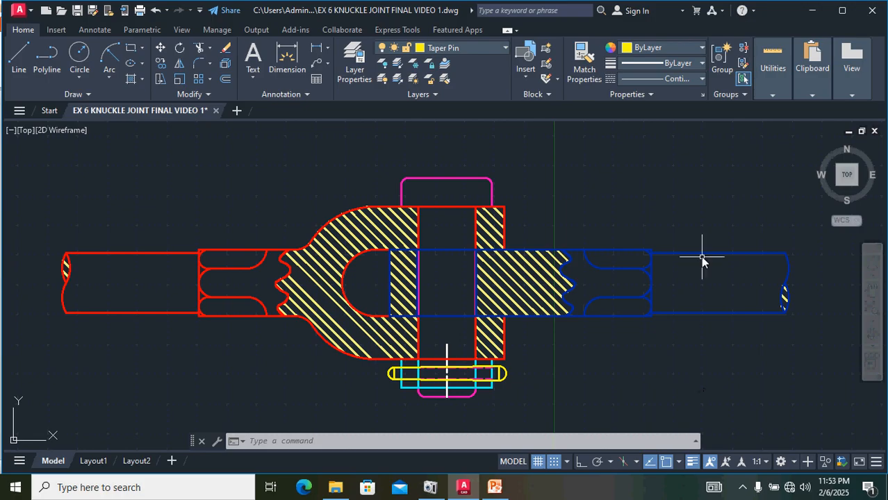
click(502, 284)
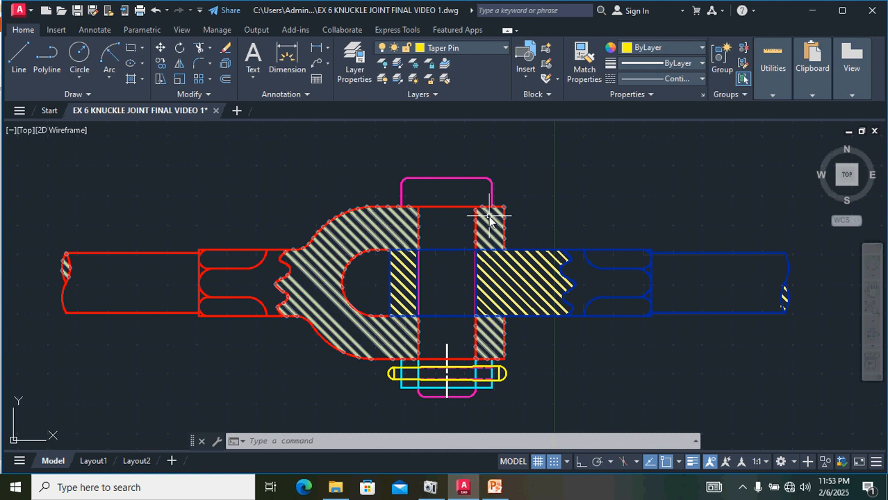